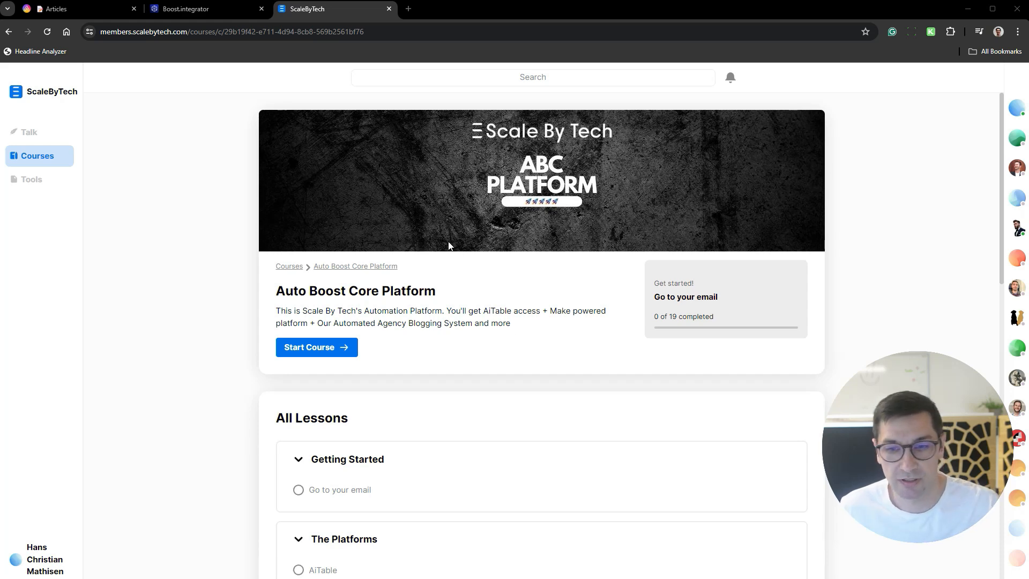
- Switch to AITable and delete the existing TKM Generator and BBB V3 folders from the 240227rs - Test Space
left_click(198, 11)
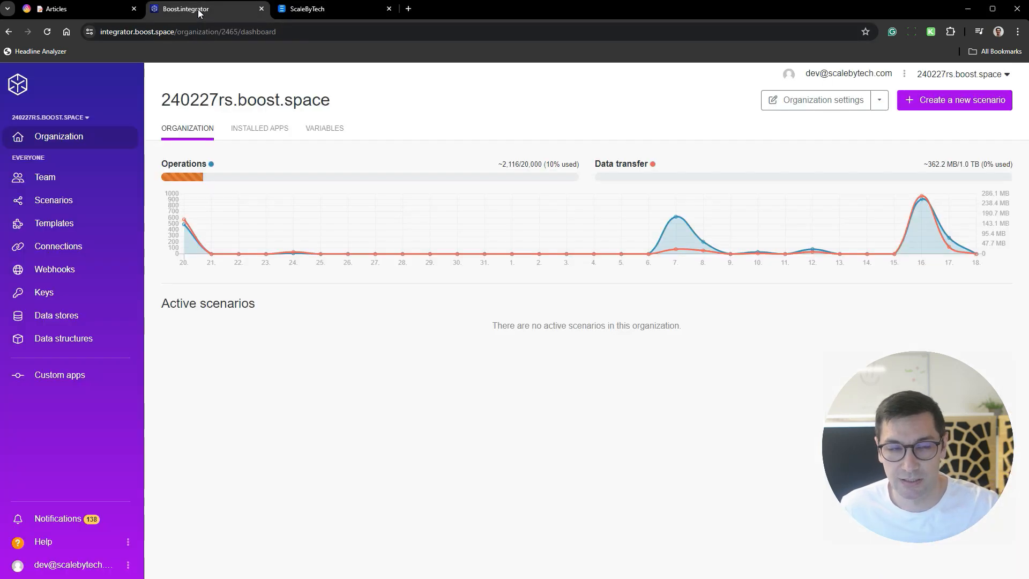
left_click(54, 12)
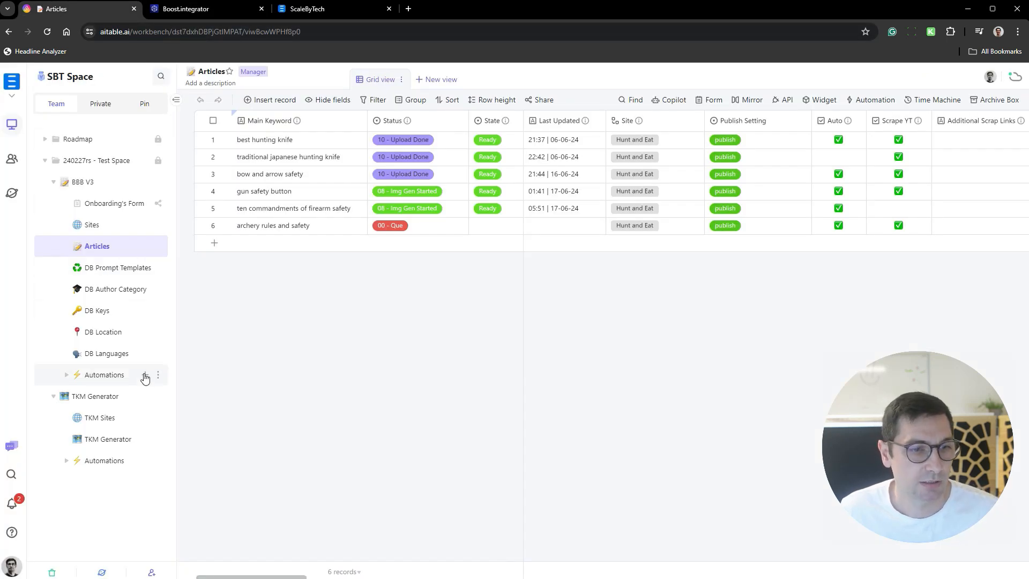
left_click(158, 401)
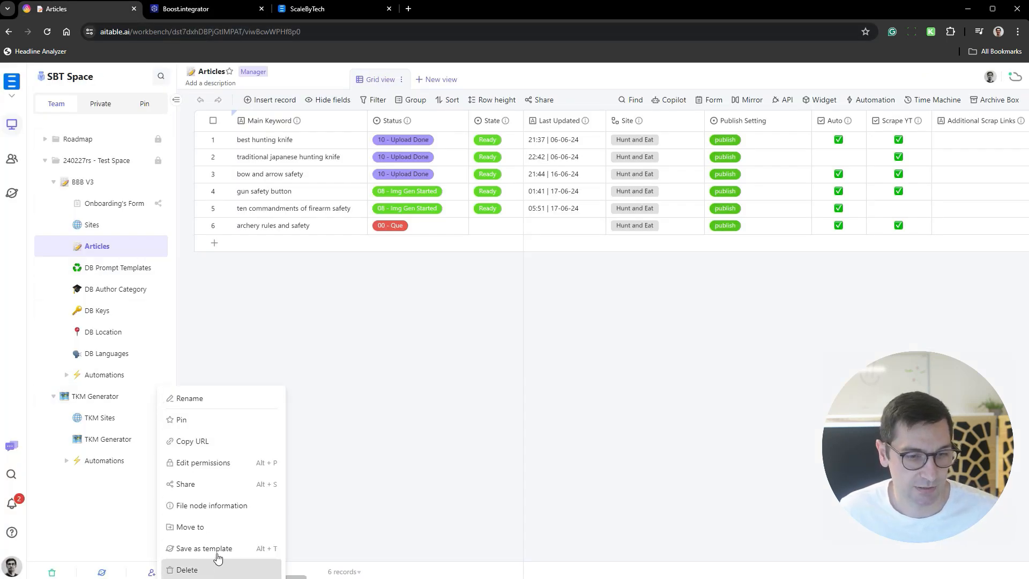
left_click(185, 570)
left_click(178, 363)
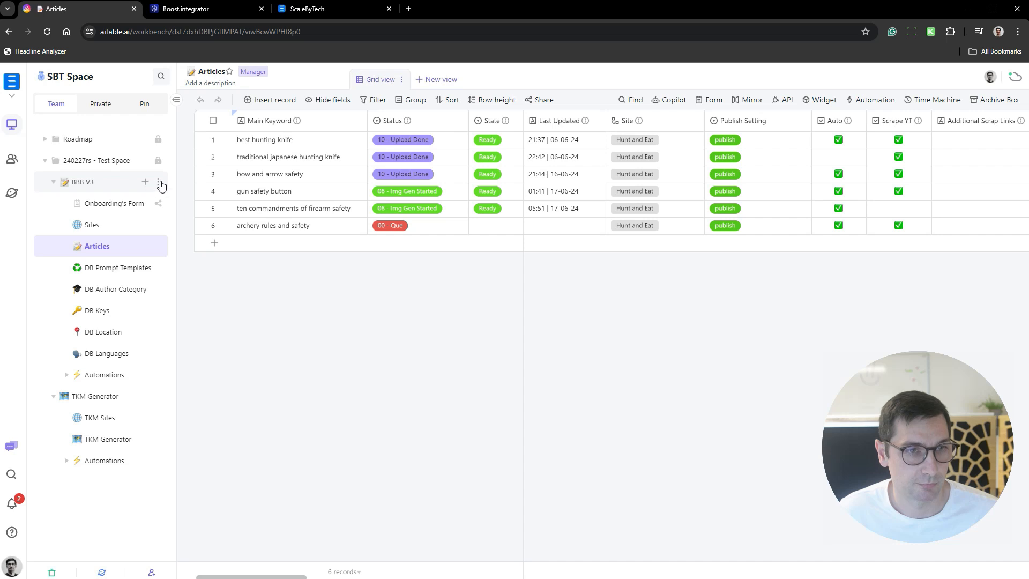
left_click(159, 182)
left_click(194, 369)
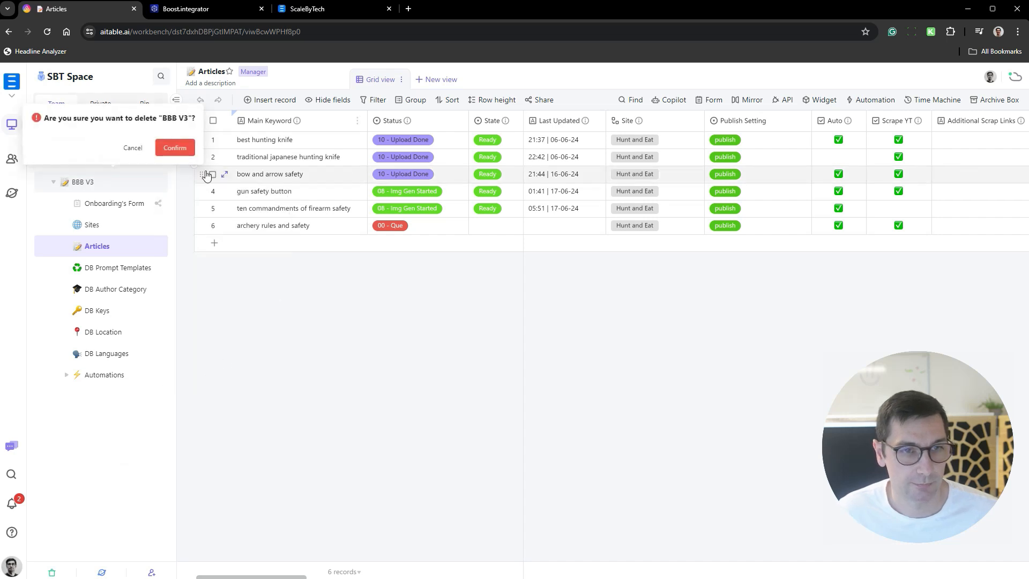
left_click(173, 146)
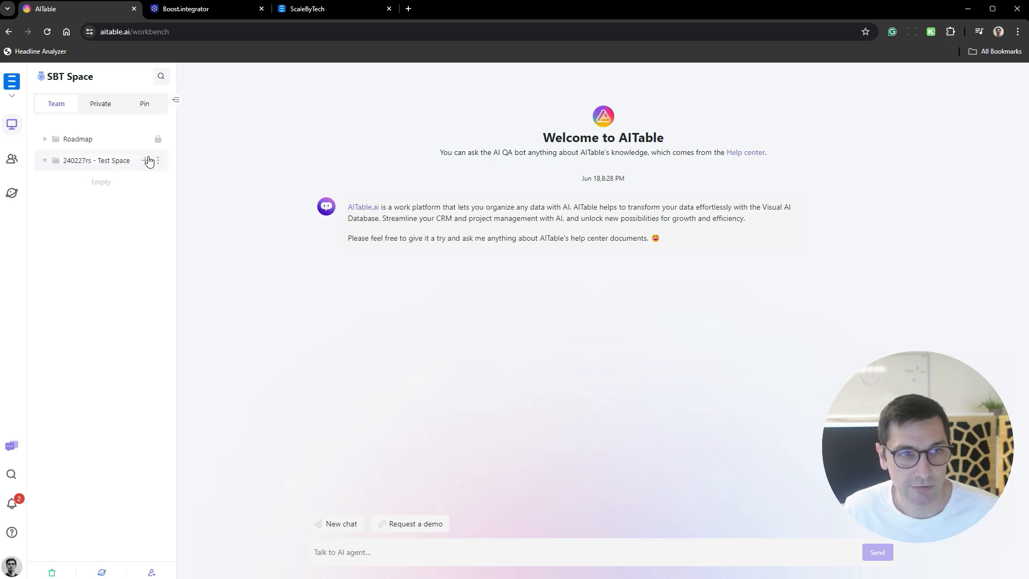
- Check the organization dashboard in Boost.integrator for active scenarios, and return to AITable
left_click(243, 10)
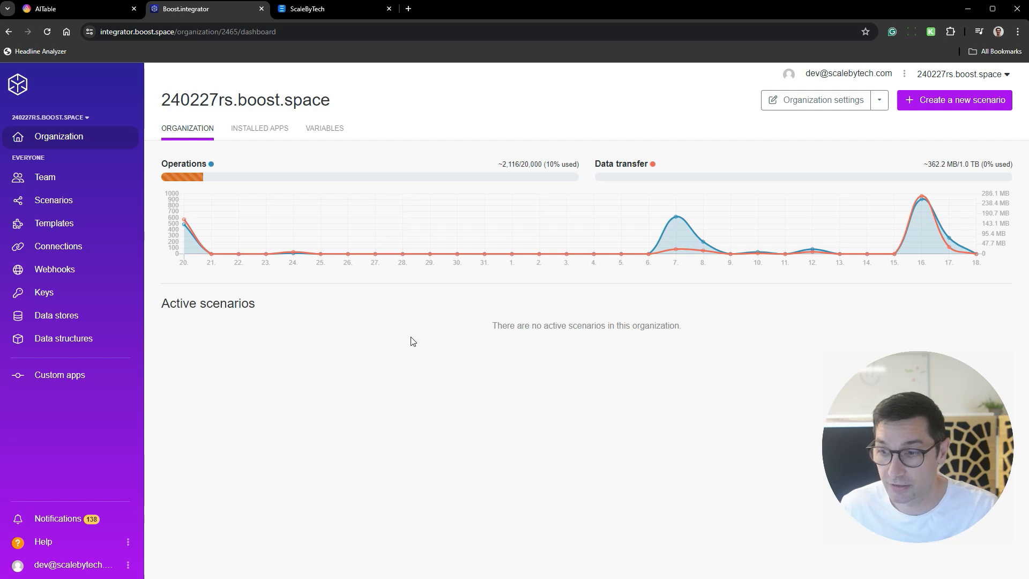
mouse_move(241, 171)
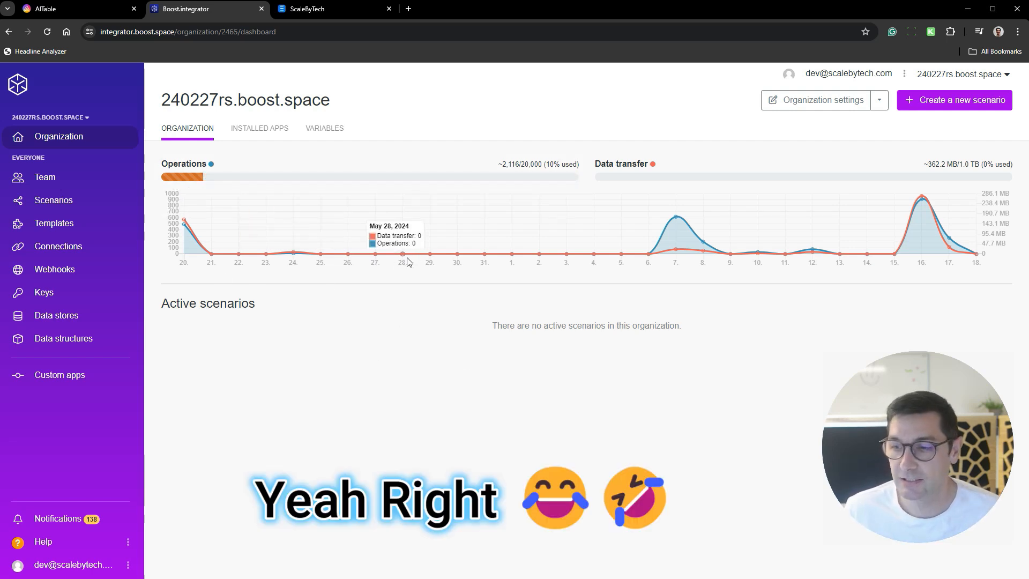
left_click(71, 14)
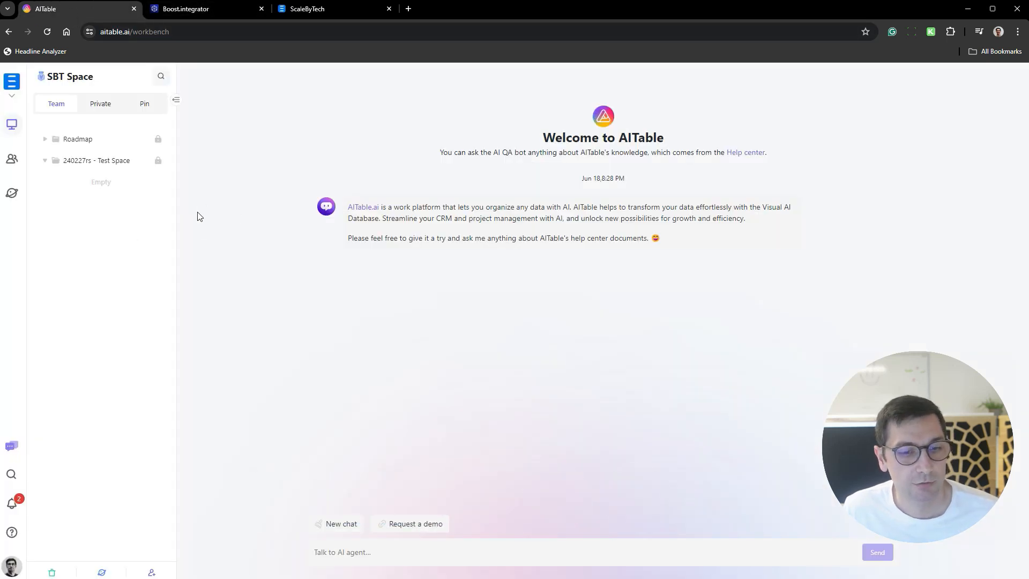
- Deploy the custom template ABC - TKM Generator into the team folder 240227rs - Test Space
left_click(115, 570)
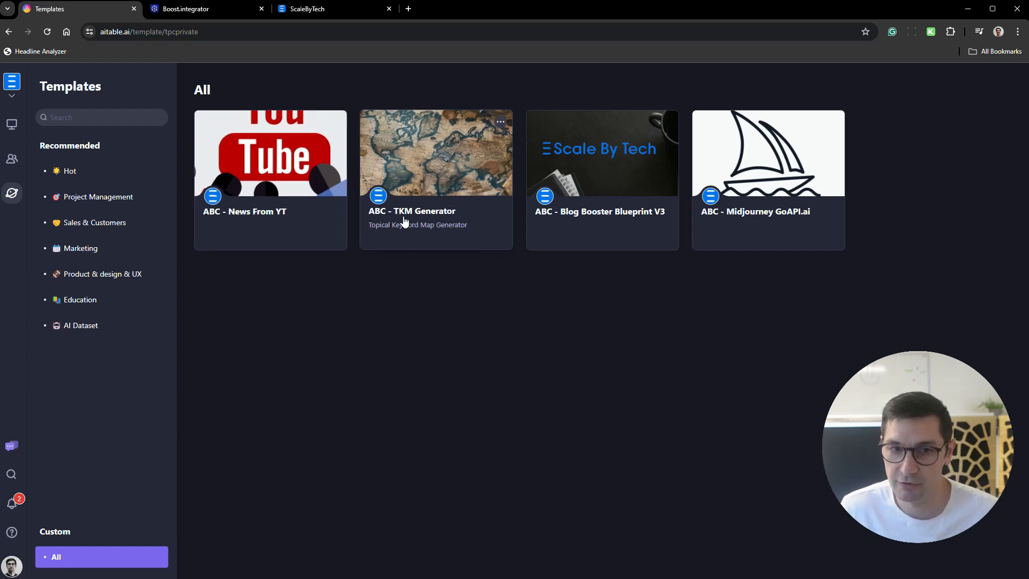
left_click(440, 186)
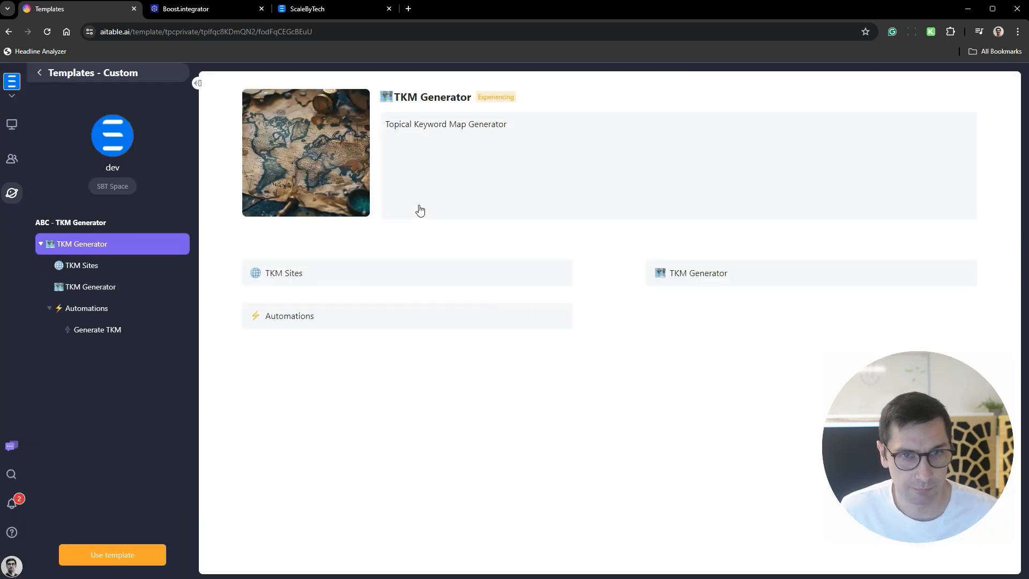
left_click(112, 558)
left_click(504, 328)
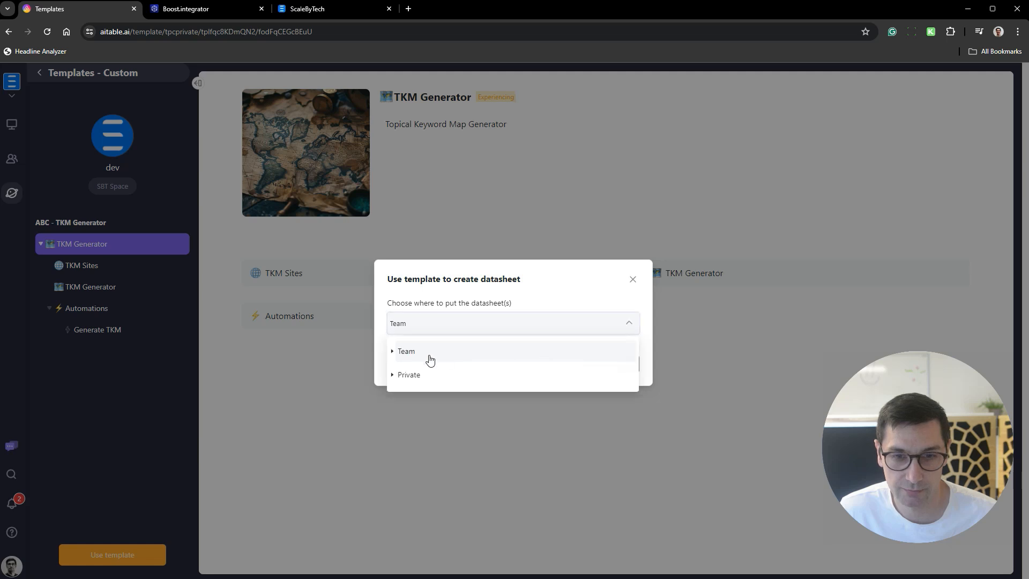
left_click(409, 351)
left_click(398, 332)
left_click(395, 349)
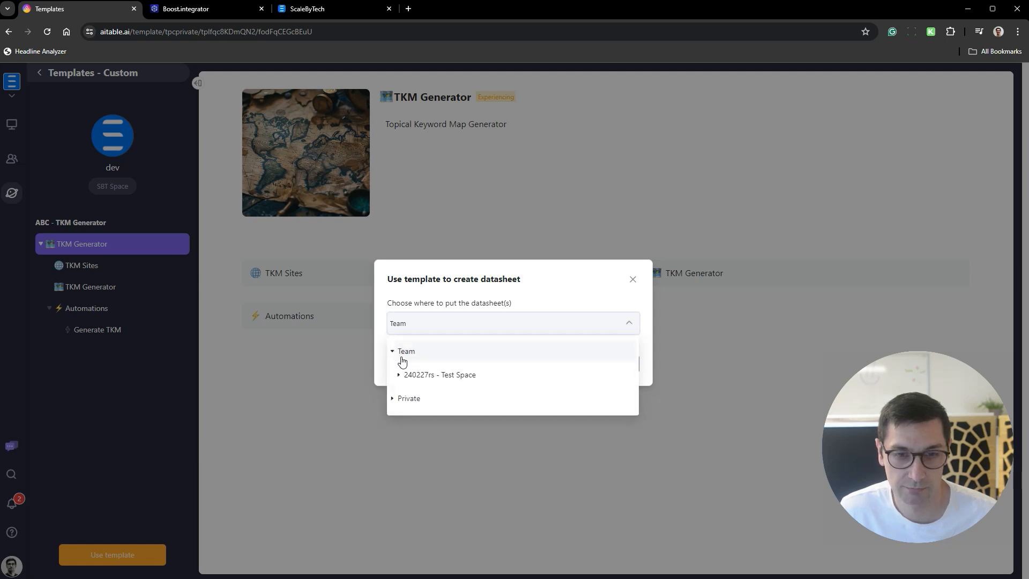
left_click(487, 377)
left_click(626, 366)
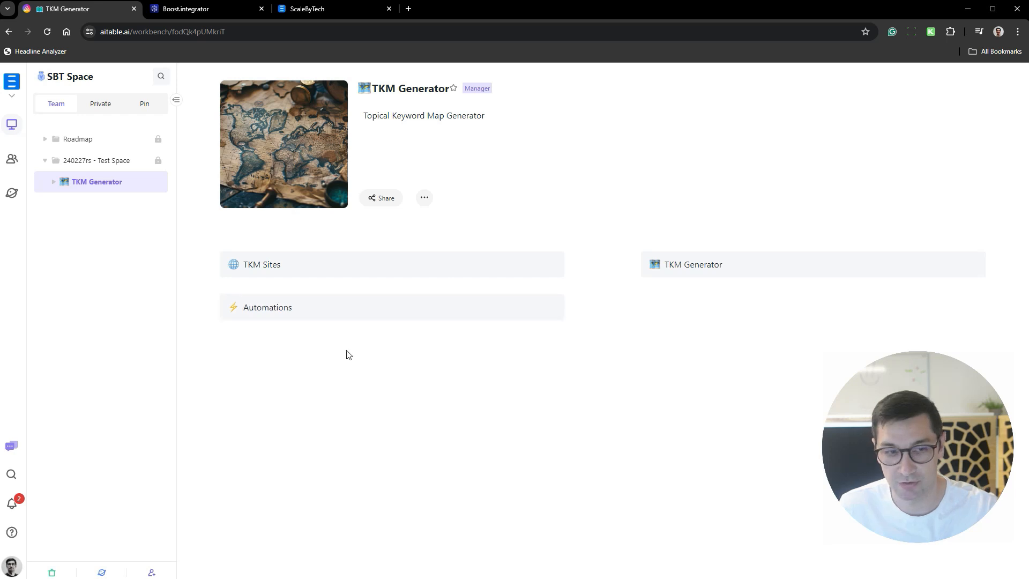
- Deploy the custom template ABC - Blog Booster Blueprint V3 into 240227rs - Test Space, and expand the TKM Generator folder
left_click(102, 572)
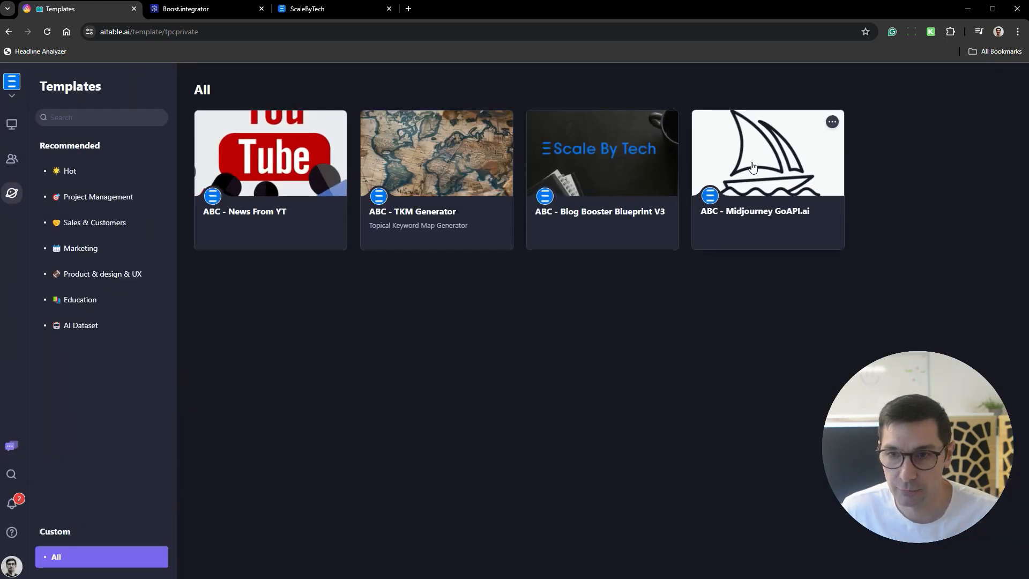
left_click(663, 184)
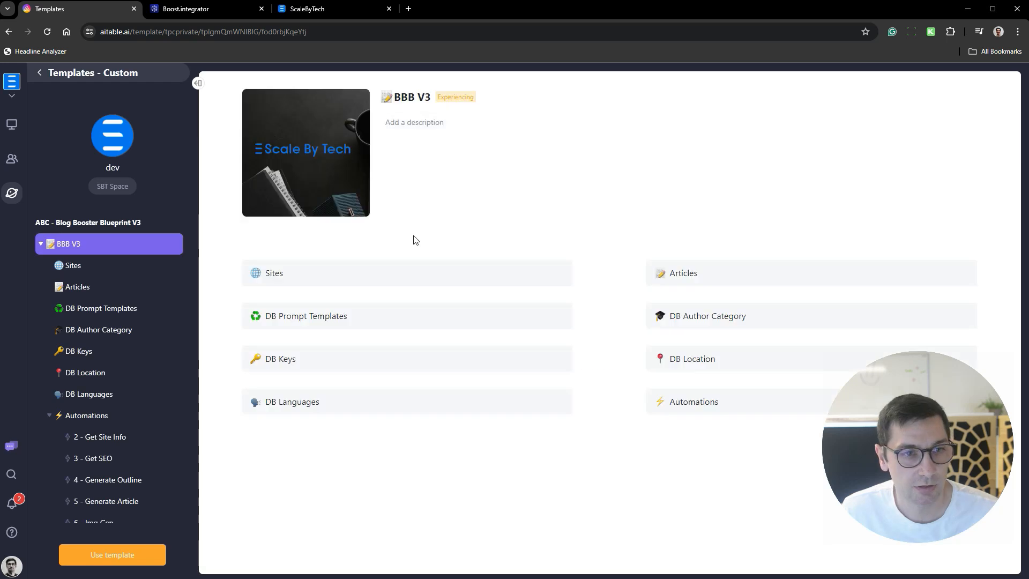
left_click(107, 557)
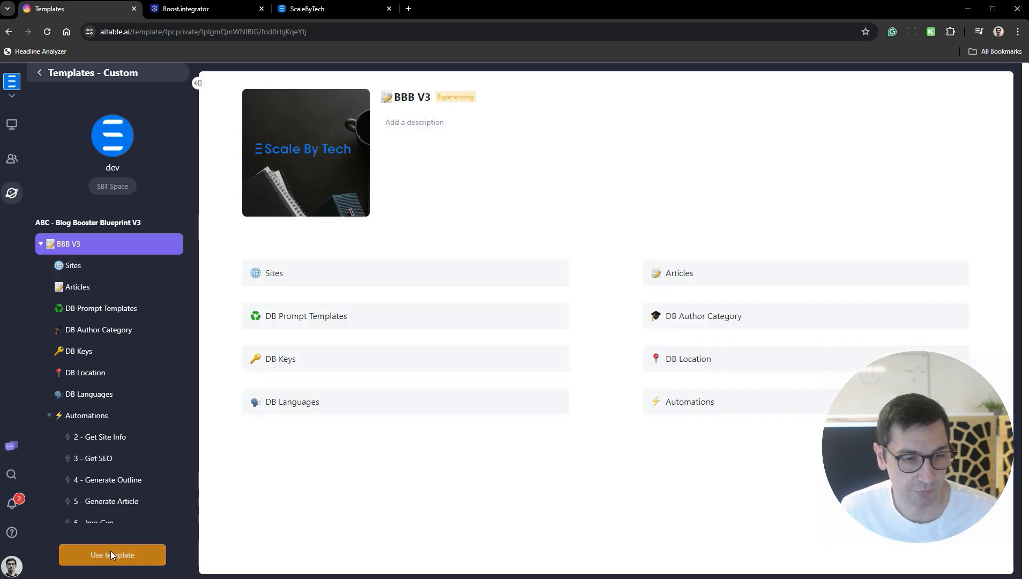
left_click(420, 322)
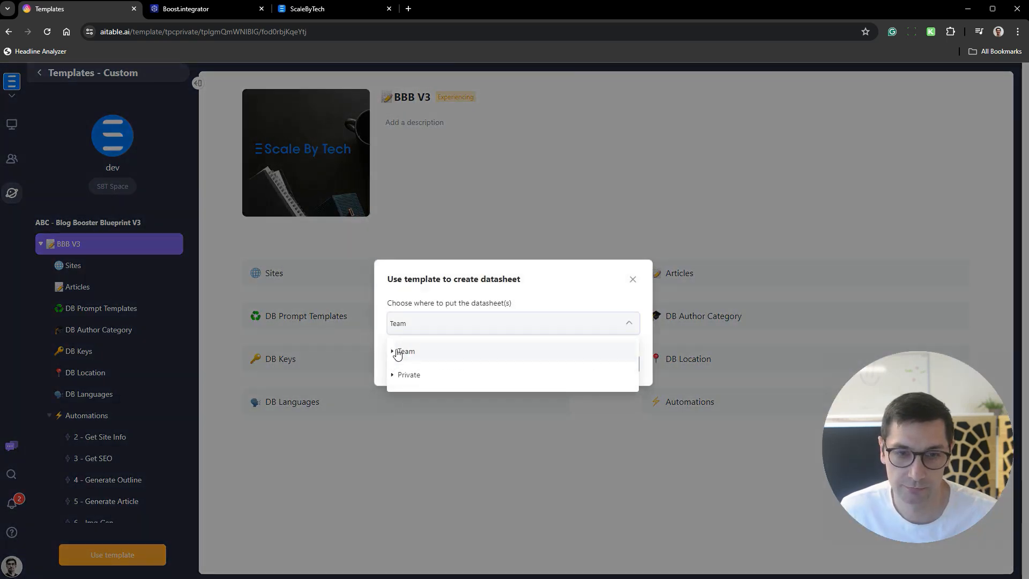
left_click(396, 353)
left_click(409, 372)
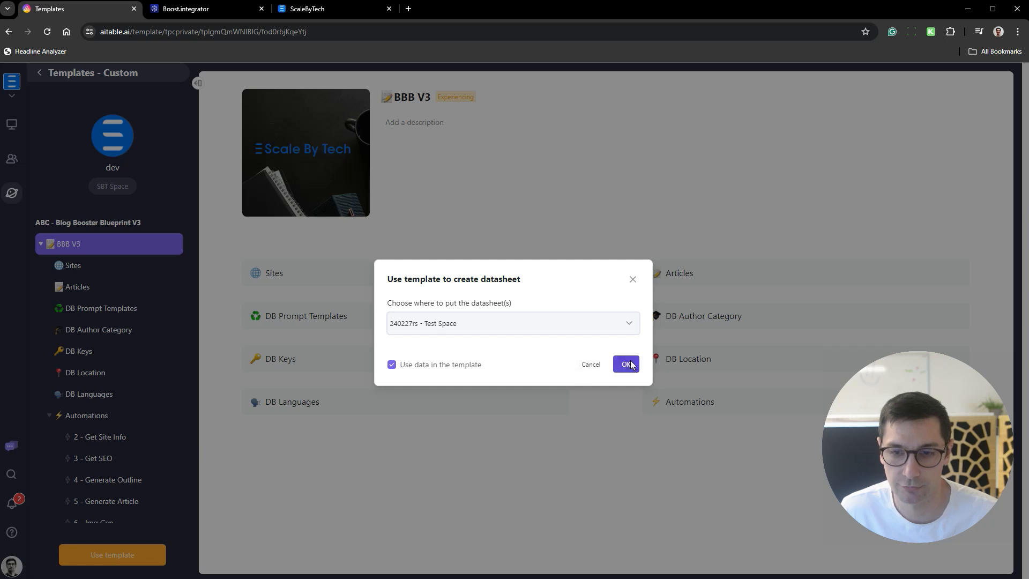
left_click(626, 364)
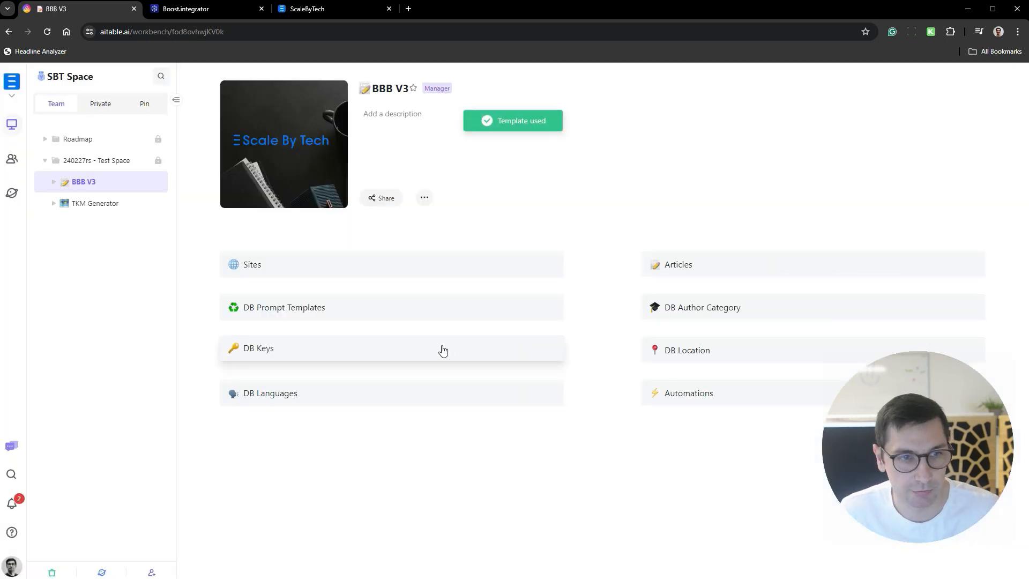
left_click(54, 203)
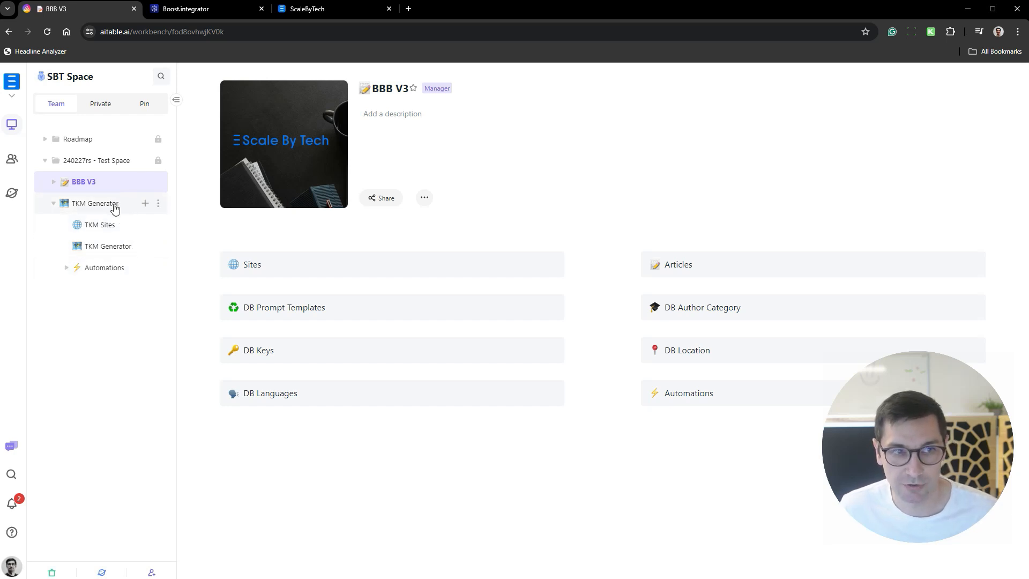
- Switch to the ScaleByTech members site and bring up the deployment form for the TKM Generator under Tools
left_click(323, 6)
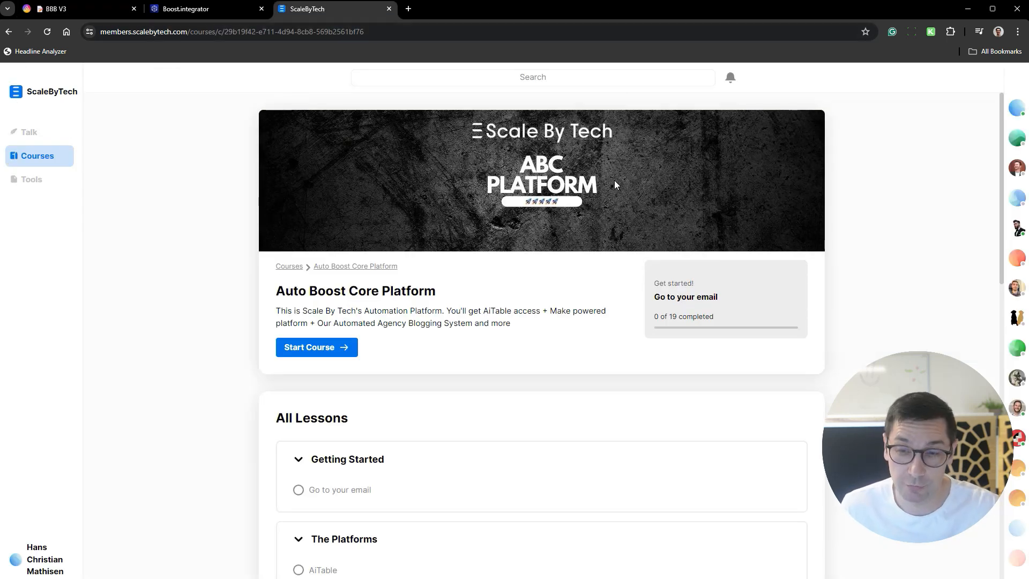
left_click(30, 180)
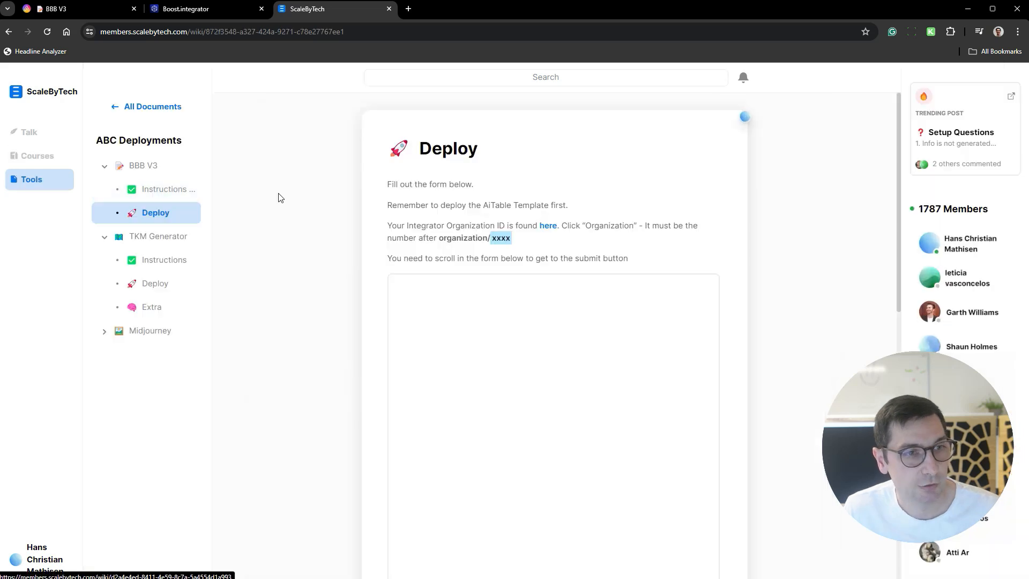
left_click(143, 239)
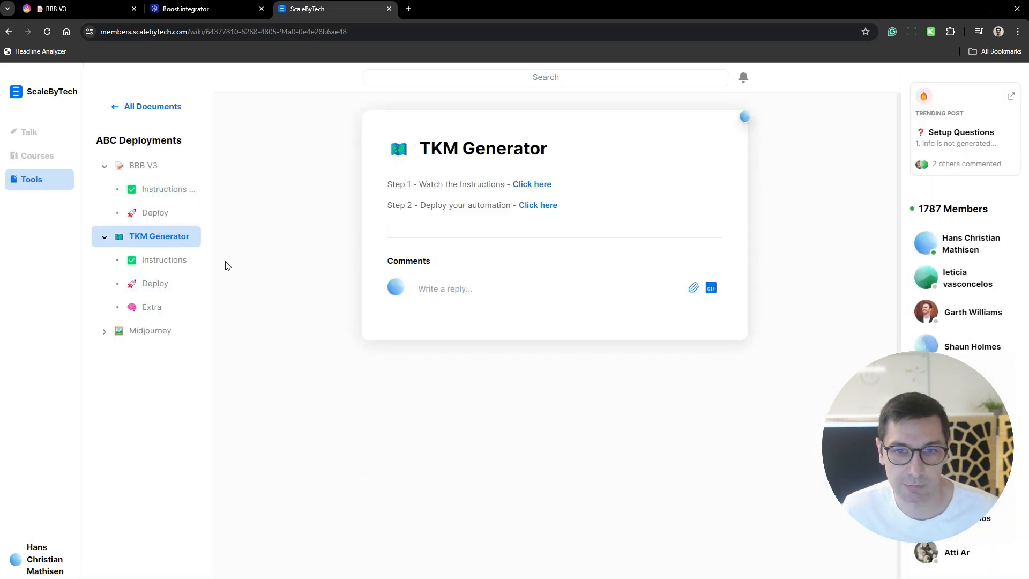
left_click(158, 286)
left_click(180, 265)
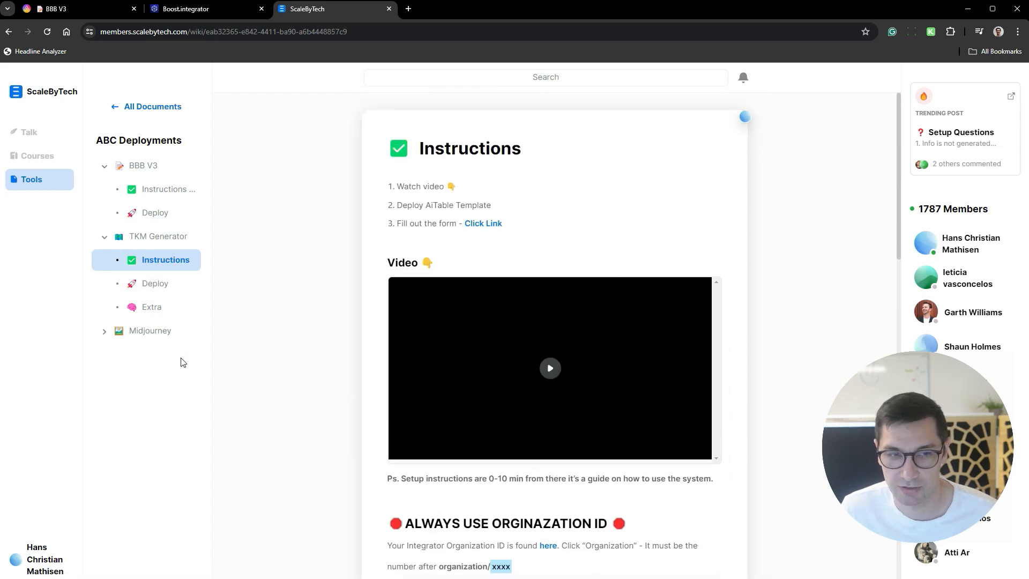
left_click(157, 286)
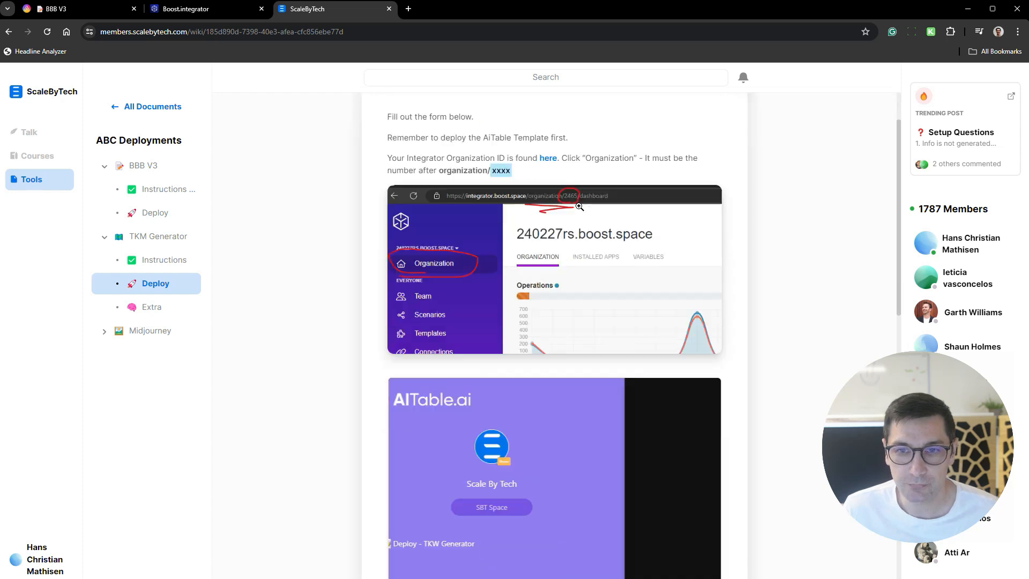
scroll(581, 207, "down", 5)
scroll(581, 206, "up", 1)
scroll(786, 172, "down", 4)
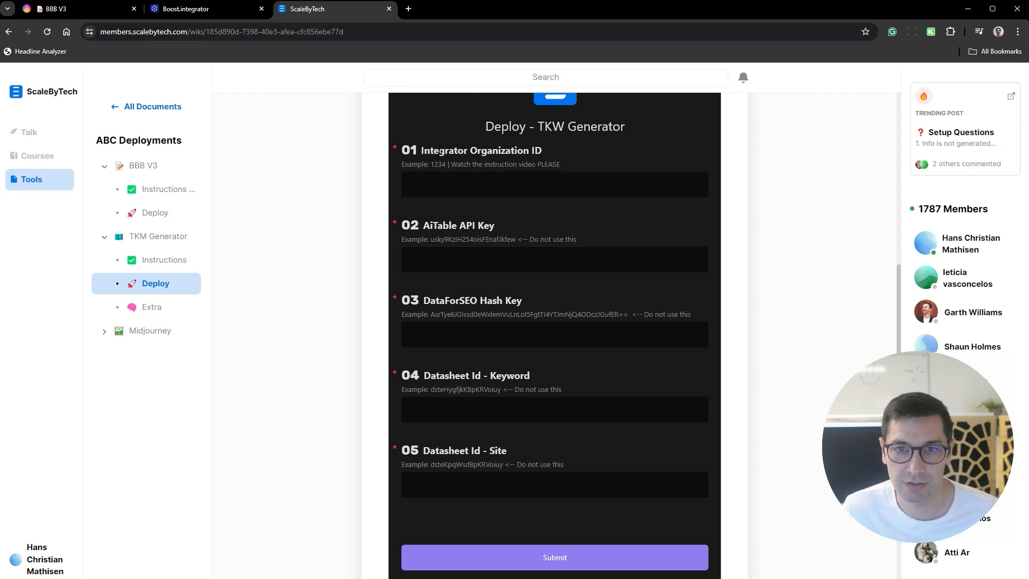
- Copy the organization ID from the Boost.integrator dashboard URL into the Integrator Organization ID field of the ScaleByTech deployment form
left_click(216, 10)
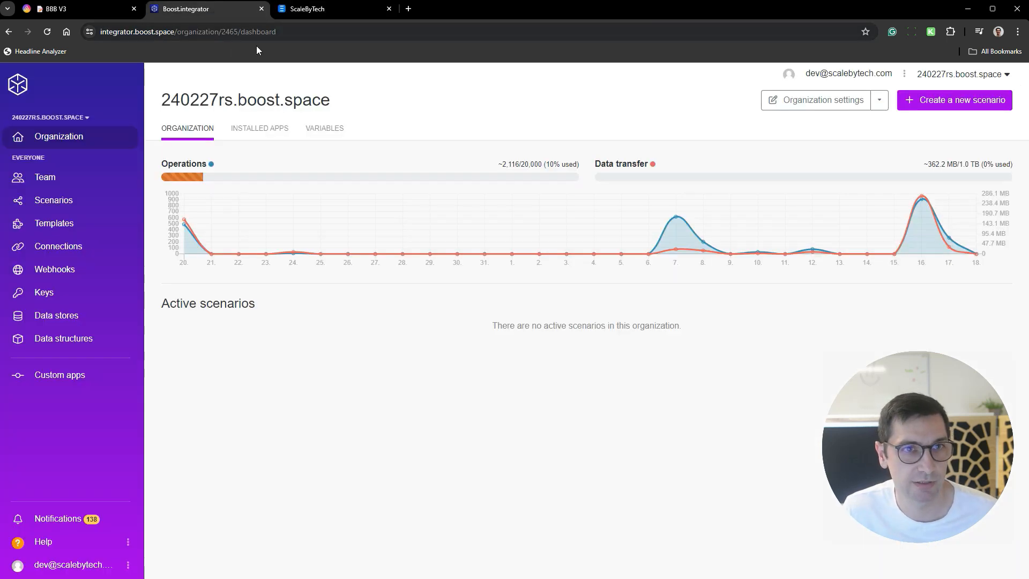
left_click(216, 32)
double_click(254, 31)
key("ctrl+c")
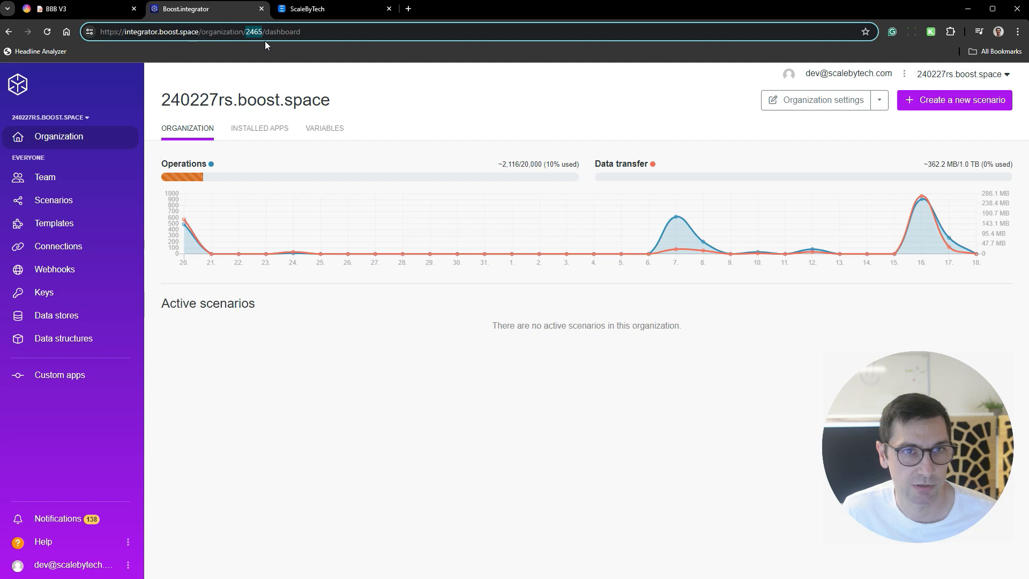
left_click(333, 6)
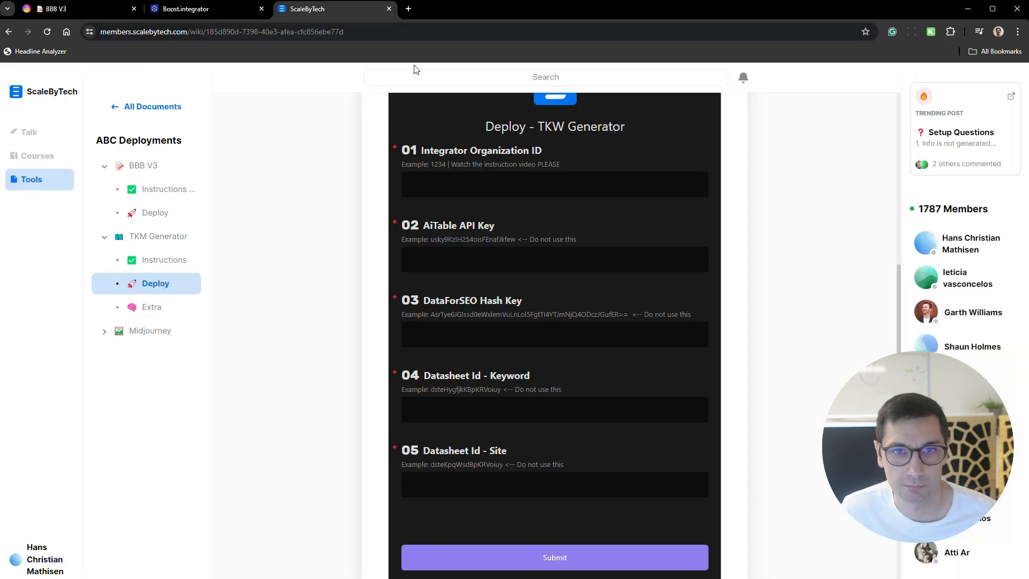
left_click(453, 194)
key("ctrl+v")
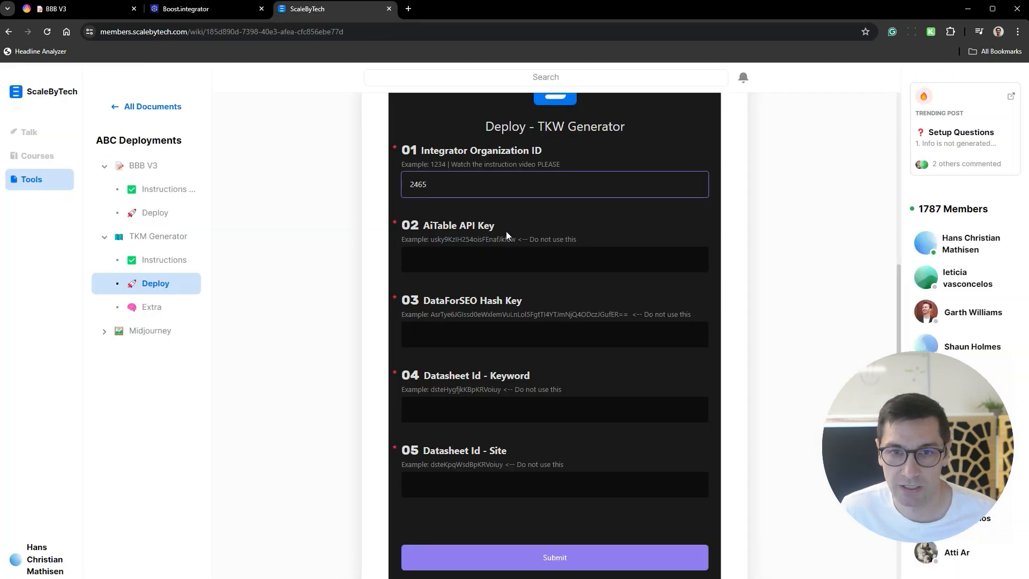
- Switch to AITable and copy the API token from the Developer section of the account settings
left_click(114, 12)
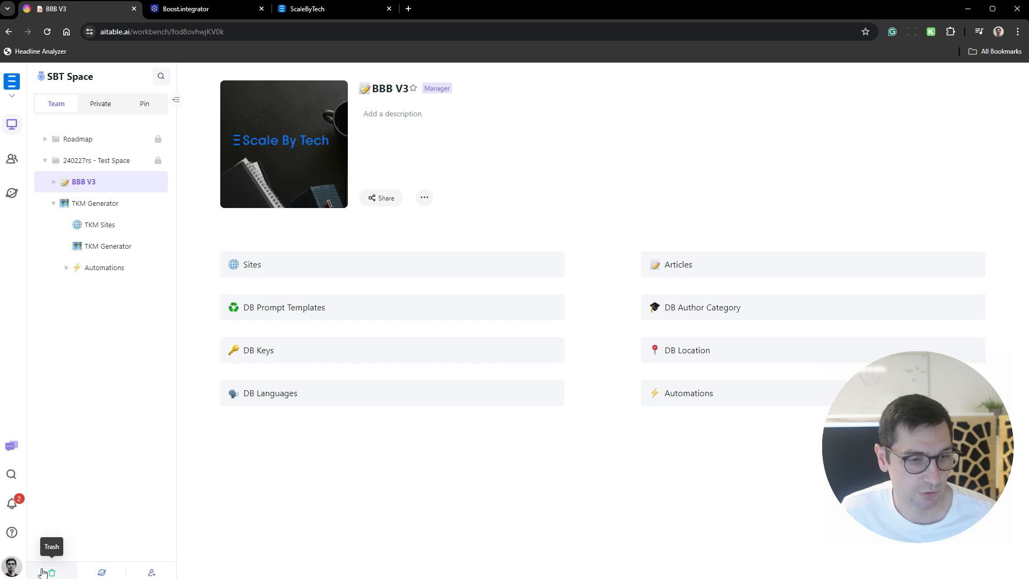
left_click(11, 567)
left_click(85, 563)
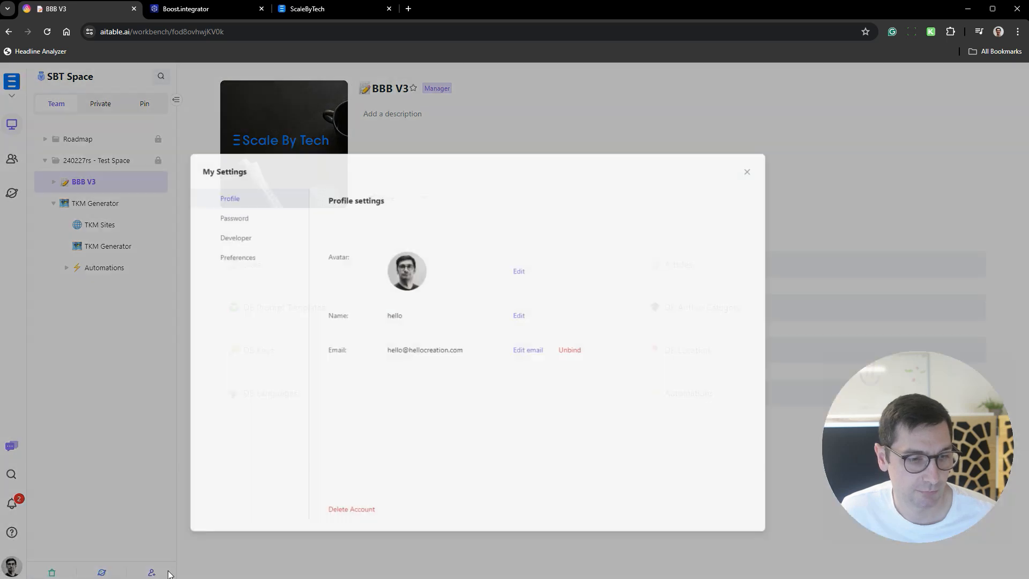
left_click(303, 215)
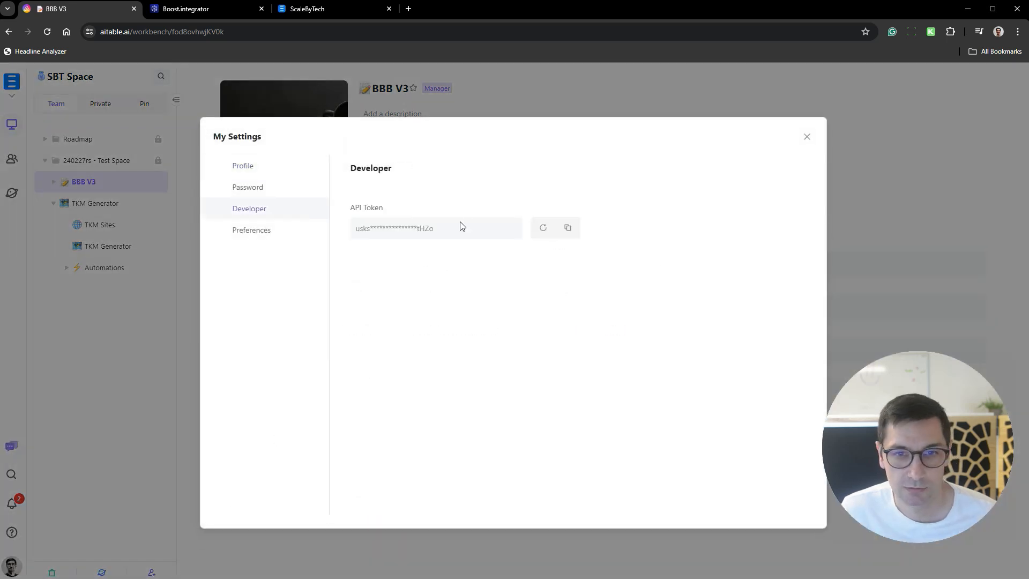
left_click(568, 228)
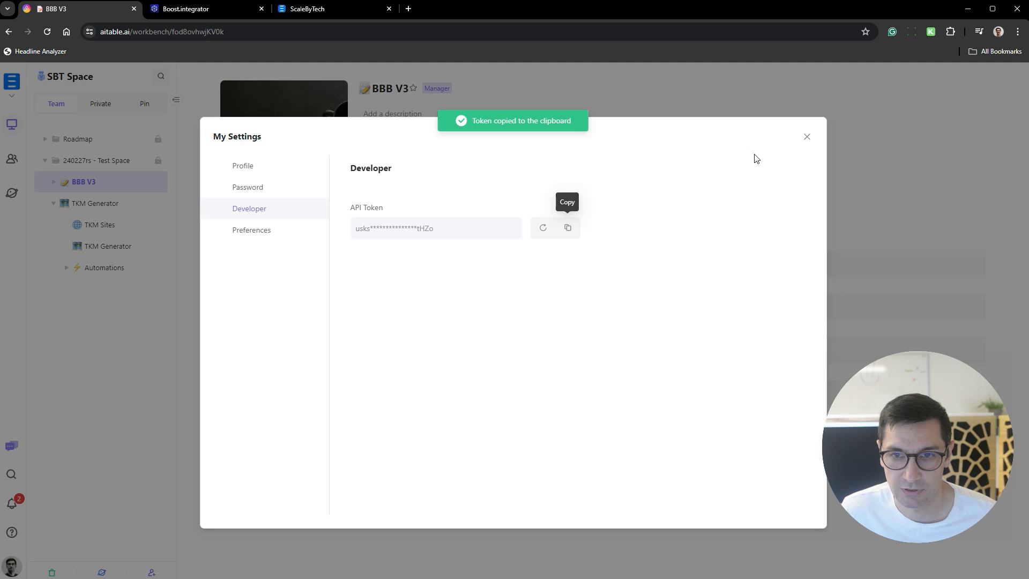
left_click(807, 137)
- On the ScaleByTech form, paste the copied token into AiTable API Key and enter the placeholder "Replace" as the DataForSEO Hash Key
left_click(315, 9)
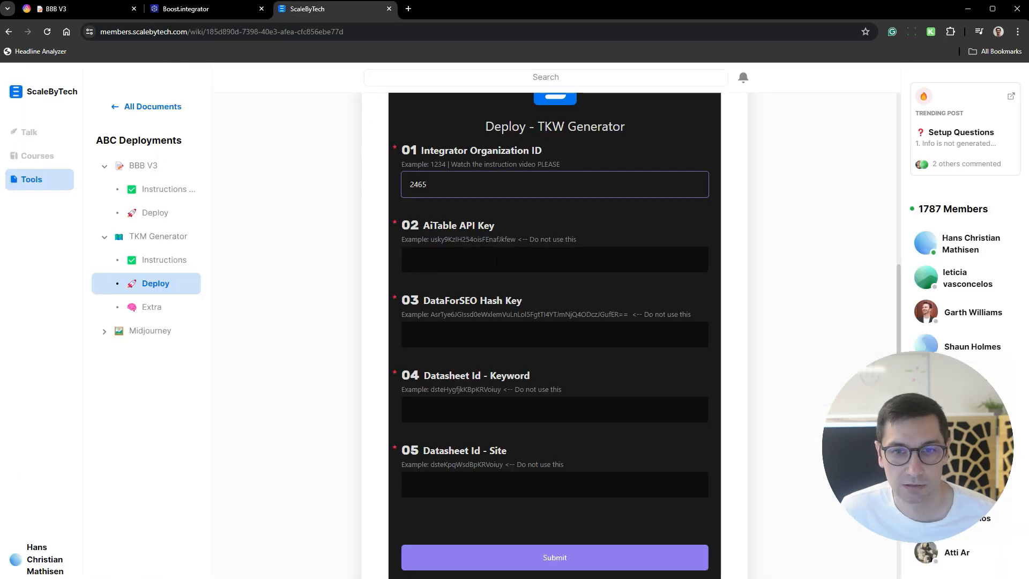
left_click(496, 261)
key("ctrl+v")
left_click(507, 328)
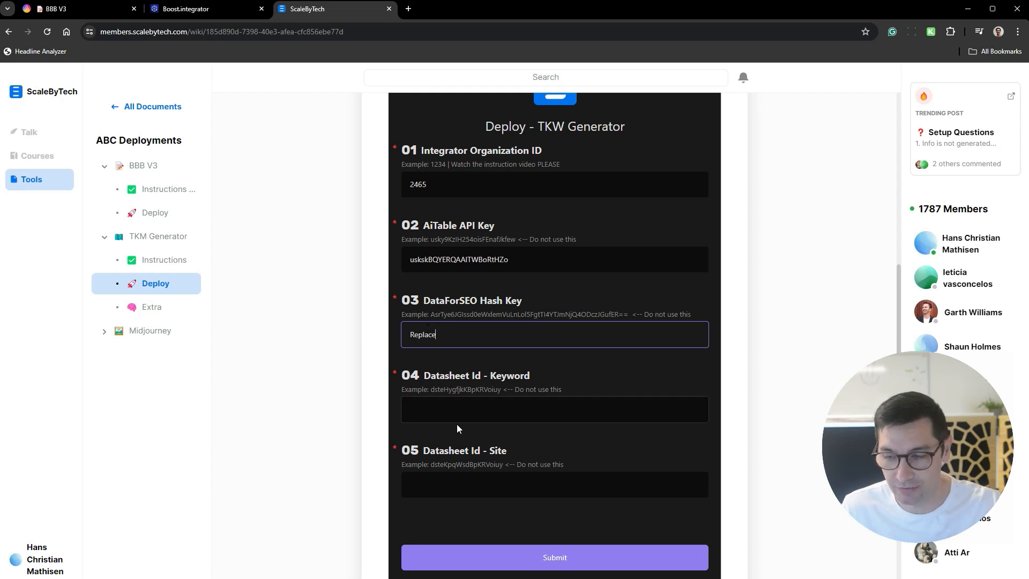
- Copy the TKM Sites datasheet ID from its AITable URL into the form's Datasheet Id - Keyword and Datasheet Id - Site fields
left_click(524, 420)
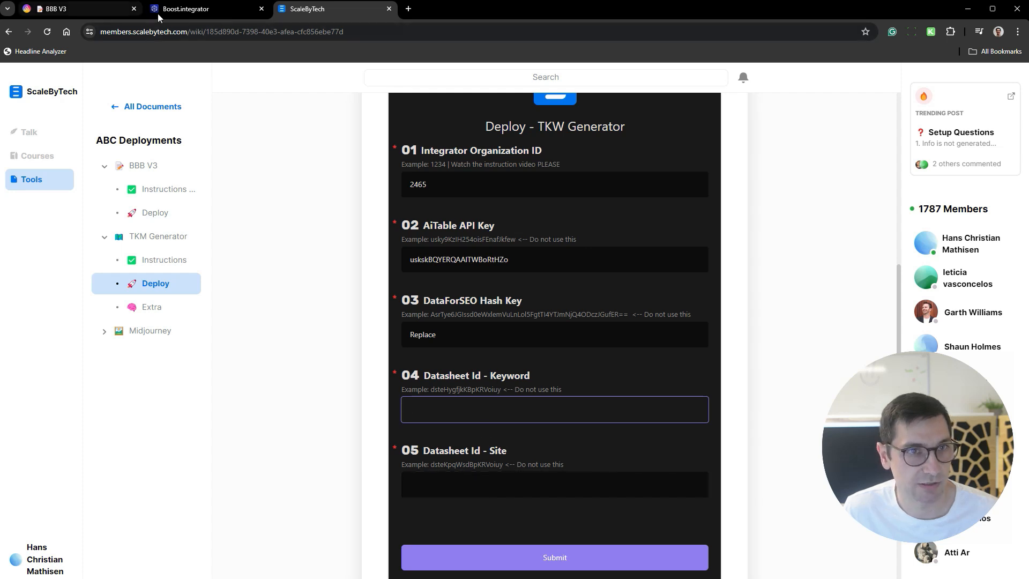
left_click(87, 14)
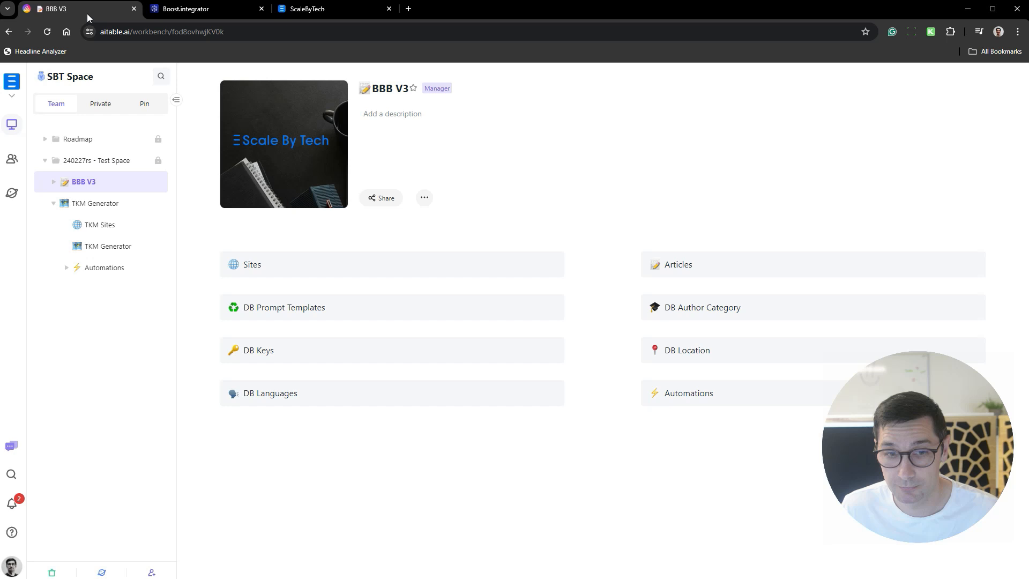
left_click(103, 223)
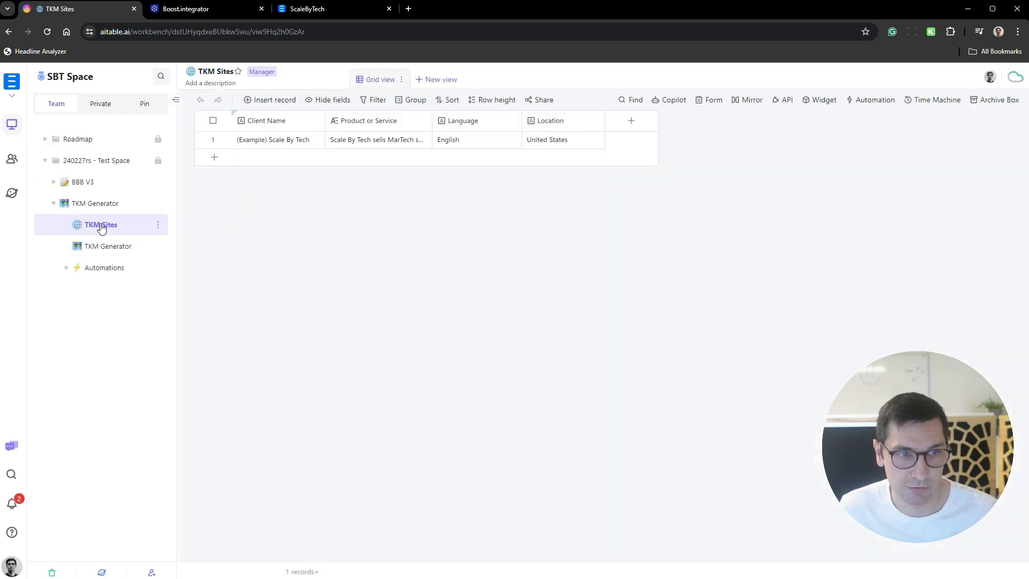
left_click(223, 32)
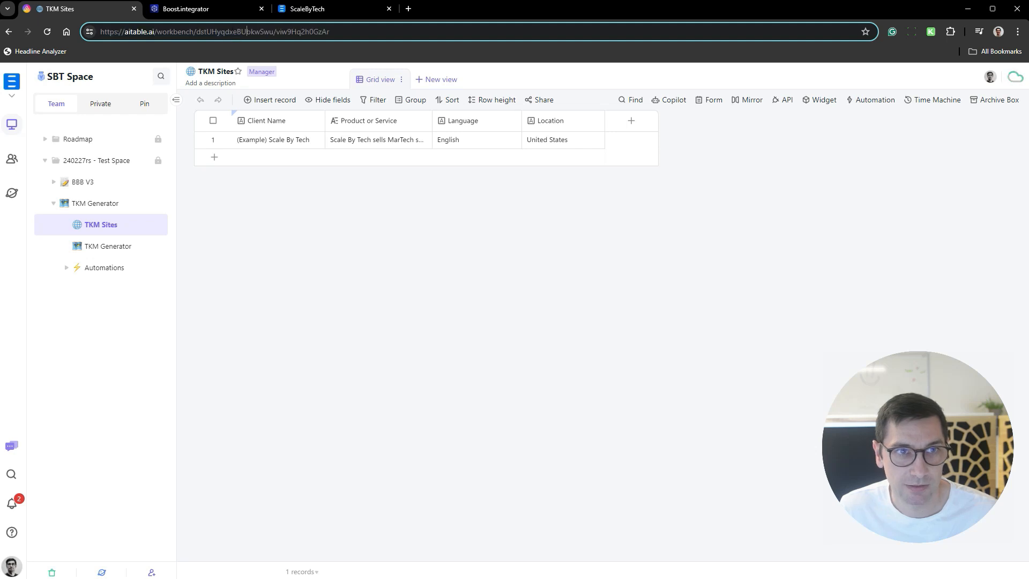
double_click(234, 32)
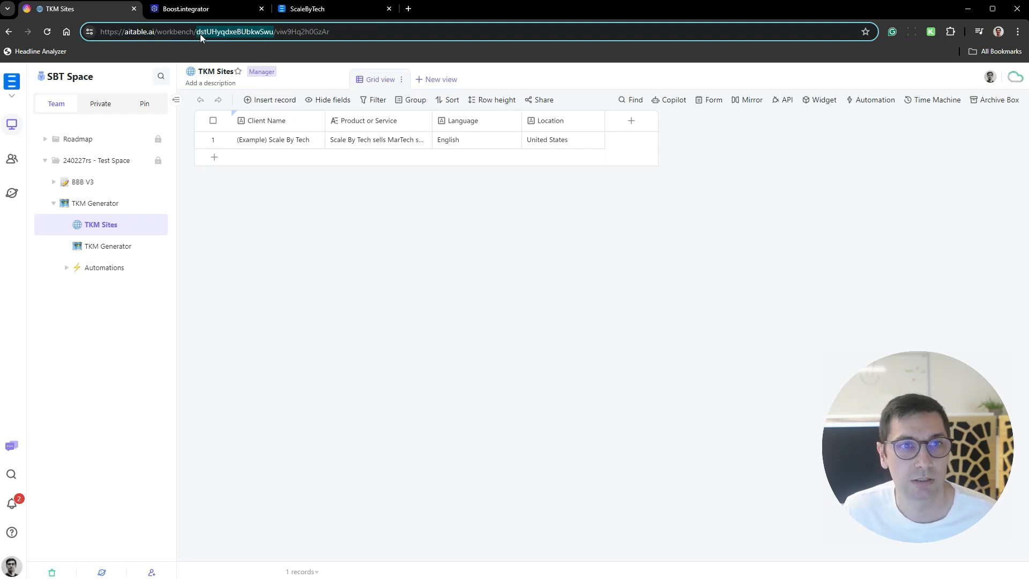
left_click(322, 13)
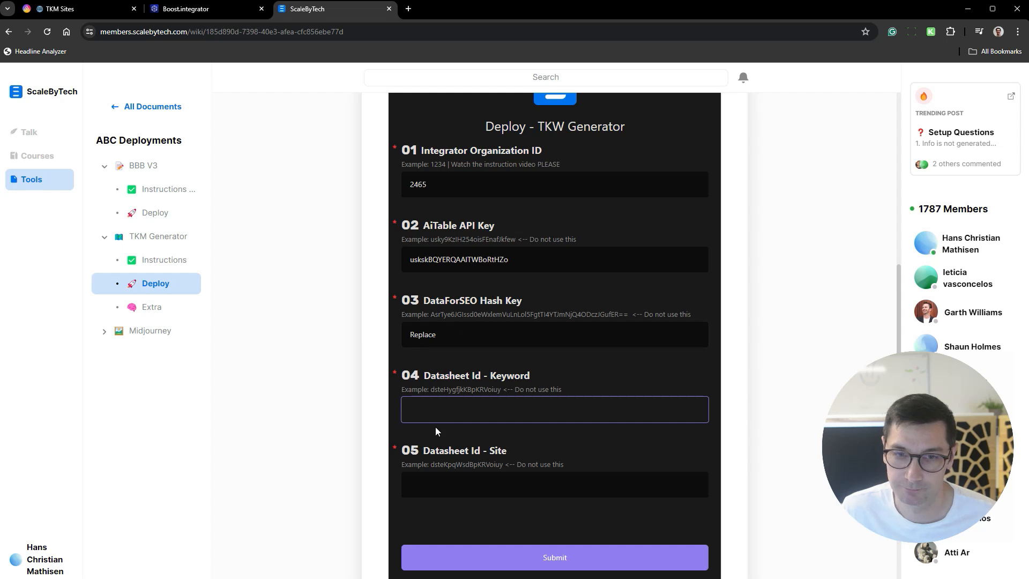
key("ctrl+v")
left_click(519, 484)
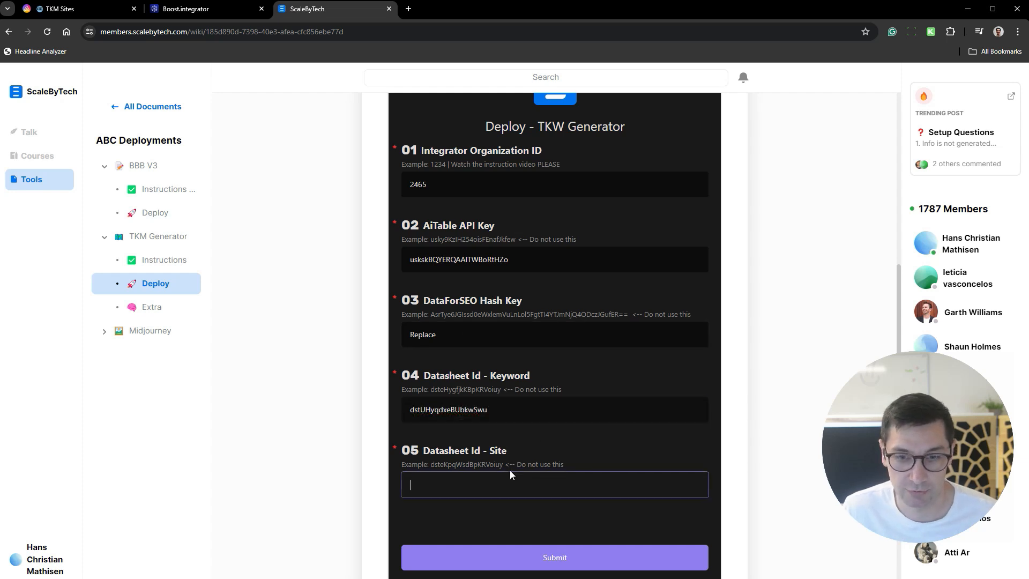
key("ctrl+v")
- Replace the Datasheet Id - Keyword entry with the TKM Generator datasheet ID copied from its AITable URL
left_click(525, 418)
key("ctrl+a")
key("BackSpace")
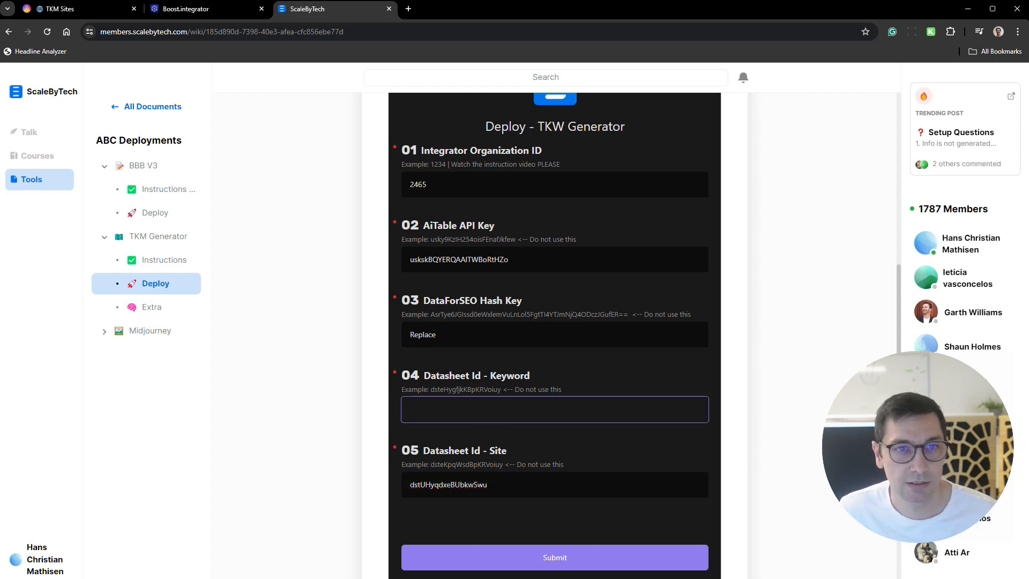
left_click(75, 10)
left_click(89, 245)
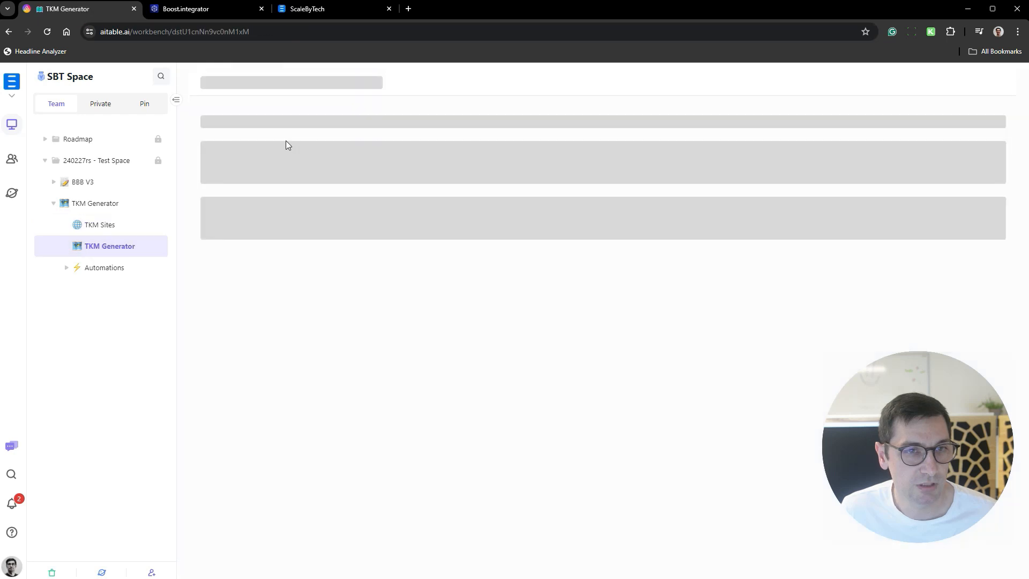
left_click(208, 32)
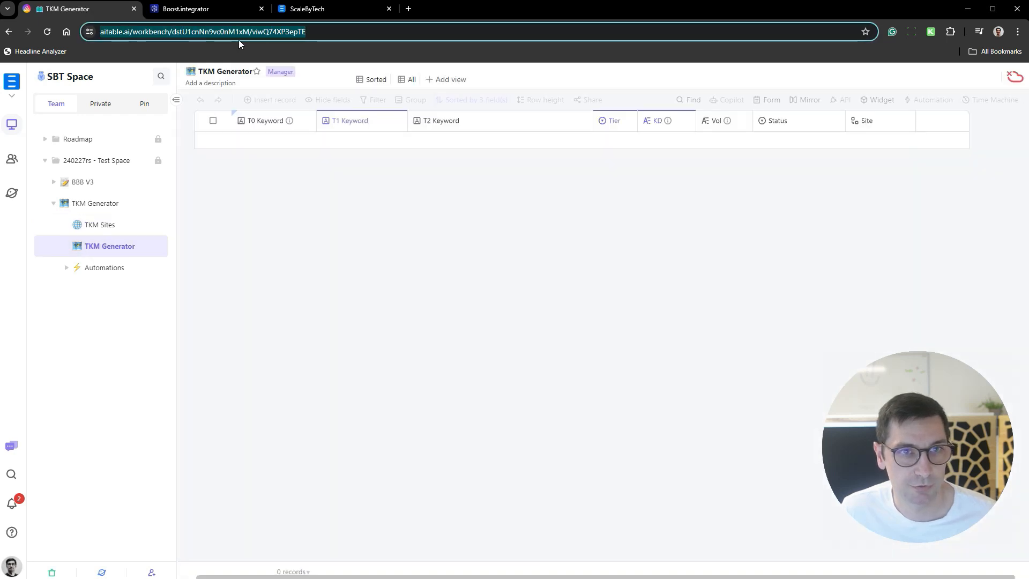
left_click(233, 31)
double_click(242, 32)
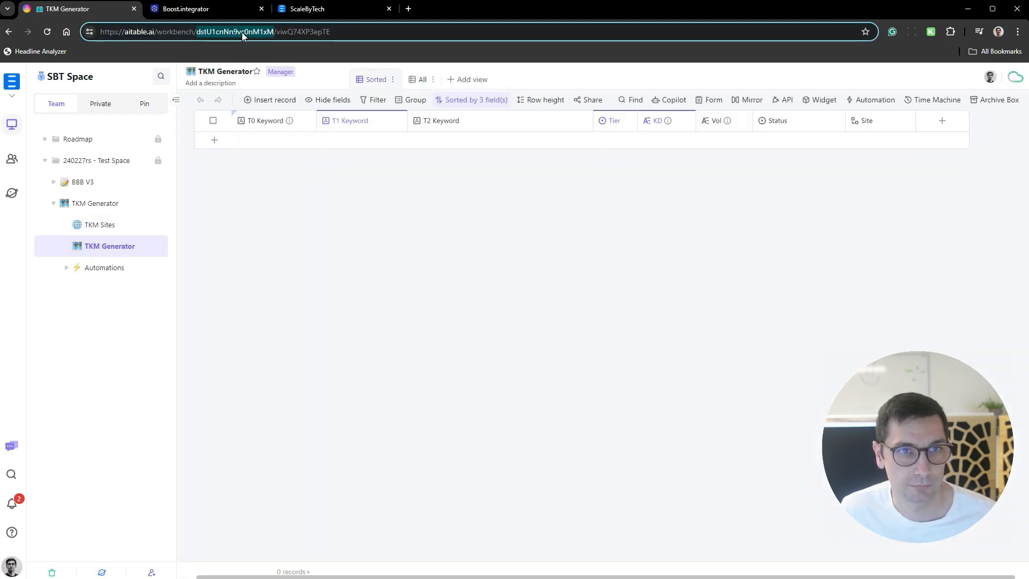
left_click(306, 9)
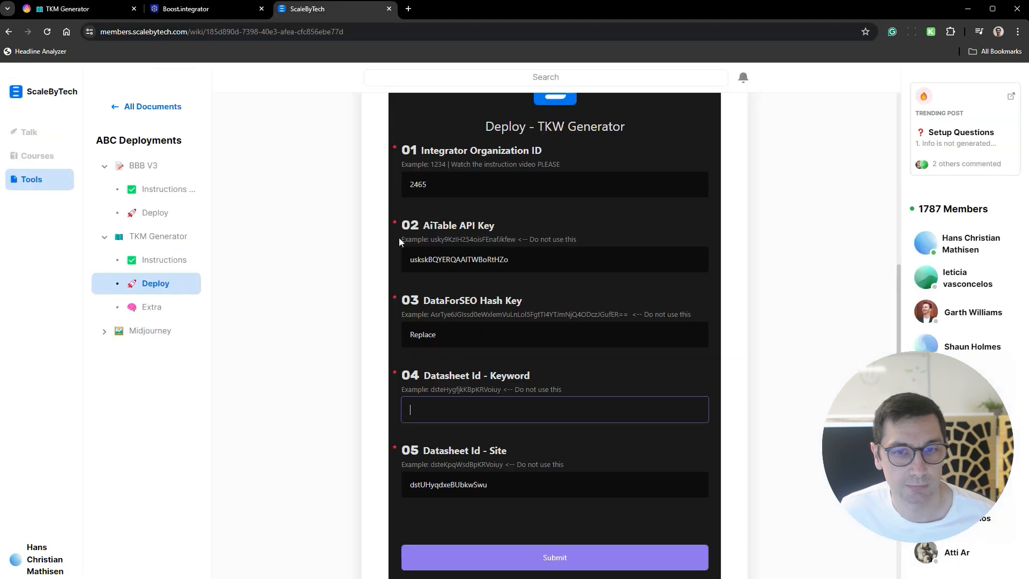
key("ctrl+v")
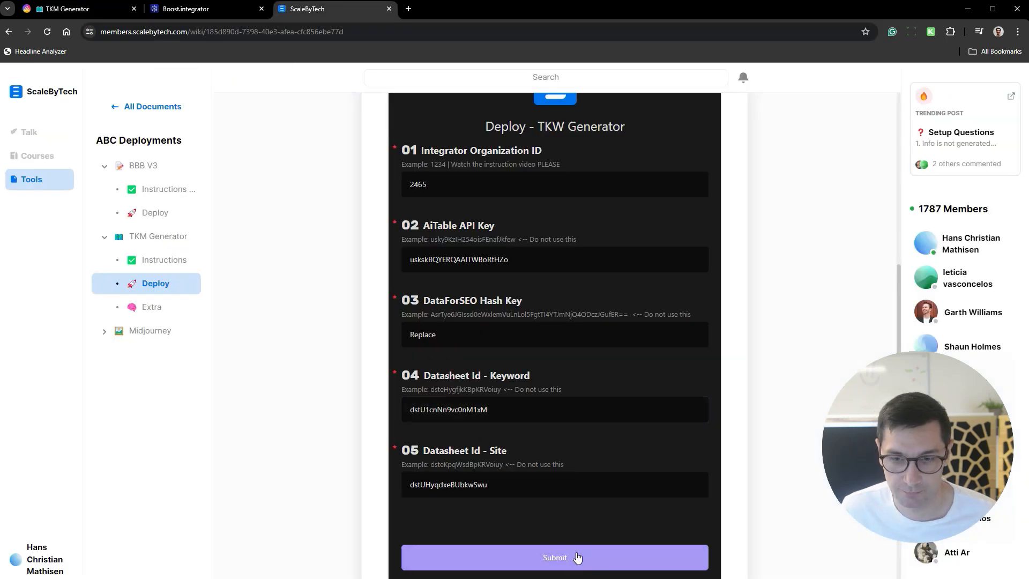
- Submit the completed TKM Generator deployment form
left_click(571, 558)
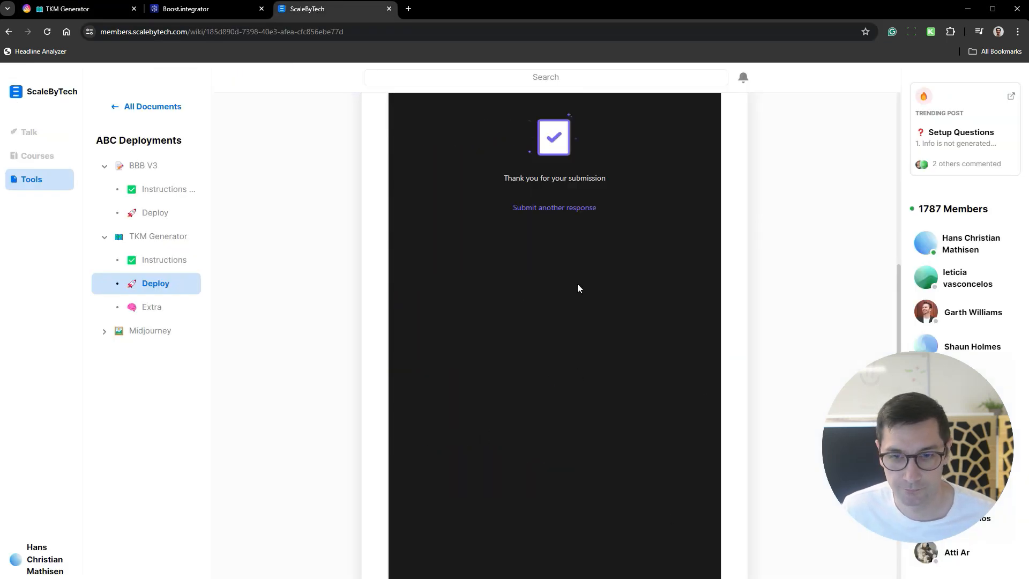
scroll(592, 268, "up", 5)
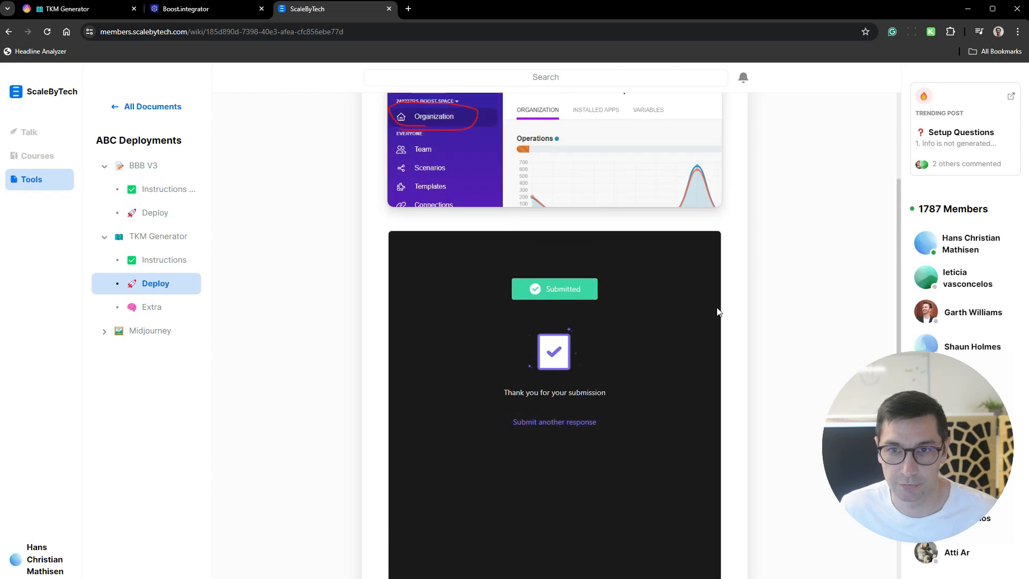
scroll(677, 301, "up", 3)
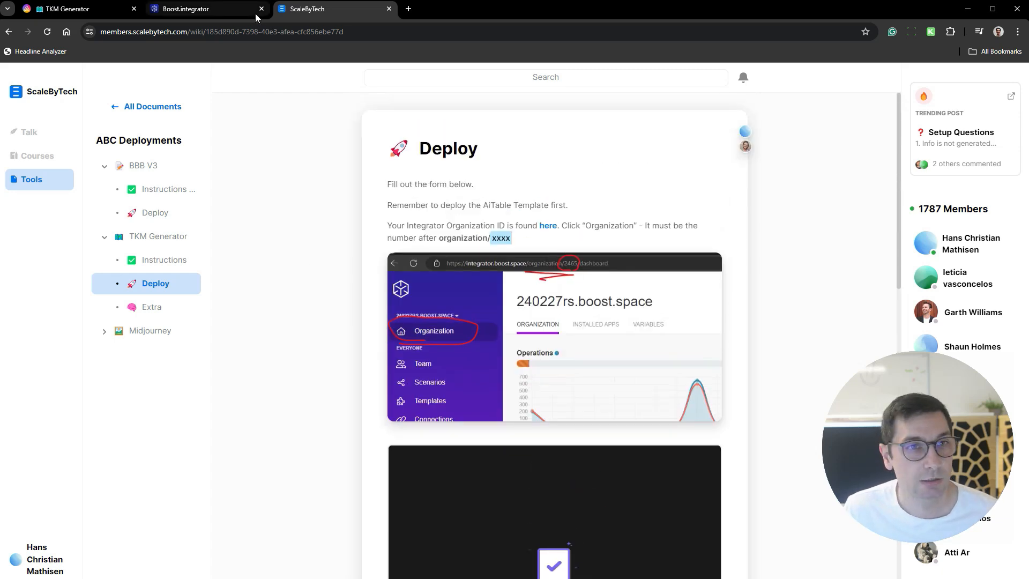
- Switch to Boost.integrator, reload the organization dashboard, and open the ABC - TKM Generator - 01 scenario for editing
left_click(203, 15)
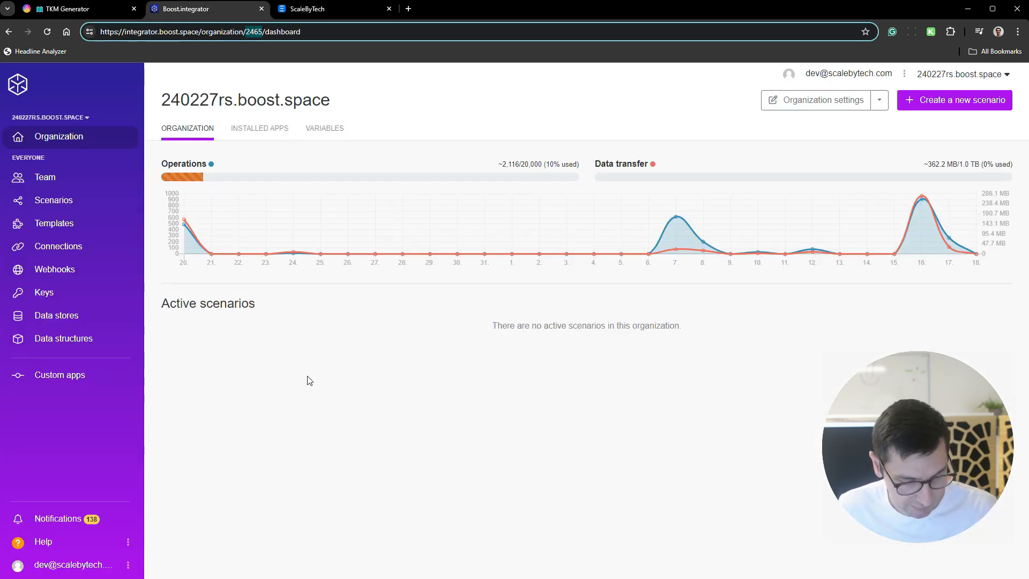
key("Return")
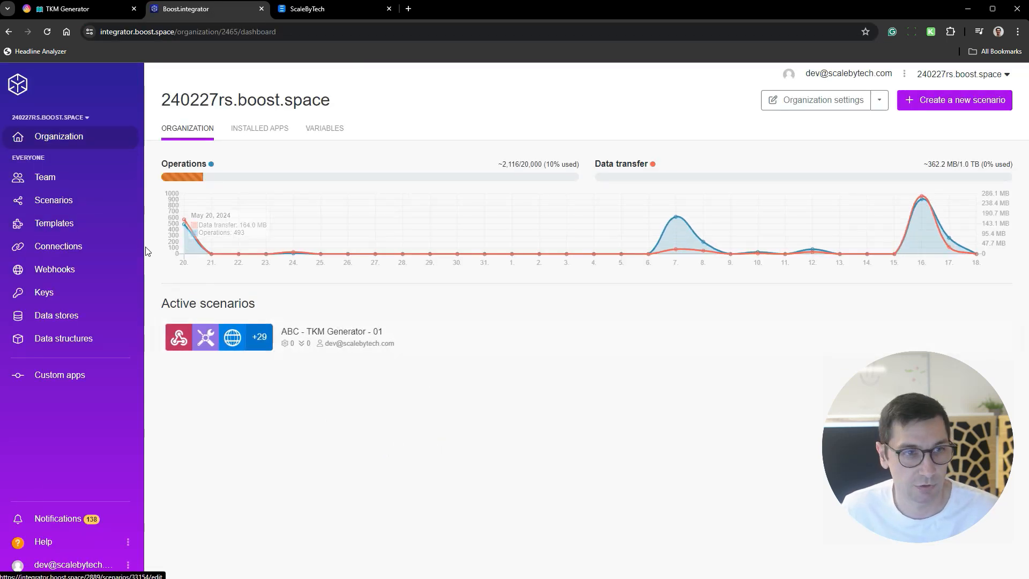
left_click(81, 203)
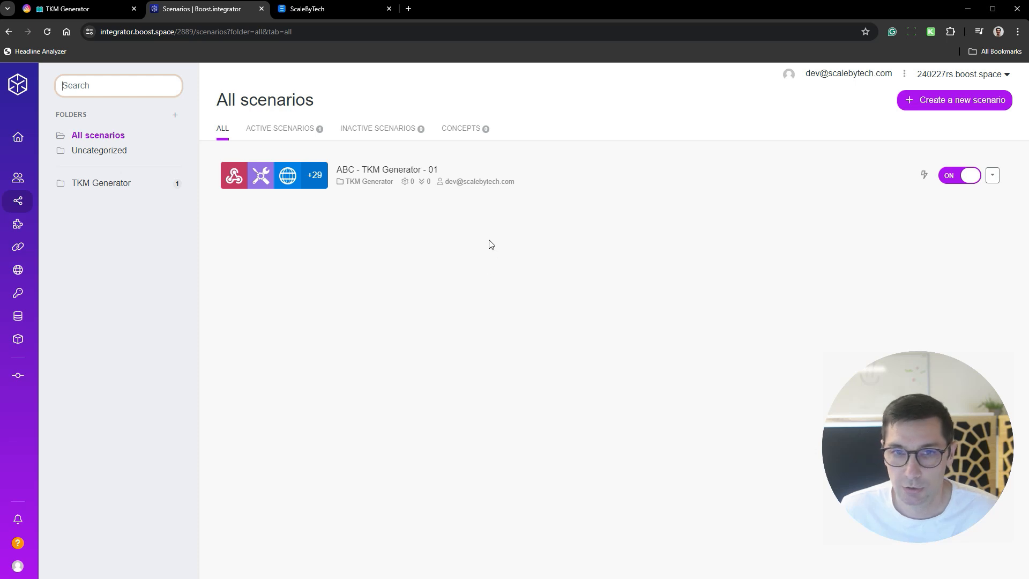
left_click(592, 179)
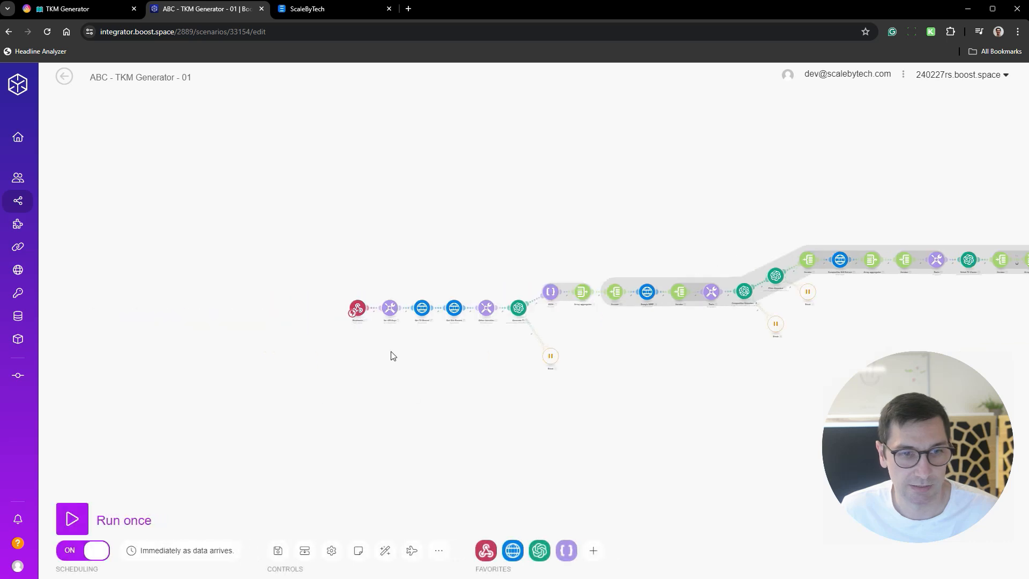
- Check the variable values in the scenario's Var API Keys module against the submitted form entries, and close the module
scroll(411, 319, "up", 5)
left_click_drag(494, 345, 402, 384)
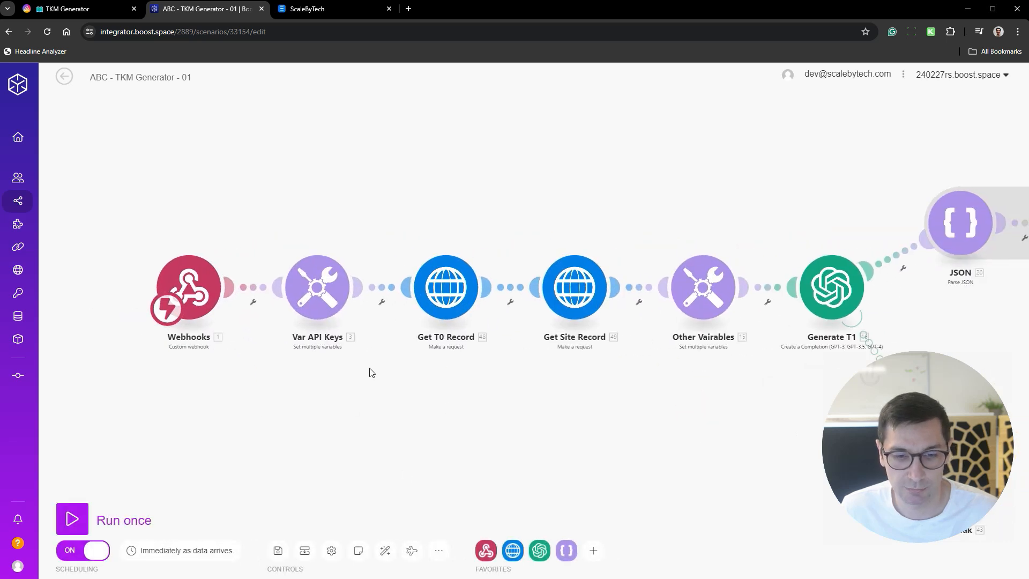
left_click(324, 300)
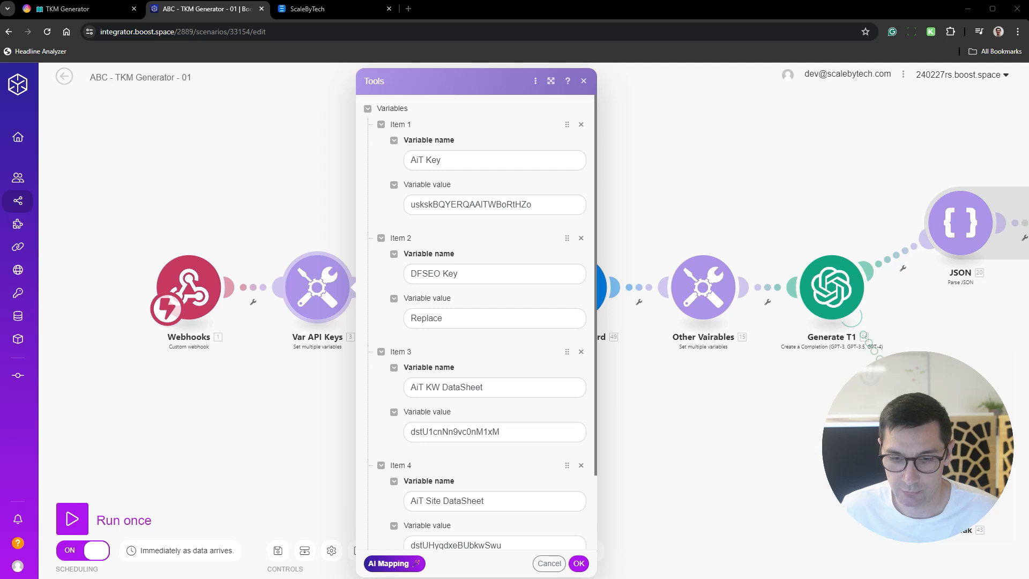
left_click(685, 453)
left_click_drag(695, 431, 544, 433)
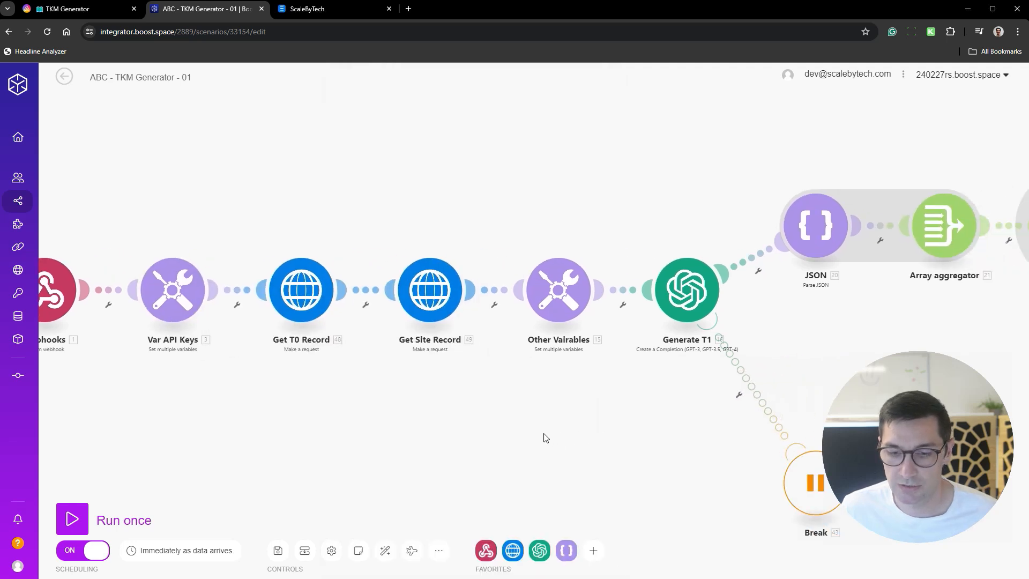
- Exit editing of the ABC - TKM Generator - 01 scenario and save its changes
scroll(544, 433, "down", 3)
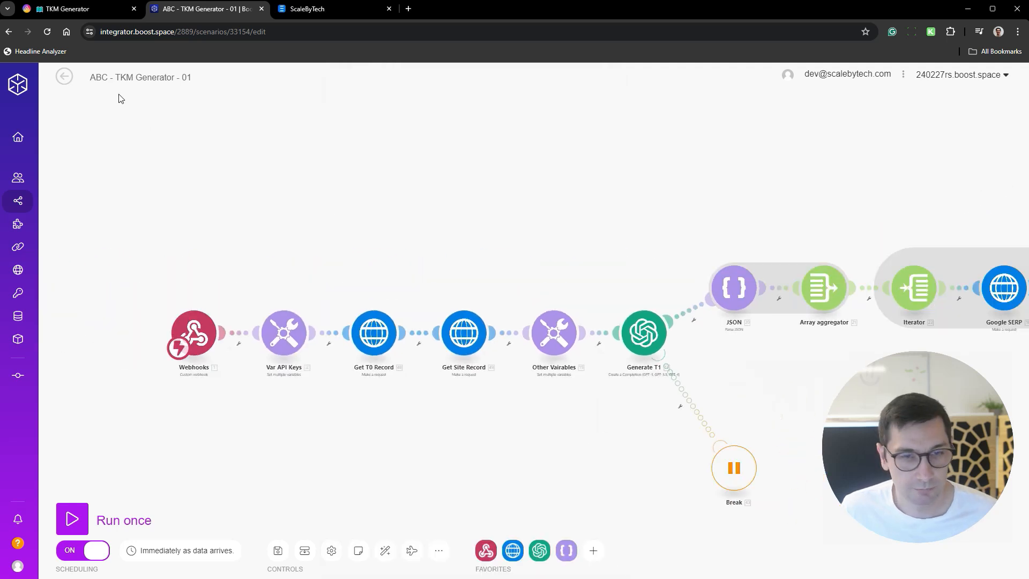
left_click(67, 78)
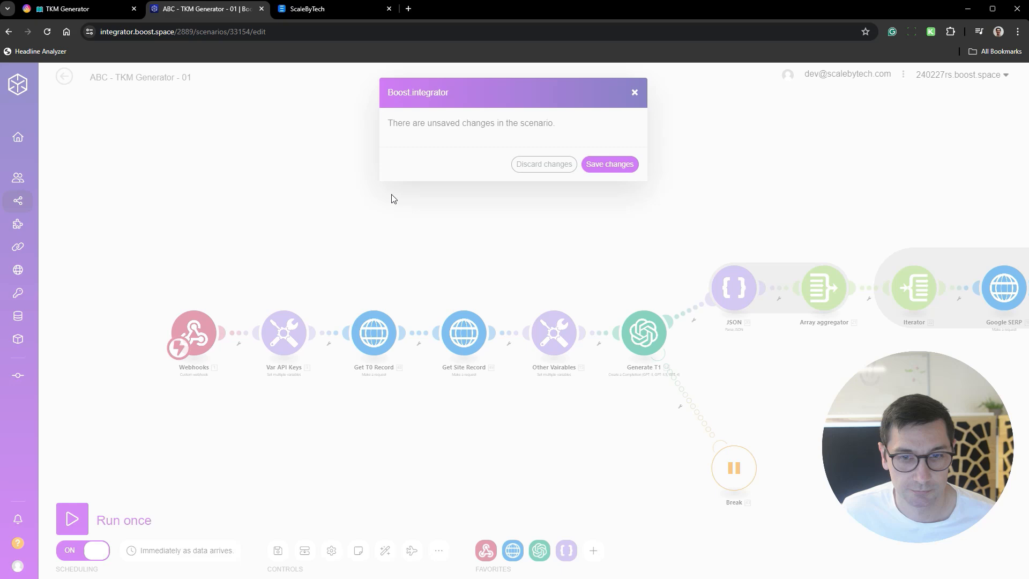
left_click(614, 164)
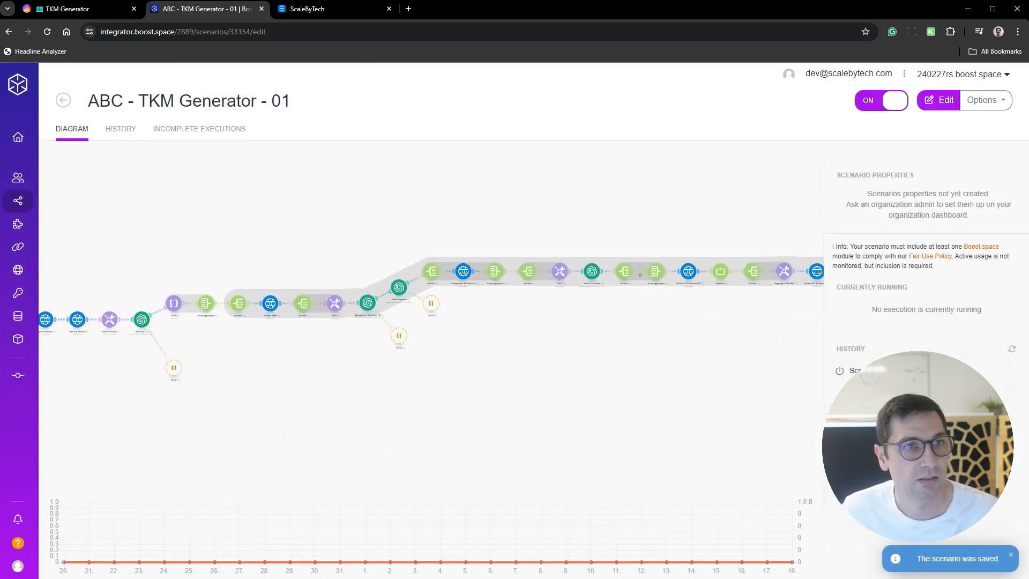
- Switch back to AITable, open the TKM Sites datasheet, and select the Client Name cell of the example record
left_click(97, 11)
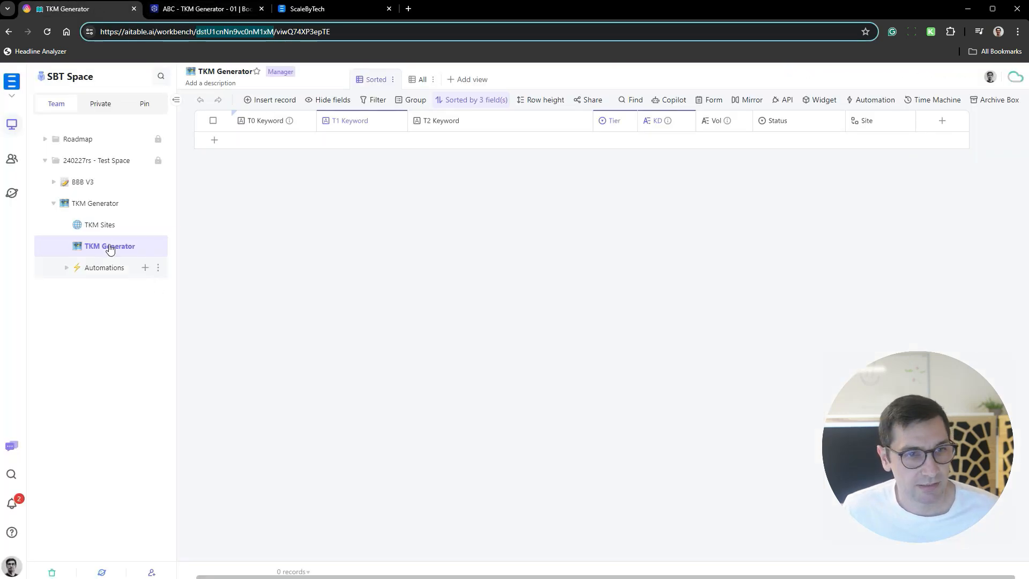
left_click(102, 225)
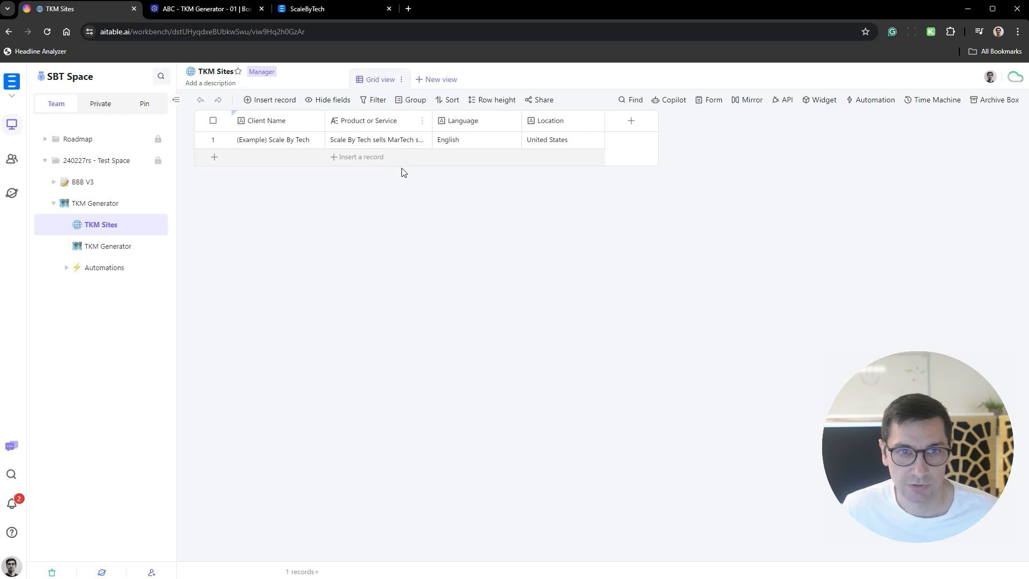
left_click(289, 141)
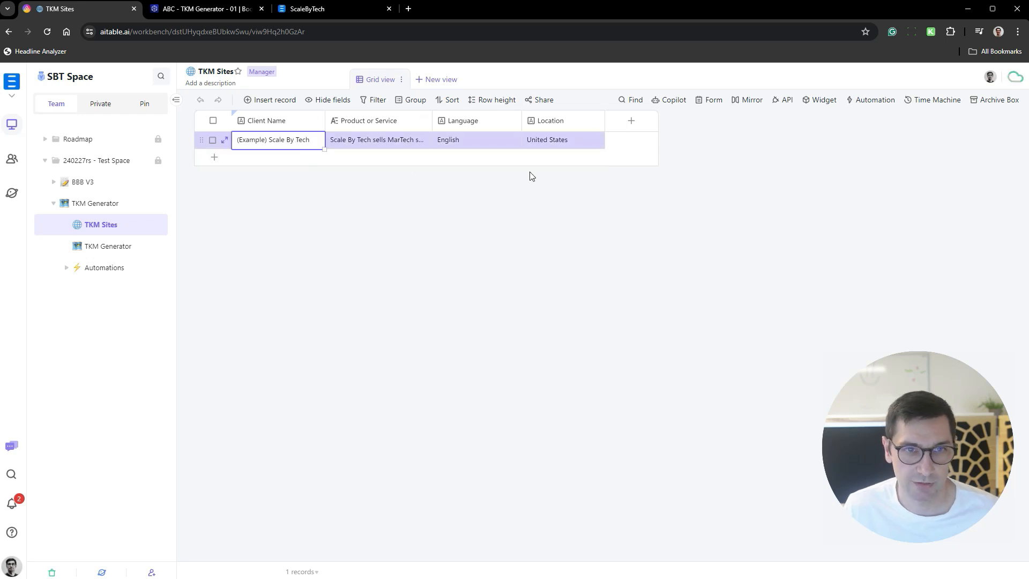
- Replace the example record's Client Name with Hunt And Eat and its Product or Service with "sell hunting equipment"
type("Hunt And Eat")
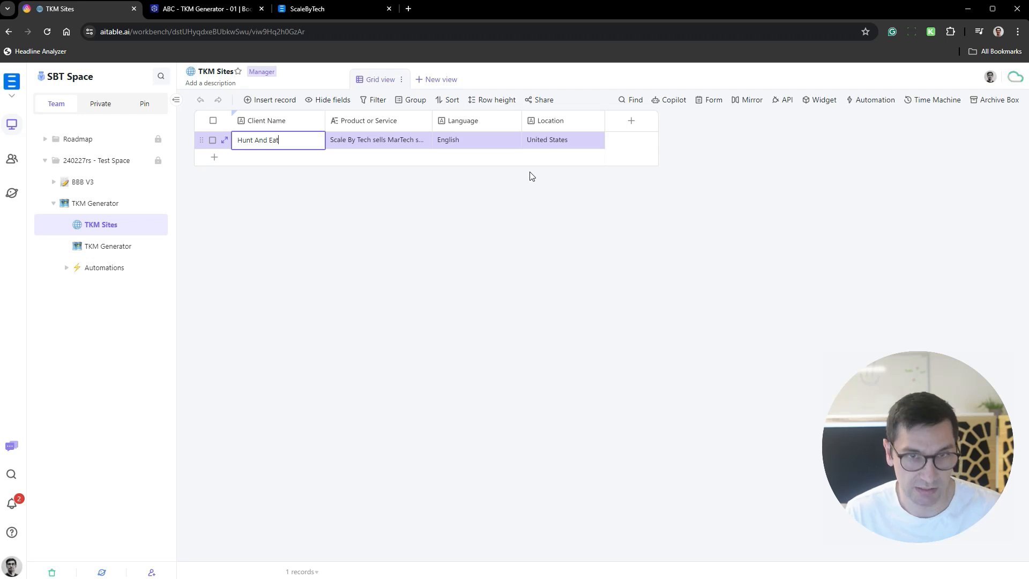
key("Tab")
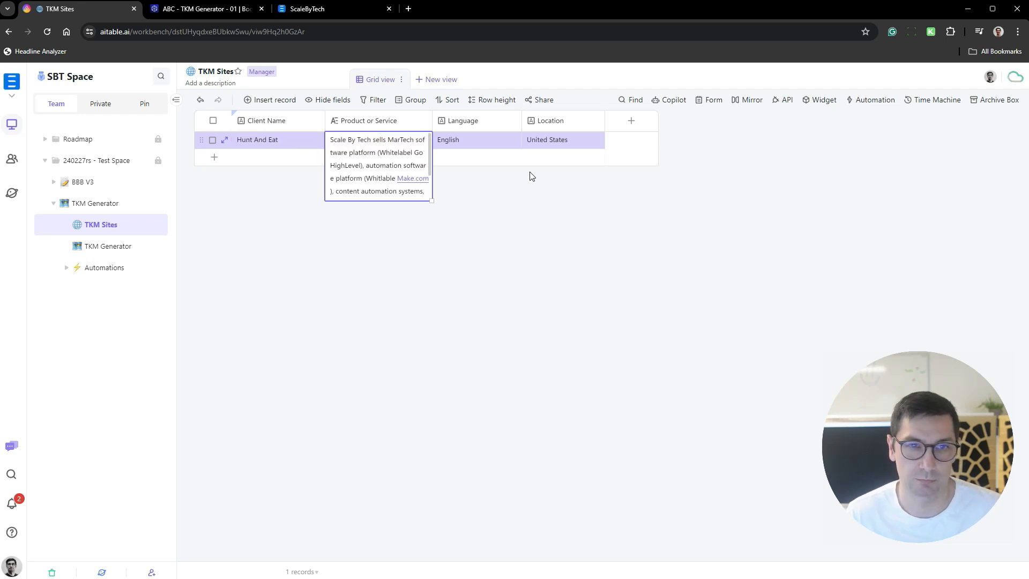
type("sell hunting equipment")
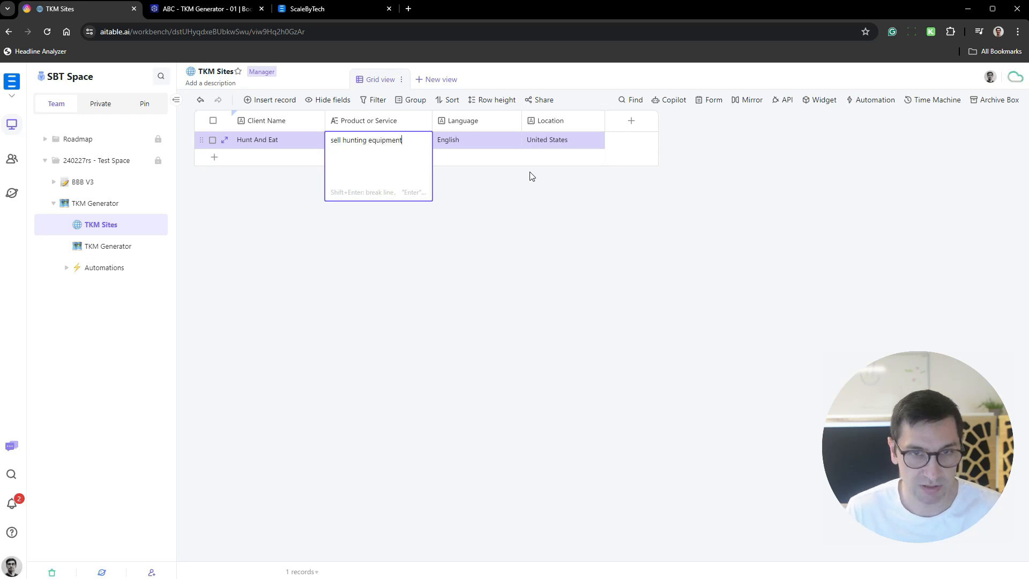
key("Tab")
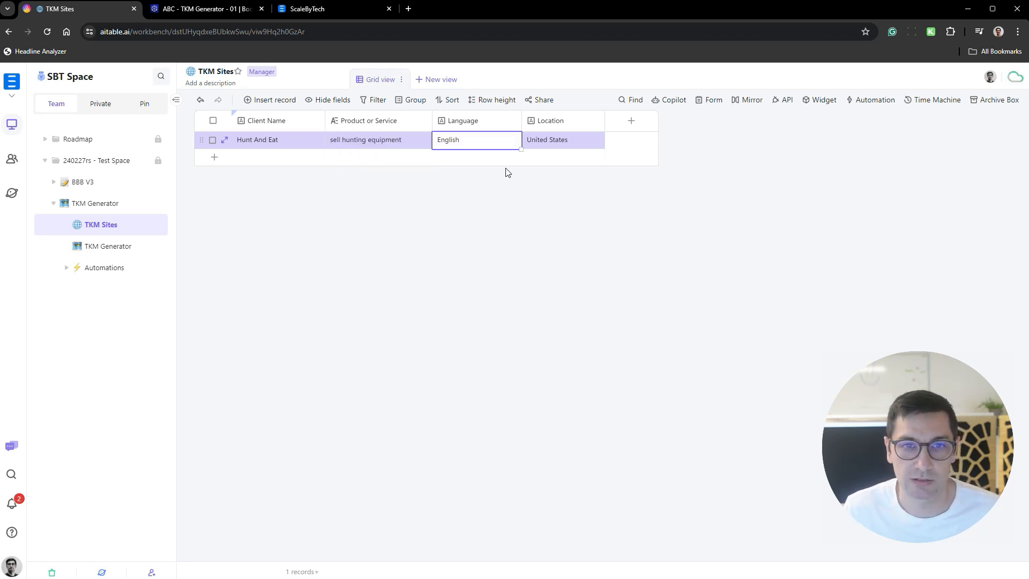
left_click(555, 140)
left_click(588, 204)
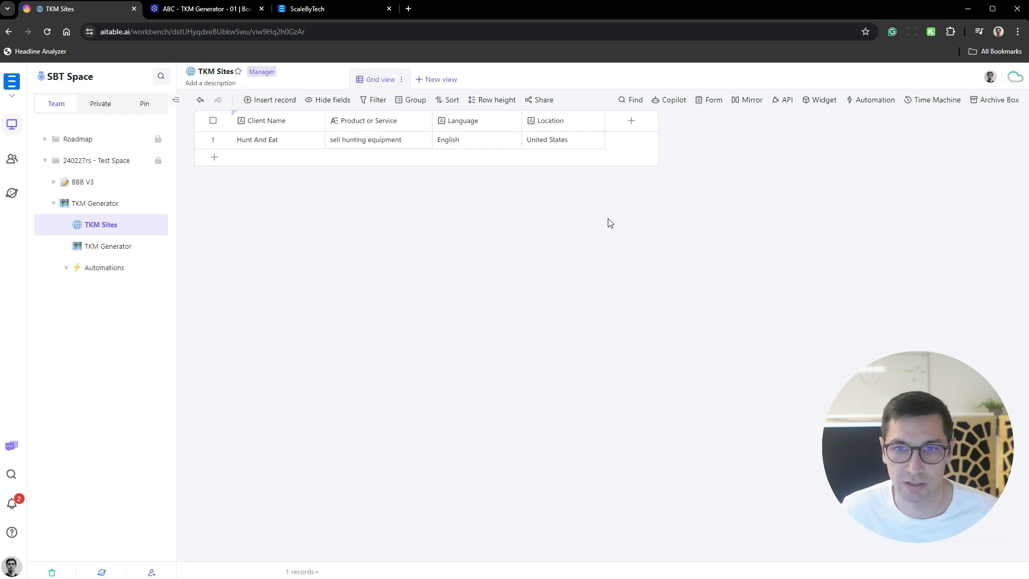
- Add a record to the TKM Generator datasheet with T0 Keyword "hunting" and link its Site to Hunt And Eat
left_click(123, 250)
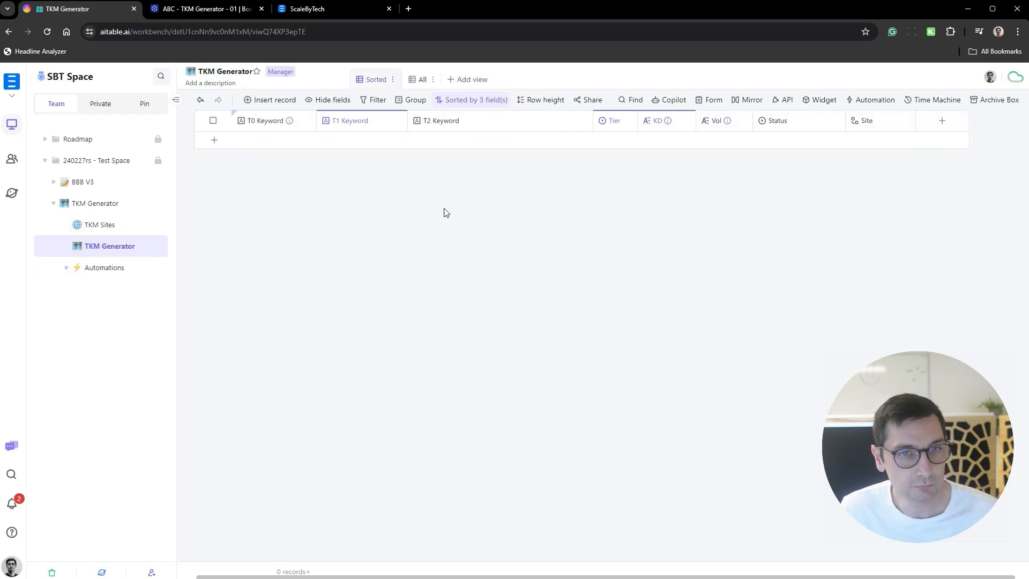
left_click(215, 141)
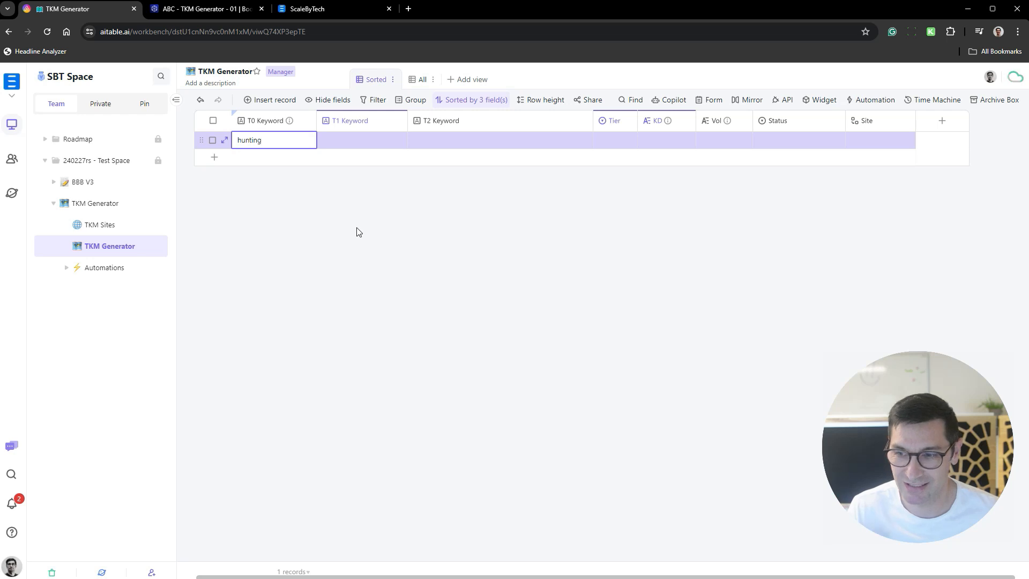
left_click(883, 141)
left_click(857, 142)
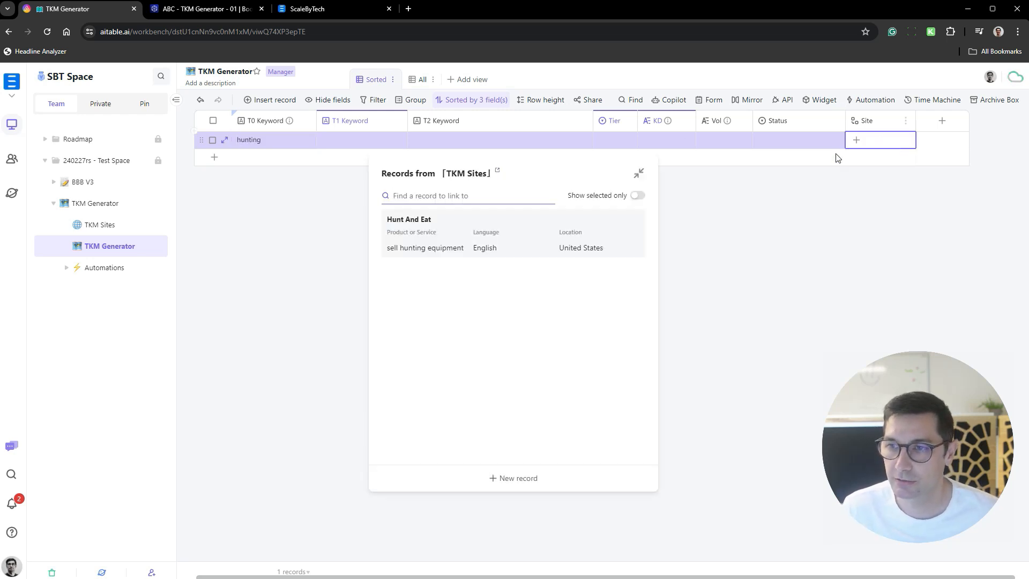
left_click(432, 230)
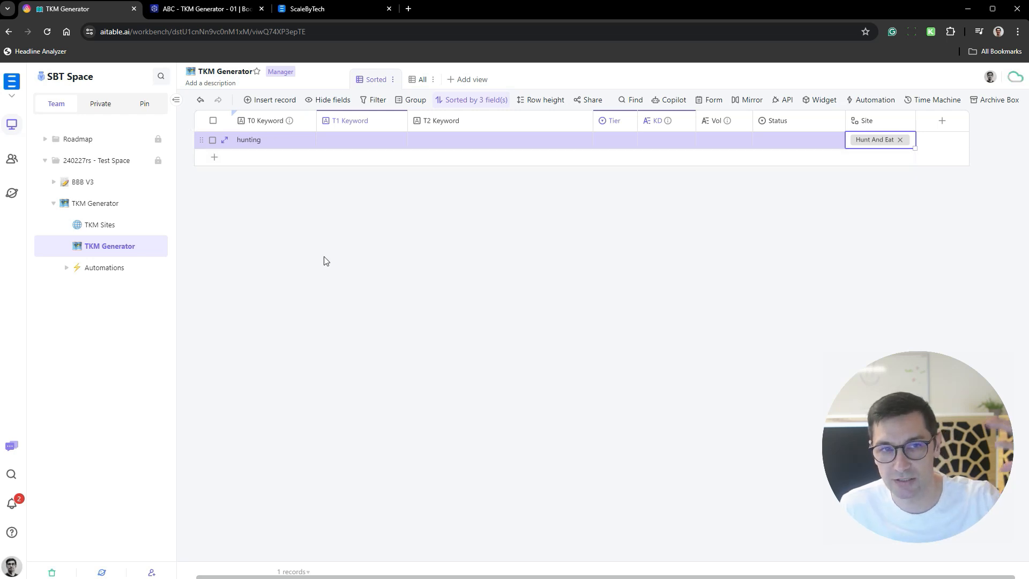
- Set the Status of the hunting record to Generate TKM
left_click(273, 142)
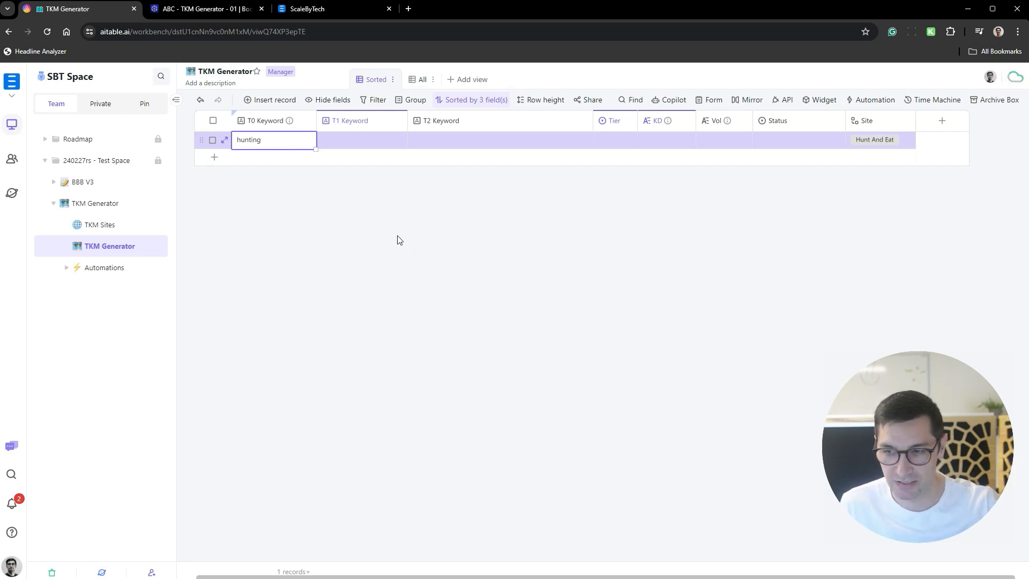
left_click(820, 141)
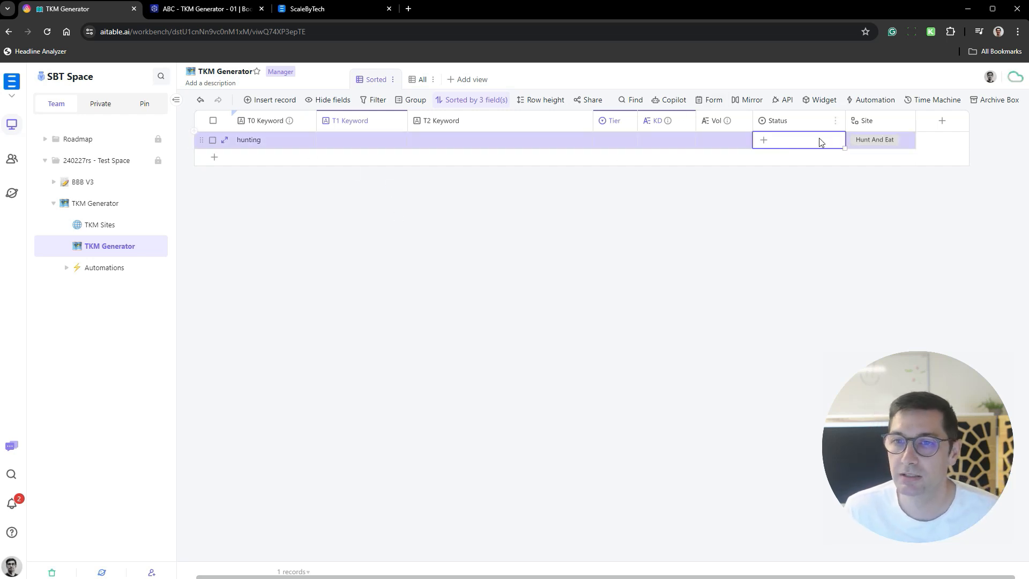
left_click(819, 141)
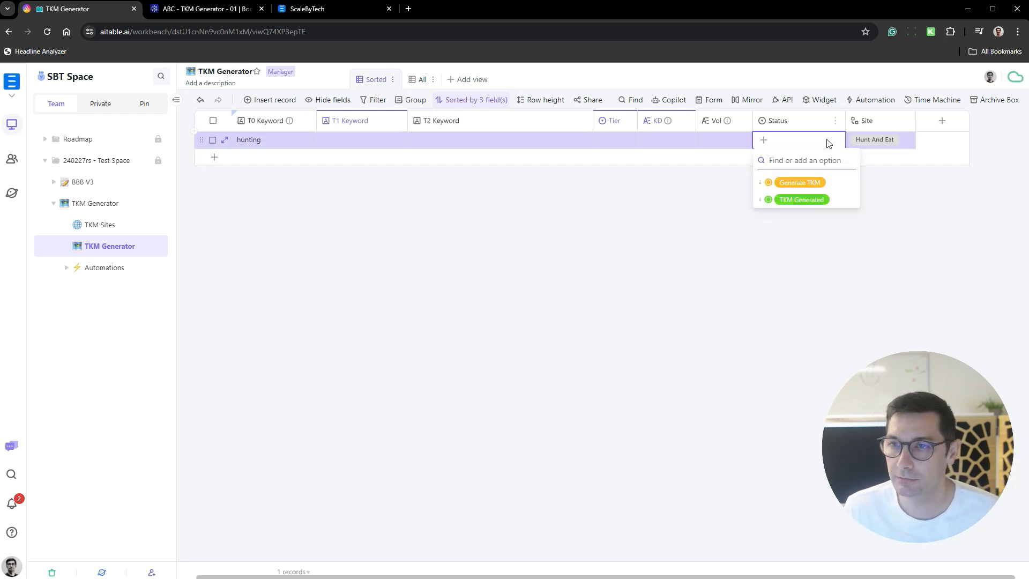
left_click(825, 184)
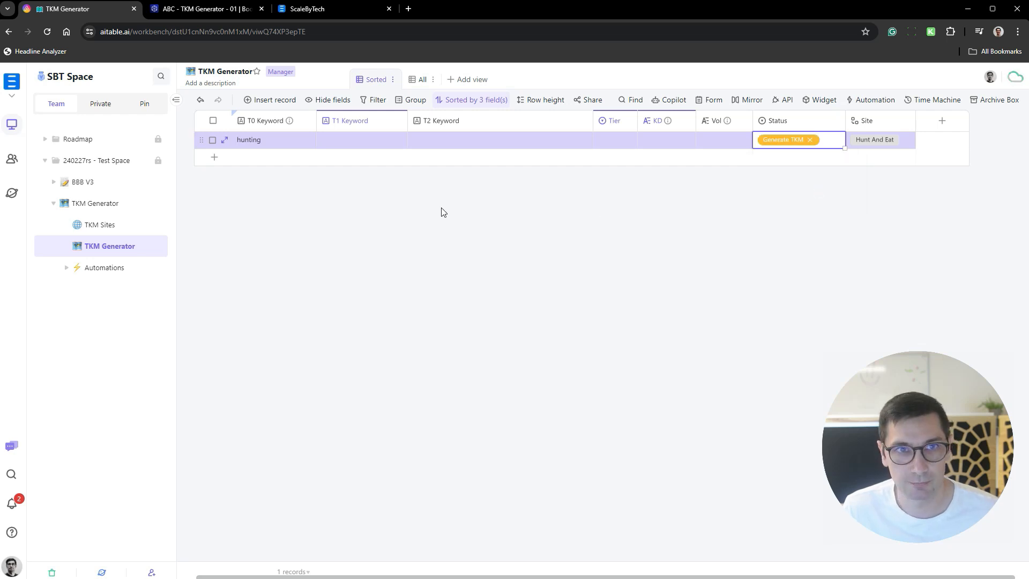
- Switch to Boost.integrator, copy the webhook address from the scenario's Webhooks module, and exit editing with the changes saved
left_click(248, 14)
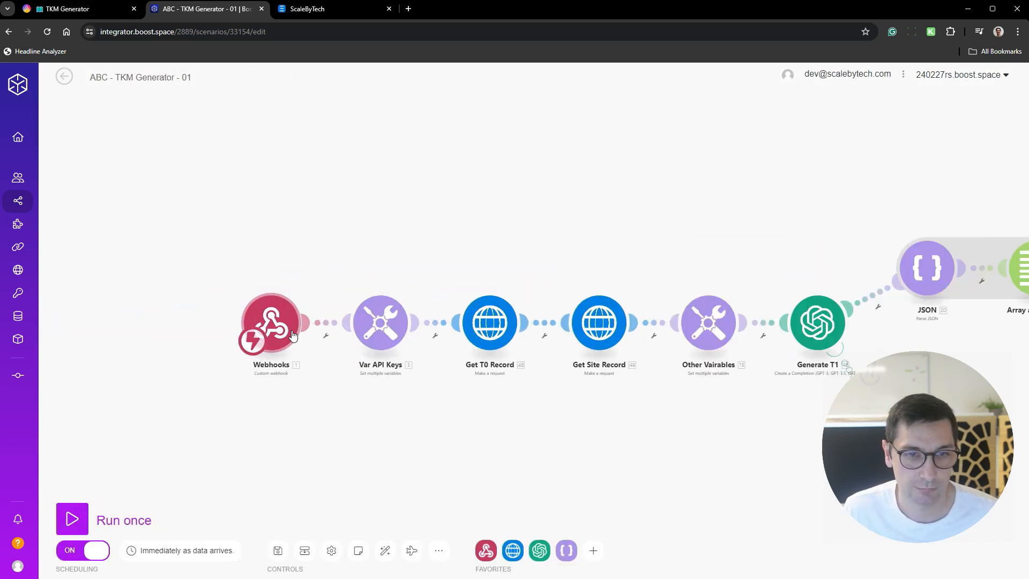
left_click(292, 335)
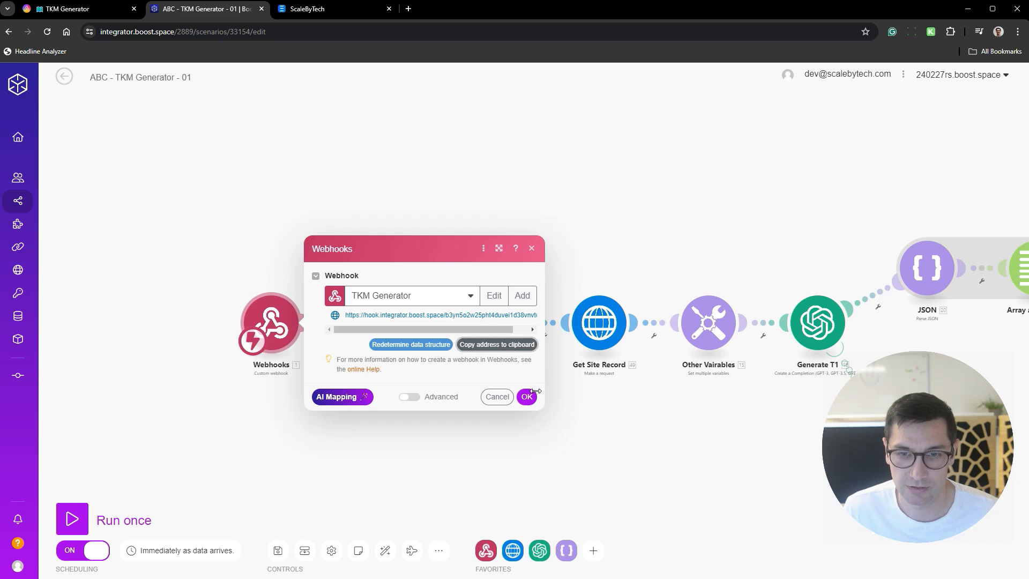
left_click(526, 397)
left_click(64, 77)
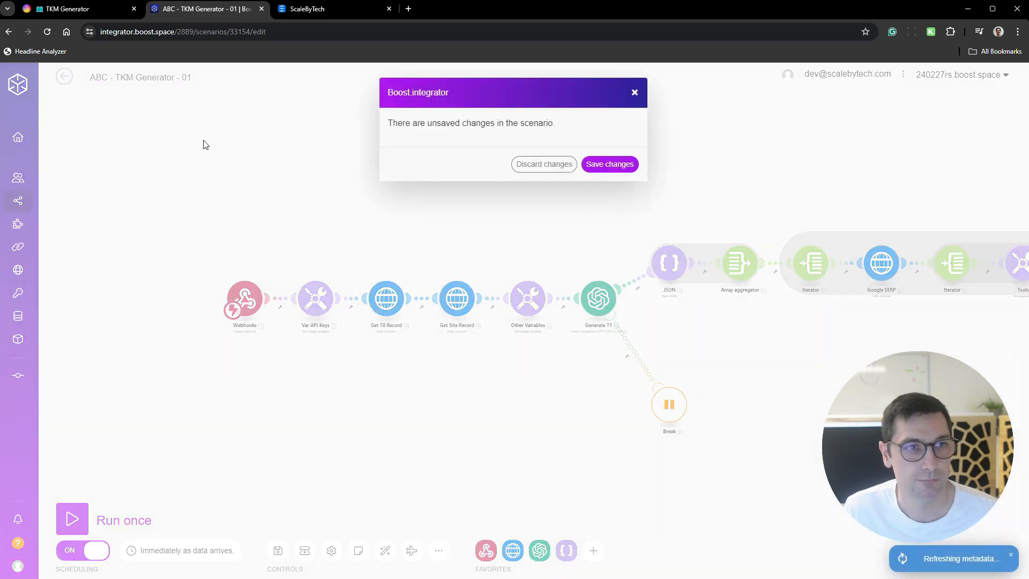
left_click(605, 164)
- Switch back to AITable and open the Generate TKM automation in the TKM Generator's Automations folder
left_click(94, 8)
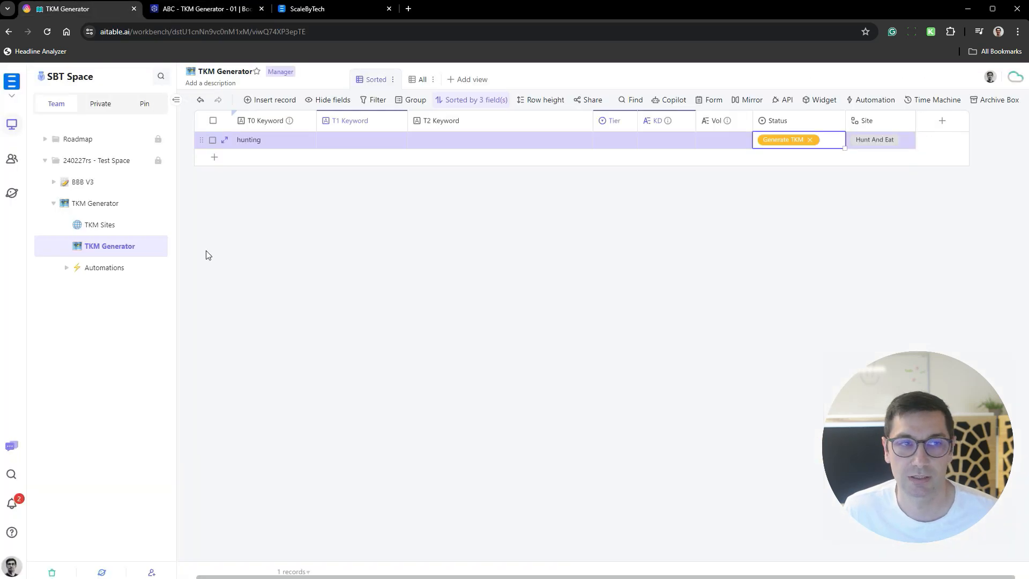
left_click(66, 267)
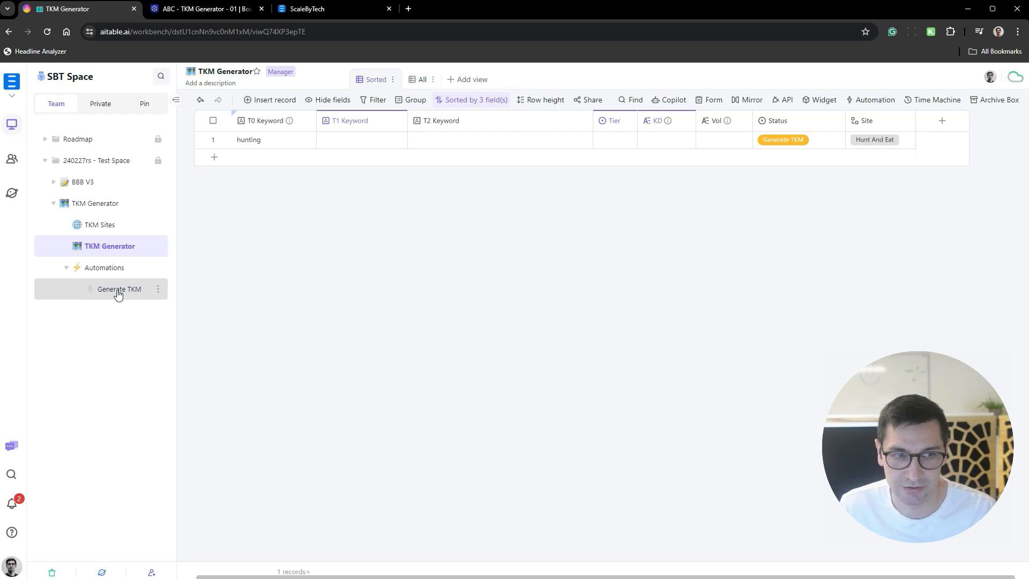
left_click(118, 292)
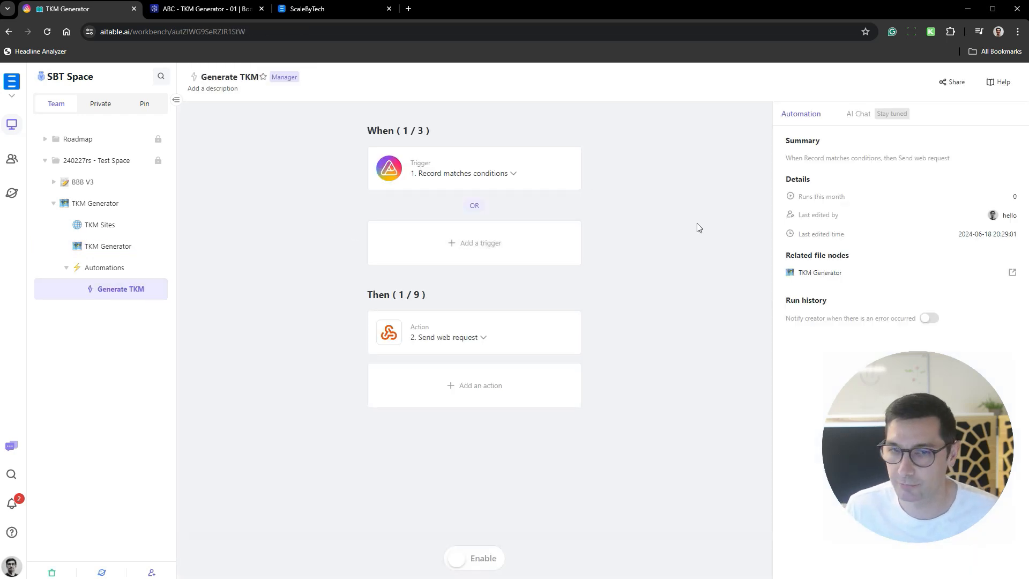
- Replace the Send web request action's request address with the copied webhook URL, save the action, and enable the automation
left_click(530, 326)
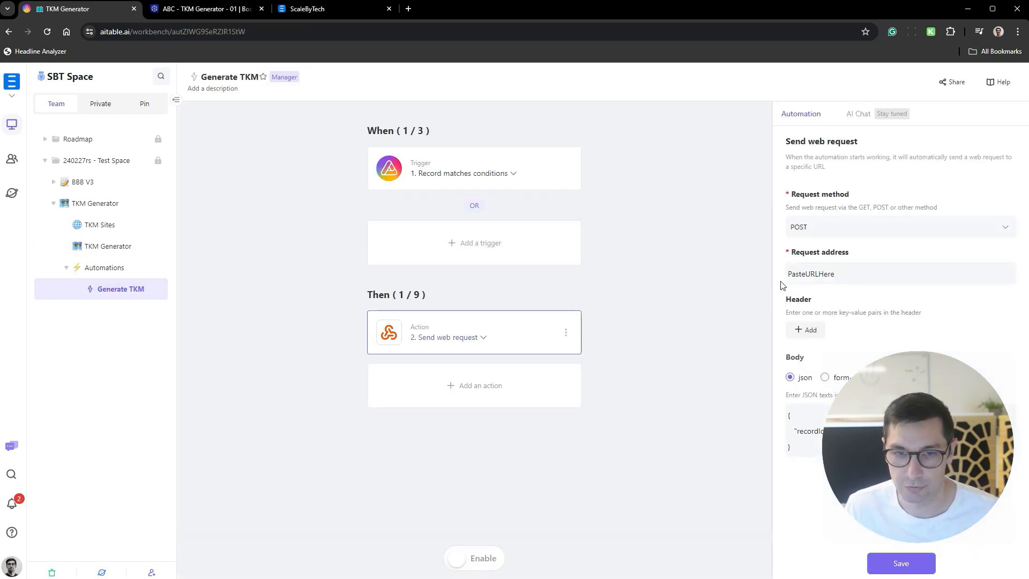
left_click(907, 271)
key("ctrl+a")
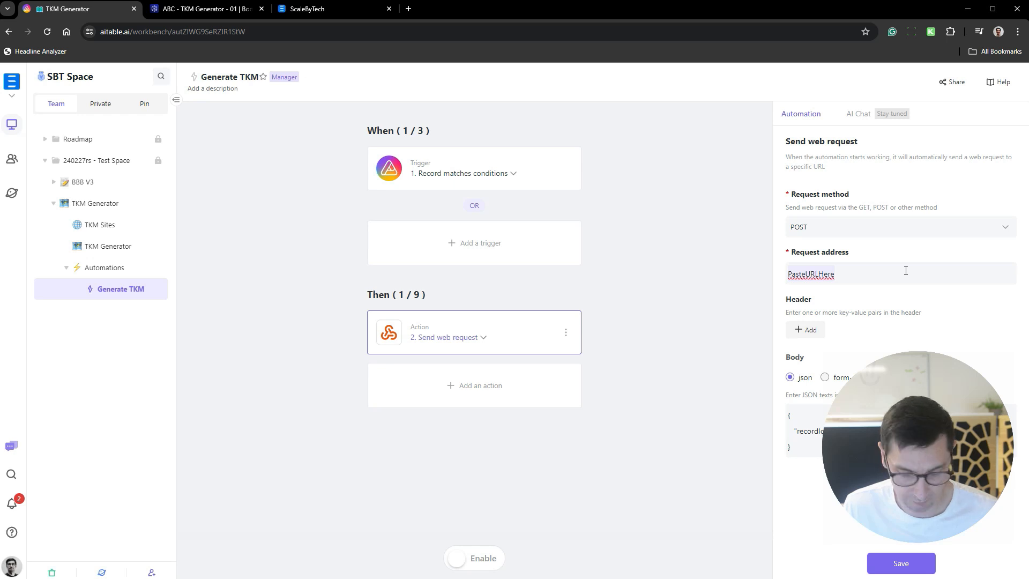
left_click(900, 564)
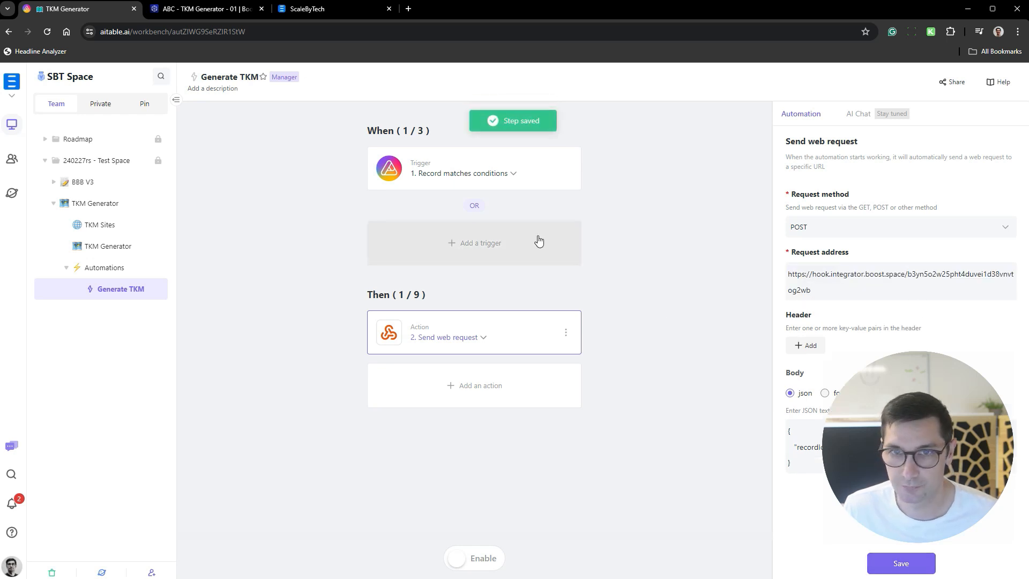
left_click(474, 560)
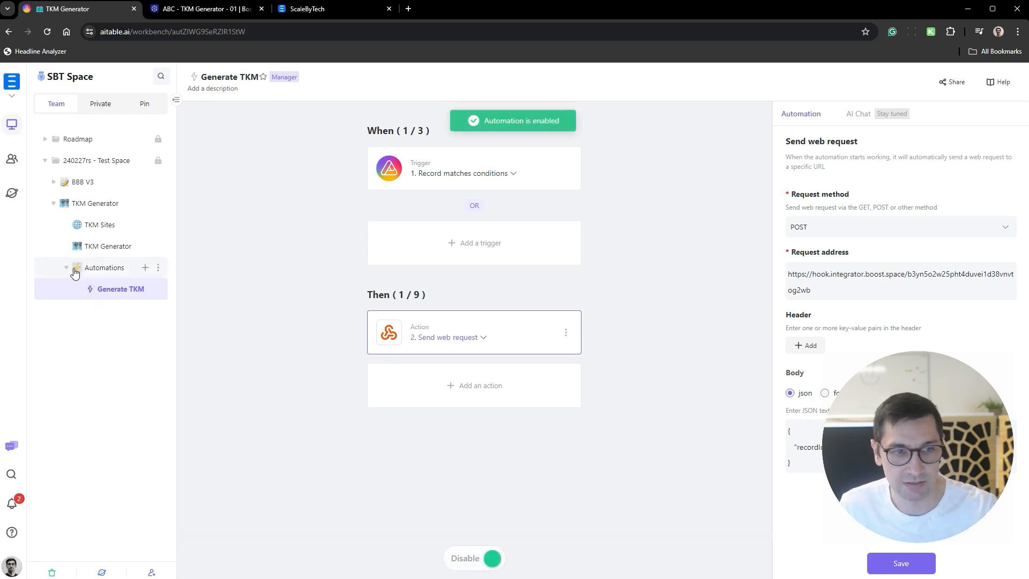
- Return to the TKM Generator datasheet, clear the hunting record's Status, and set it to Generate TKM again
left_click(68, 269)
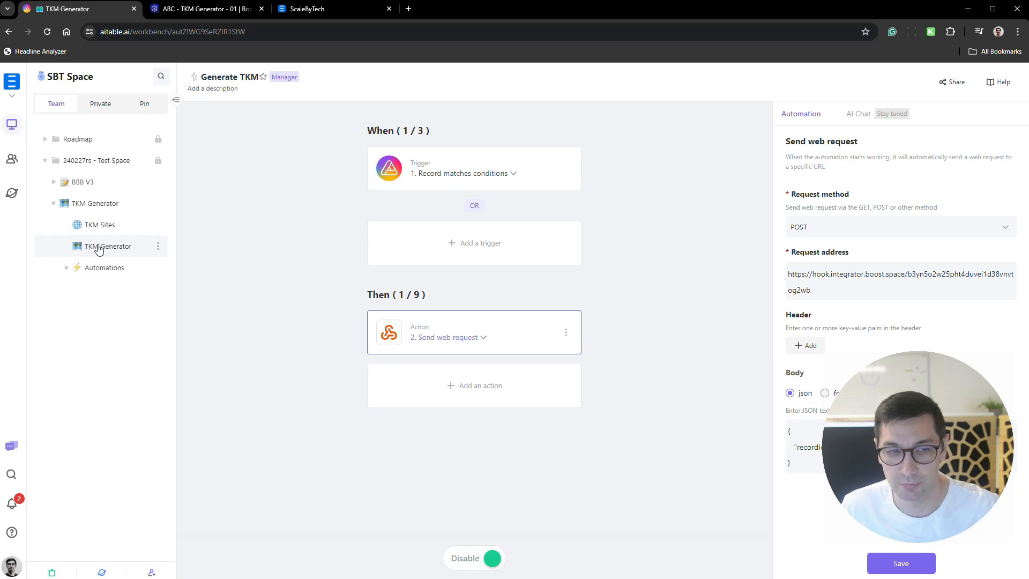
left_click(98, 247)
left_click(817, 140)
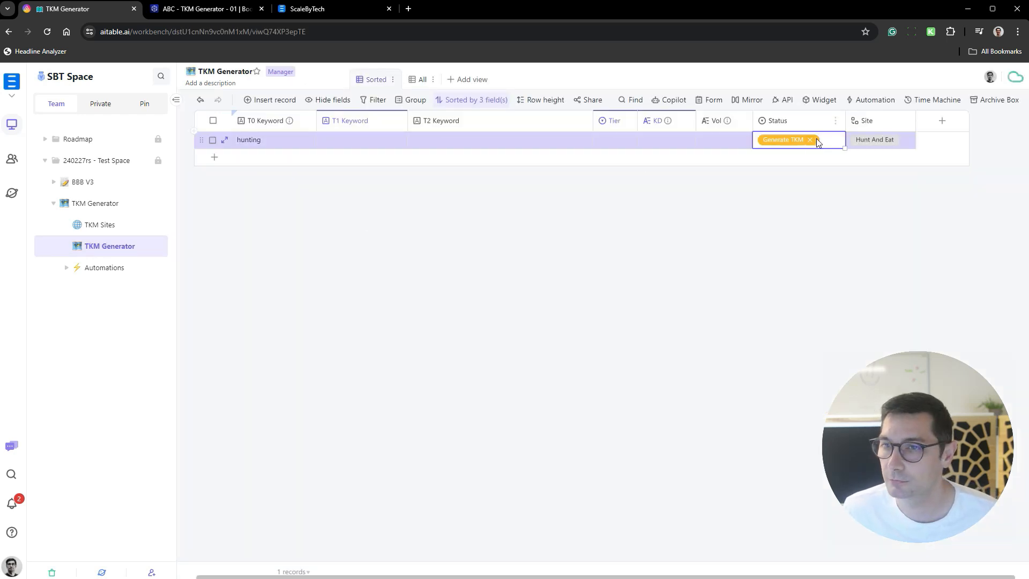
left_click(809, 140)
left_click(808, 141)
left_click(797, 181)
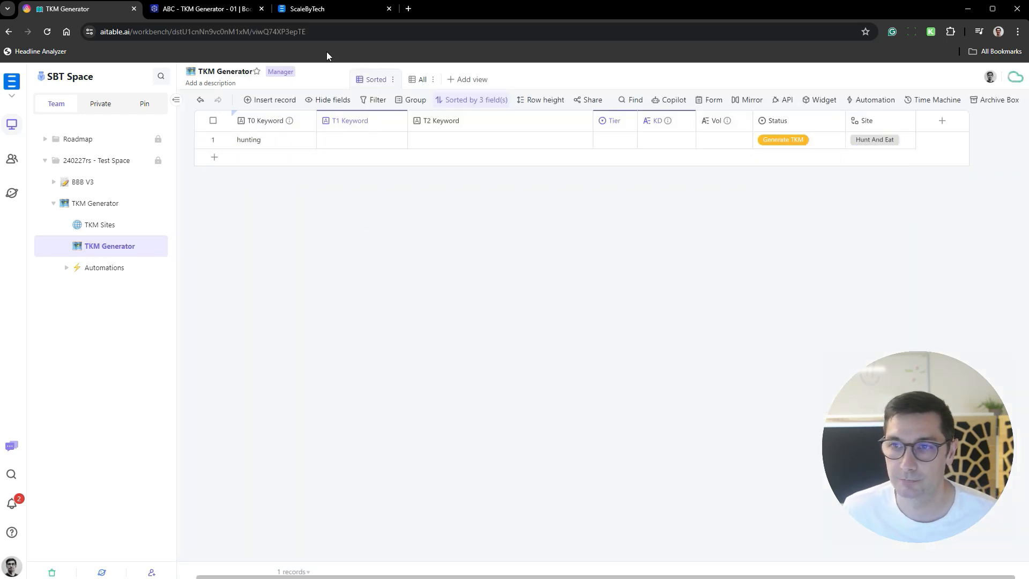
- Switch to Boost.integrator, open the running ABC - TKM Generator - 01 scenario in the editor, and check progress around the Generate T1 module
left_click(220, 15)
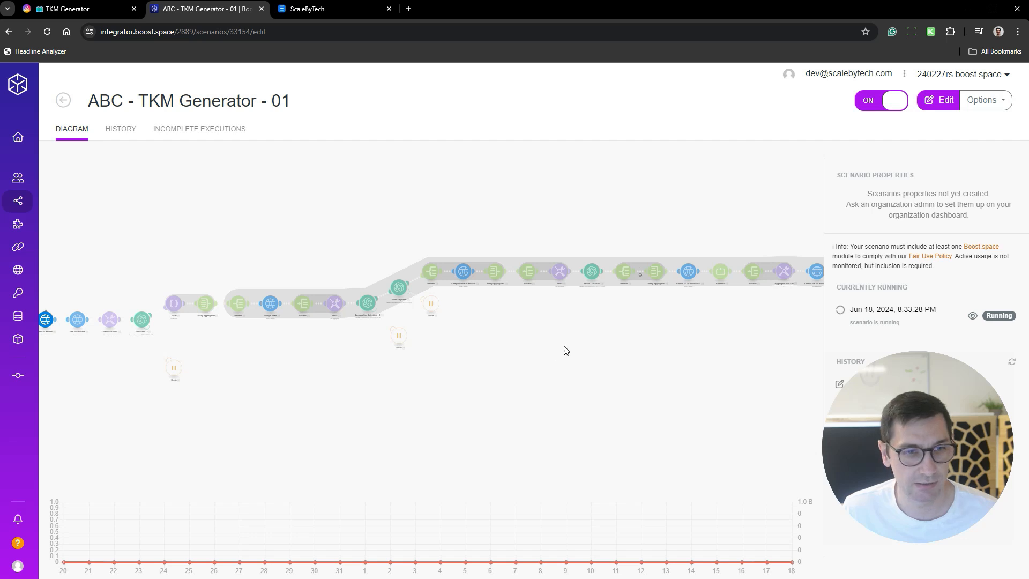
left_click(289, 397)
left_click_drag(239, 375, 400, 382)
scroll(294, 339, "up", 5)
left_click_drag(560, 377, 400, 372)
left_click_drag(625, 334, 502, 355)
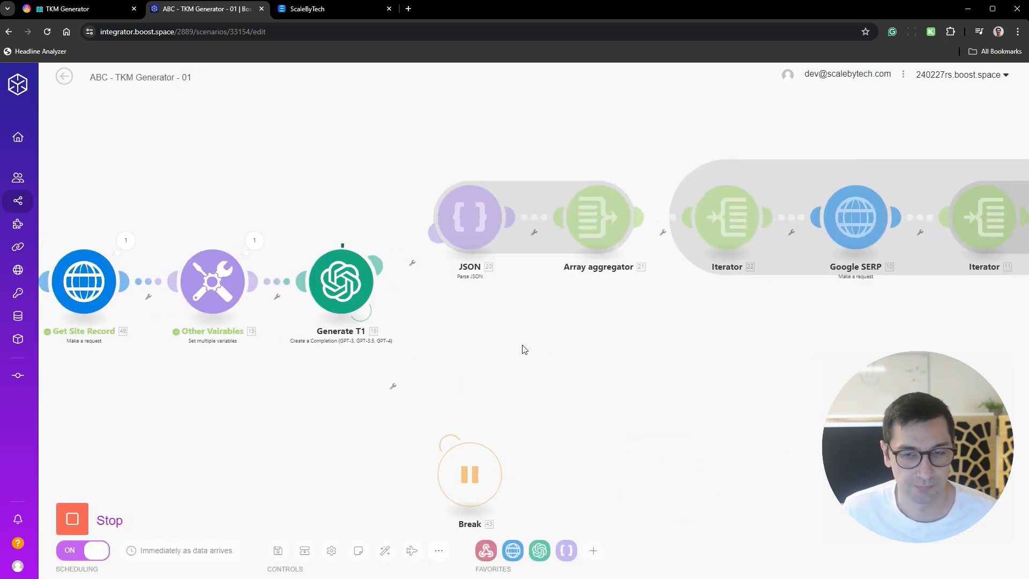
- Open the Connections page in a separate browser tab, review the AITable and OpenAI connections, and close that tab
mouse_move(30, 258)
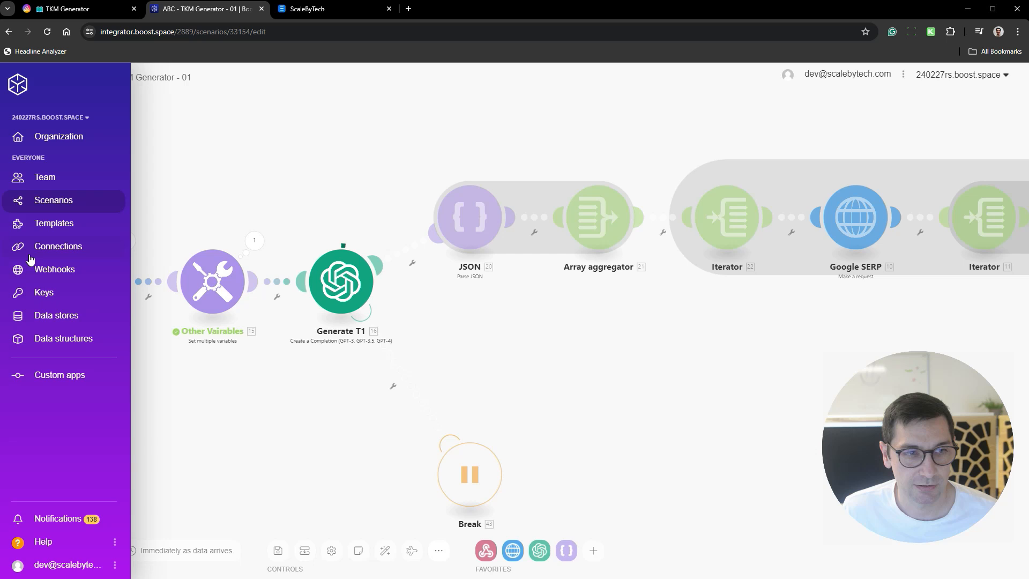
middle_click(61, 250)
left_click(343, 11)
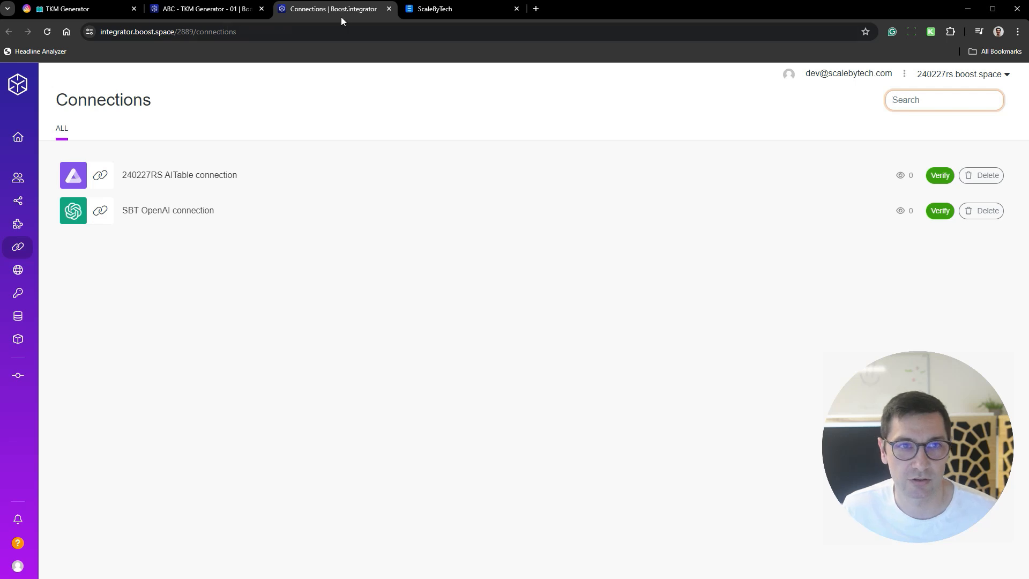
left_click(389, 8)
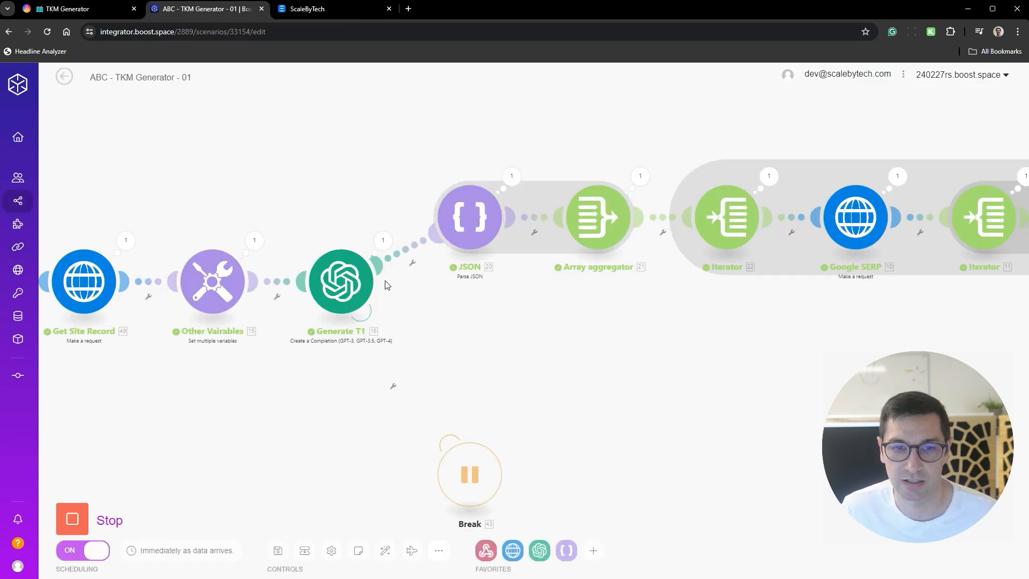
- Follow the run's progress across the scenario's remaining modules, and return to the scenario overview
scroll(569, 331, "down", 5)
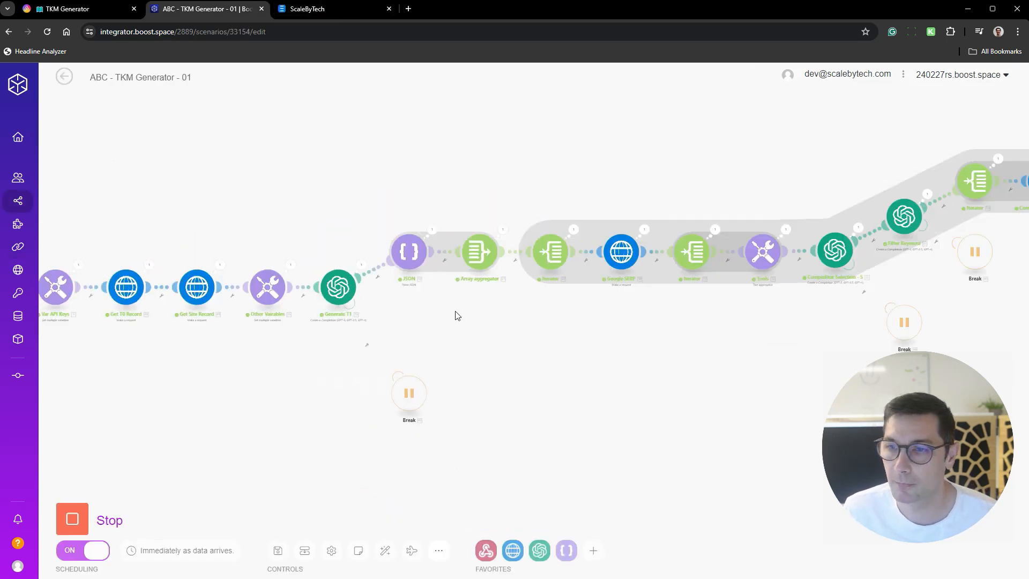
scroll(465, 303, "up", 5)
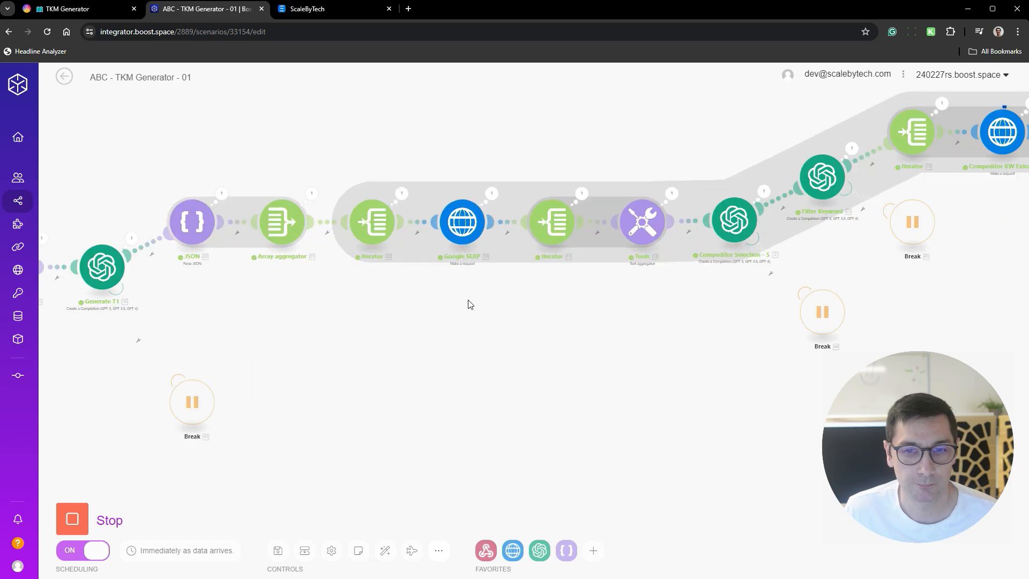
left_click_drag(673, 306, 458, 305)
scroll(458, 305, "down", 5)
left_click_drag(791, 309, 628, 301)
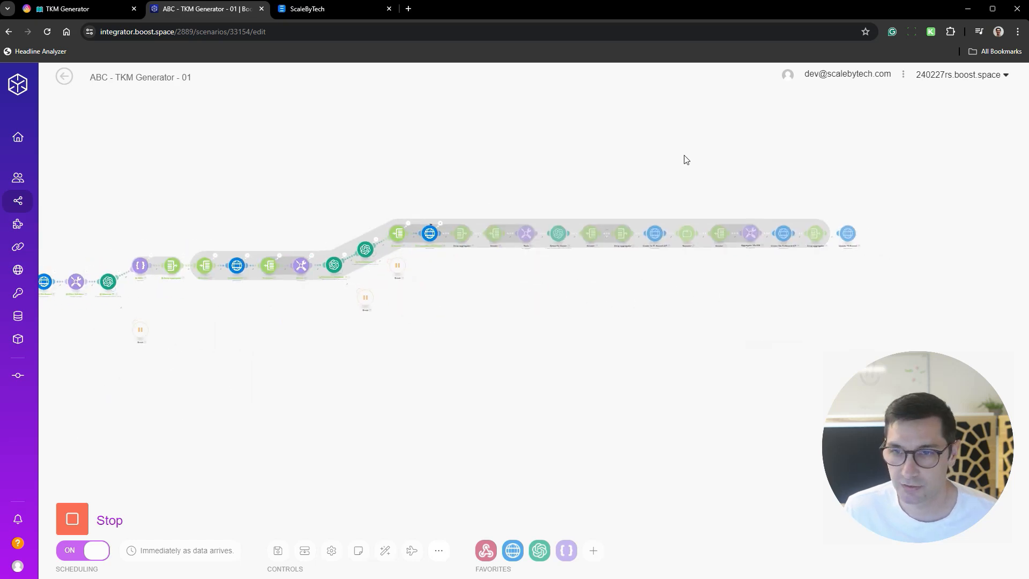
left_click(65, 77)
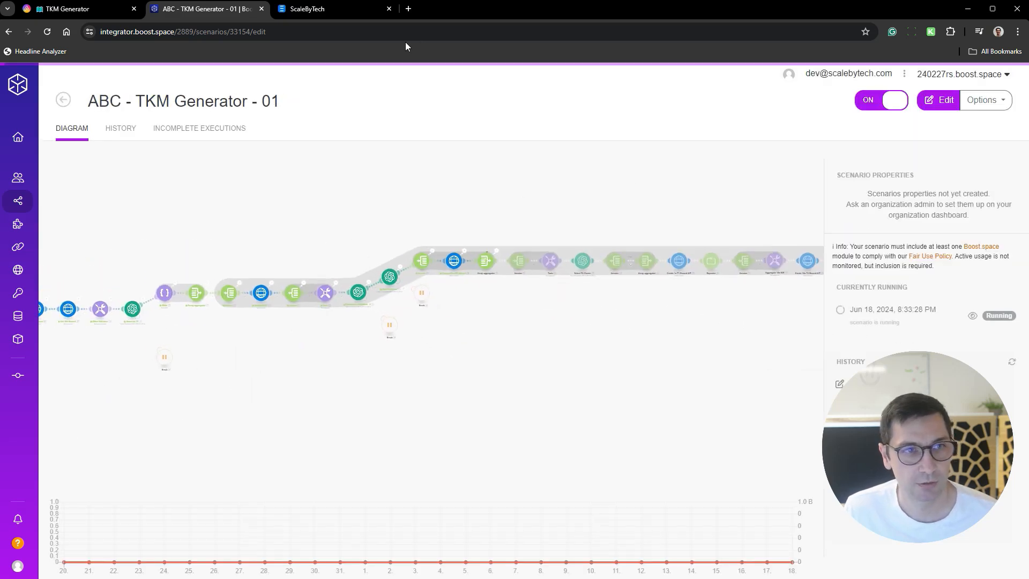
- Search Google in a new browser tab for "topical keyword map price", check LeadSpring's topical map price, and return to the results
left_click(408, 9)
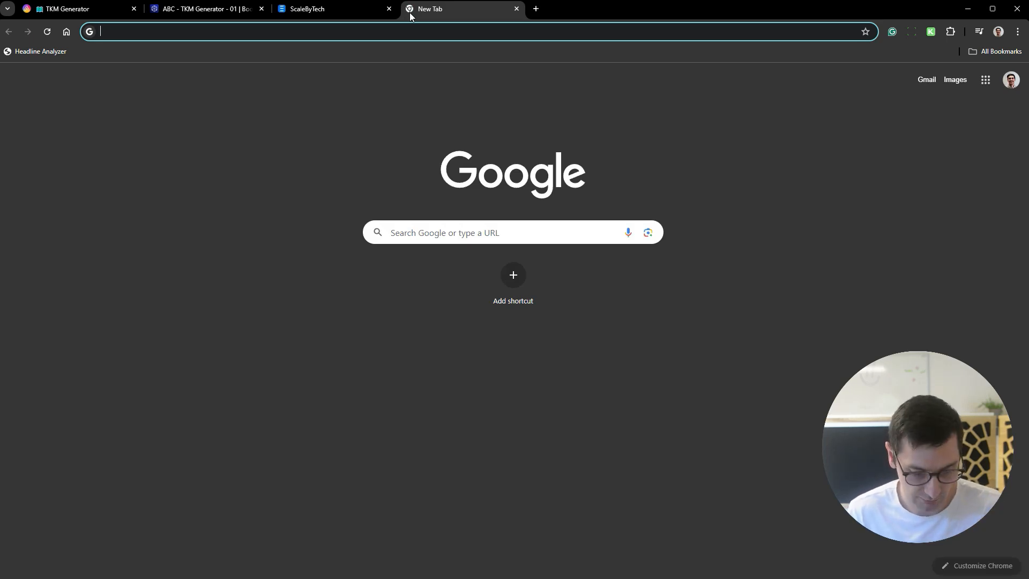
type("topical ")
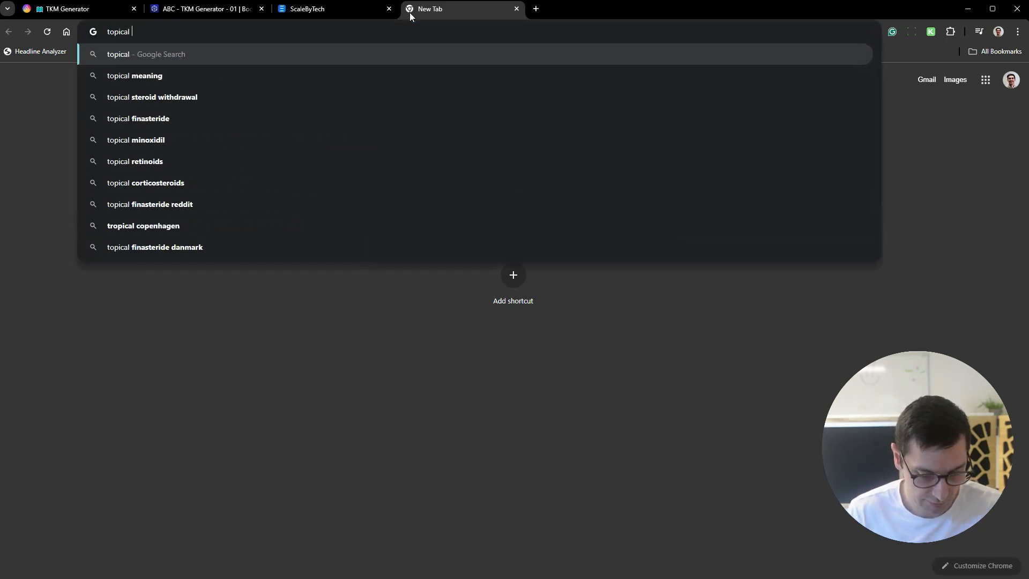
type("keyword map pr")
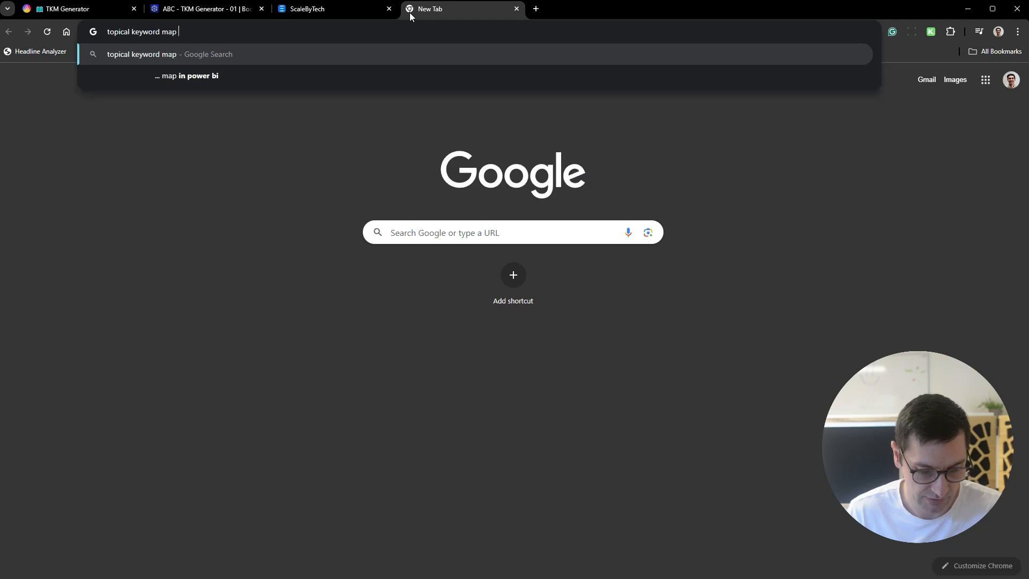
type("ice")
key("Return")
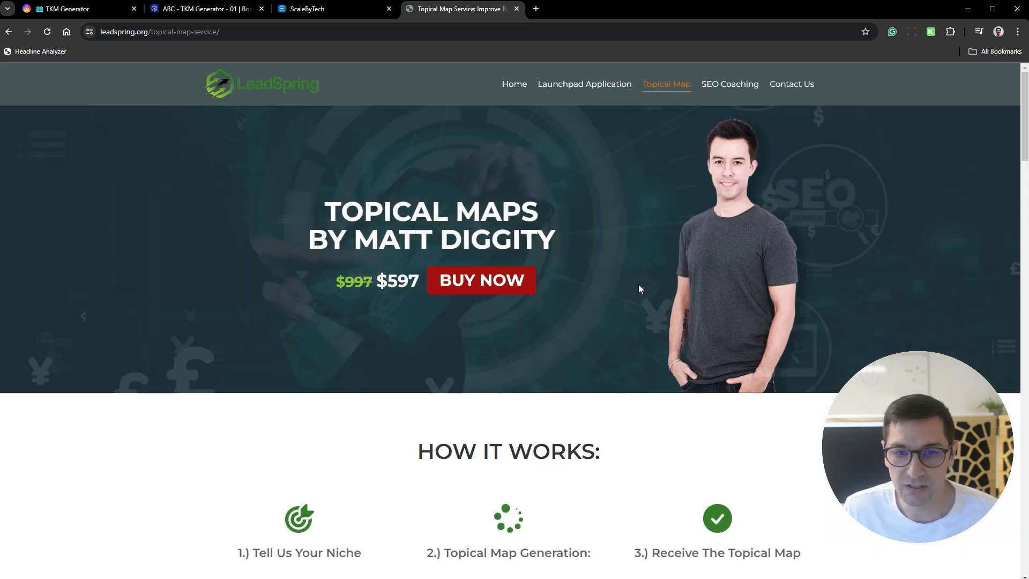
double_click(413, 283)
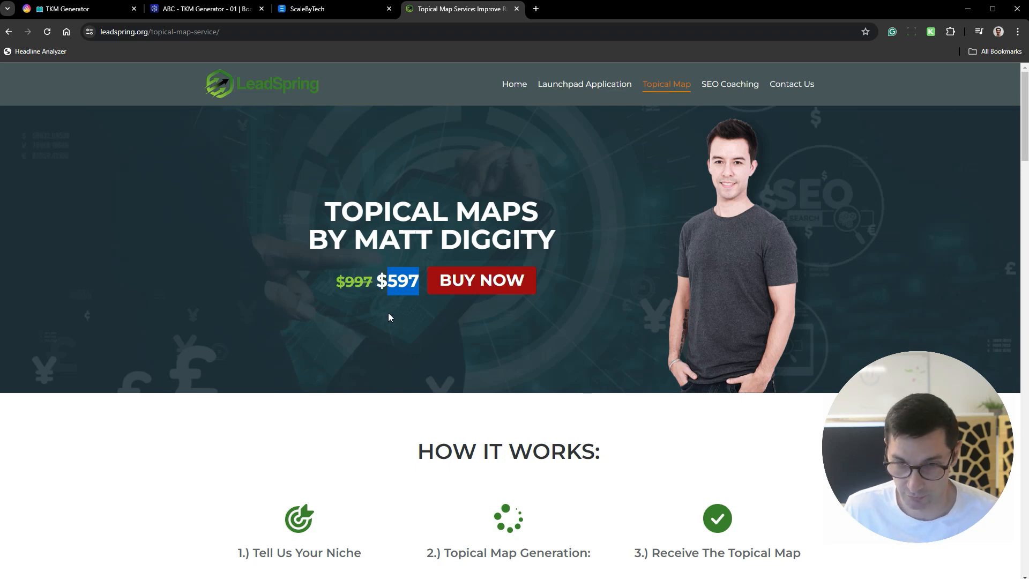
key("alt+Left")
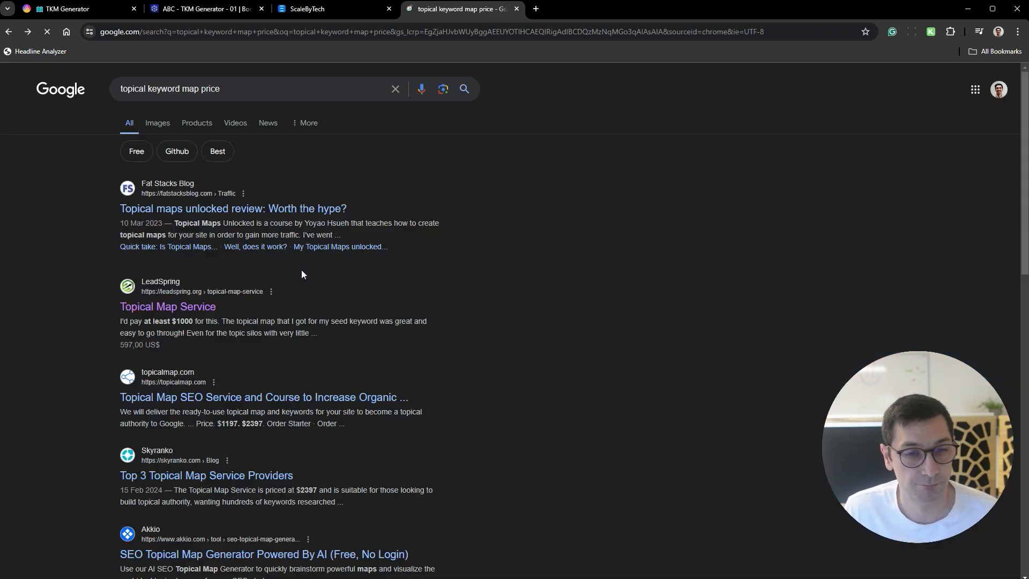
- Open the Fat Stacks Blog review of Topical Maps Unlocked, skim it through to the final verdict, and return to the search results
left_click(271, 210)
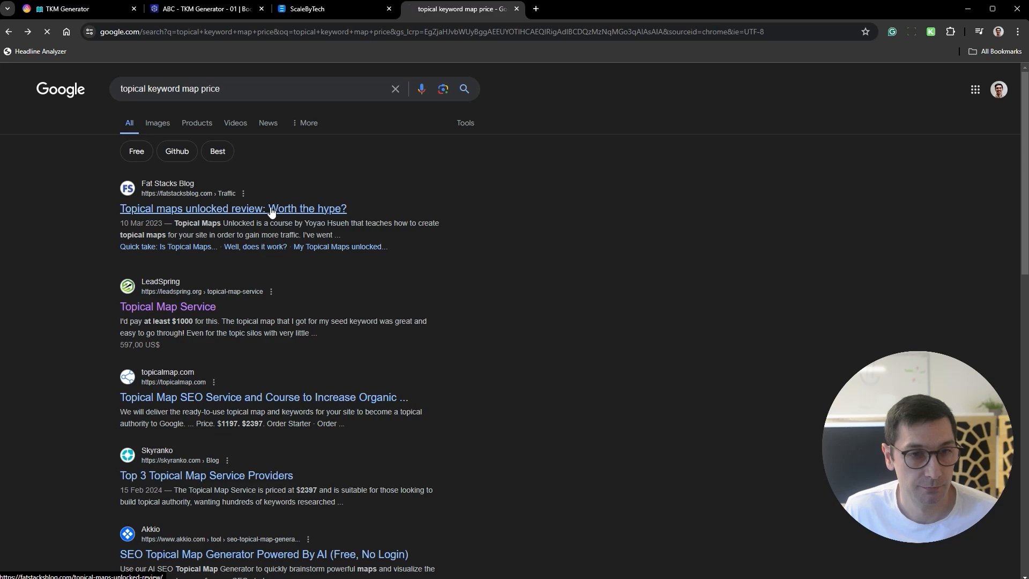
scroll(552, 259, "down", 20)
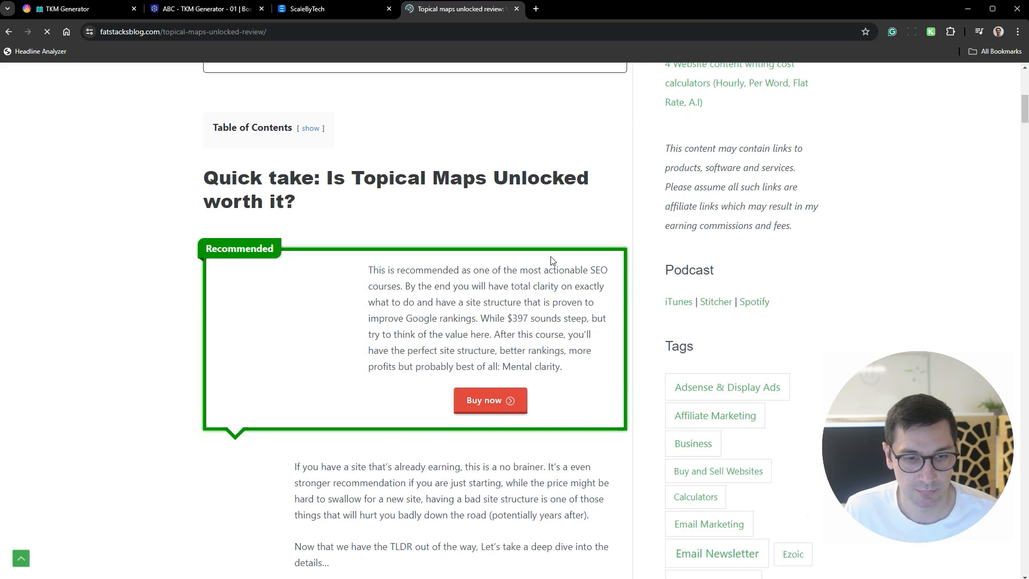
scroll(551, 254, "down", 20)
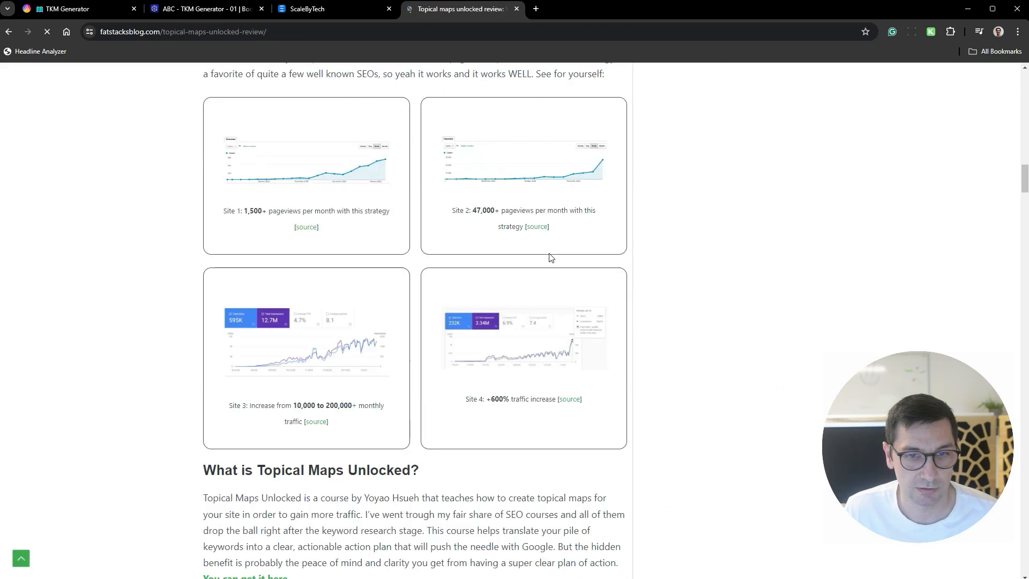
scroll(549, 245, "down", 20)
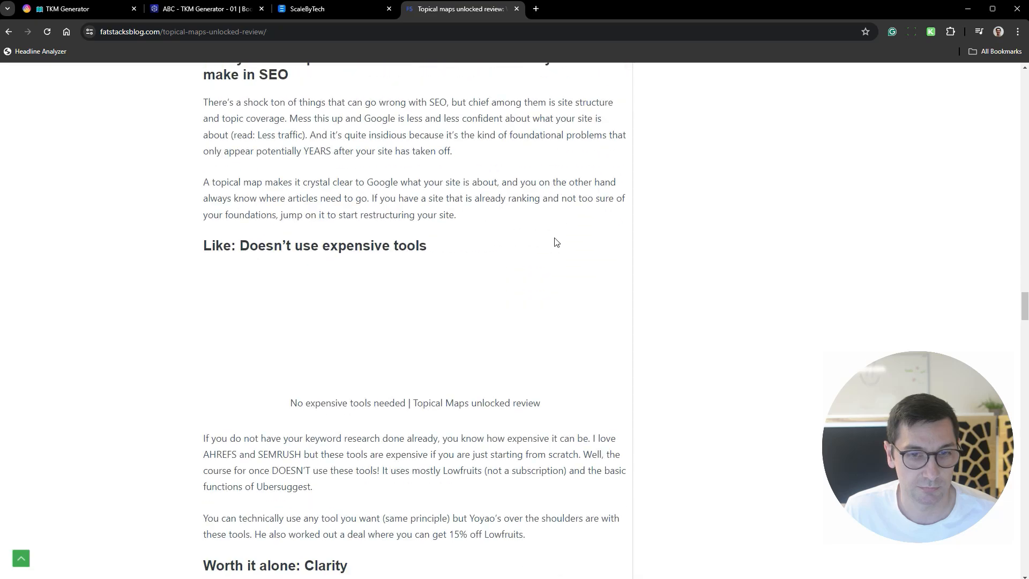
scroll(496, 252, "down", 20)
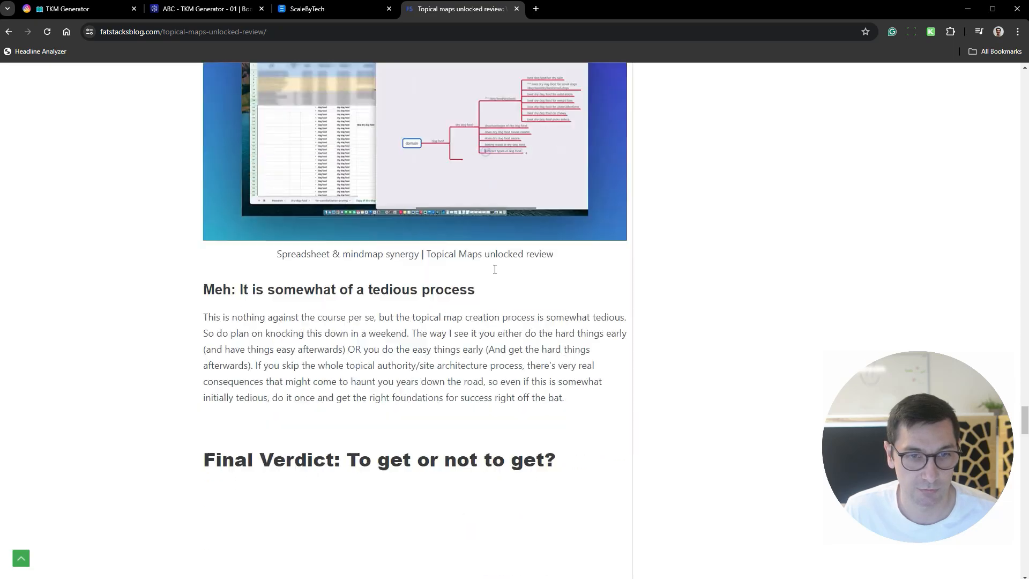
key("alt+Left")
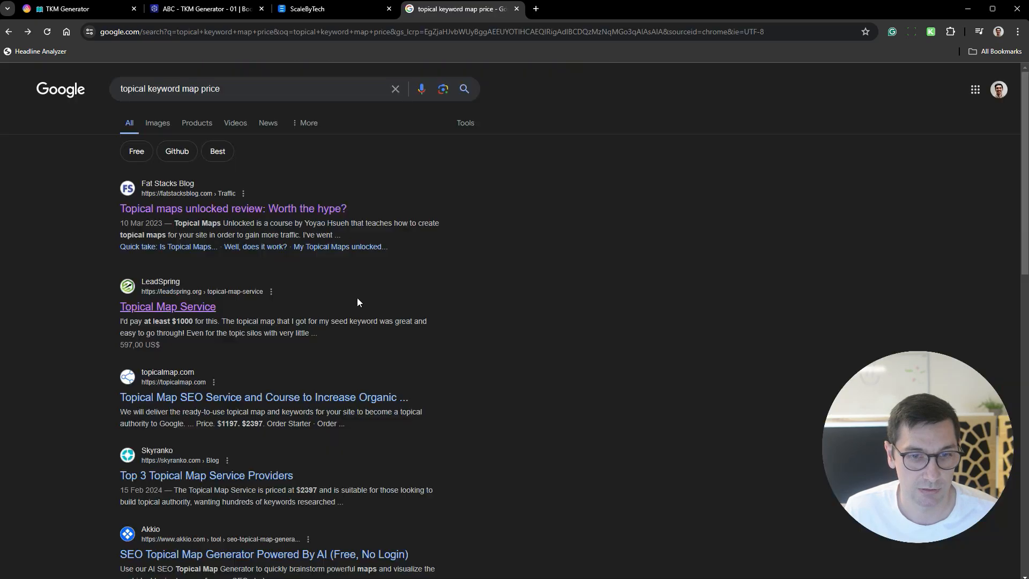
- Open topicalmap.com from the results, examine the Starter and Authority package prices, and close that browser tab
left_click(292, 400)
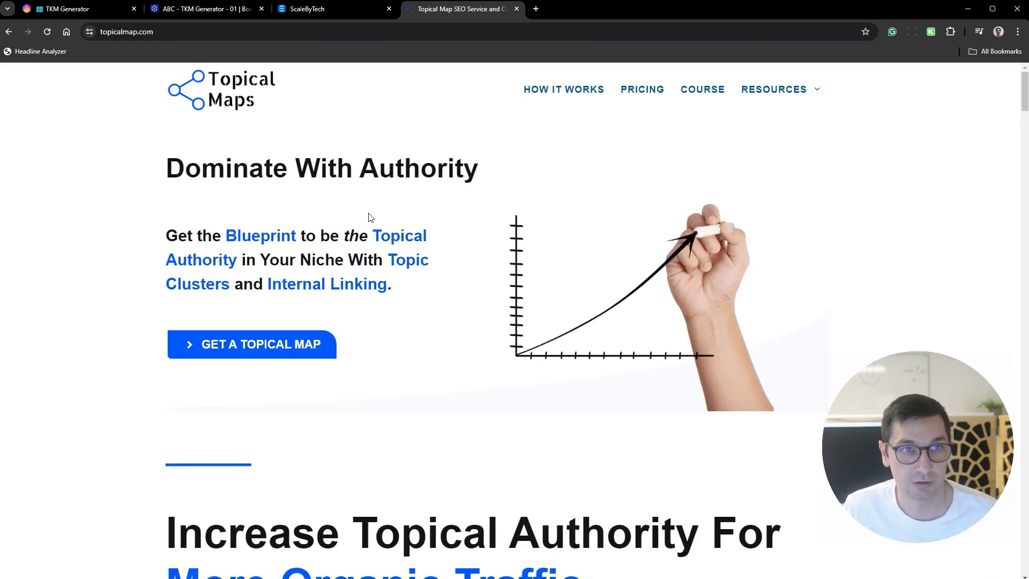
scroll(471, 225, "down", 20)
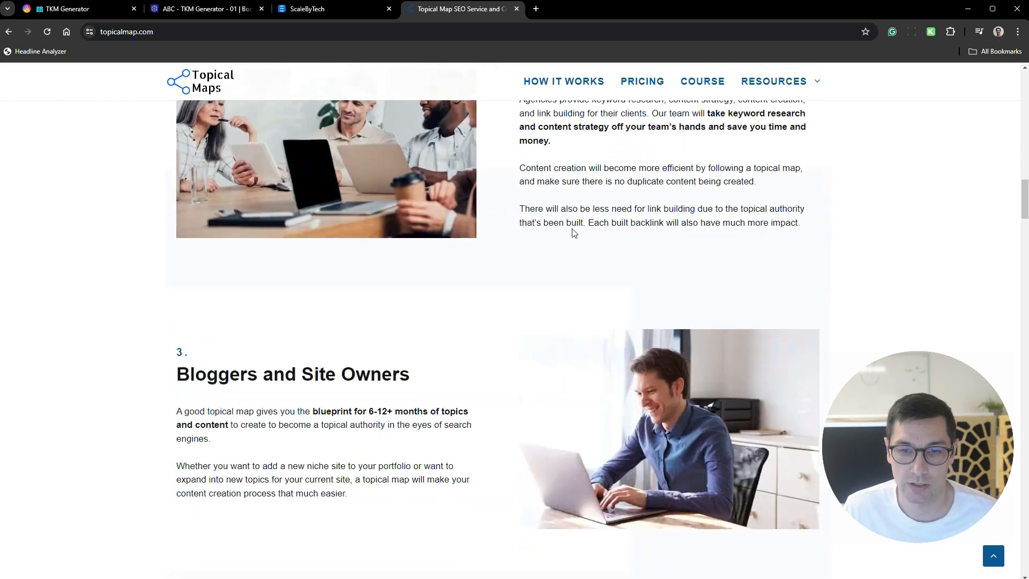
scroll(571, 231, "down", 20)
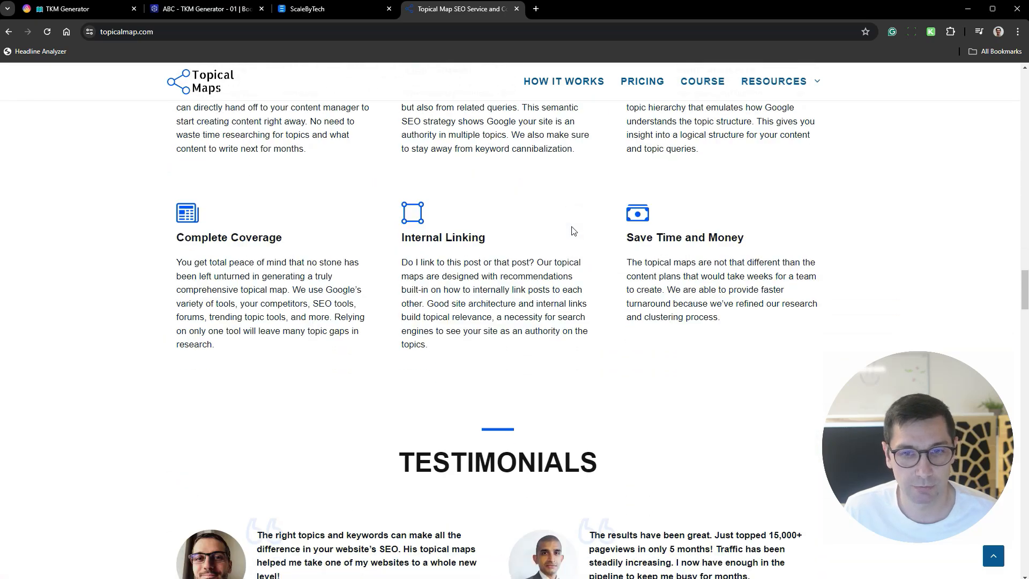
scroll(572, 229, "down", 7)
scroll(677, 236, "up", 2)
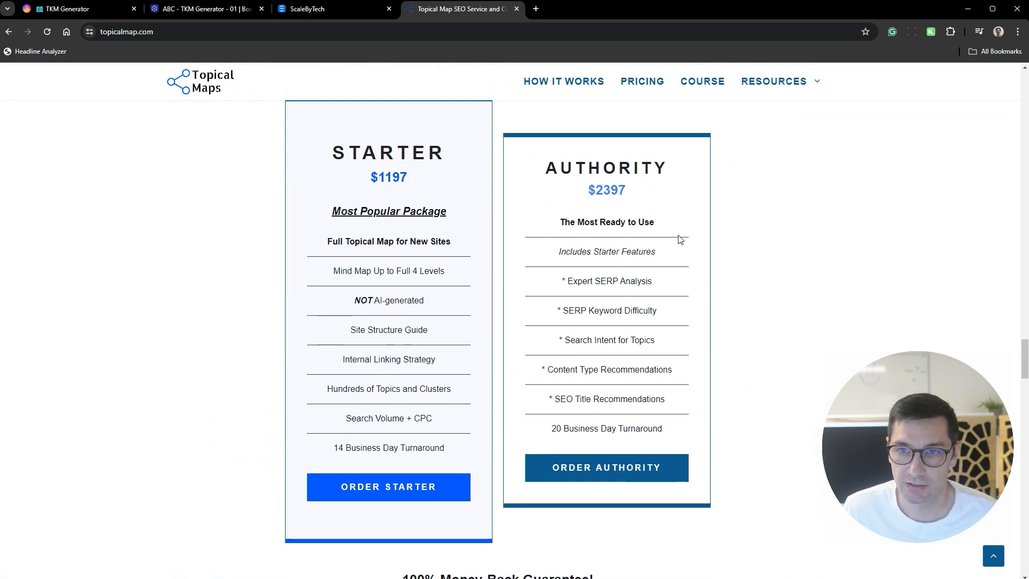
left_click_drag(410, 261, 359, 258)
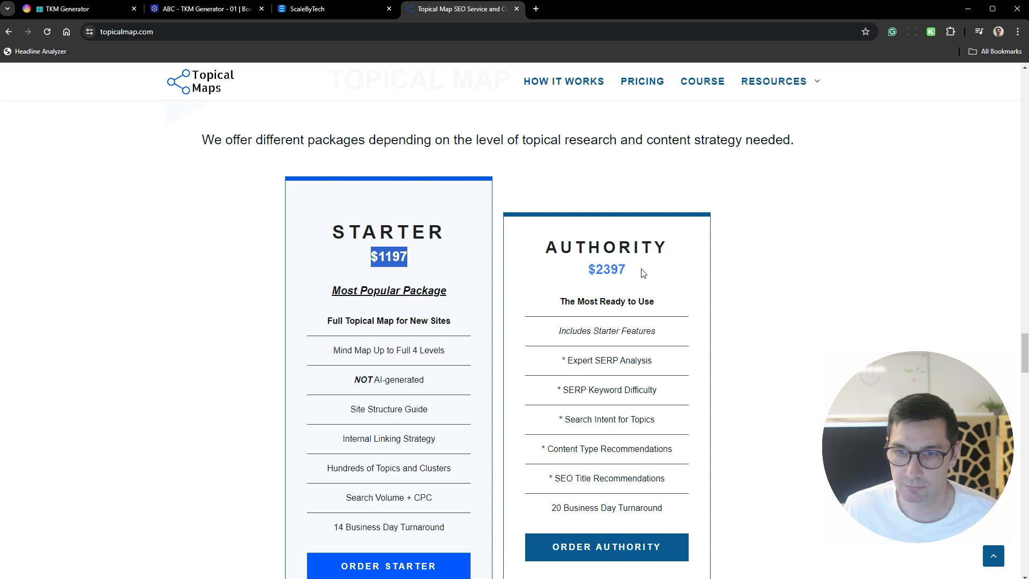
left_click_drag(643, 273, 553, 271)
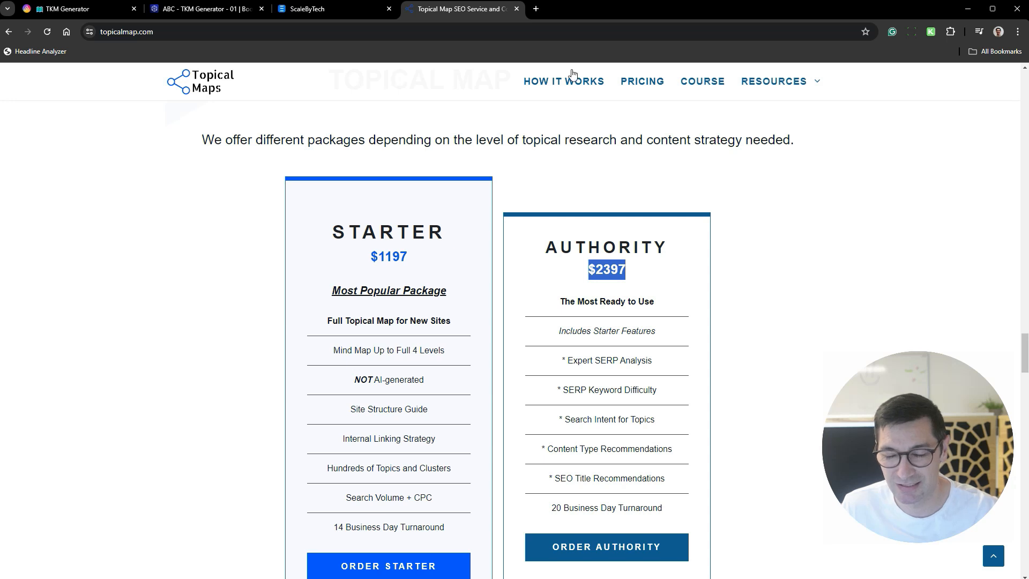
left_click(516, 9)
- Return to the TKM Generator datasheet and examine the KD and Vol values and the T2 keywords generated for hunting gear
left_click(39, 11)
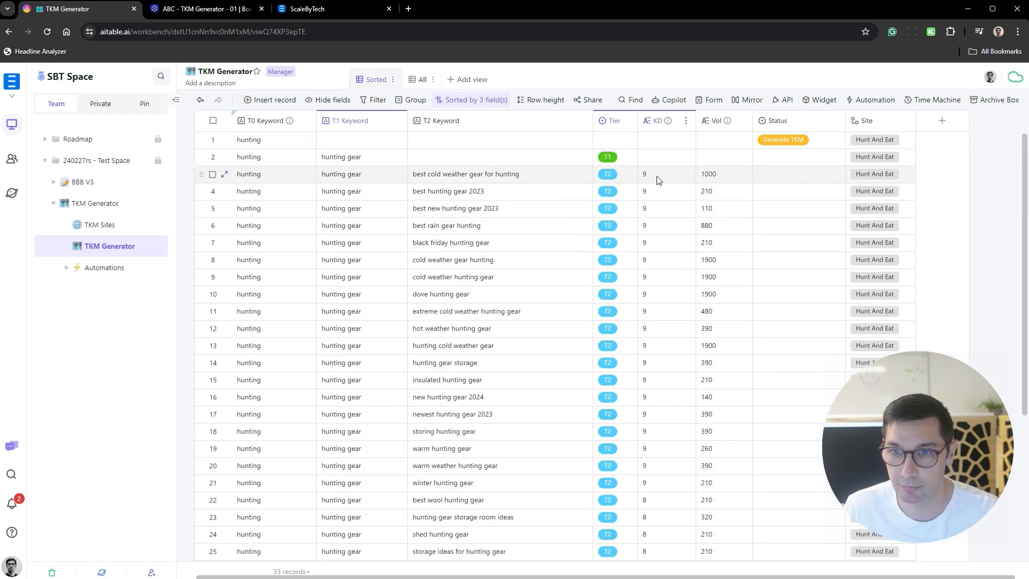
left_click_drag(656, 177, 668, 399)
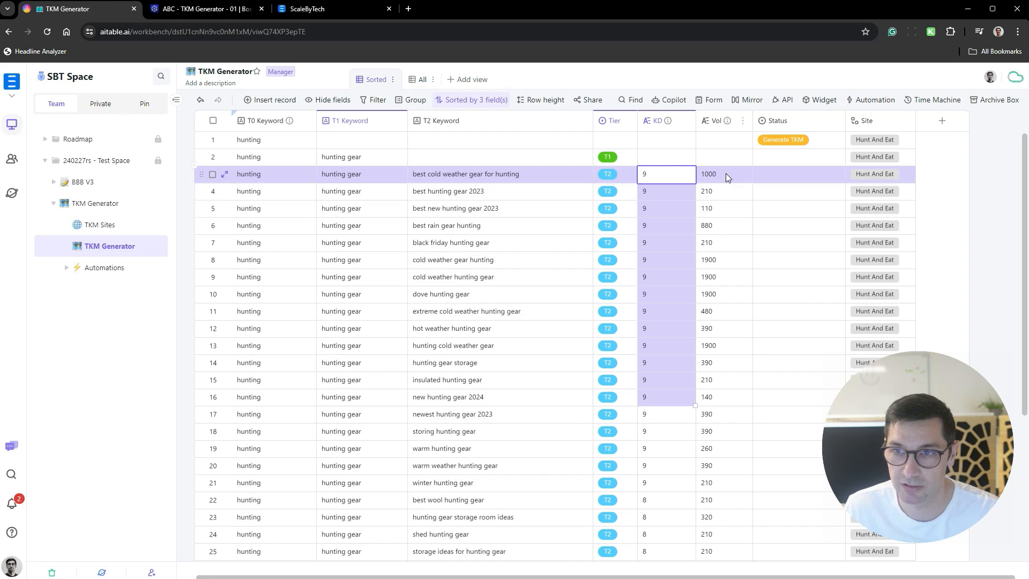
left_click_drag(726, 173, 727, 439)
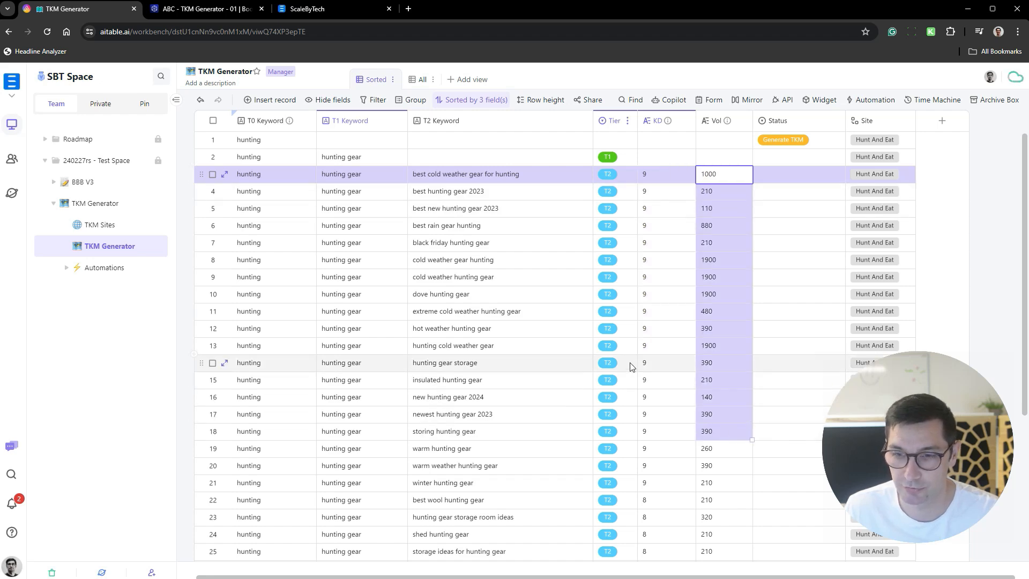
scroll(637, 354, "down", 5)
scroll(656, 336, "up", 3)
scroll(656, 336, "up", 3)
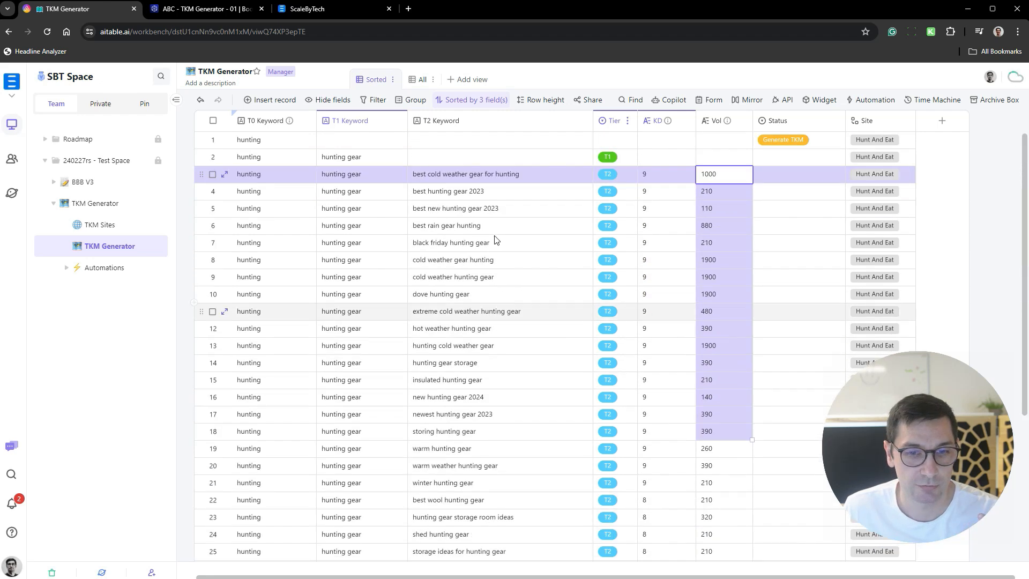
left_click(356, 163)
scroll(388, 186, "down", 3)
scroll(389, 185, "down", 3)
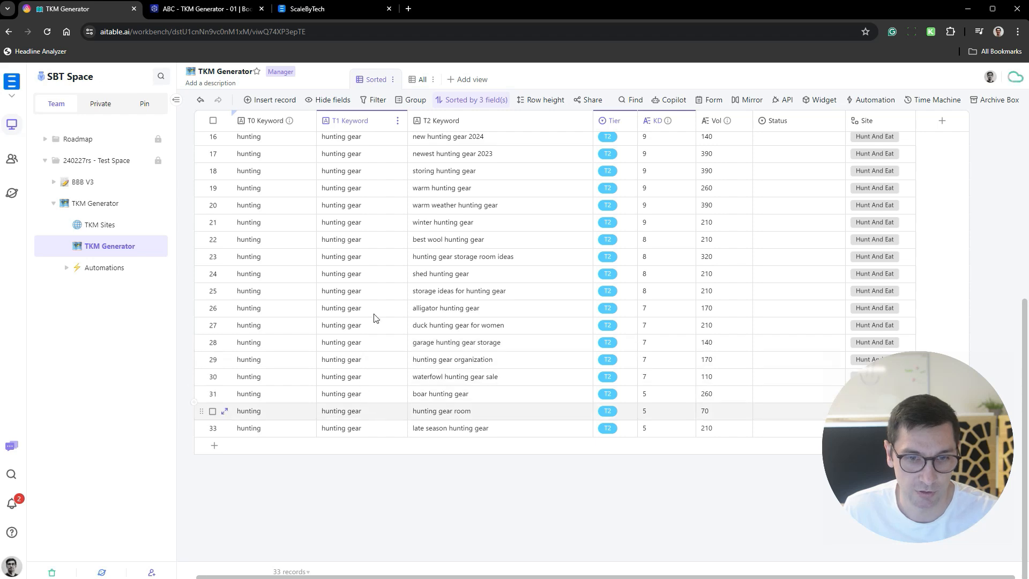
- Switch to Boost.integrator, open the running scenario in the editor, and show the output of the JSON module after Generate T1
left_click(233, 9)
left_click(545, 333)
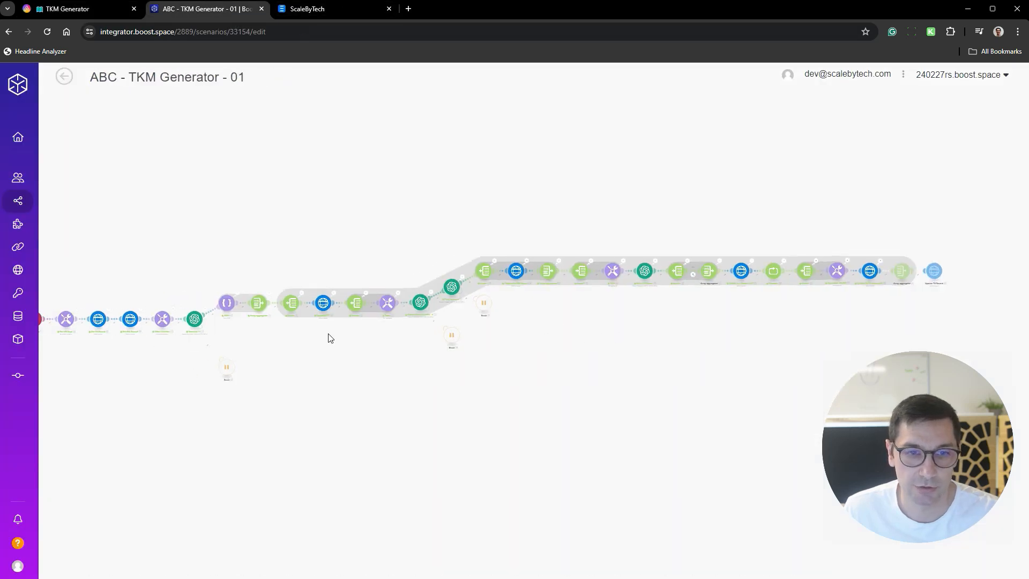
scroll(472, 324, "up", 5)
left_click_drag(475, 299, 794, 324)
scroll(638, 328, "down", 2)
left_click_drag(375, 381, 749, 360)
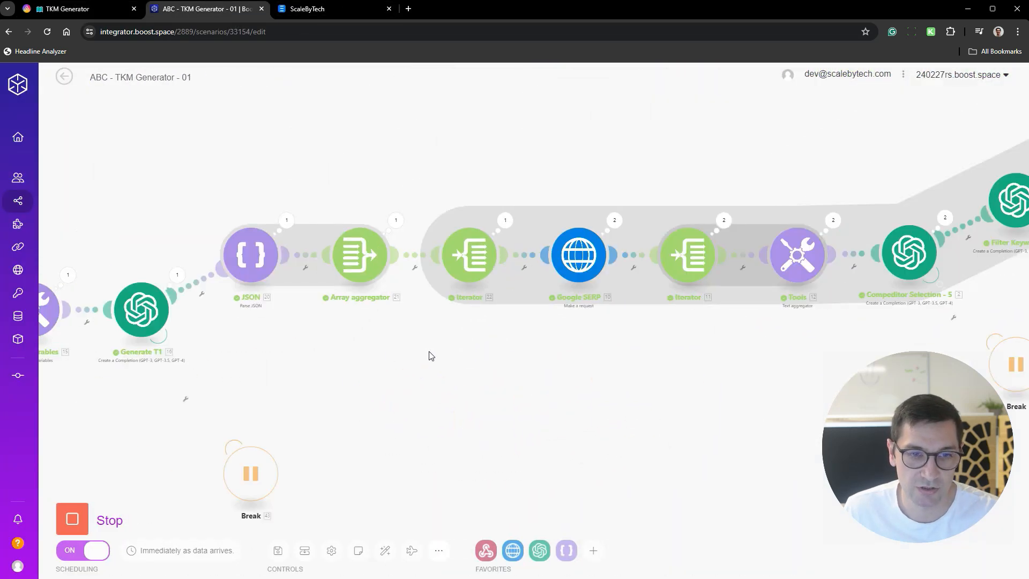
left_click_drag(366, 321, 589, 304)
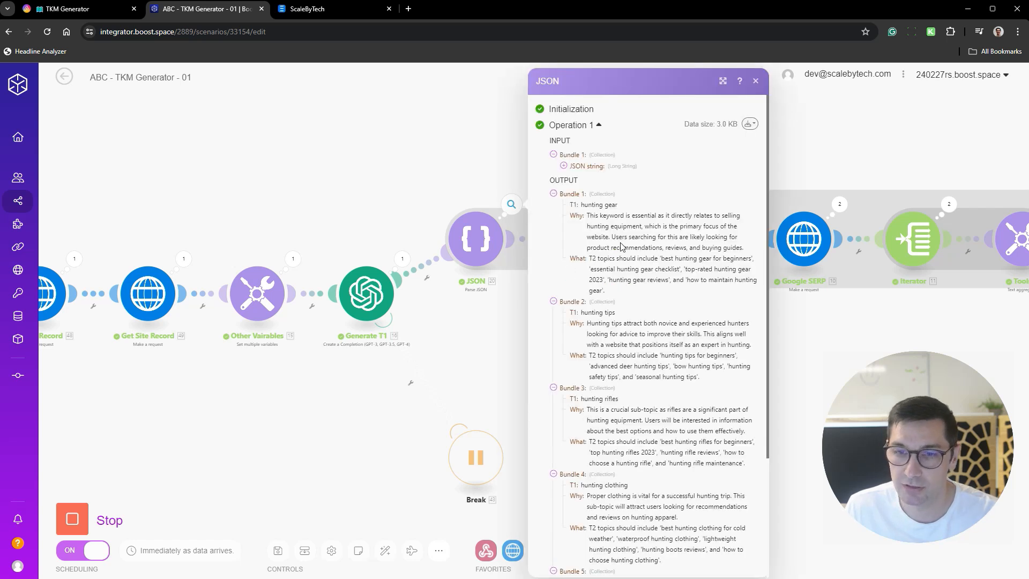
- Read the T1 topics in the JSON output, expanding Bundles 6, 7 and 8, and return to the TKM Generator datasheet
scroll(691, 242, "down", 5)
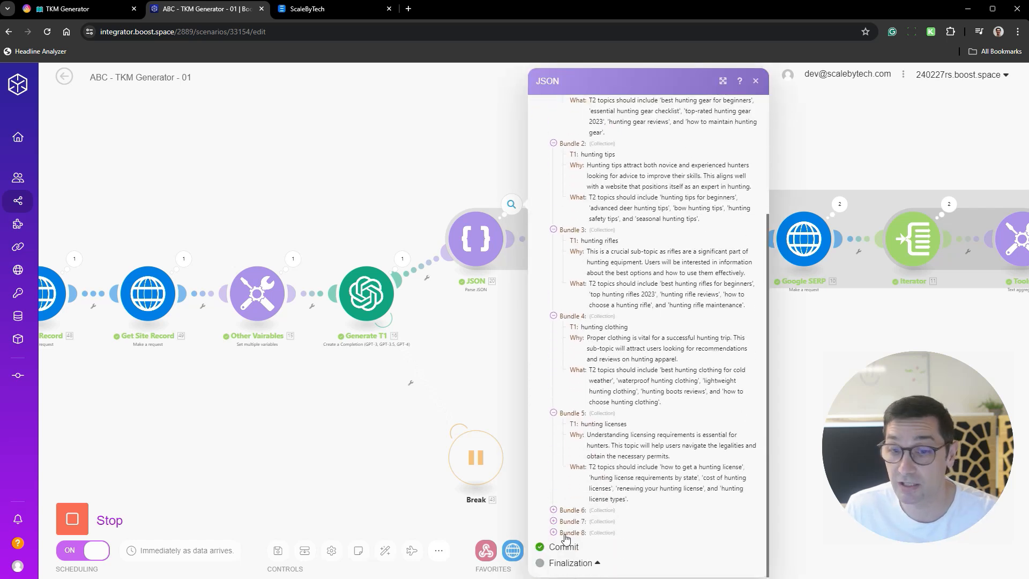
scroll(677, 322, "up", 1)
scroll(670, 198, "up", 2)
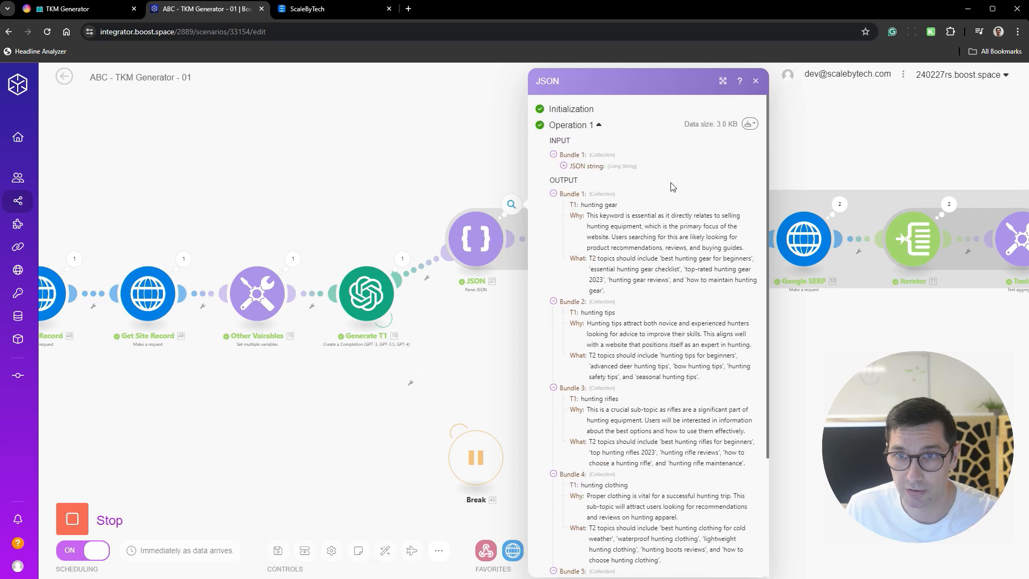
scroll(598, 212, "down", 1)
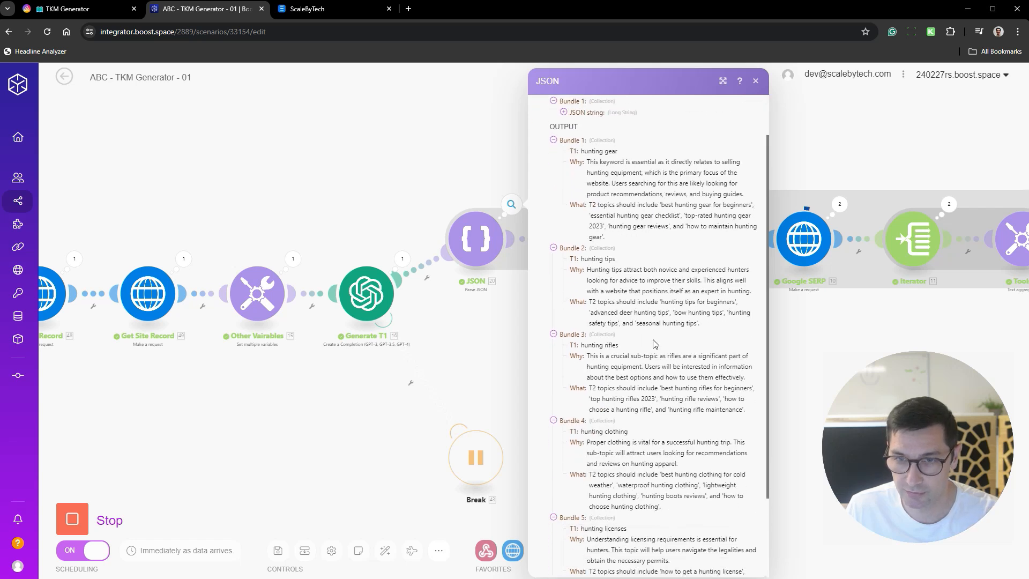
scroll(614, 344, "down", 2)
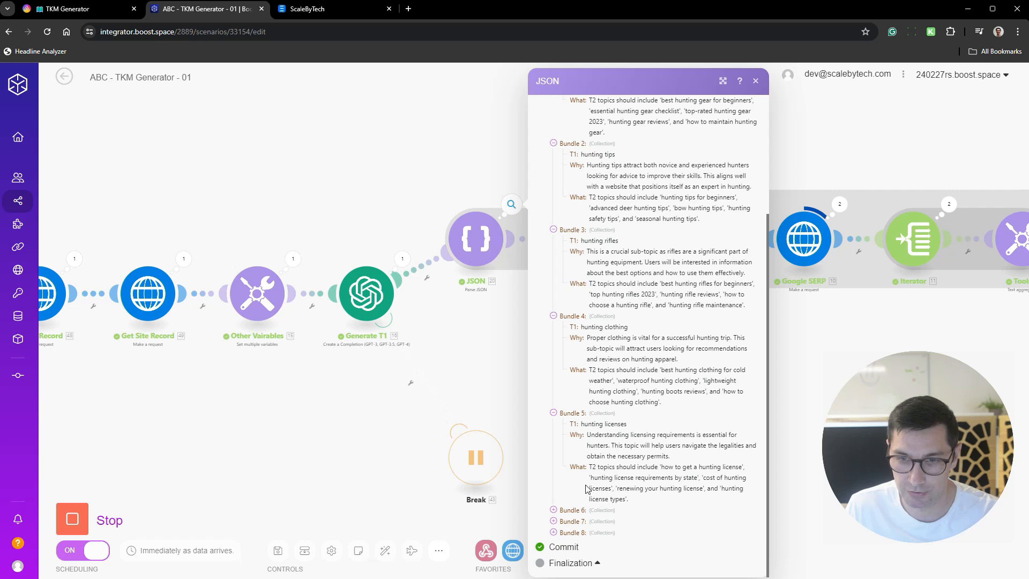
left_click(590, 509)
scroll(646, 379, "down", 2)
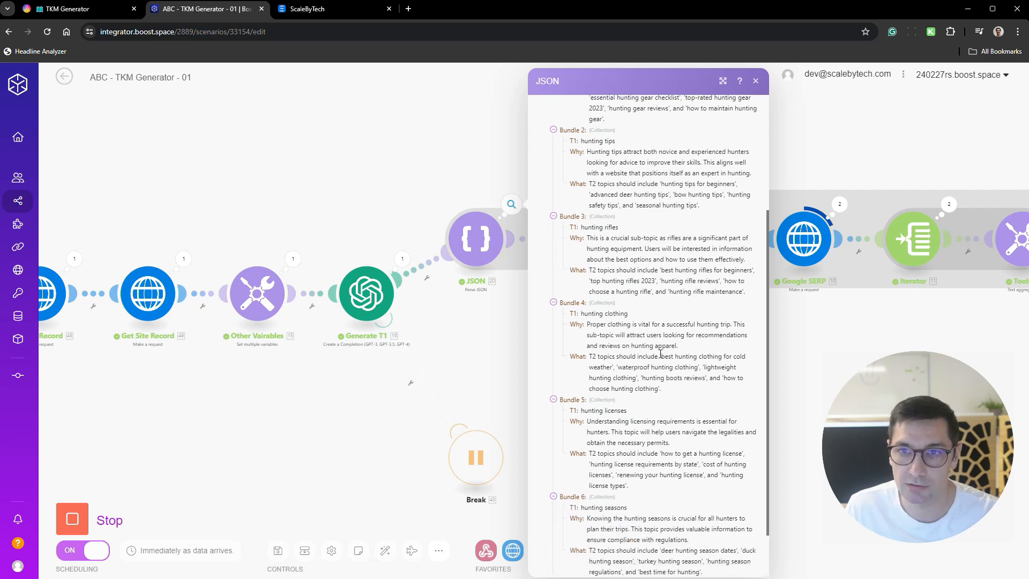
left_click(568, 521)
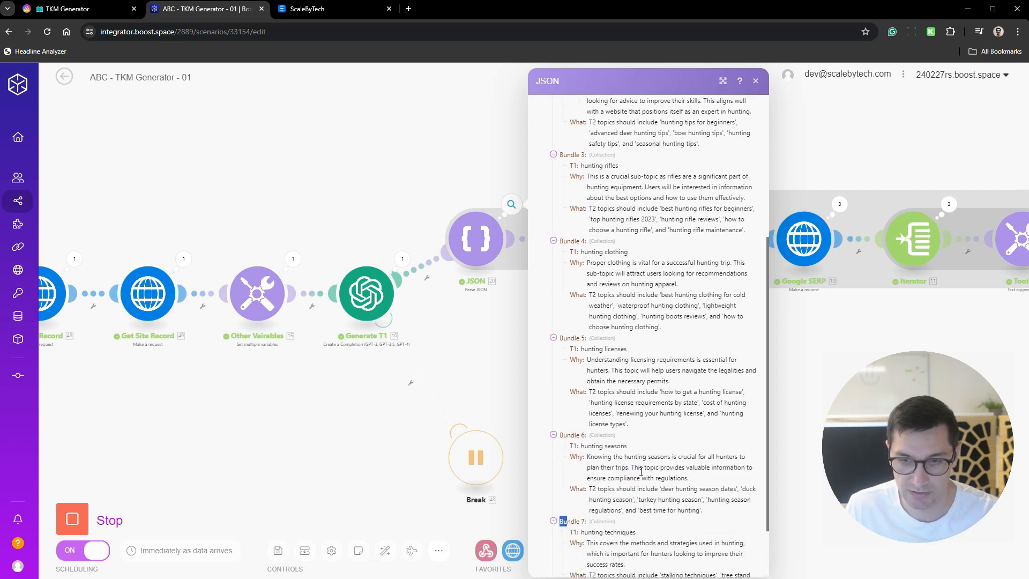
scroll(626, 508, "down", 2)
left_click(578, 531)
scroll(664, 463, "down", 2)
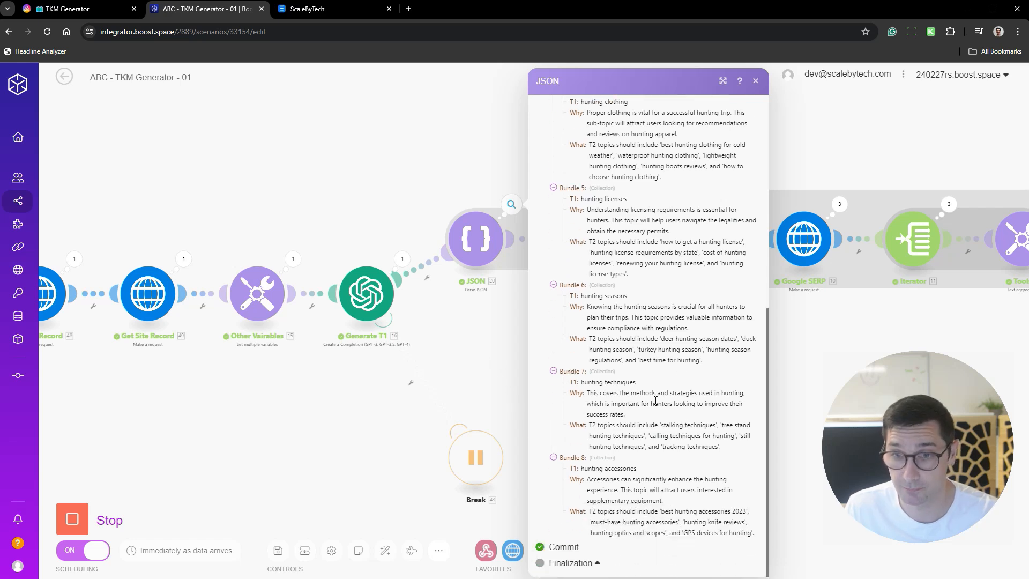
scroll(655, 401, "up", 10)
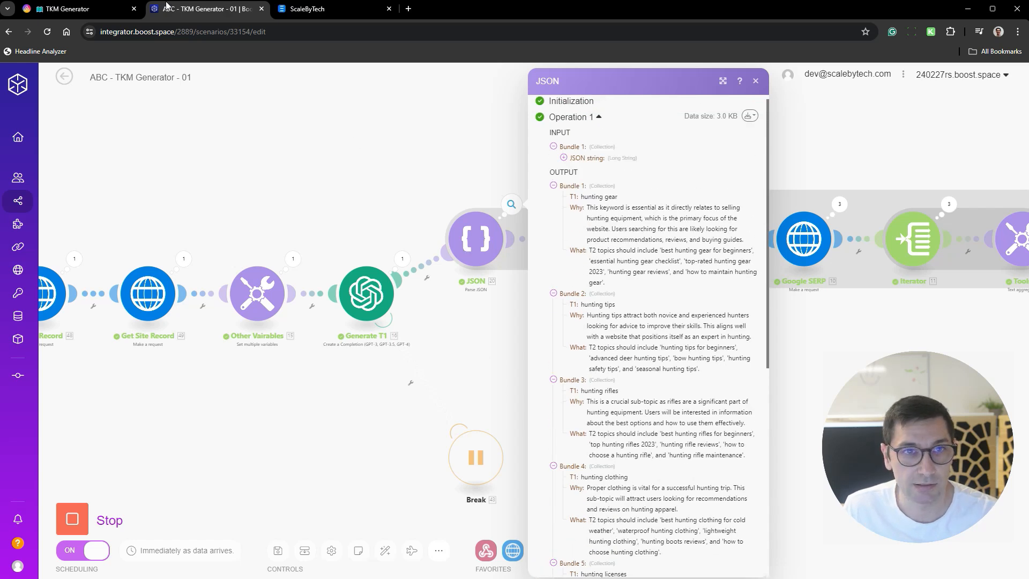
left_click(116, 10)
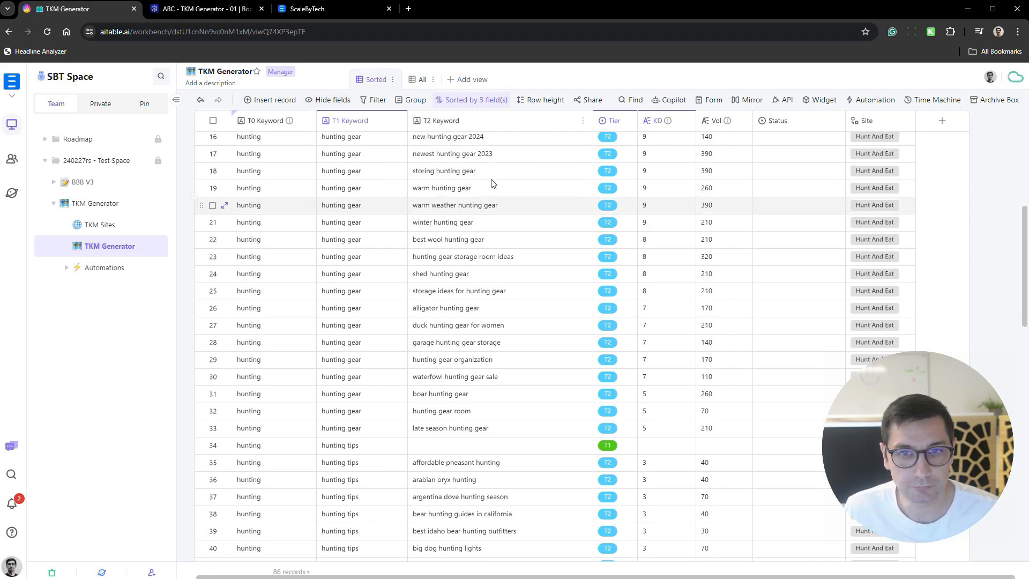
- Switch to the Boost.integrator scenario, read the Why and What texts for hunting tips in the JSON module's output, and close the output
scroll(813, 191, "up", 5)
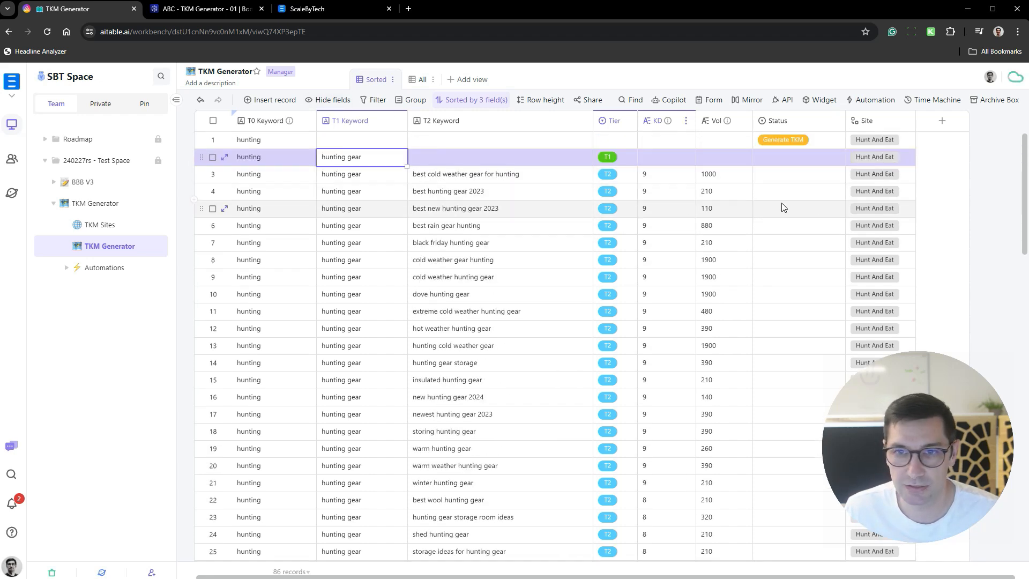
left_click(229, 13)
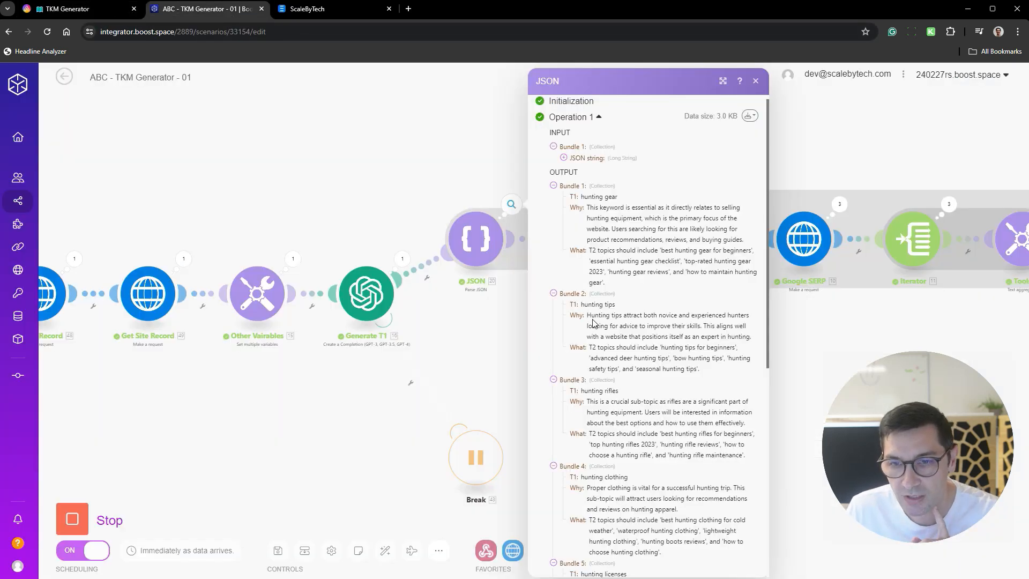
left_click_drag(588, 315, 734, 326)
left_click(678, 336)
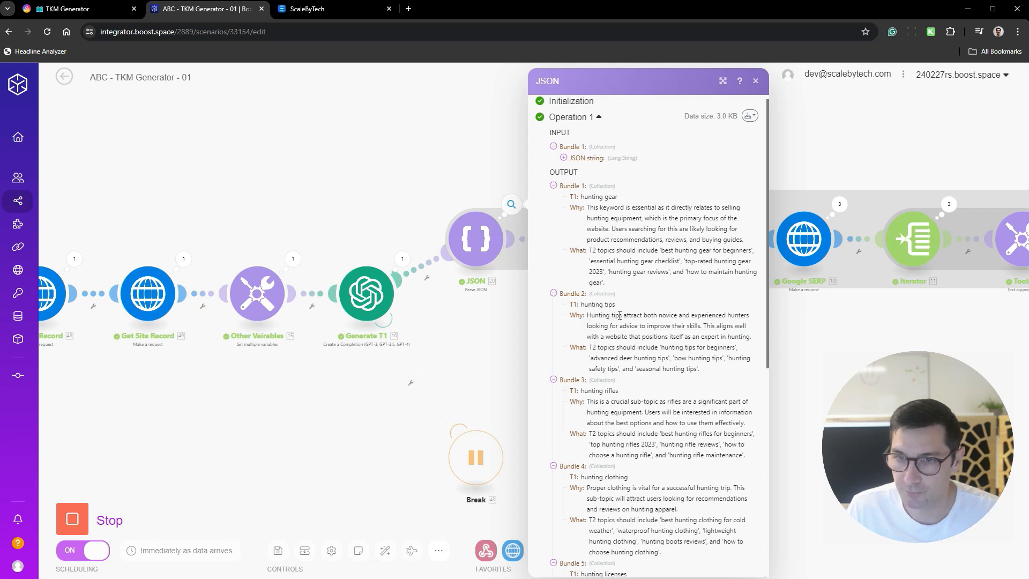
left_click_drag(620, 315, 696, 318)
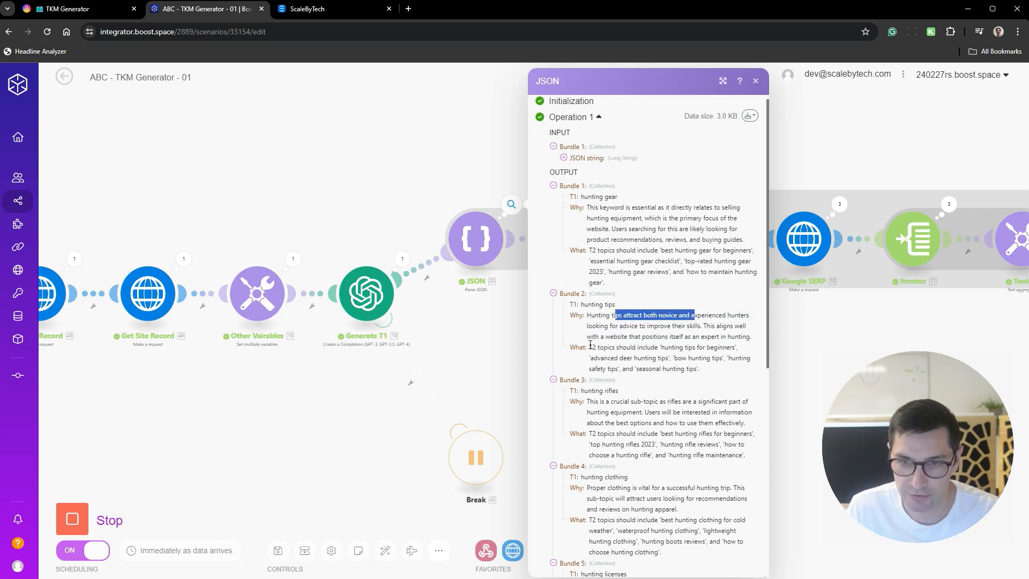
left_click_drag(590, 347, 711, 371)
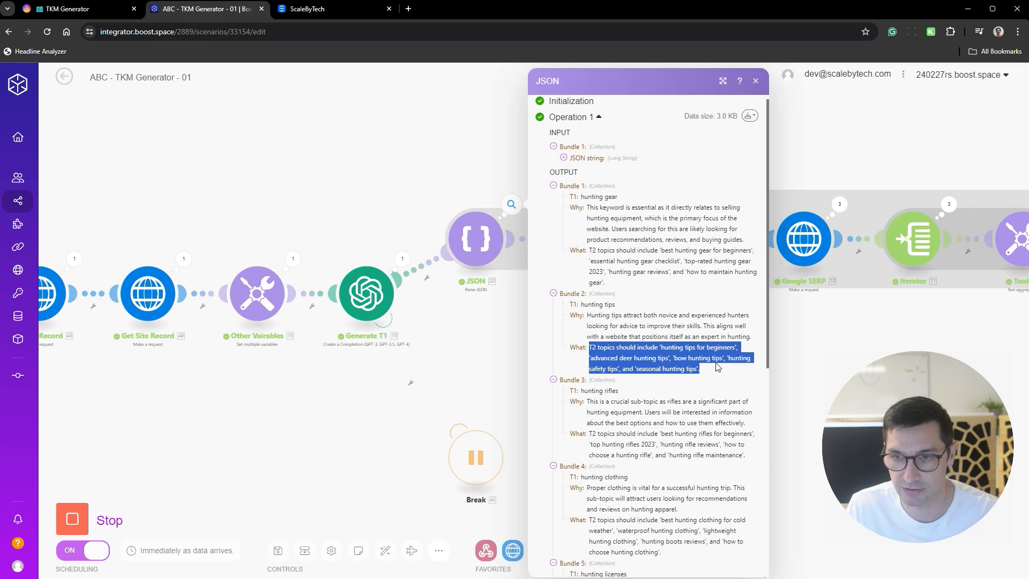
left_click(450, 335)
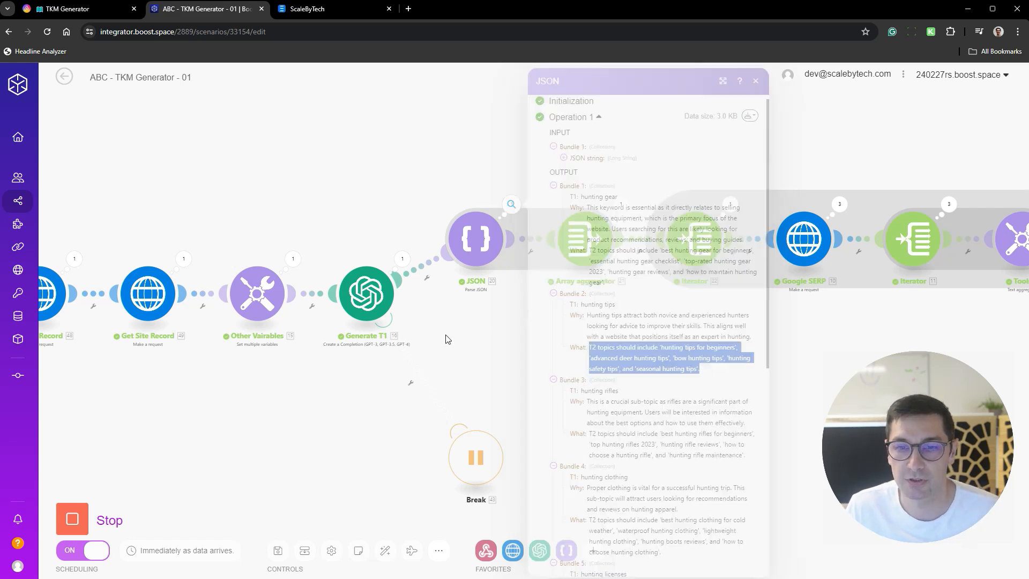
- Examine the progress of the running TKM Generator scenario, following its modules from Filter Keyword through Select T2 Cluster to the Repeater
scroll(461, 340, "down", 5)
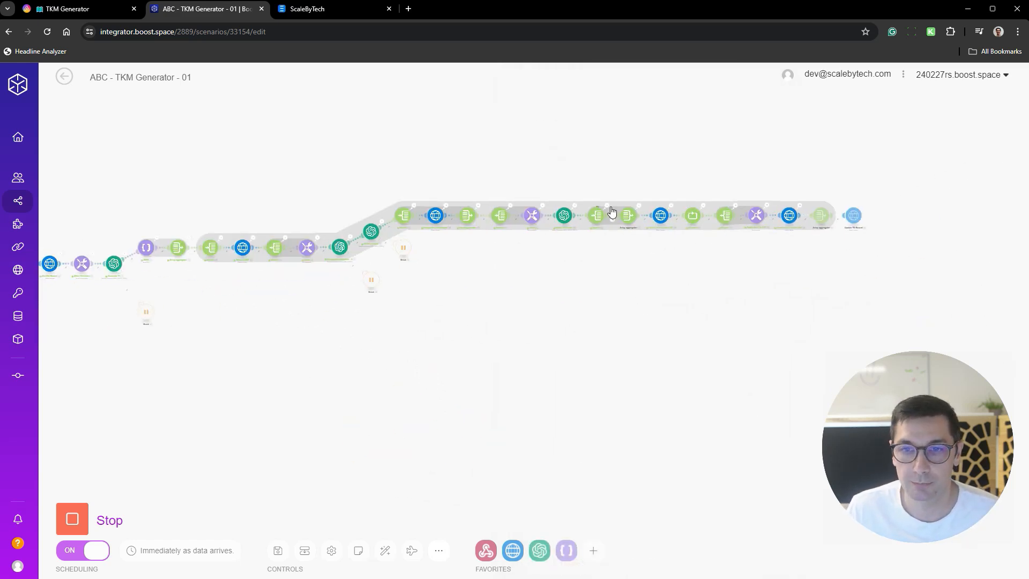
scroll(590, 257, "up", 5)
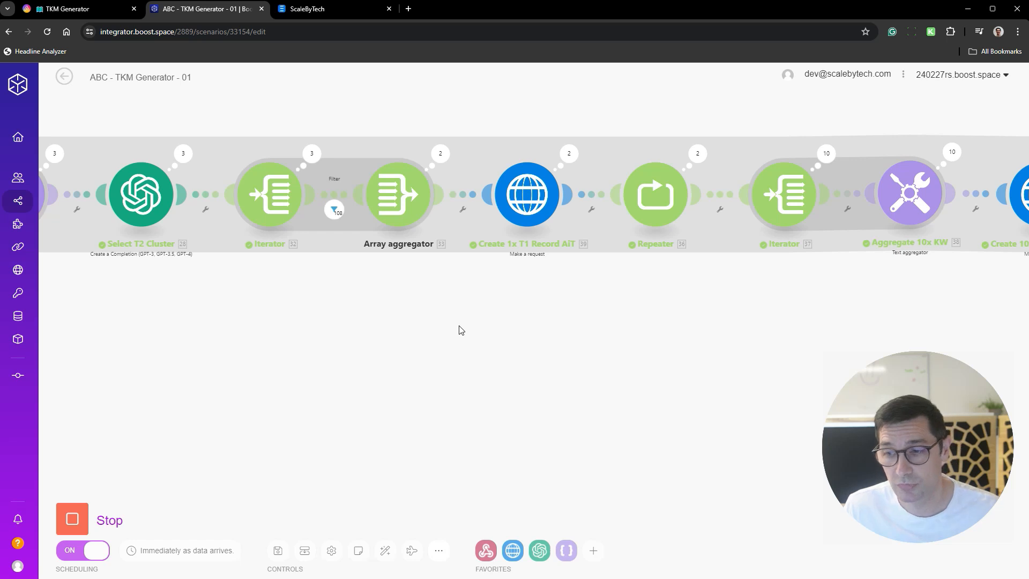
scroll(456, 321, "down", 6)
left_click_drag(422, 367, 605, 337)
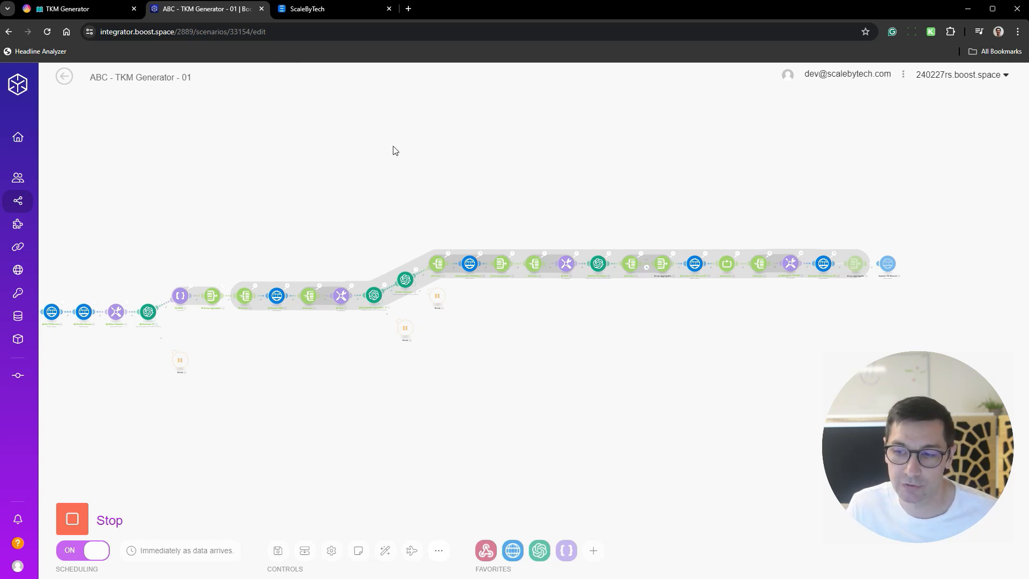
scroll(386, 302, "up", 5)
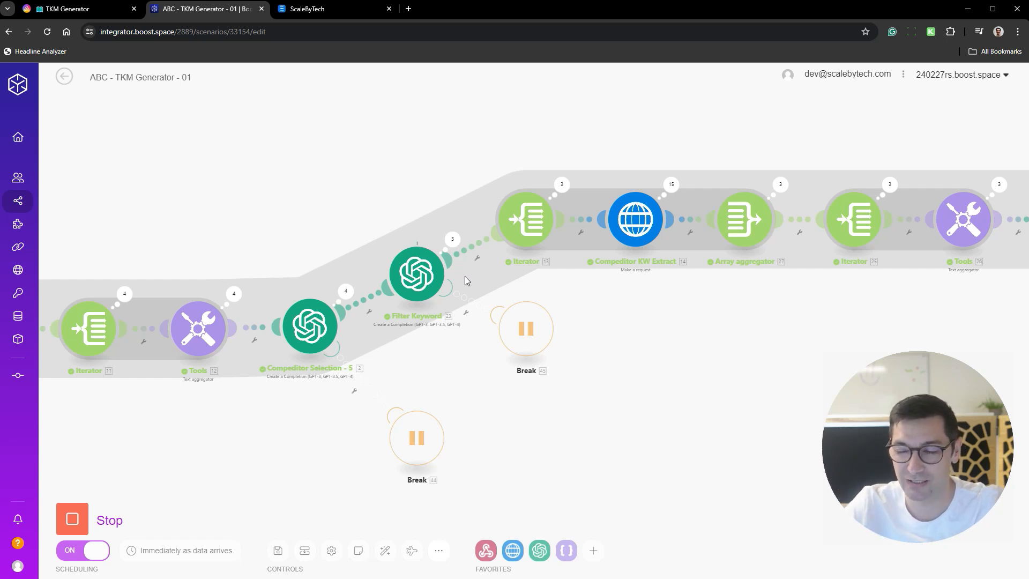
left_click_drag(693, 372, 248, 356)
left_click_drag(608, 307, 465, 312)
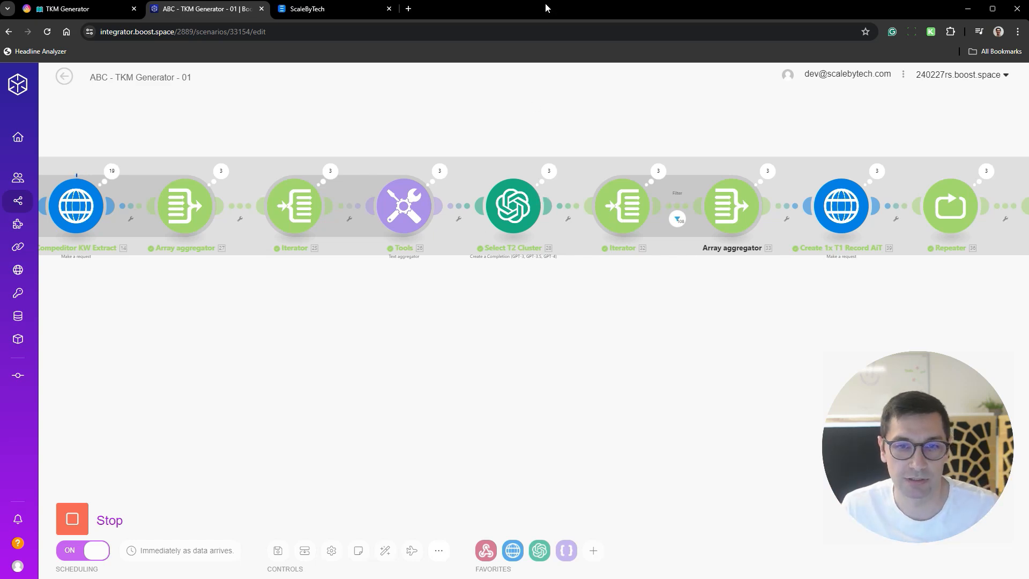
- Return to the TKM Generator datasheet in AITable and examine the T2 keywords generated for hunting rifles
left_click(75, 9)
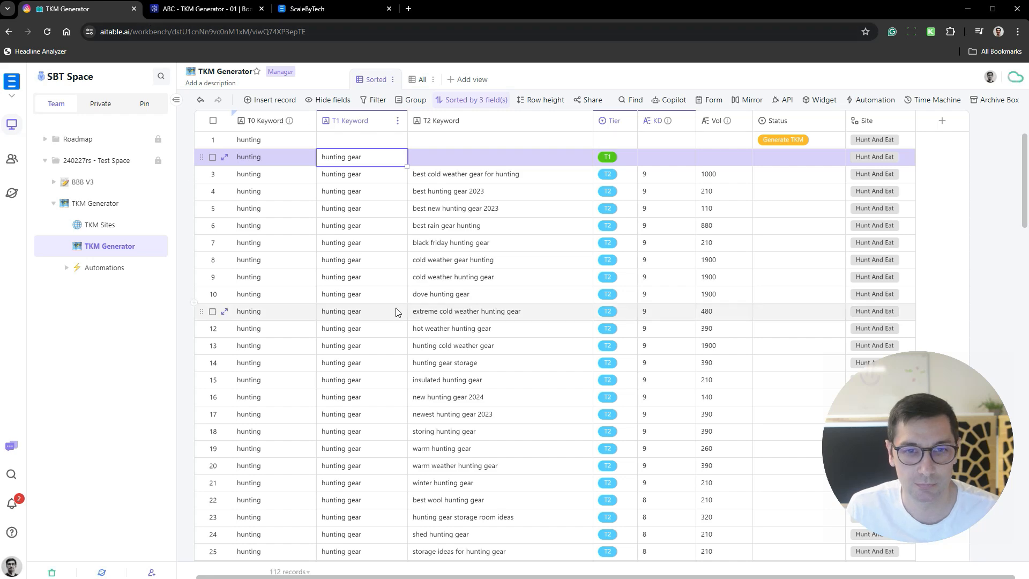
scroll(472, 268, "down", 7)
scroll(472, 268, "down", 4)
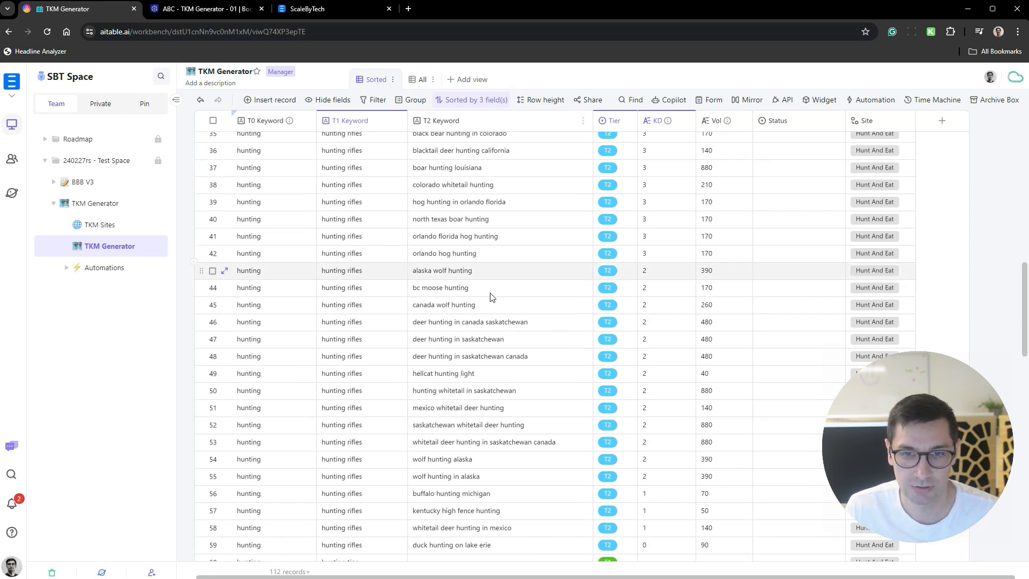
scroll(493, 292, "up", 3)
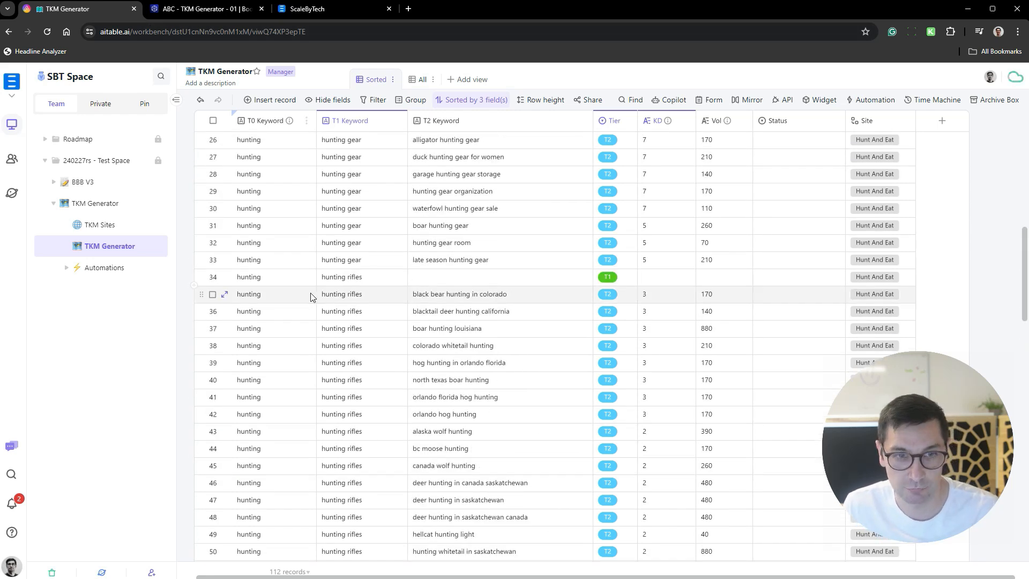
left_click_drag(311, 294, 482, 395)
left_click(398, 295)
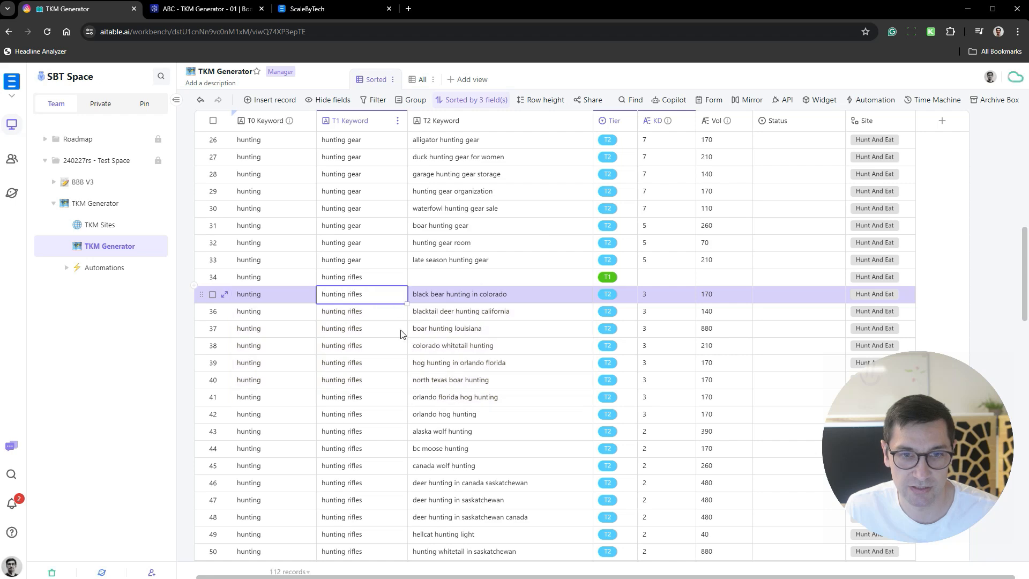
scroll(483, 268, "down", 3)
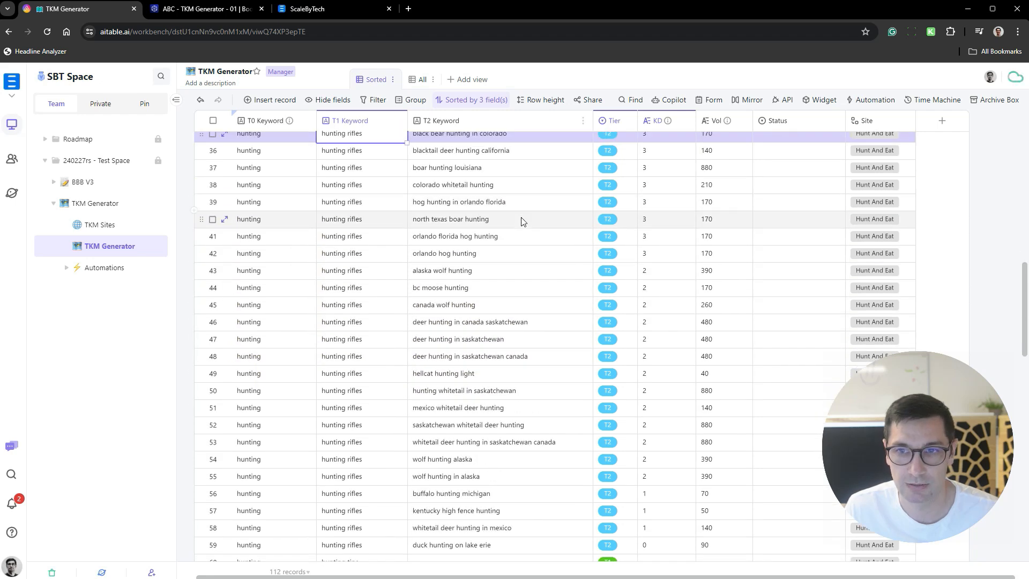
- Read through the T2 keywords listed for hunting tips down to the last record of the datasheet
scroll(522, 221, "down", 12)
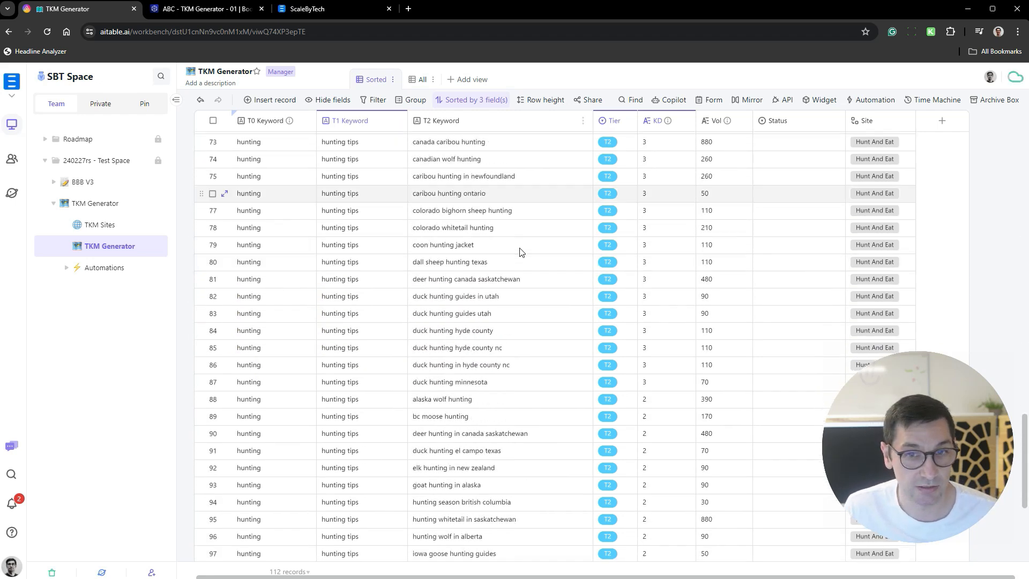
scroll(519, 249, "down", 7)
scroll(490, 233, "up", 6)
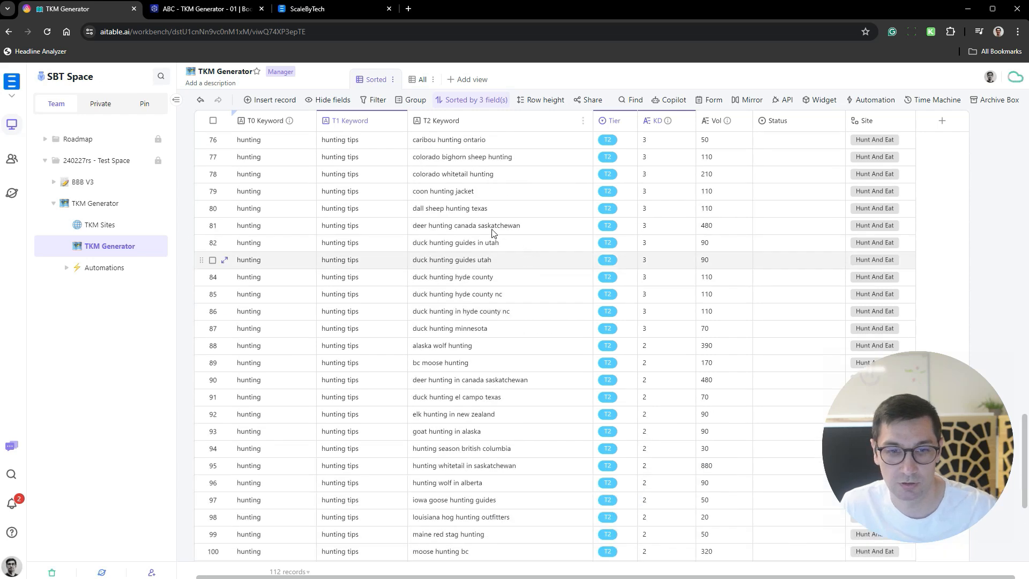
scroll(445, 293, "down", 6)
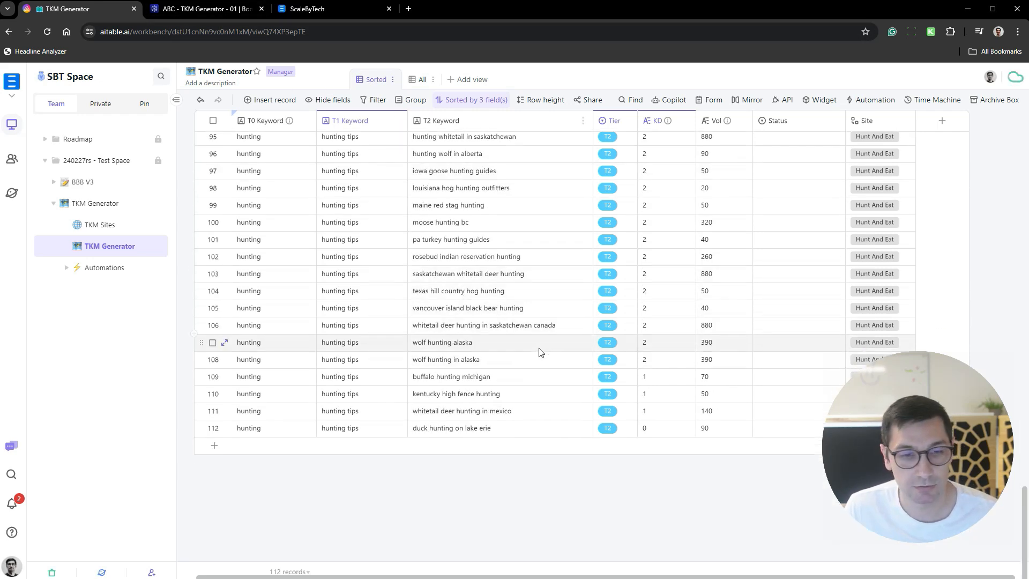
scroll(603, 344, "up", 4)
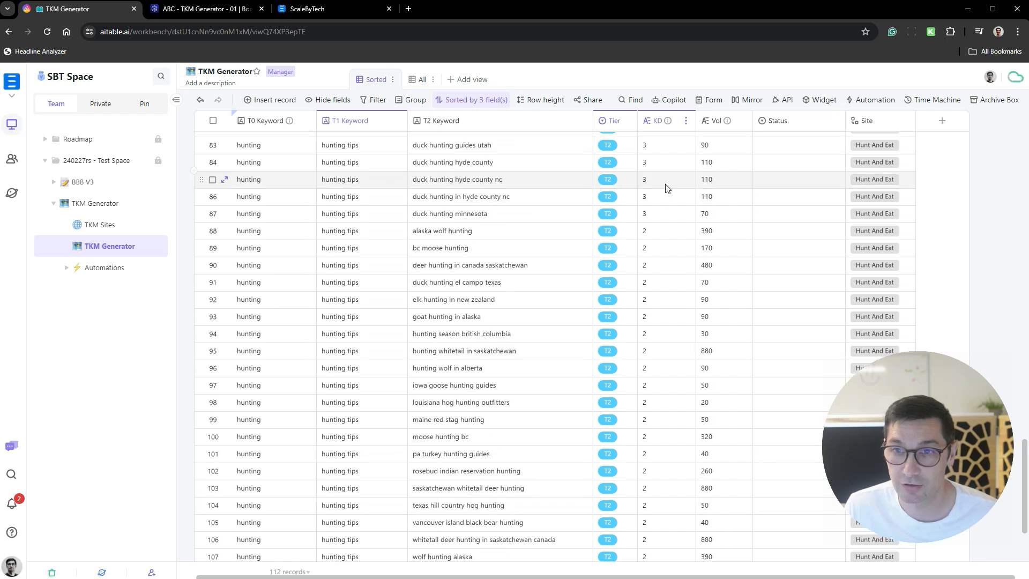
- Examine the KD and Vol values of the hunting tips keywords, including "goat hunting in alaska", and look back over the hunting gear records
left_click_drag(666, 183, 676, 448)
left_click_drag(713, 182, 743, 431)
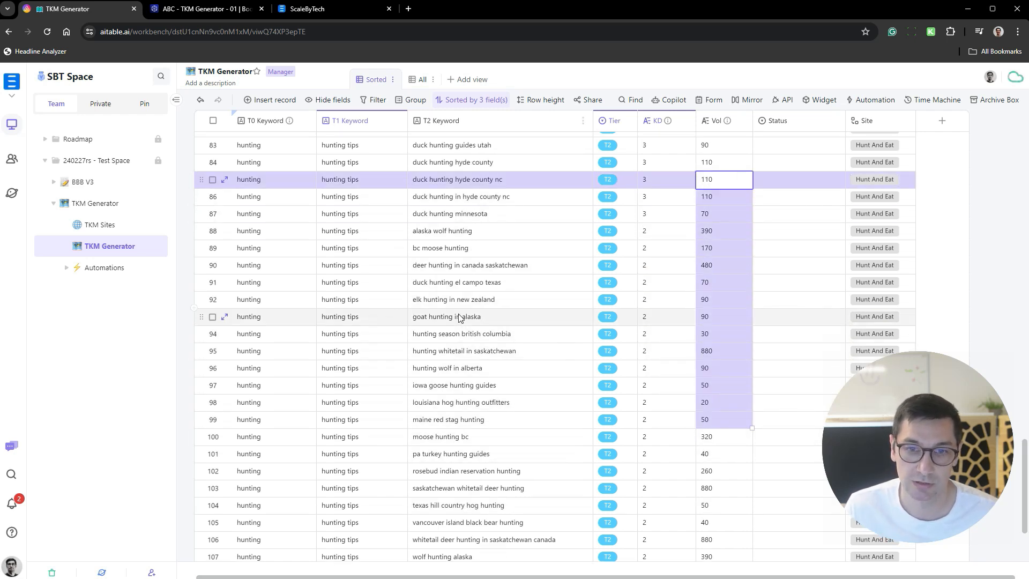
left_click(523, 318)
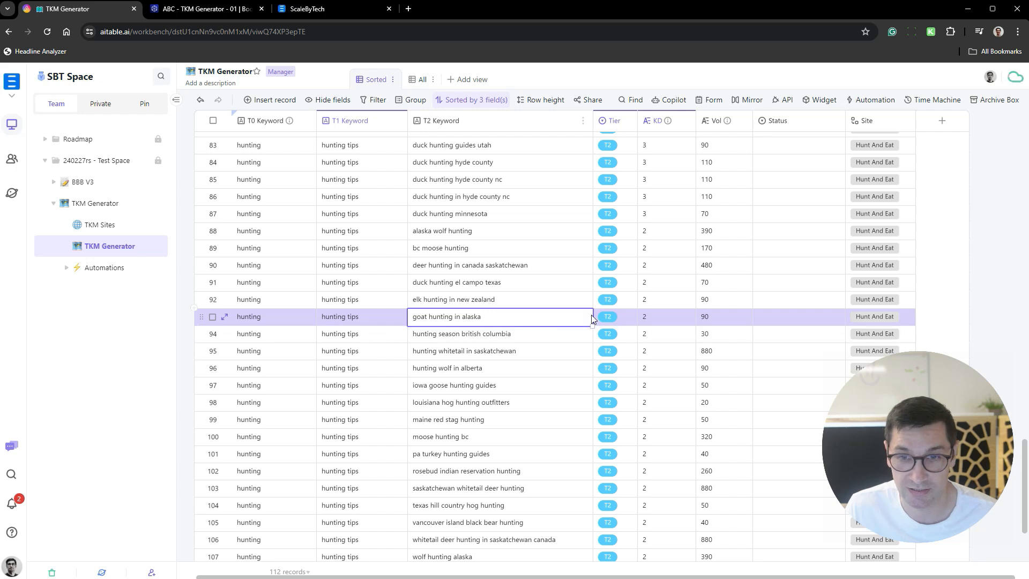
left_click(662, 318)
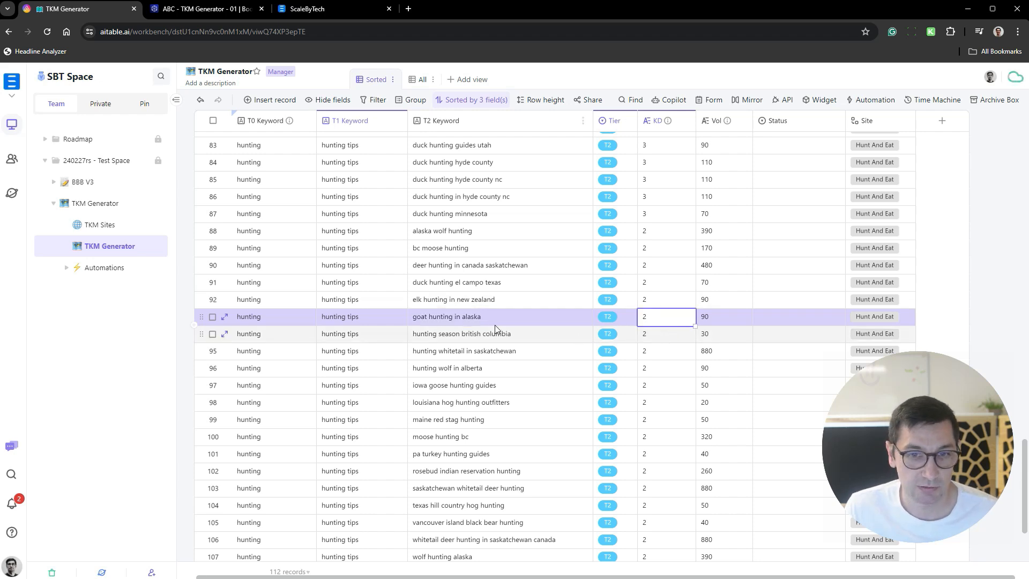
scroll(494, 324, "down", 3)
scroll(479, 339, "up", 15)
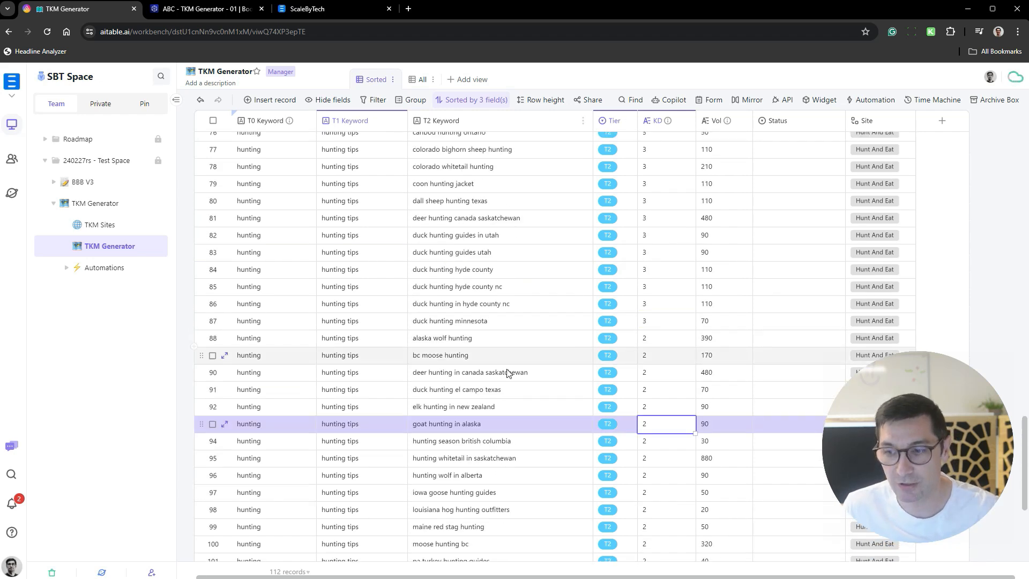
scroll(509, 329, "up", 12)
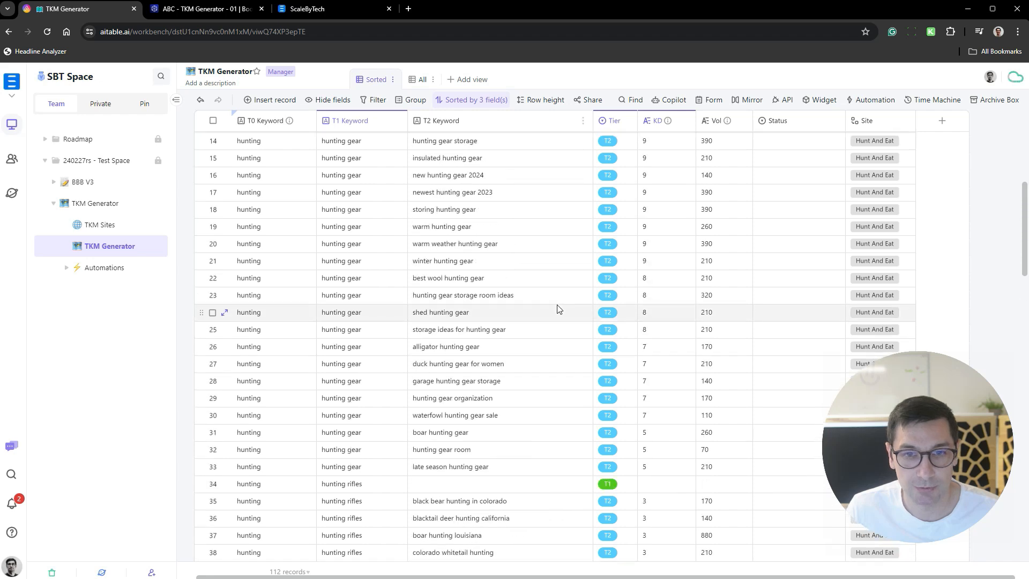
scroll(547, 311, "down", 2)
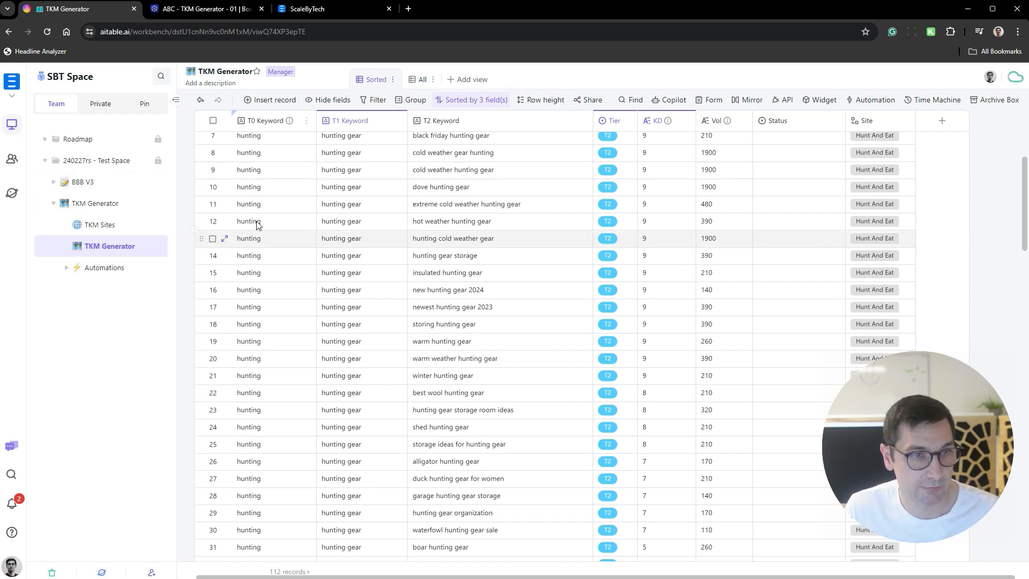
- Expand the BBB V3 folder in AITable, then switch to ScaleByTech and bring up the BBB V3 deploy form
left_click(54, 181)
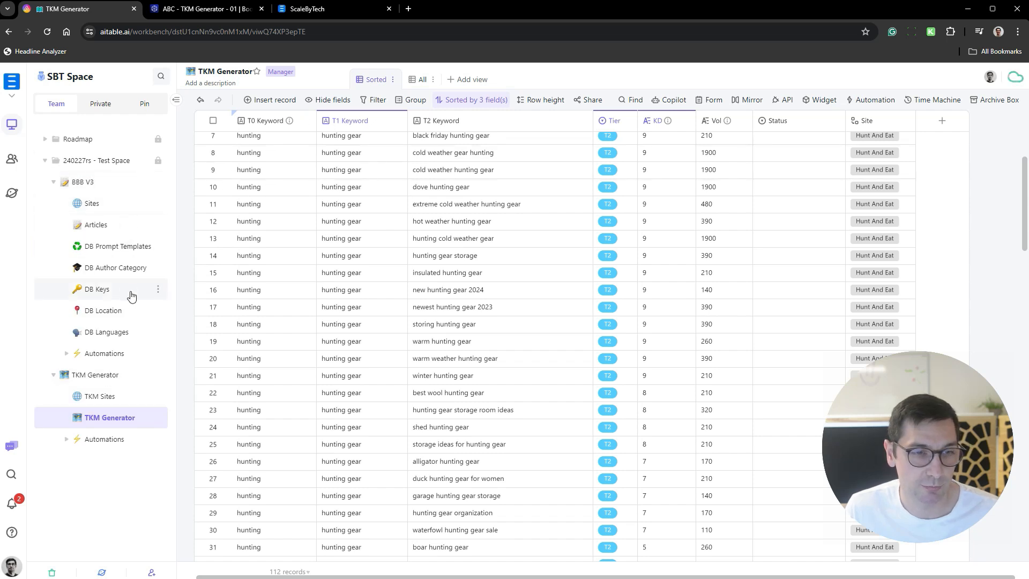
left_click(316, 9)
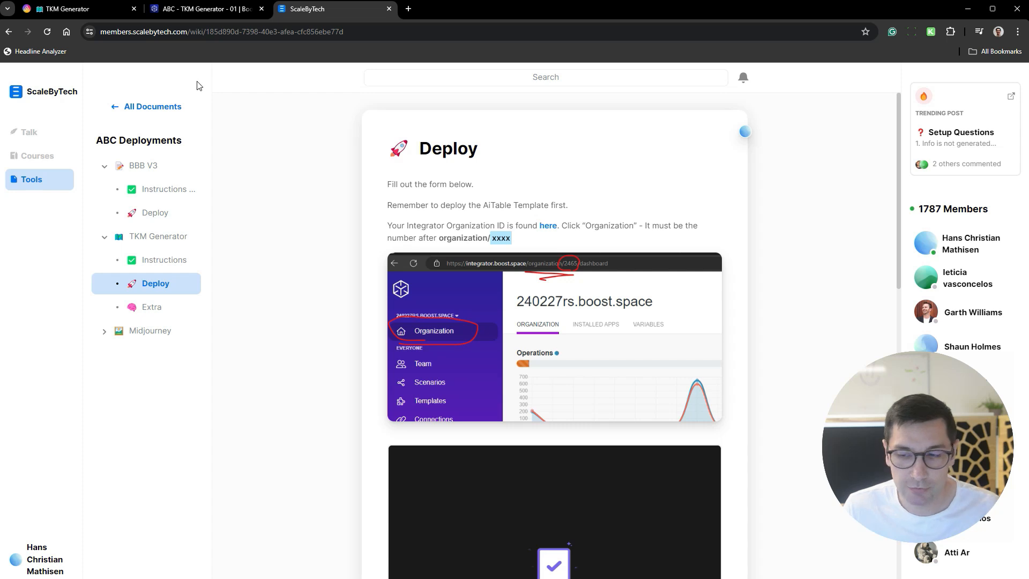
left_click(163, 212)
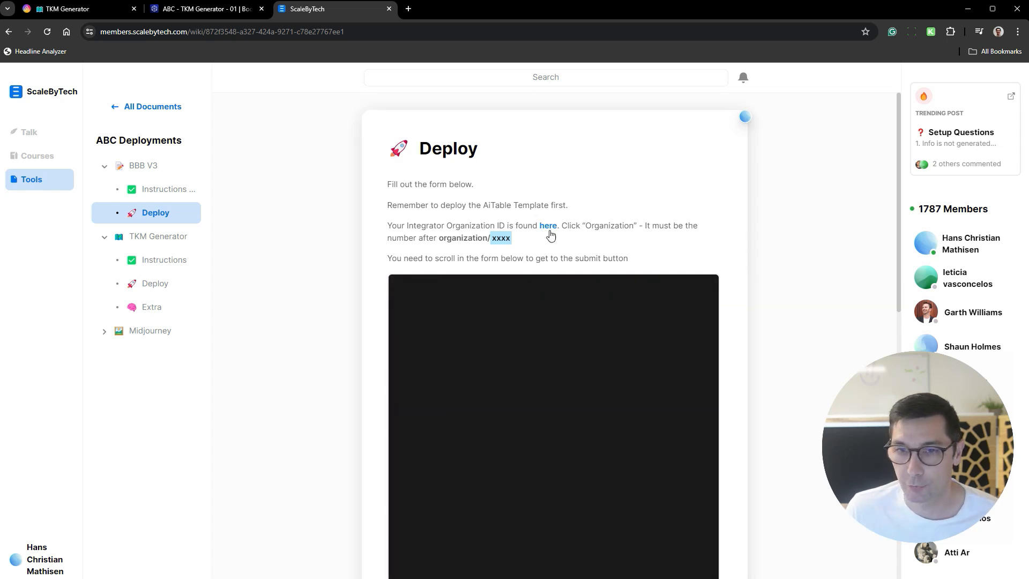
scroll(763, 204, "down", 1)
scroll(763, 205, "down", 5)
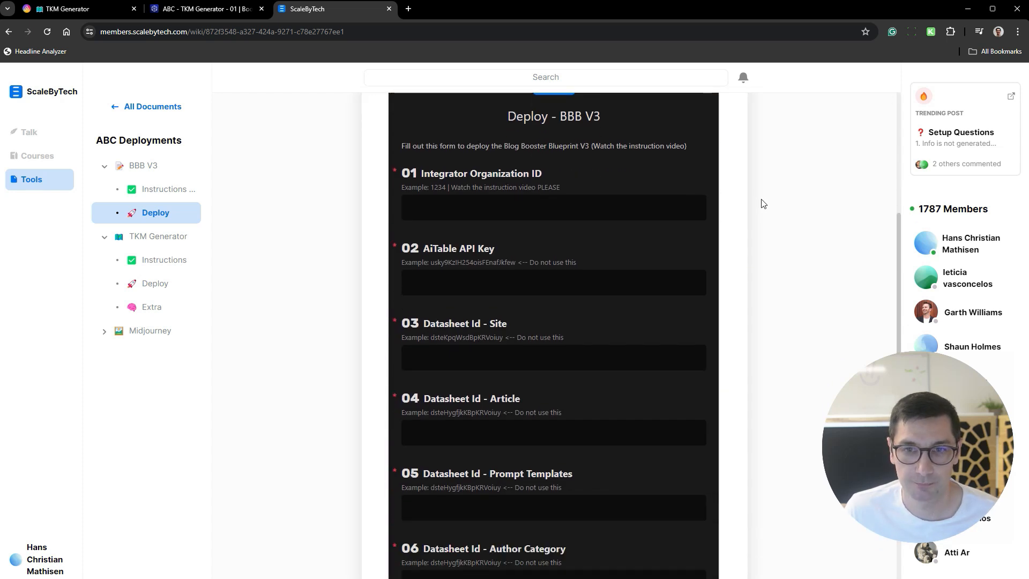
- Copy the organization ID from Boost.integrator's organization page address into the BBB V3 form's Integrator Organization ID field, and switch to AITable
left_click(195, 10)
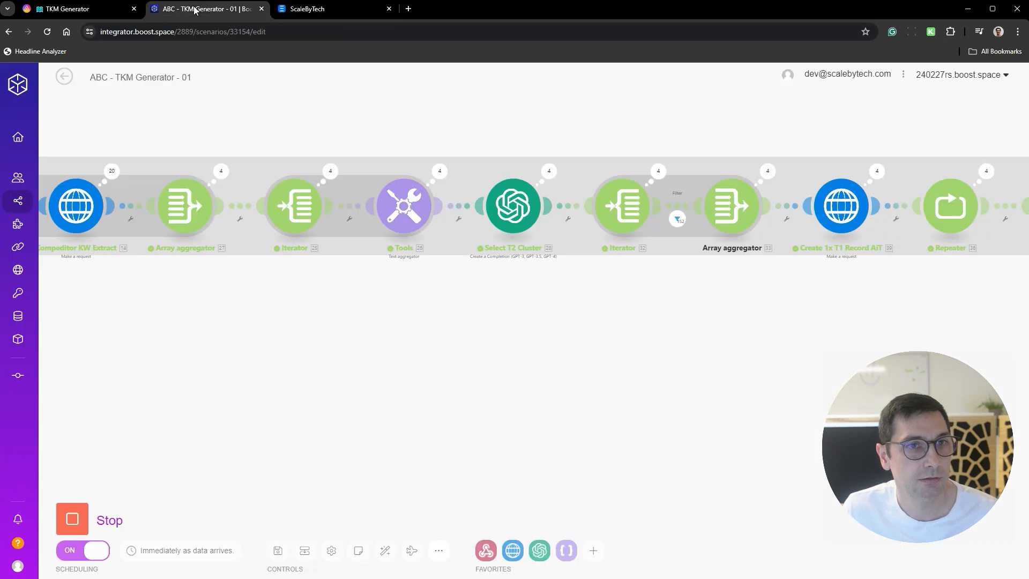
left_click(27, 131)
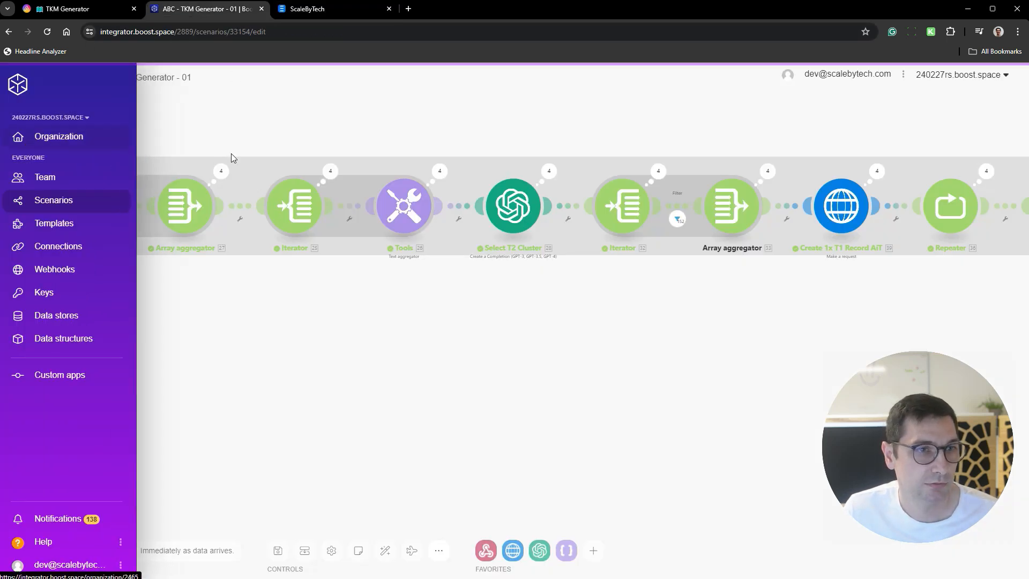
left_click(225, 32)
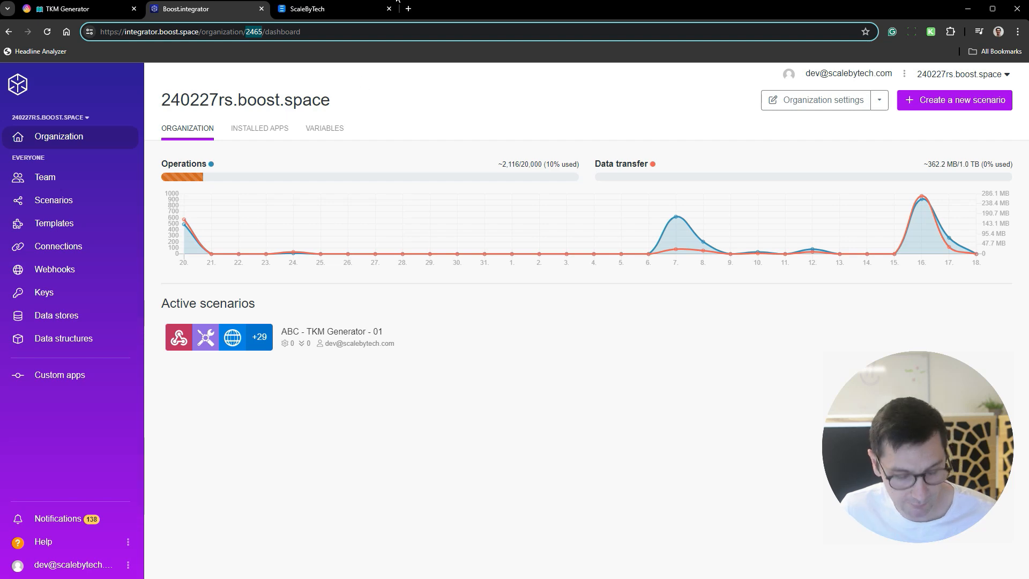
key("ctrl+Tab")
left_click(574, 159)
type("2465")
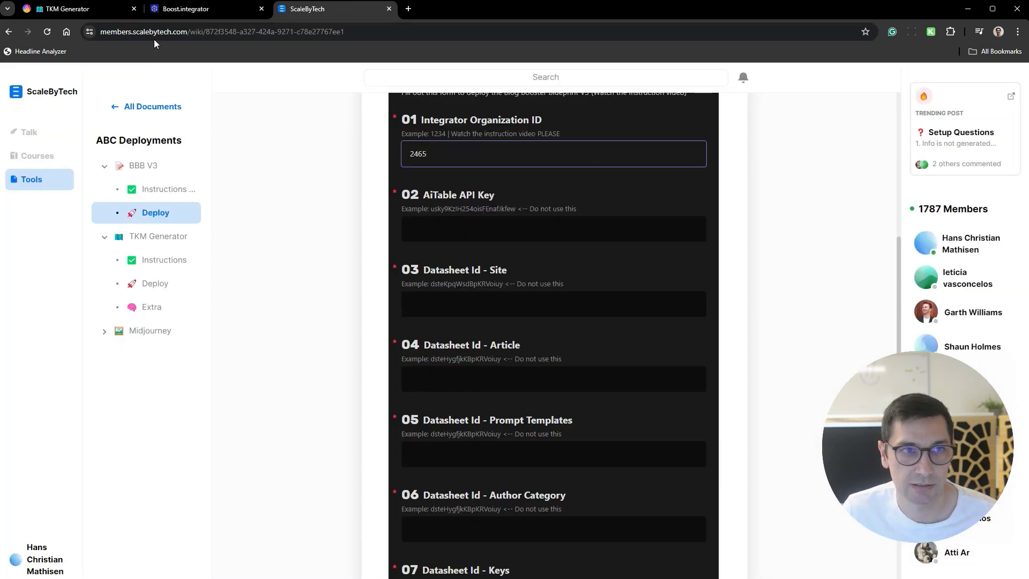
key("ctrl+Tab")
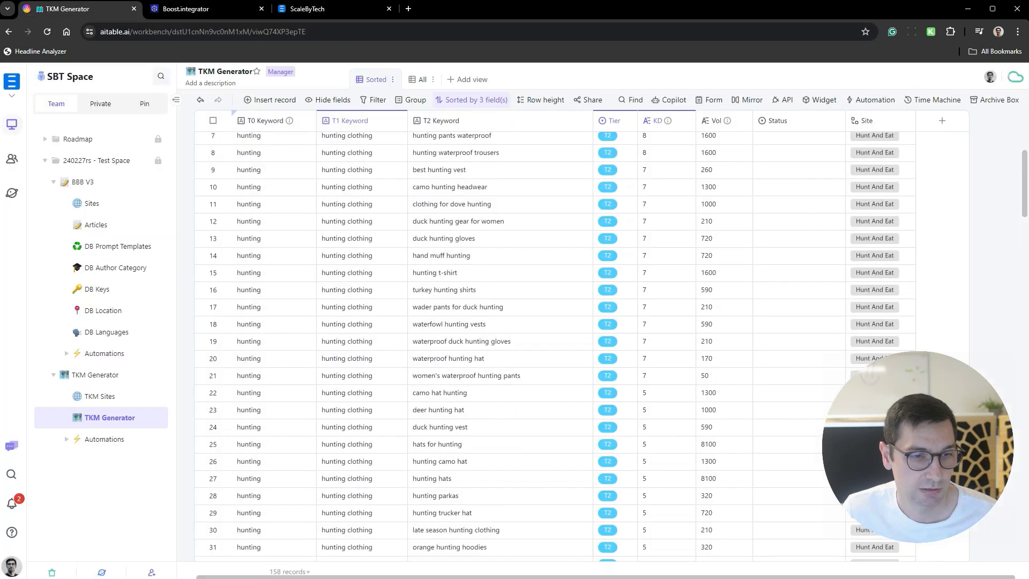
- Copy the API token from AITable's developer settings into the BBB V3 form's AiTable API Key field in ScaleByTech
left_click(12, 565)
left_click(81, 565)
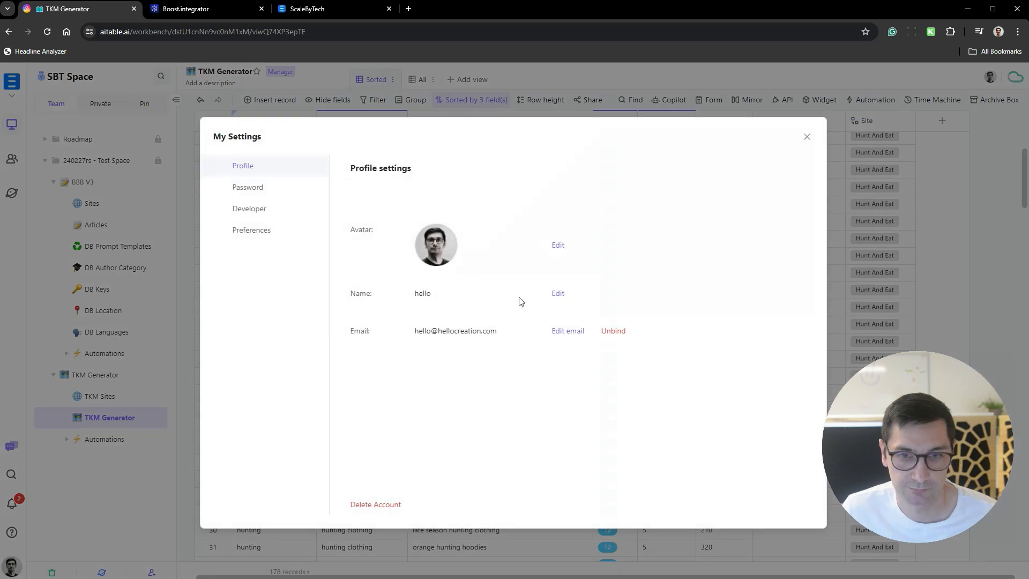
left_click(263, 209)
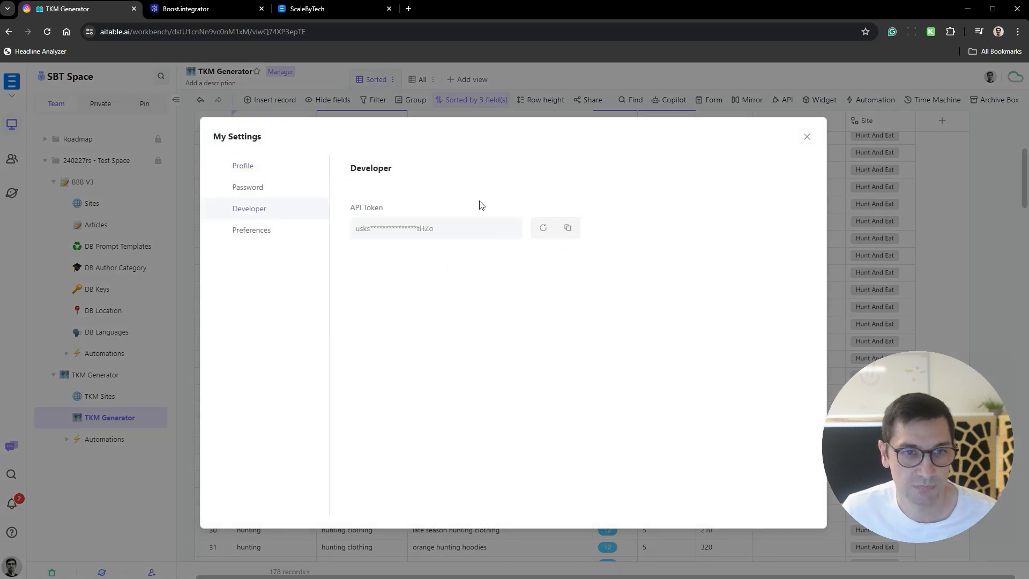
left_click(568, 228)
left_click(809, 135)
left_click(306, 9)
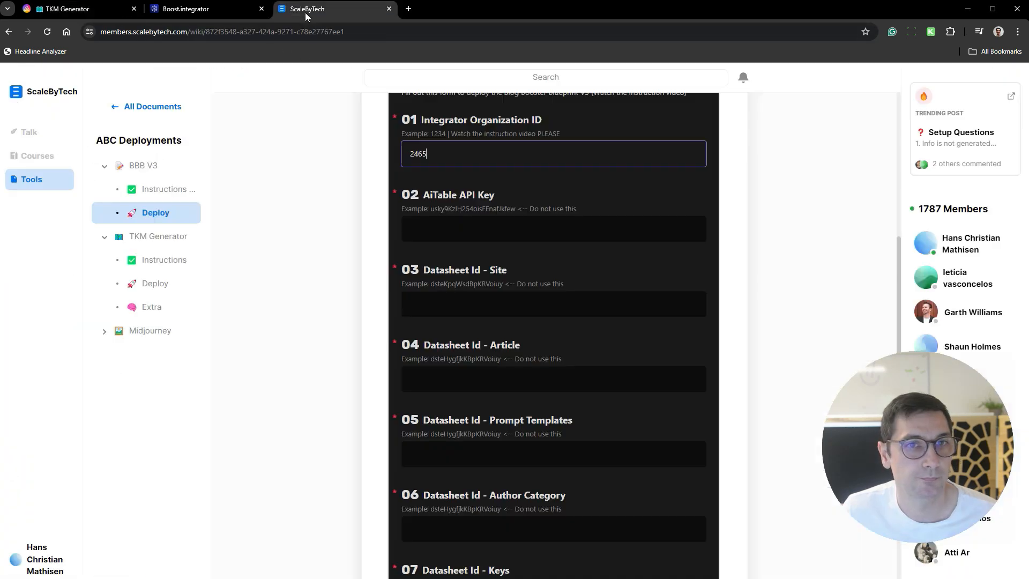
left_click(492, 230)
key("ctrl+v")
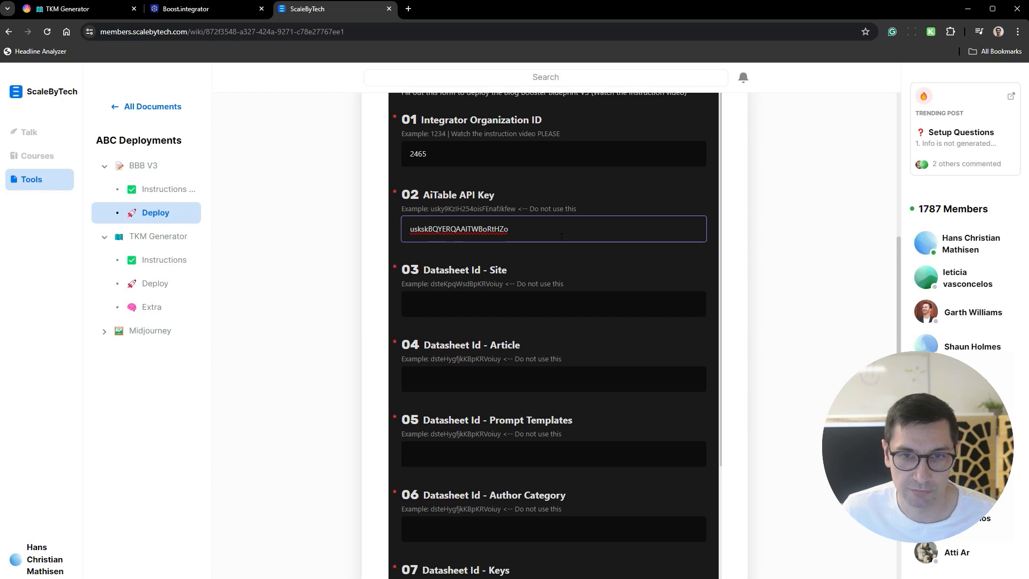
- Copy the datasheet ID from the address of AITable's BBB V3 Sites datasheet into the form's "Datasheet Id - Site" field
scroll(589, 291, "down", 2)
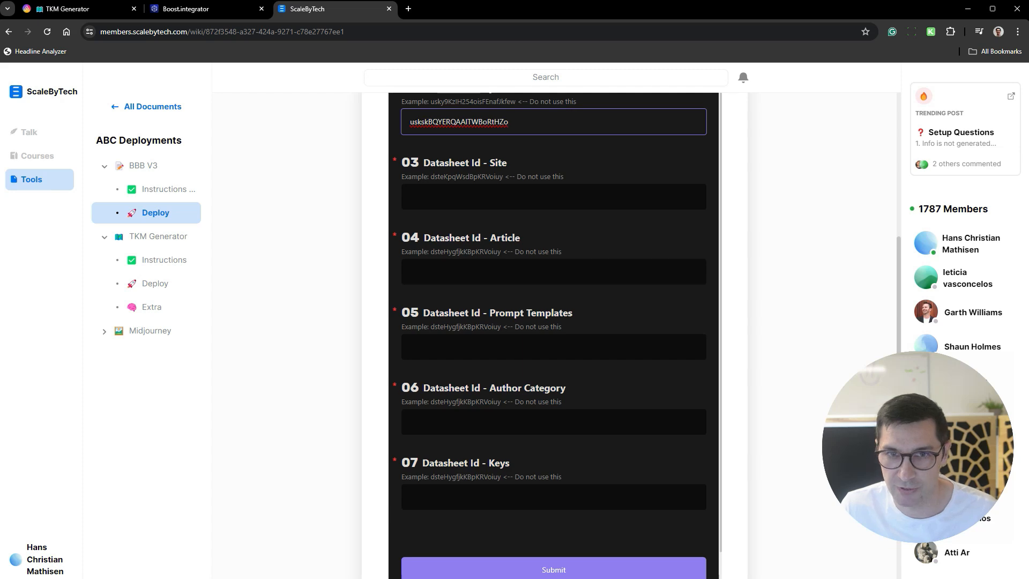
left_click(71, 8)
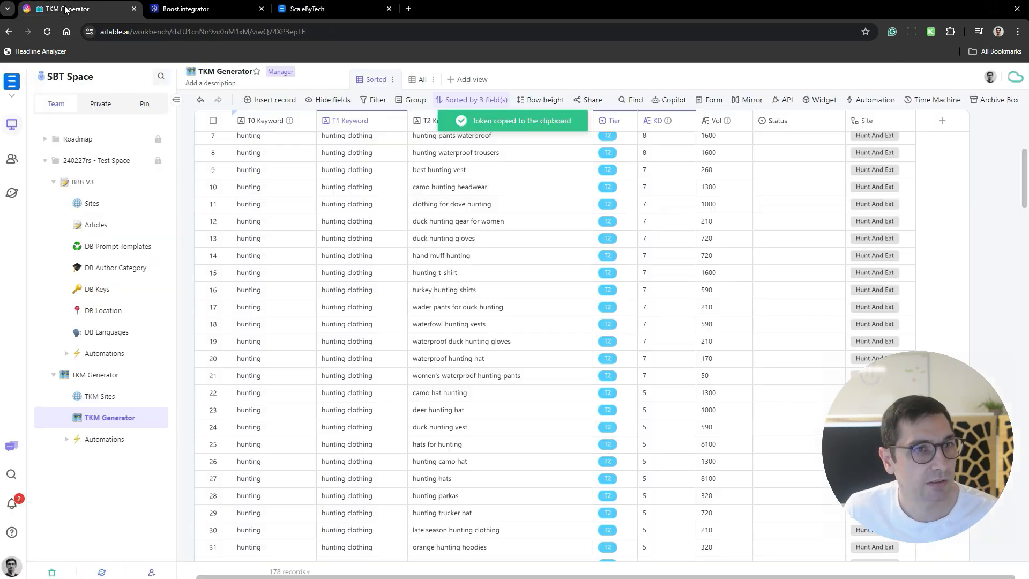
left_click(92, 209)
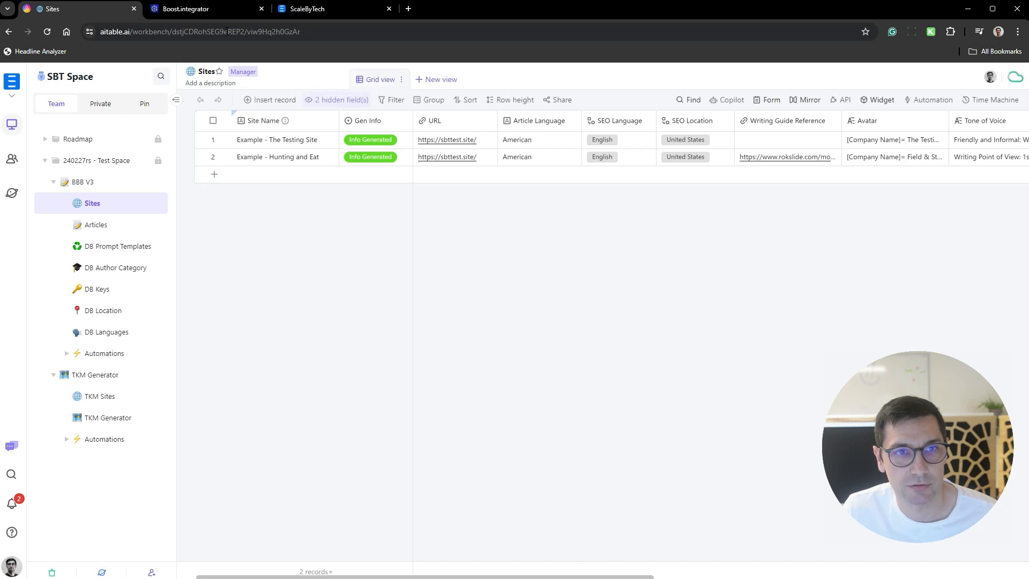
left_click(236, 33)
left_click(253, 31)
double_click(240, 31)
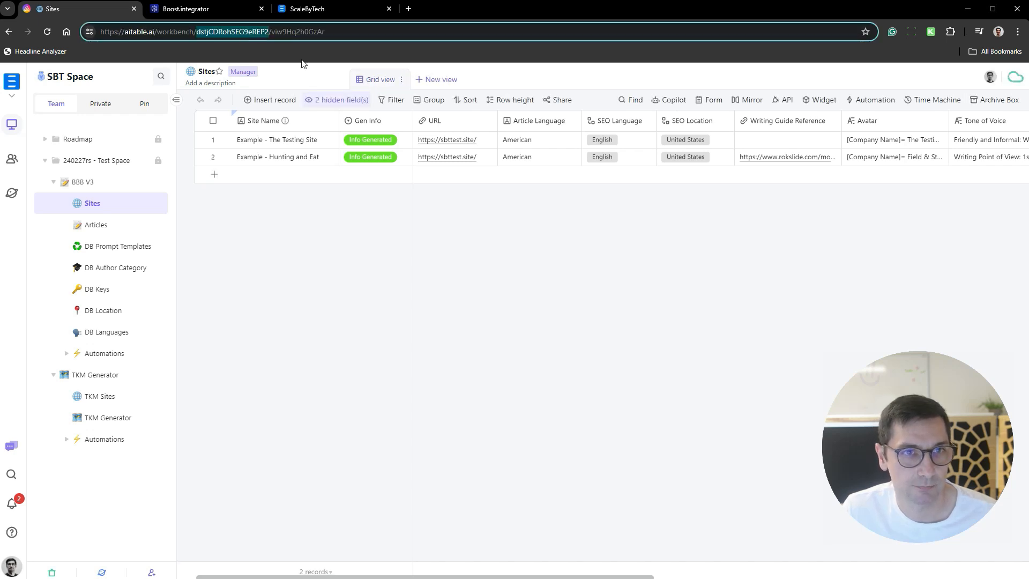
left_click(359, 6)
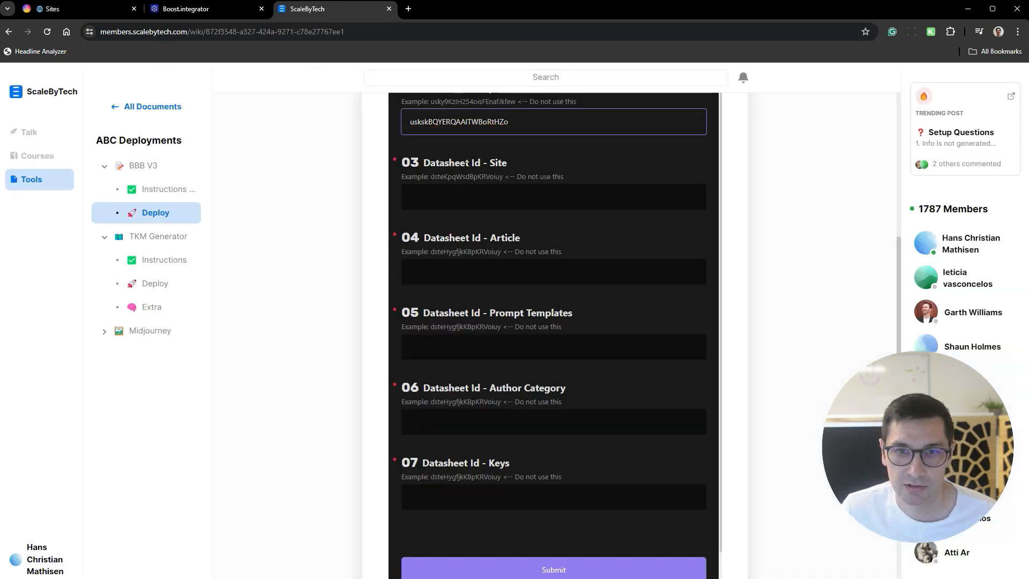
left_click(522, 196)
key("ctrl+v")
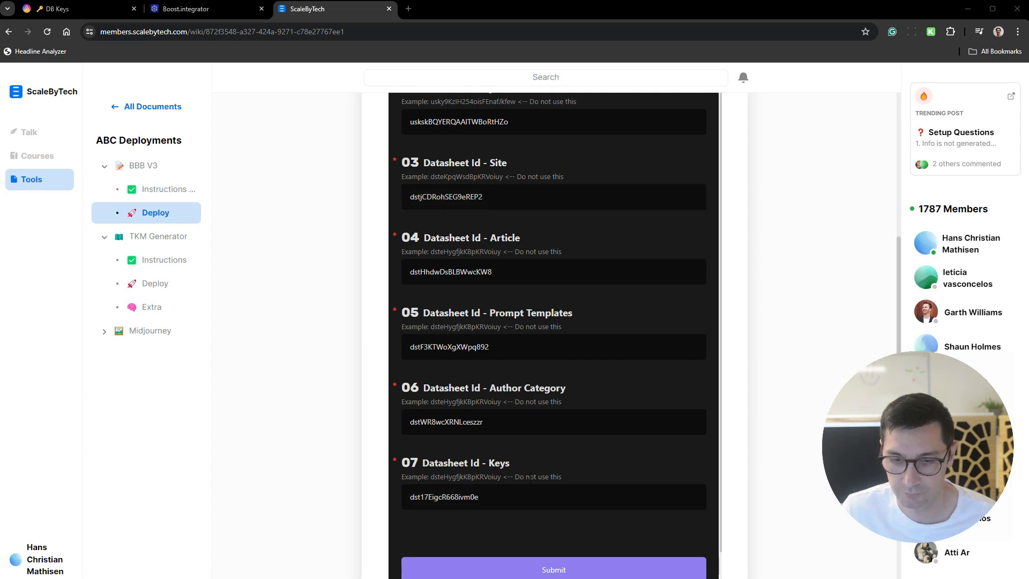
- Submit the completed BBB V3 deployment form
left_click(568, 458)
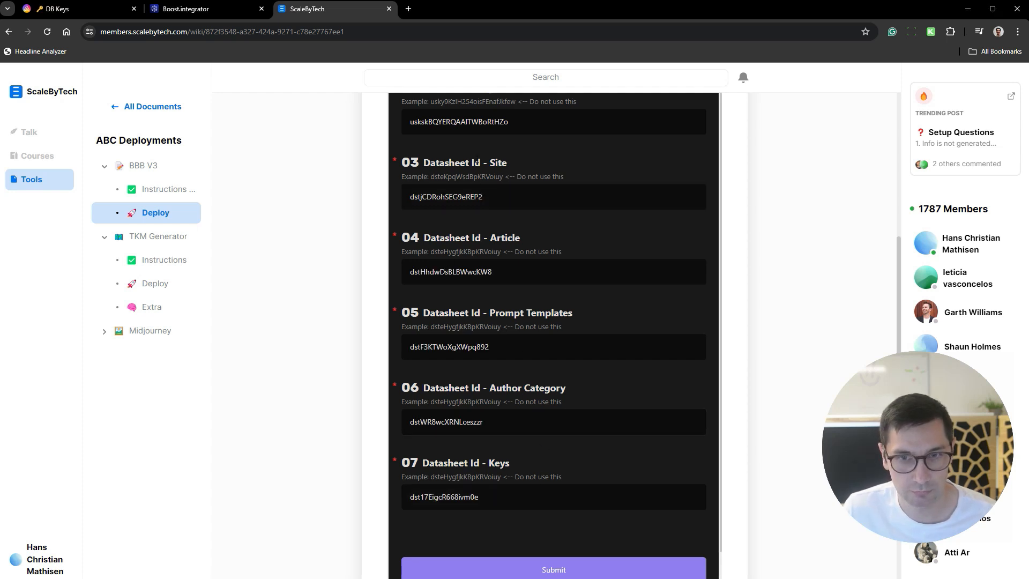
scroll(511, 456, "down", 1)
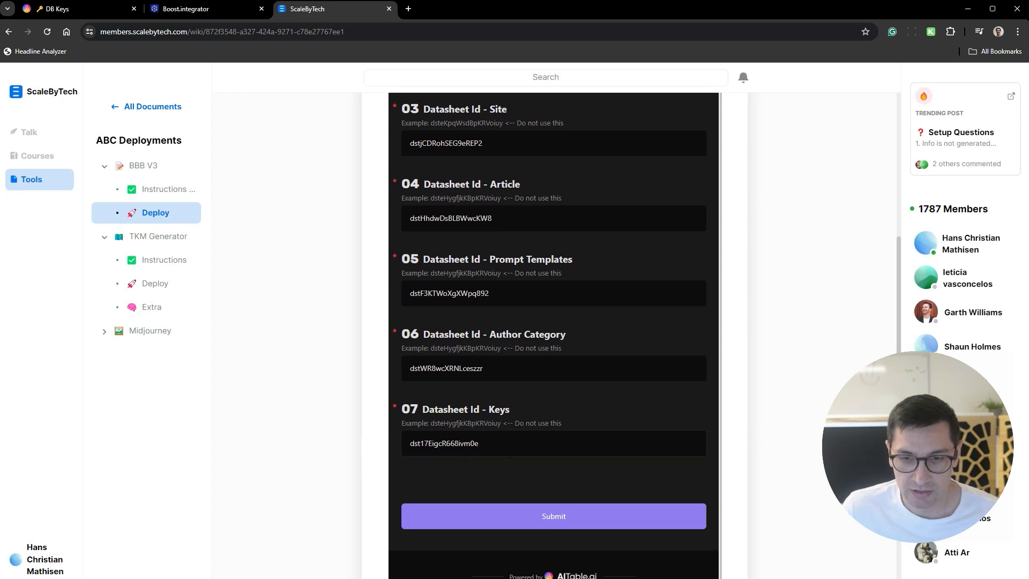
left_click(557, 520)
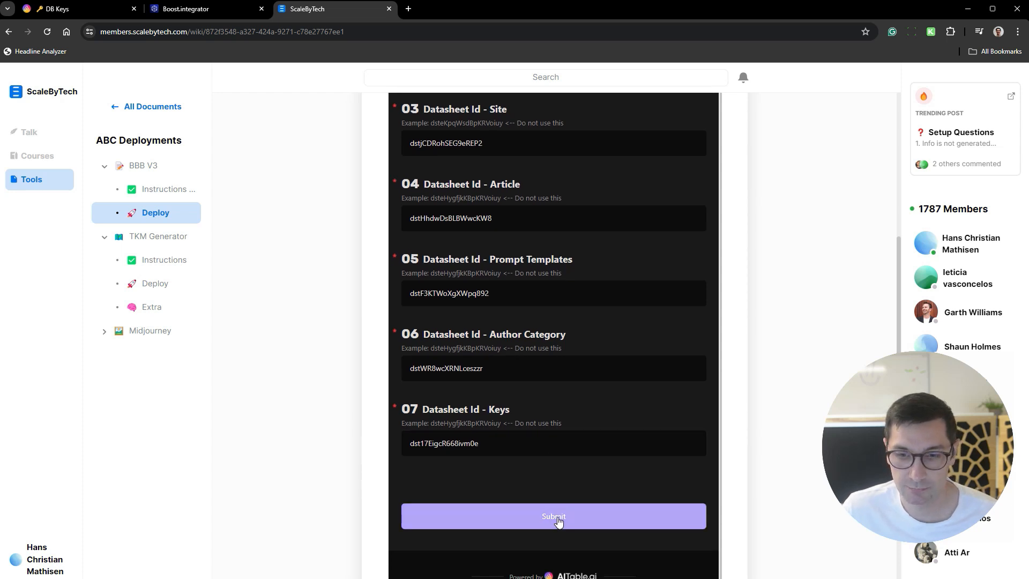
- Switch to Boost.integrator and refresh the list of all scenarios to check the BBB V3 deployment
left_click(232, 9)
left_click(53, 200)
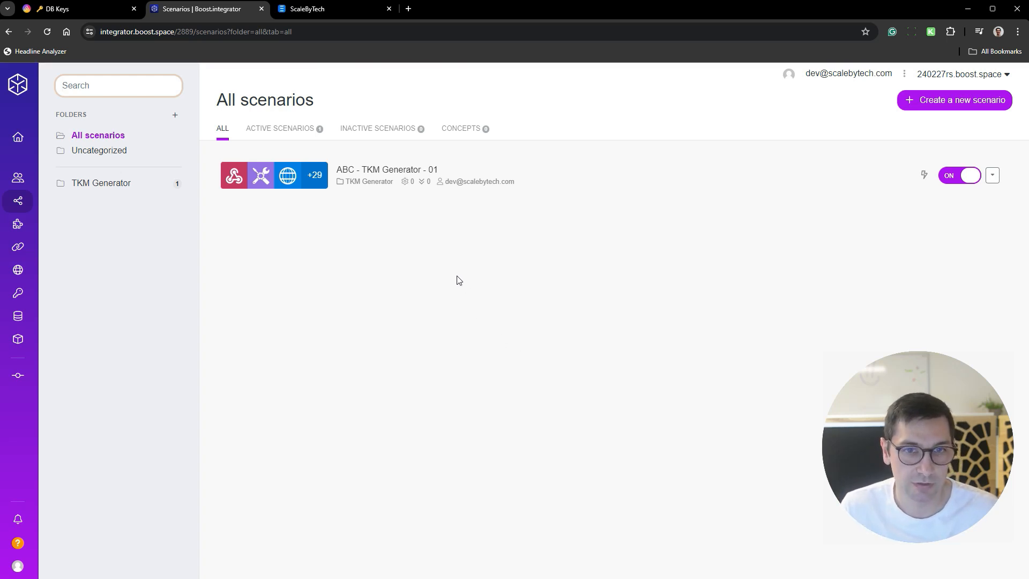
key("F5")
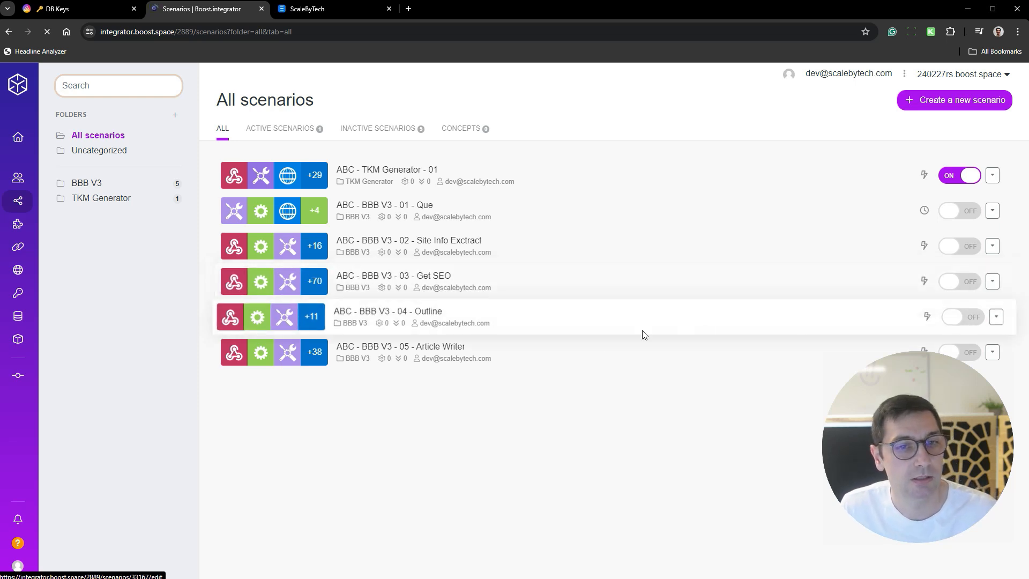
key("F5")
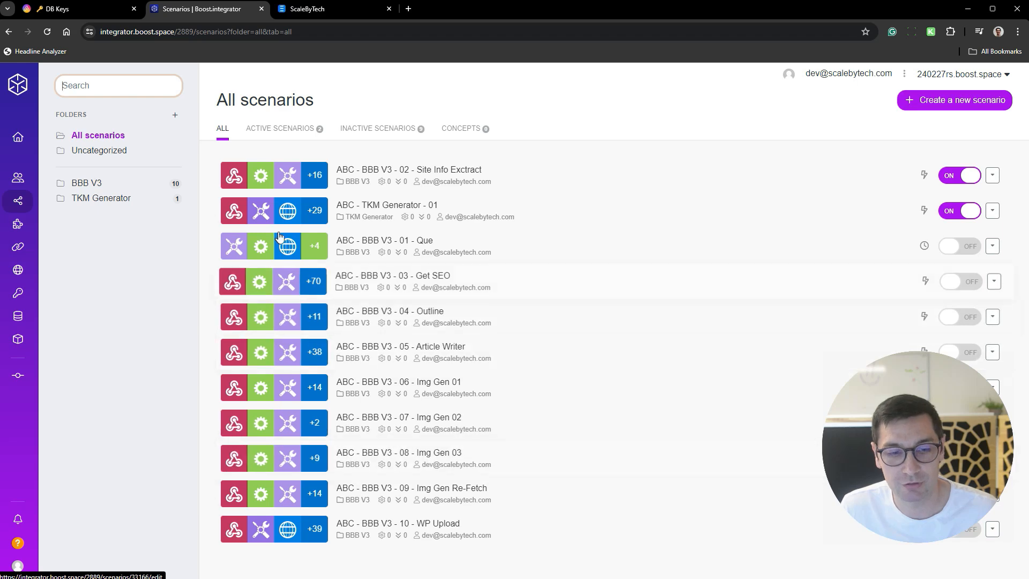
- Look over the webhooks page and organization dashboard, and show the scenarios in the BBB V3 folder
mouse_move(57, 307)
left_click(57, 270)
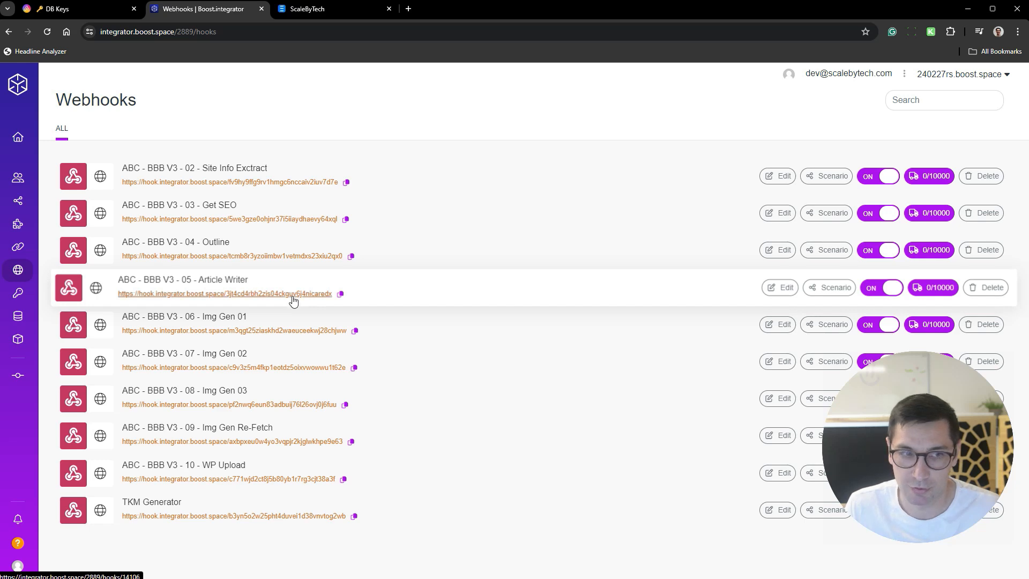
mouse_move(39, 190)
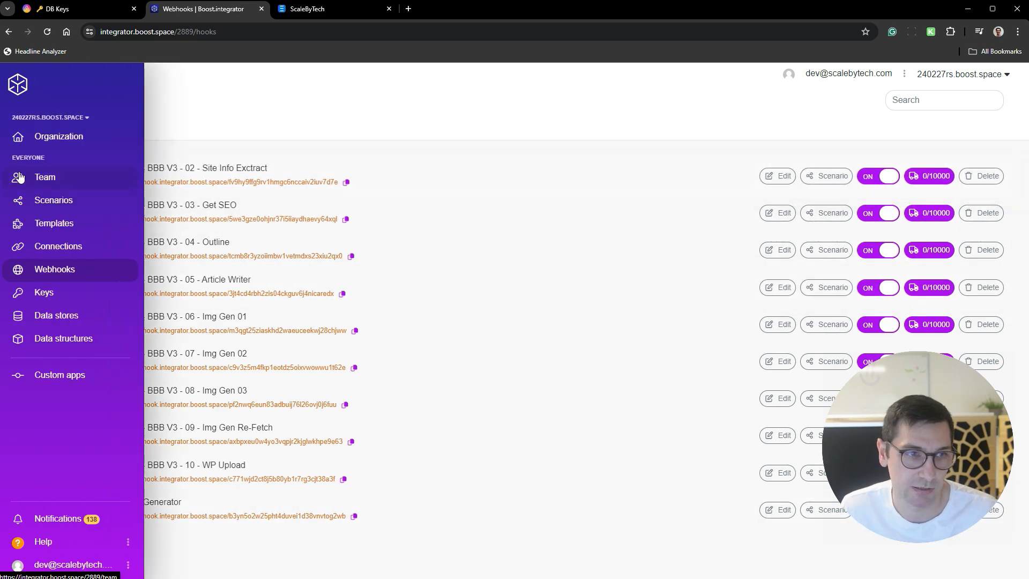
left_click(47, 140)
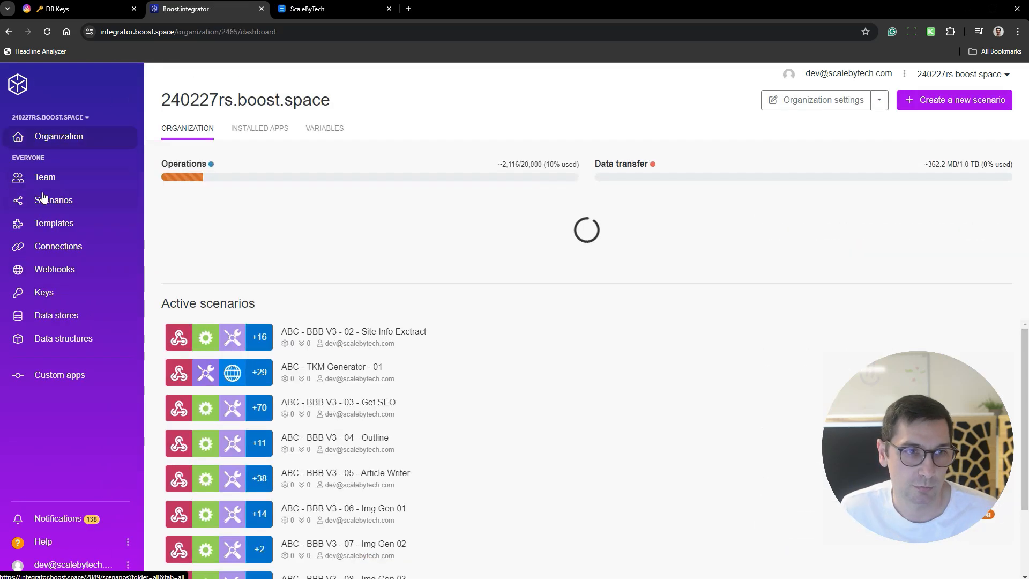
left_click(50, 199)
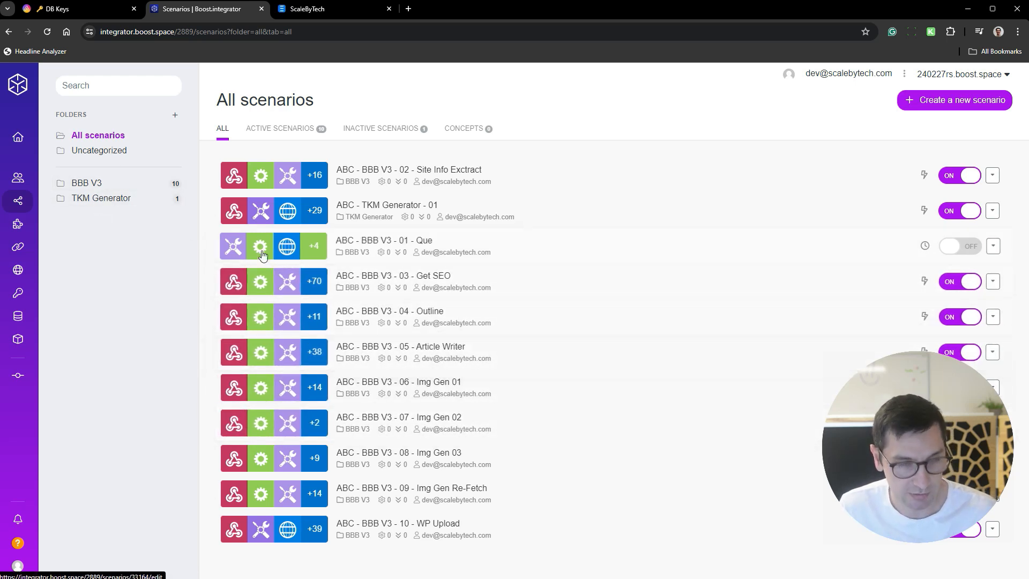
left_click(140, 184)
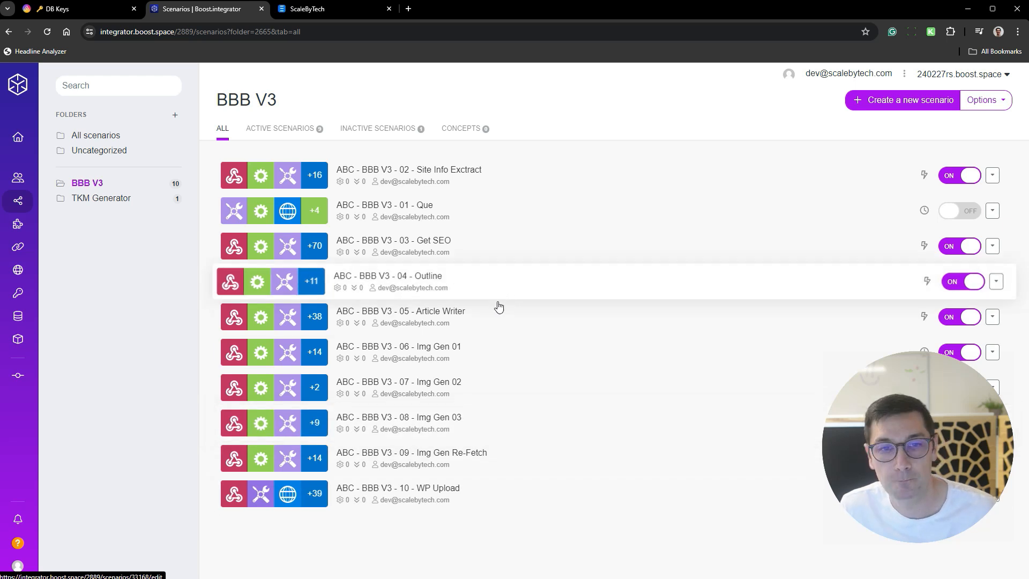
- Switch to AITable and delete the "Example - The Testing Site" record from the BBB V3 Sites datasheet
left_click(67, 9)
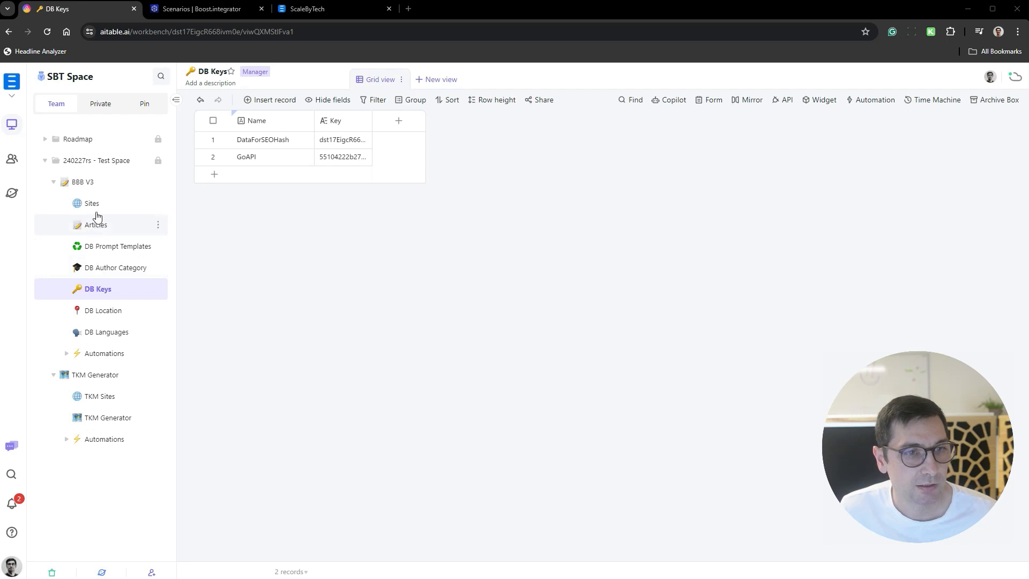
left_click(123, 208)
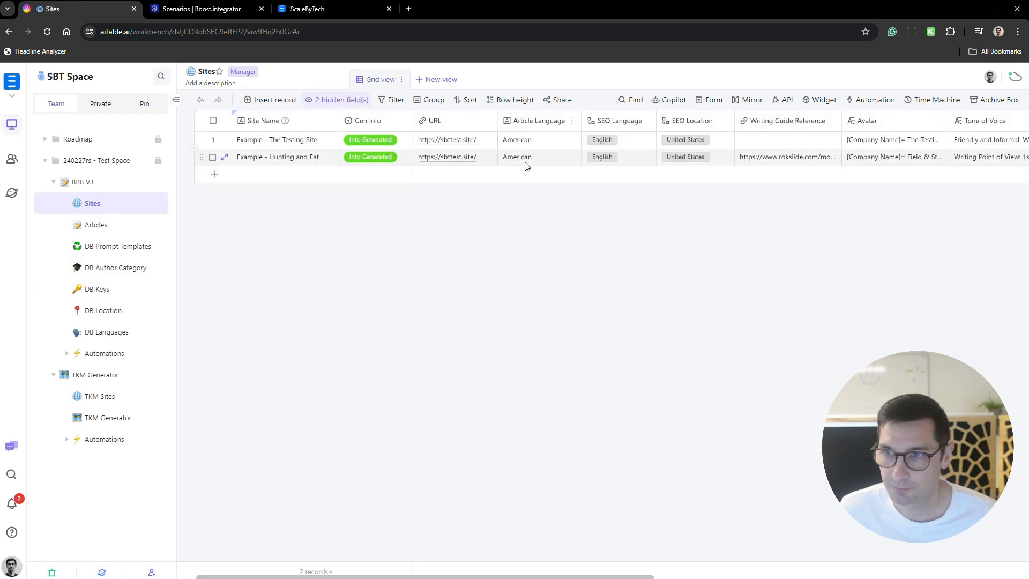
right_click(301, 146)
left_click(348, 327)
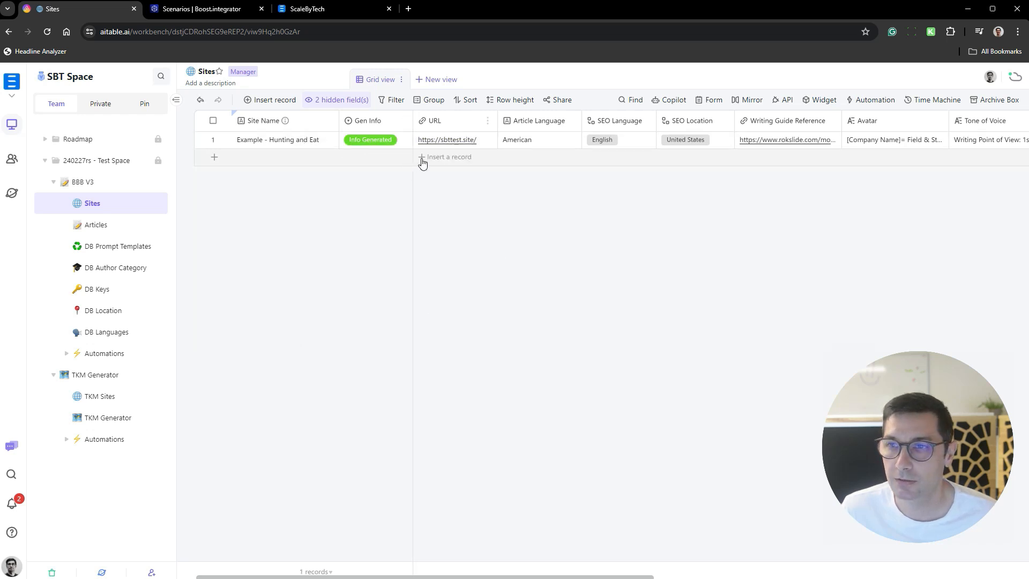
scroll(428, 163, "right", 4)
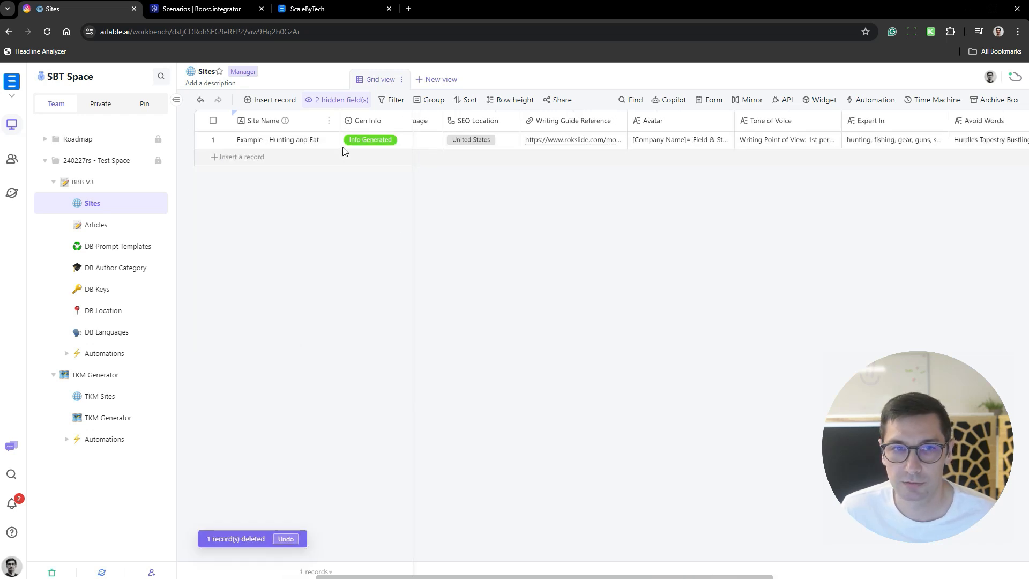
scroll(531, 140, "left", 4)
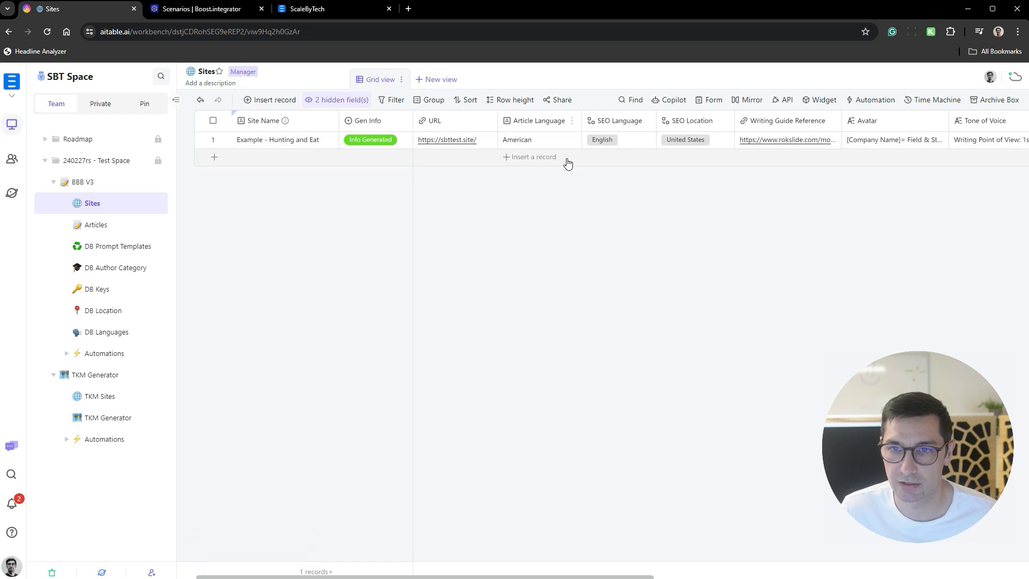
- Visit the URL of the "Example - Hunting and Eat" record, look through the site's blog posts, and close the site
left_click(464, 145)
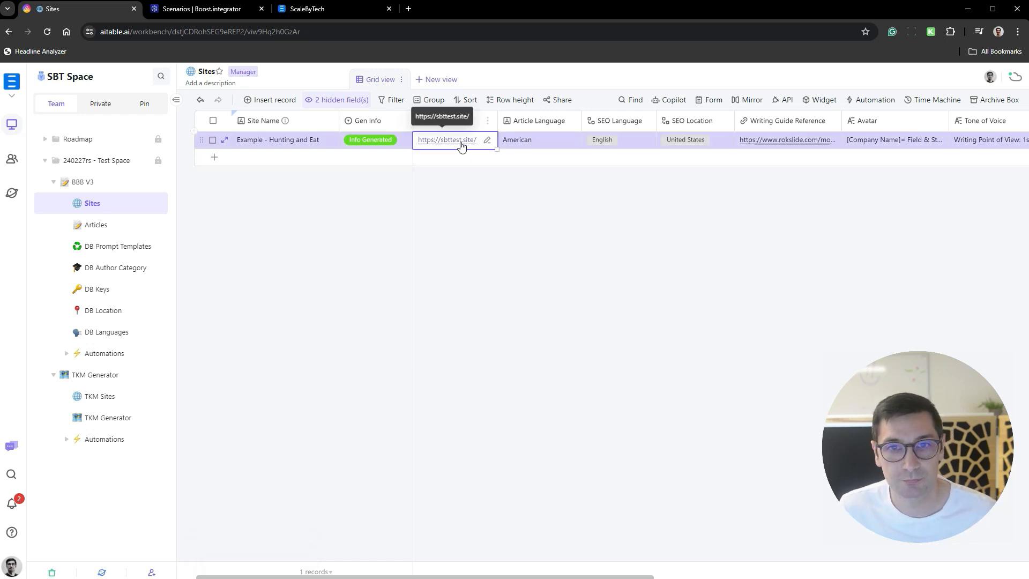
left_click(462, 143)
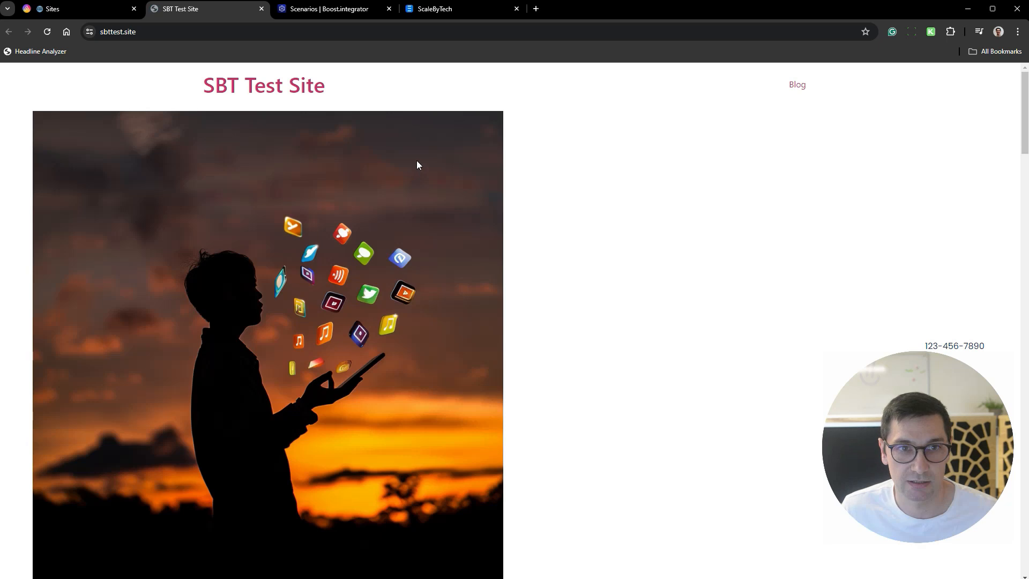
left_click(799, 85)
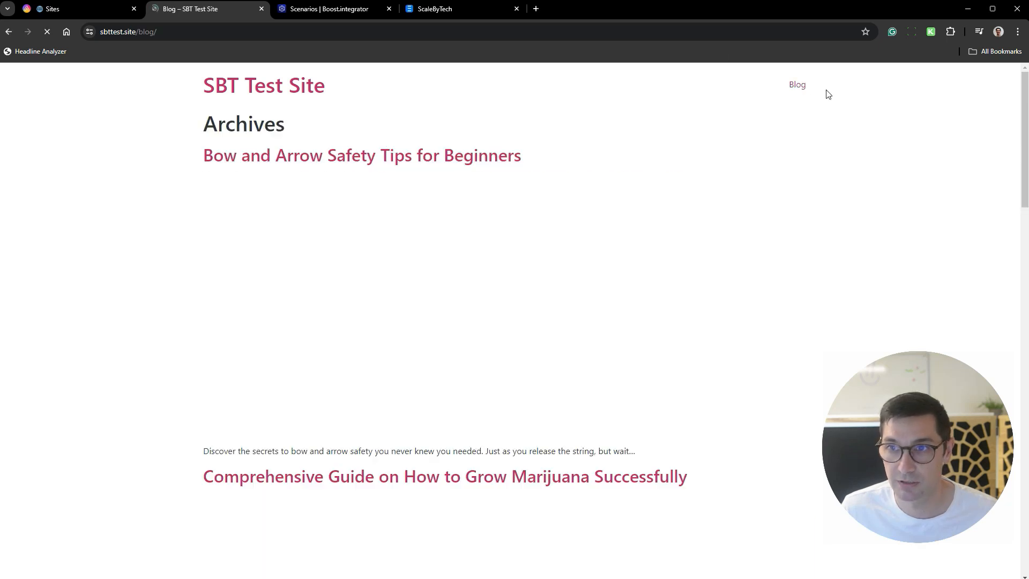
scroll(586, 214, "down", 3)
scroll(583, 257, "up", 3)
scroll(584, 246, "down", 20)
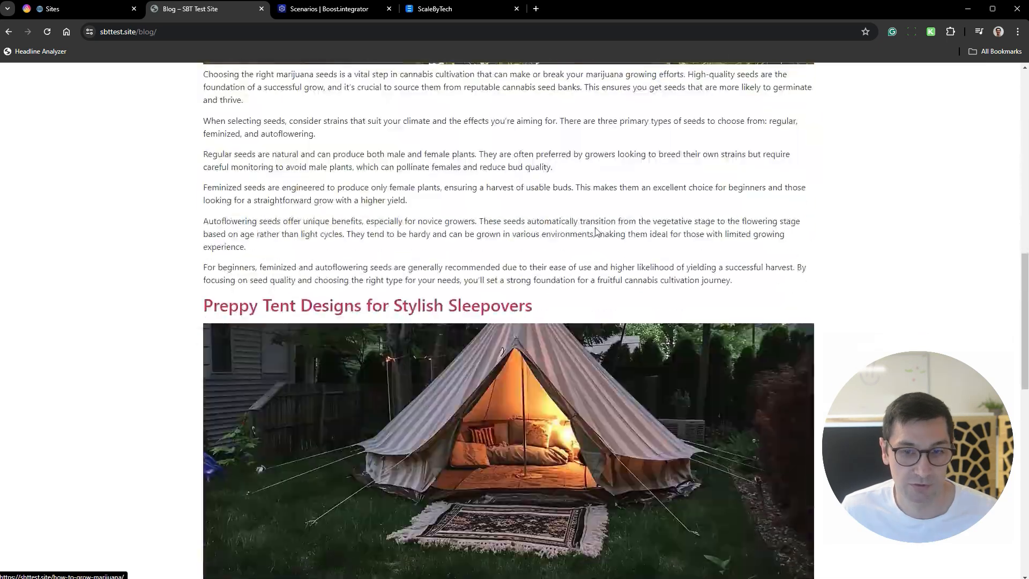
scroll(585, 230, "down", 2)
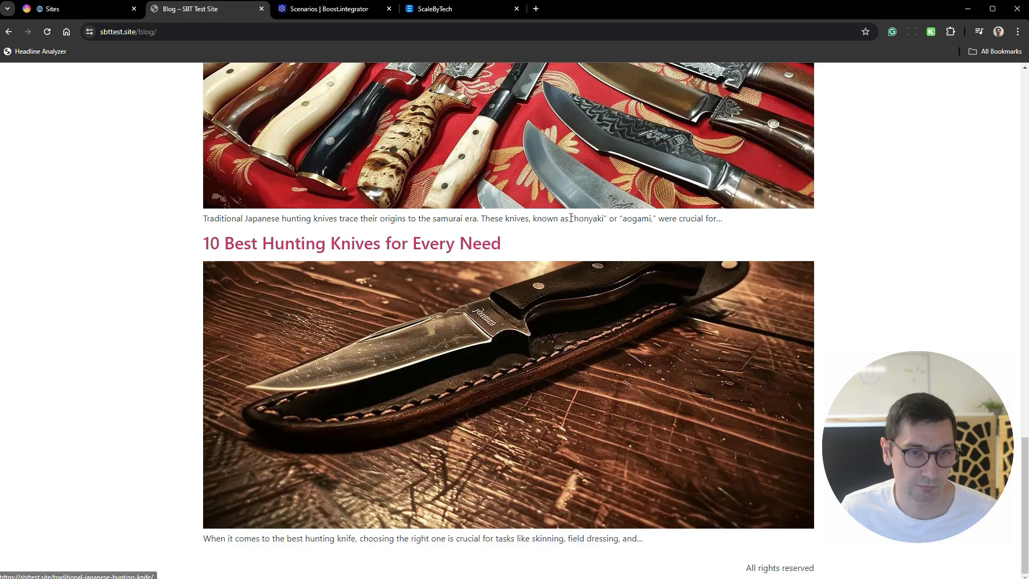
scroll(588, 210, "up", 11)
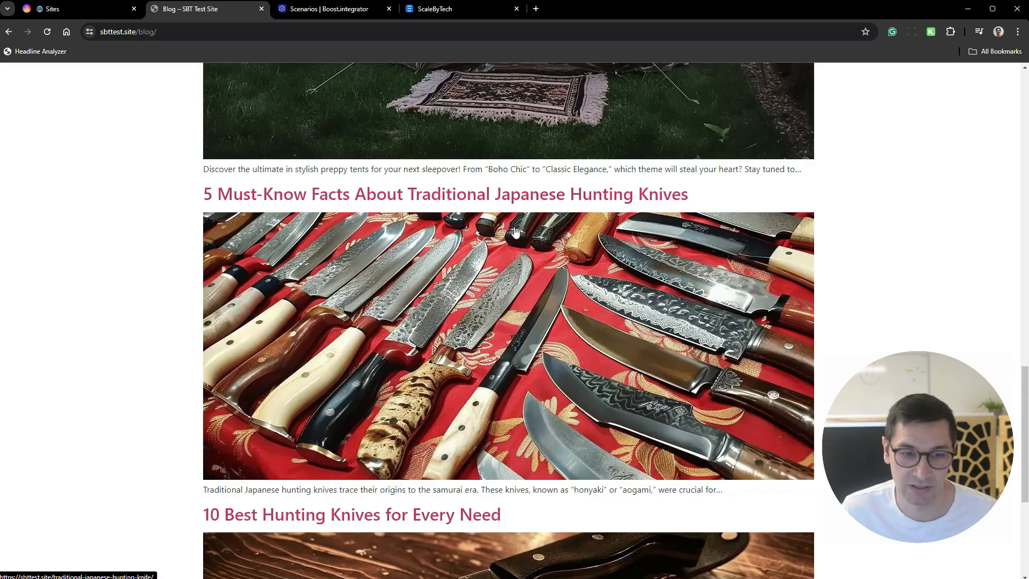
scroll(471, 236, "up", 18)
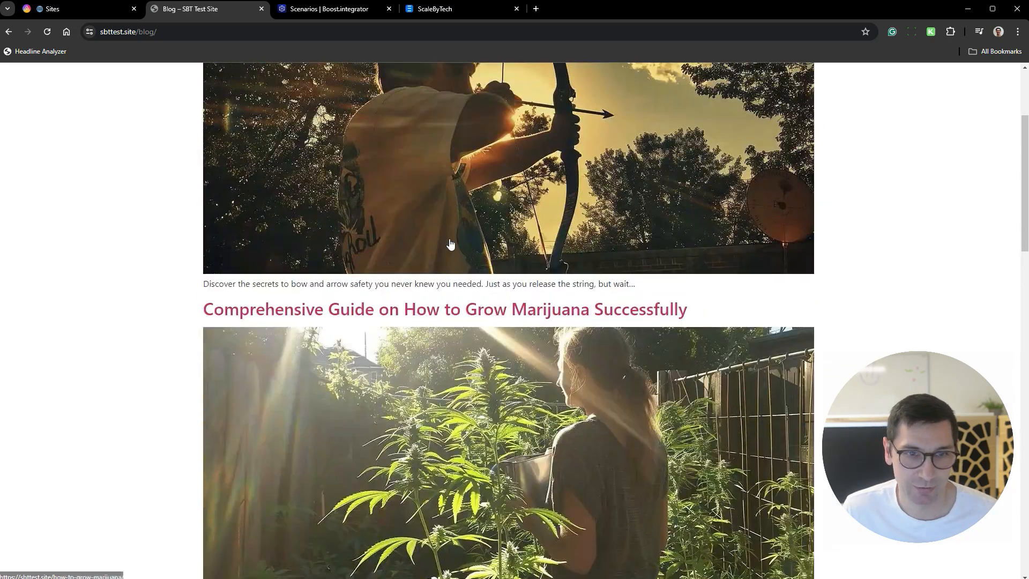
scroll(449, 242, "up", 3)
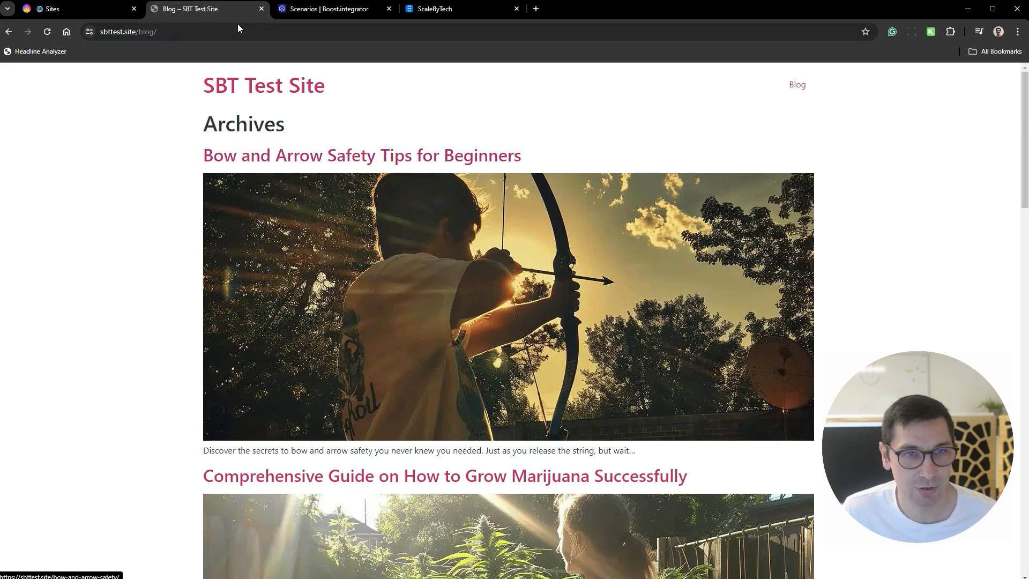
left_click(261, 9)
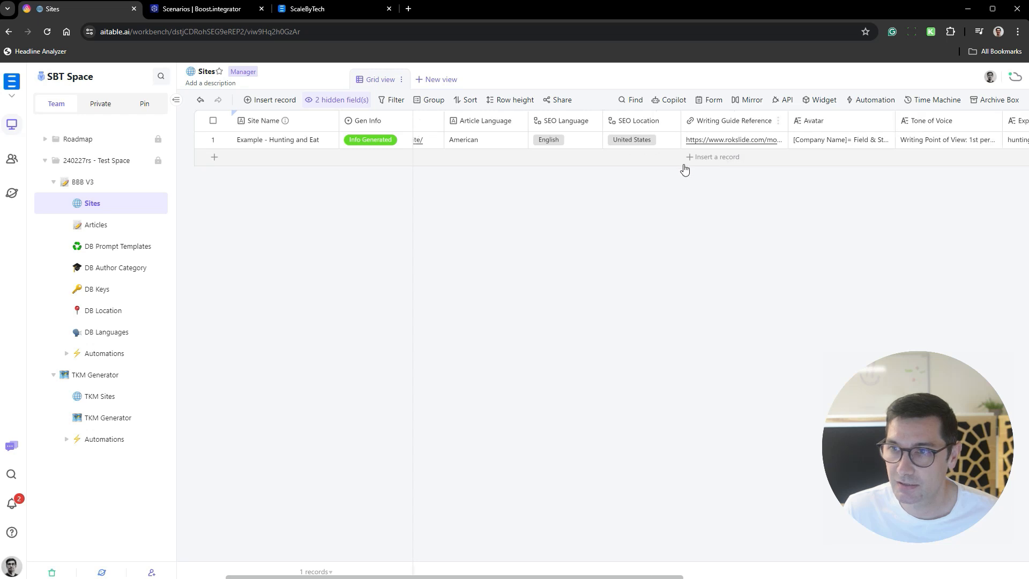
- Duplicate the "Example - Hunting and Eat" record in the Sites datasheet
scroll(684, 167, "right", 3)
scroll(686, 170, "right", 1)
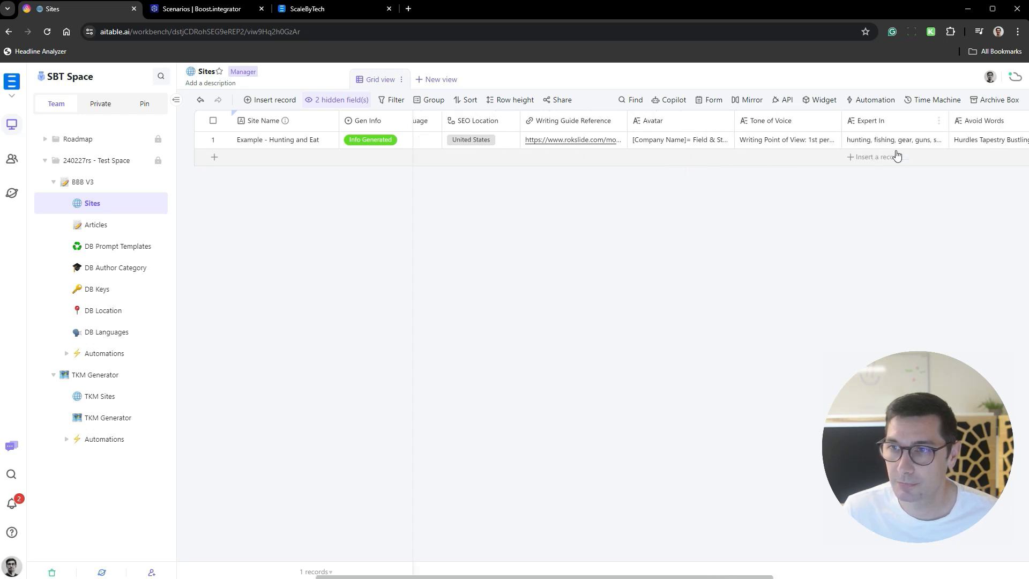
scroll(757, 165, "left", 1)
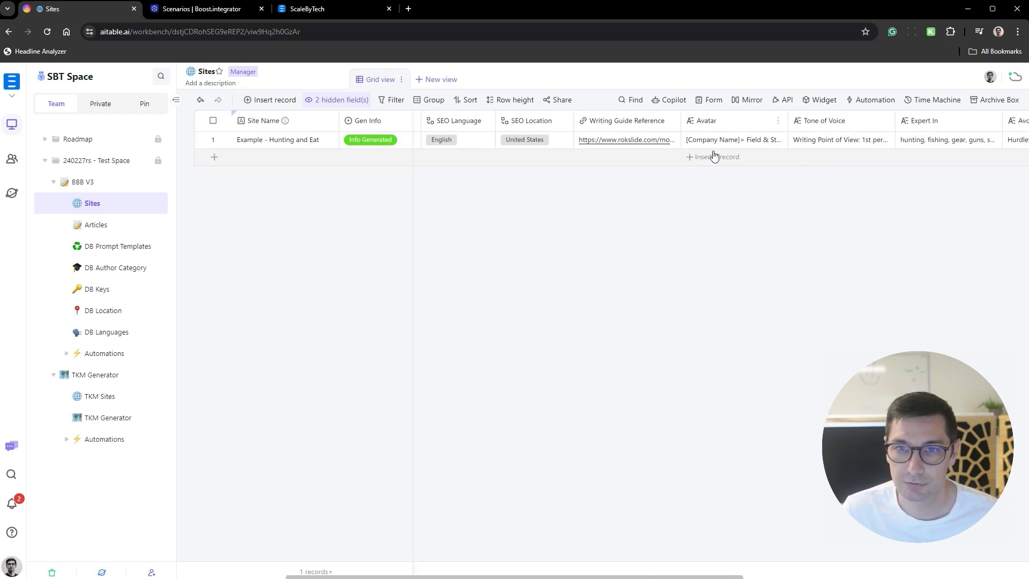
left_click(666, 148)
right_click(438, 139)
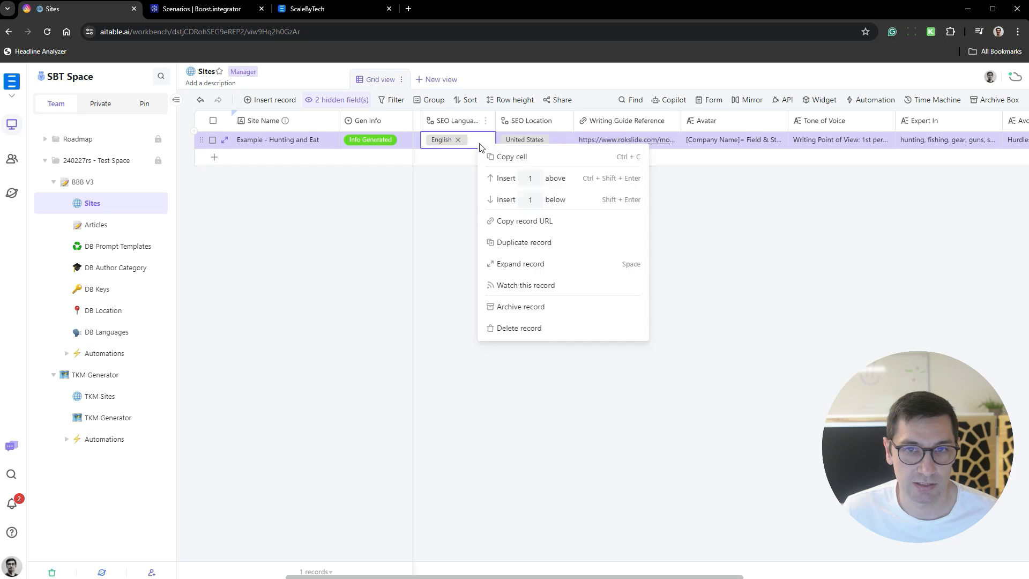
left_click(590, 249)
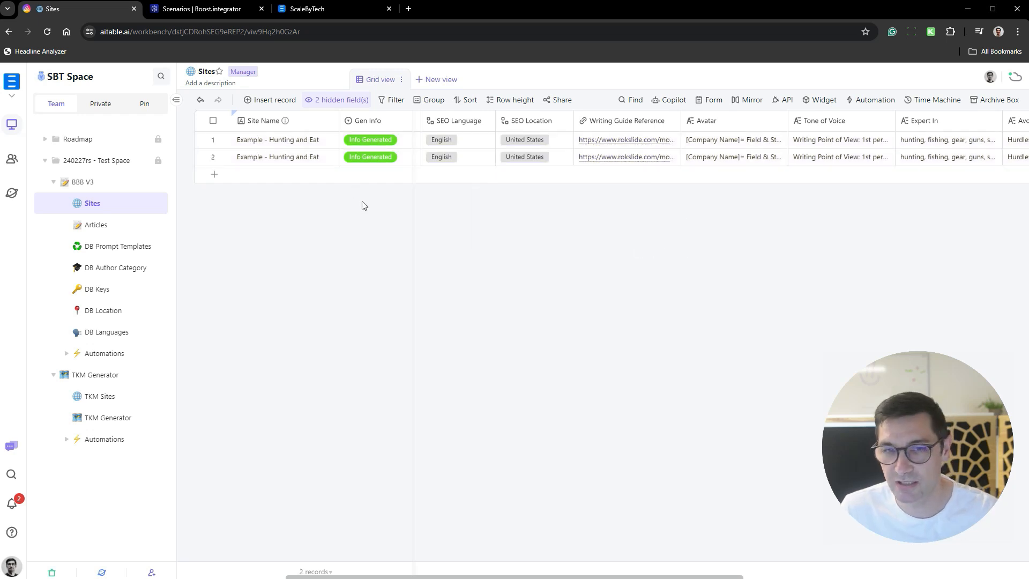
- Clear the Avatar, Tone of Voice and Expert In cells of the duplicated record in row 2
scroll(857, 186, "right", 2)
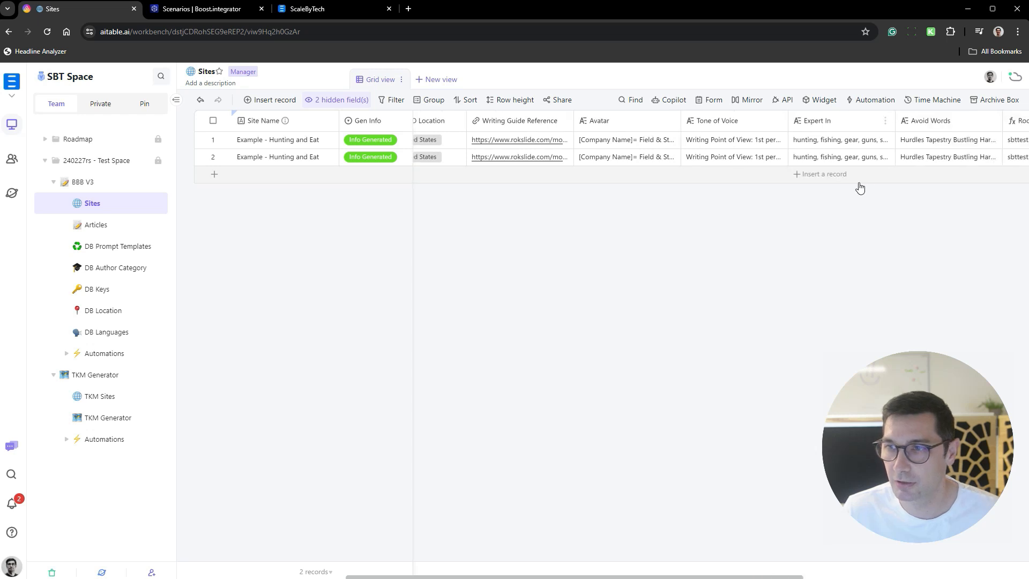
left_click(932, 159)
left_click(812, 216)
left_click_drag(847, 157, 635, 157)
key("Delete")
left_click(691, 190)
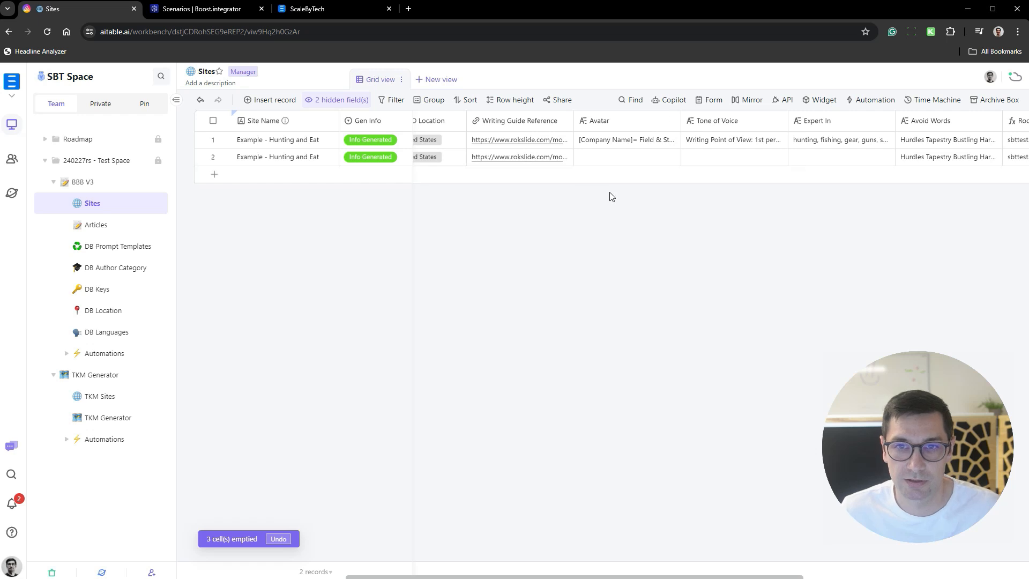
- Rename the duplicated site record in row 2 as "Hunt and Eat"
scroll(611, 195, "left", 5)
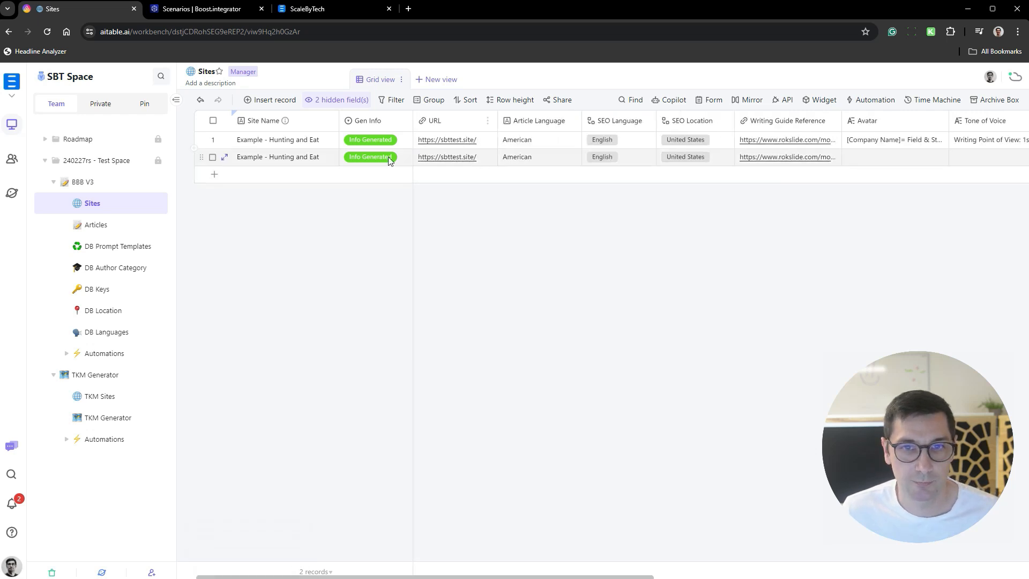
left_click(309, 160)
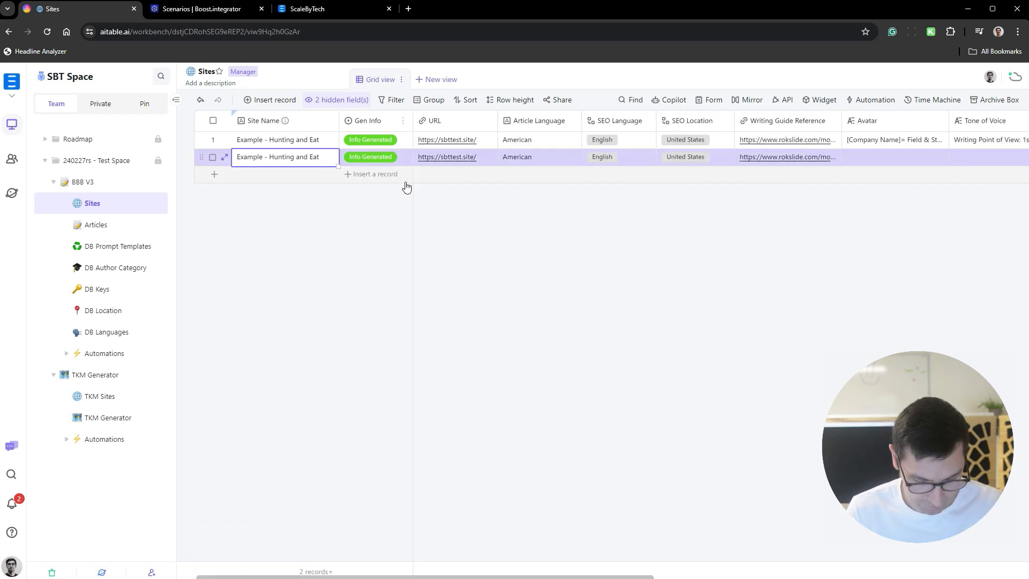
type("Hunt and ea")
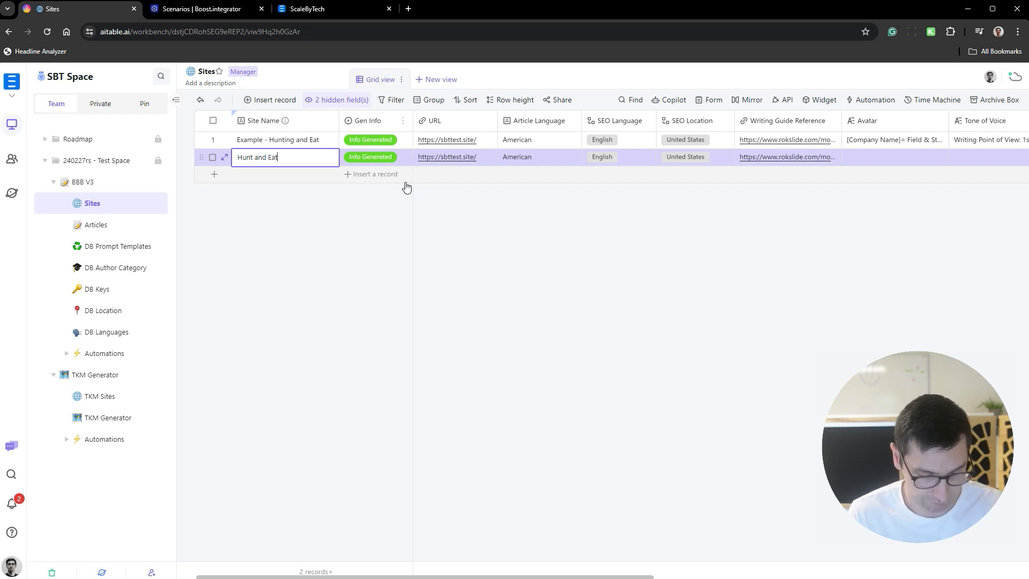
left_click(450, 223)
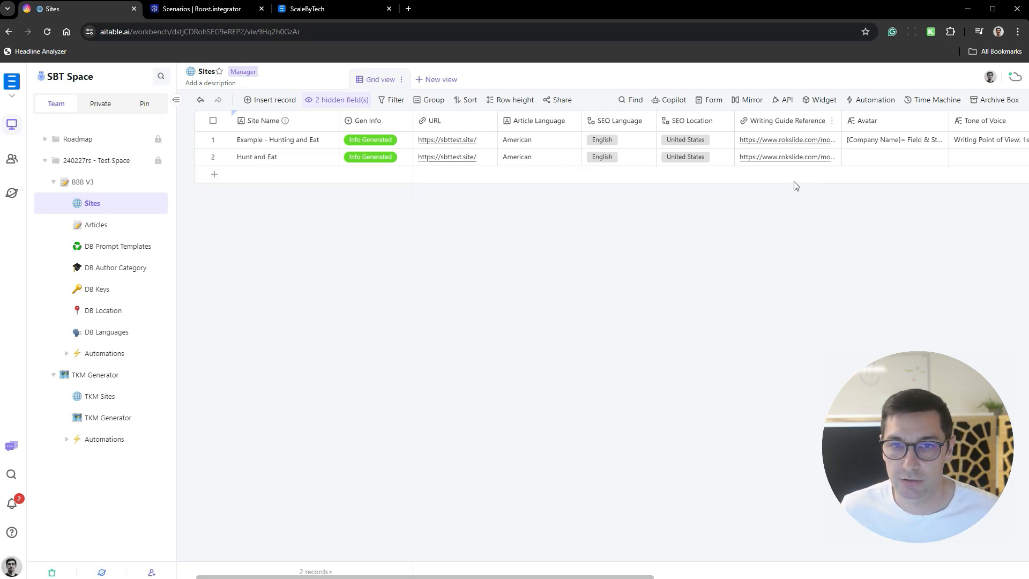
- Copy the Writing Guide Reference link of the "Hunt and Eat" record into its URL cell
left_click(828, 160)
key("ctrl+c")
left_click(489, 160)
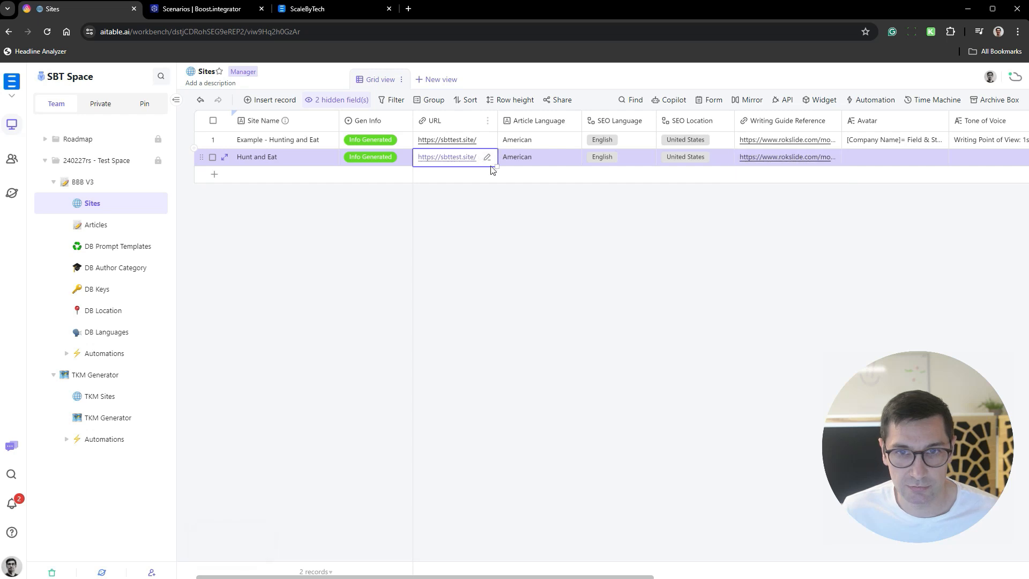
key("ctrl+v")
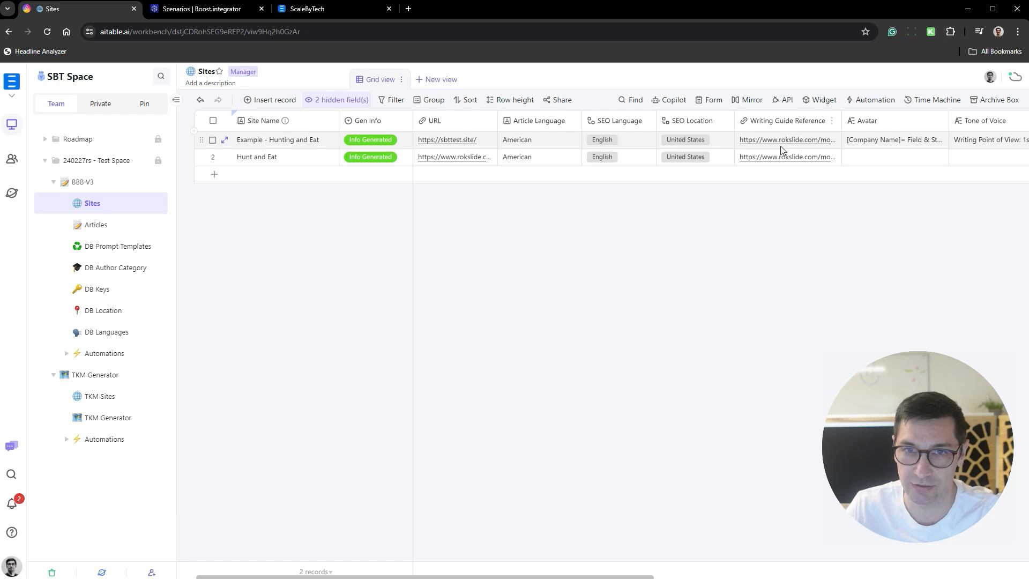
- Set Gen Info of the "Hunt and Eat" record to Generate Info and look over its empty info fields
left_click(409, 156)
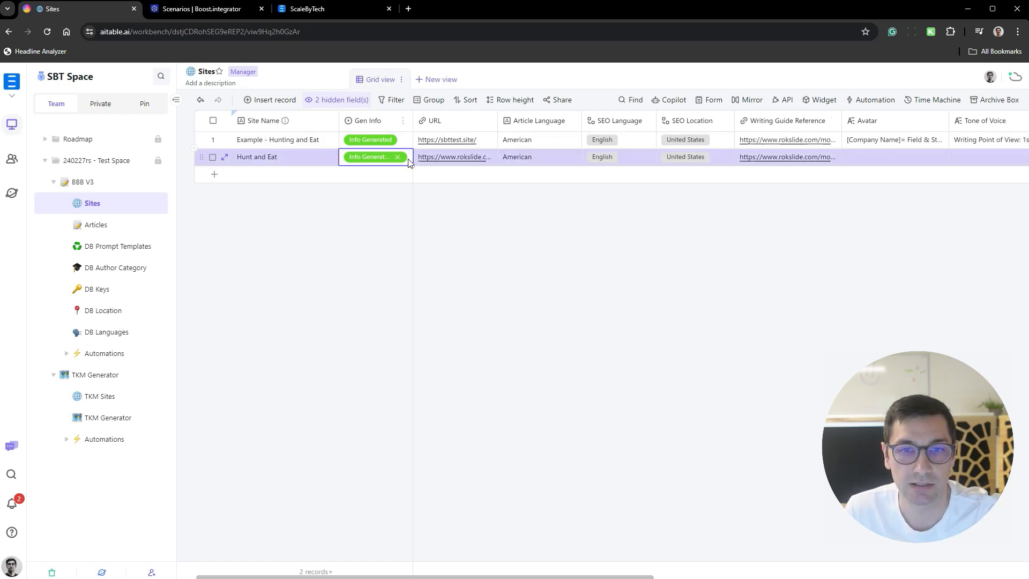
left_click(408, 156)
left_click(423, 200)
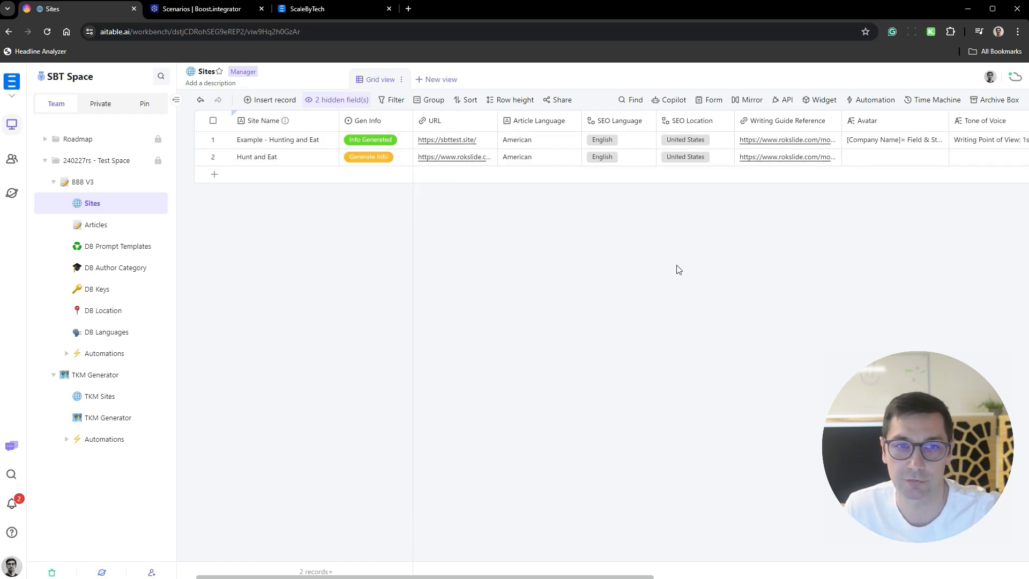
scroll(823, 177, "right", 4)
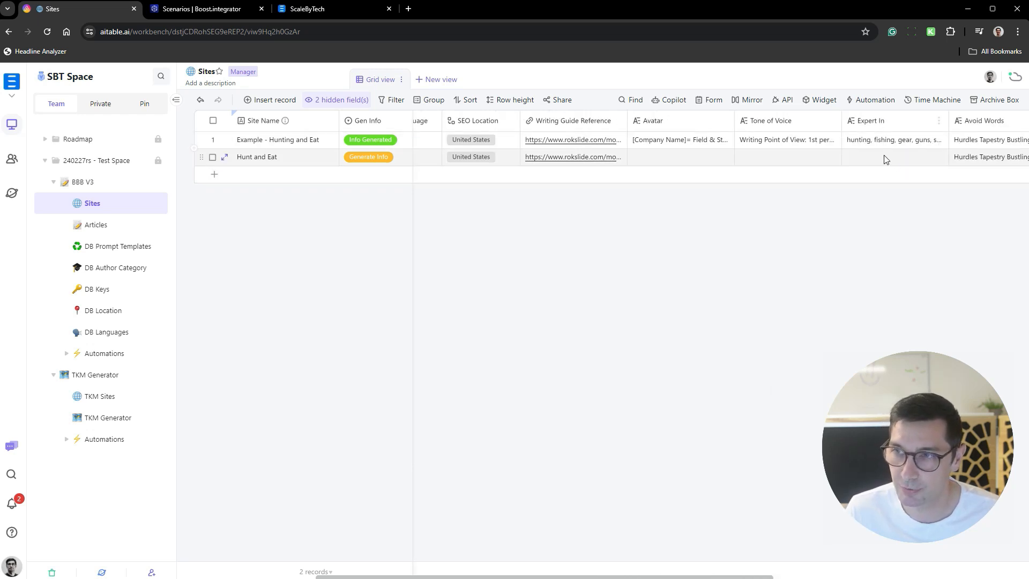
scroll(700, 204, "left", 4)
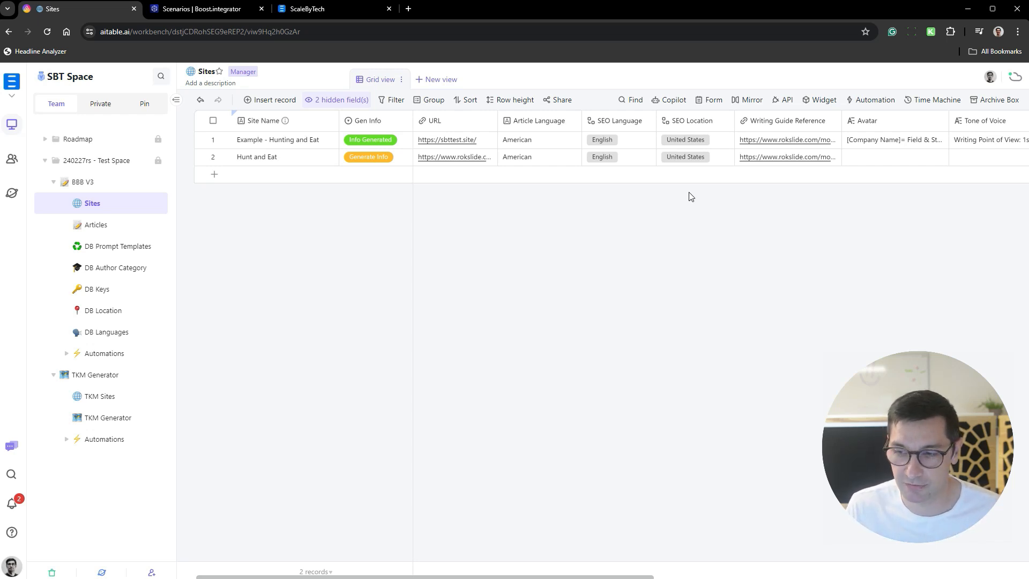
- Clear the Gen Info value of the "Hunt and Eat" record and expand the BBB V3 Automations folder
left_click(396, 159)
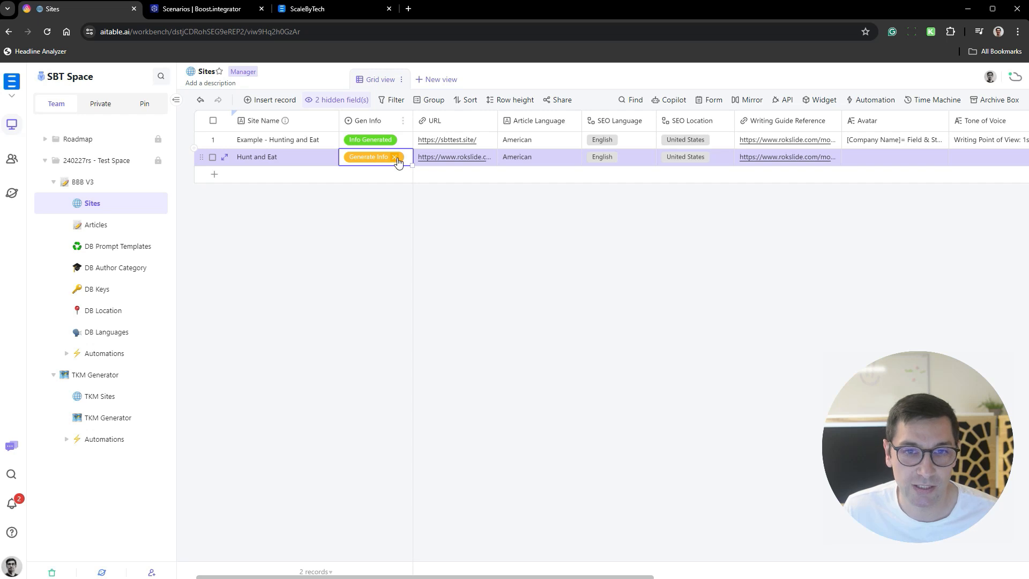
left_click(395, 157)
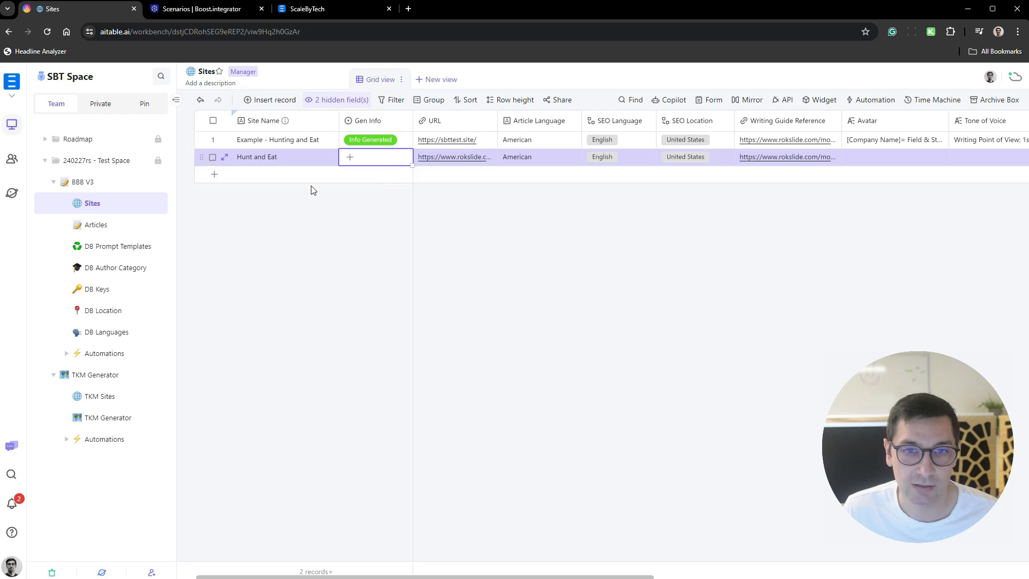
left_click(70, 355)
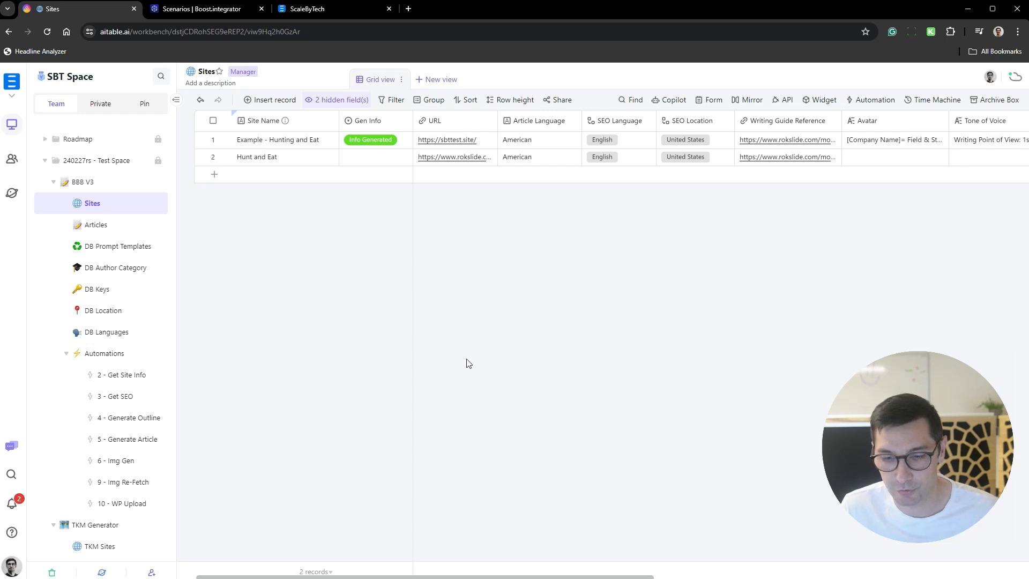
- Switch to Boost.integrator and open BBB V3 scenarios 02, 03, 04, 05, 06, 09 and 10 in separate browser tabs
left_click(223, 10)
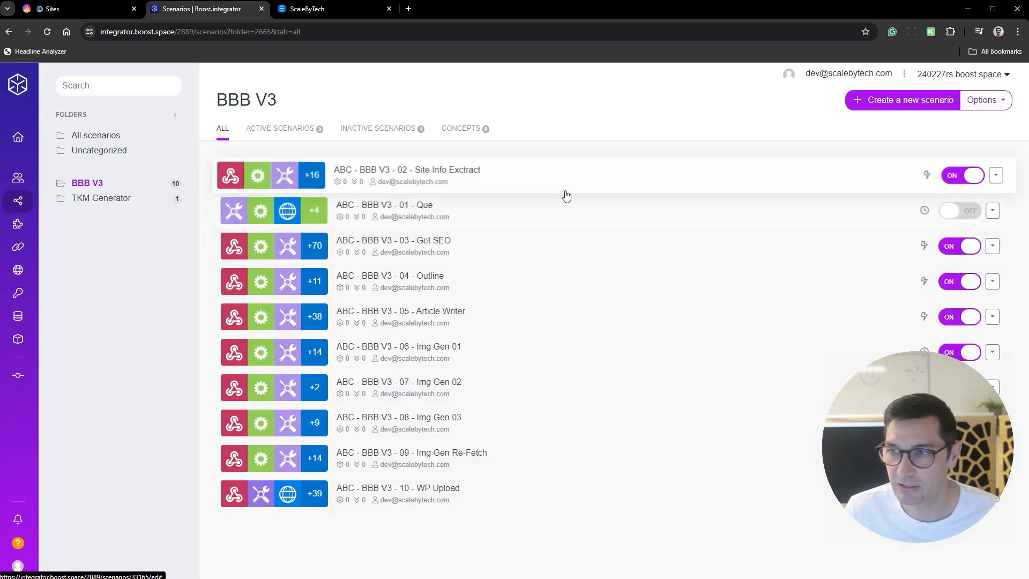
middle_click(529, 179)
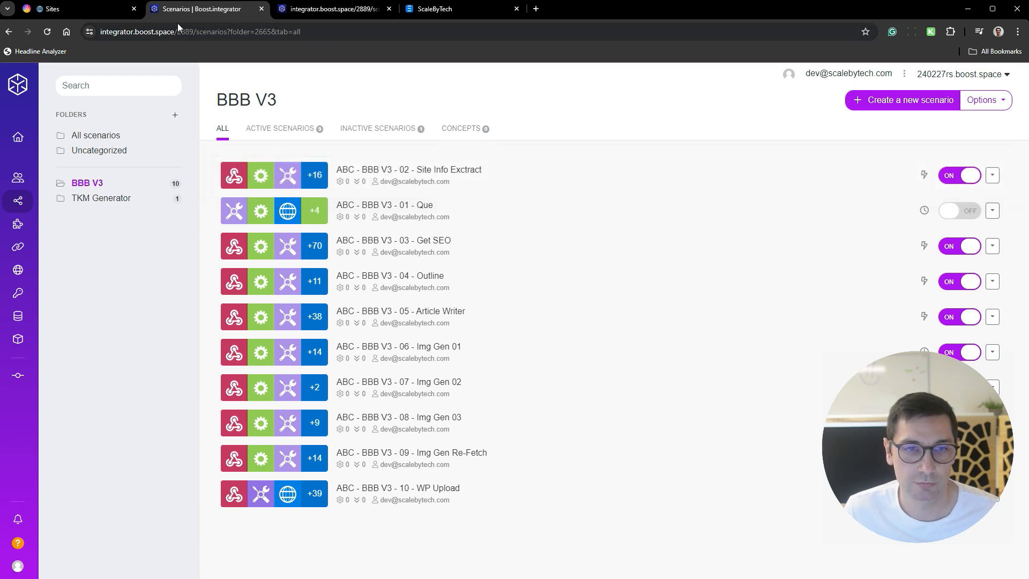
left_click(62, 9)
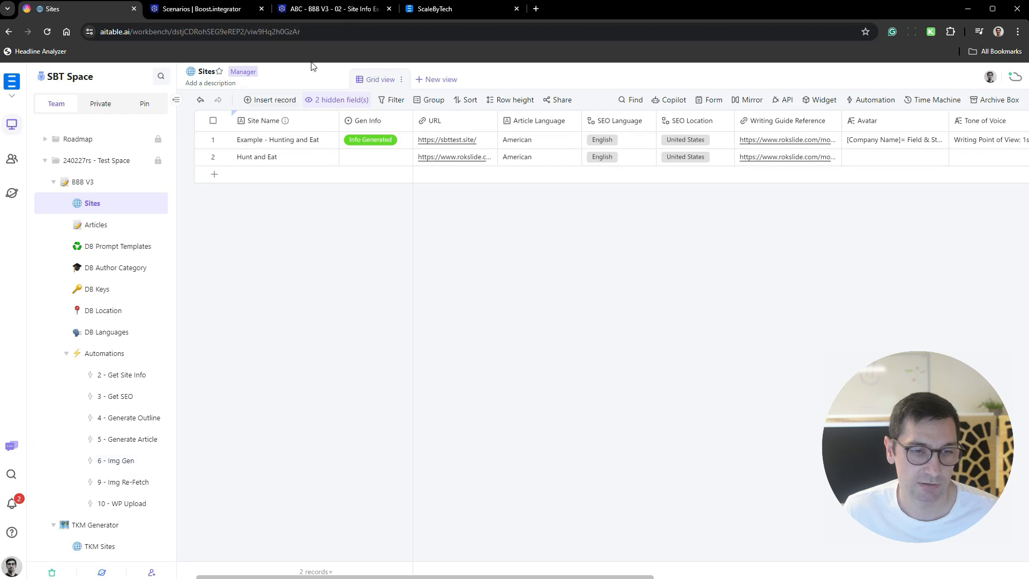
left_click(246, 9)
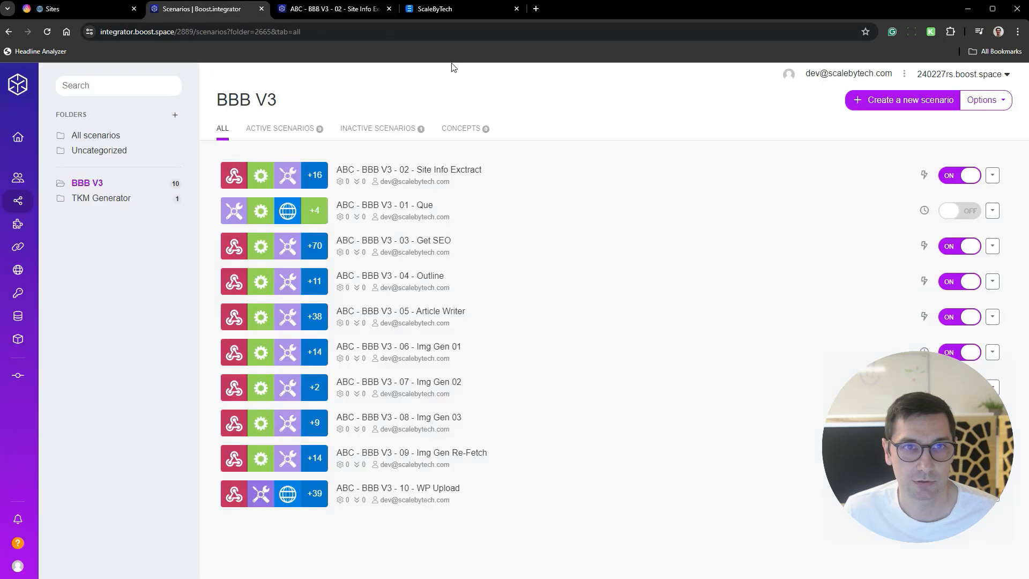
middle_click(517, 244)
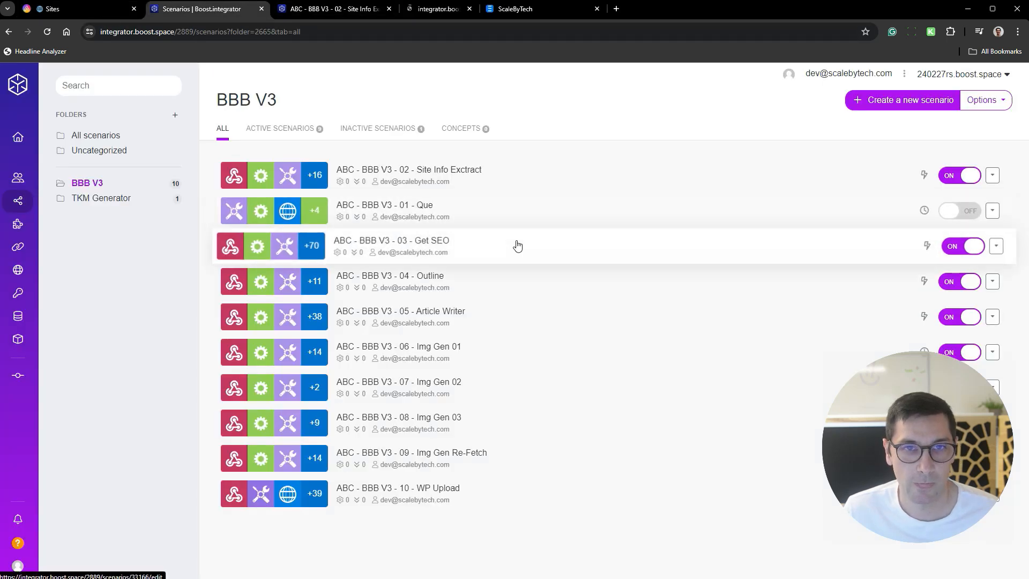
middle_click(515, 291)
middle_click(517, 323)
middle_click(511, 353)
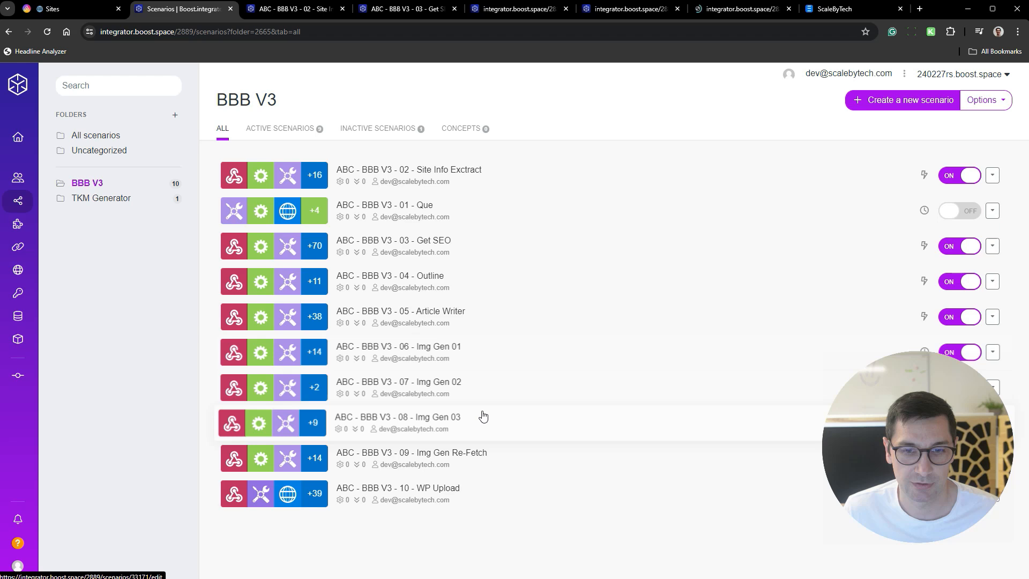
middle_click(499, 457)
middle_click(514, 489)
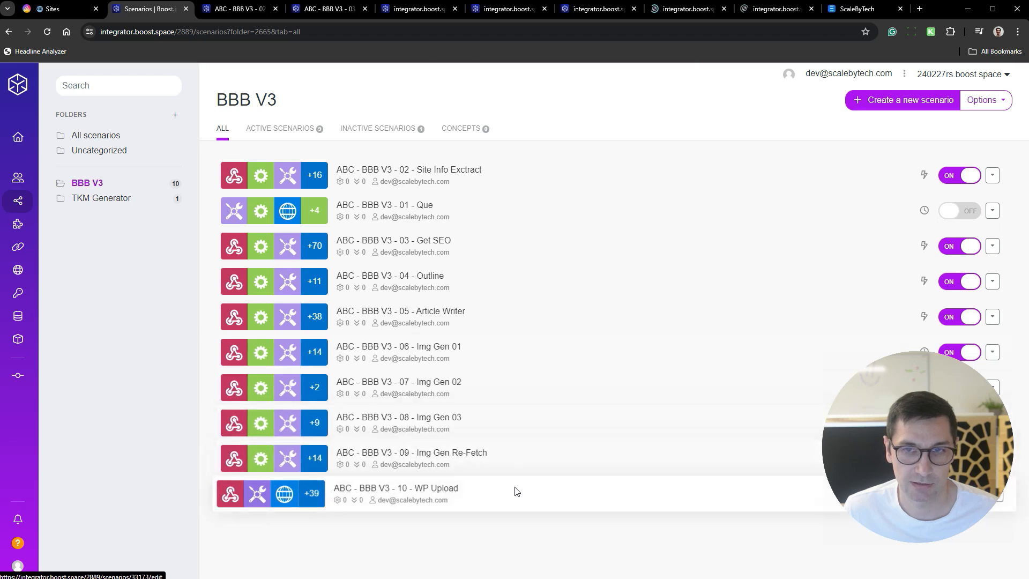
- Copy the webhook address from the "ABC - BBB V3 - 02 - Site Info Exctract" scenario and close that scenario
left_click(239, 9)
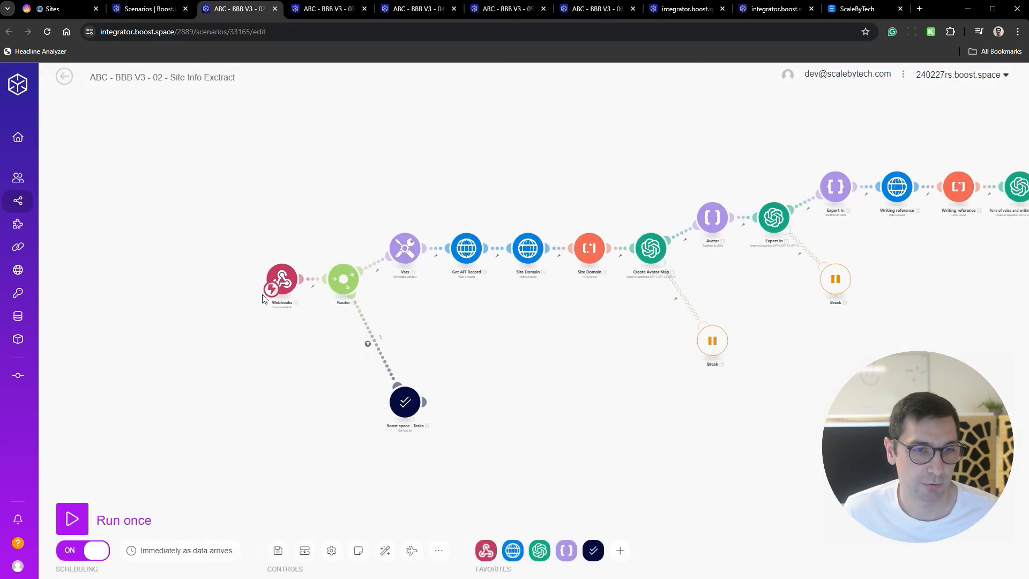
left_click(280, 279)
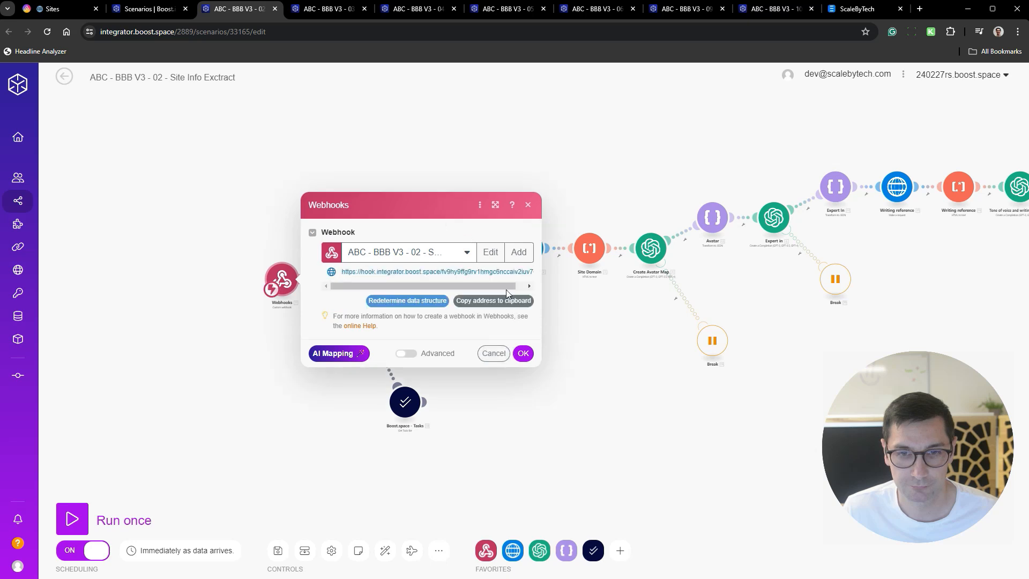
left_click(504, 299)
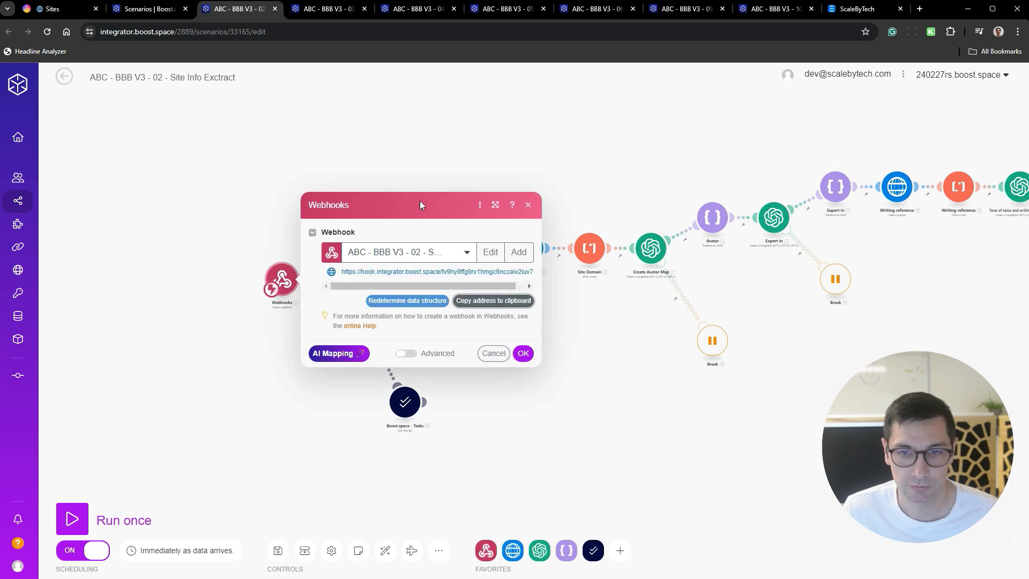
left_click(276, 9)
- Switch to AITable, save the copied webhook address as the request address in the "2 - Get Site Info" web request action, and enable the automation
left_click(82, 7)
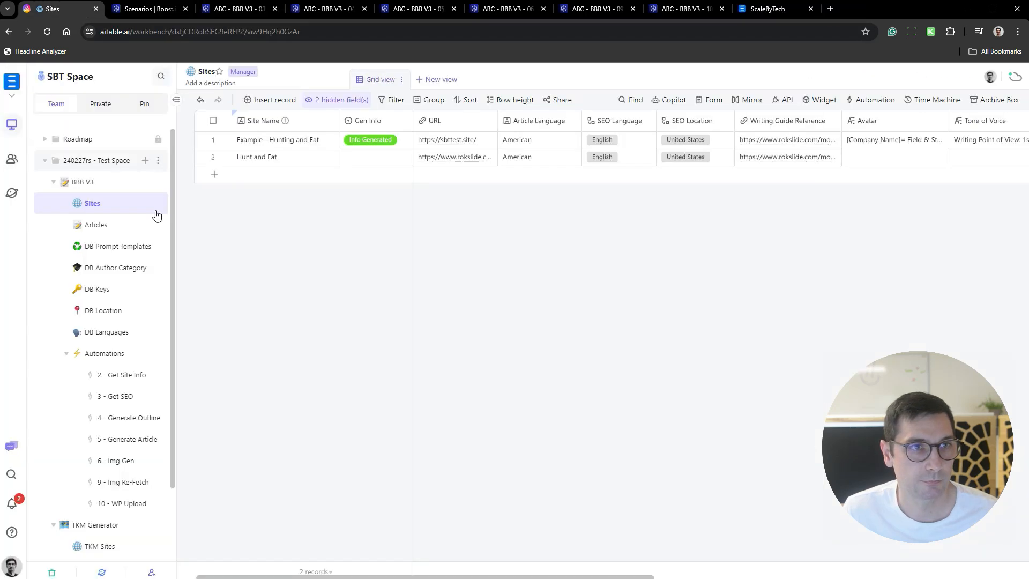
left_click(116, 380)
left_click(879, 271)
key("ctrl+a")
key("ctrl+v")
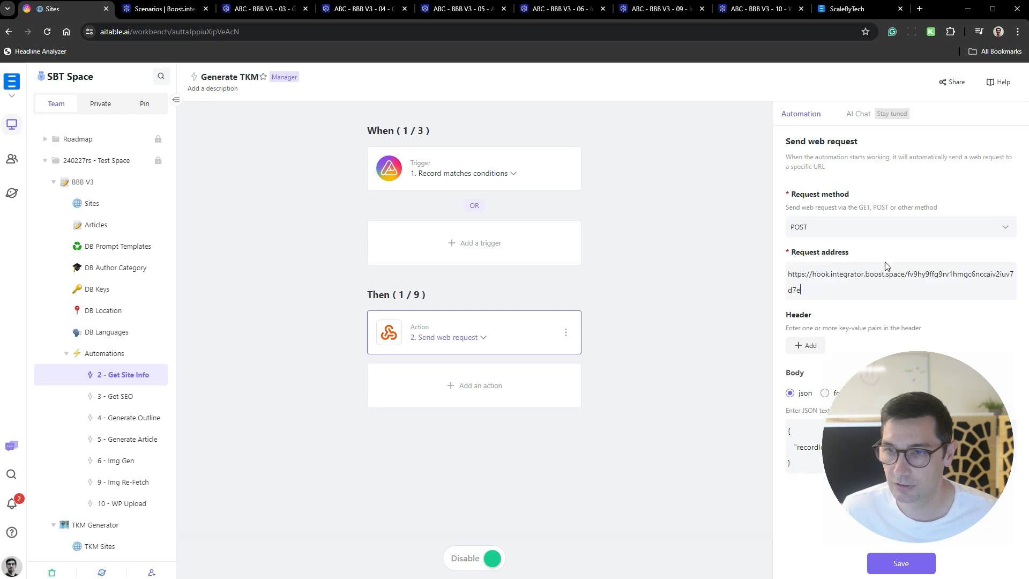
left_click(512, 329)
left_click(925, 286)
key("ctrl+a")
key("ctrl+v")
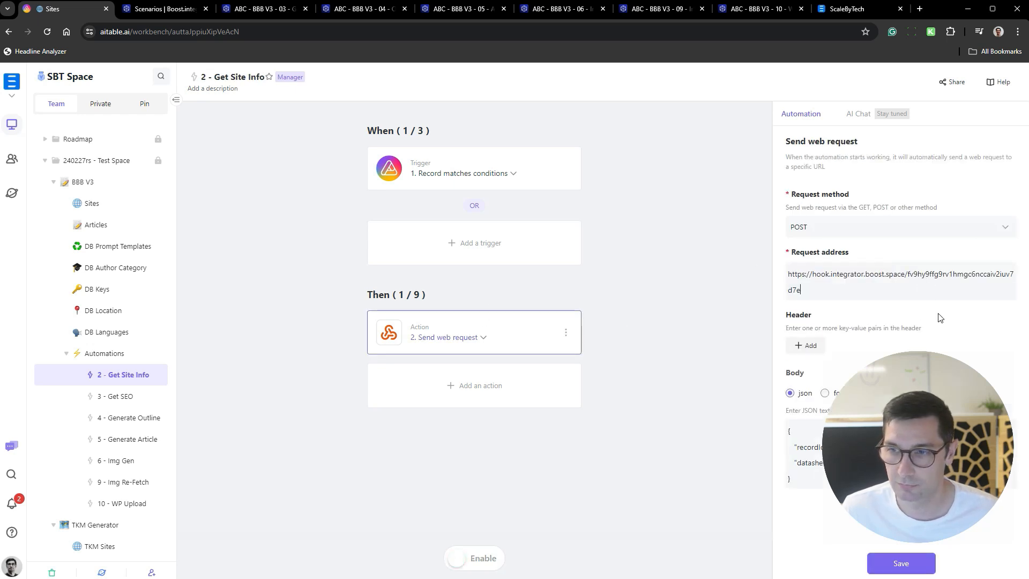
left_click(901, 563)
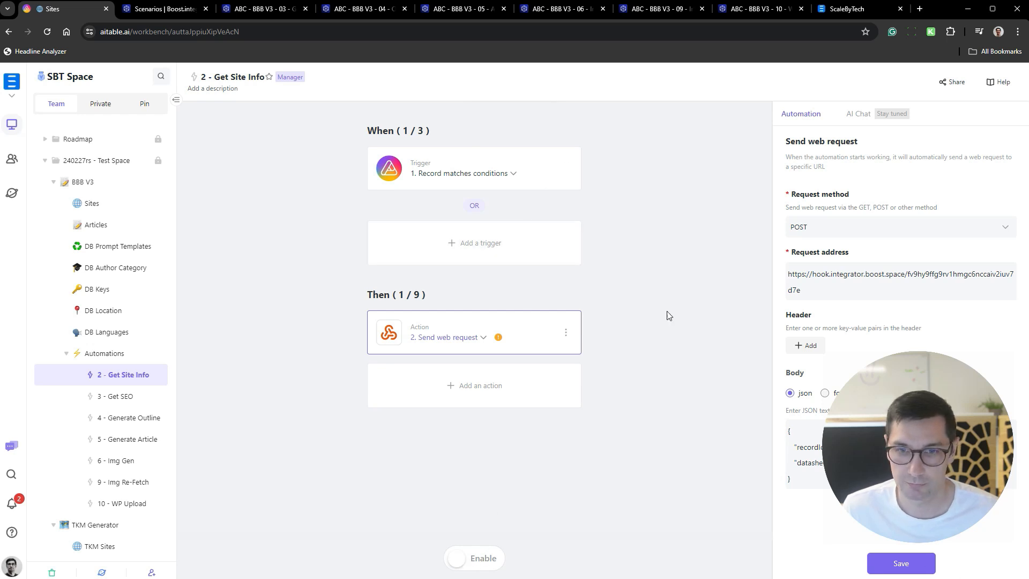
left_click(892, 564)
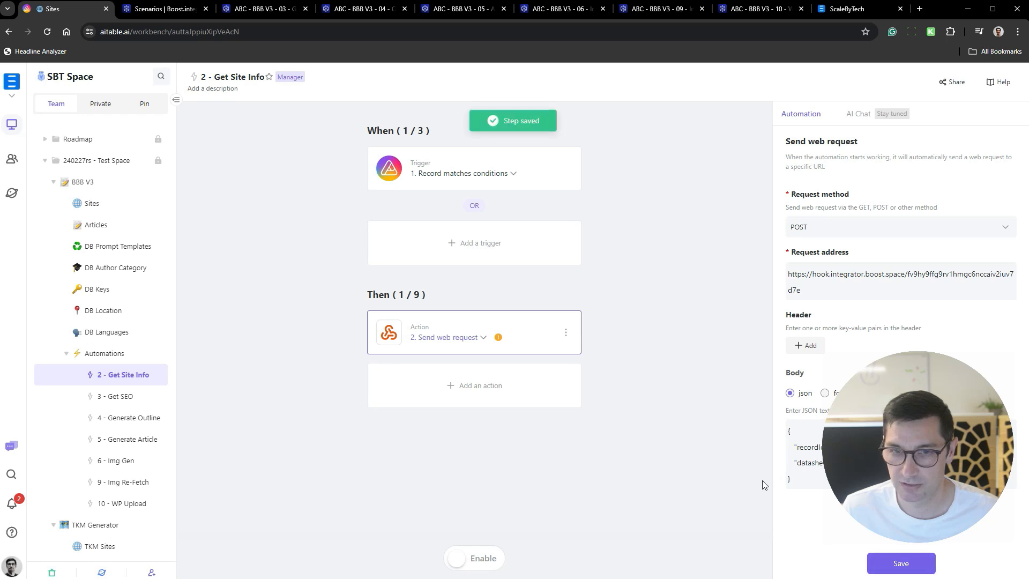
left_click(484, 558)
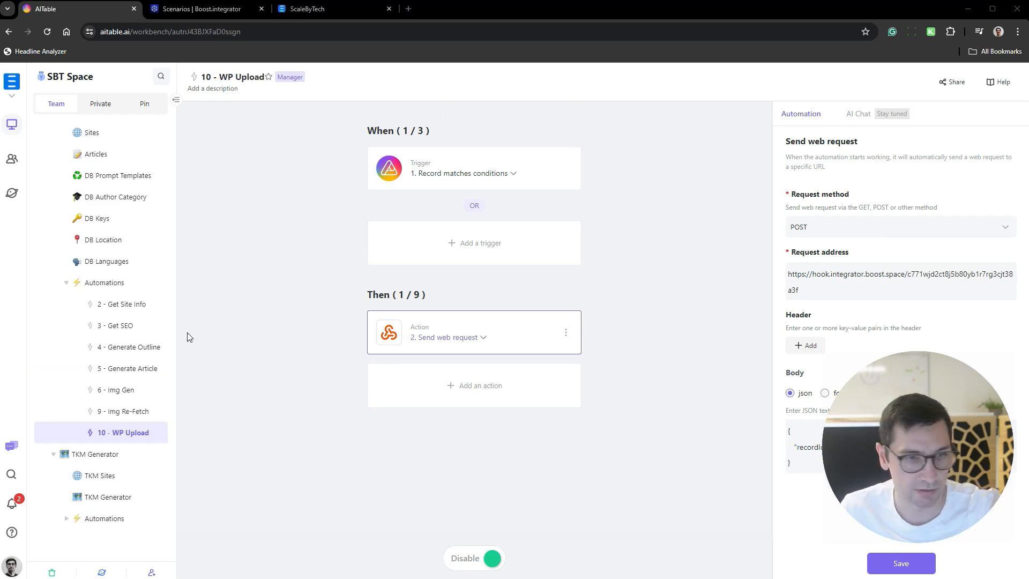
- In the TKM Generator datasheet, copy the T2 keywords of the "hunting licenses" group from "texas hunting licenses" through "wv hunting licenses"
left_click(66, 283)
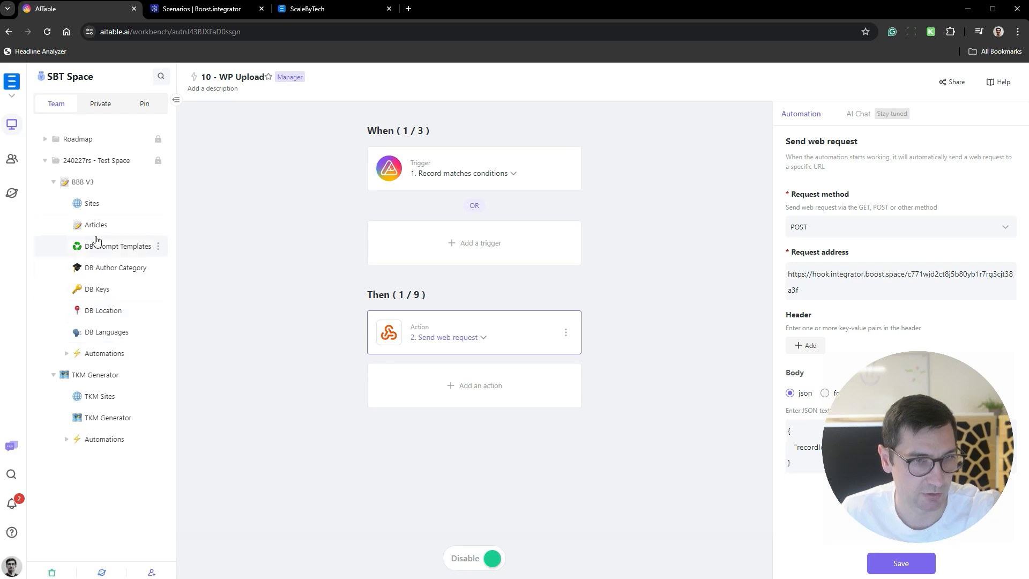
left_click(145, 225)
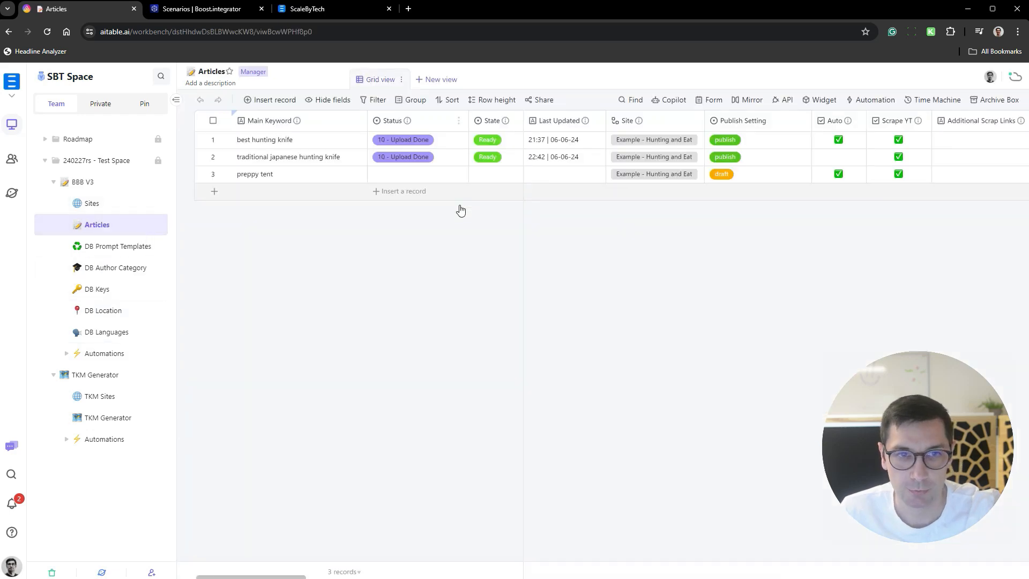
left_click(114, 421)
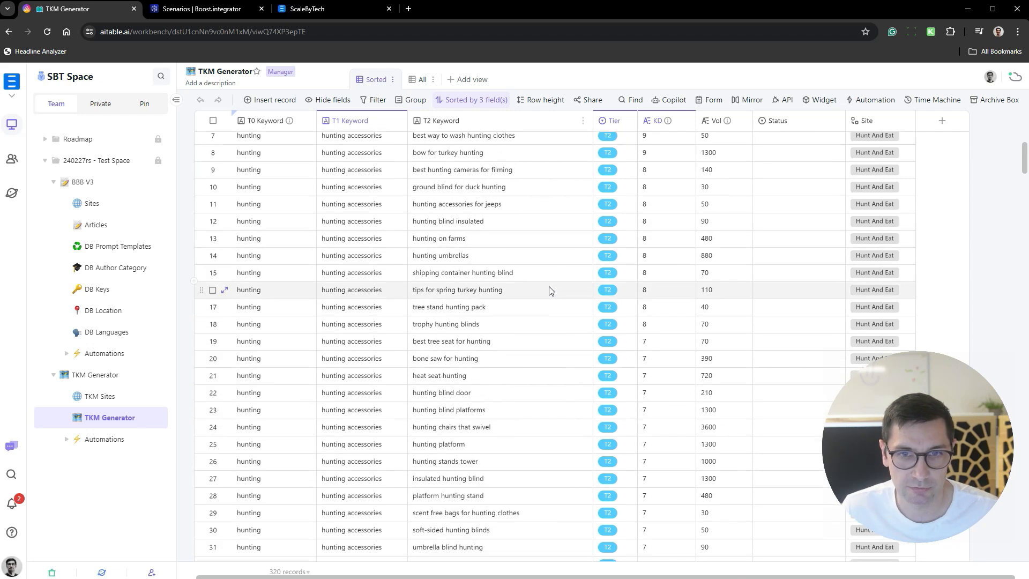
scroll(537, 284, "down", 15)
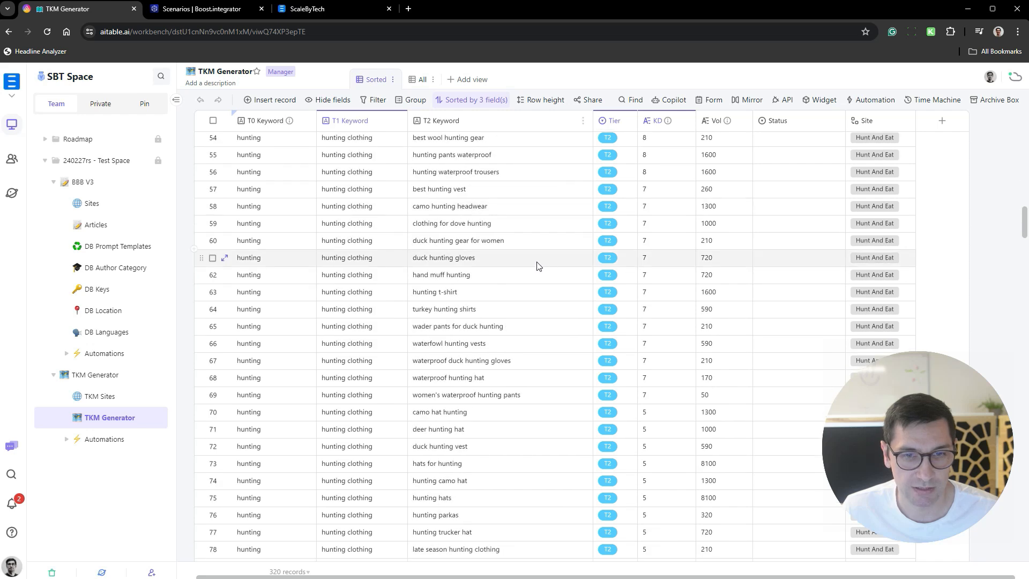
scroll(541, 263, "down", 8)
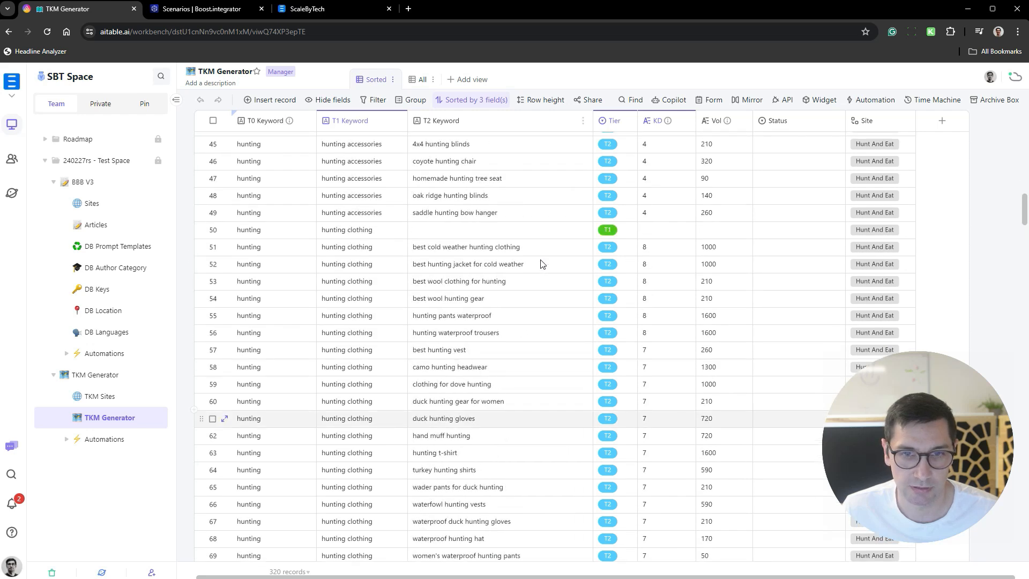
scroll(547, 264, "down", 8)
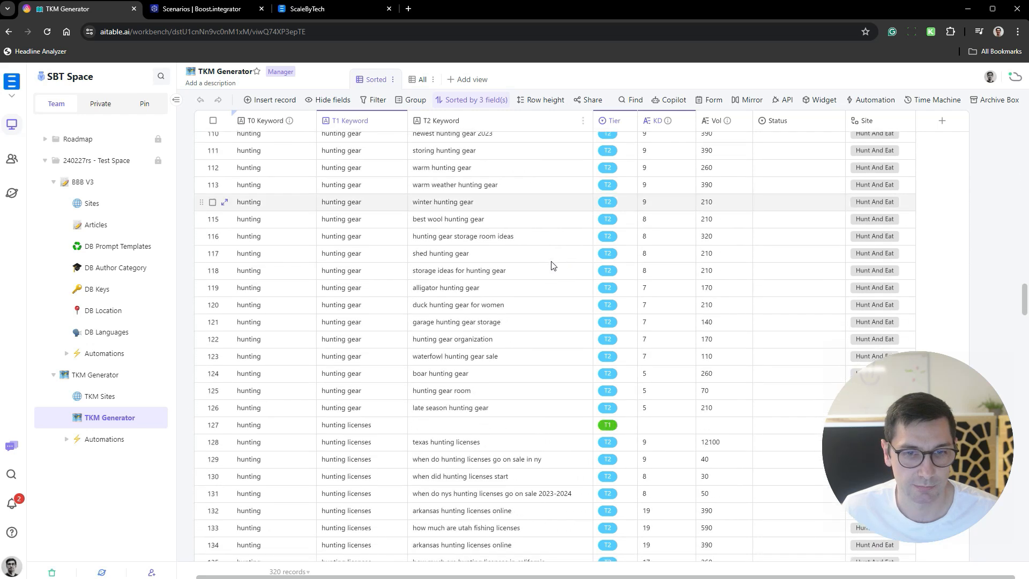
scroll(554, 266, "down", 3)
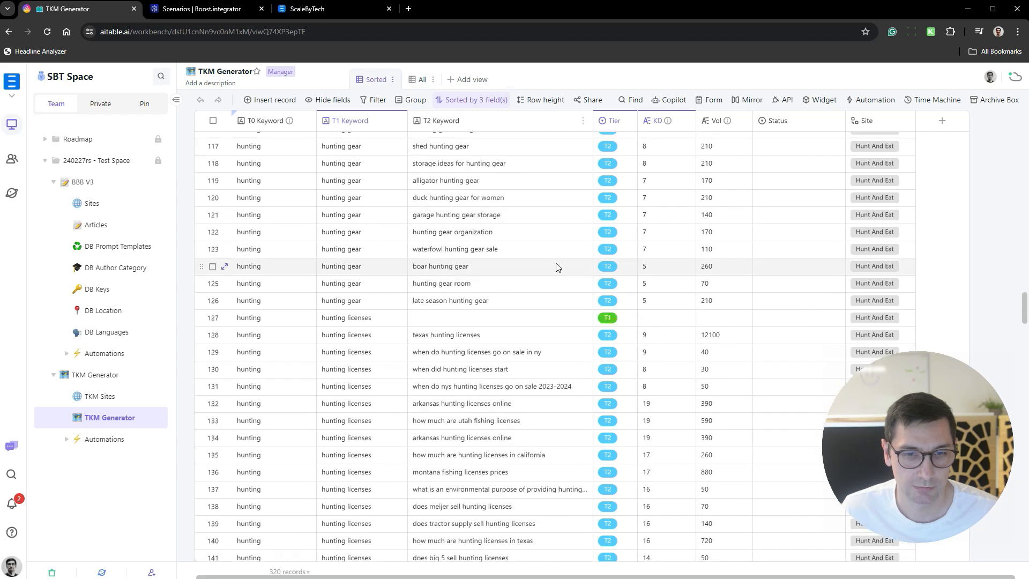
scroll(554, 266, "down", 1)
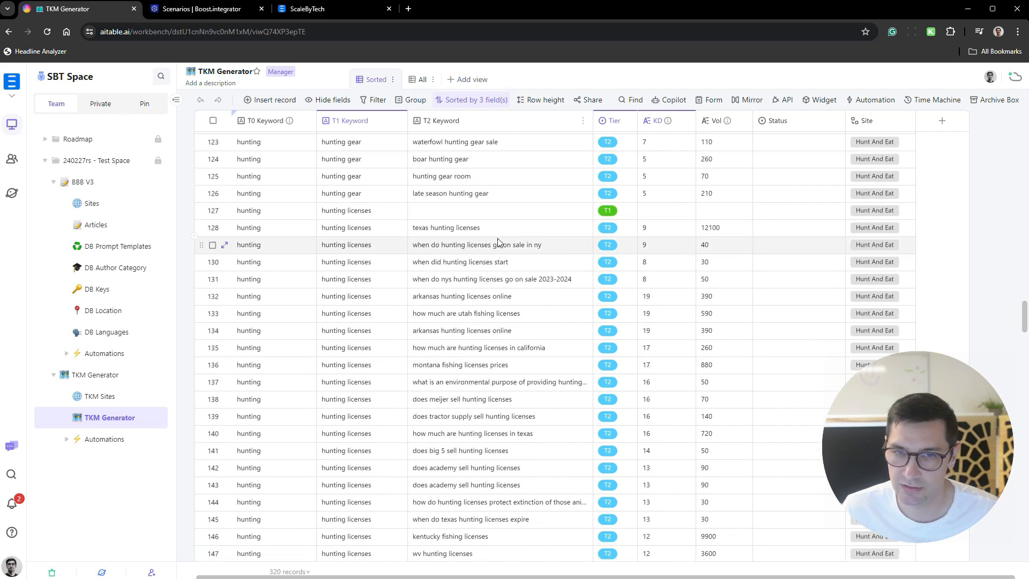
left_click_drag(501, 236, 500, 287)
scroll(512, 246, "down", 5)
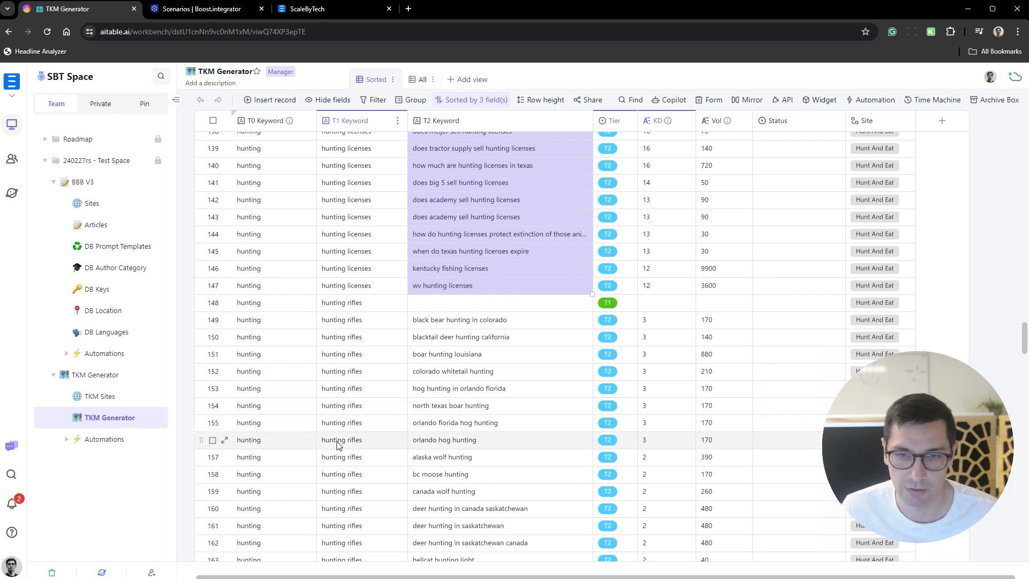
scroll(469, 352, "up", 5)
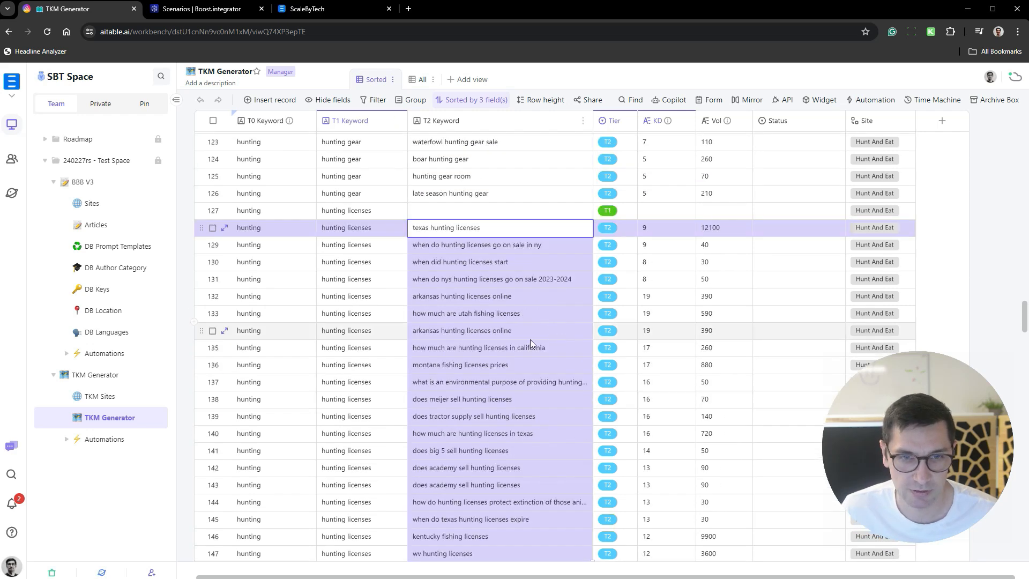
key("ctrl+c")
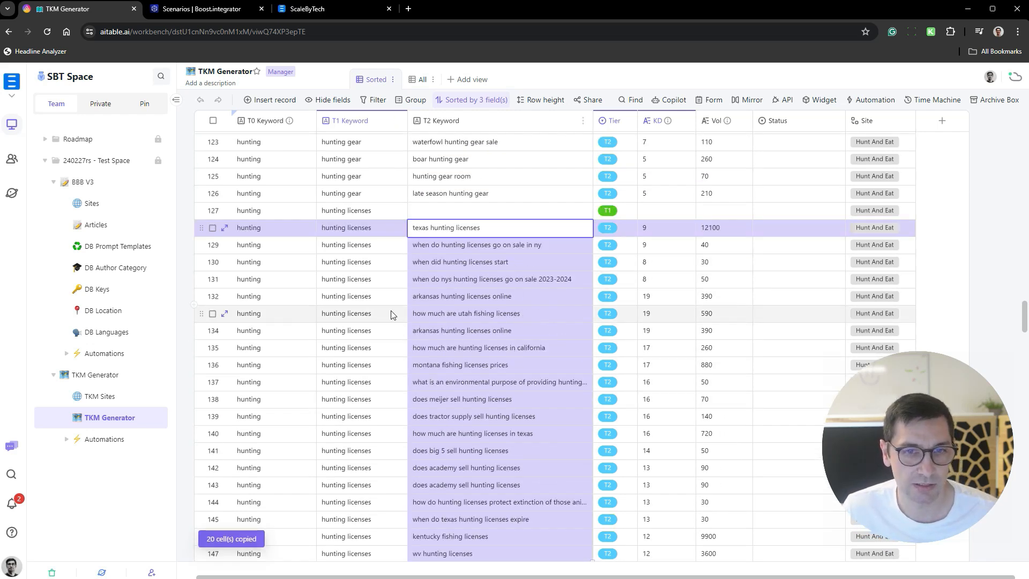
- In the Articles datasheet, delete the "best hunting knife" record and paste the copied keywords as new records in the Main Keyword field
left_click(96, 225)
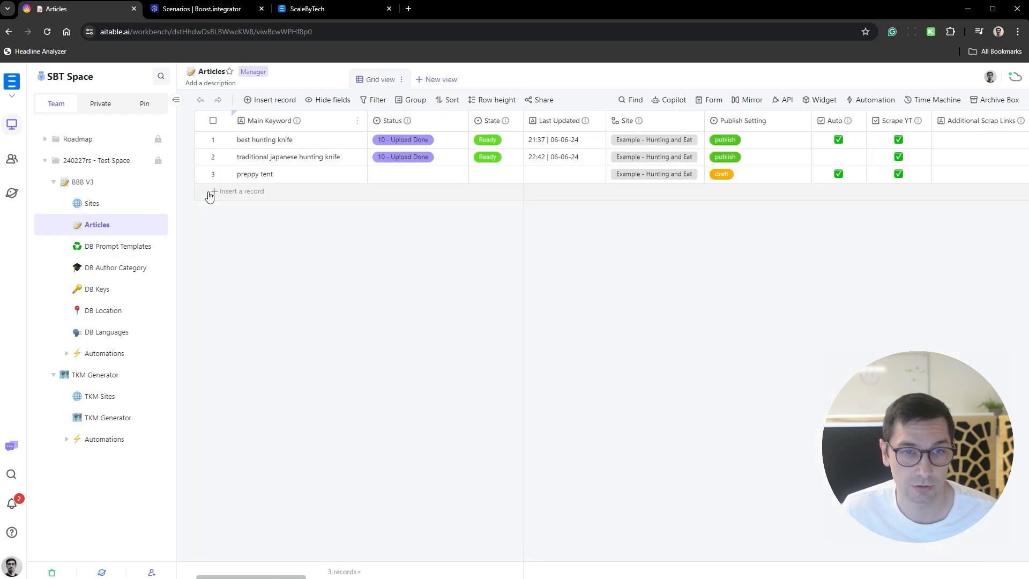
right_click(295, 147)
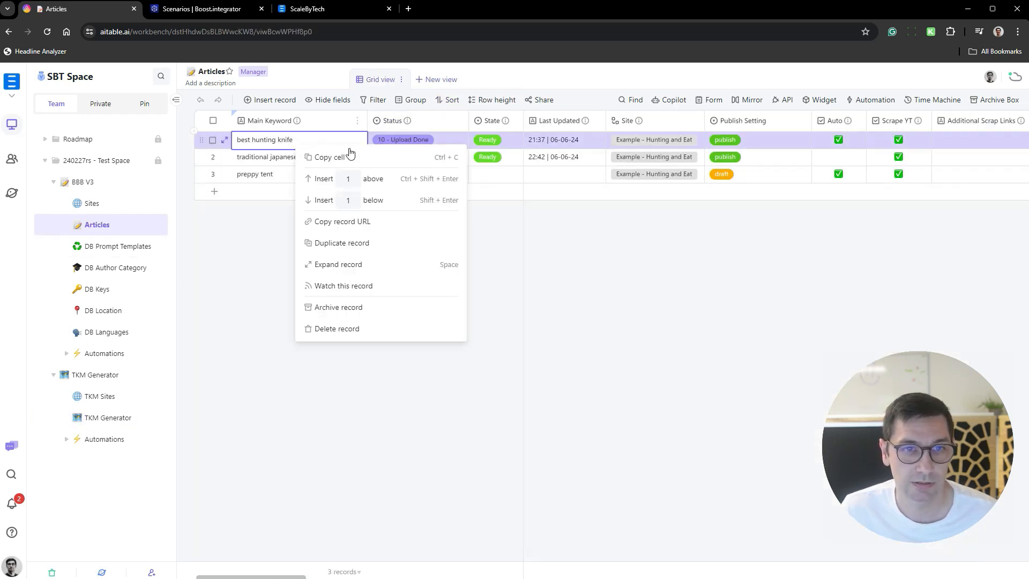
left_click(351, 327)
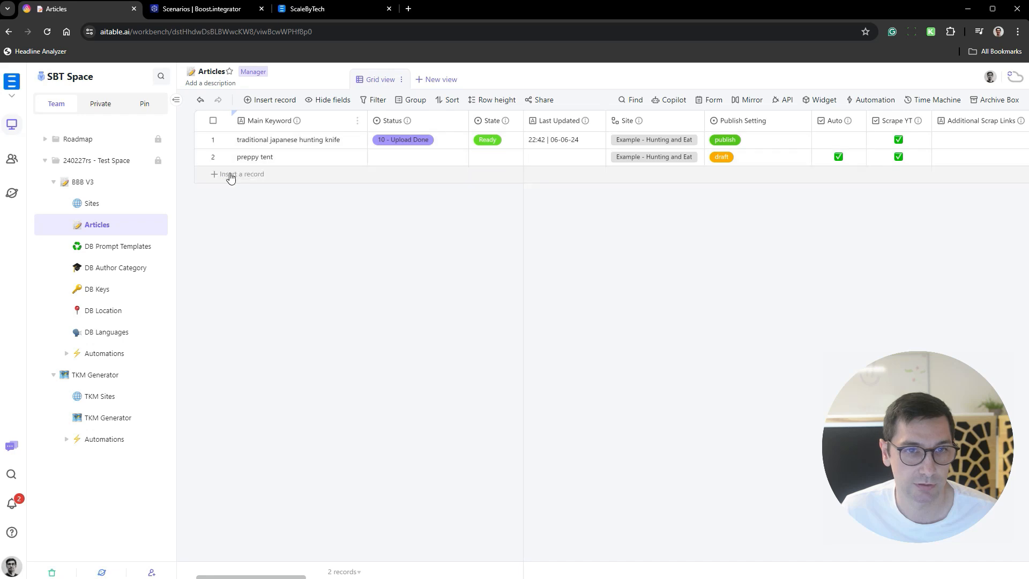
left_click(301, 181)
key("ctrl+v")
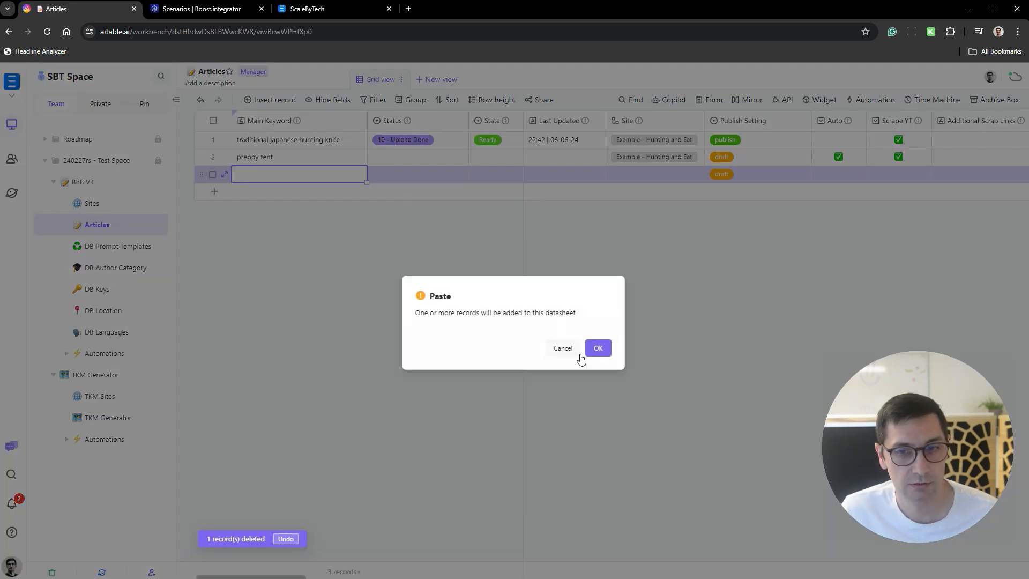
left_click(596, 348)
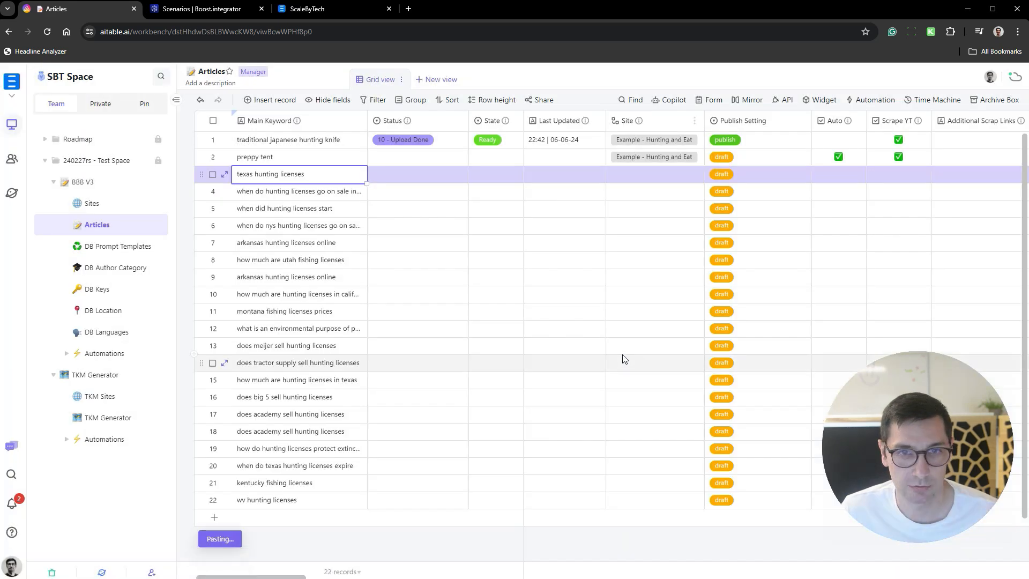
- Remove the linked site from the "preppy tent" and "traditional japanese hunting knife" article records
left_click(699, 159)
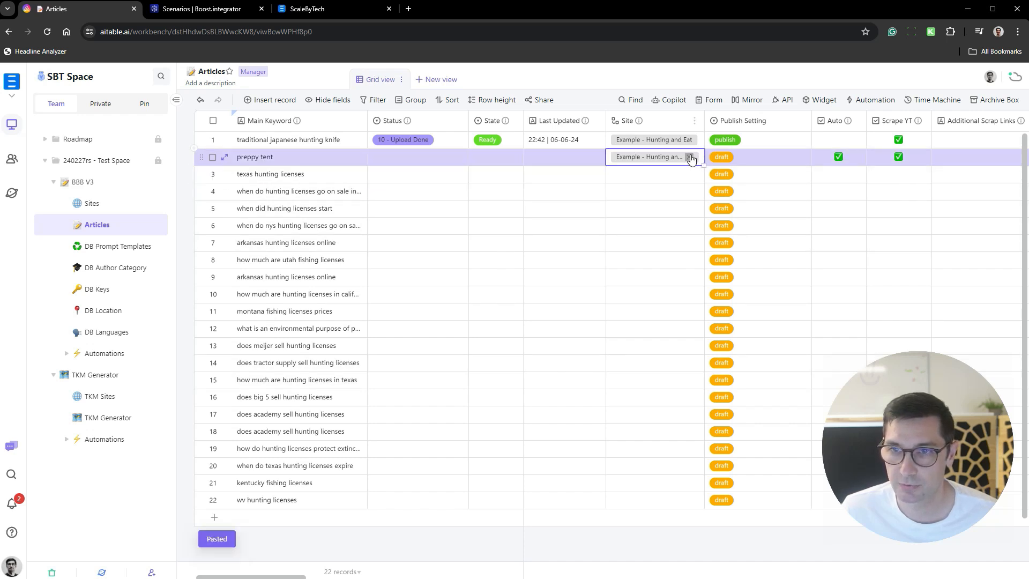
left_click(691, 157)
left_click(688, 140)
left_click(690, 139)
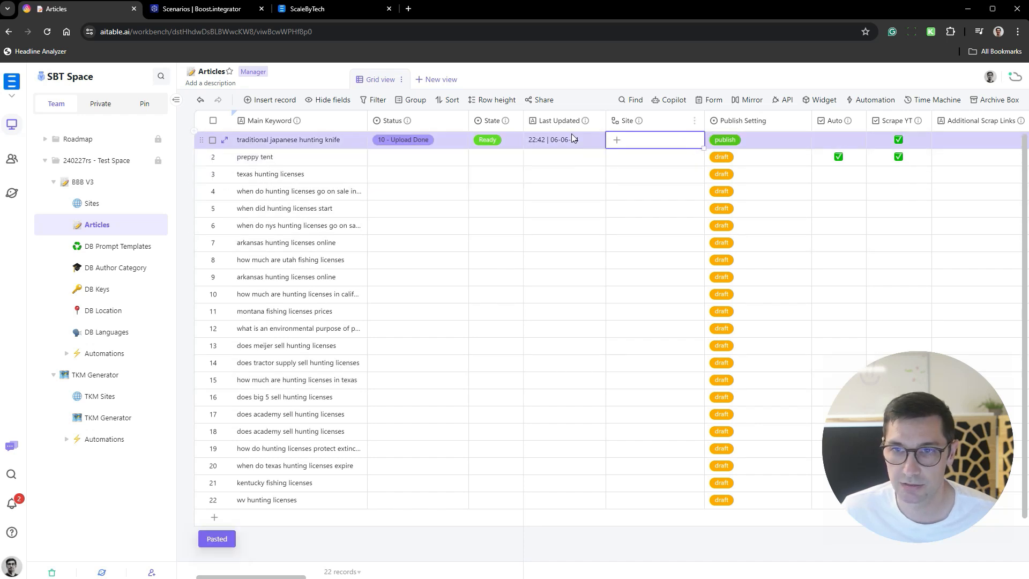
- Delete the "preppy tent" record from the Articles datasheet
left_click(313, 159, "shift")
right_click(314, 161)
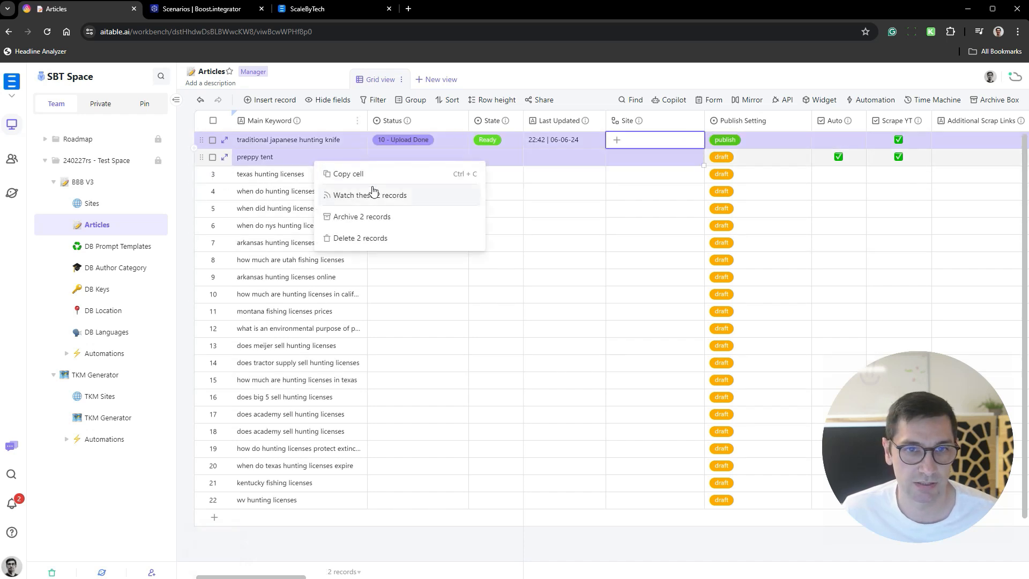
left_click(525, 156)
right_click(339, 159)
left_click(391, 347)
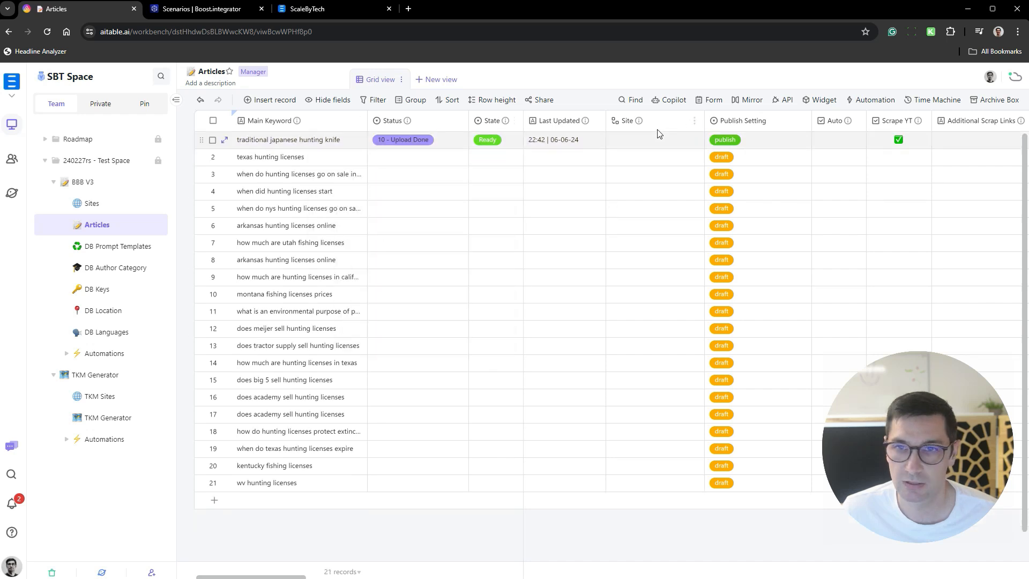
left_click(646, 159)
left_click(652, 161)
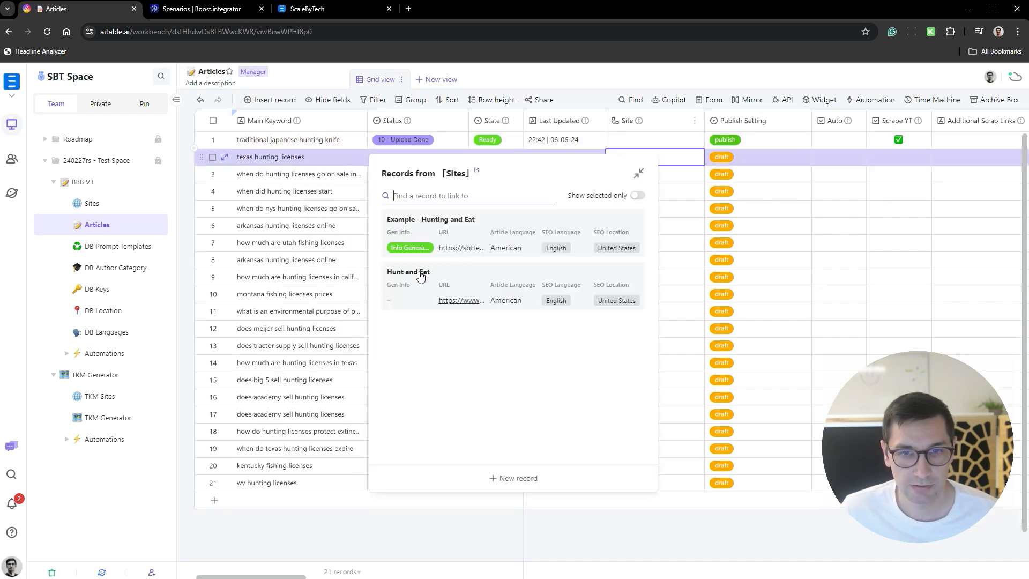
left_click(630, 162)
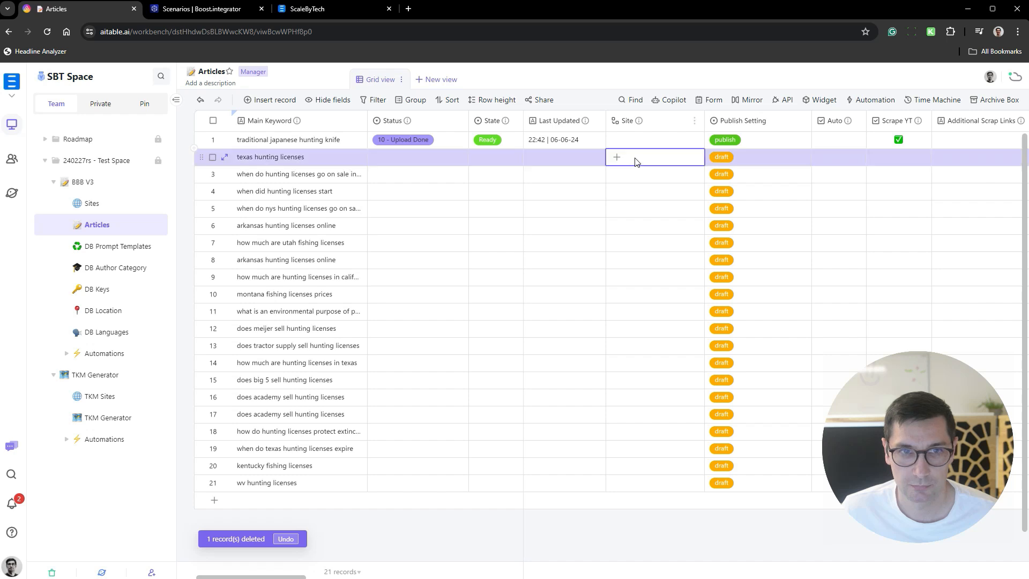
- In the Sites datasheet, set the Gen Info of the "Hunt and Eat" record to "Generate Info"
left_click(97, 204)
left_click(371, 158)
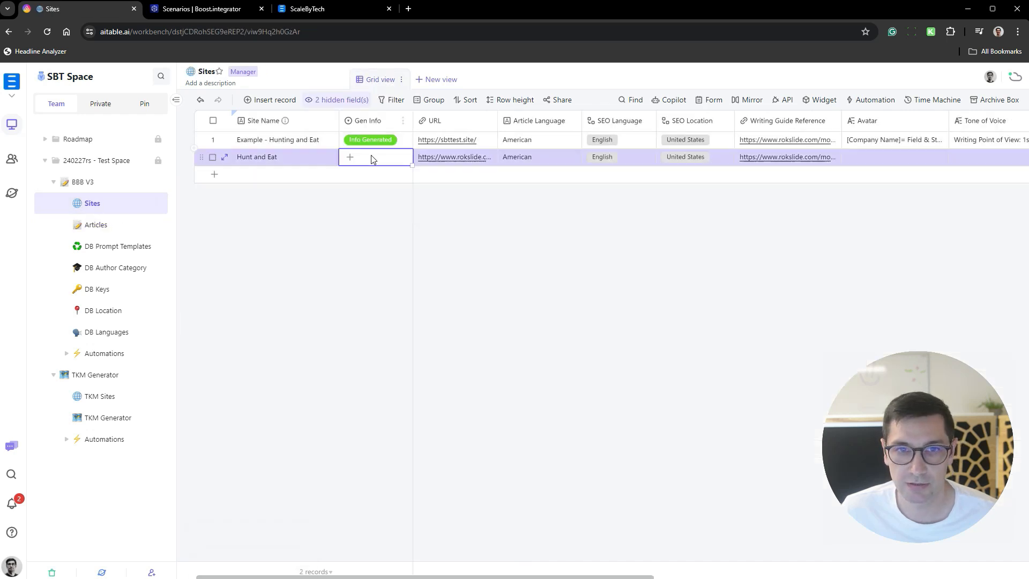
left_click(371, 156)
left_click(398, 200)
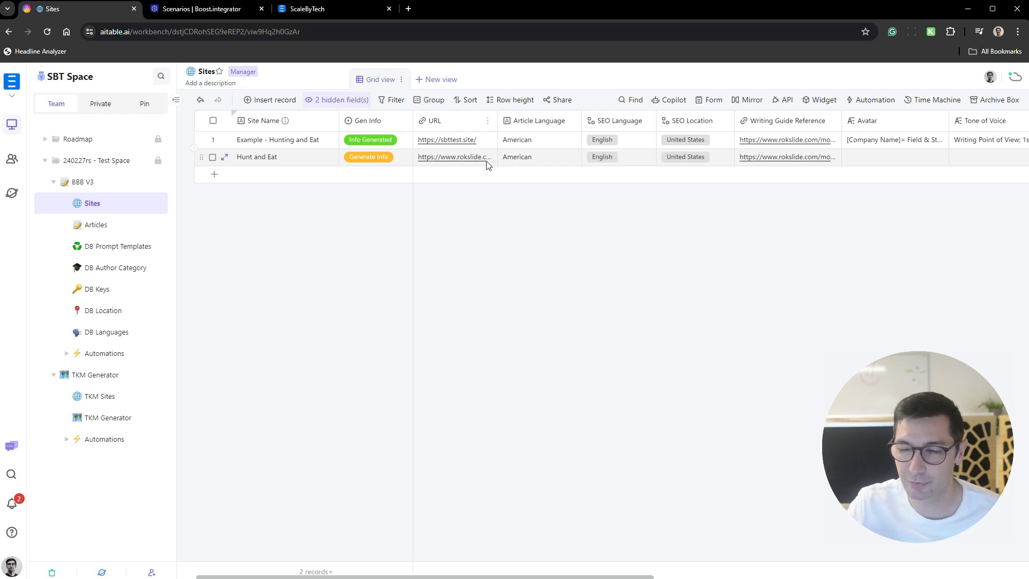
- Replace the URL of the "Hunt and Eat" record with the URL copied from the "Example - Hunting and Eat" record
left_click(455, 142)
key("ctrl+c")
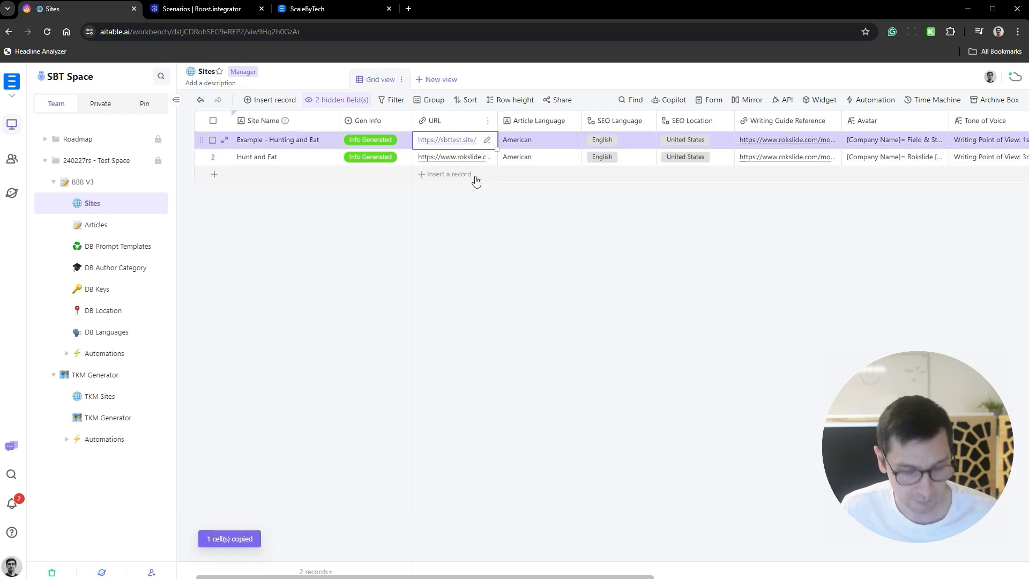
left_click(471, 157)
key("ctrl+v")
- Expand the "Hunt and Eat" record and, in its Avatar text, remove the Owner Name line and change the Company Name to "Hunt And Eat"
left_click(887, 160)
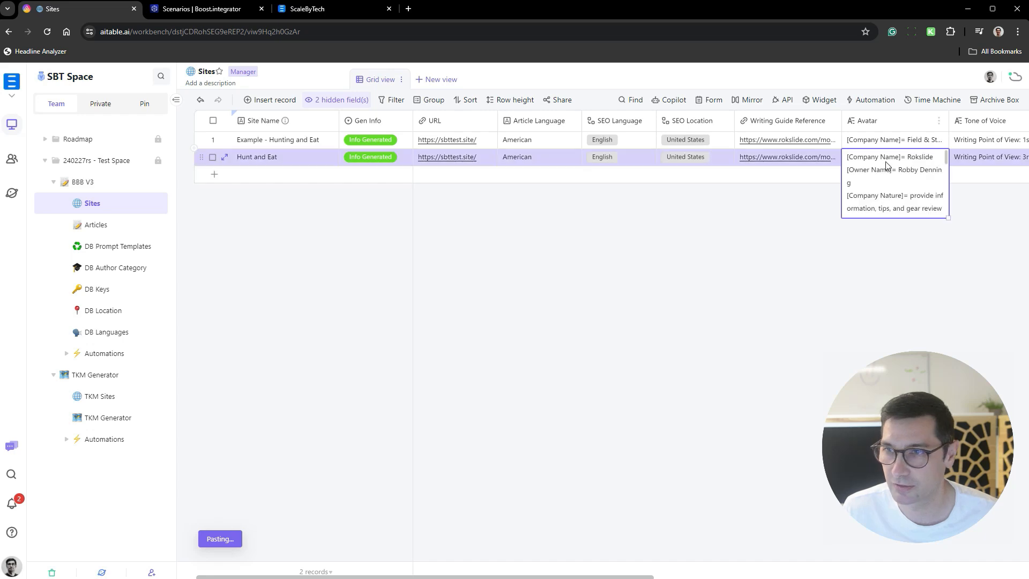
key("space")
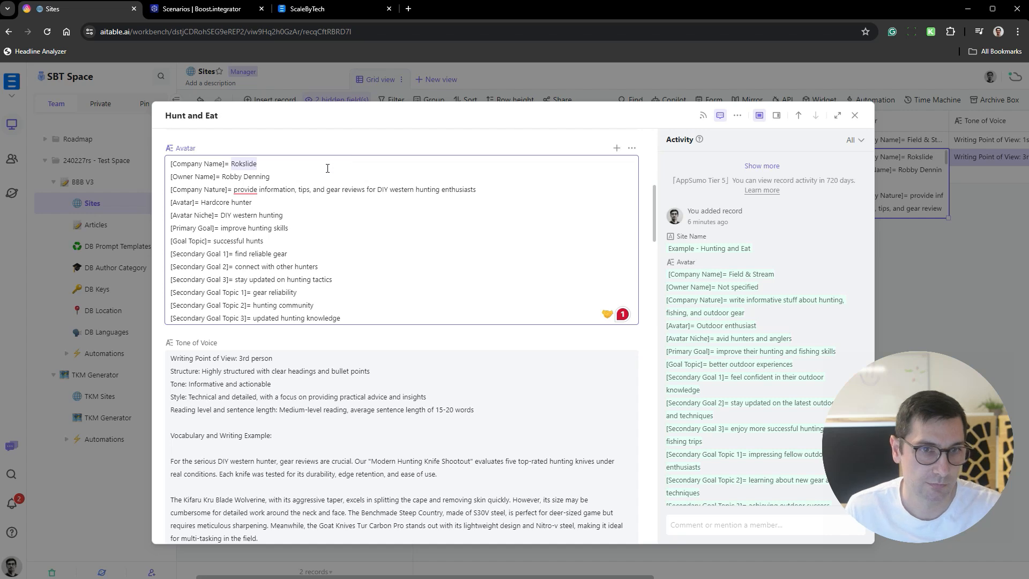
left_click_drag(269, 177, 171, 177)
key("BackSpace")
key("BackSpace")
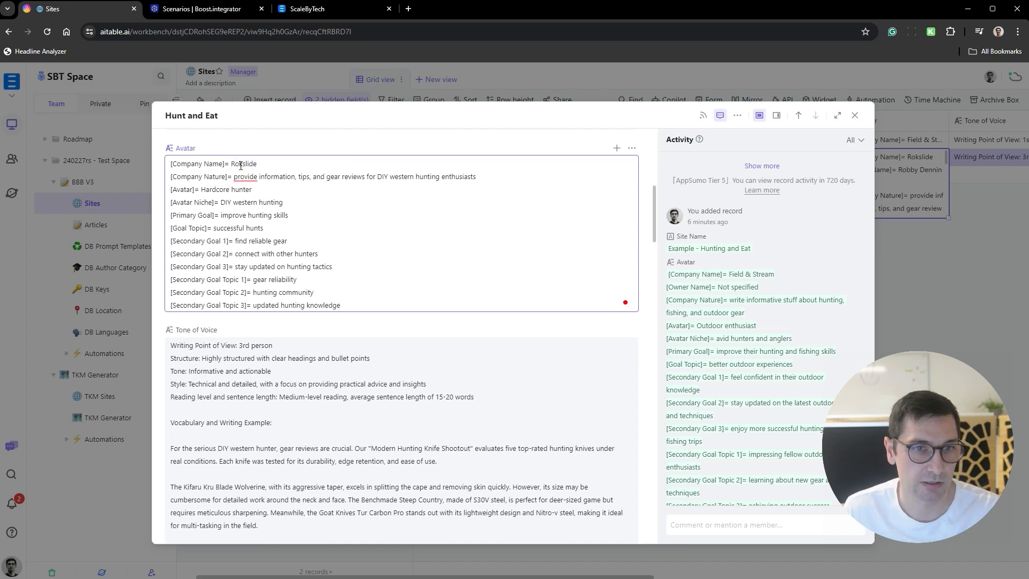
type("Hunt And Eat")
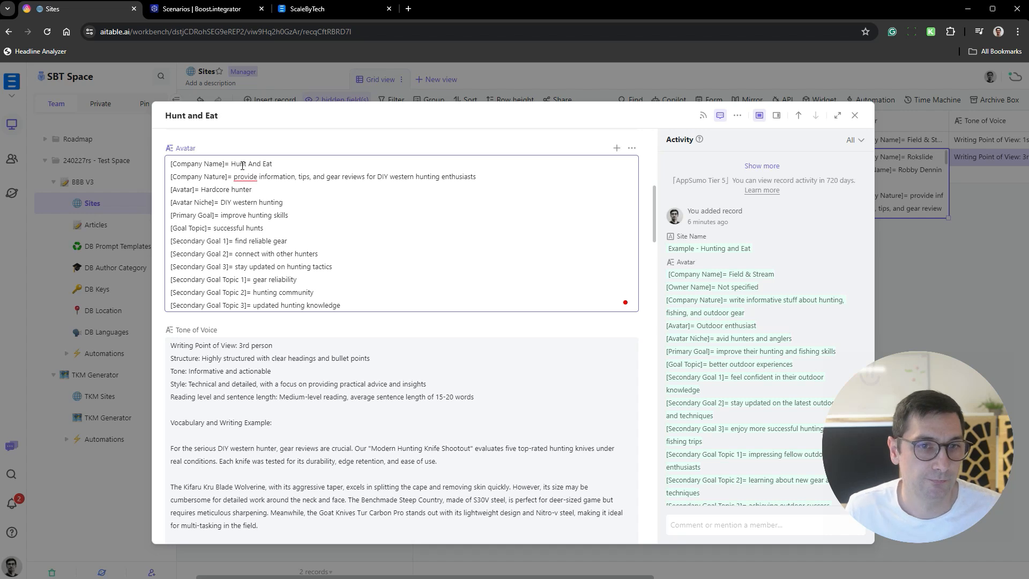
- Review the generated Avatar details and the Tone of Voice text, including its style and reading level, in the "Hunt and Eat" record
left_click_drag(357, 177, 459, 172)
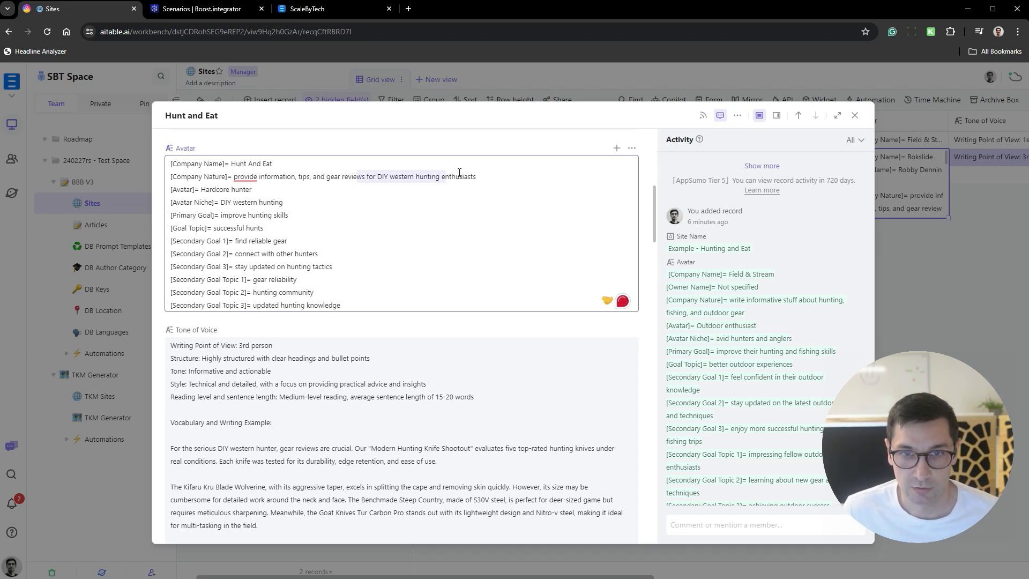
left_click_drag(251, 205, 341, 305)
scroll(378, 272, "down", 4)
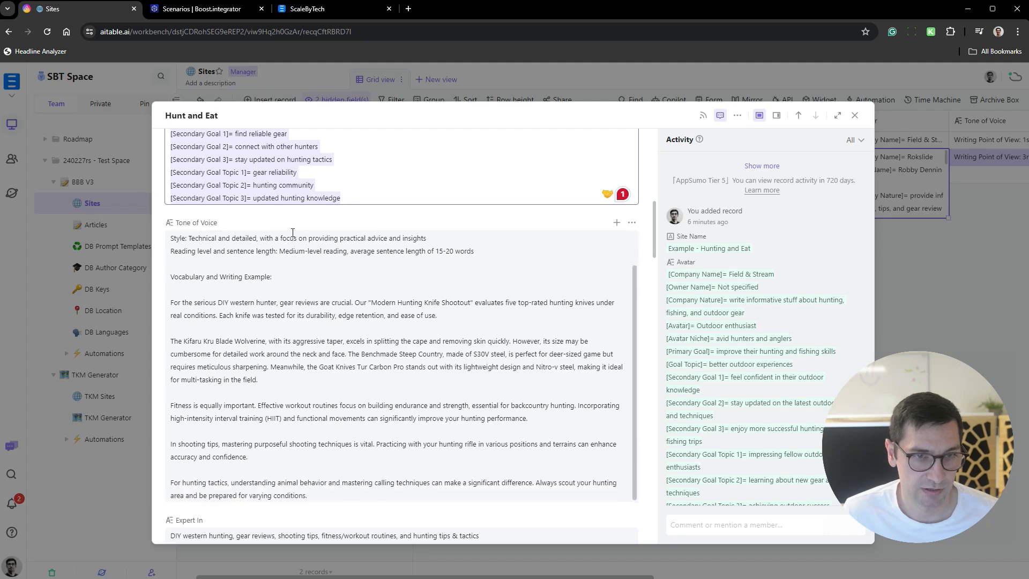
scroll(228, 277, "up", 2)
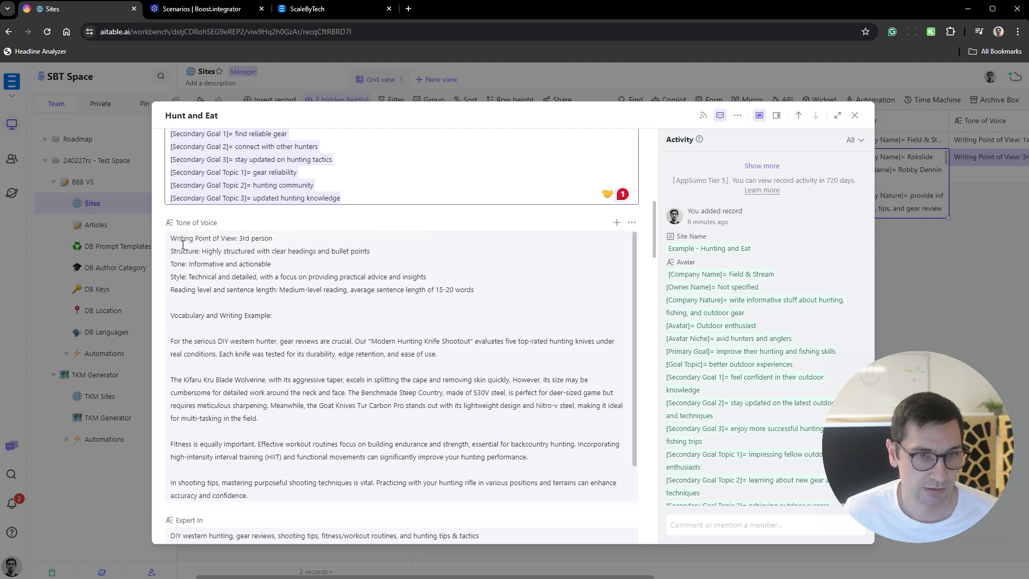
left_click(314, 263)
scroll(241, 285, "up", 2)
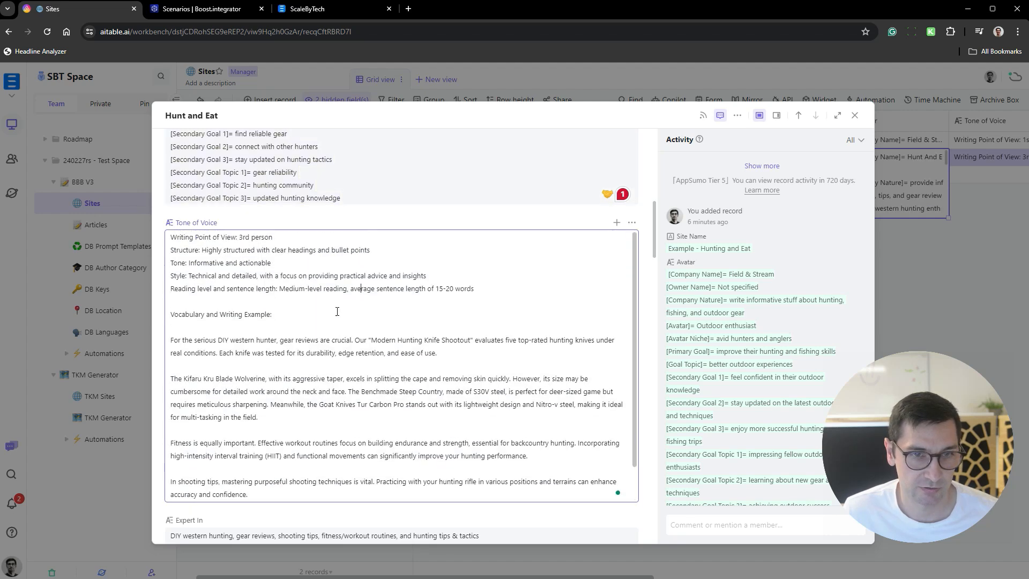
left_click_drag(191, 277, 392, 278)
left_click(451, 281)
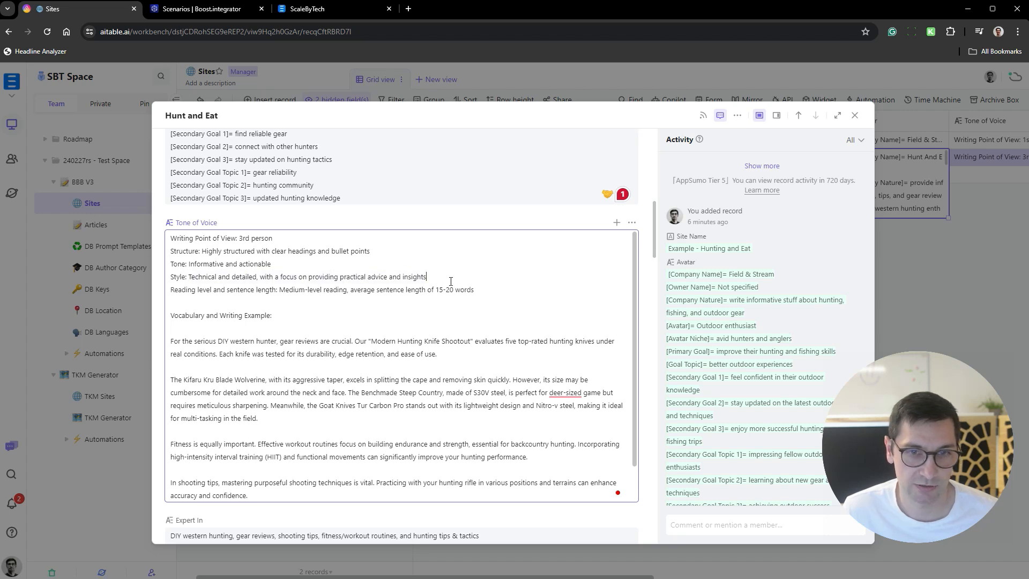
left_click_drag(505, 292, 360, 296)
left_click(339, 297)
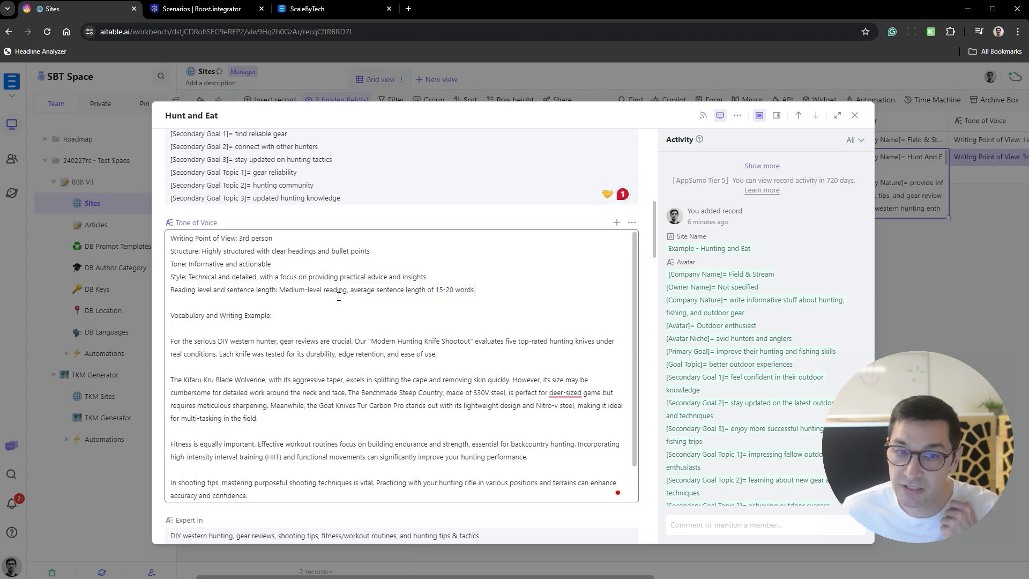
- Review the Tone of Voice writing example in the "Hunt and Eat" record, close the record and check its Expert In text
scroll(288, 341, "down", 1)
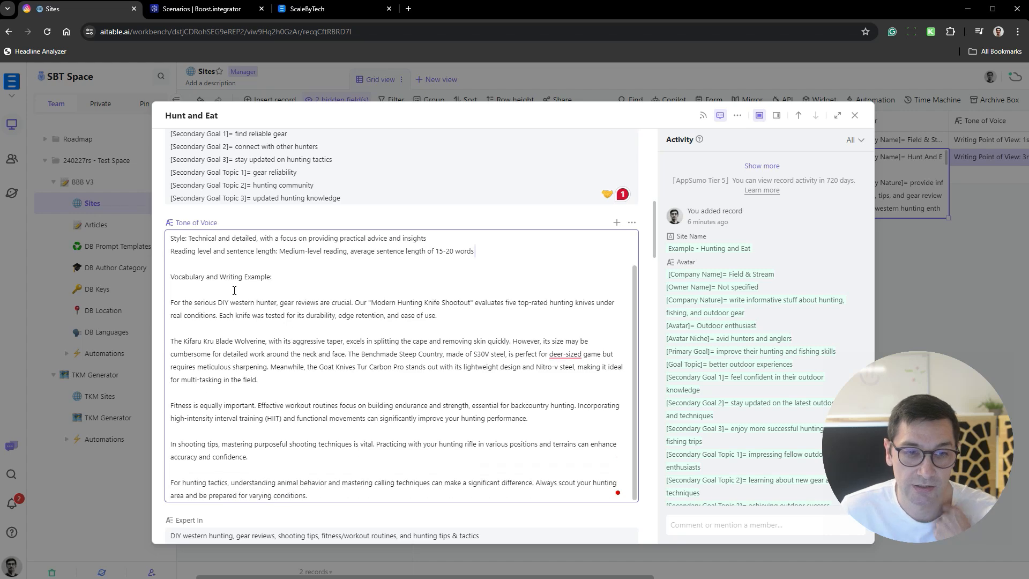
left_click_drag(234, 291, 370, 418)
scroll(300, 310, "down", 2)
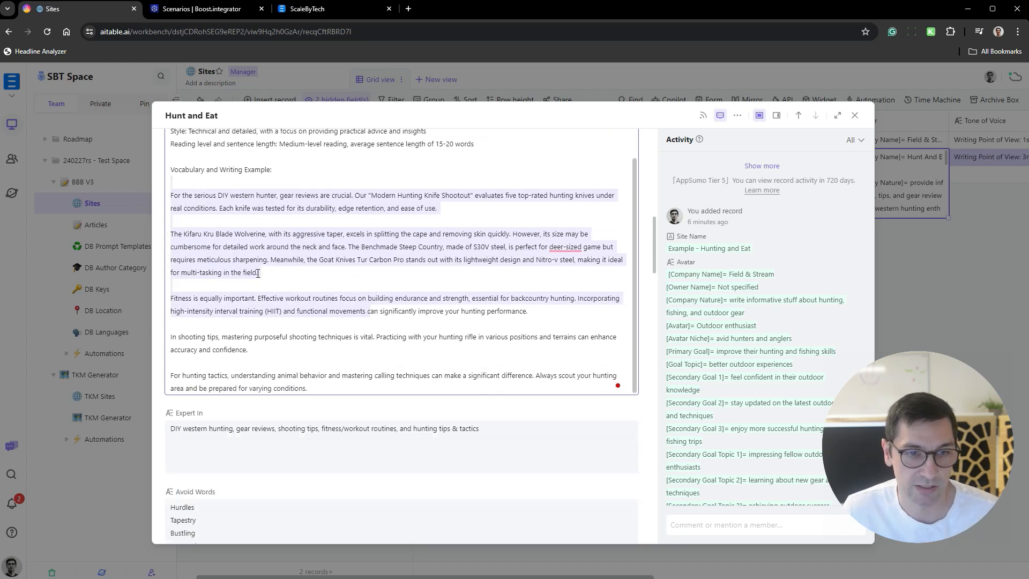
left_click(883, 279)
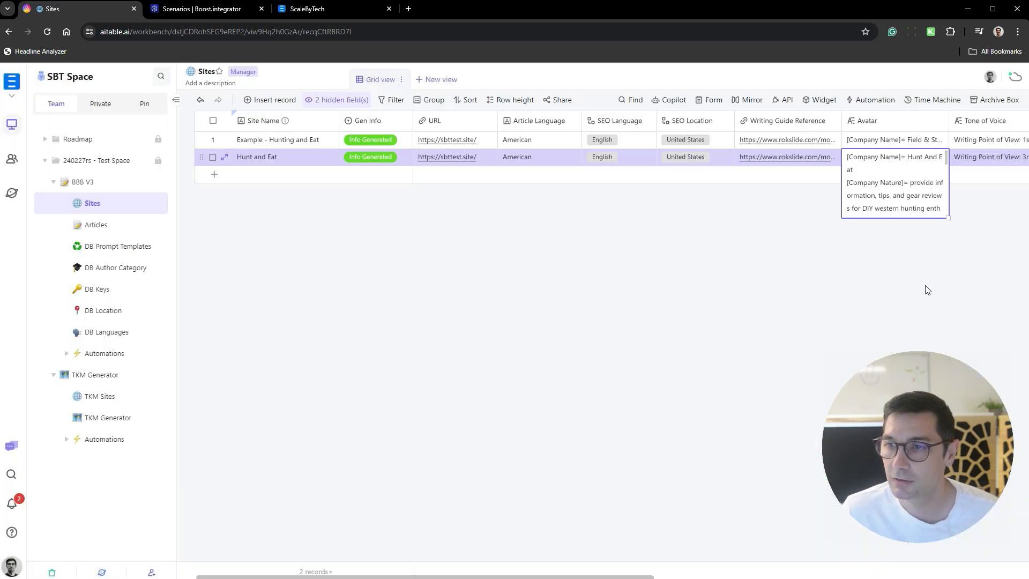
scroll(784, 204, "right", 1)
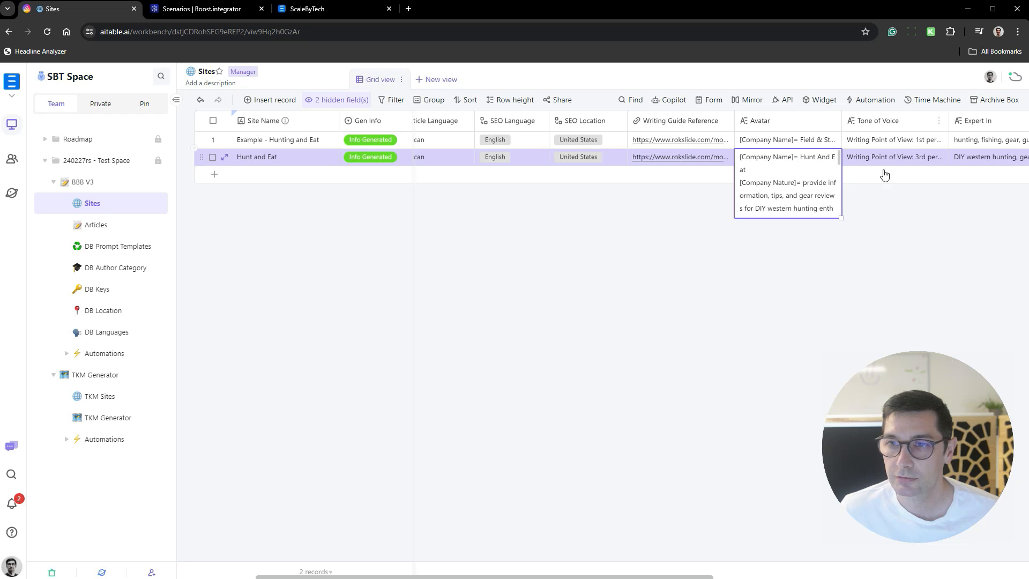
left_click(981, 158)
scroll(825, 211, "right", 4)
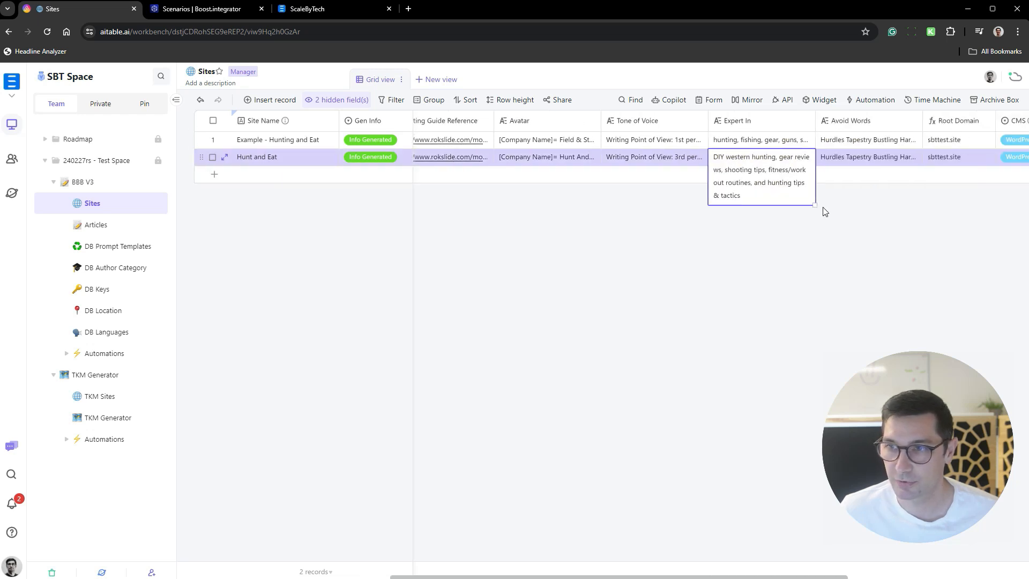
scroll(824, 212, "left", 4)
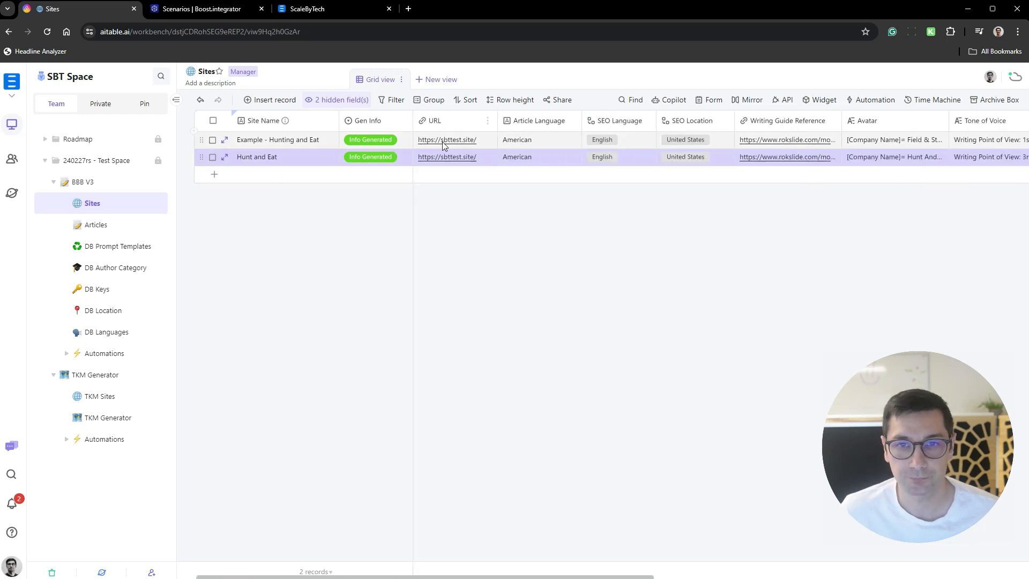
- In the Articles datasheet, link the Site of the "traditional japanese hunting knife" record to "Hunt and Eat"
left_click(106, 234)
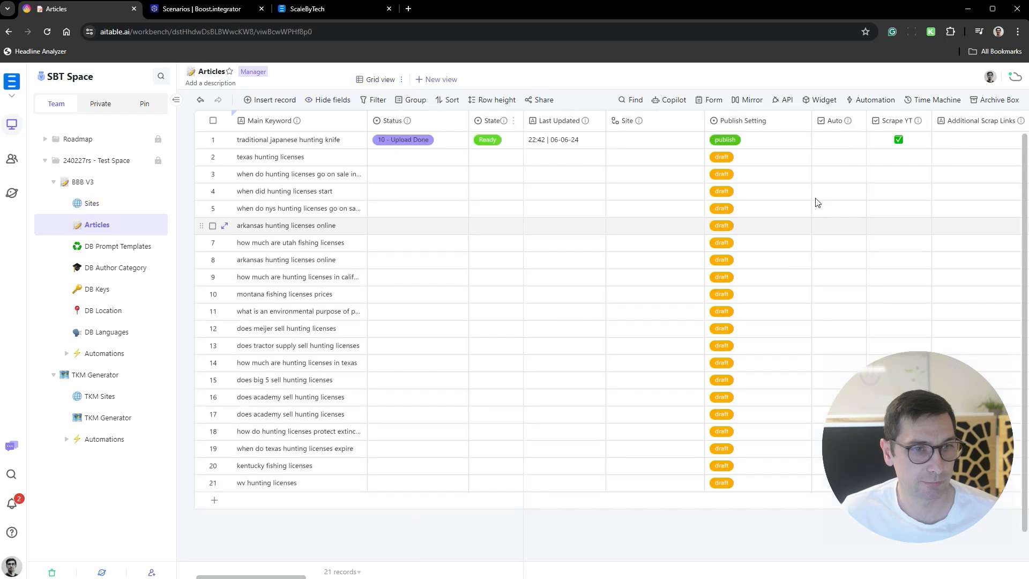
left_click(653, 141)
left_click(652, 139)
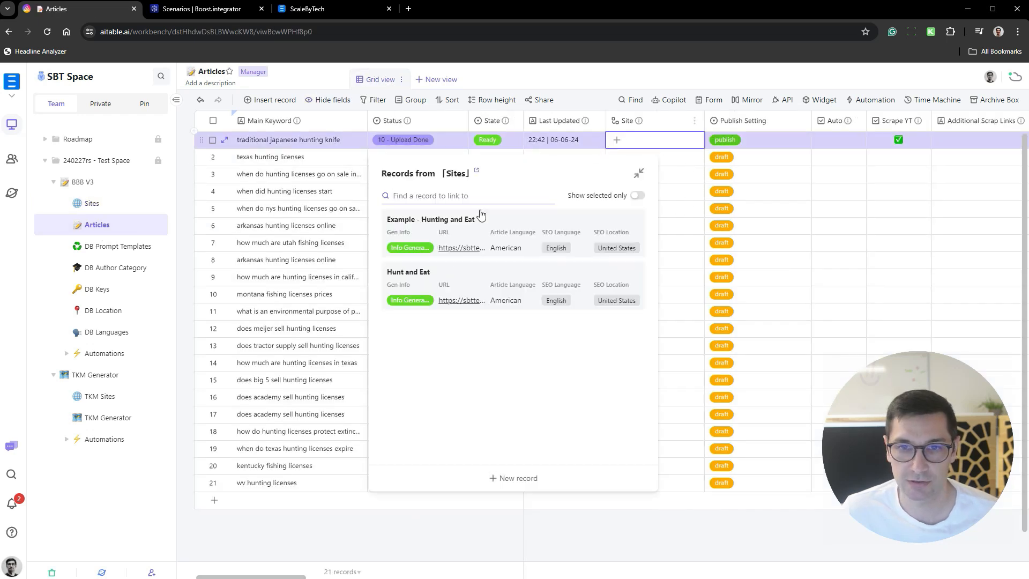
left_click(423, 270)
left_click(680, 174)
key("Up")
key("Up")
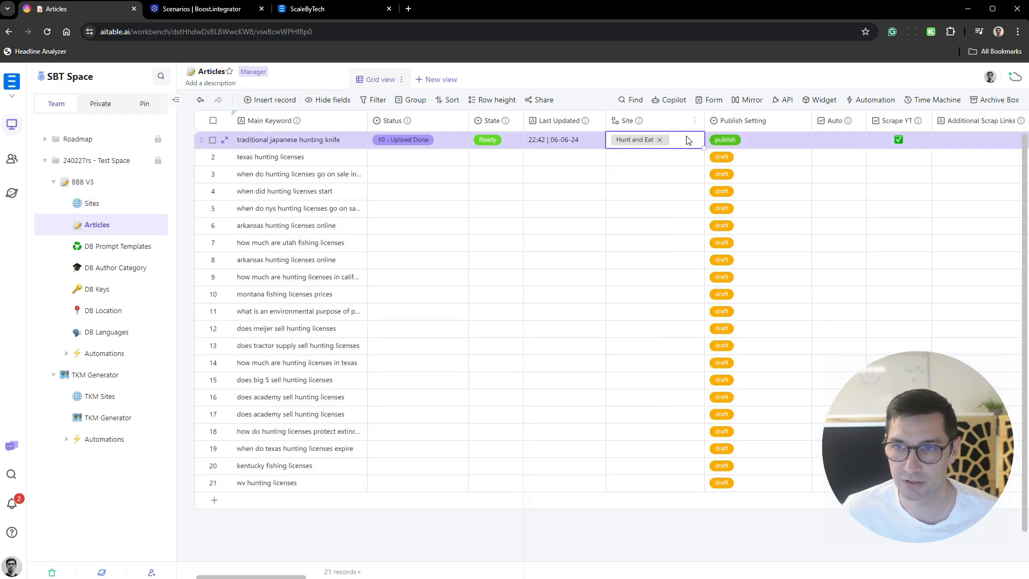
- Copy the "Hunt and Eat" Site value to all records from "texas hunting licenses" down to "wv hunting licenses"
key("ctrl+c")
key("Down")
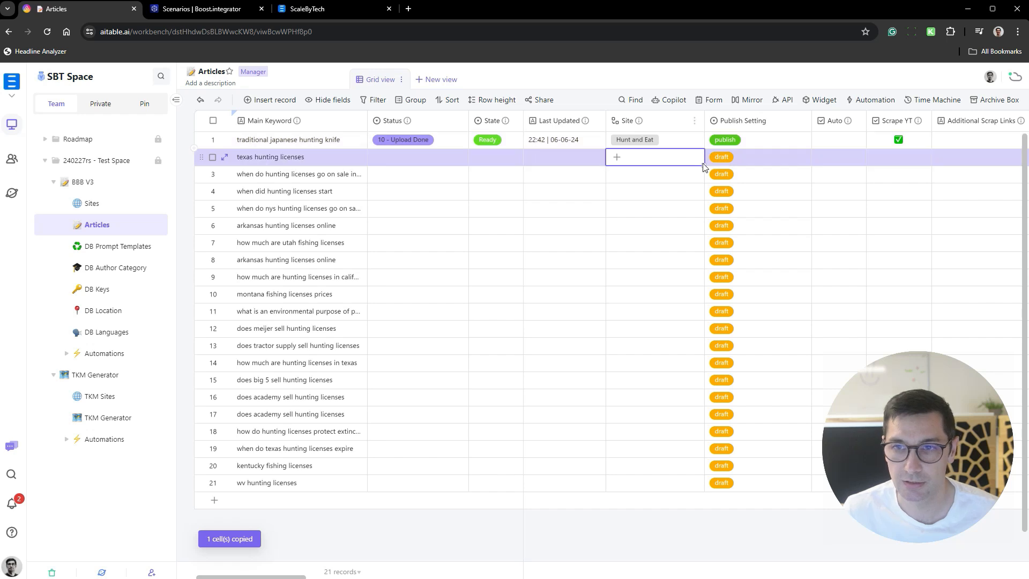
key("ctrl+shift+Down")
key("ctrl+v")
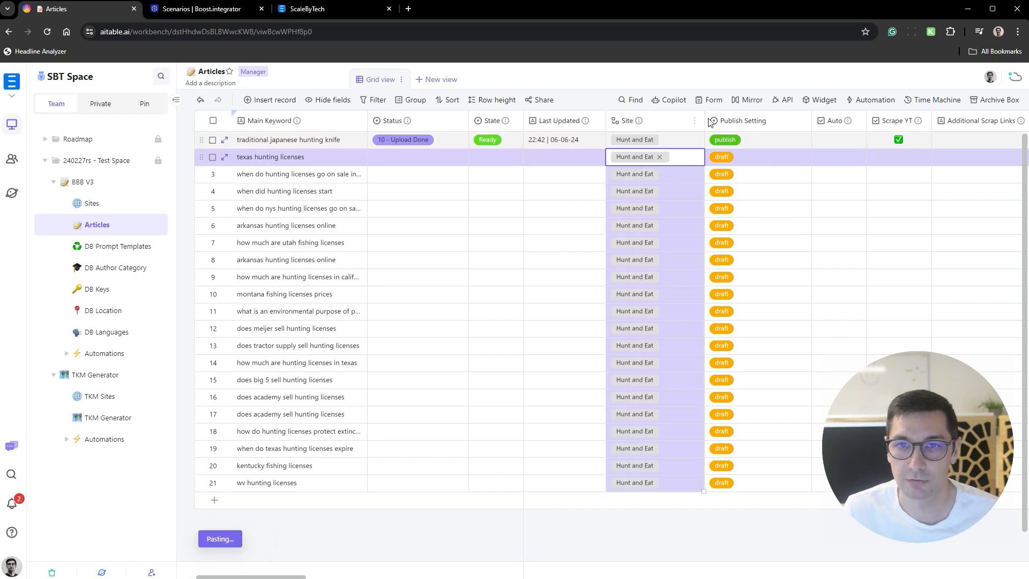
- Enable Auto for the "texas hunting licenses" record and copy the checked value to all records below it
left_click(855, 161)
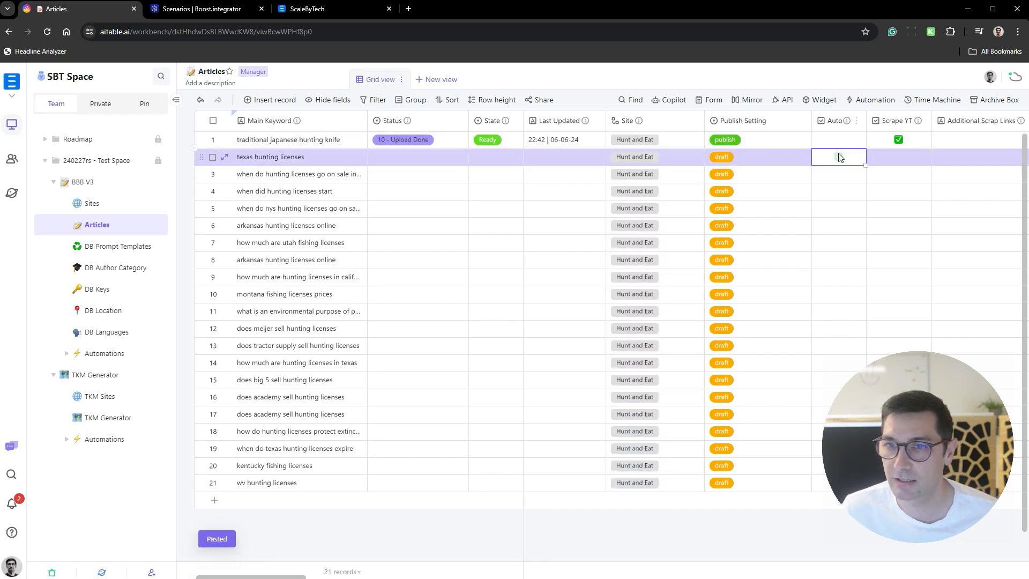
left_click(858, 164)
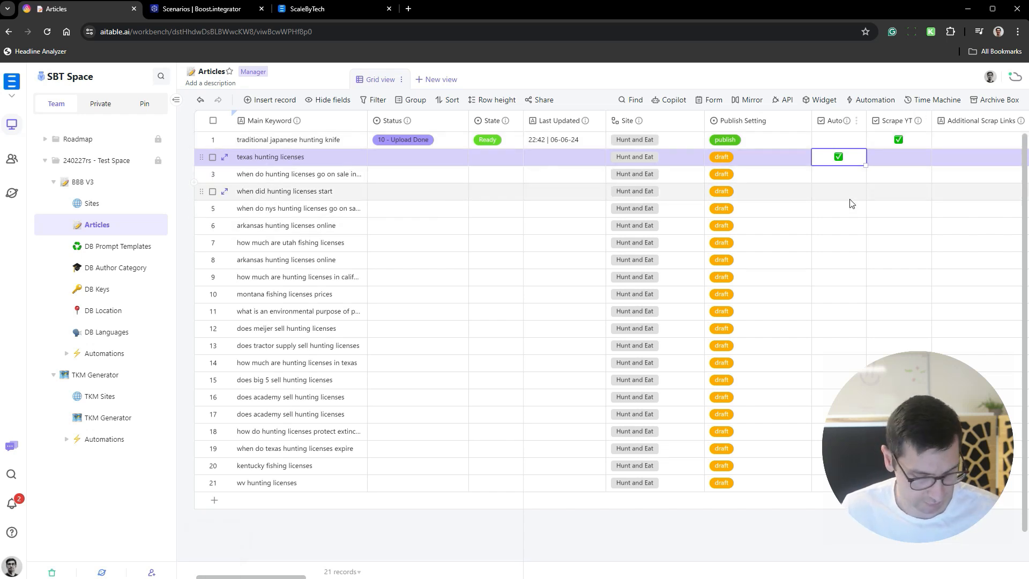
key("ctrl+c")
key("ctrl+shift+Down")
key("ctrl+v")
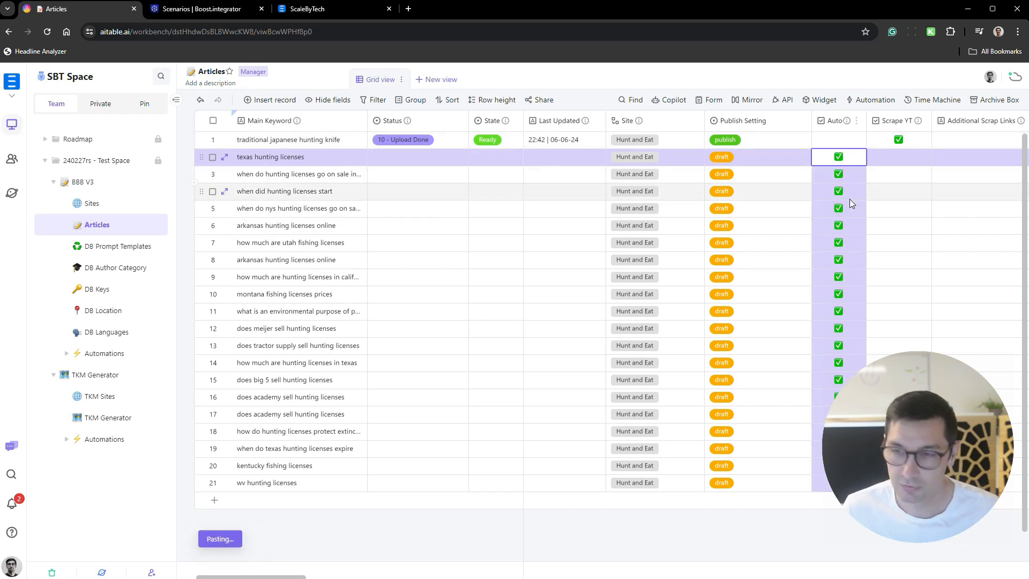
- Open the Status options of the "texas hunting licenses" record
scroll(487, 271, "right", 3)
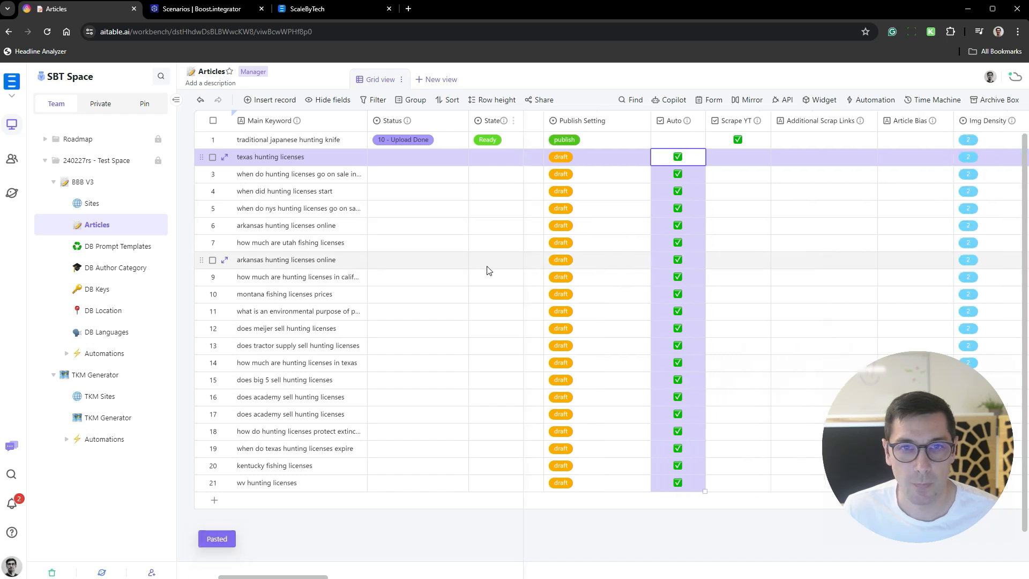
scroll(491, 268, "right", 1)
scroll(568, 195, "left", 4)
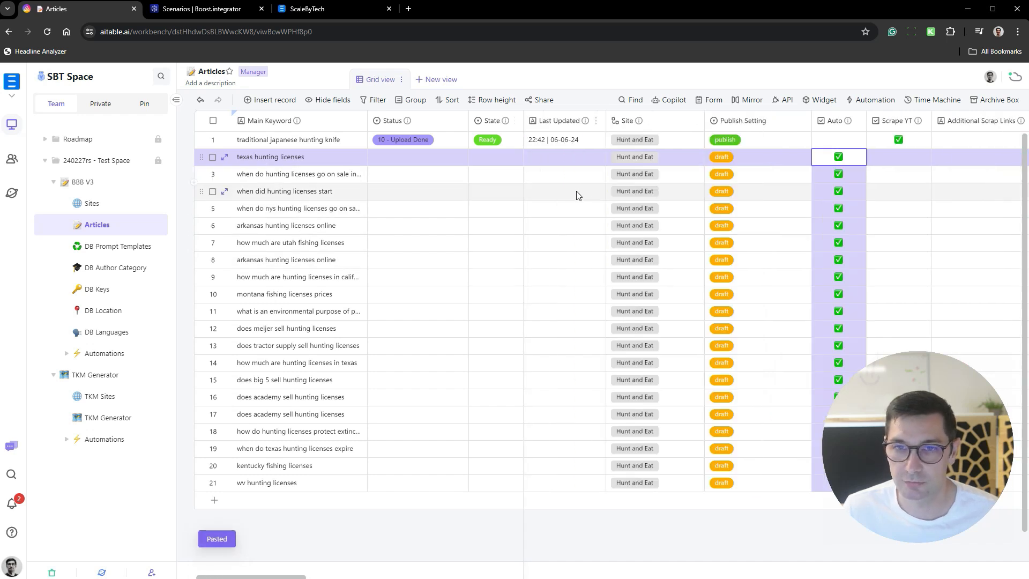
left_click(426, 162)
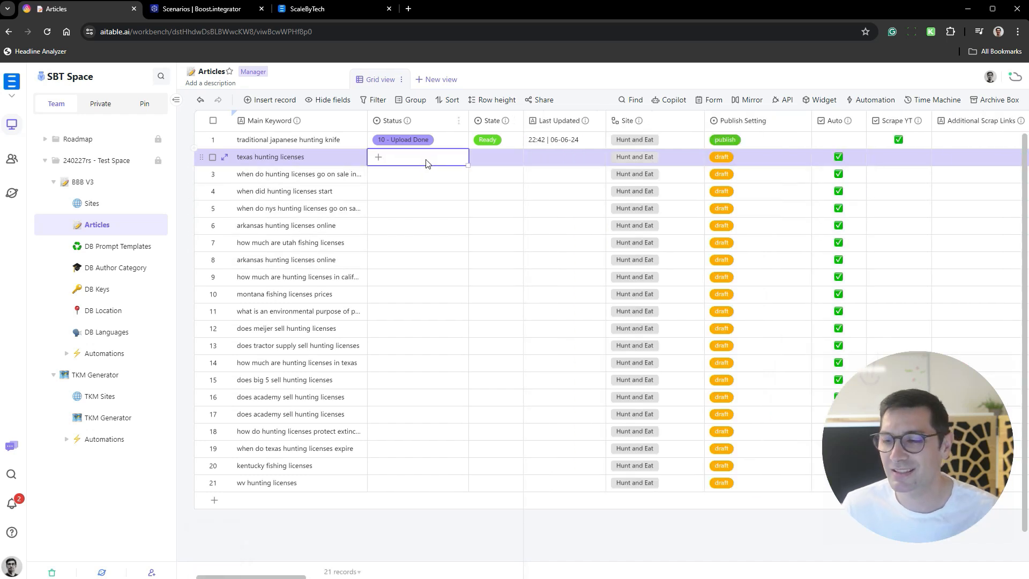
left_click(391, 158)
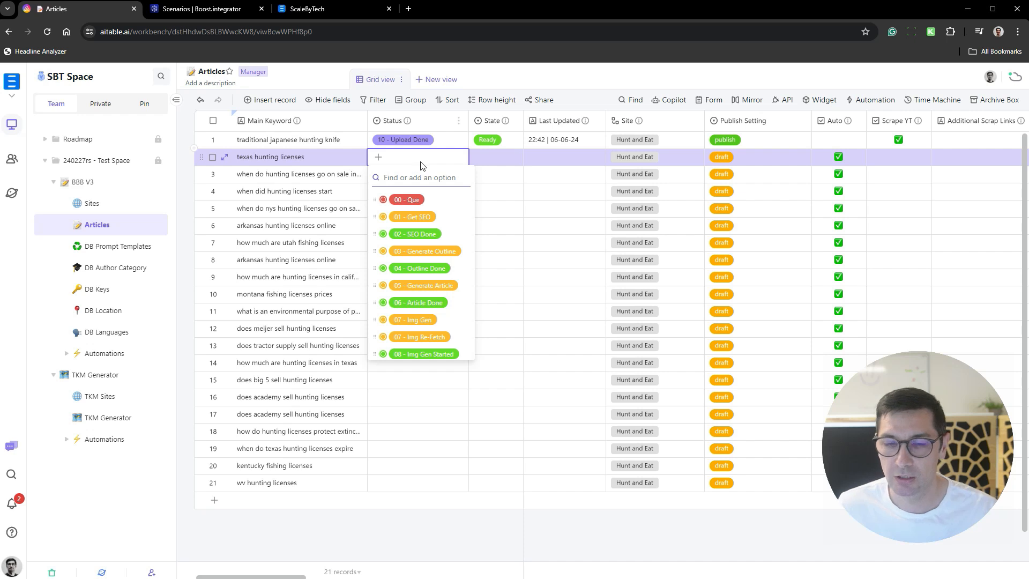
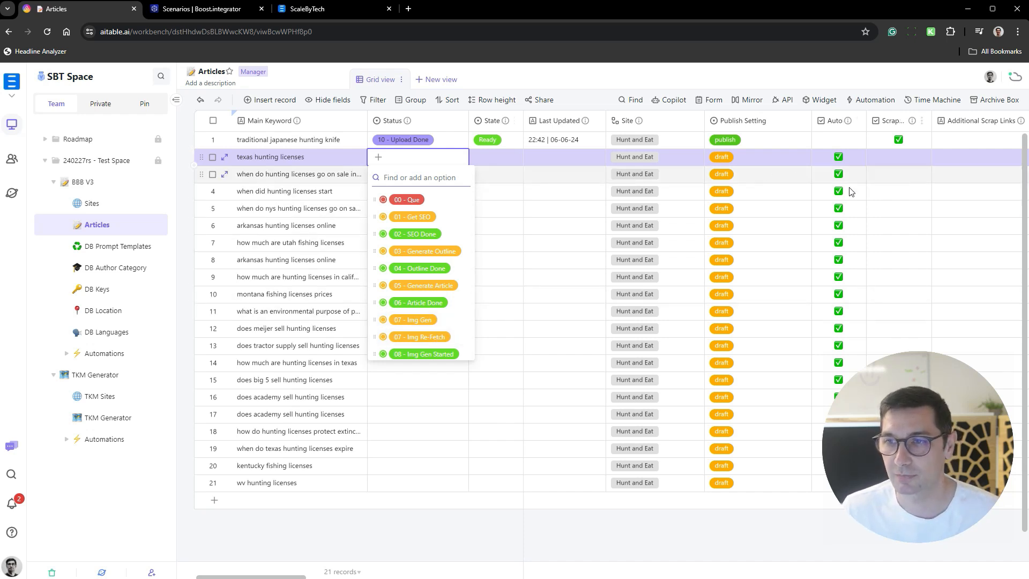
- Review the available Status options of the "texas hunting licenses" record, then close the list
scroll(421, 252, "down", 2)
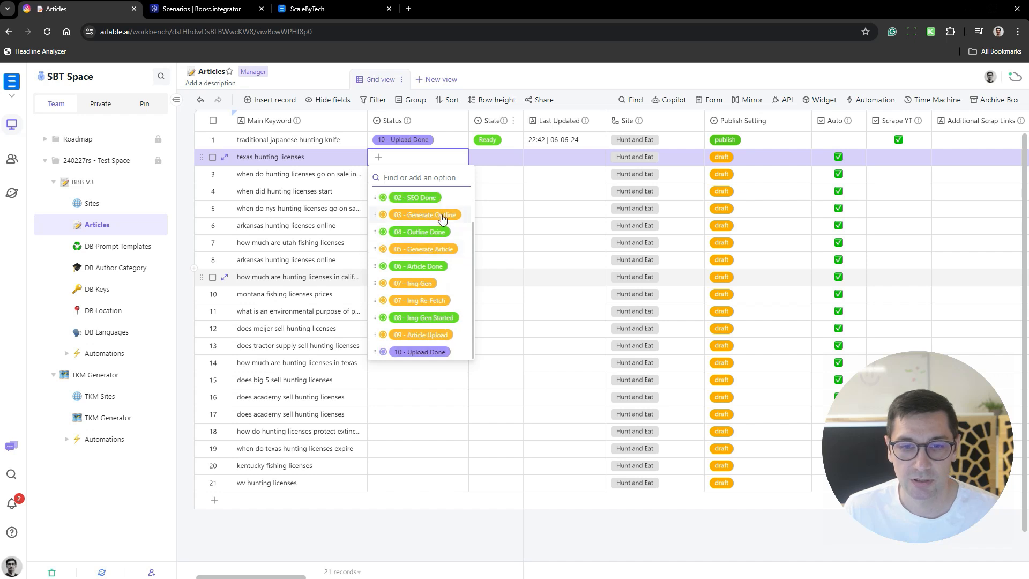
scroll(432, 210, "up", 2)
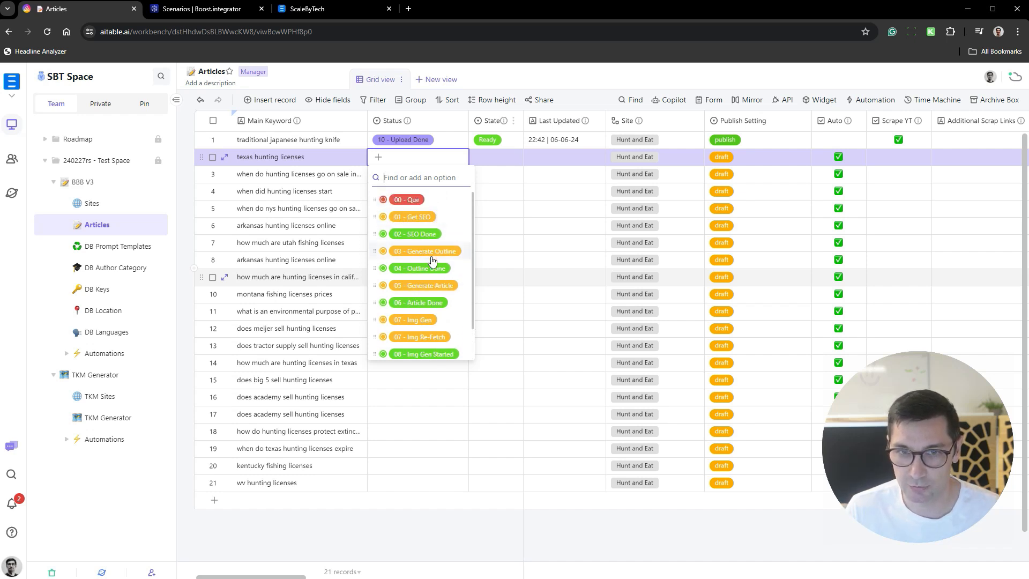
scroll(438, 321, "down", 2)
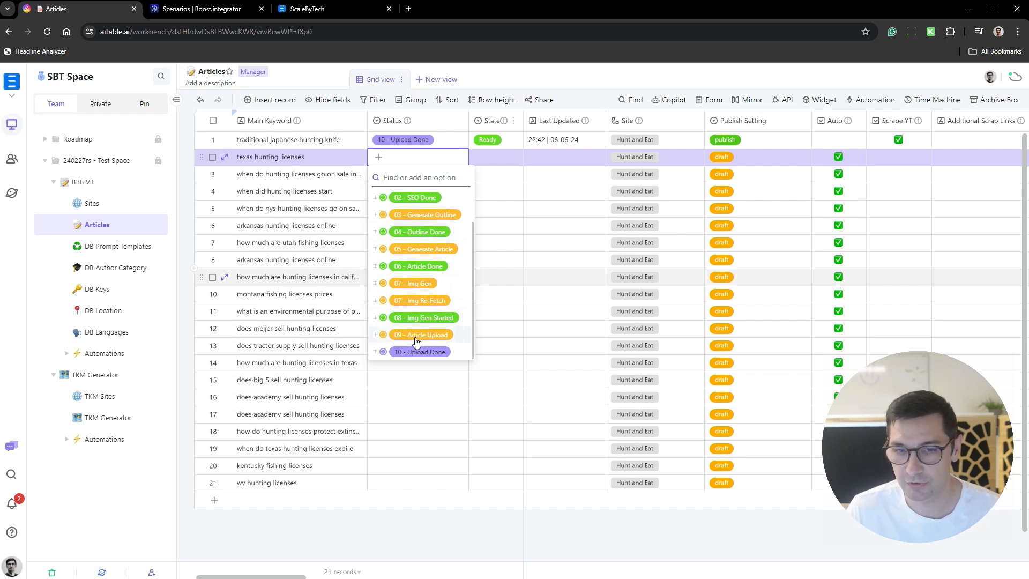
left_click(901, 193)
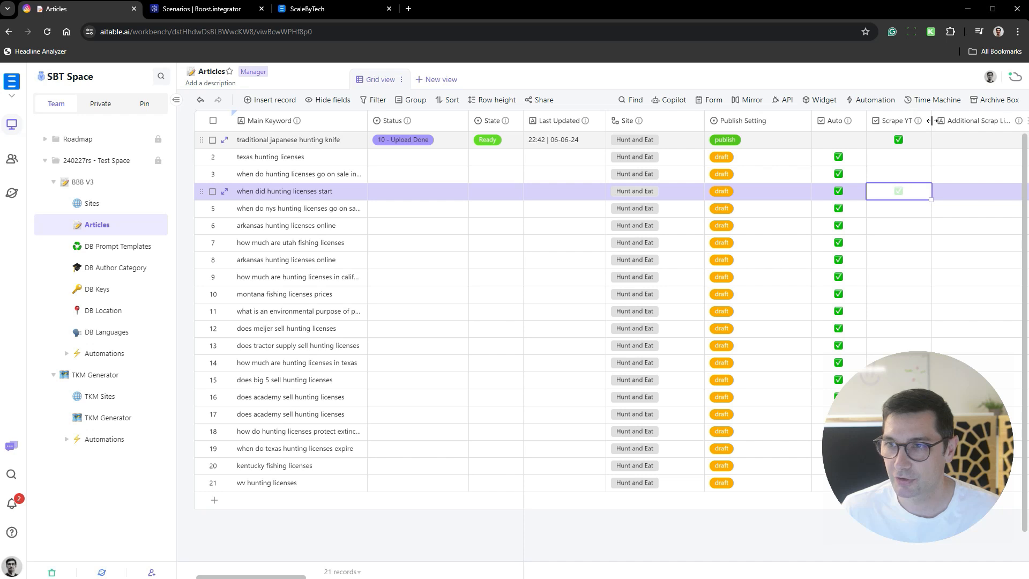
- Widen the Scrape YT column slightly and narrow the Status column
left_click_drag(931, 123, 935, 123)
mouse_move(918, 125)
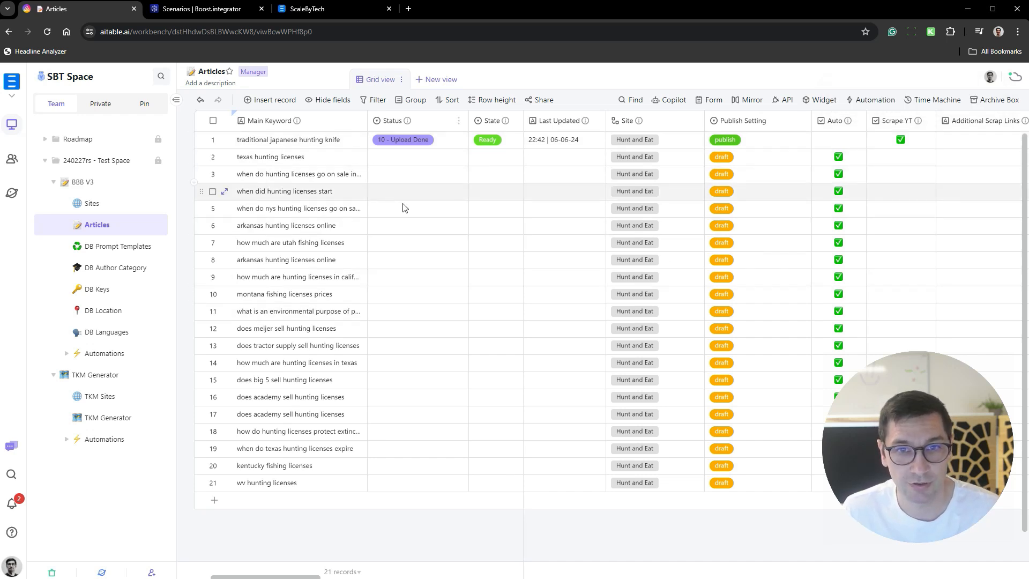
scroll(464, 120, "right", 4)
left_click_drag(467, 120, 453, 122)
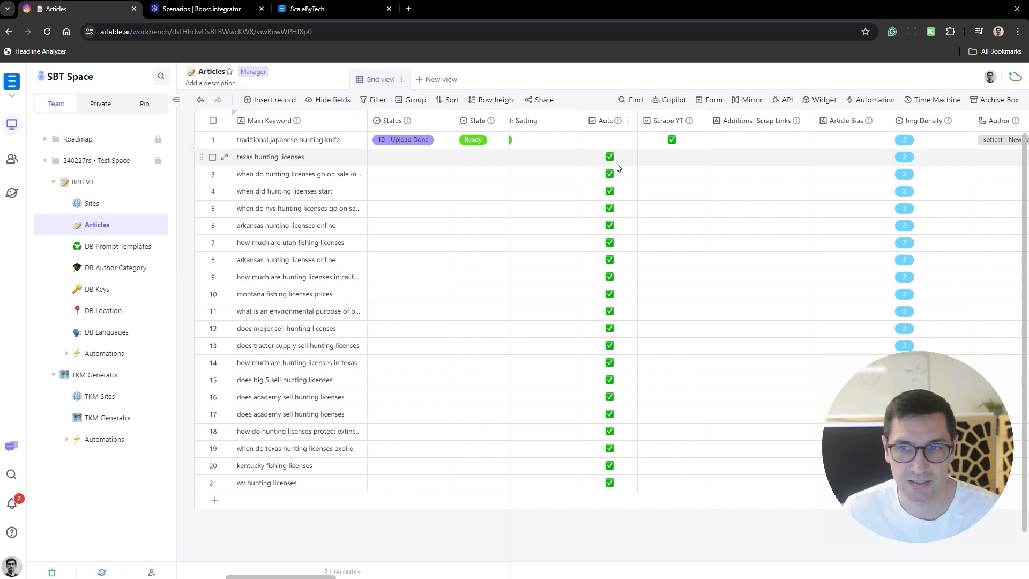
- Enable Scrape YT for the "texas hunting licenses", "when did hunting licenses start" and "how much are utah fishing licenses" records
left_click(670, 163)
left_click(672, 161)
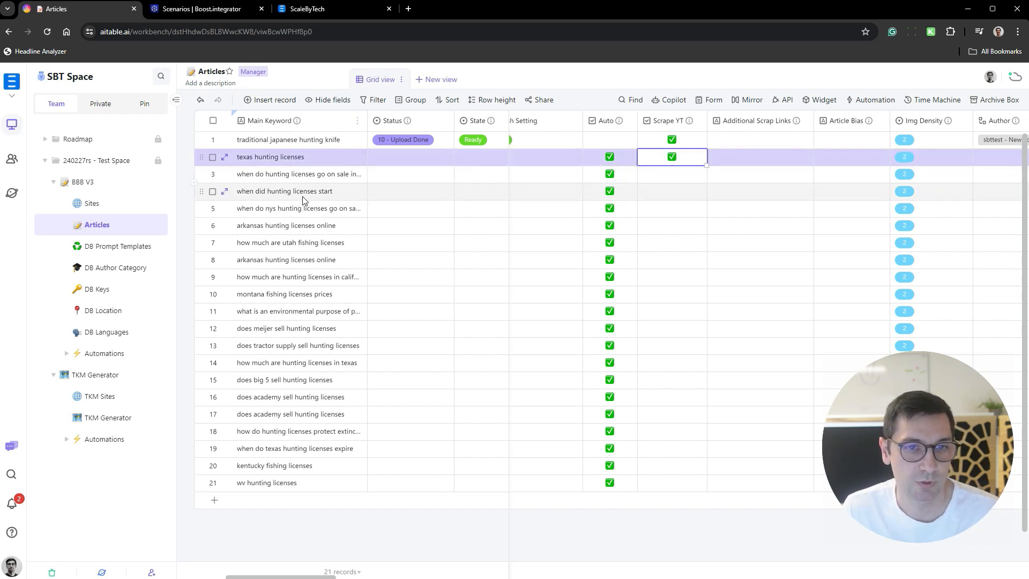
left_click(671, 200)
left_click(672, 193)
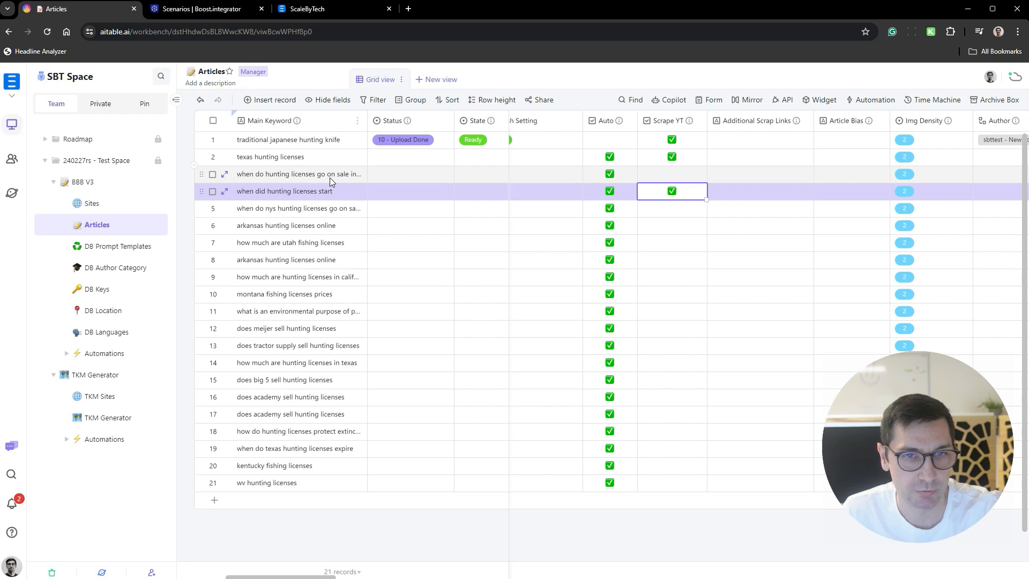
left_click(672, 214)
left_click(675, 228)
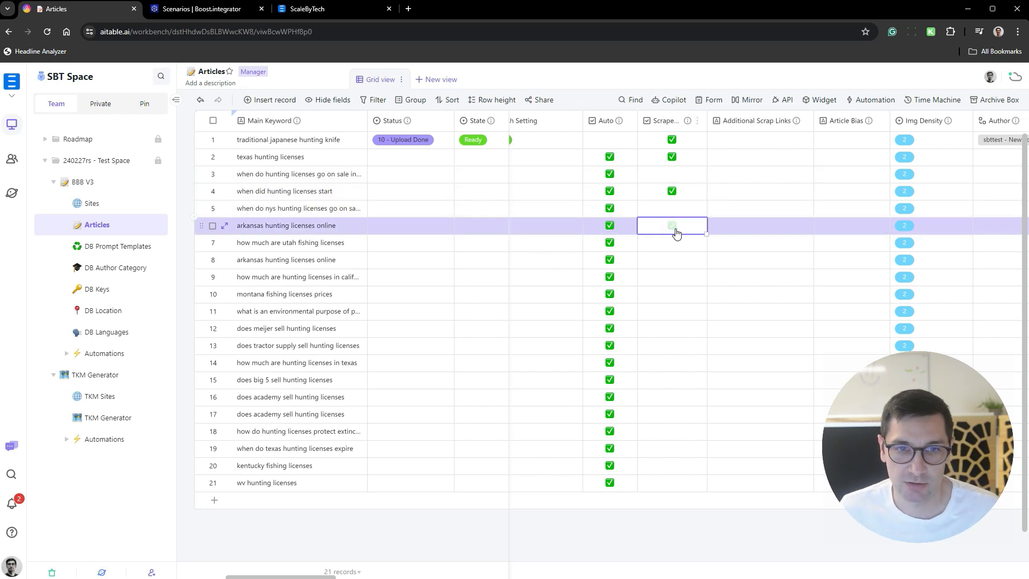
left_click(672, 227)
left_click(671, 230)
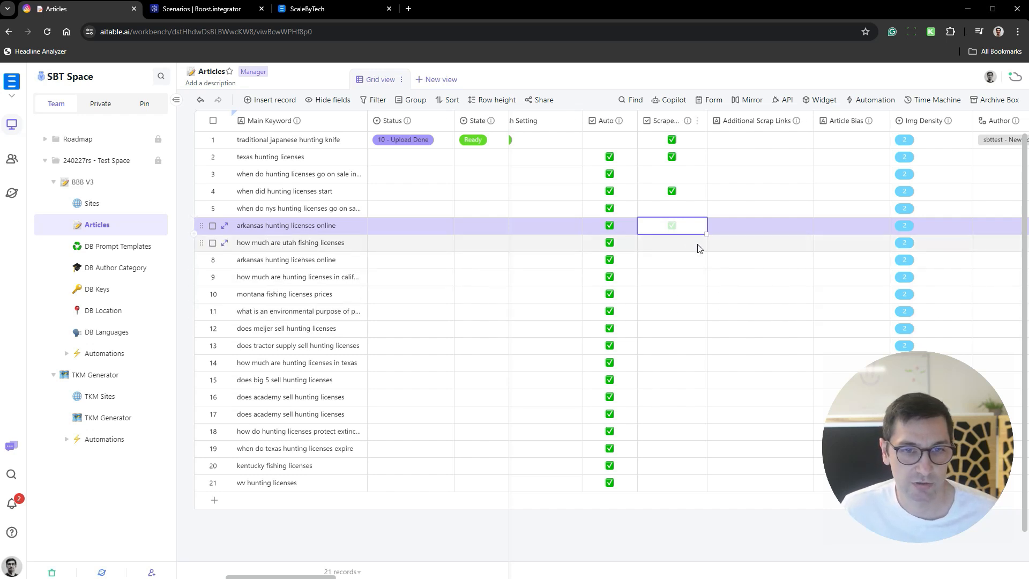
left_click(679, 242)
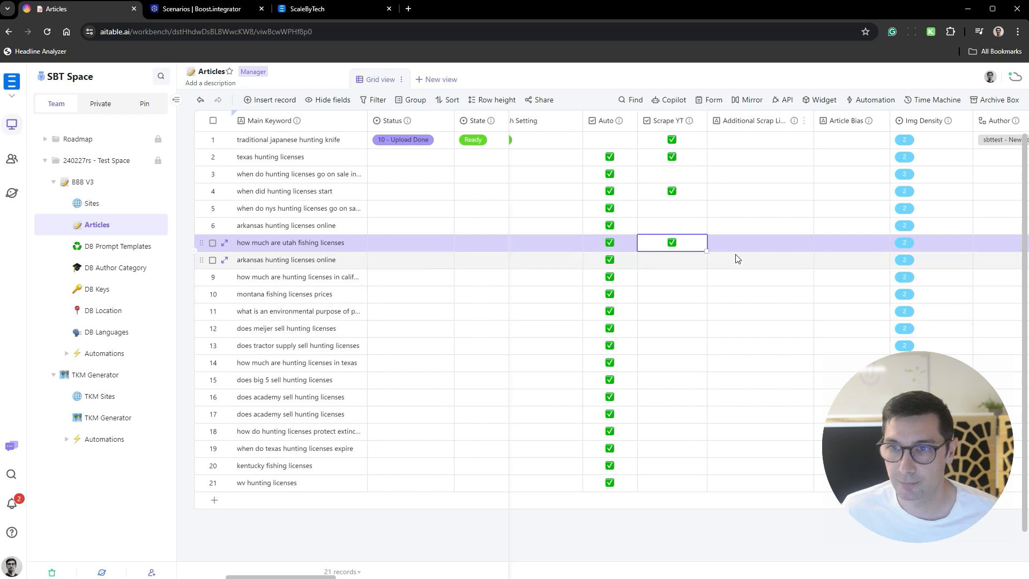
- Check the descriptions of the Additional Scrap Links and Article Bias fields
left_click(754, 246)
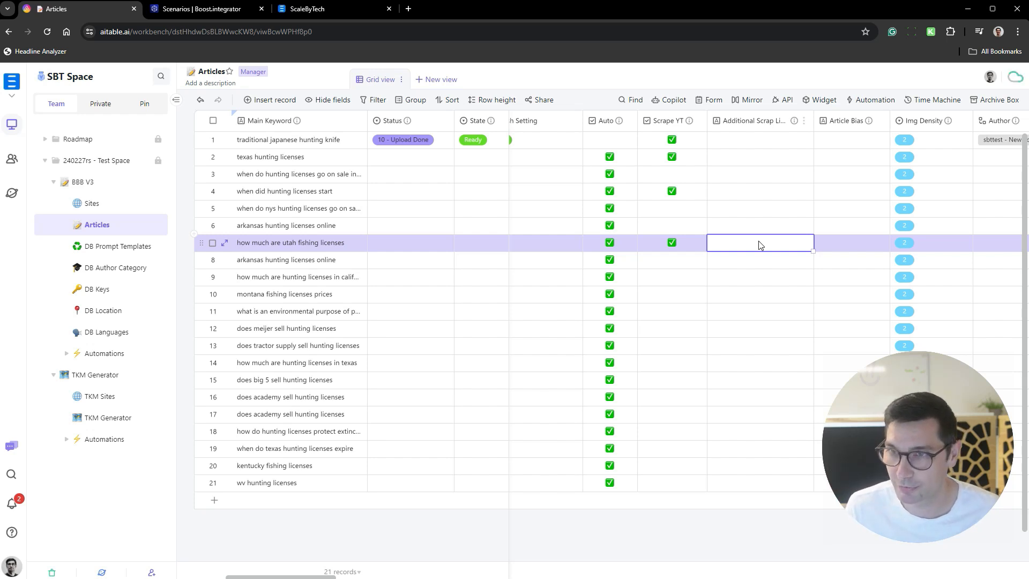
mouse_move(794, 121)
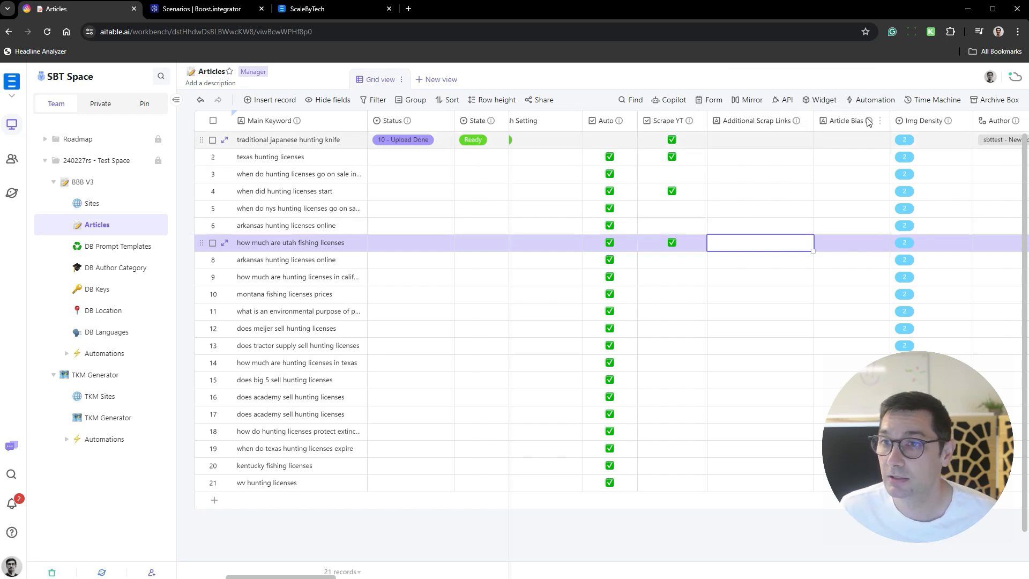
mouse_move(869, 123)
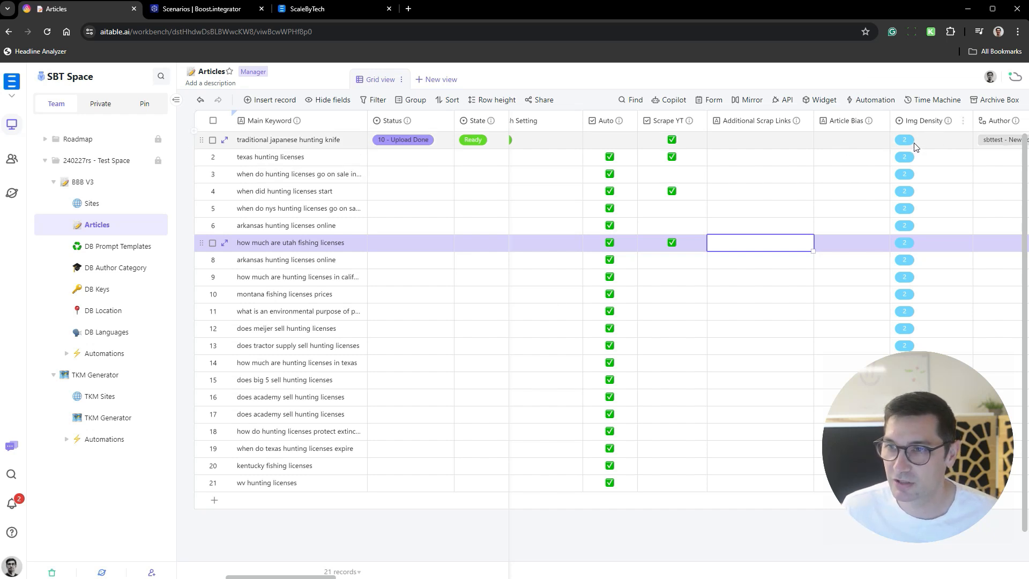
- Set the Img Density of the "traditional japanese hunting knife" record to 1 and check the field's description
left_click(935, 144)
scroll(689, 245, "right", 5)
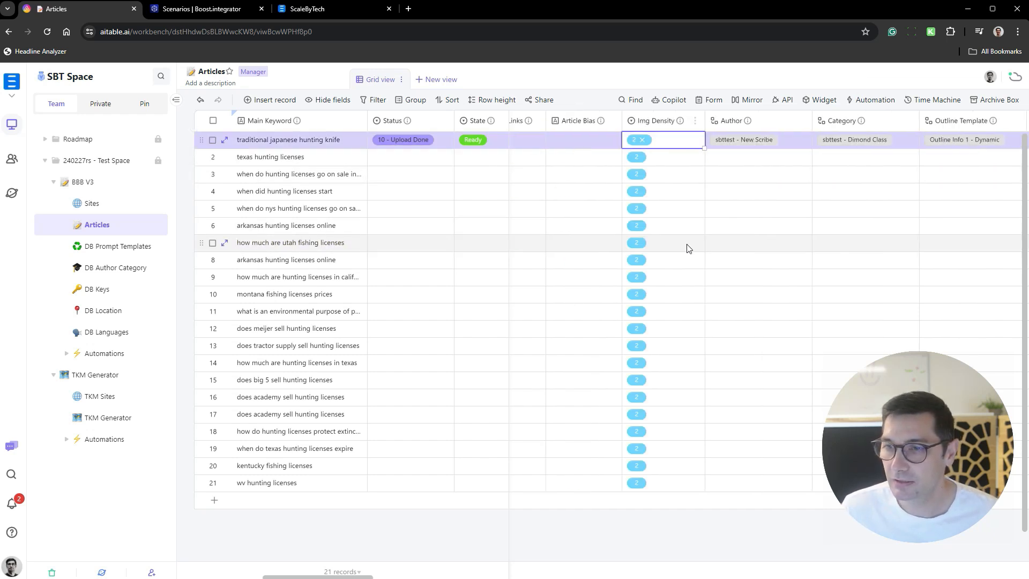
left_click(668, 145)
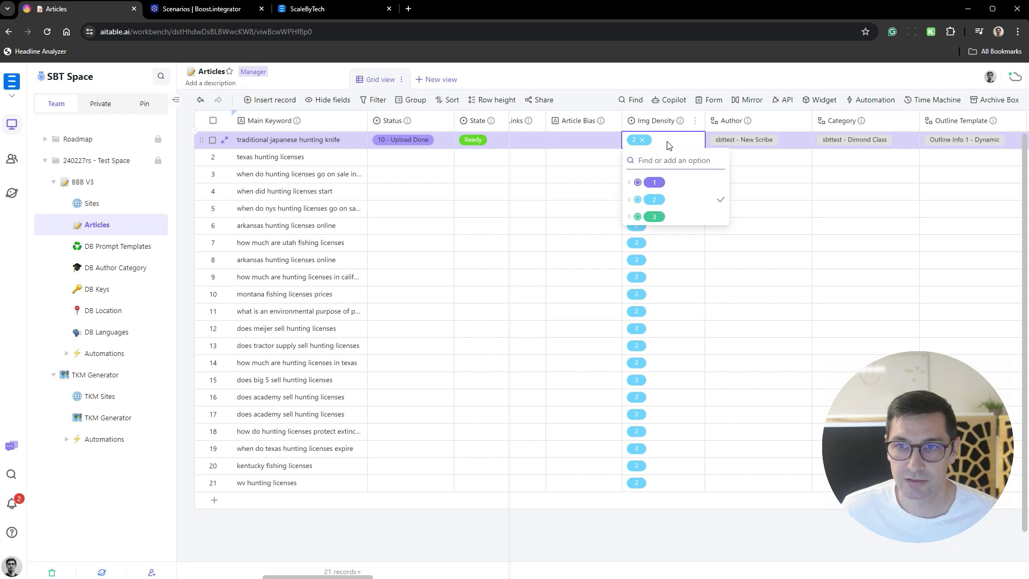
left_click(690, 182)
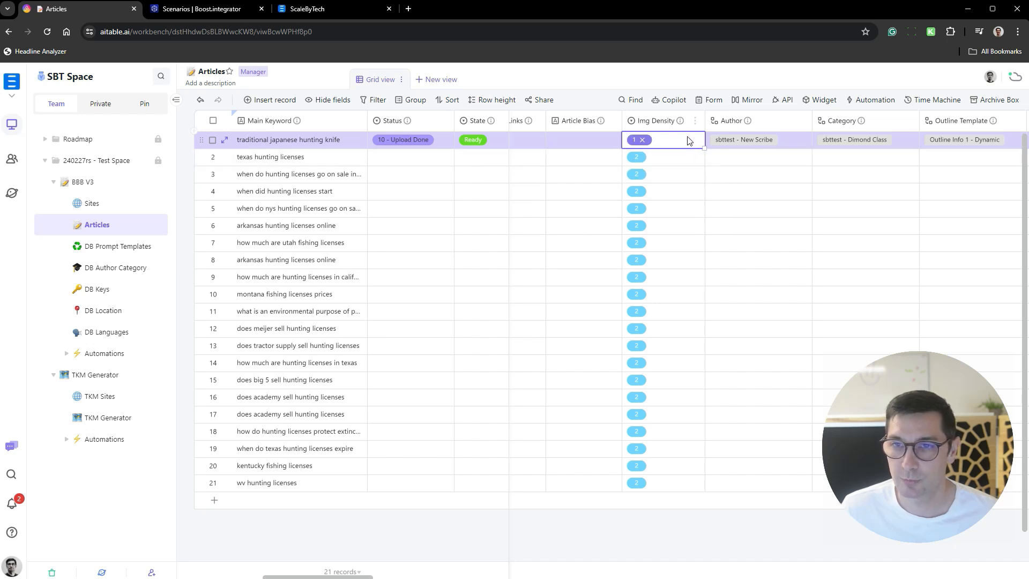
mouse_move(681, 122)
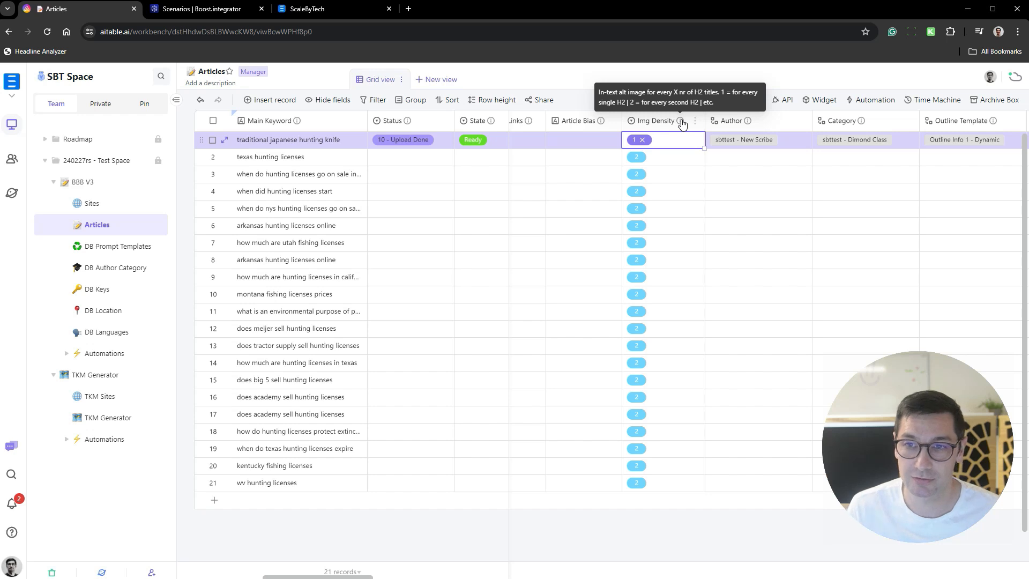
key("Down")
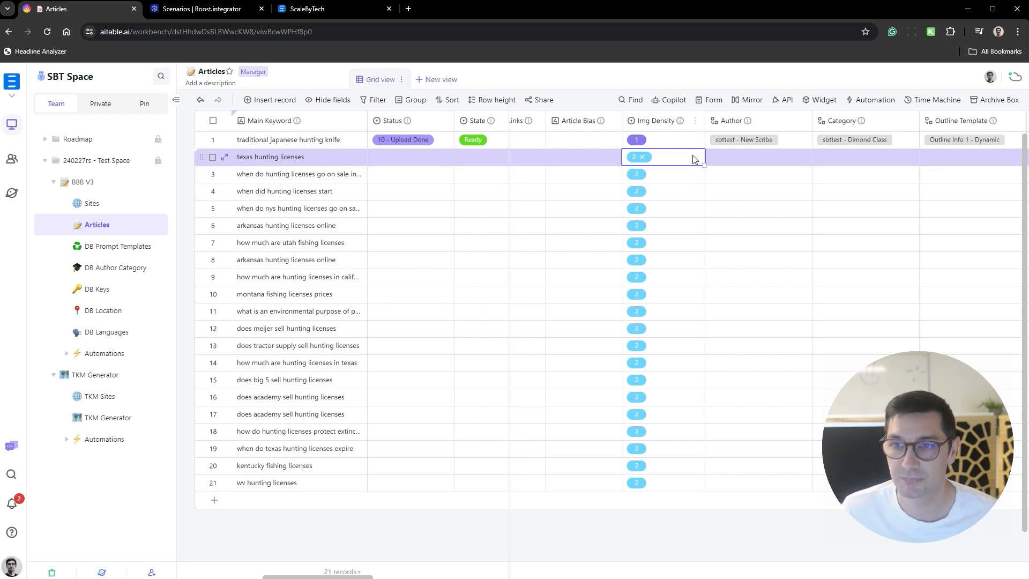
- Examine the author and category records and their Ids in the DB Author Category datasheet
scroll(762, 156, "right", 2)
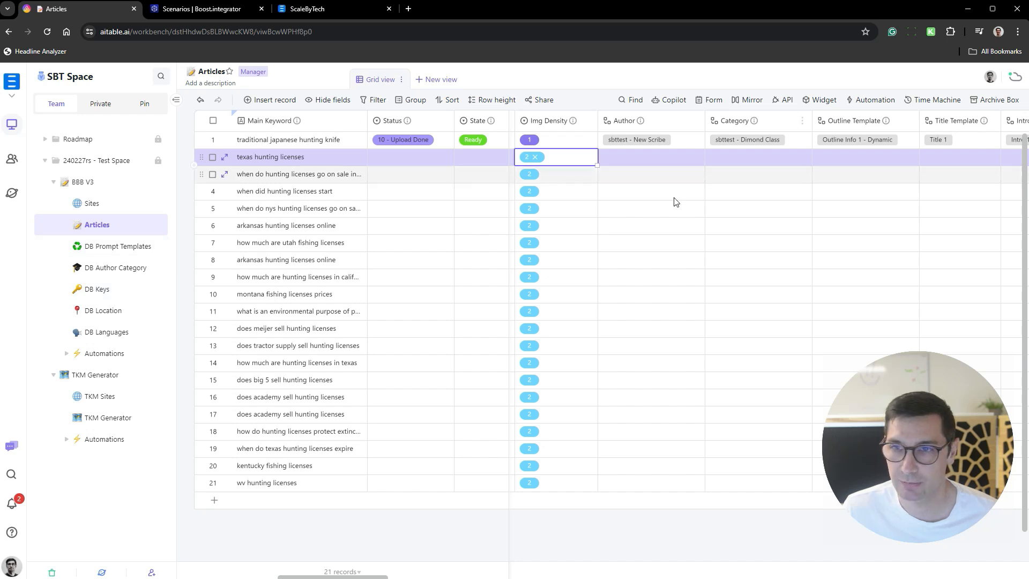
scroll(552, 161, "right", 2)
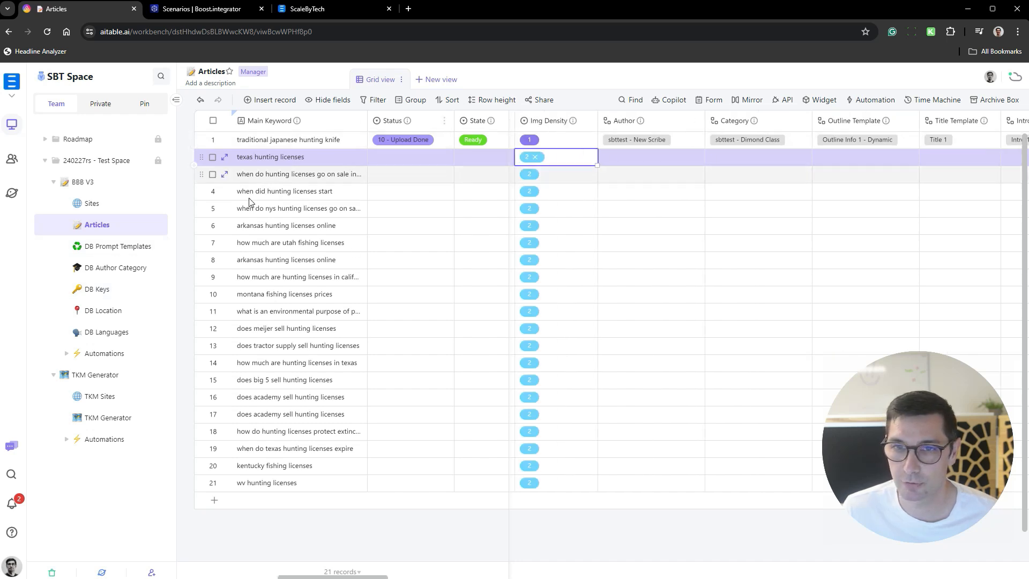
left_click(125, 270)
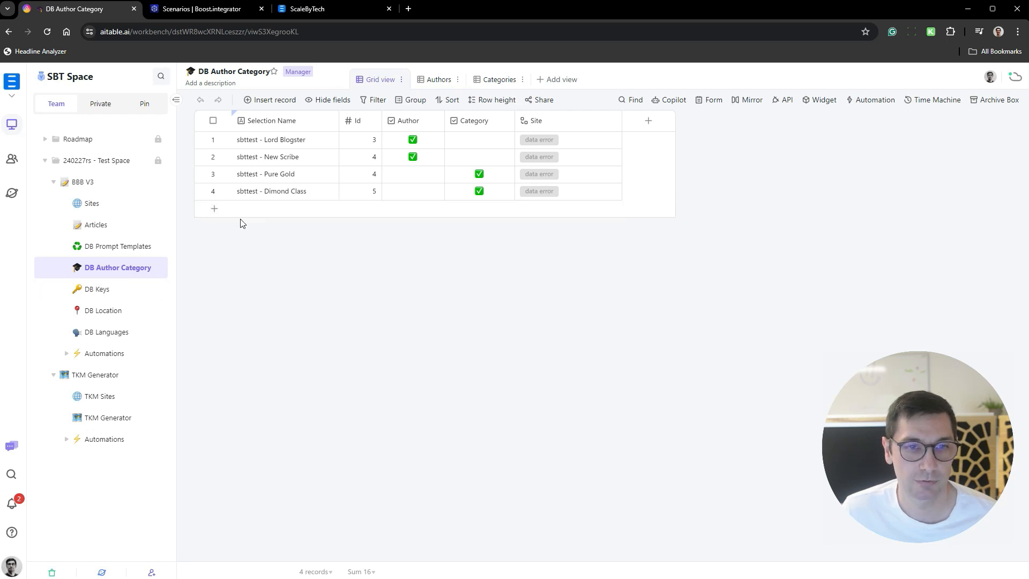
left_click(360, 142)
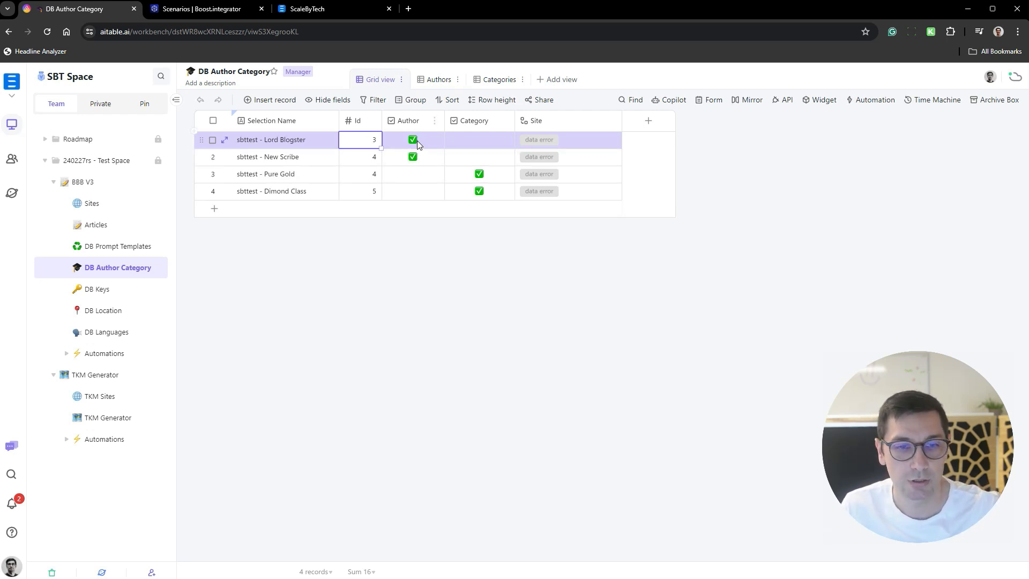
- In Articles, link the Author of "texas hunting licenses" to "sbttest - Lord Blogster" and copy it to all records below
left_click(142, 225)
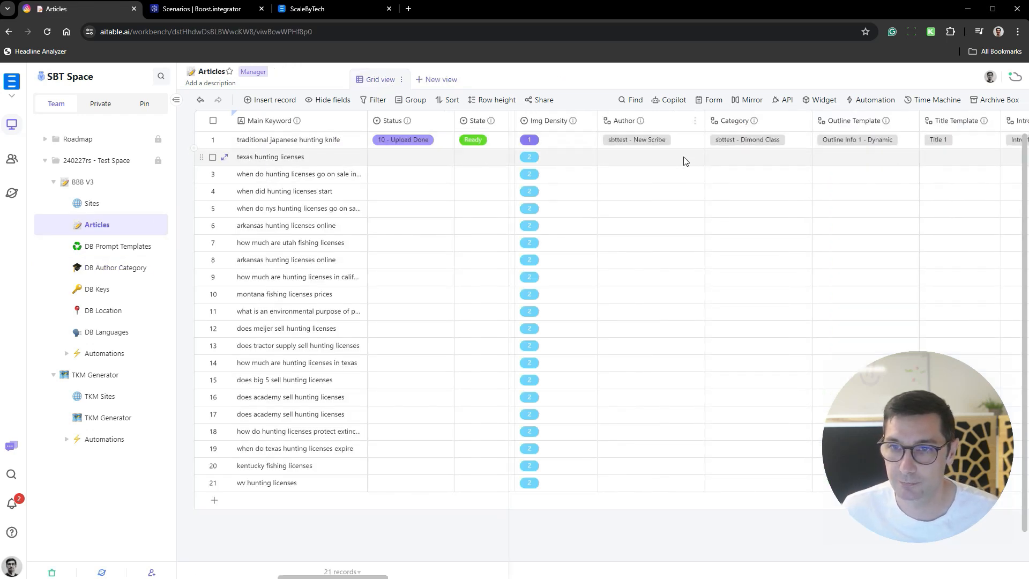
left_click(683, 161)
left_click(611, 159)
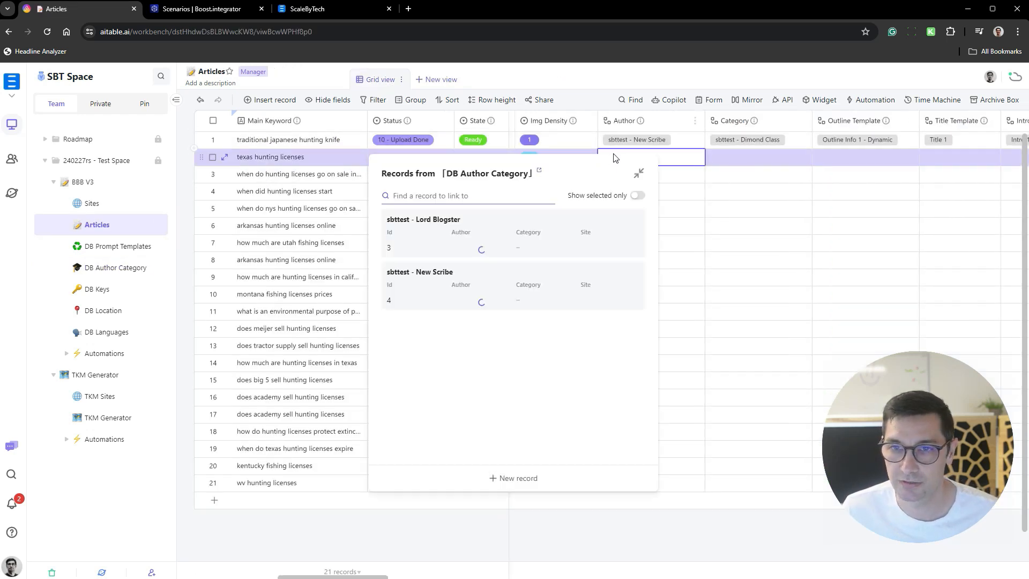
left_click(437, 246)
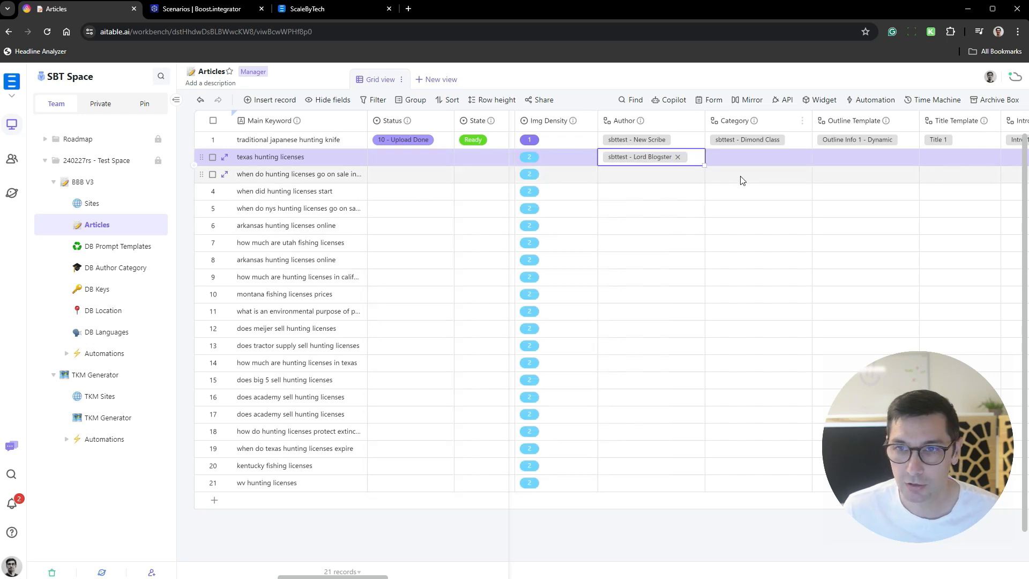
key("ctrl+c")
key("ctrl+shift+Down")
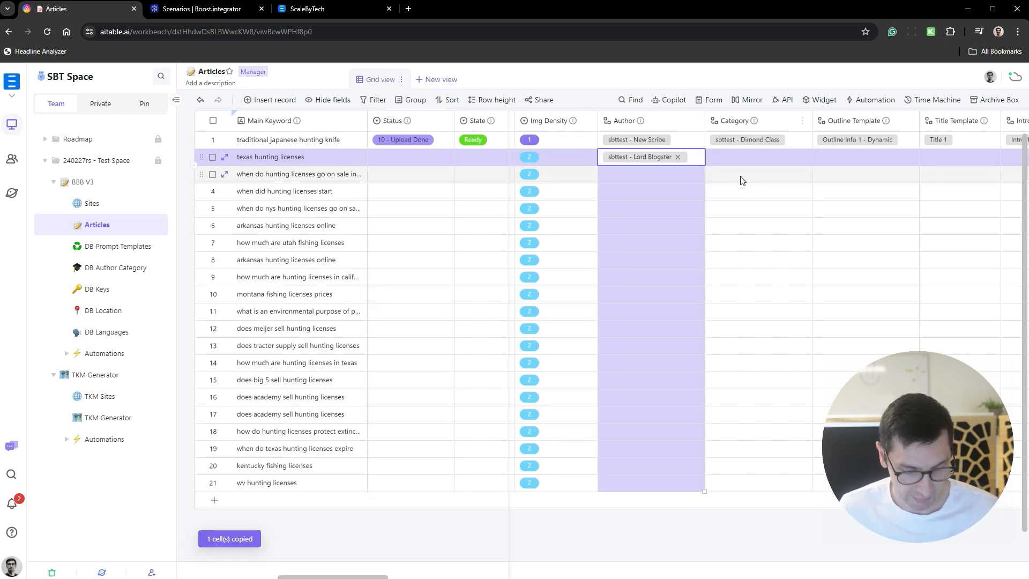
key("ctrl+v")
- Copy "hunting licenses" from the "texas hunting licenses" keyword and add it as a new record's Selection Name in DB Author Category
left_click(794, 158)
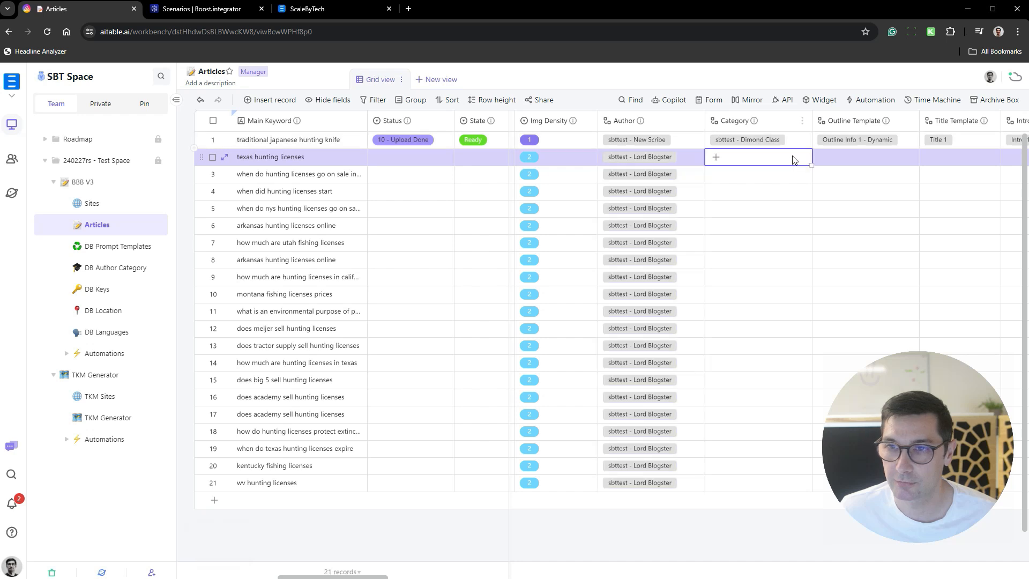
key("ctrl+v")
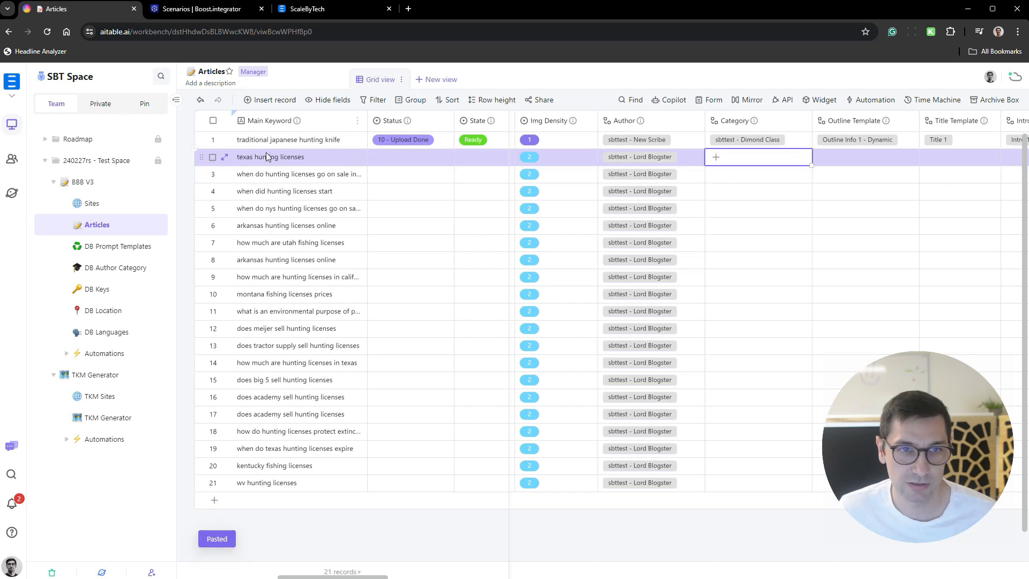
double_click(301, 158)
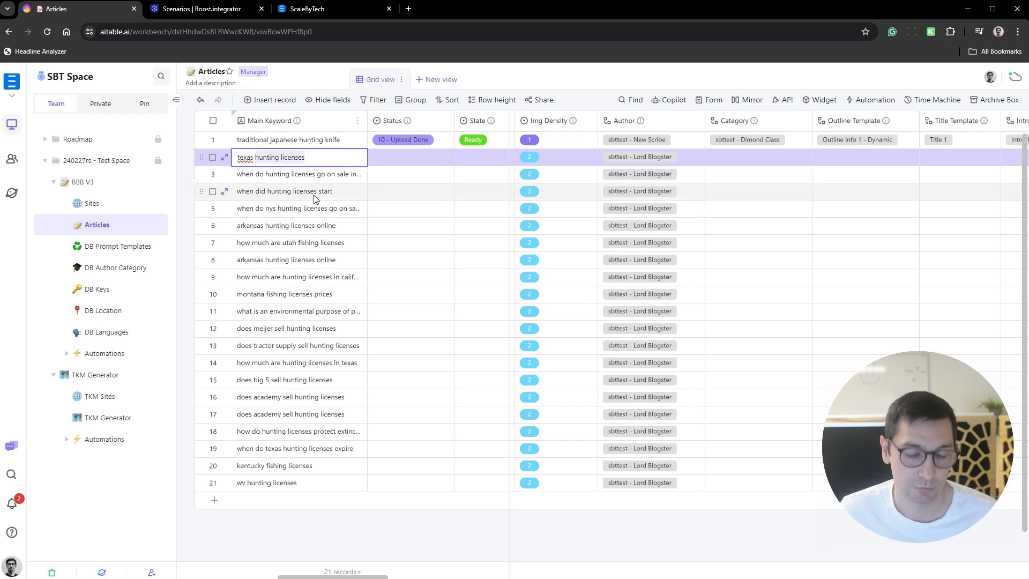
left_click(114, 270)
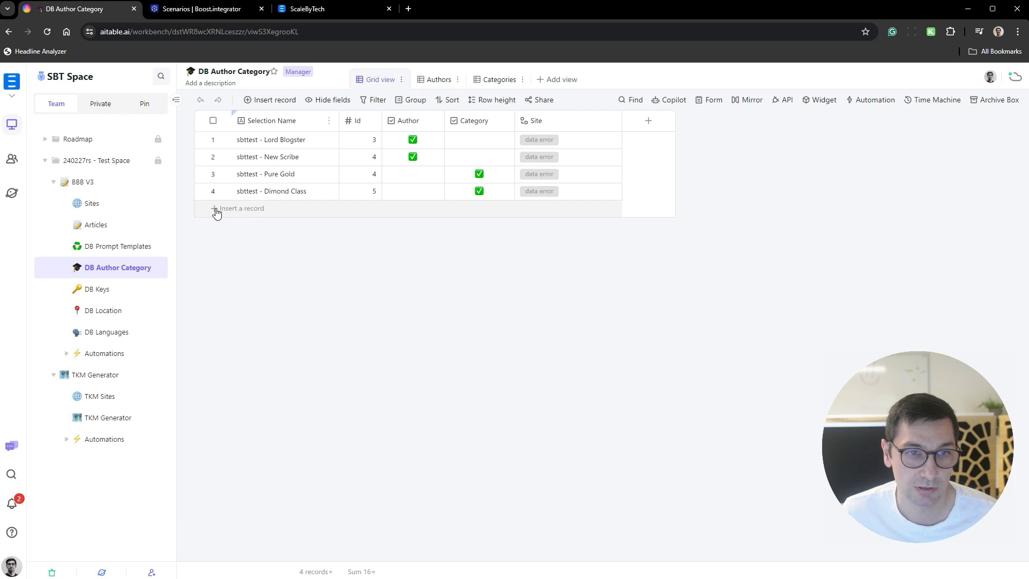
left_click(284, 212)
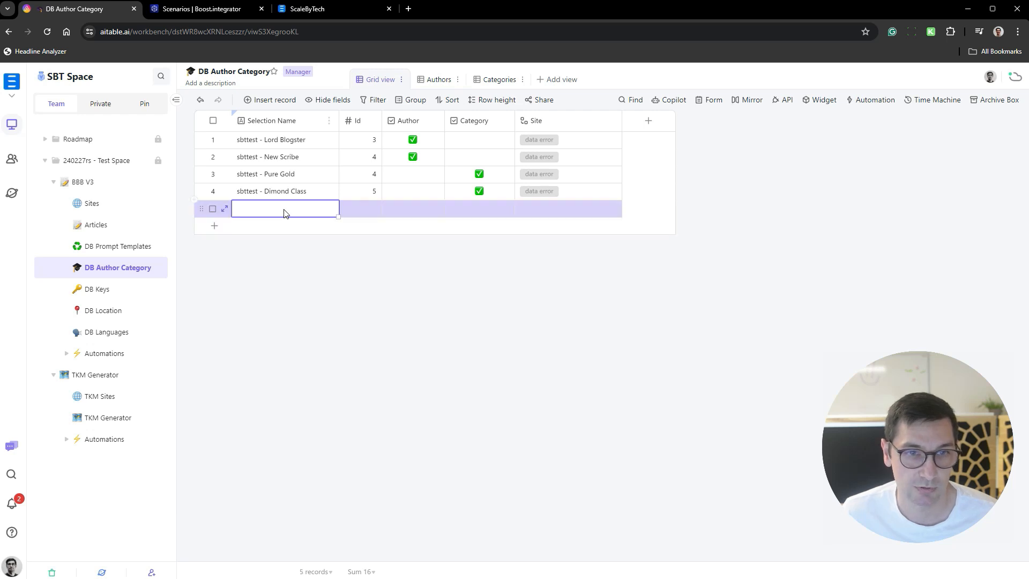
key("ctrl+v")
left_click(362, 192)
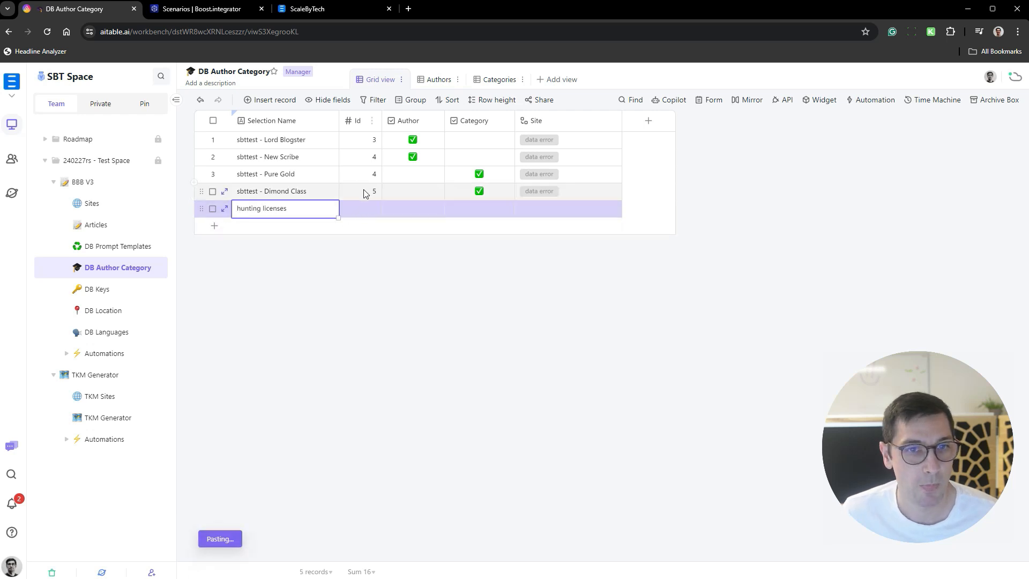
- Set the Id of the "hunting licenses" record to 5 and mark it as a Category
left_click(365, 210)
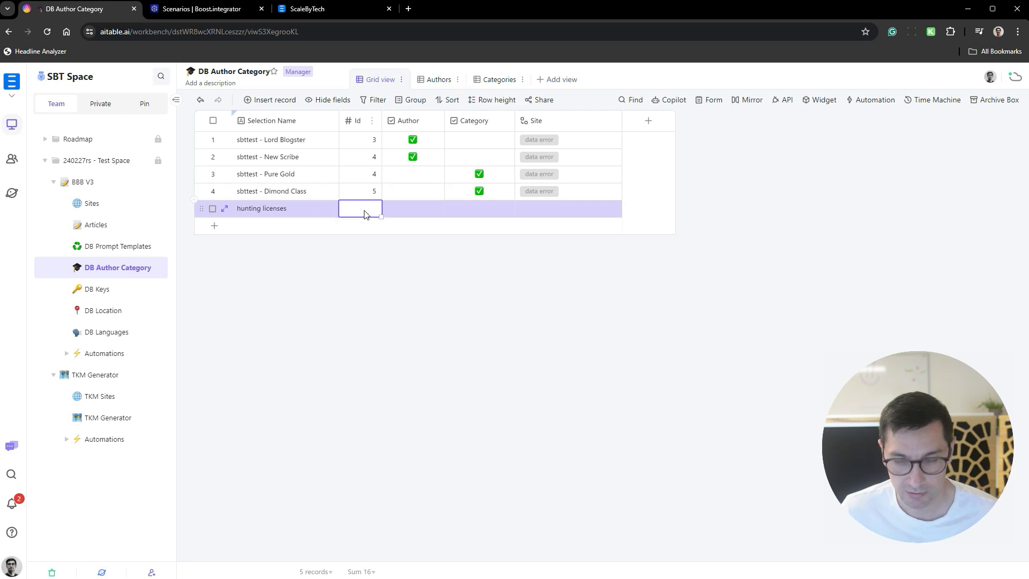
key("ctrl+v")
left_click(479, 208)
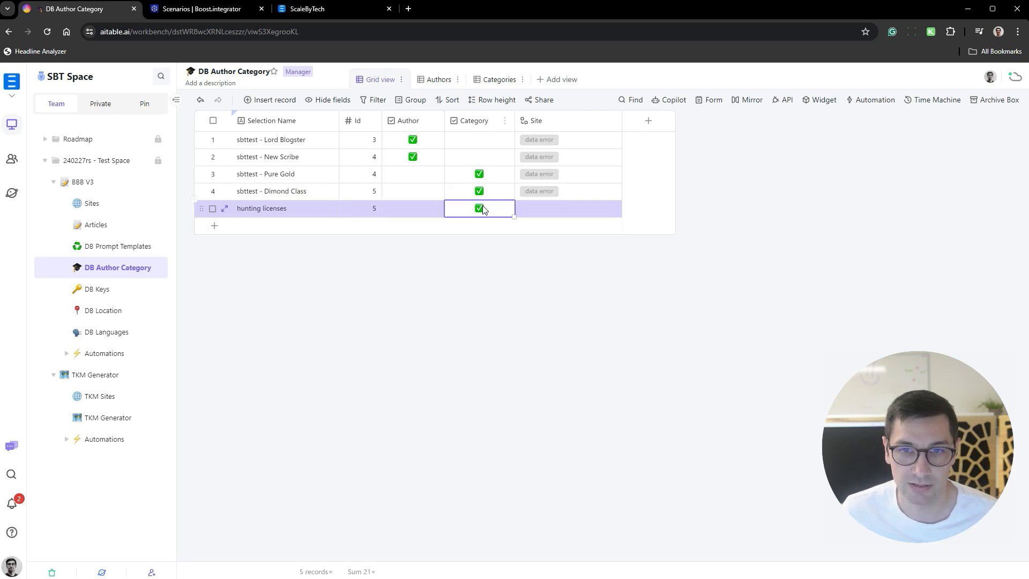
- Clear the Site links of the four "sbttest" records in DB Author Category
left_click(561, 191)
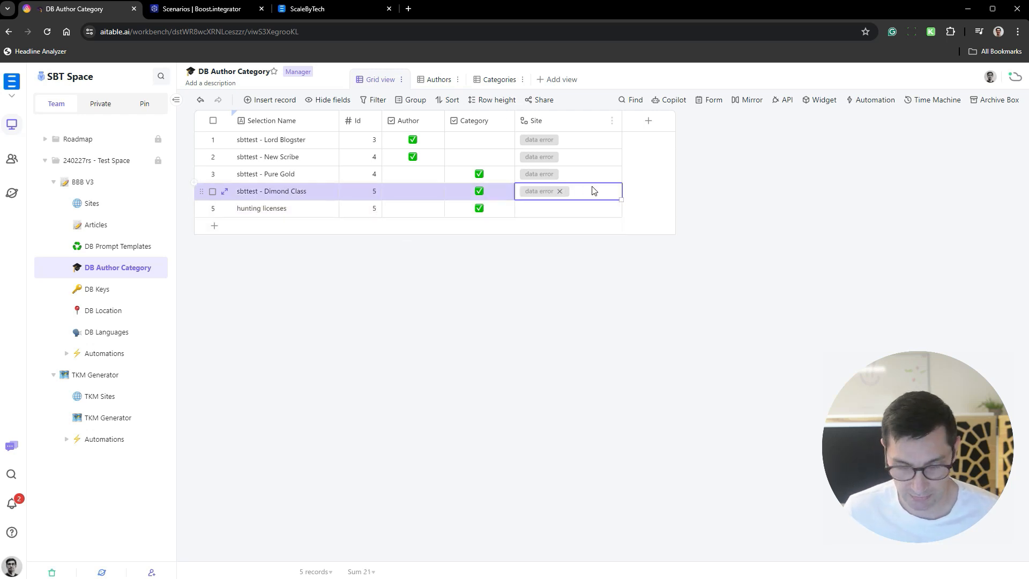
key("shift+Up")
key("shift+Up")
key("shift+Up")
key("Delete")
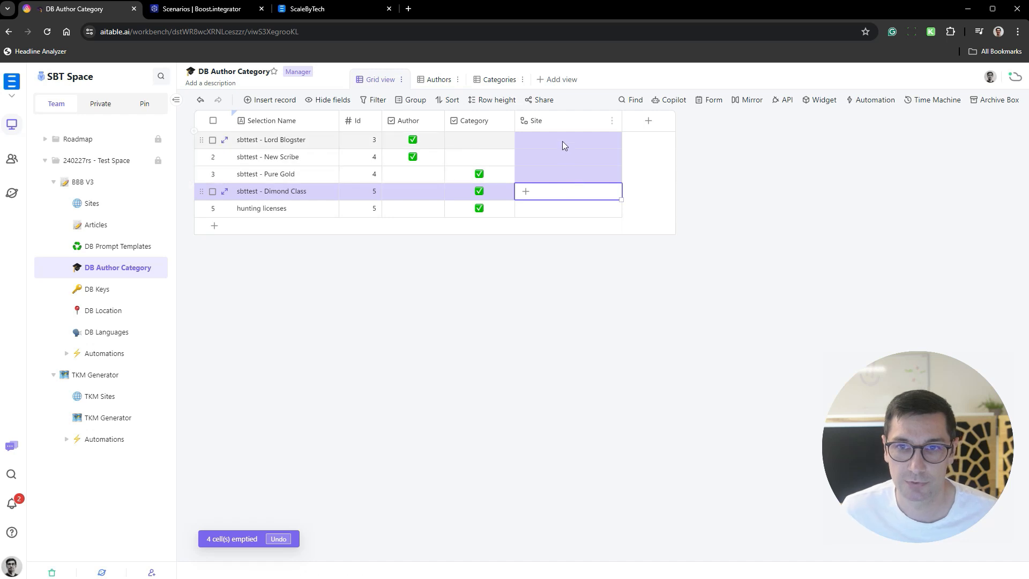
- Link the Site of "sbttest - Lord Blogster" to "Hunt and Eat" and try to paste it into the records below
double_click(562, 141)
left_click(470, 276)
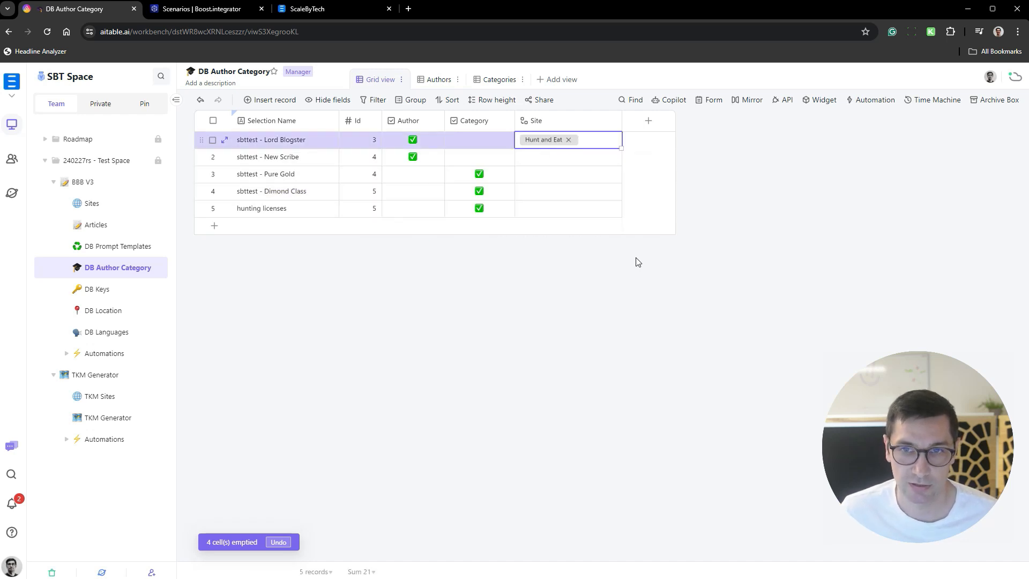
key("shift+Down")
key("shift+Down")
key("shift+Down")
key("shift+Down")
key("ctrl+v")
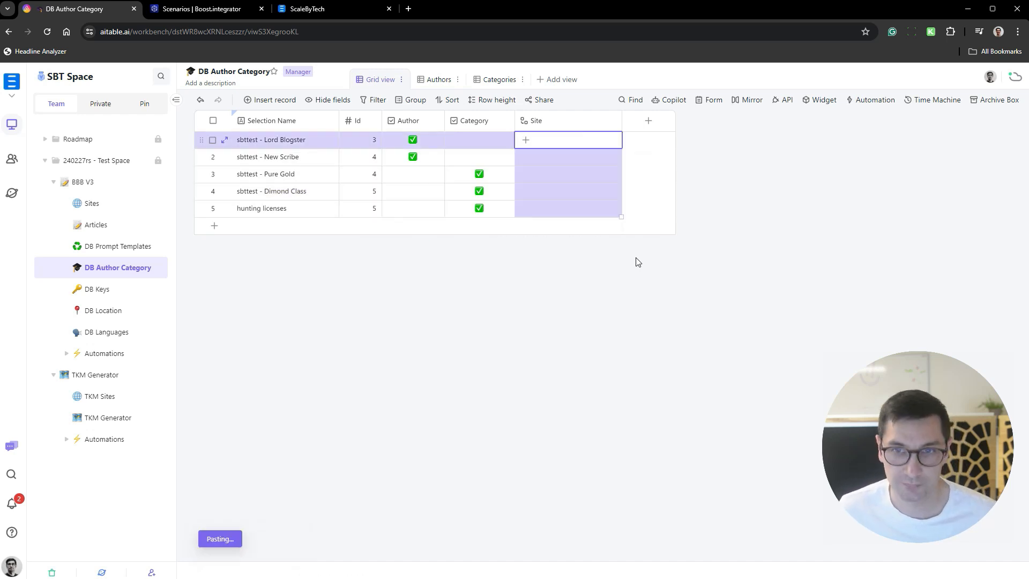
- Relink the Site of "sbttest - Lord Blogster" to "Hunt and Eat" and copy that link to all records below
left_click(602, 144)
left_click(601, 144)
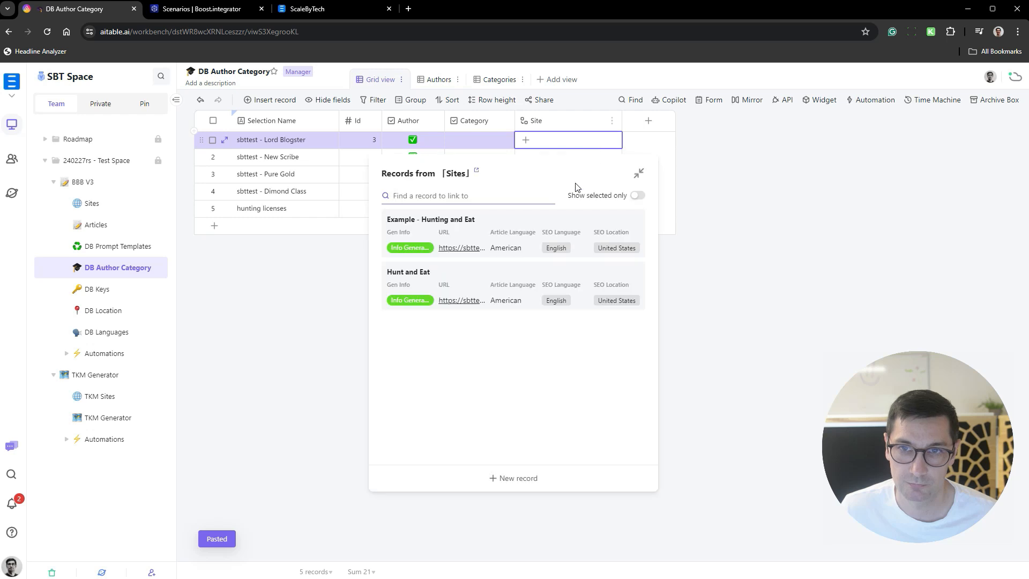
left_click(479, 287)
left_click(618, 194)
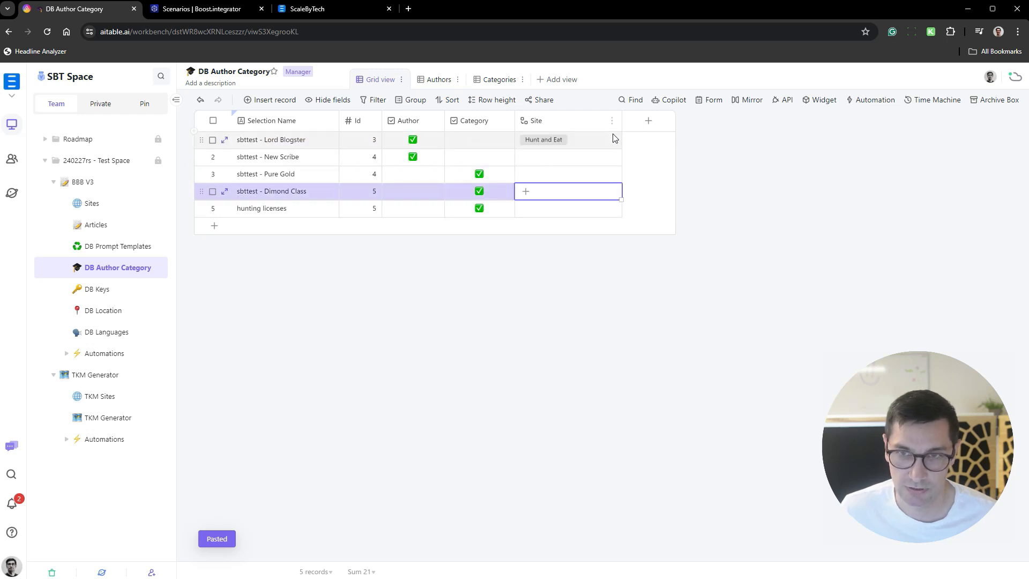
left_click(613, 145)
key("ctrl+c")
key("ctrl+shift+Down")
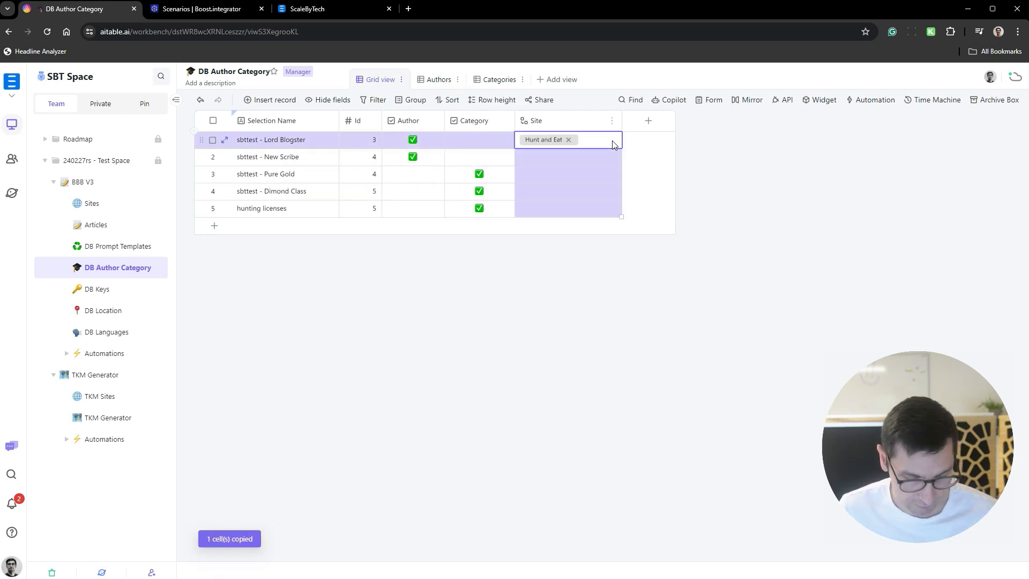
key("ctrl+v")
left_click(609, 255)
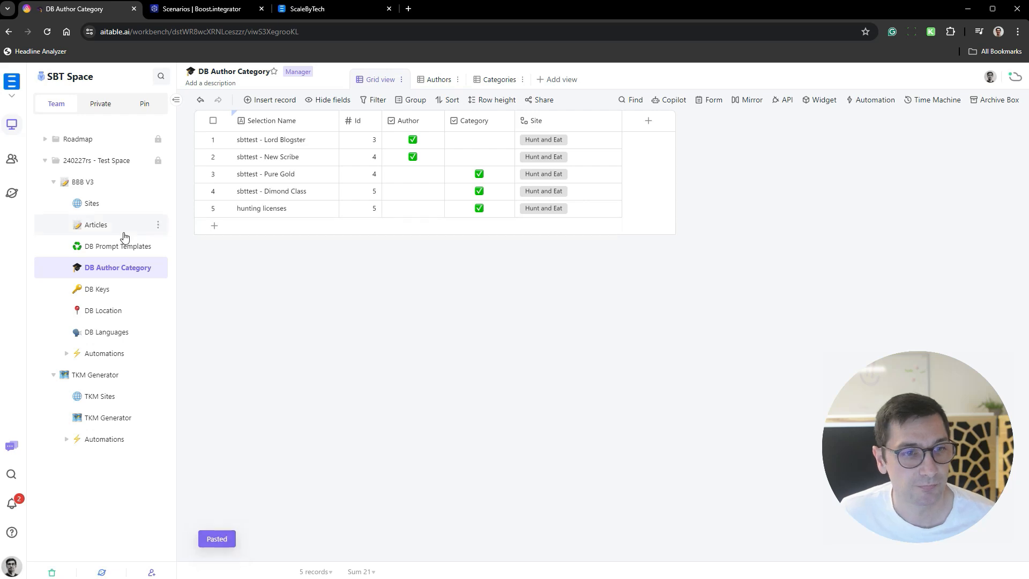
- In Articles, link the Category of "texas hunting licenses" to "hunting licenses"
left_click(106, 229)
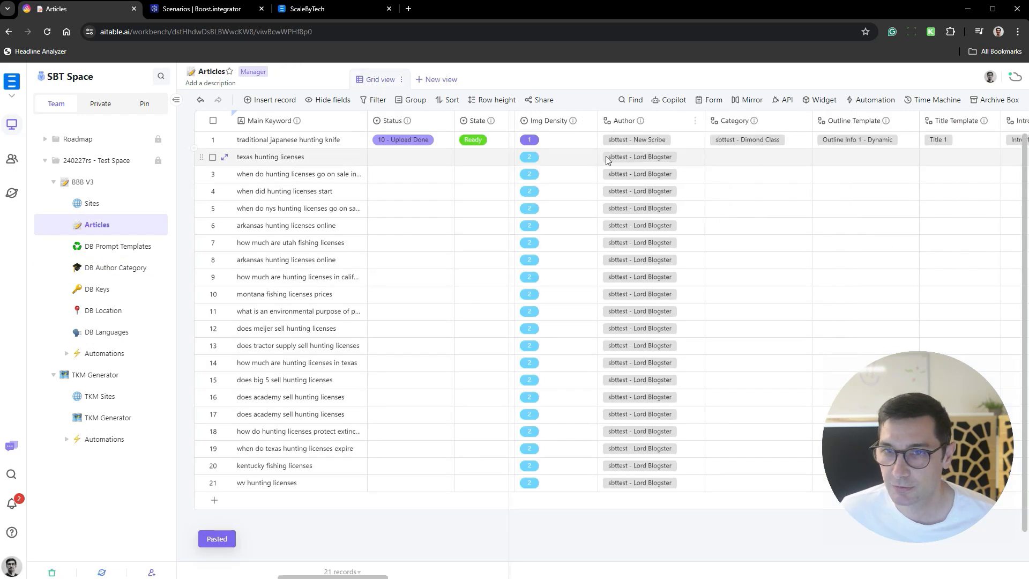
left_click(751, 161)
left_click(732, 159)
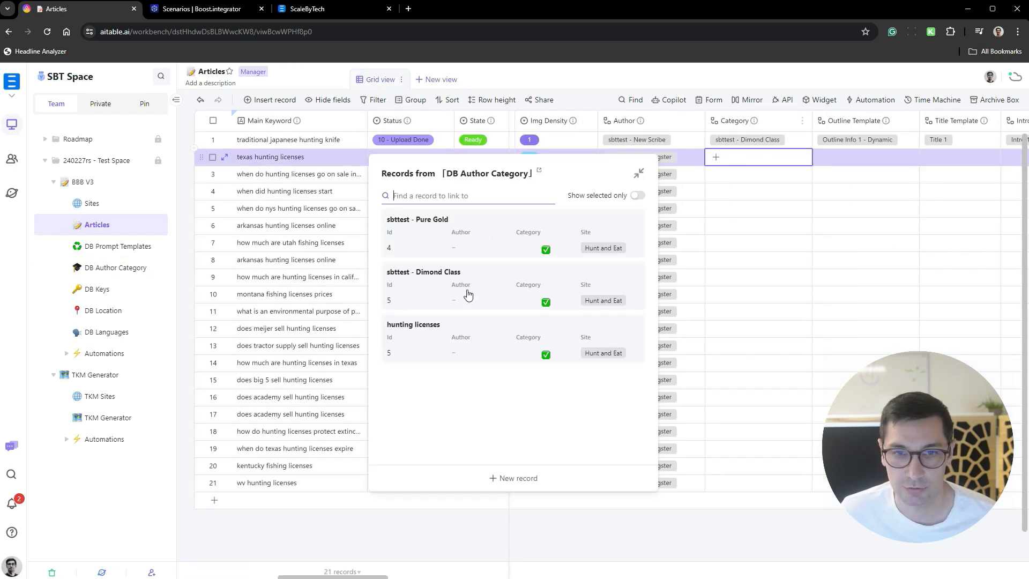
left_click(424, 342)
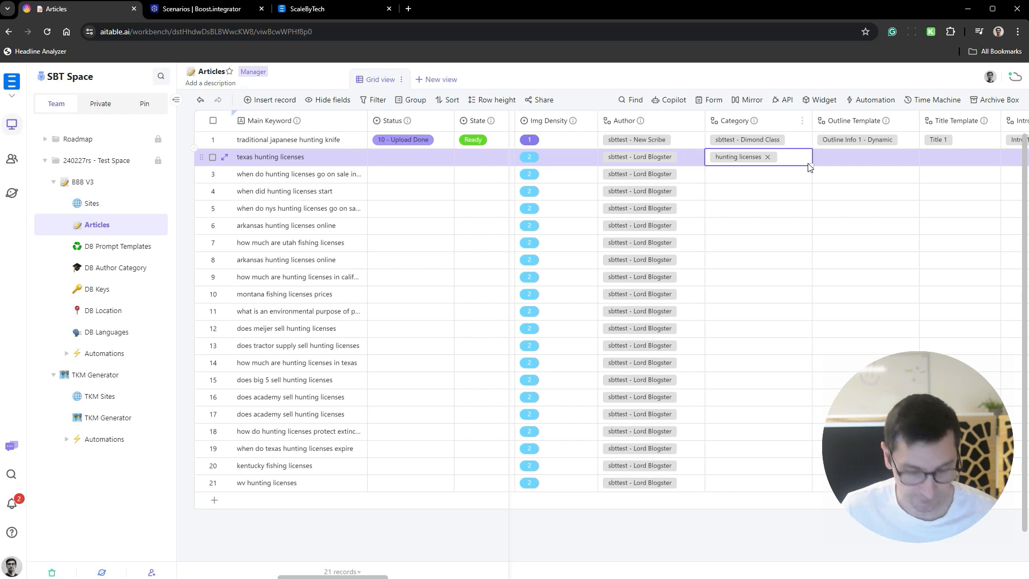
double_click(809, 167)
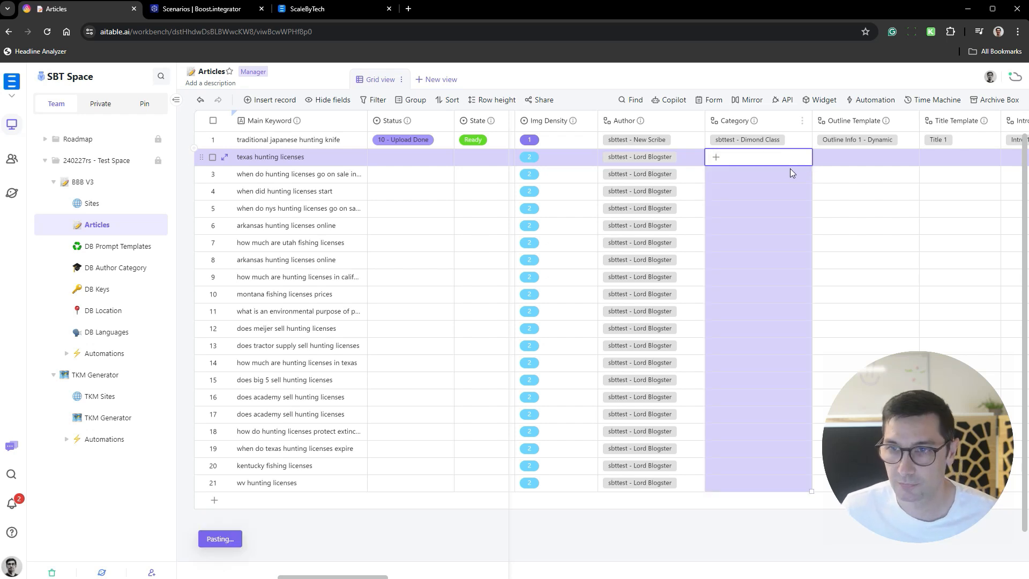
key("ctrl+z")
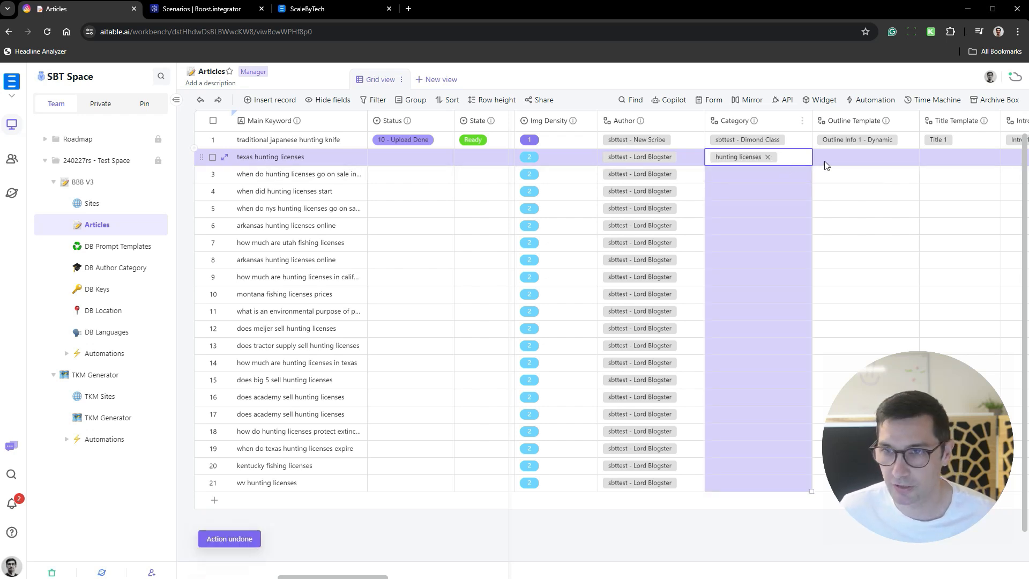
- Copy the "hunting licenses" Category of "texas hunting licenses" to all article records below it
left_click(824, 162)
left_click(795, 163)
key("ctrl+c")
key("ctrl+shift+Down")
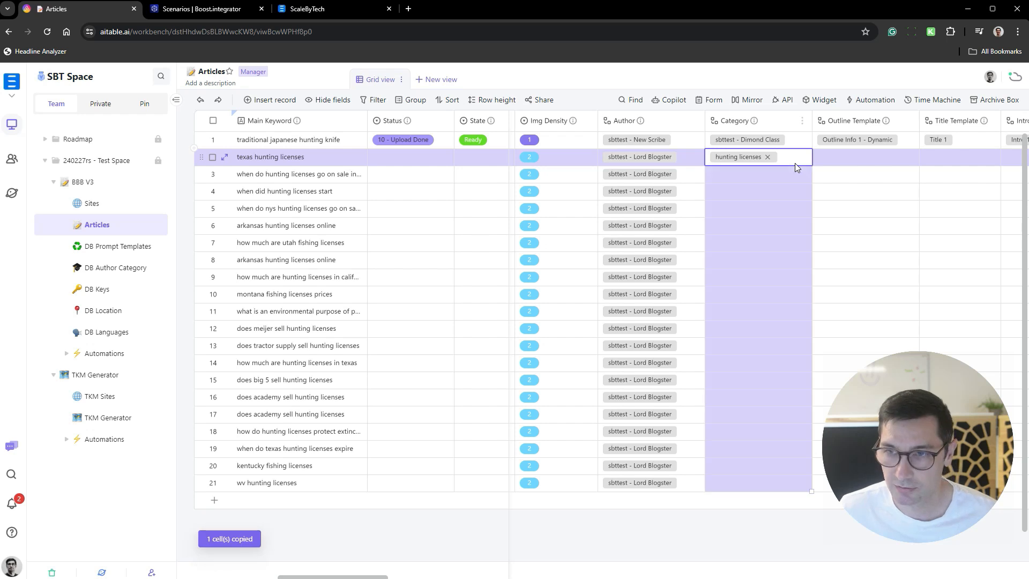
key("ctrl+v")
left_click(868, 208)
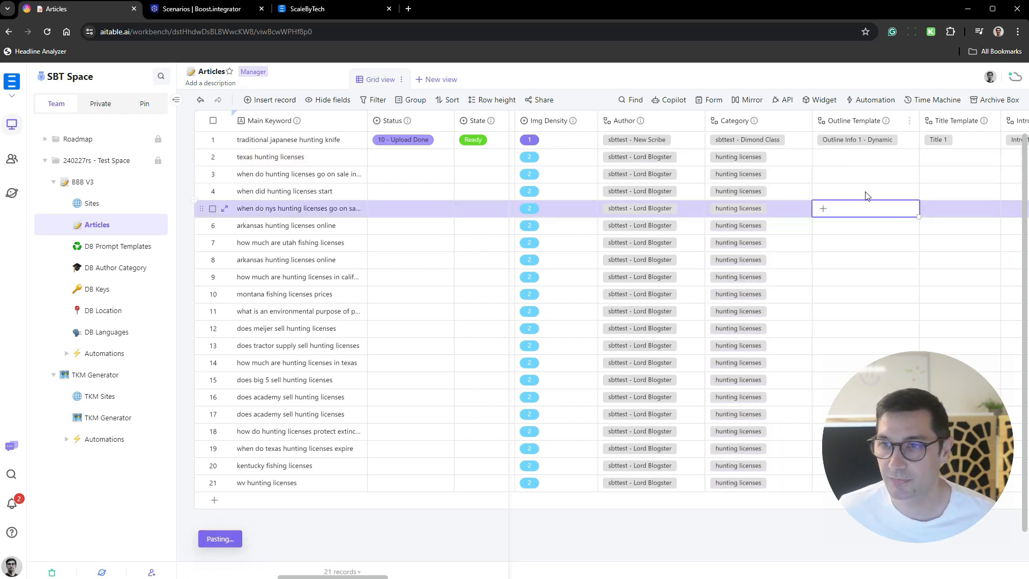
- Open the DB Prompt Templates datasheet and insert an empty record at its end
scroll(847, 186, "right", 4)
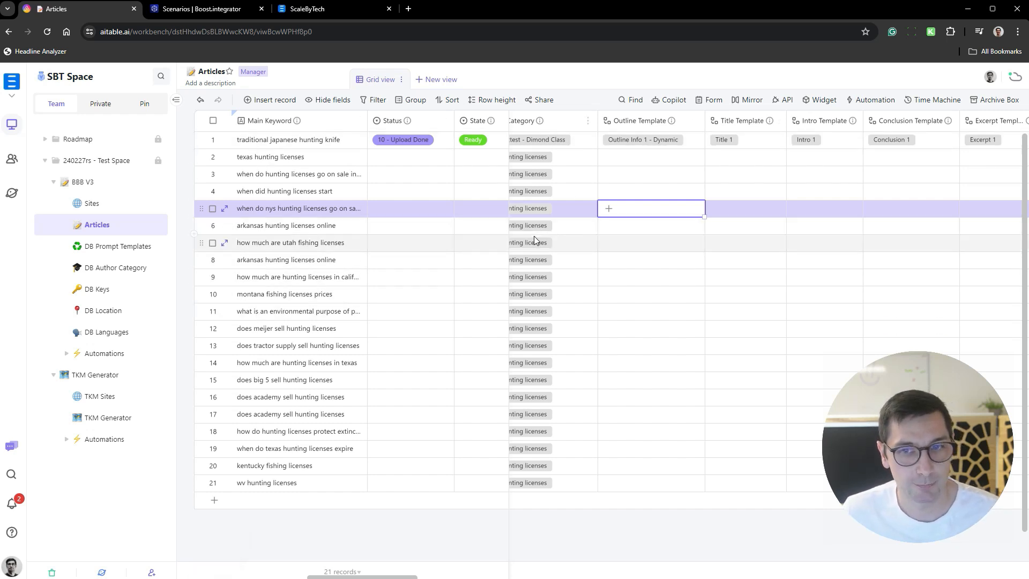
left_click(110, 246)
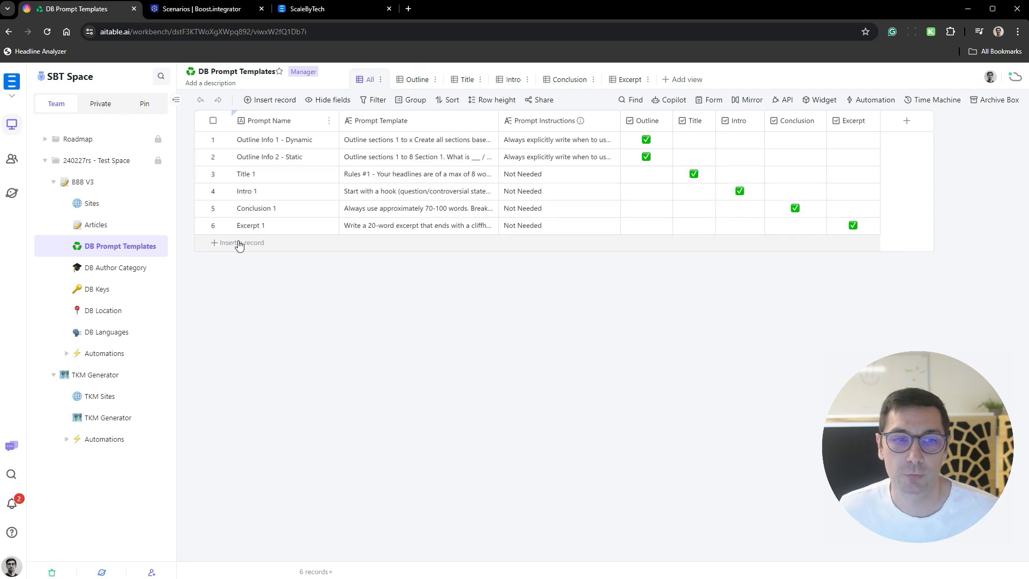
left_click(268, 246)
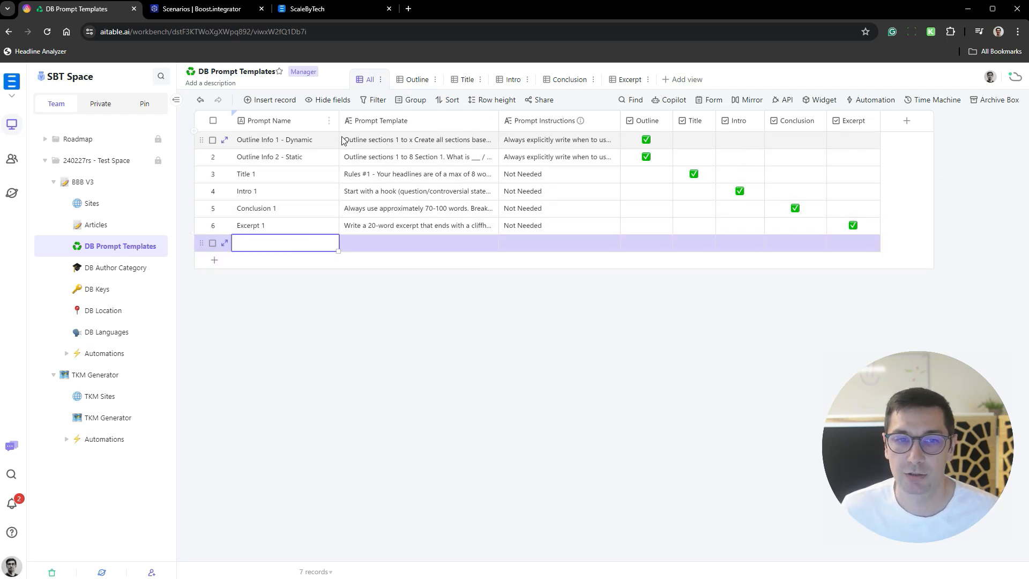
- Expand the "Outline Info 1 - Dynamic" record and examine how its Prompt Template defines the outline sections
left_click(387, 150)
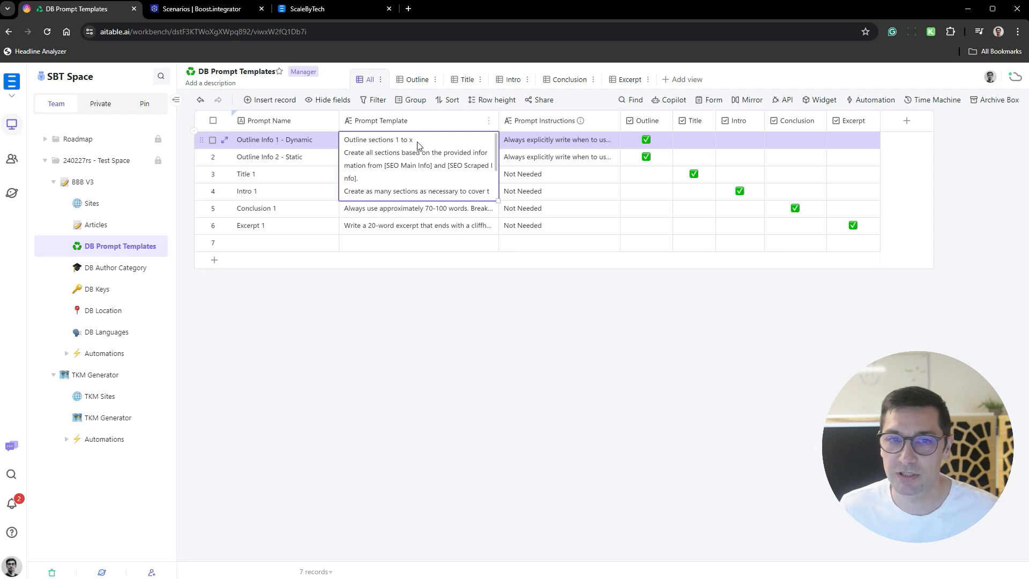
left_click(471, 169)
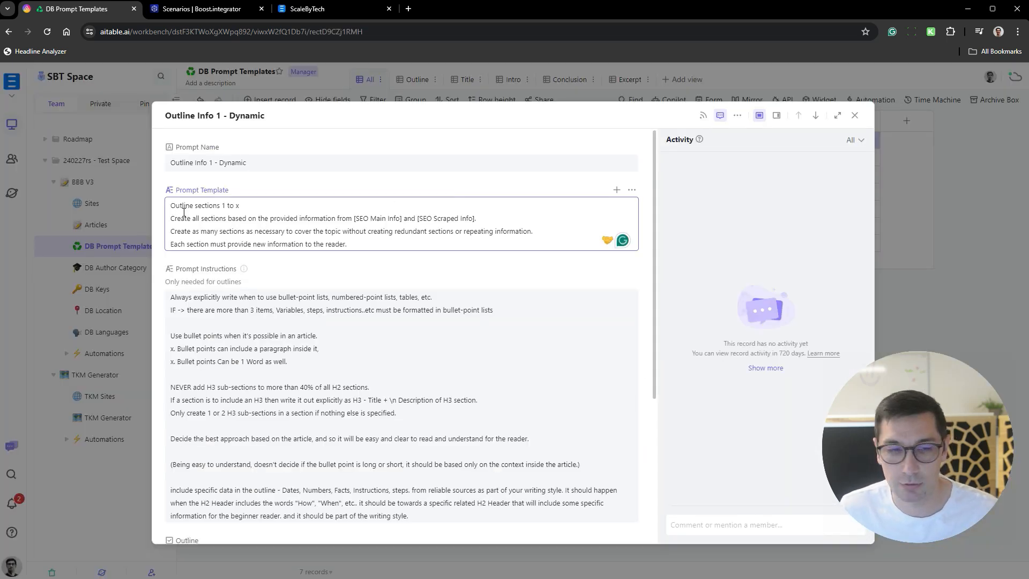
left_click_drag(172, 206, 248, 207)
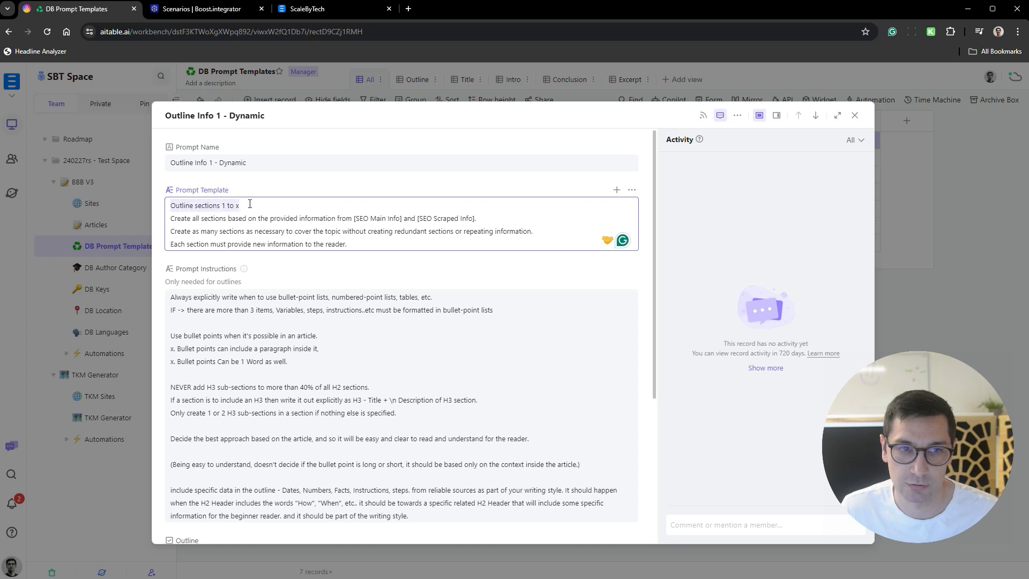
left_click_drag(176, 218, 499, 218)
left_click(481, 219)
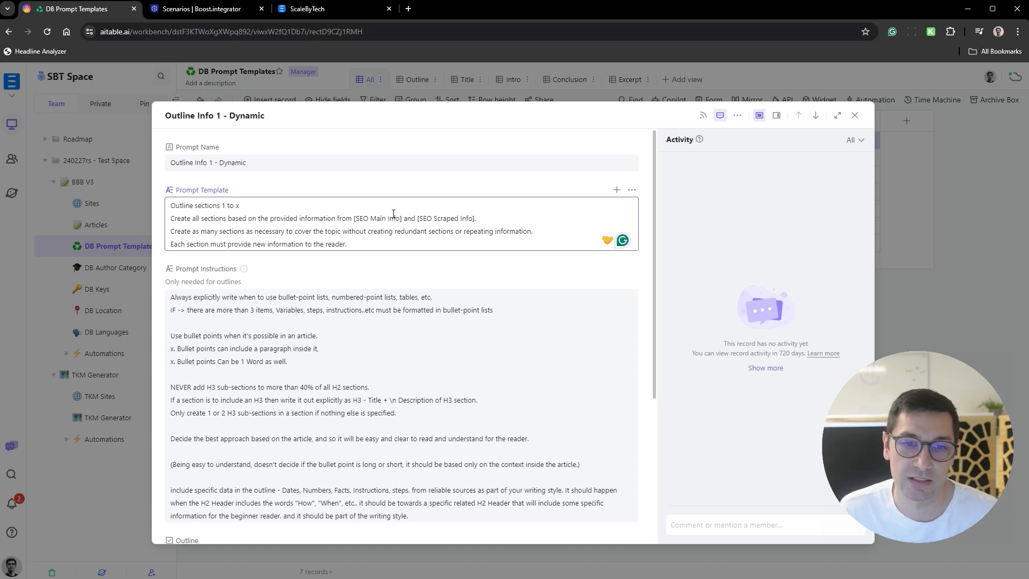
left_click_drag(421, 219, 483, 223)
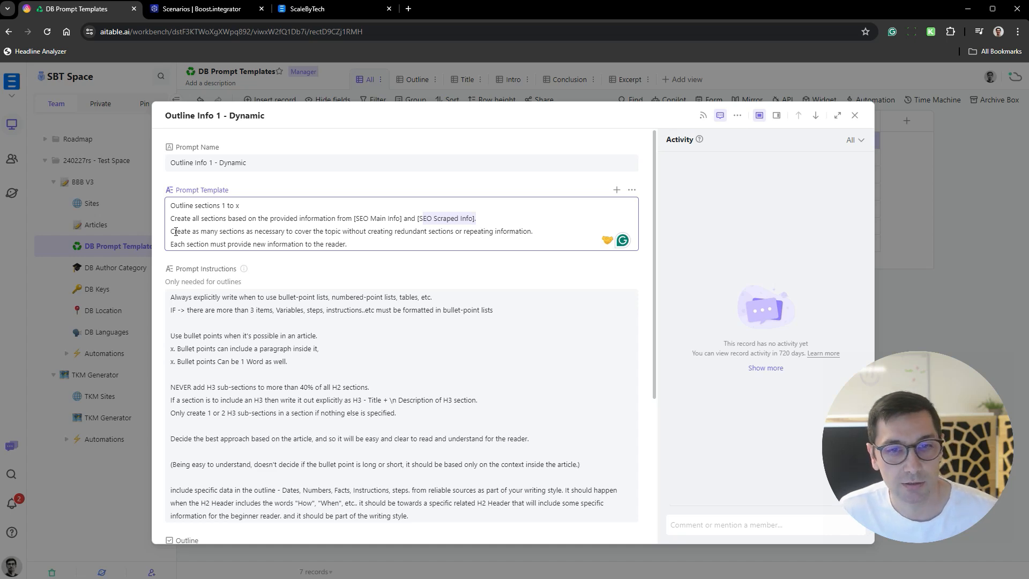
left_click_drag(175, 231, 415, 230)
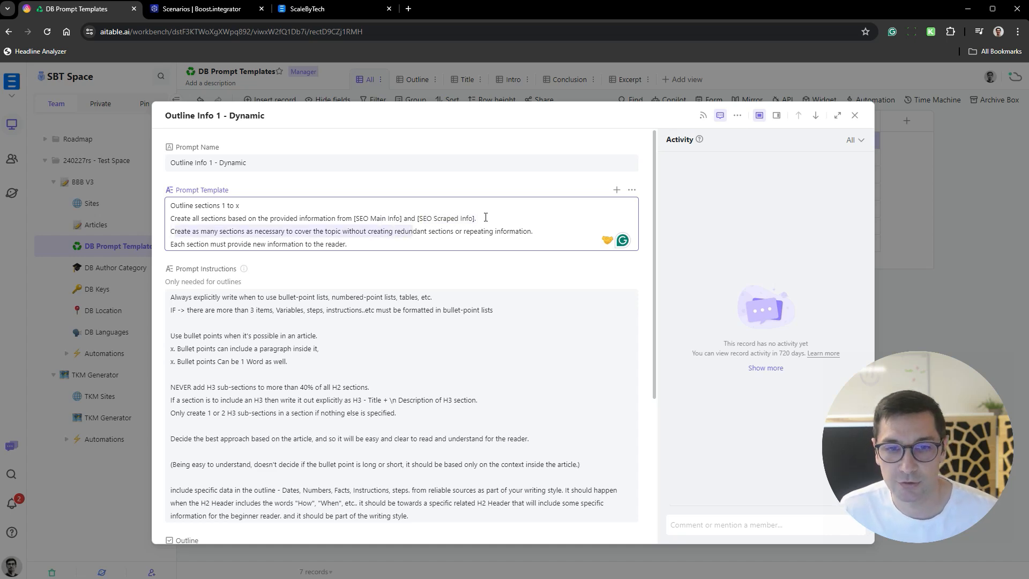
left_click_drag(485, 218, 284, 230)
left_click_drag(172, 231, 394, 232)
left_click(386, 240)
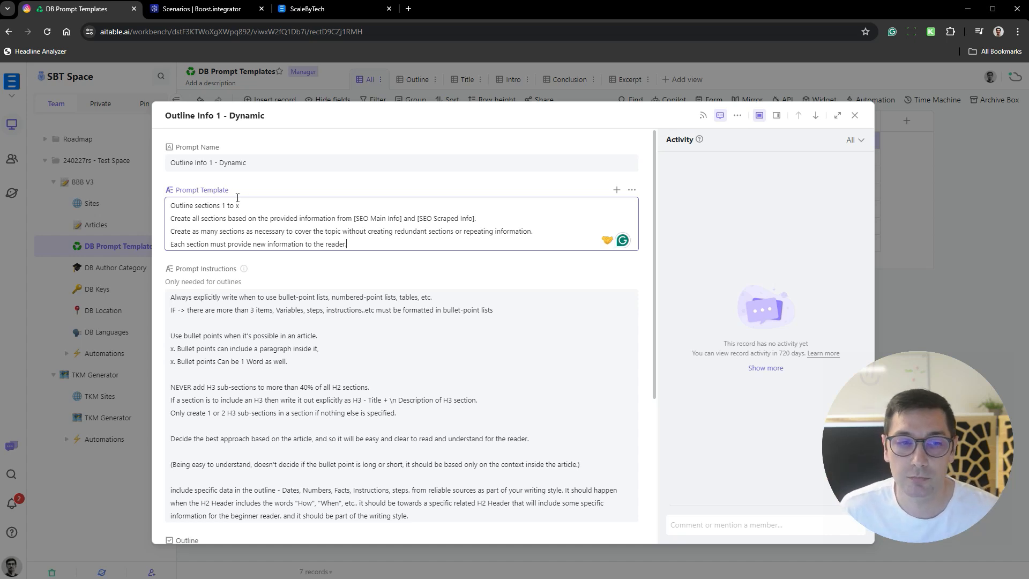
left_click_drag(245, 208, 172, 208)
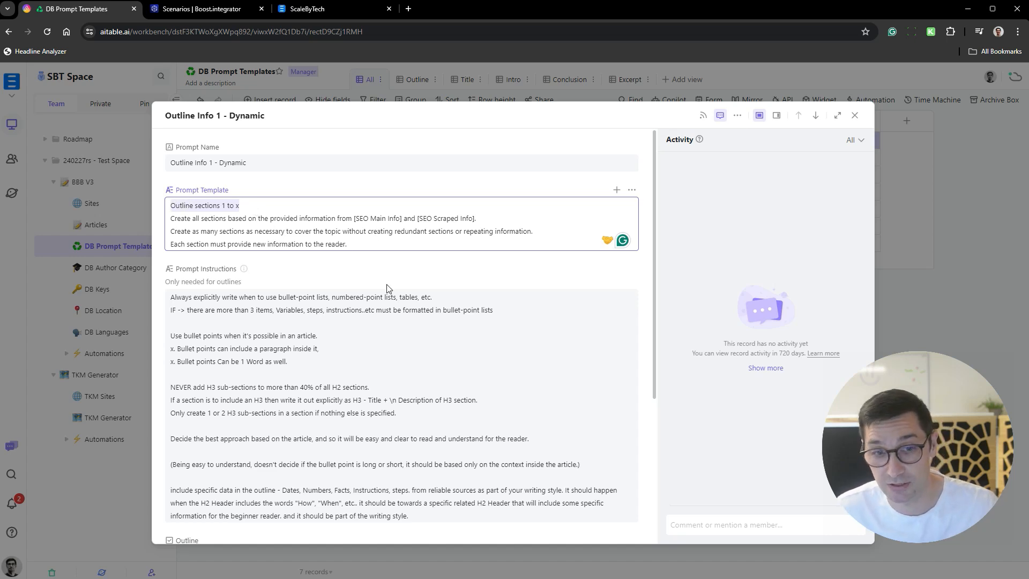
left_click(270, 235)
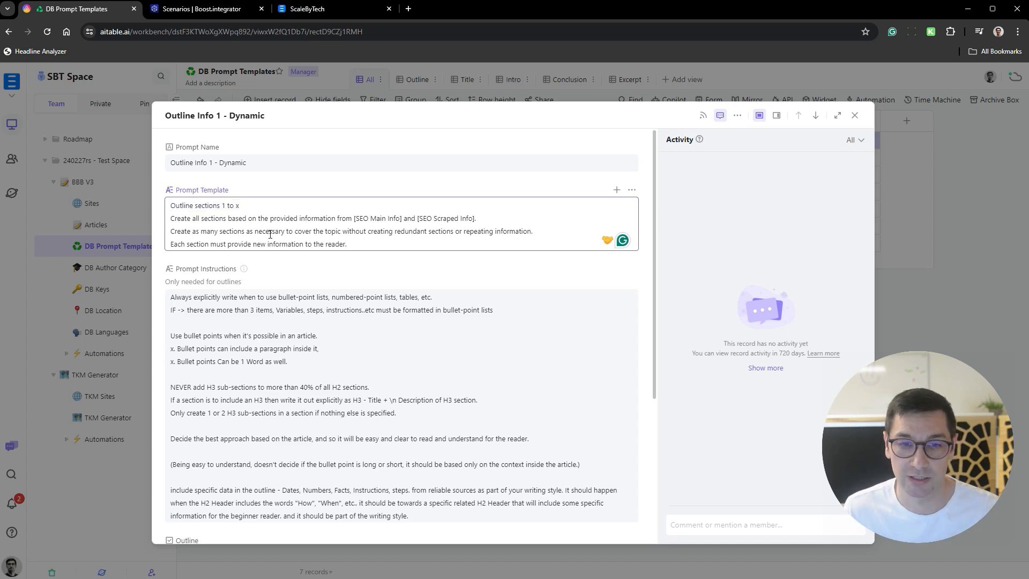
- Examine the Prompt Instructions of "Outline Info 1 - Dynamic", and close the expanded record
scroll(275, 234, "down", 3)
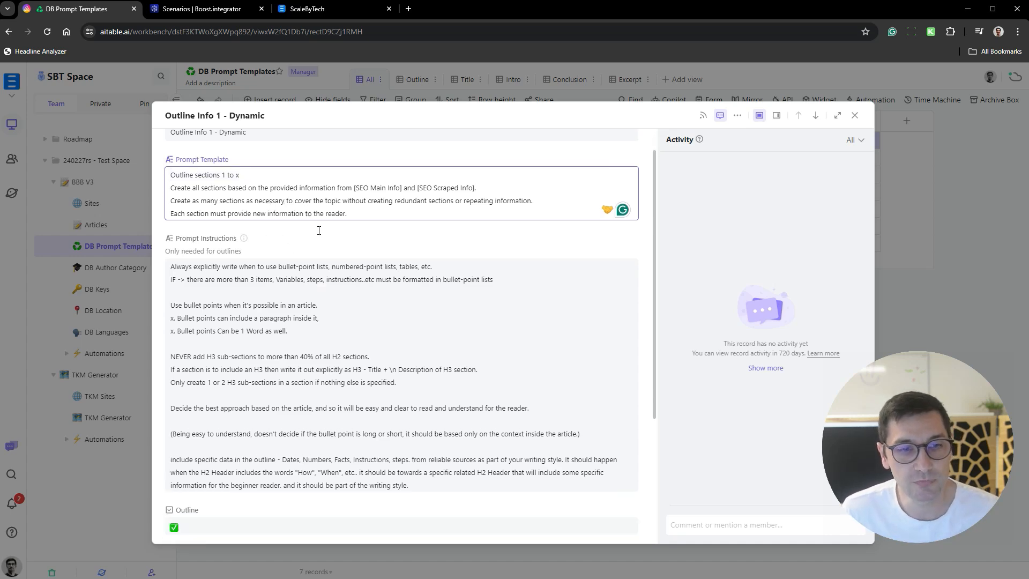
scroll(181, 191, "up", 1)
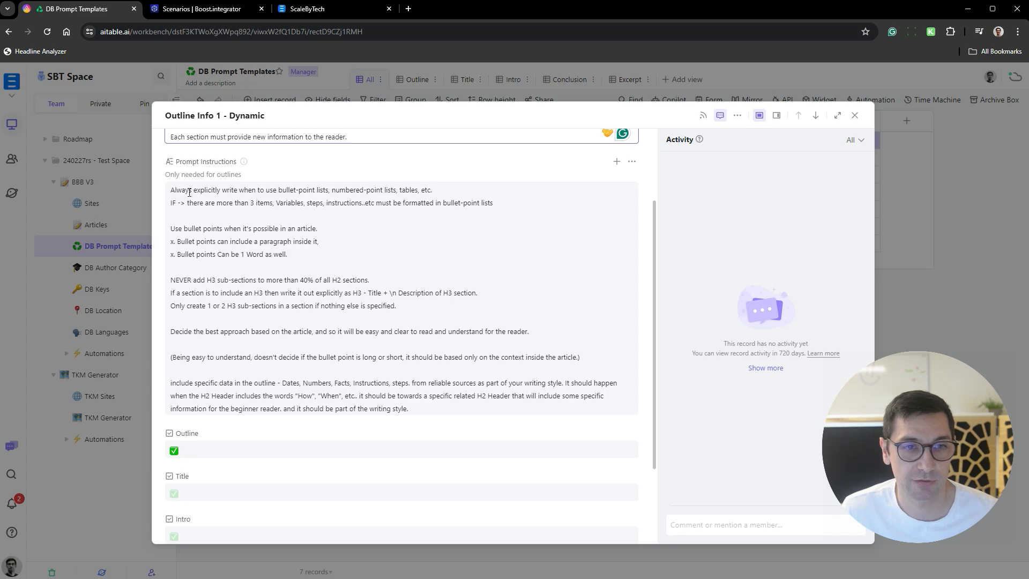
left_click_drag(170, 190, 482, 385)
scroll(253, 198, "up", 2)
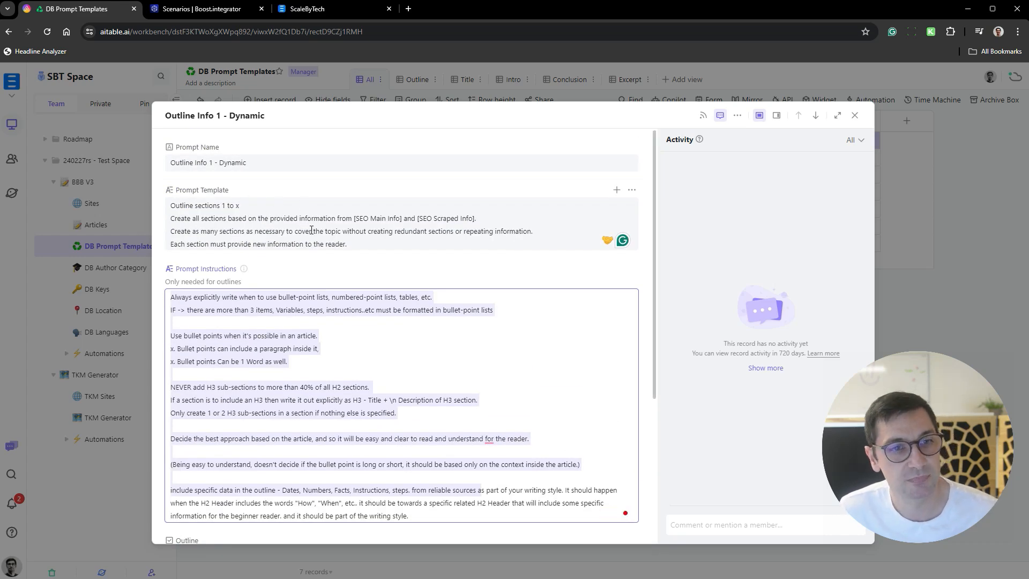
left_click(911, 265)
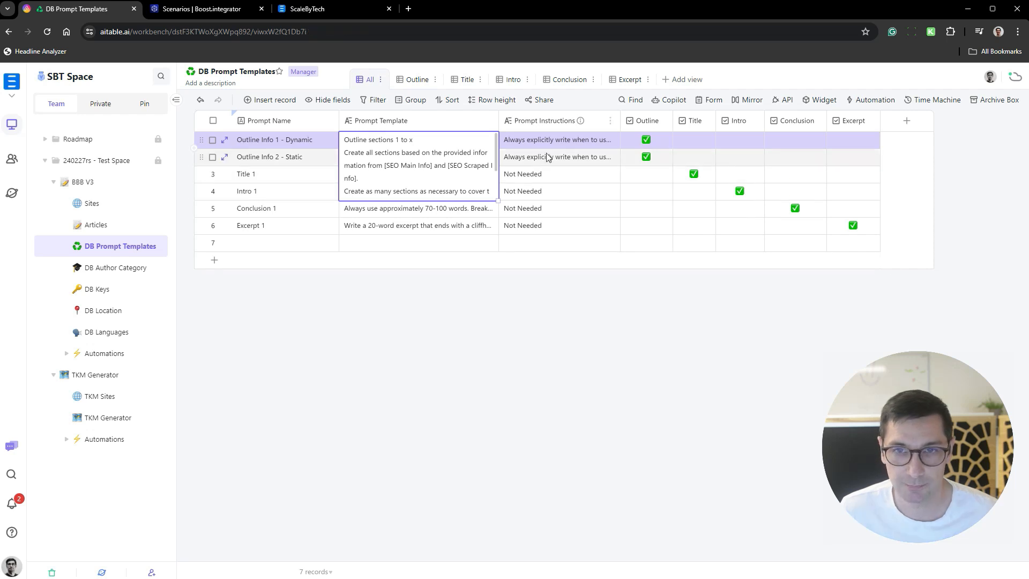
left_click(559, 143)
left_click(439, 303)
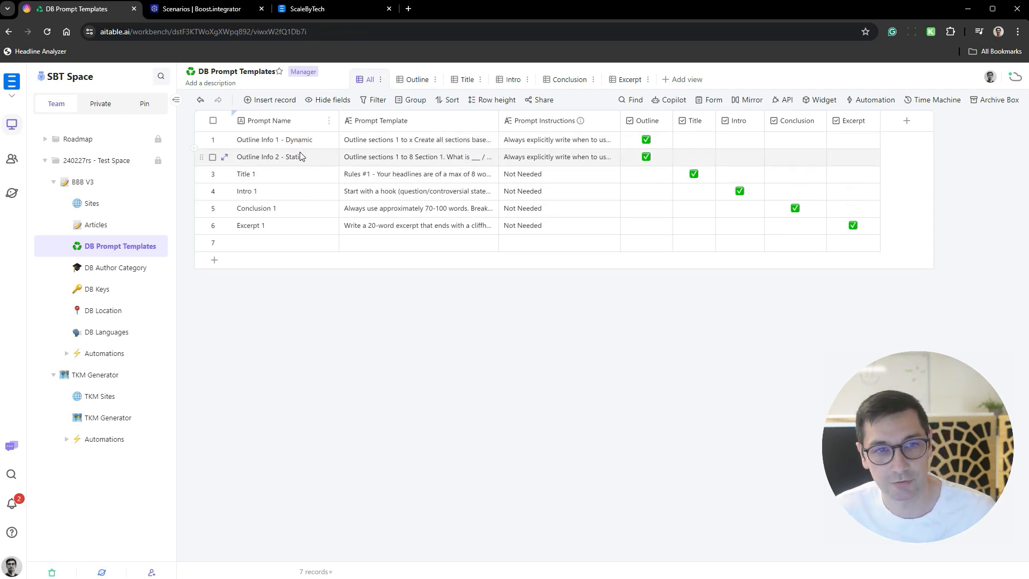
- Expand the "Title 1" record and examine the headline rules in its Prompt Template
left_click(385, 176)
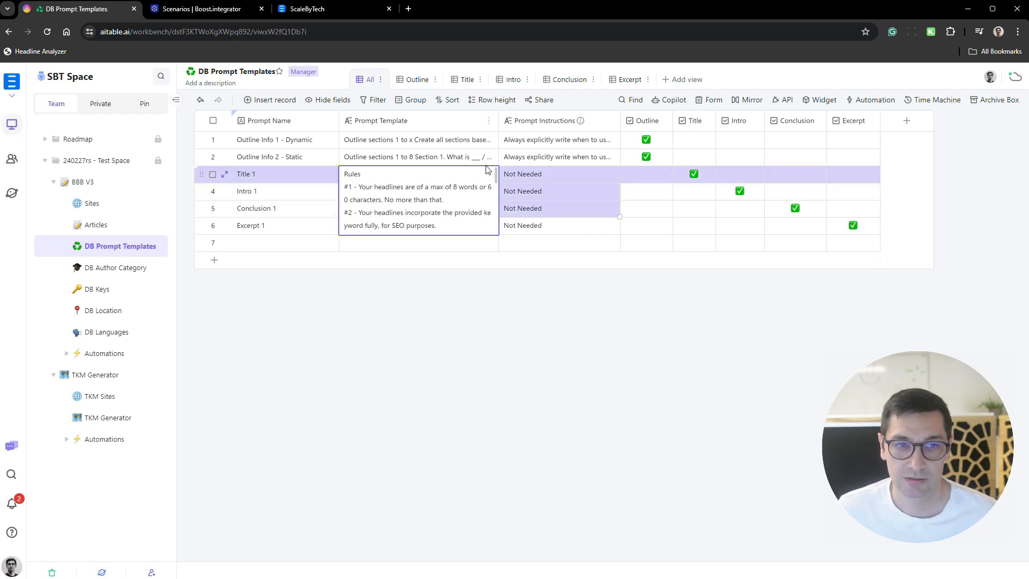
left_click(460, 279)
left_click(422, 178)
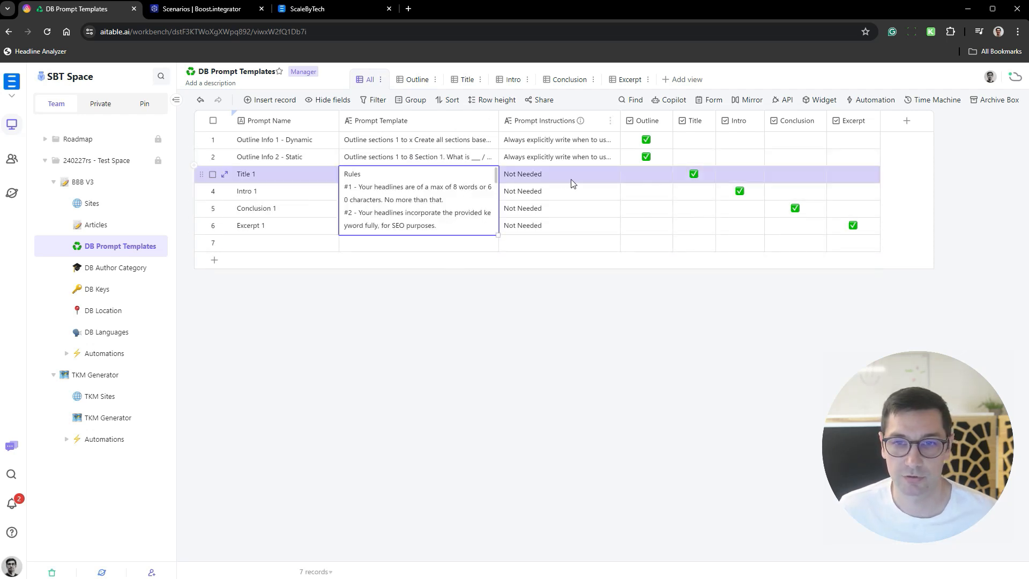
key("space")
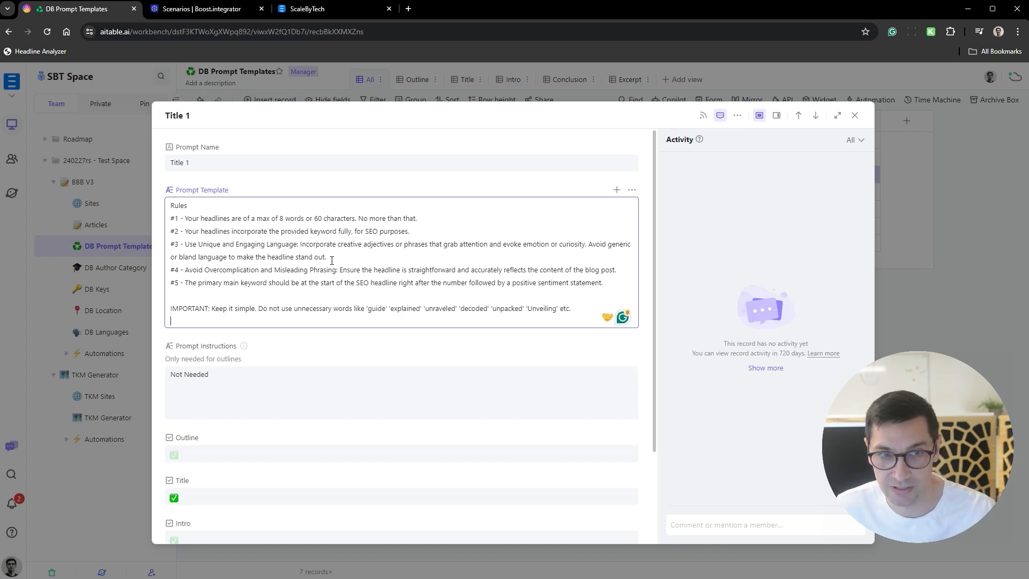
- Remove the sentence "No more than that." from rule #1 in the "Title 1" Prompt Template, and close the expanded record
left_click_drag(189, 217, 281, 216)
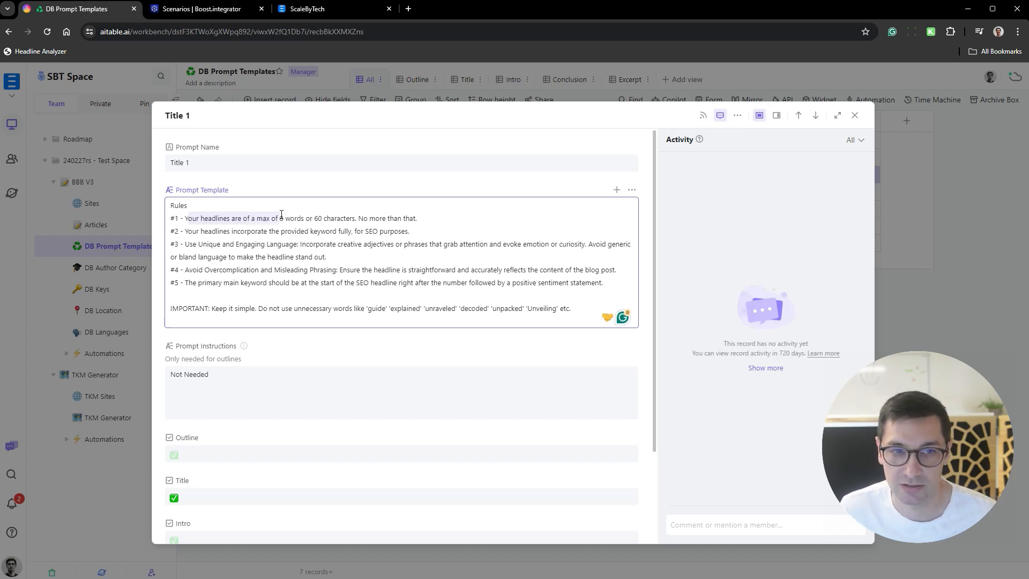
left_click(318, 218)
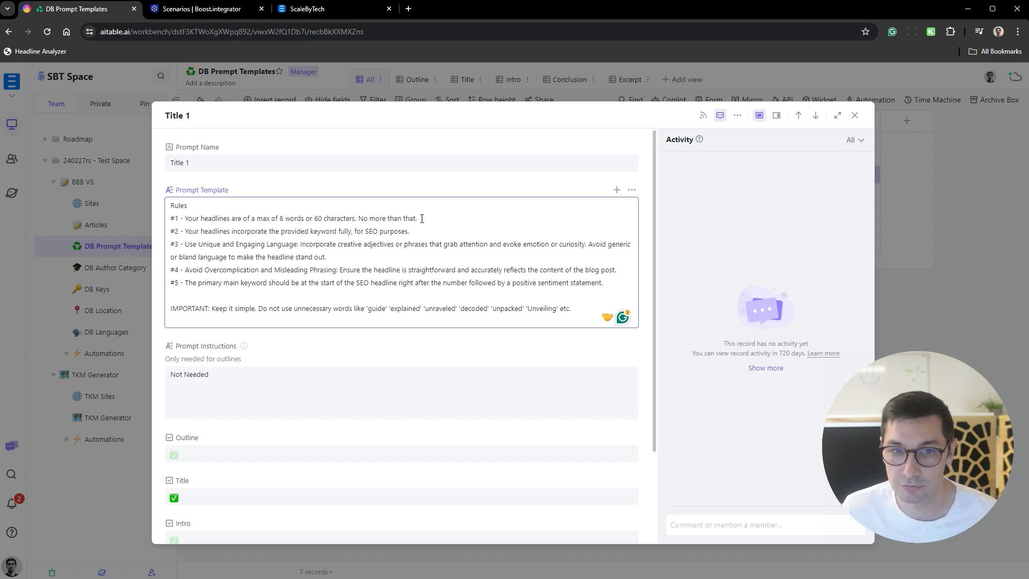
left_click_drag(422, 219, 356, 218)
key("BackSpace")
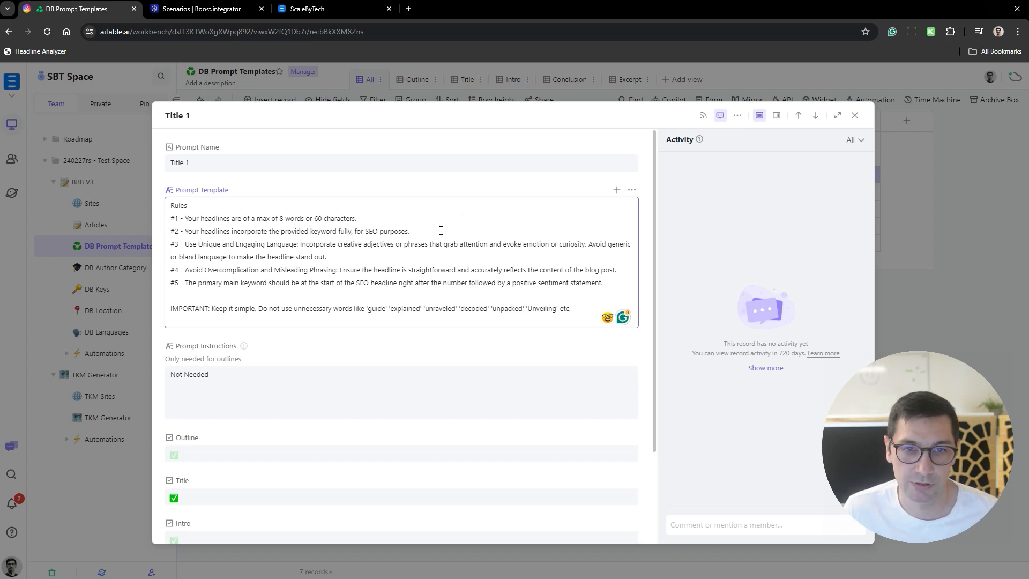
left_click_drag(228, 231, 394, 308)
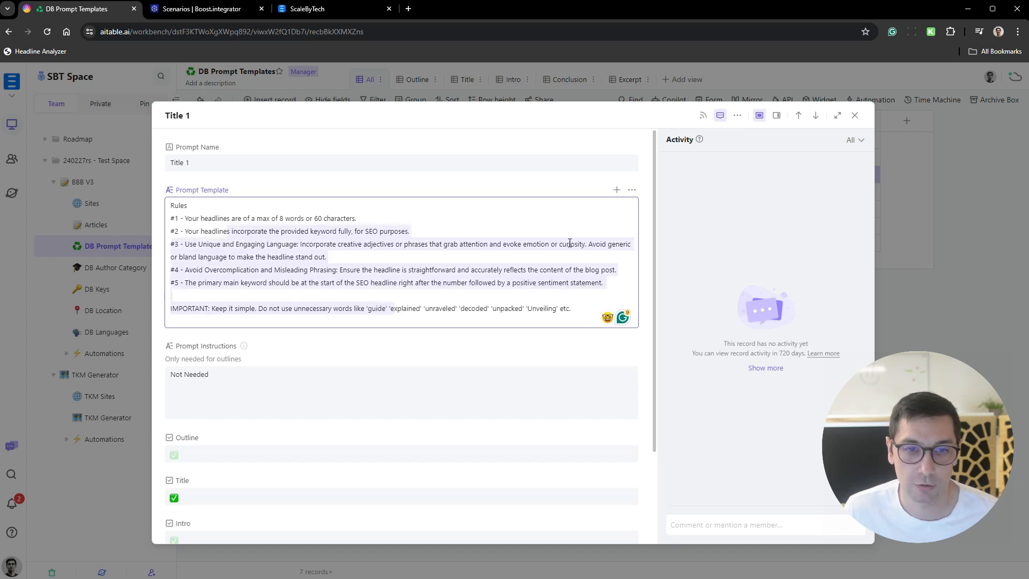
left_click(937, 296)
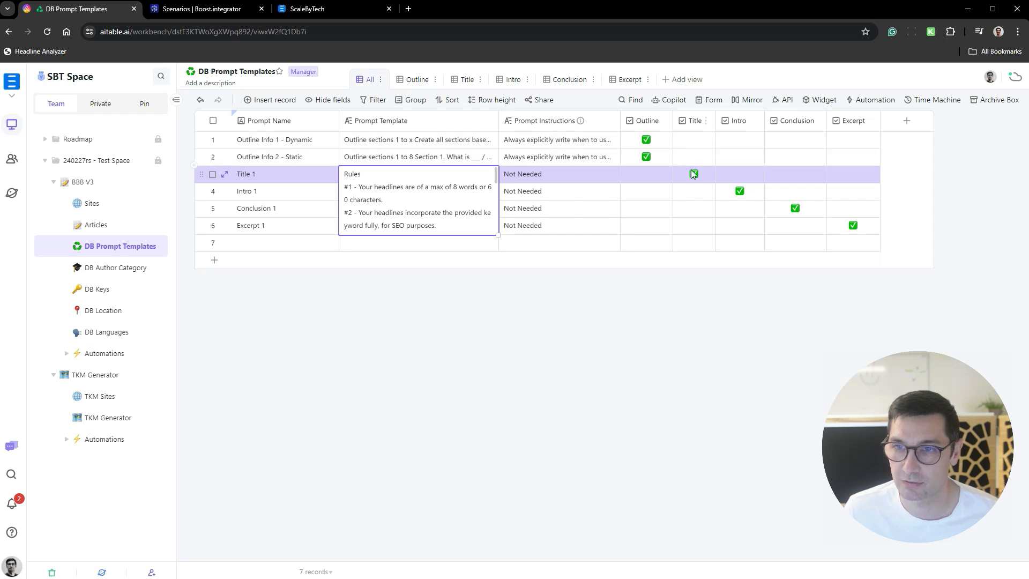
left_click(302, 246)
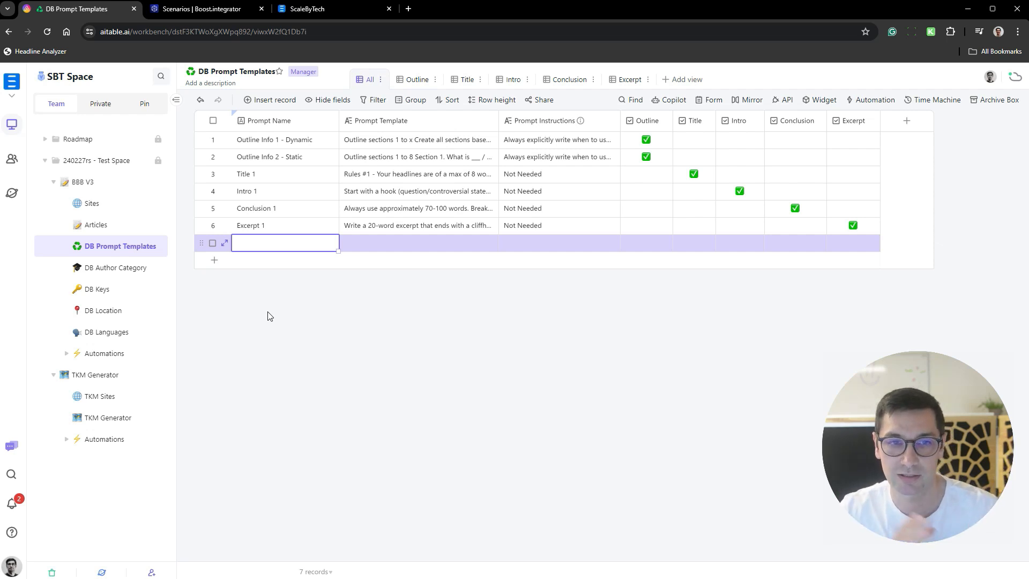
left_click(284, 176)
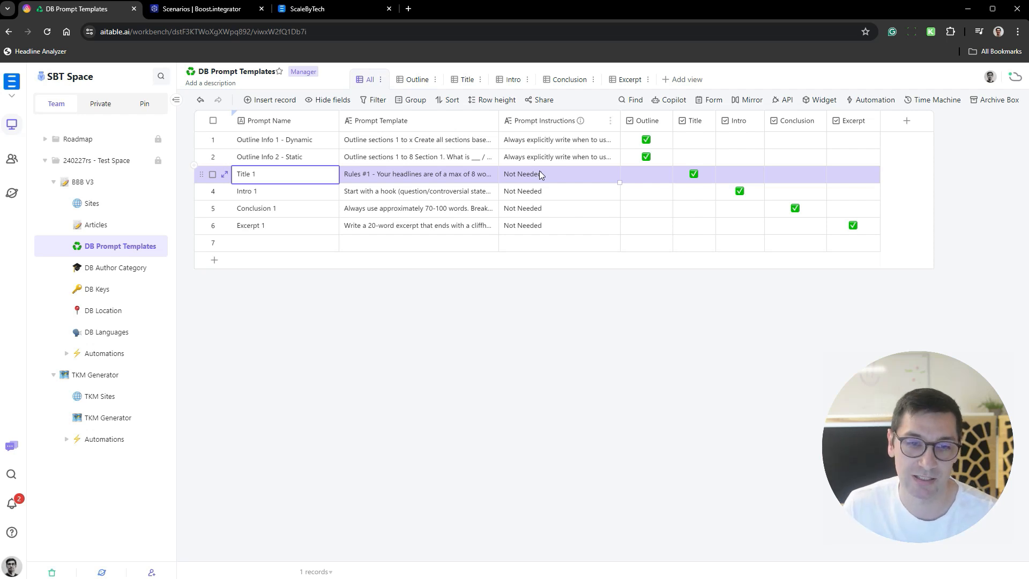
left_click(413, 320)
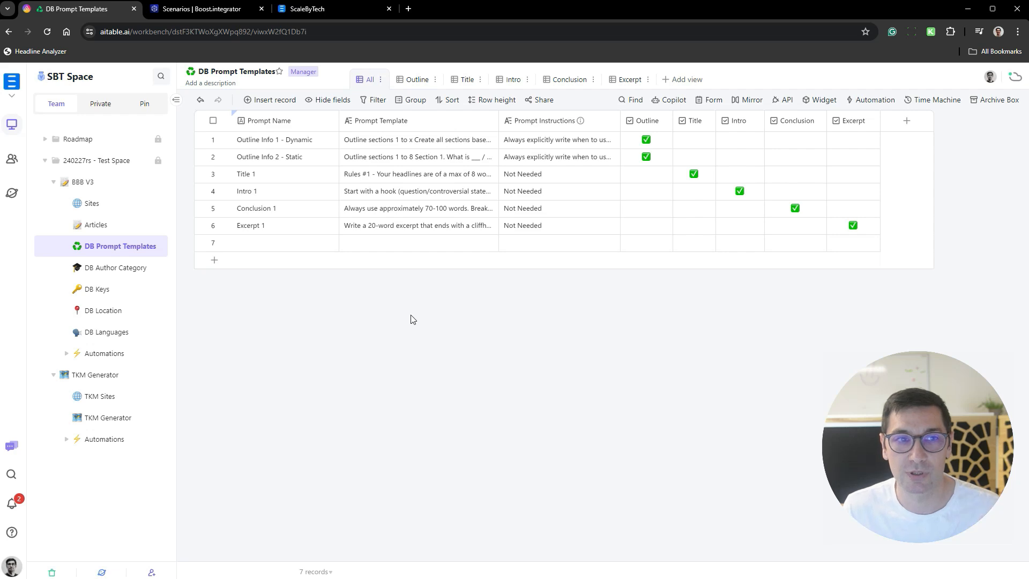
- Switch to Boost.integrator, examine the module flow of the "ABC - BBB V3 - 05 - Article Writer" scenario, and return to the scenario list
left_click(217, 11)
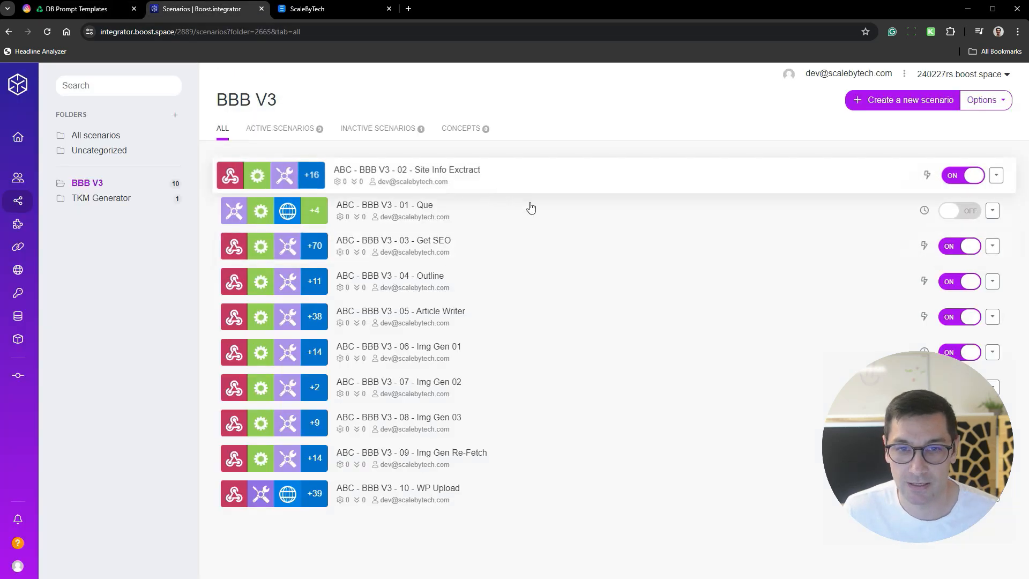
left_click(540, 316)
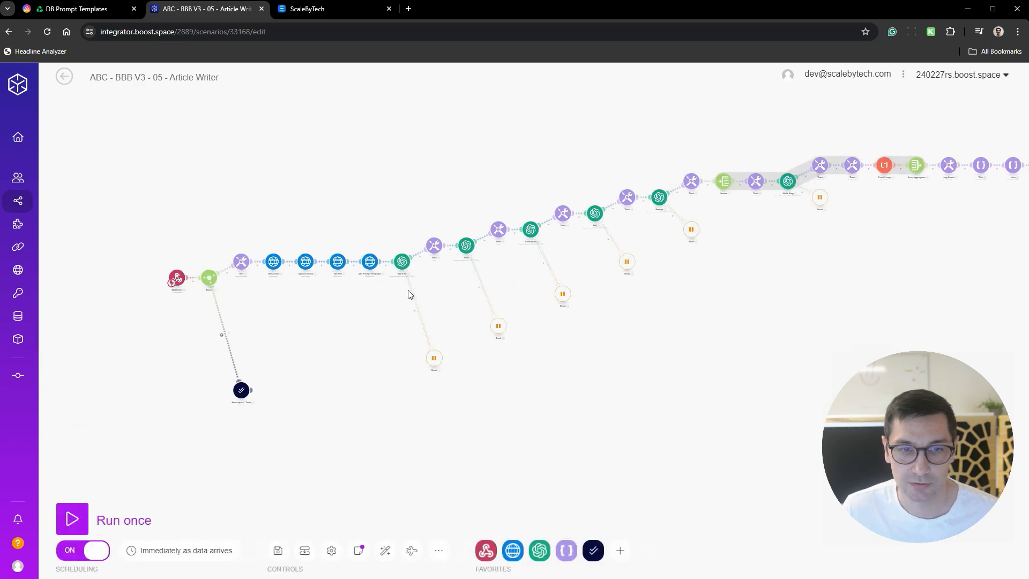
scroll(407, 294, "up", 3)
scroll(312, 308, "down", 3)
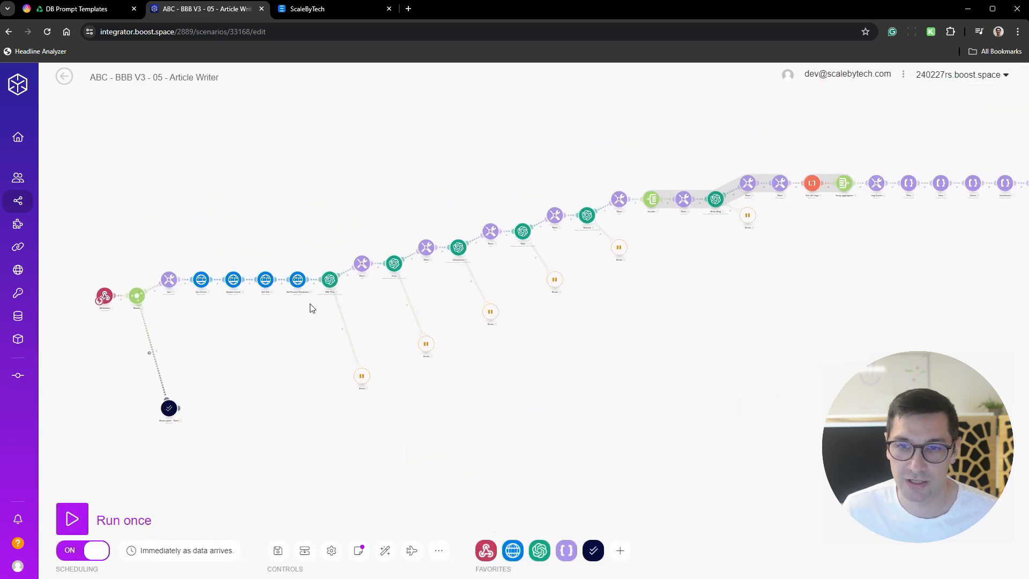
left_click_drag(628, 186, 690, 206)
left_click_drag(725, 340, 707, 282)
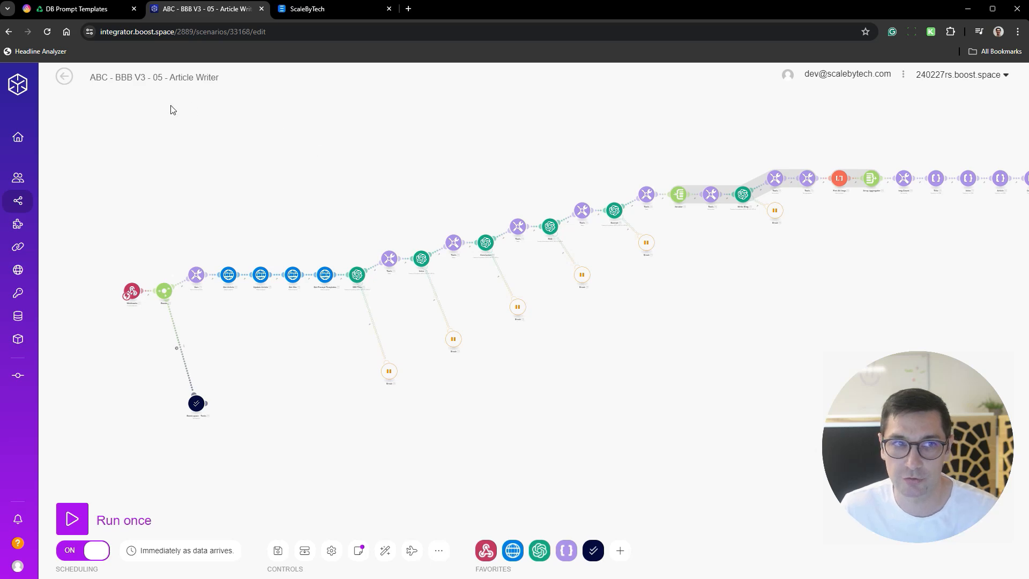
left_click(64, 77)
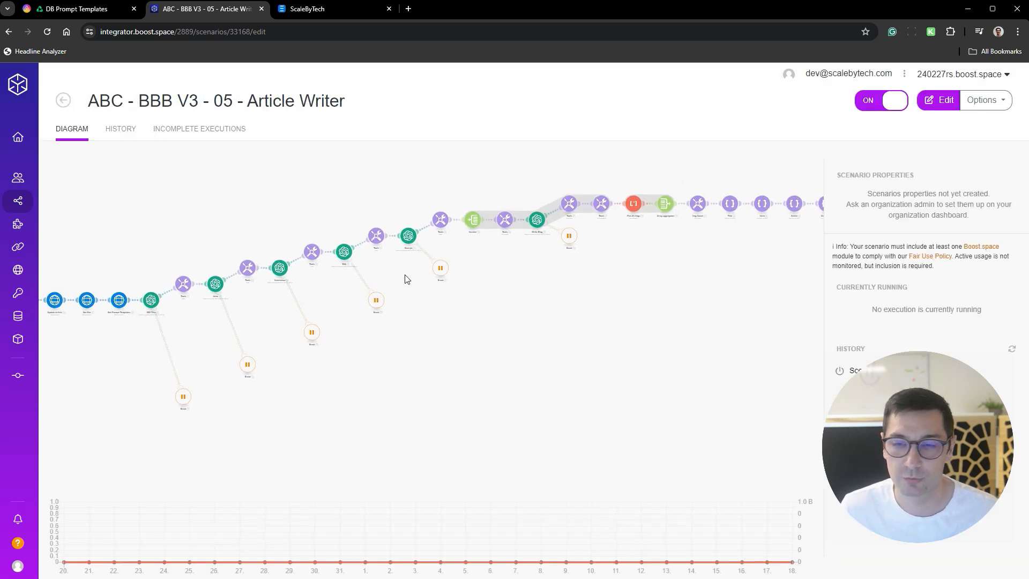
left_click(63, 101)
- Return to the DB Prompt Templates datasheet in AITable and delete the empty record at its end
left_click(112, 10)
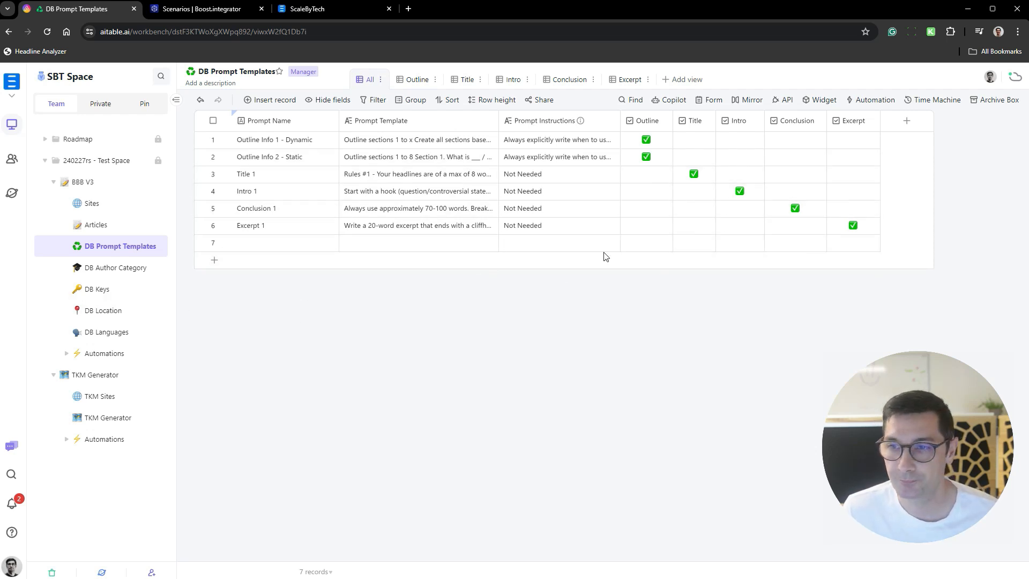
right_click(388, 244)
left_click(349, 427)
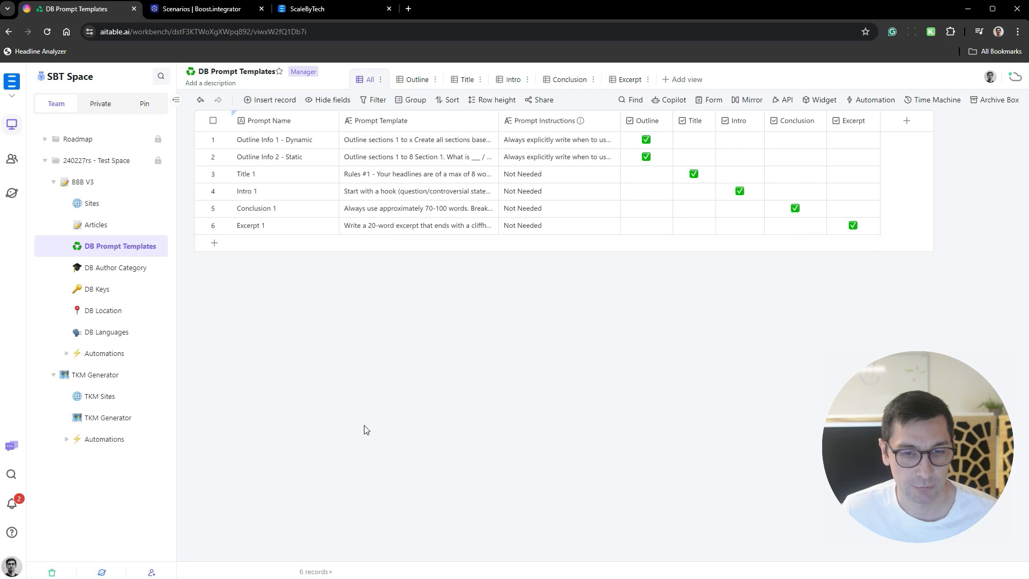
- Look through the DB Location and DB Languages datasheets with their location and language codes
left_click(111, 290)
left_click(129, 310)
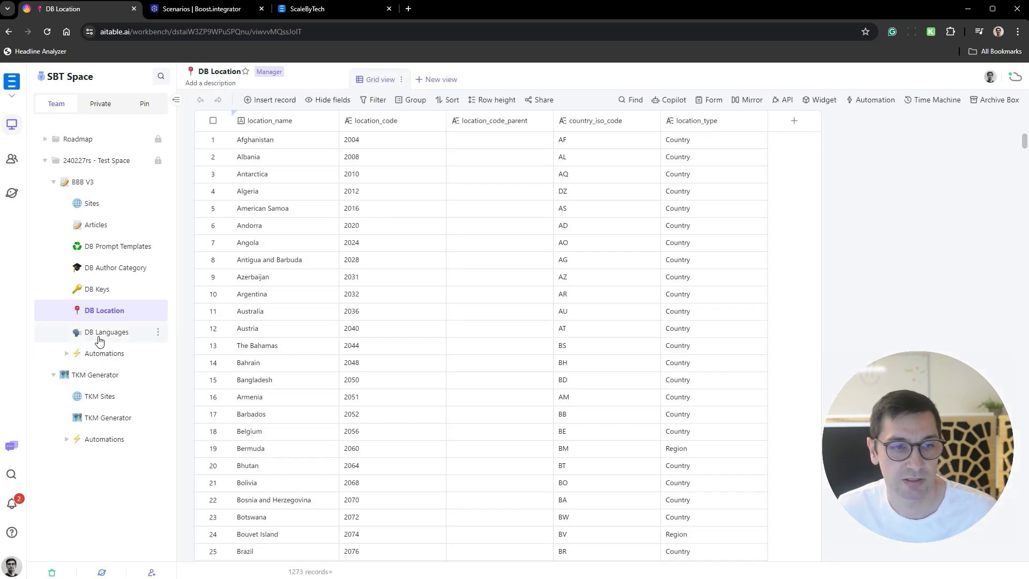
left_click(99, 336)
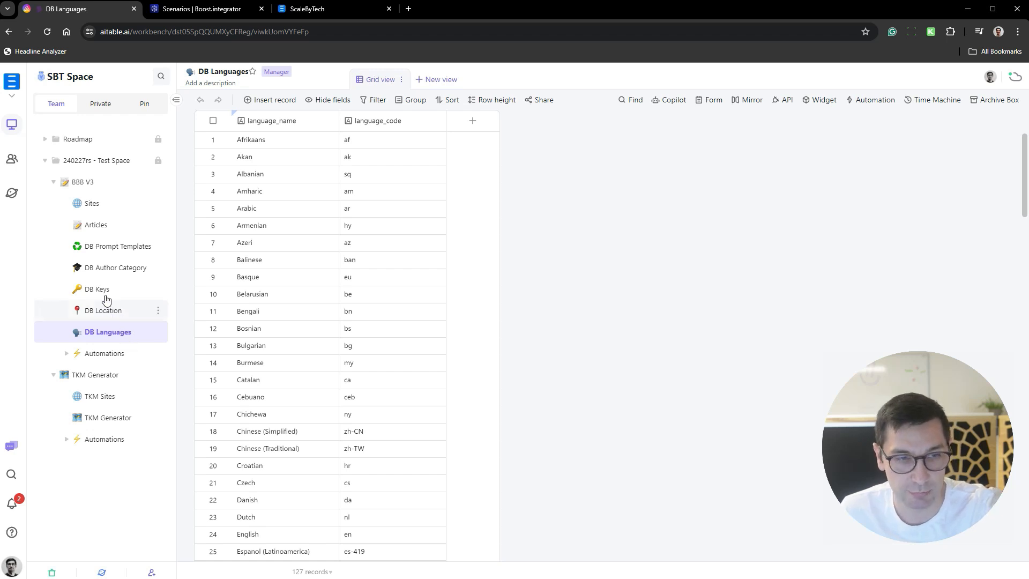
- Review the Articles datasheet's columns from the template settings to the generated content, and look over the Sites datasheet
left_click(112, 226)
scroll(786, 300, "right", 5)
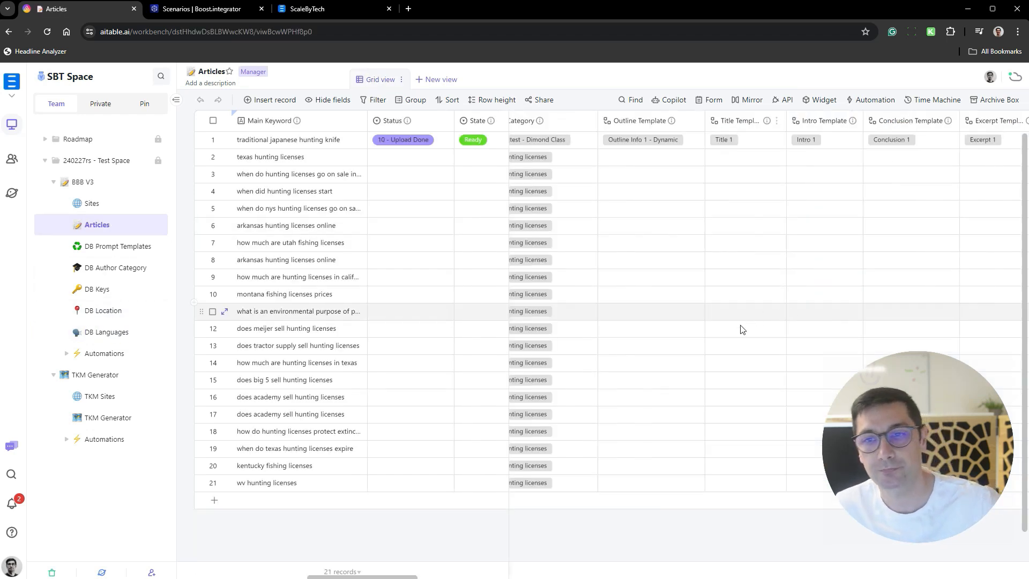
scroll(681, 243, "right", 10)
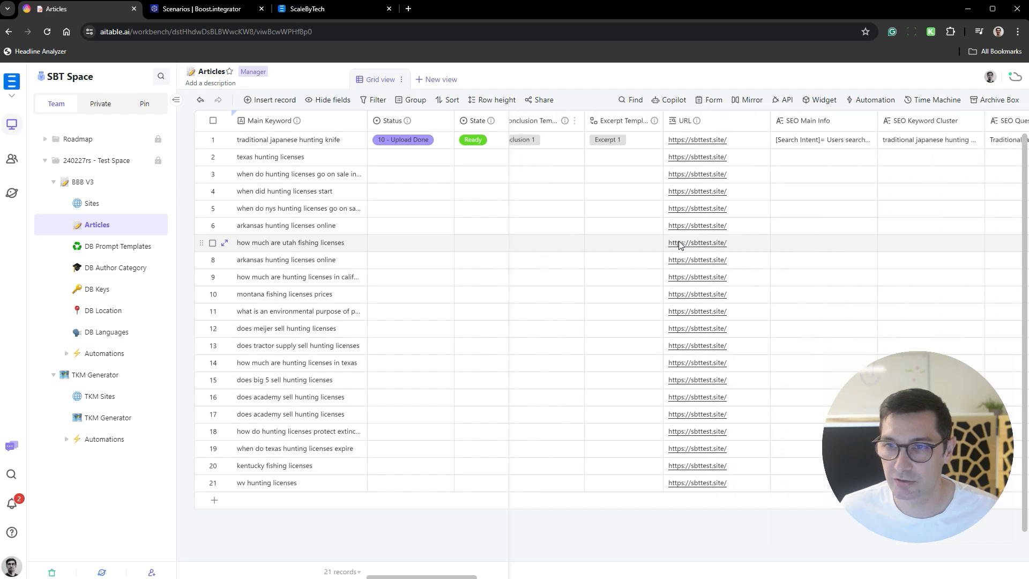
scroll(674, 243, "right", 10)
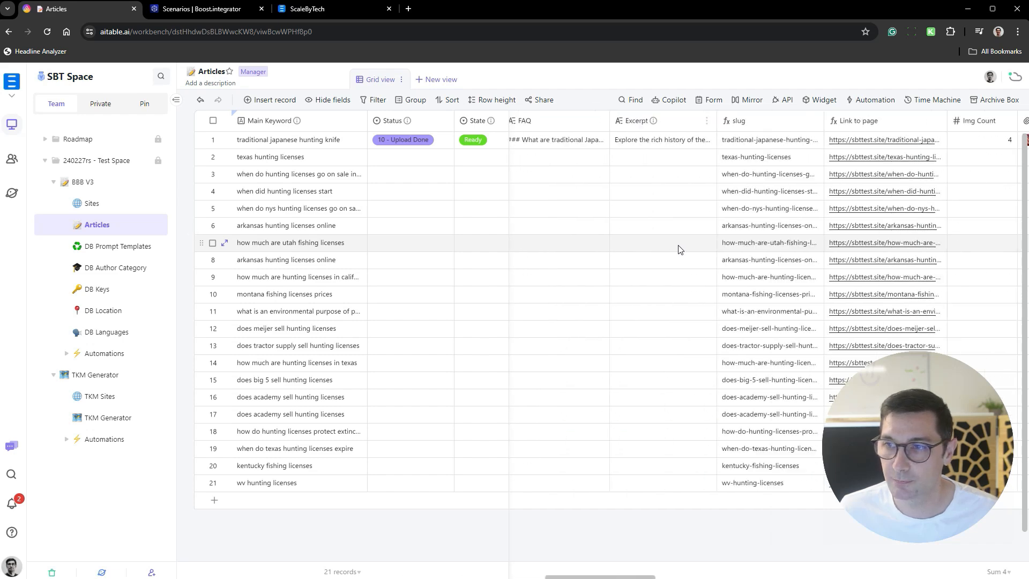
scroll(672, 250, "left", 8)
scroll(668, 255, "left", 15)
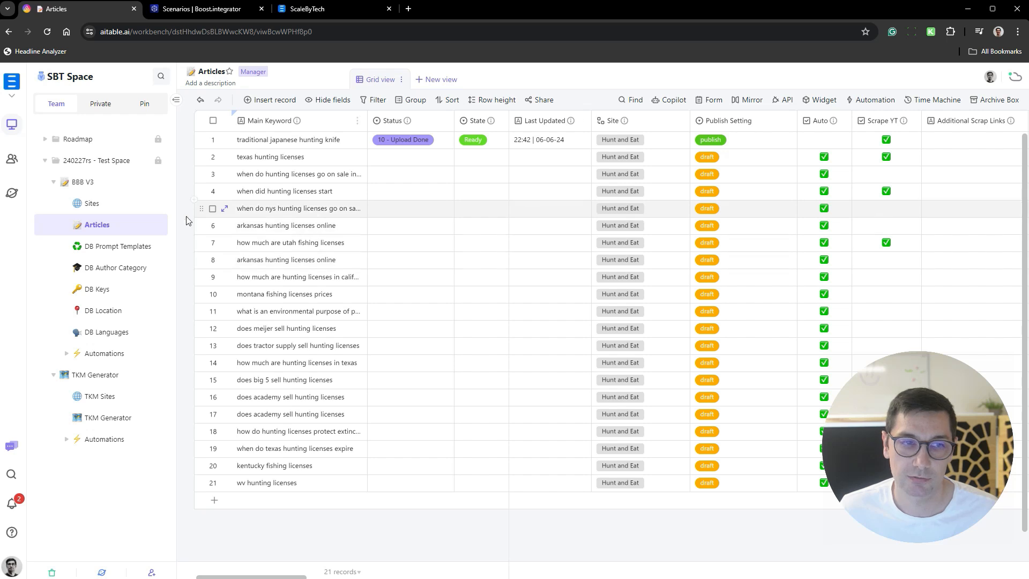
left_click(116, 209)
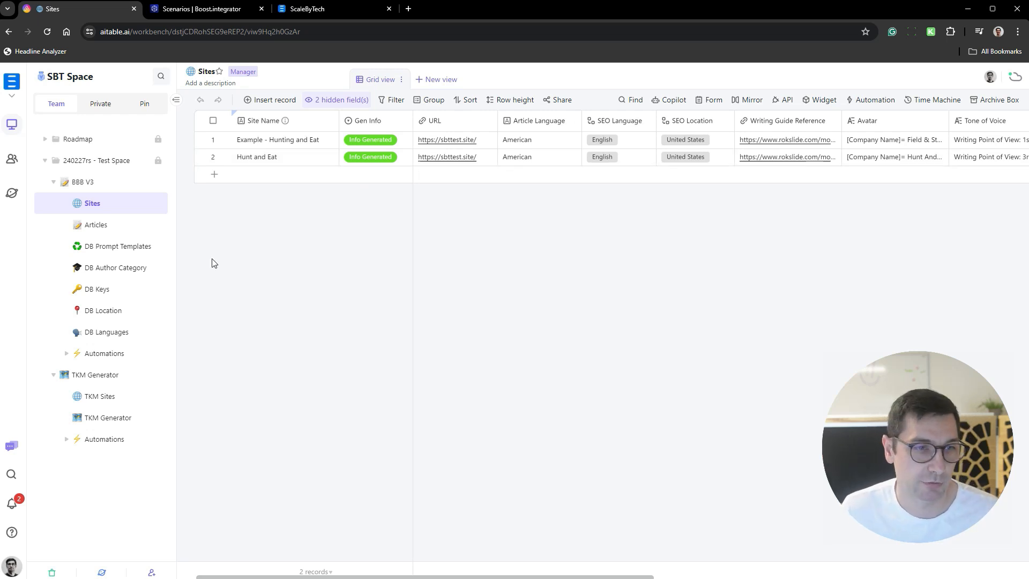
- In the Articles datasheet, fill the Outline Template of records 2 to 21 with "Outline Info 1 - Dynamic" copied from the first article
left_click(110, 226)
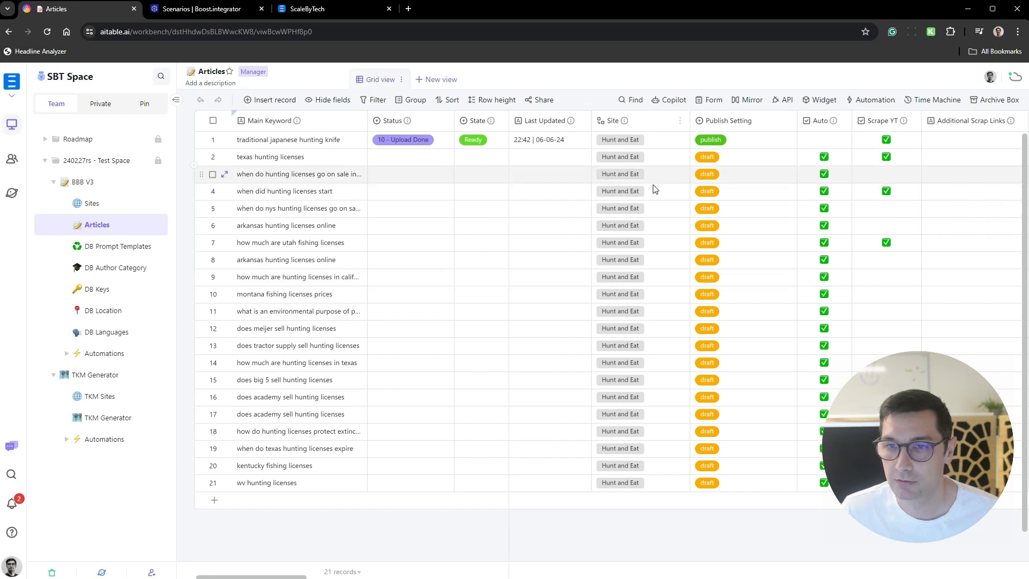
scroll(730, 168, "right", 10)
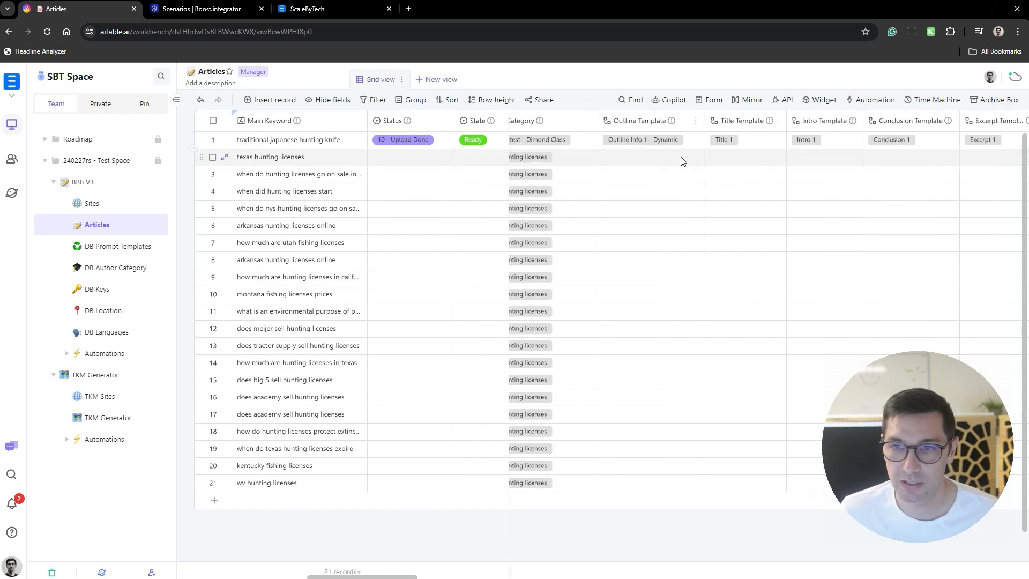
left_click(697, 157)
scroll(706, 163, "right", 3)
scroll(705, 172, "left", 2)
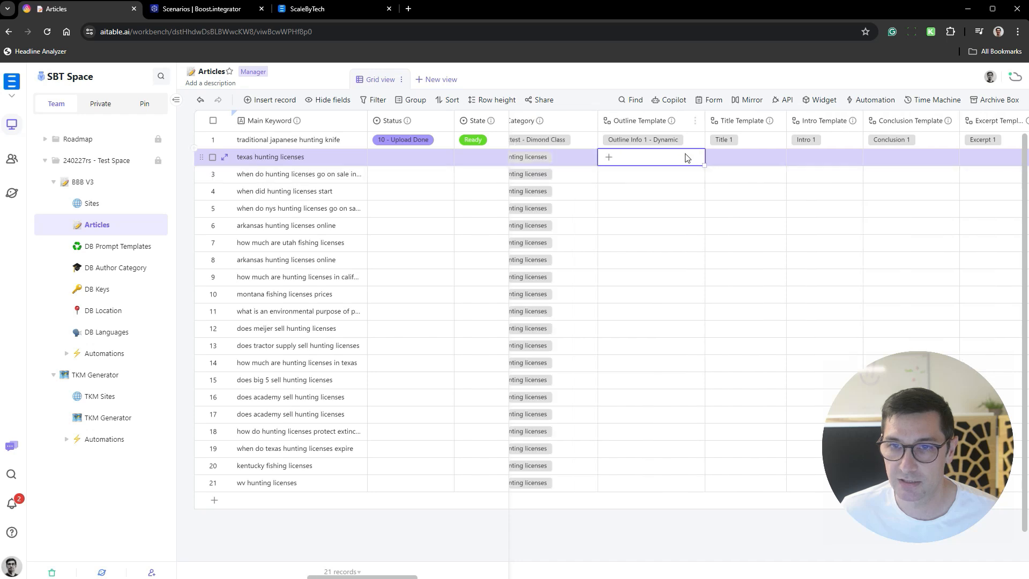
left_click(693, 142)
key("ctrl+c")
left_click(693, 156)
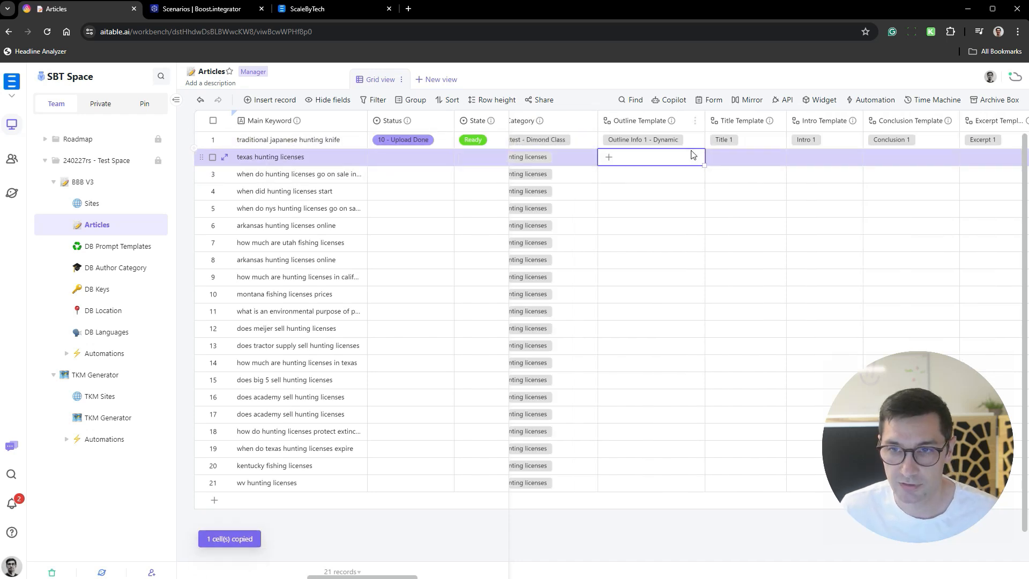
key("ctrl+shift+Down")
key("ctrl+v")
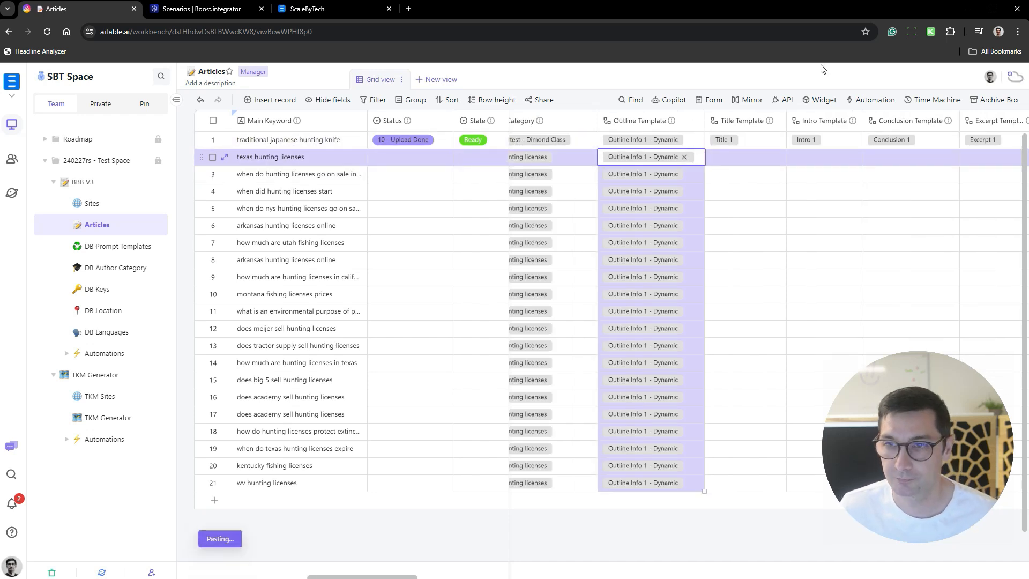
- Copy "Title 1" from the first article into the Title Template of records 2 to 21
left_click(767, 140)
key("ctrl+c")
key("Down")
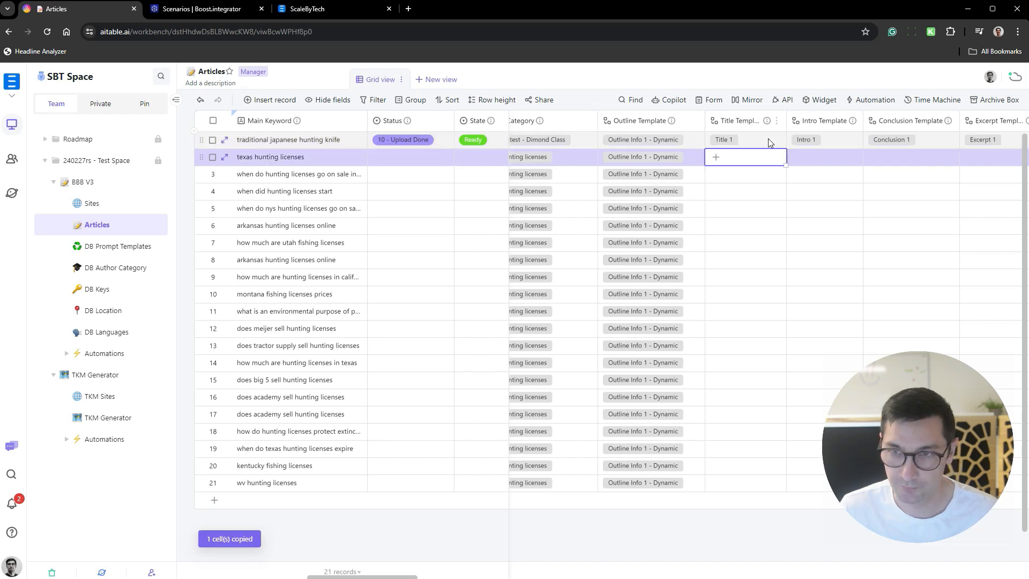
key("ctrl+shift+Down")
key("ctrl+v")
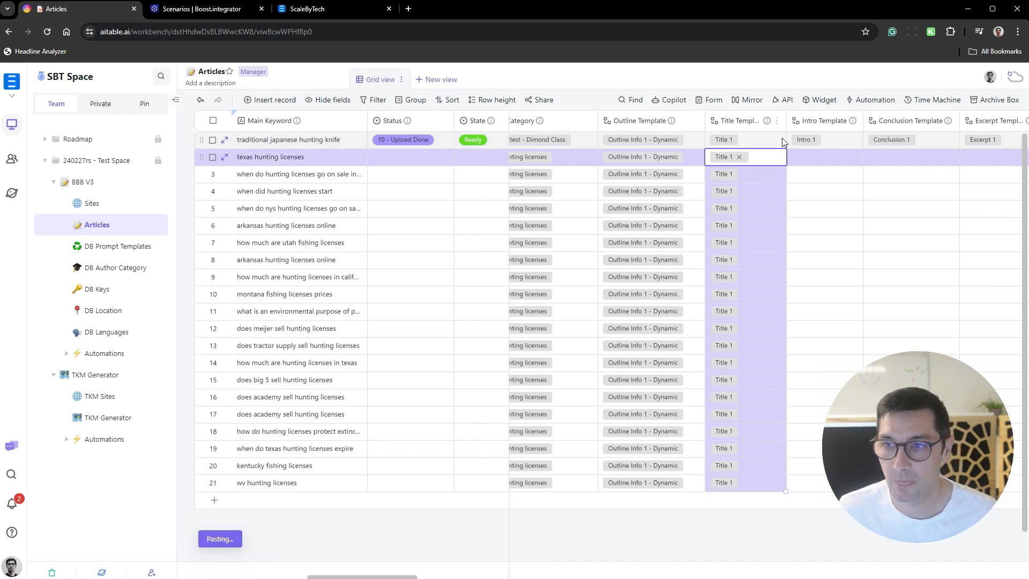
- Copy "Intro 1" from the first article into the Intro Template of records 2 to 21
left_click(842, 139)
key("Down")
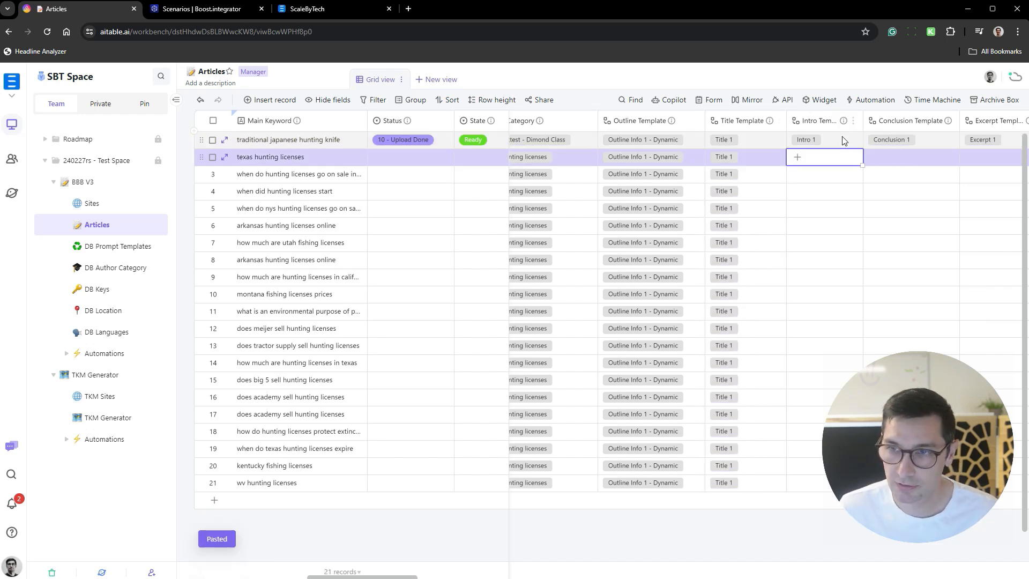
key("ctrl+shift+Down")
key("ctrl+v")
- Copy "Conclusion 1" from the first article into the Conclusion Template of records 2 to 21
scroll(581, 127, "right", 5)
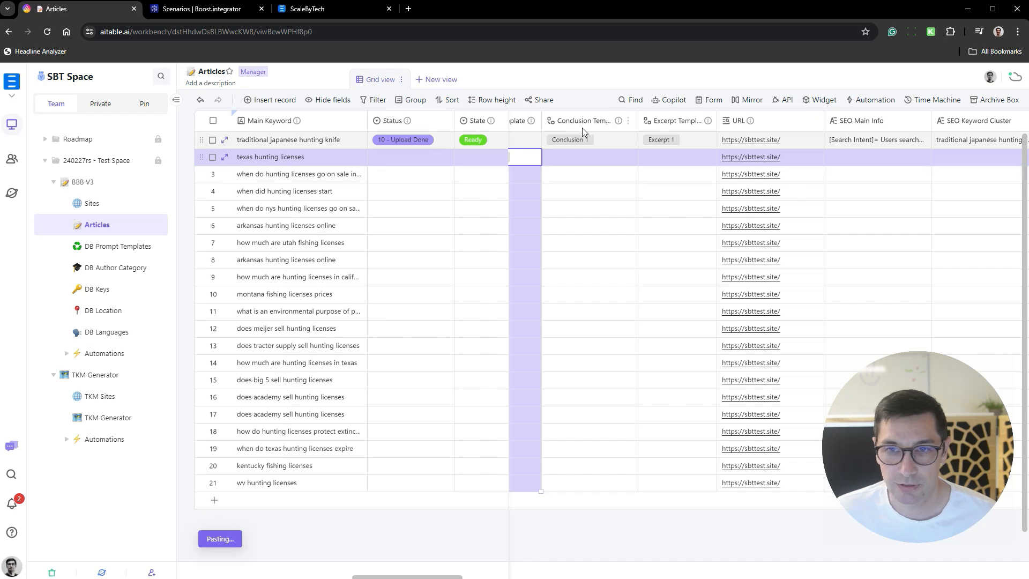
left_click(605, 140)
key("ctrl+c")
key("Down")
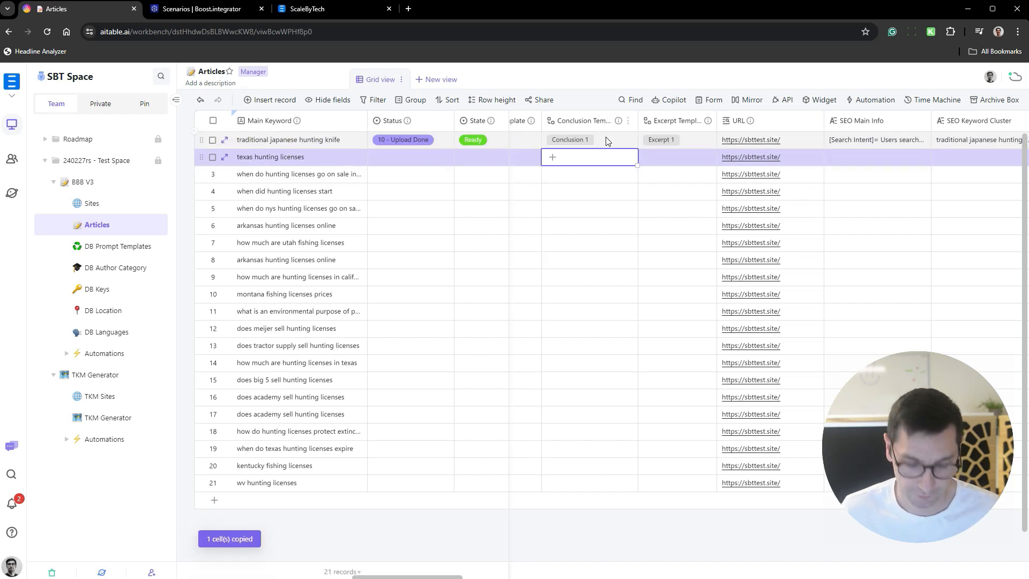
key("ctrl+v")
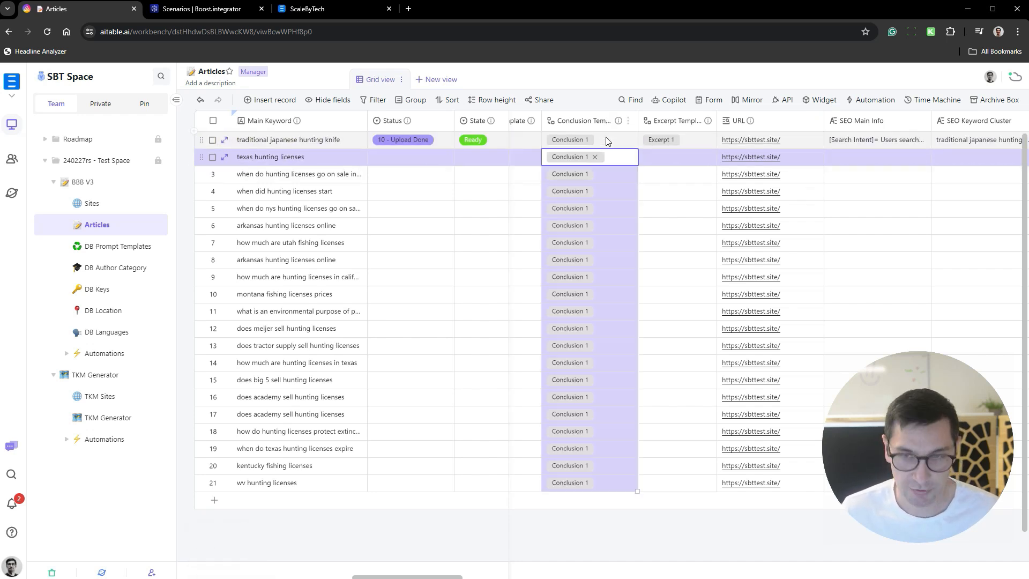
- Copy "Excerpt 1" from the first article into the Excerpt Template of records 2 to 21
left_click(685, 140)
key("ctrl+c")
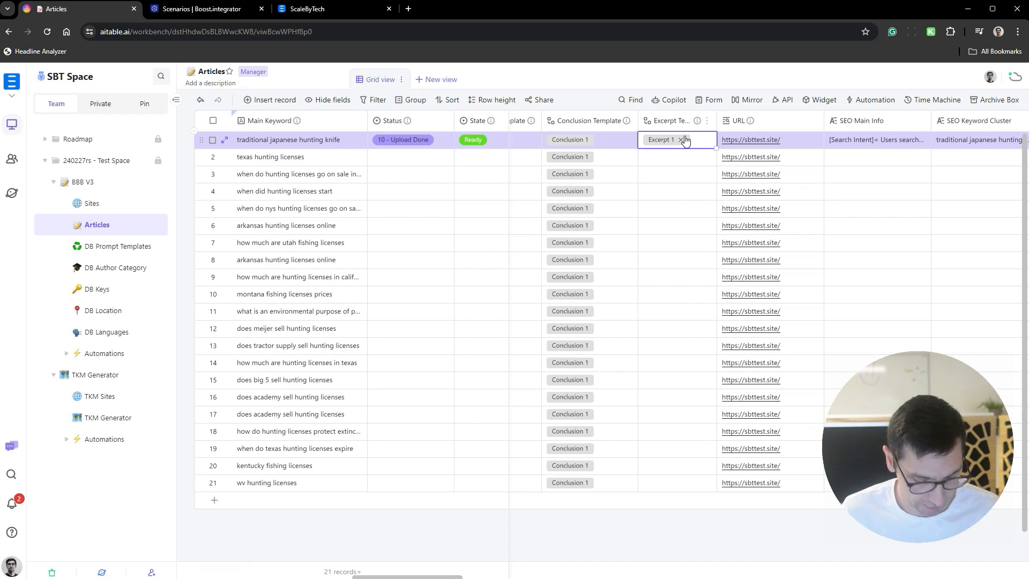
key("Down")
key("ctrl+shift+Down")
key("ctrl+v")
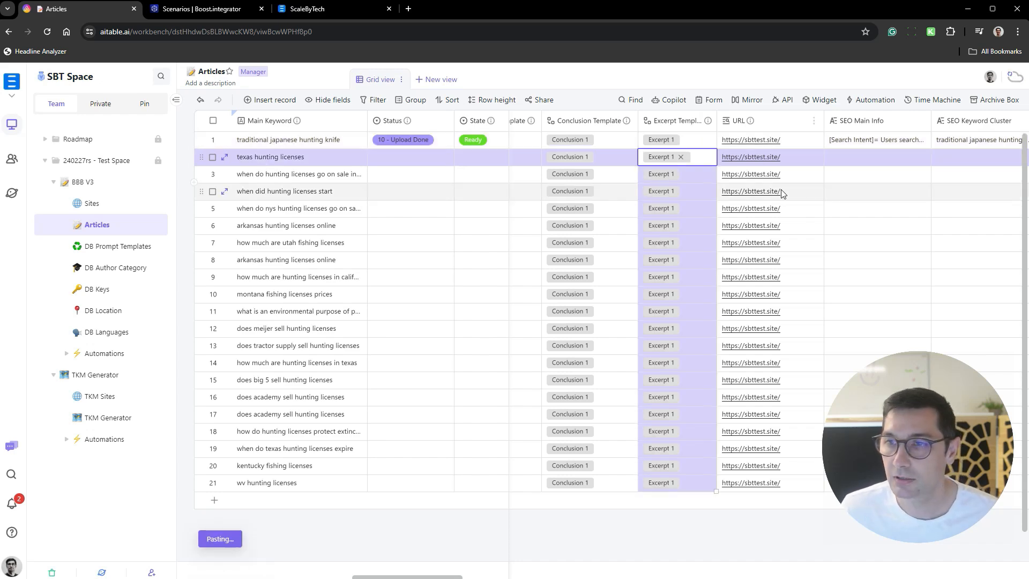
- Copy "publish" from the first article into the Publish Setting of records 2 to 21
scroll(750, 230, "left", 5)
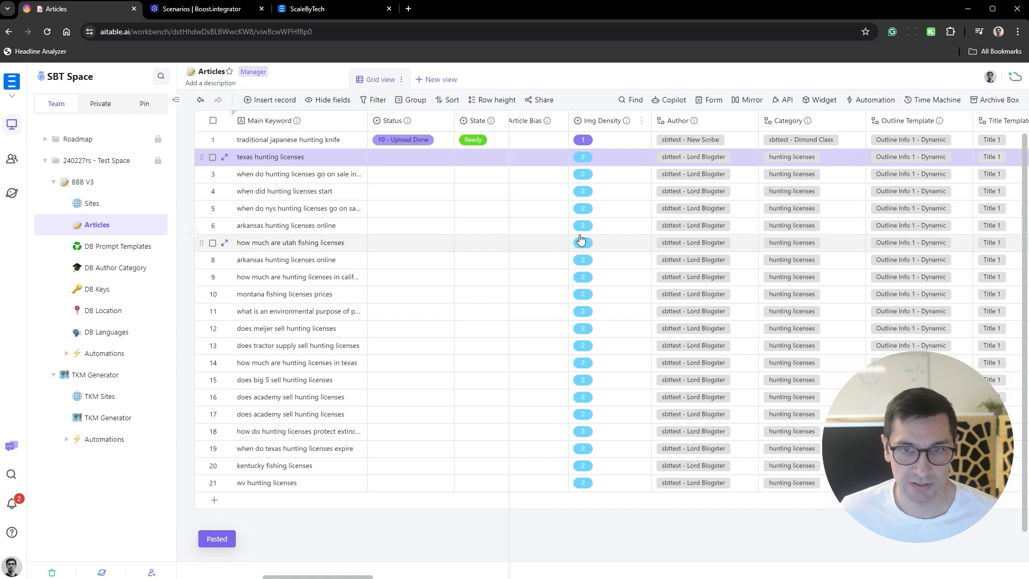
scroll(669, 208, "left", 4)
scroll(671, 208, "left", 6)
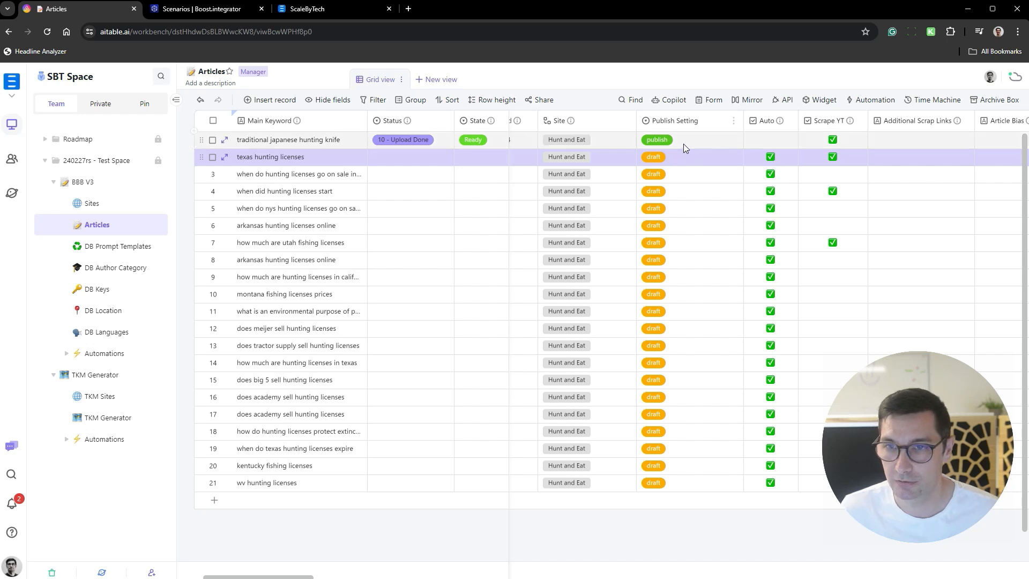
left_click(683, 142)
key("ctrl+c")
left_click(720, 155)
key("ctrl+shift+Down")
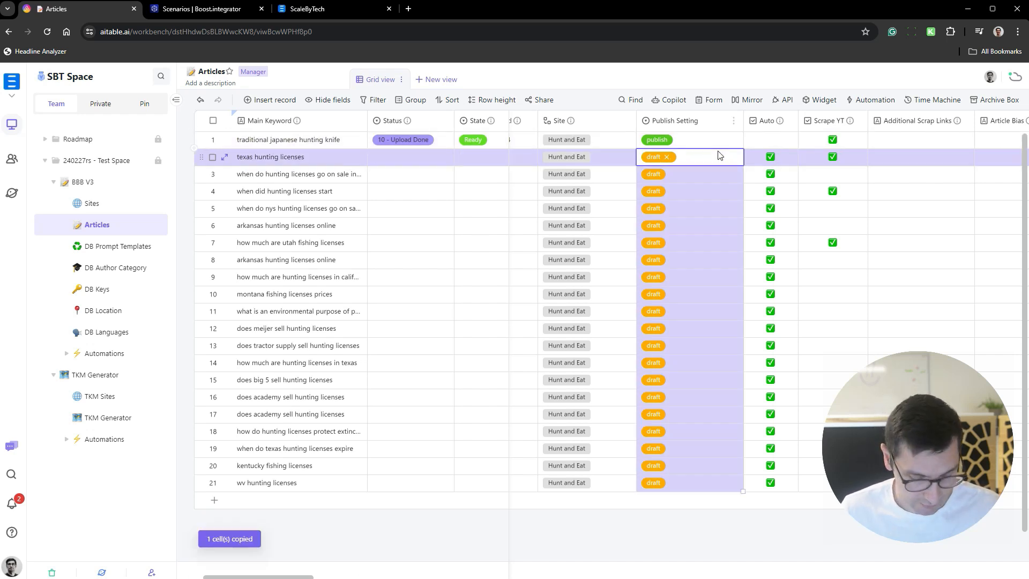
key("ctrl+v")
left_click(693, 521)
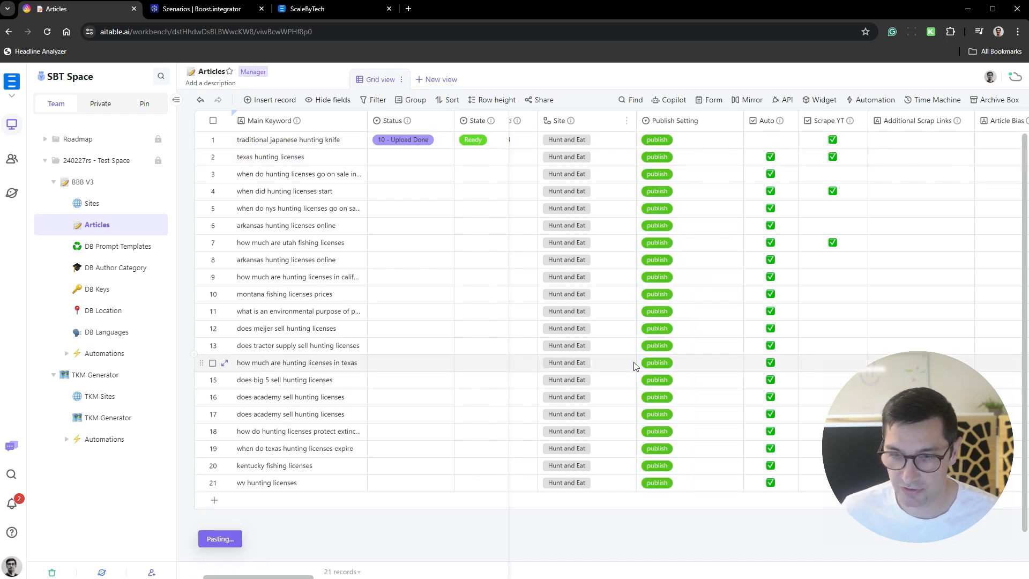
- Set the Status of the "texas hunting licenses" article to "01 - Get SEO"
scroll(633, 364, "left", 1)
left_click(418, 162)
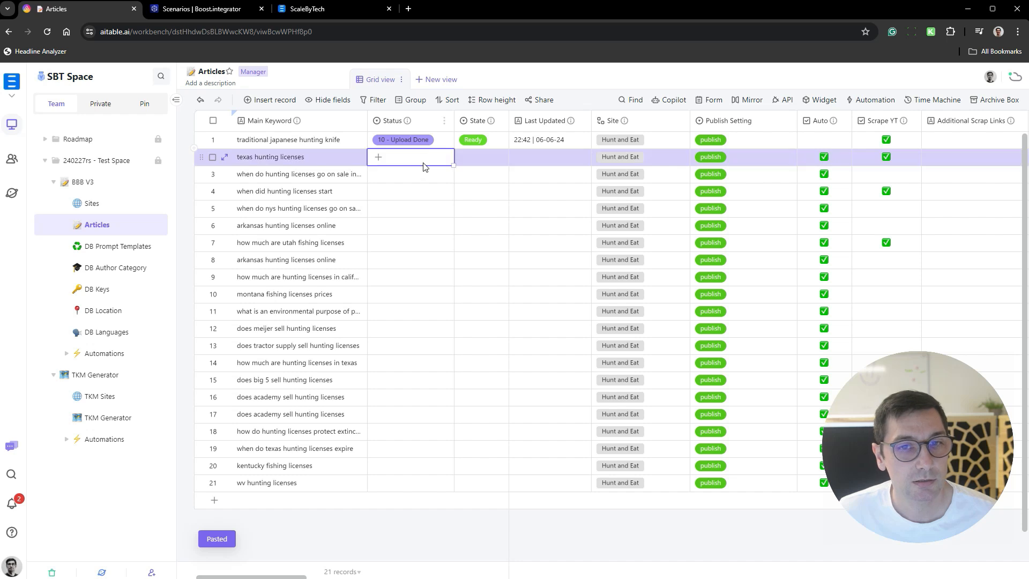
left_click(415, 161)
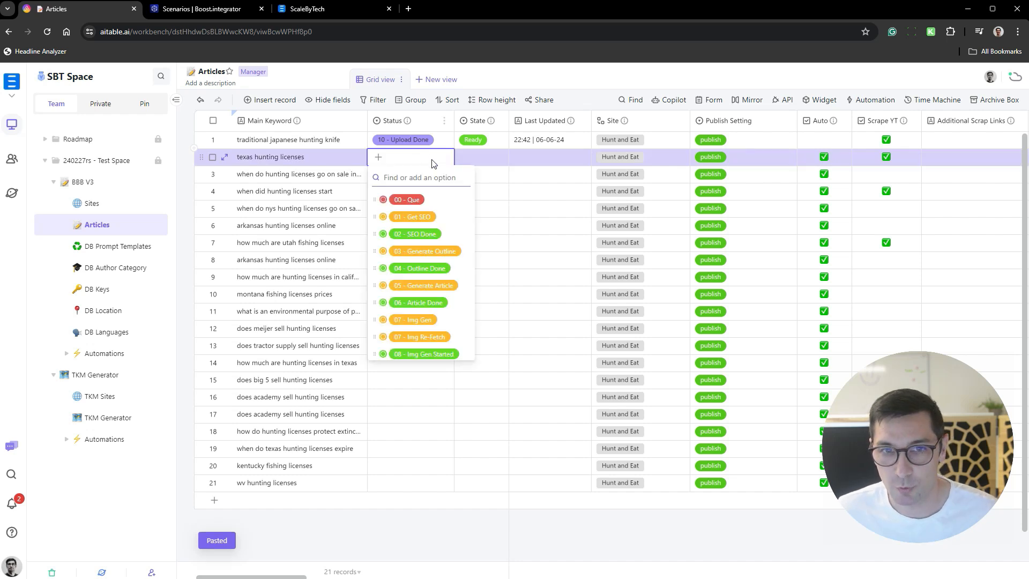
left_click(444, 217)
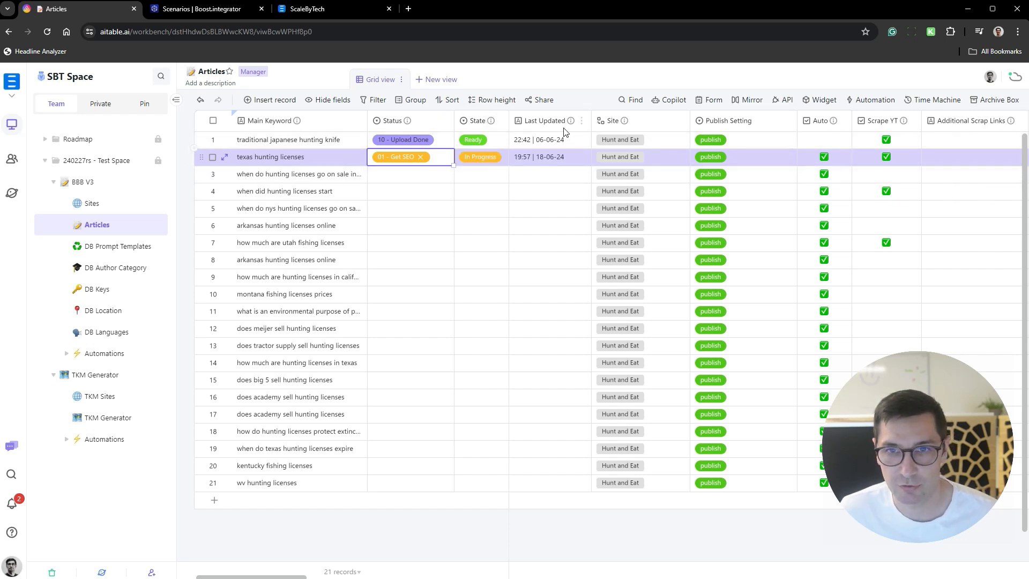
left_click(546, 161)
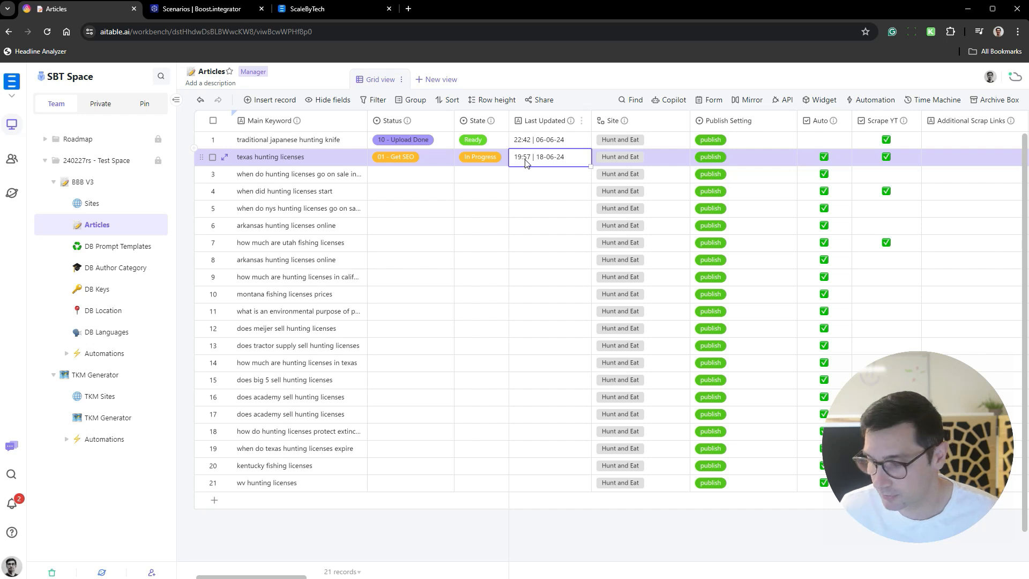
scroll(552, 176, "right", 5)
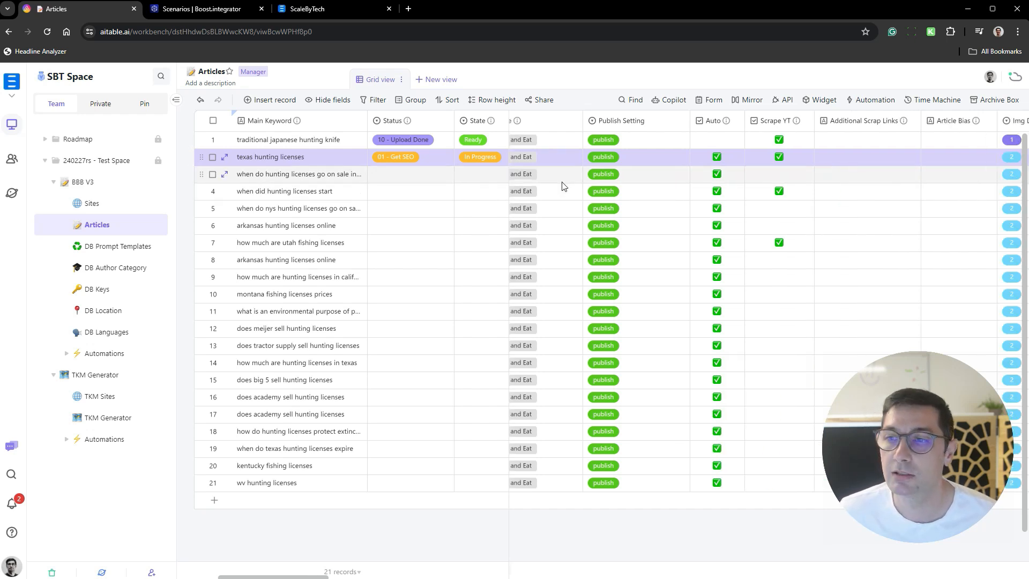
scroll(556, 183, "left", 4)
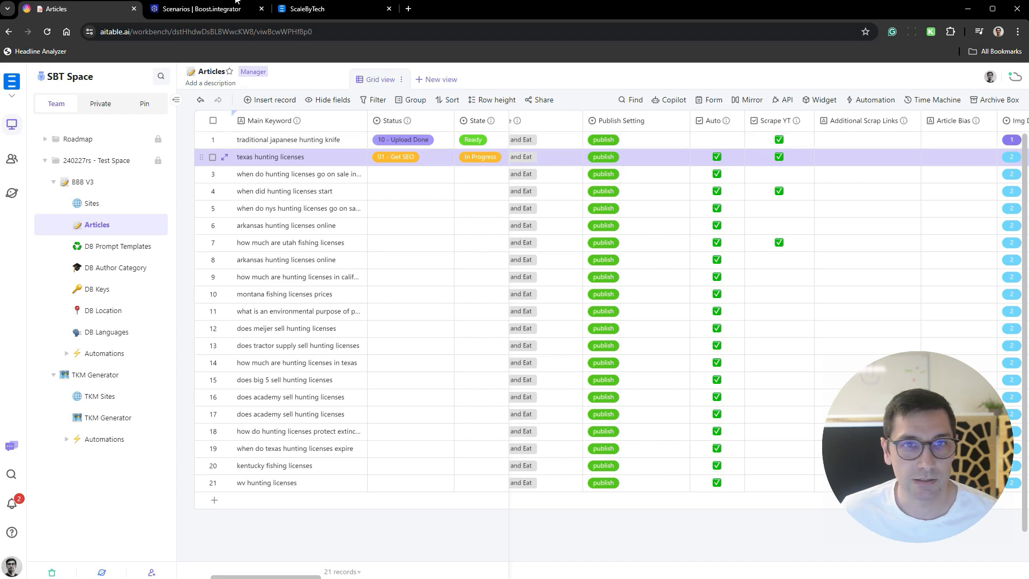
- Switch to Boost.integrator and open the run history of the "ABC - BBB V3 - 03 - Get SEO" scenario
left_click(202, 8)
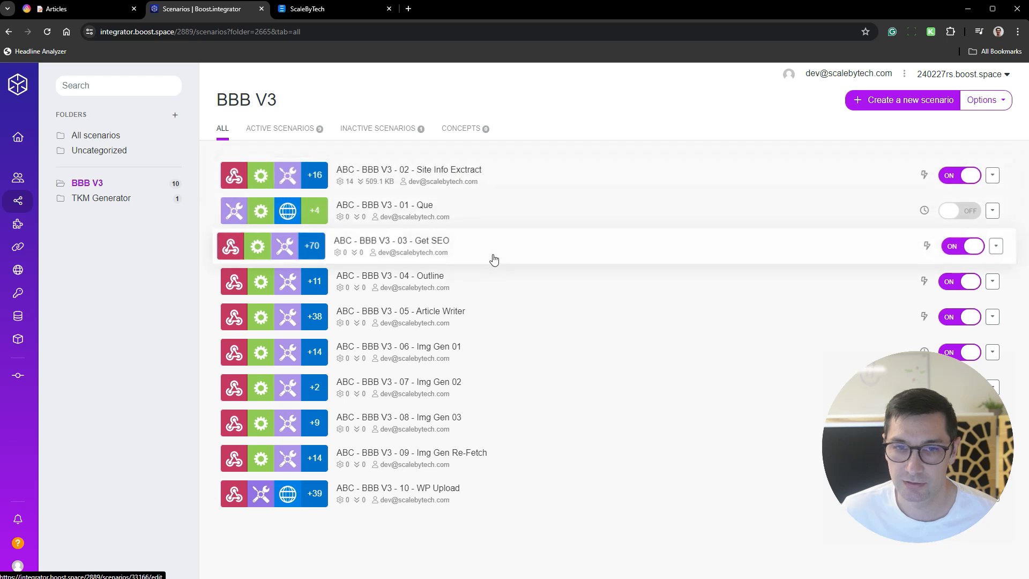
left_click(697, 246)
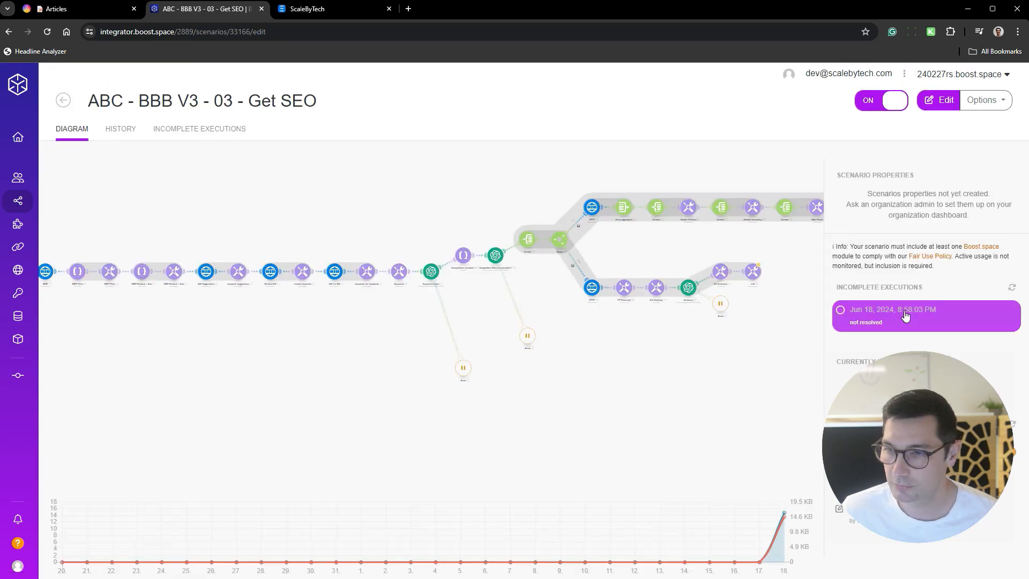
left_click(118, 130)
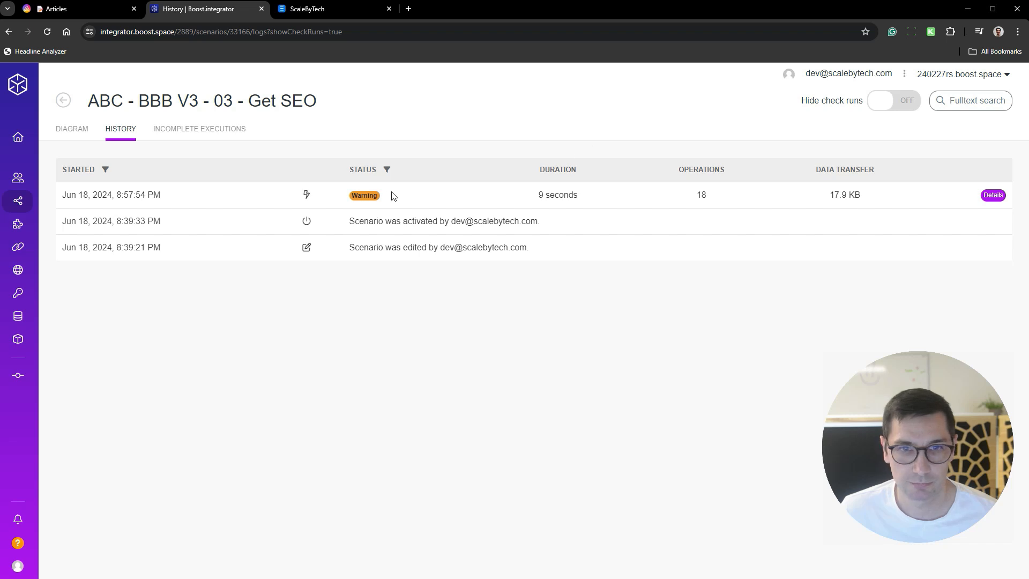
- Check the reason for interruption at the SERP Titles module in the scenario's incomplete execution, and leave it discarding changes
left_click(71, 131)
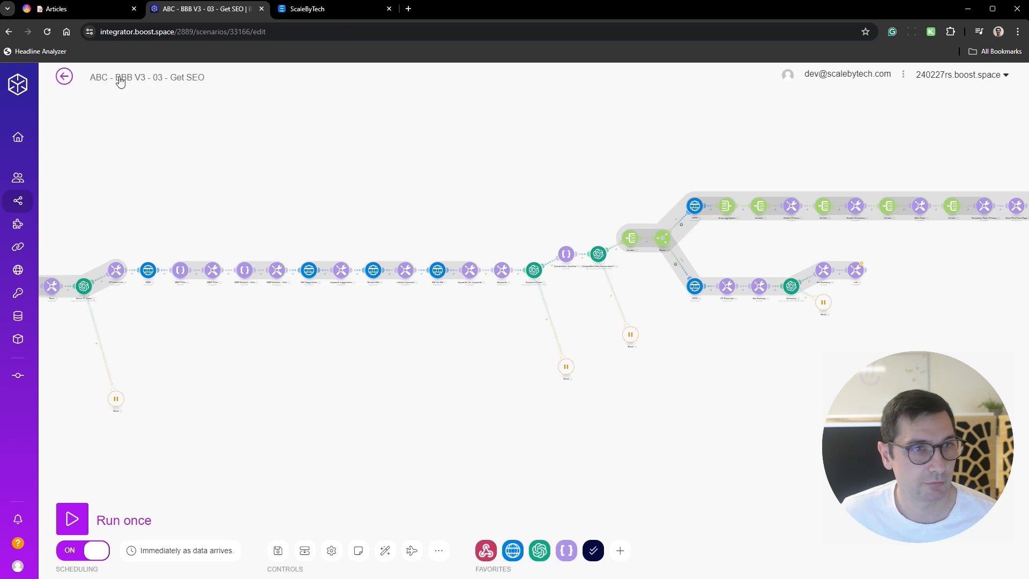
left_click(905, 311)
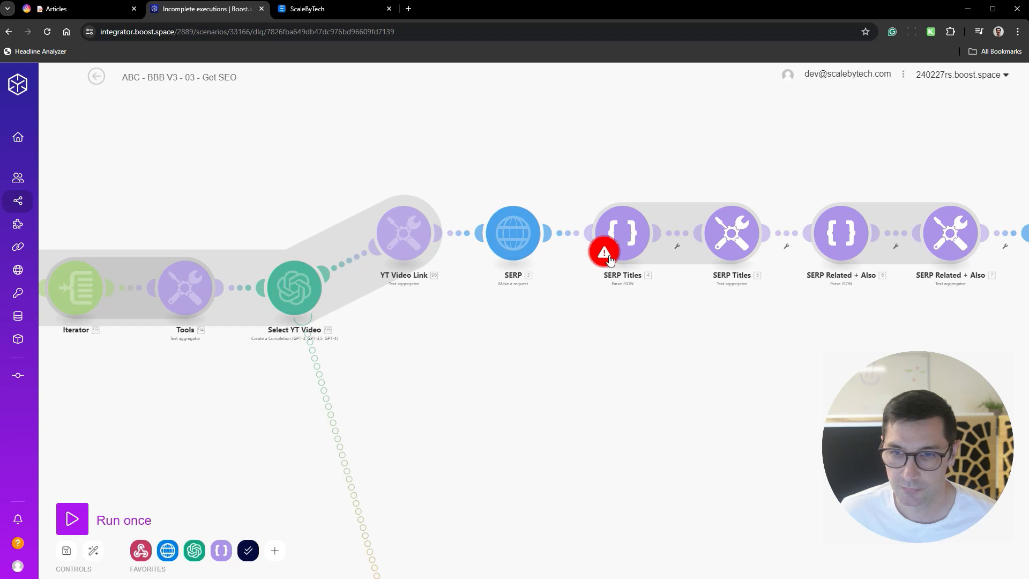
left_click(606, 254)
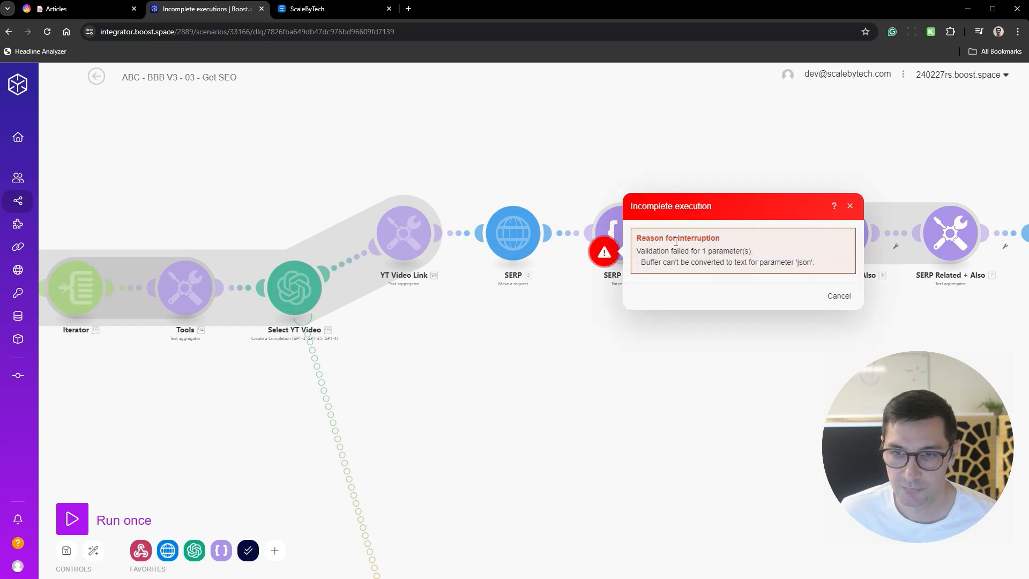
left_click(839, 296)
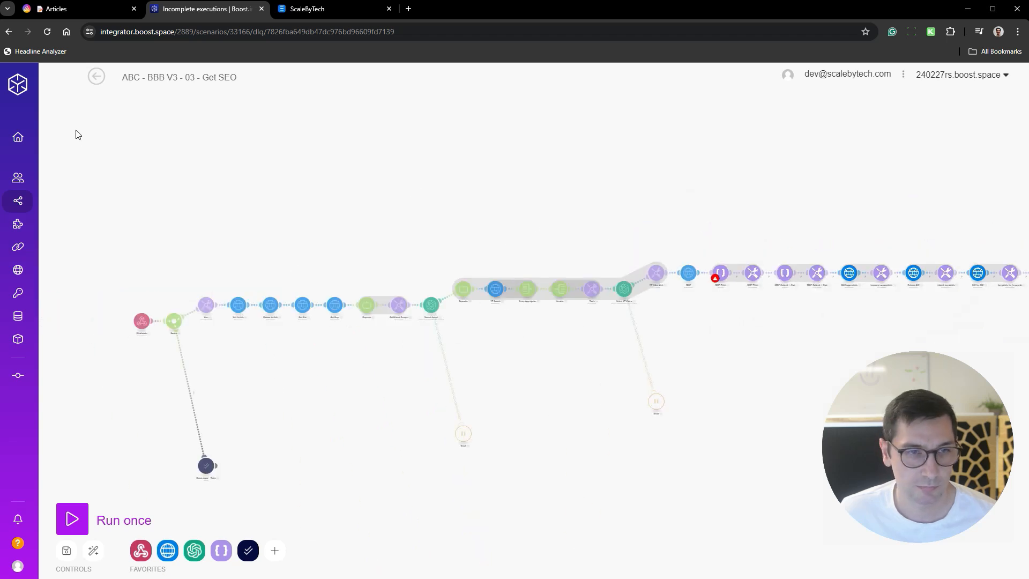
left_click(96, 77)
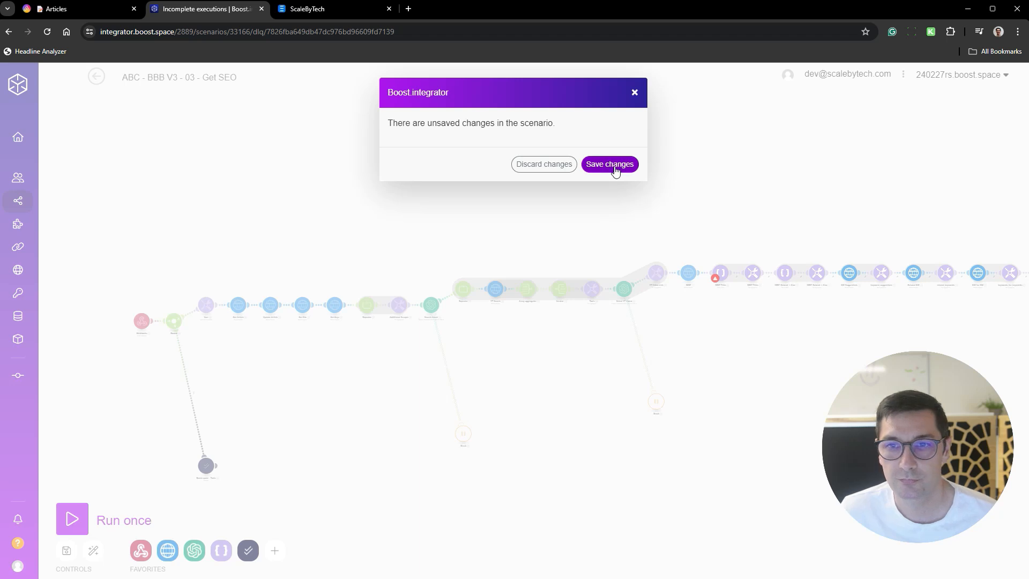
left_click(573, 165)
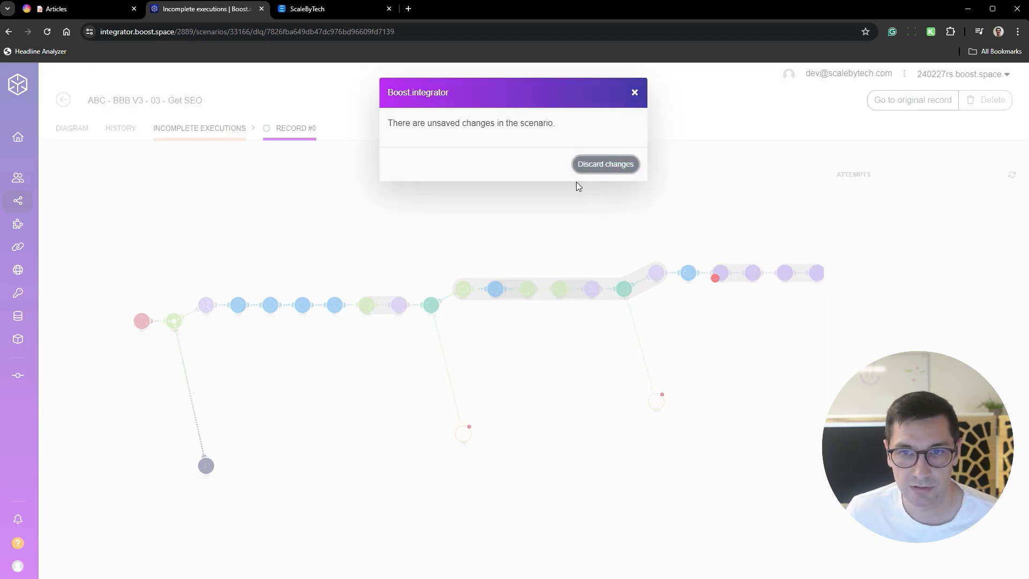
- Open the details of the Get SEO run with the warning and examine the SERP request's input, output headers and data
left_click(120, 133)
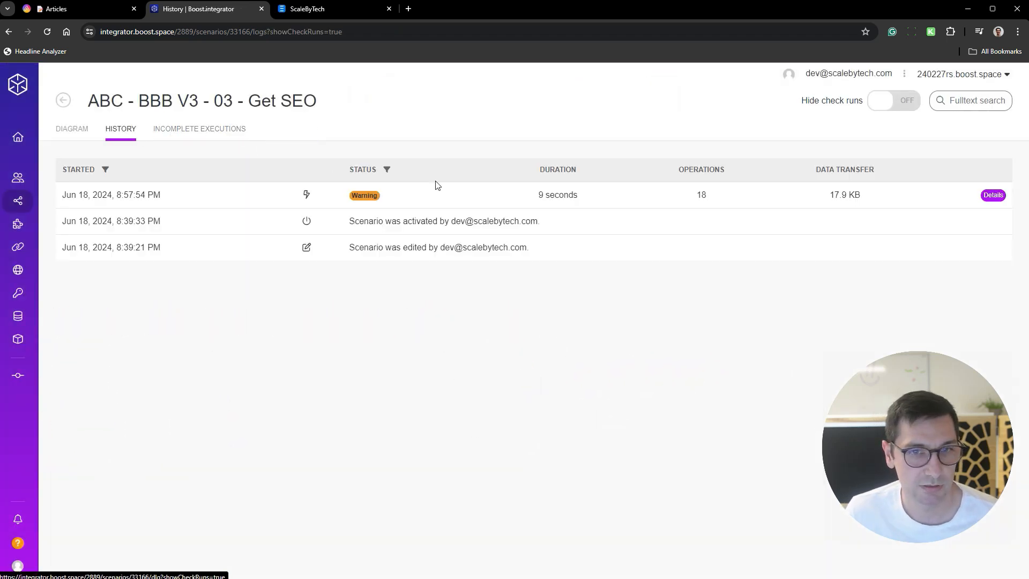
left_click(991, 196)
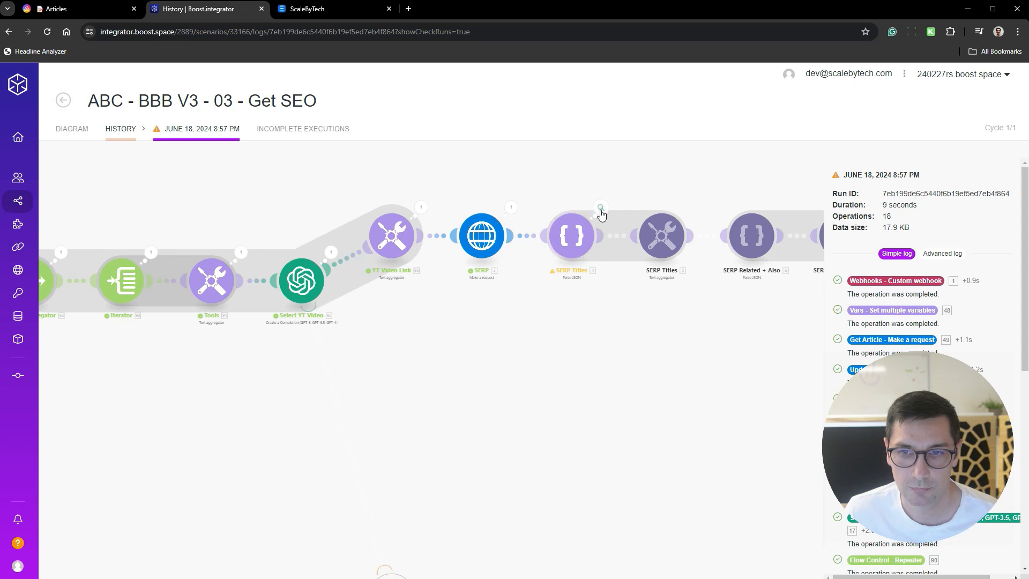
left_click(511, 207)
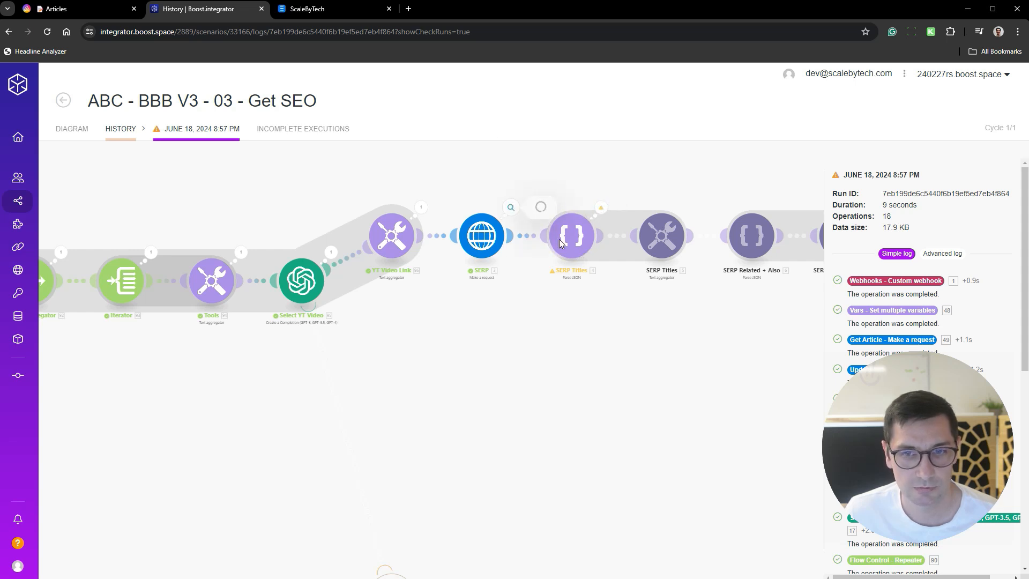
left_click(570, 464)
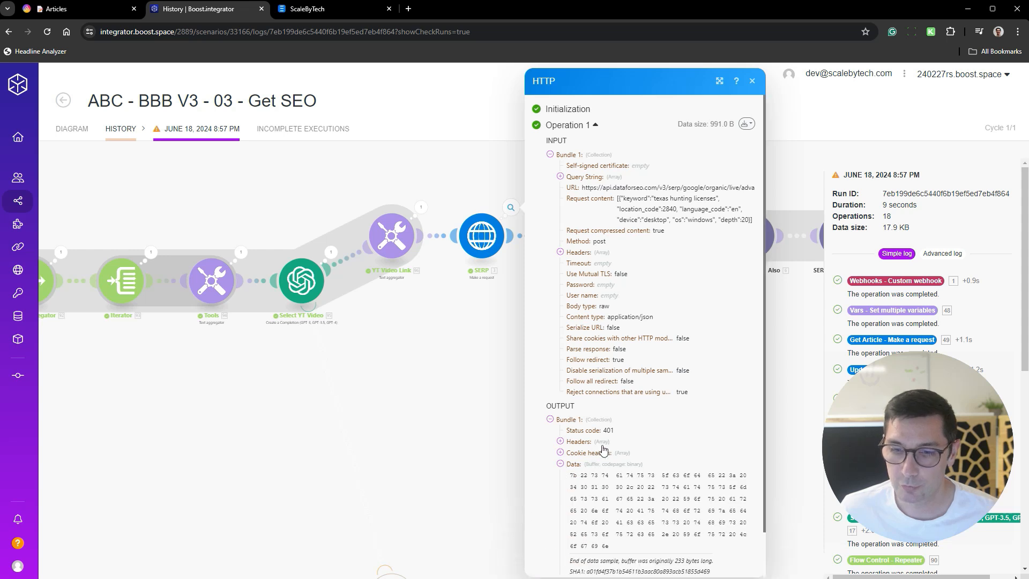
scroll(638, 437, "down", 1)
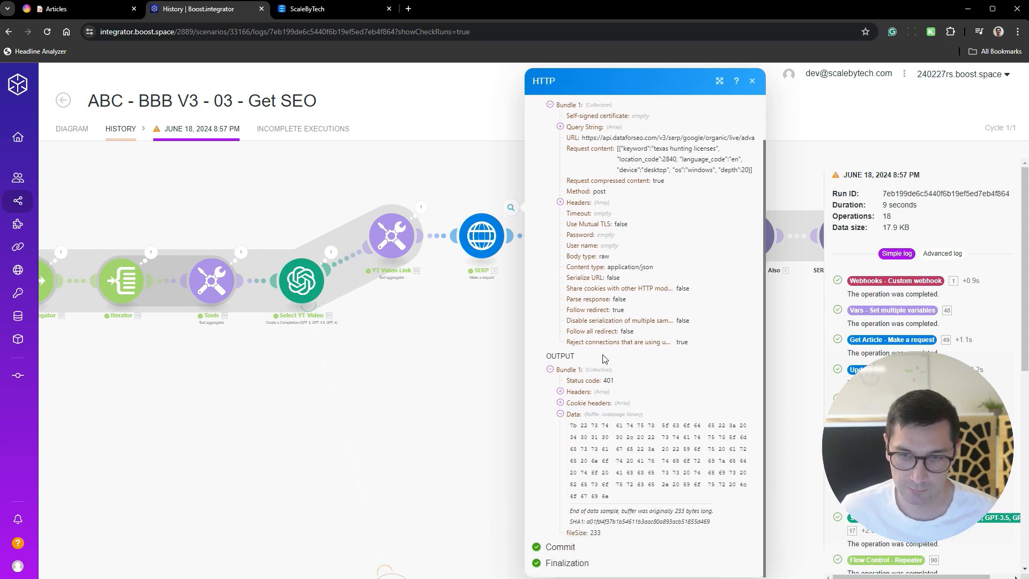
scroll(670, 330, "up", 1)
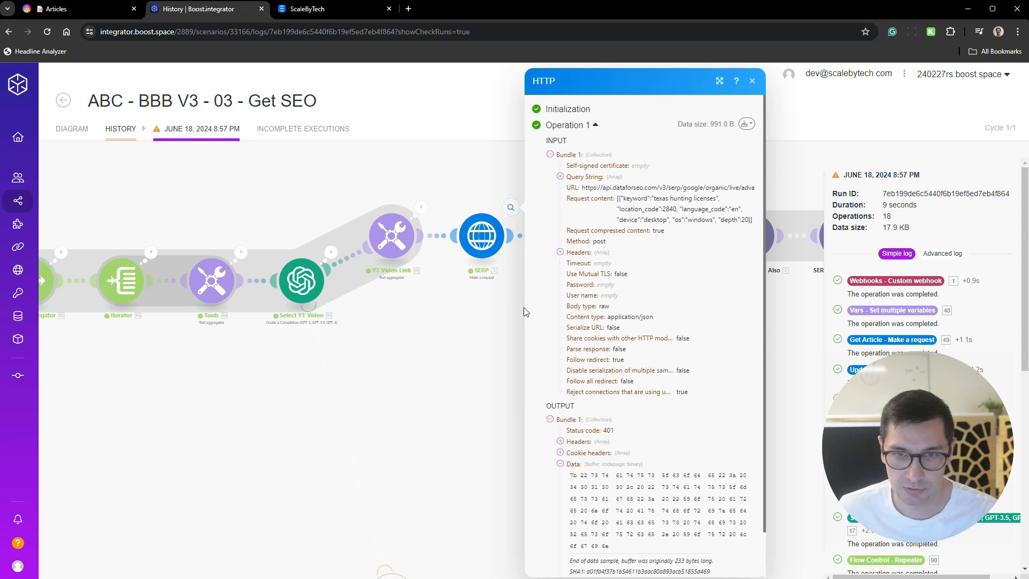
scroll(621, 332, "down", 1)
left_click(560, 392)
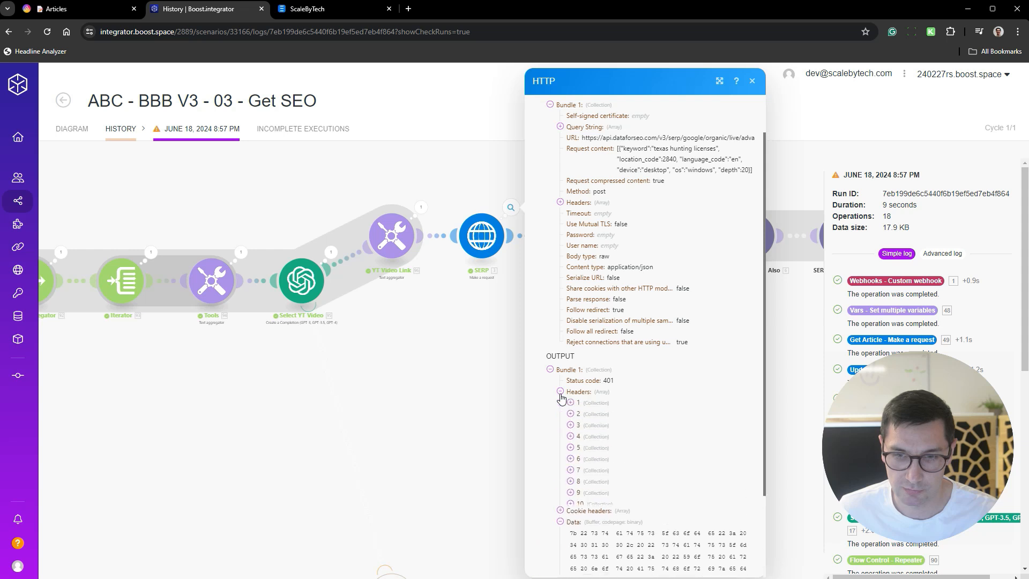
left_click(561, 392)
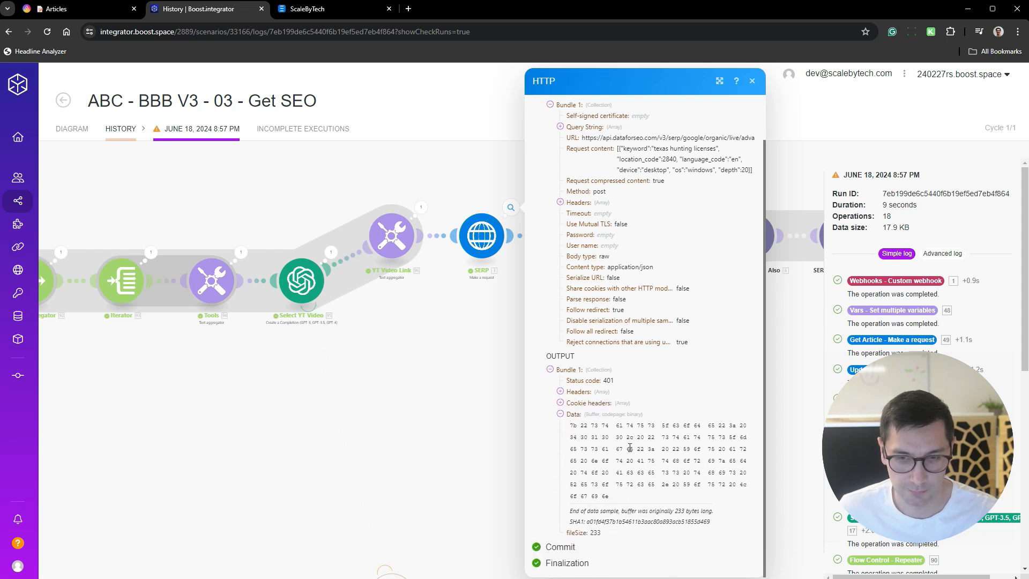
left_click(587, 403)
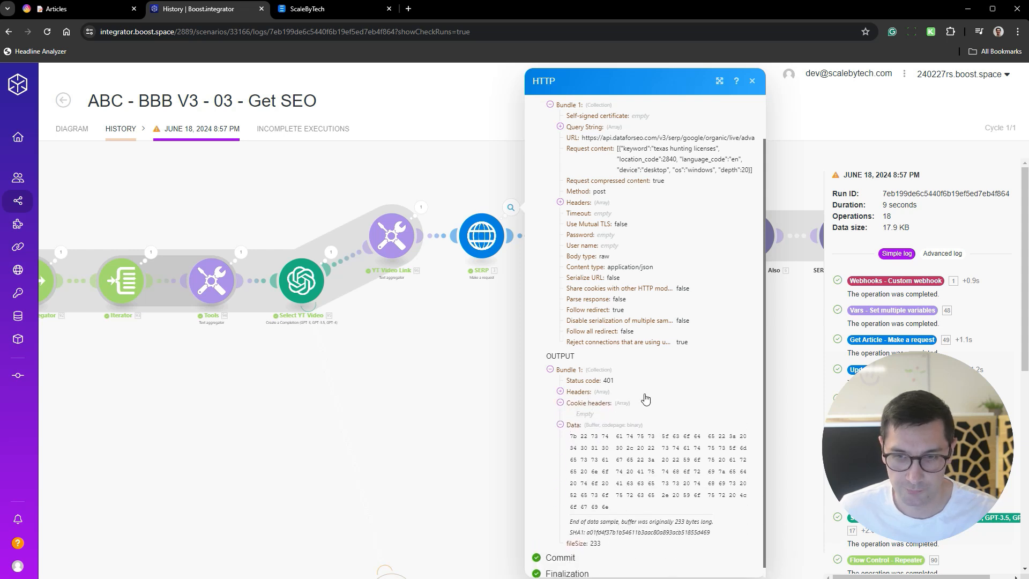
left_click(560, 392)
left_click(447, 399)
- Inspect the Get Keys request's input and output in the same run
left_click_drag(321, 412, 769, 349)
scroll(622, 354, "down", 5)
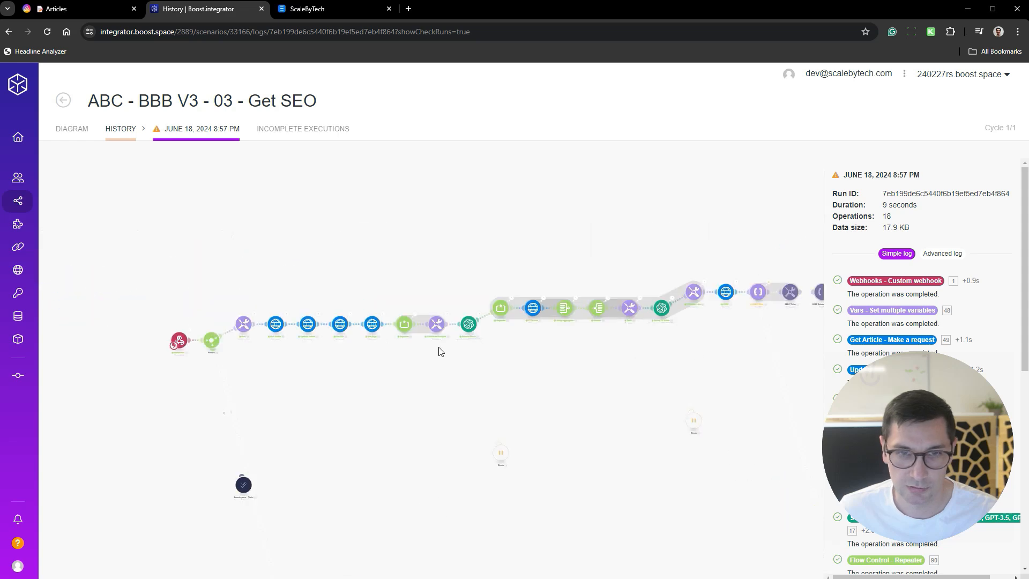
scroll(372, 335, "up", 6)
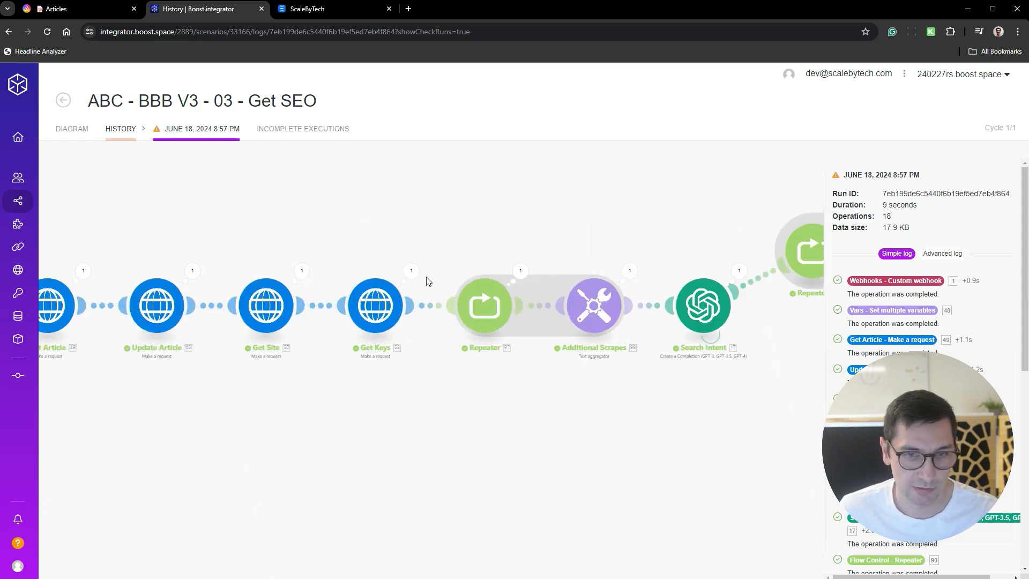
left_click(411, 271)
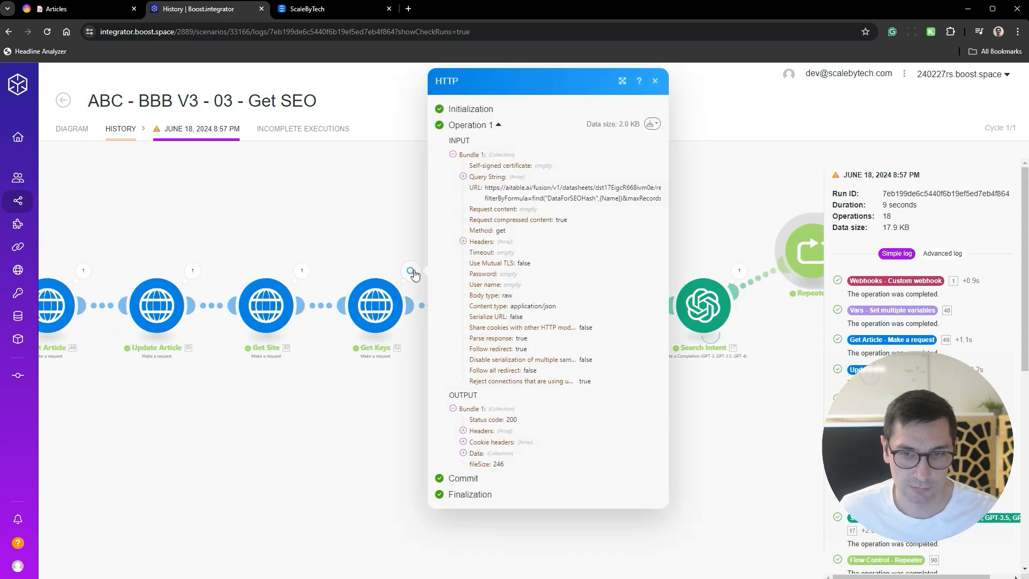
left_click(316, 443)
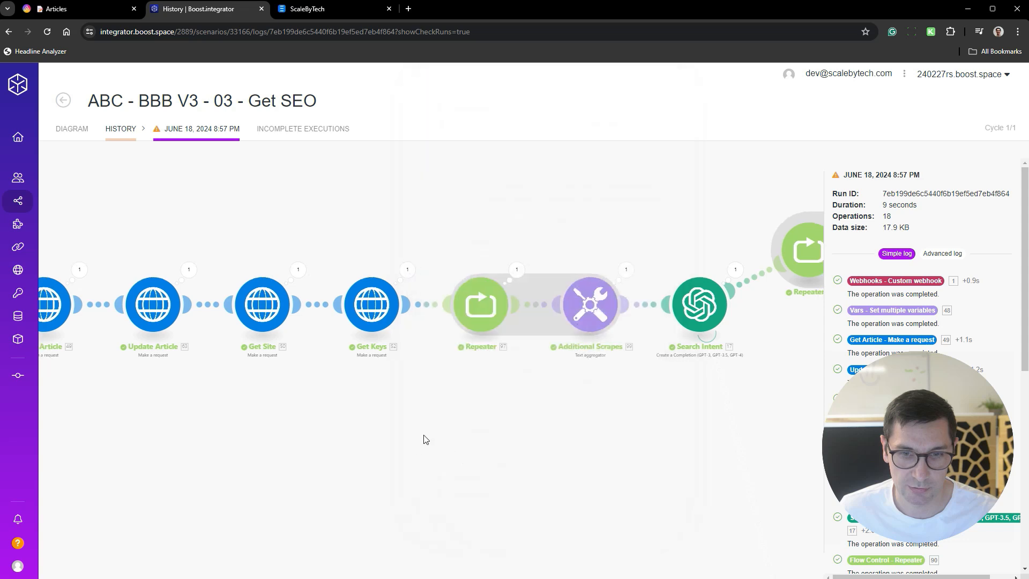
- Switch back to AITable and open the DB Keys datasheet to check the stored API keys
scroll(429, 428, "down", 5)
left_click_drag(444, 400, 541, 336)
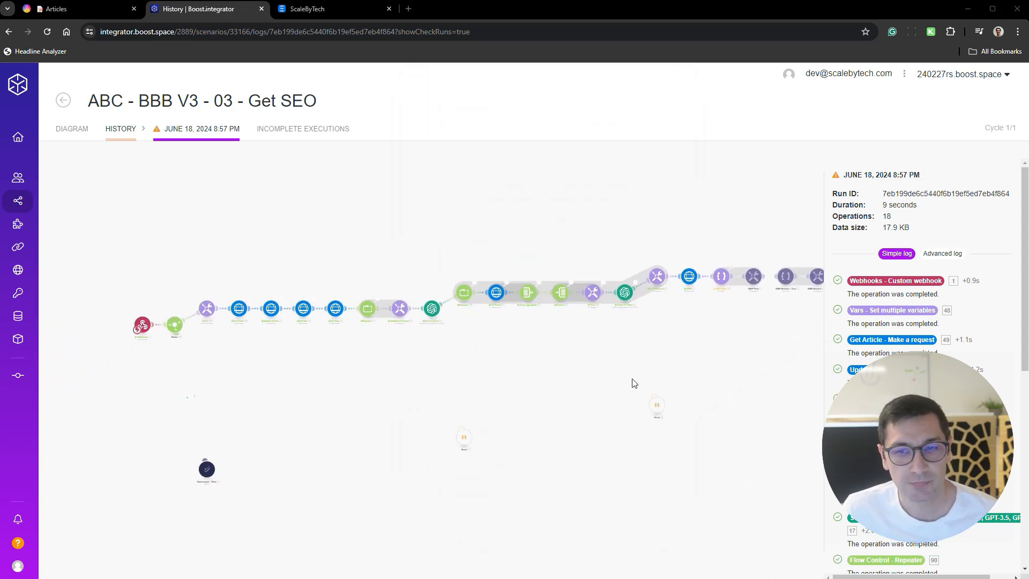
left_click_drag(667, 329, 521, 320)
scroll(519, 321, "up", 5)
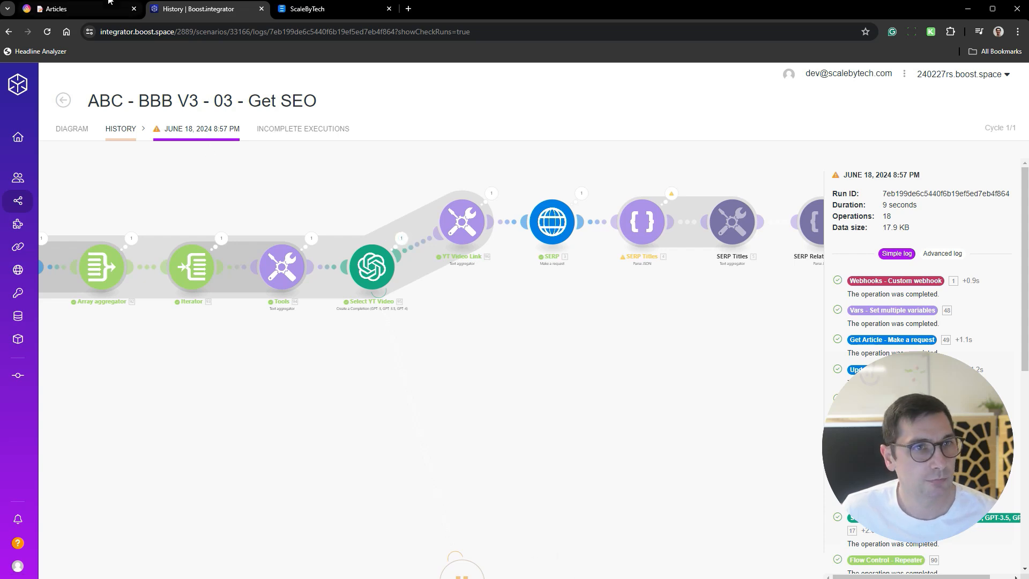
left_click(89, 12)
left_click(98, 289)
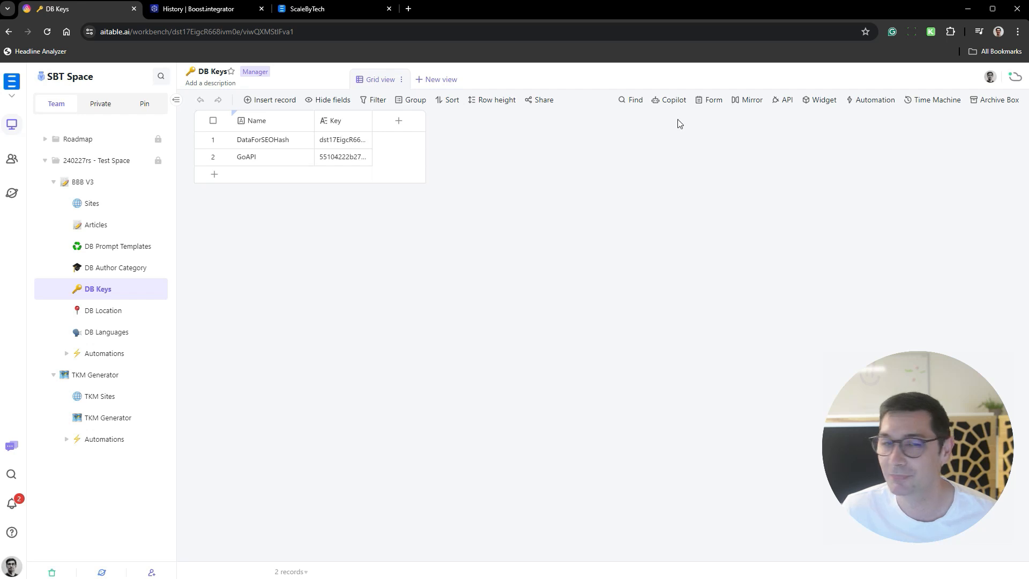
- Paste the replacement API key into the Key field of the DataForSEOHash record
key("ctrl+v")
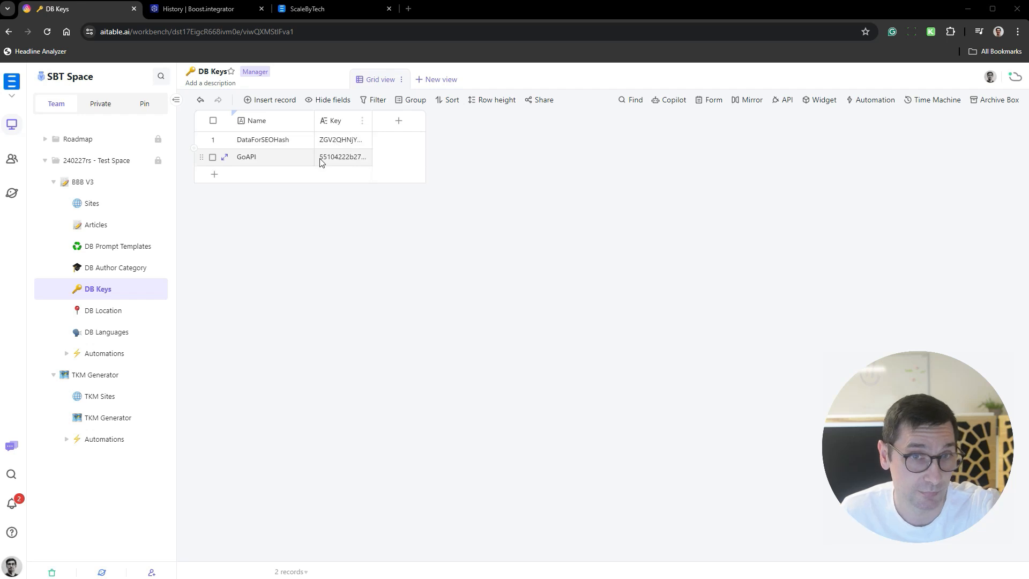
- Switch to Boost.space Integrator and open the diagram of the ABC - BBB V3 - 03 - Get SEO scenario
left_click(220, 10)
left_click(63, 100)
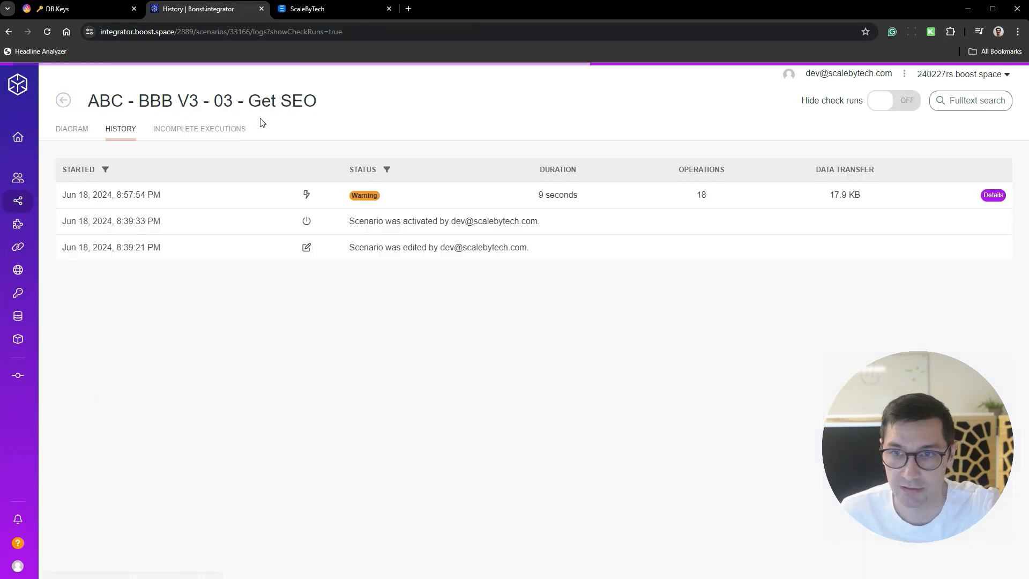
left_click(80, 131)
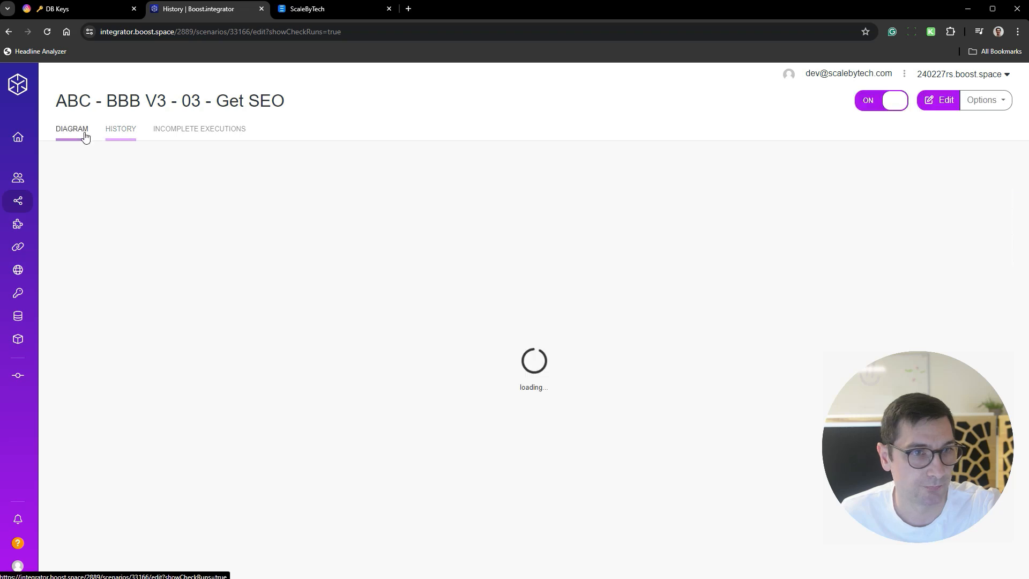
- Switch to AITable and, in the Articles datasheet, clear the texas hunting licenses status and set it again to 01 - Get SEO
left_click(104, 17)
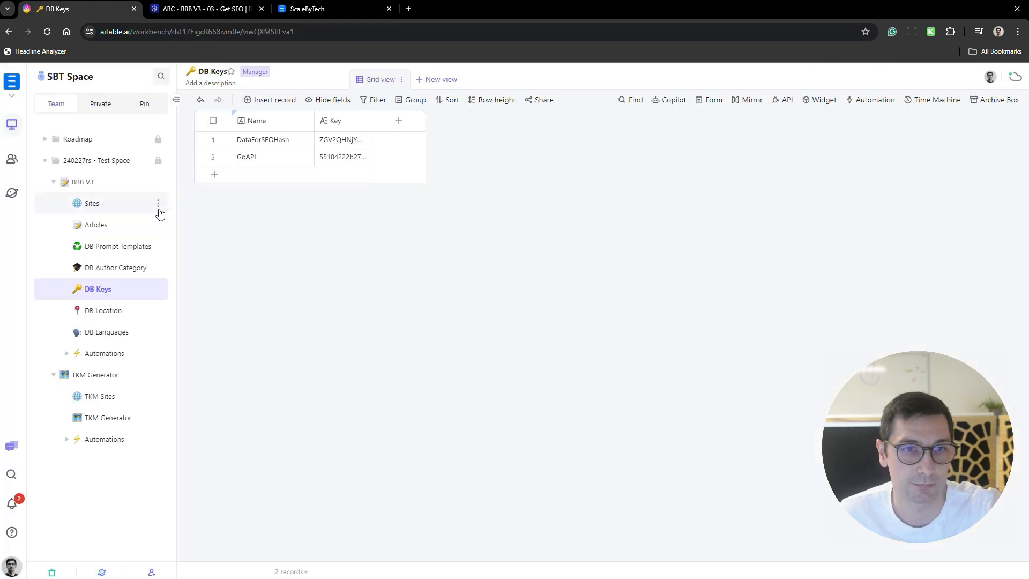
left_click(129, 225)
left_click(431, 158)
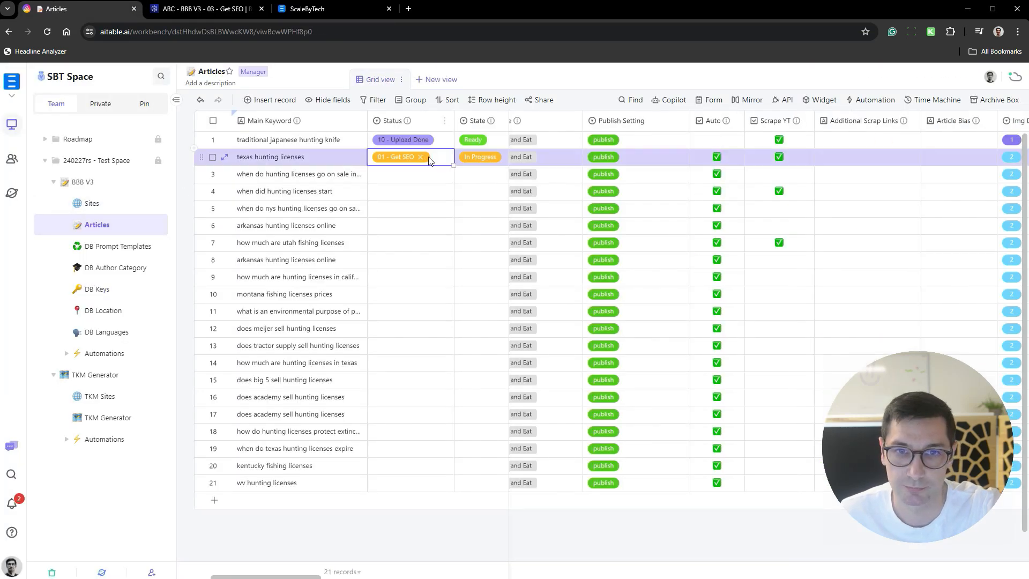
left_click(424, 158)
left_click(425, 159)
left_click(450, 222)
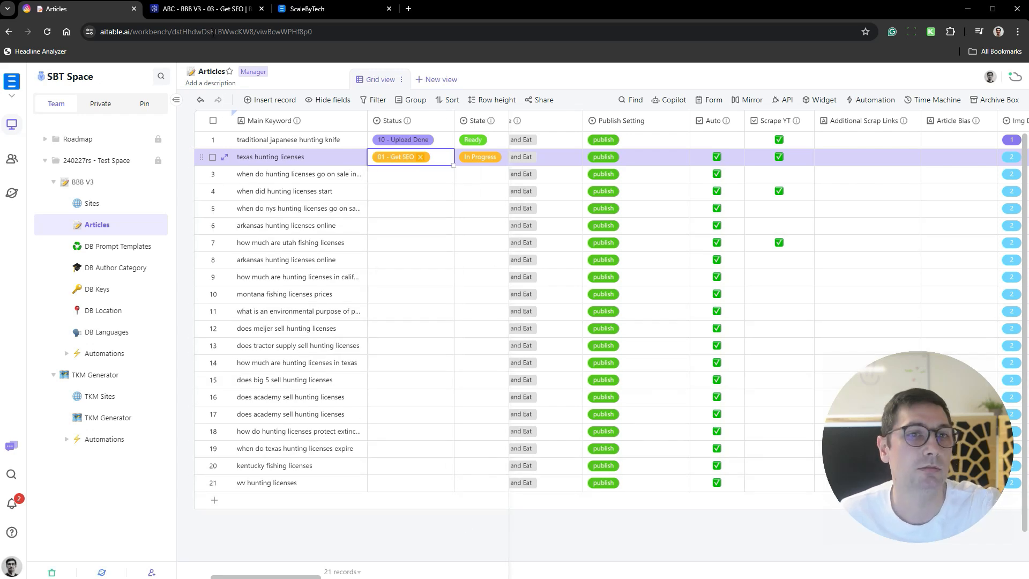
- Switch to the running Get SEO scenario in Boost.space and read the search intent and content expectations output by the Search Intent module
left_click(217, 13)
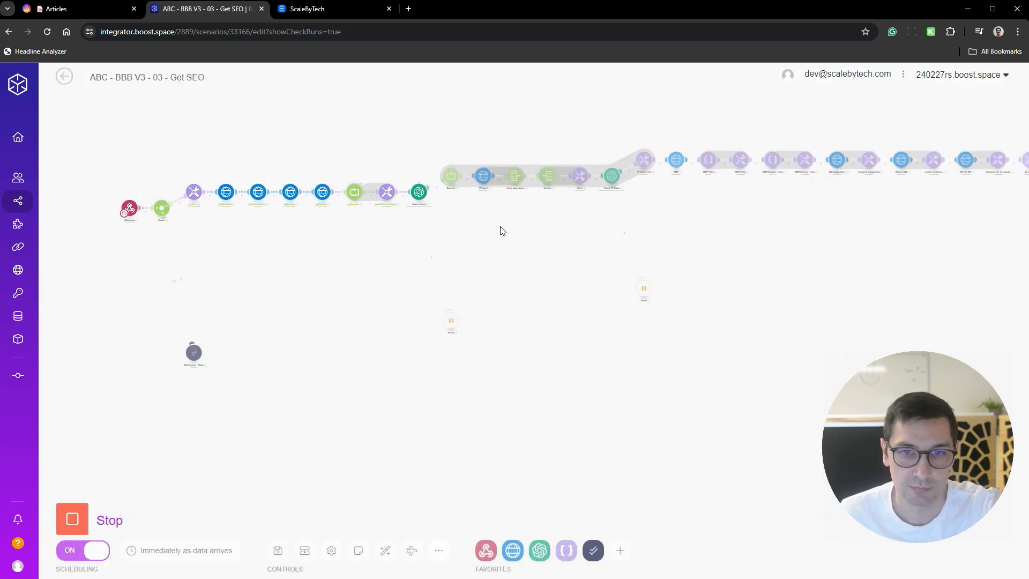
scroll(340, 257, "up", 7)
left_click_drag(662, 247, 407, 348)
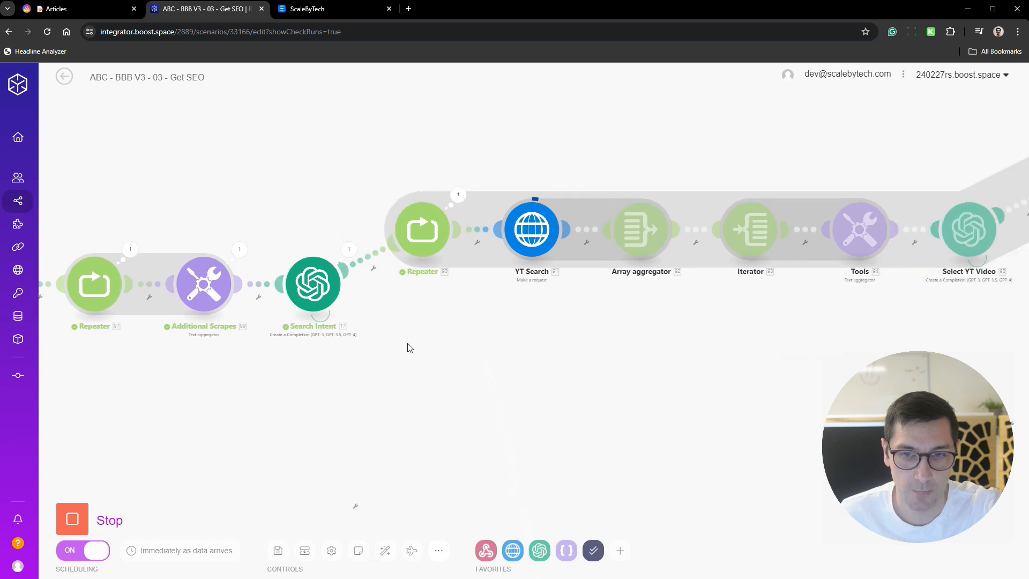
left_click_drag(662, 313, 582, 319)
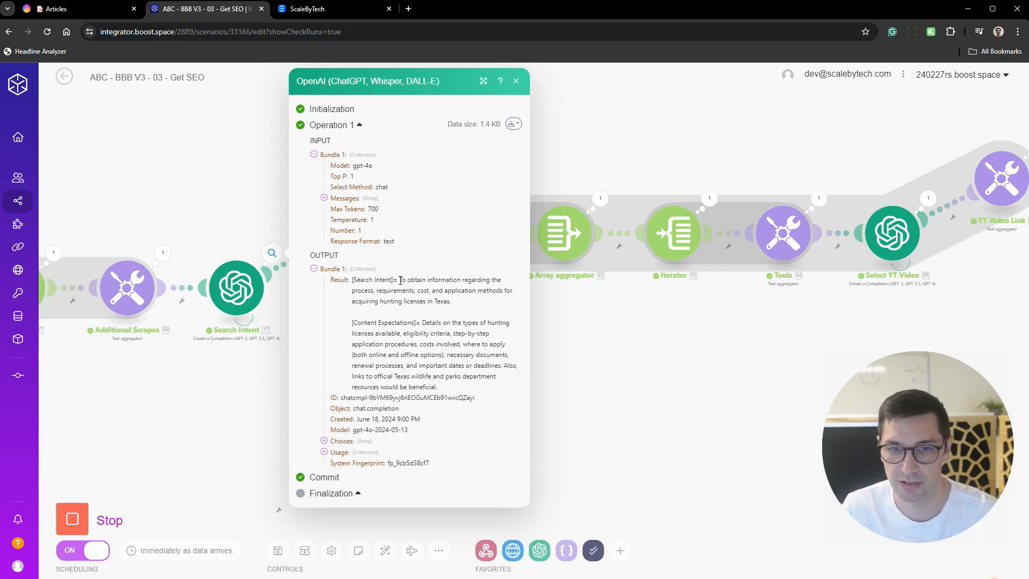
left_click_drag(429, 280, 472, 301)
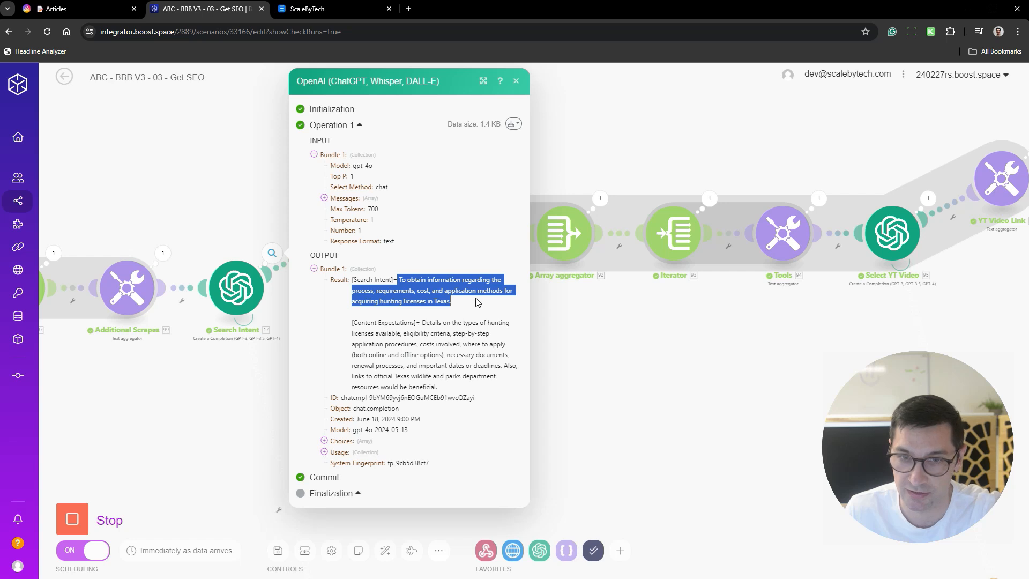
left_click(454, 279)
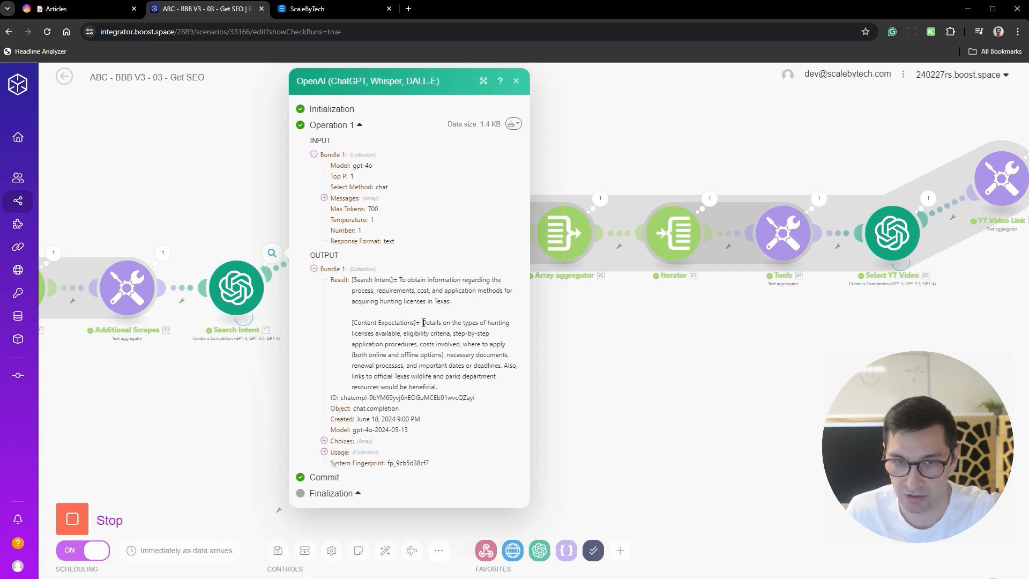
left_click_drag(445, 322, 491, 331)
left_click(436, 341)
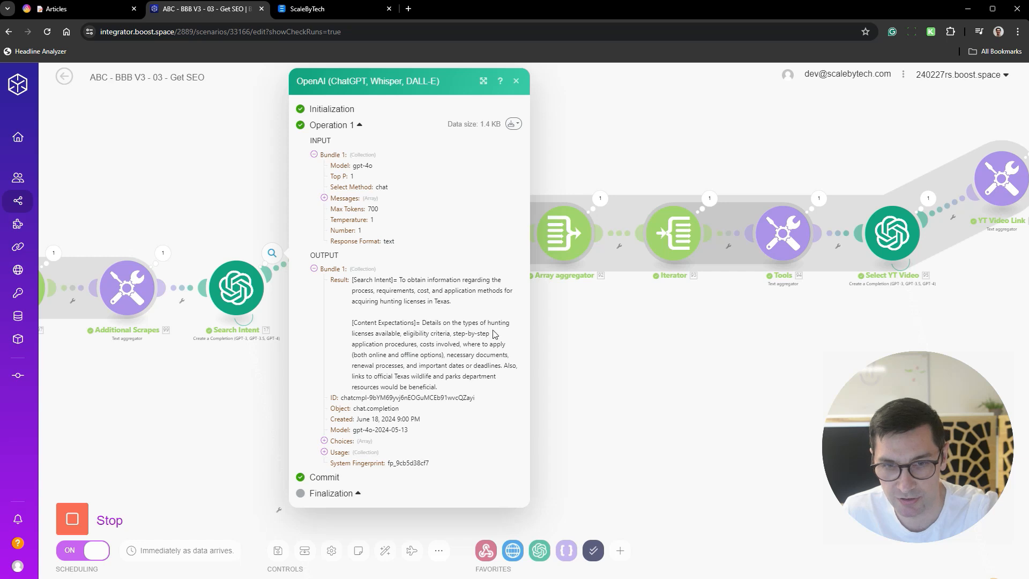
left_click_drag(437, 386, 418, 322)
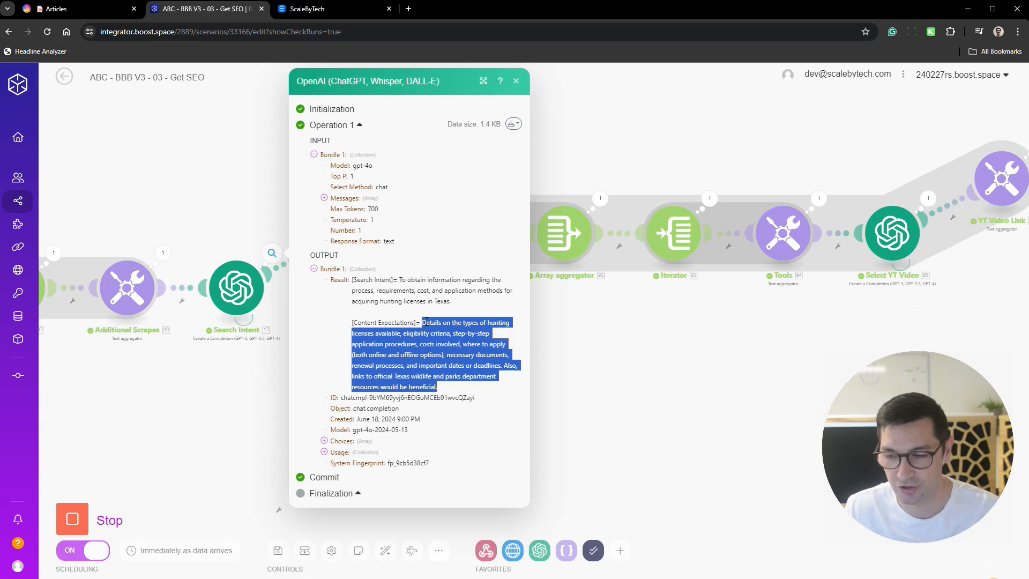
left_click(437, 384)
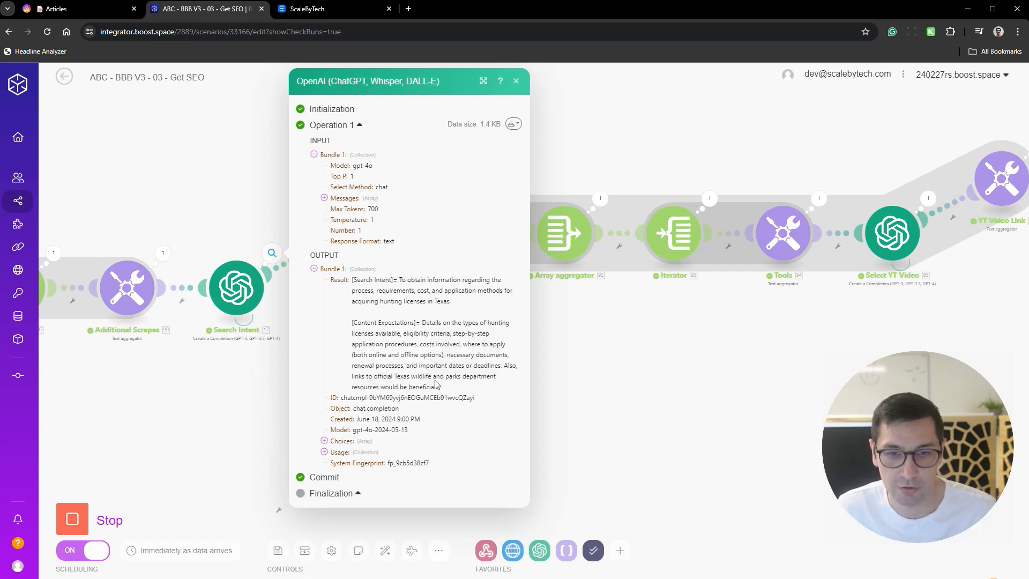
left_click_drag(440, 387, 355, 281)
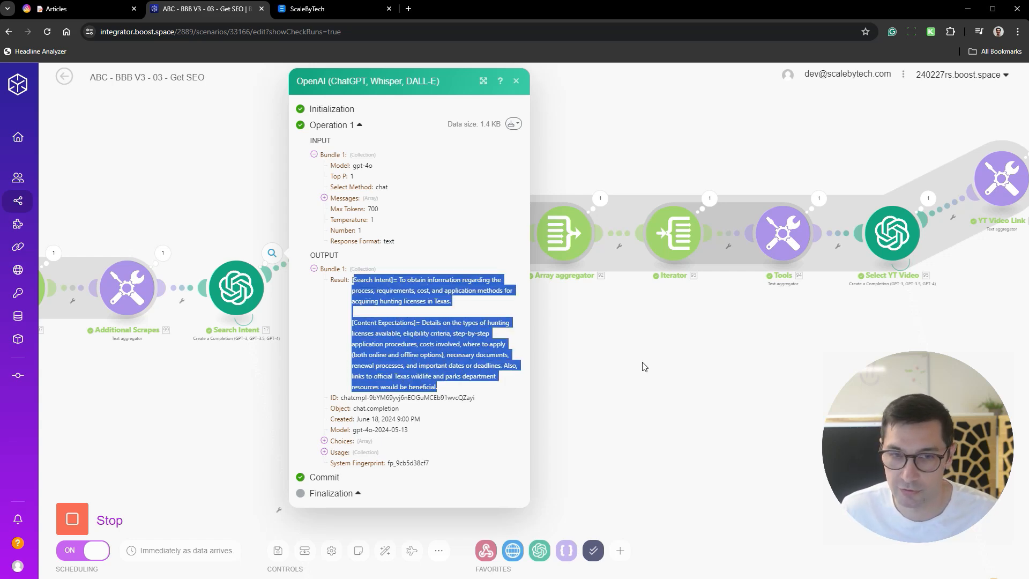
- Inspect the Select YT Video module's output, expanding its usage and choices data
left_click(696, 374)
left_click_drag(722, 374, 347, 392)
left_click_drag(700, 307, 570, 316)
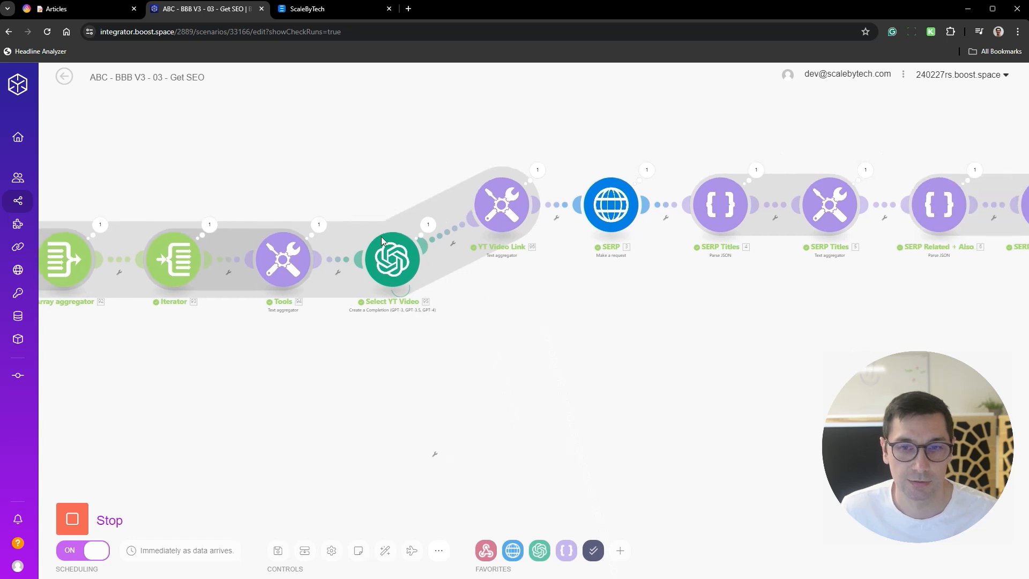
left_click_drag(435, 222, 617, 337)
left_click(570, 238)
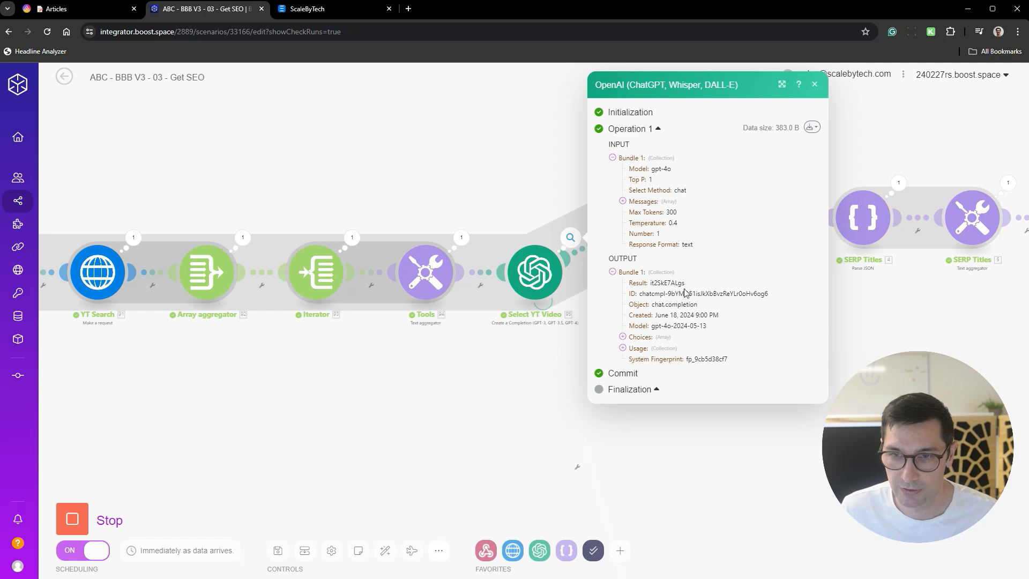
left_click(622, 348)
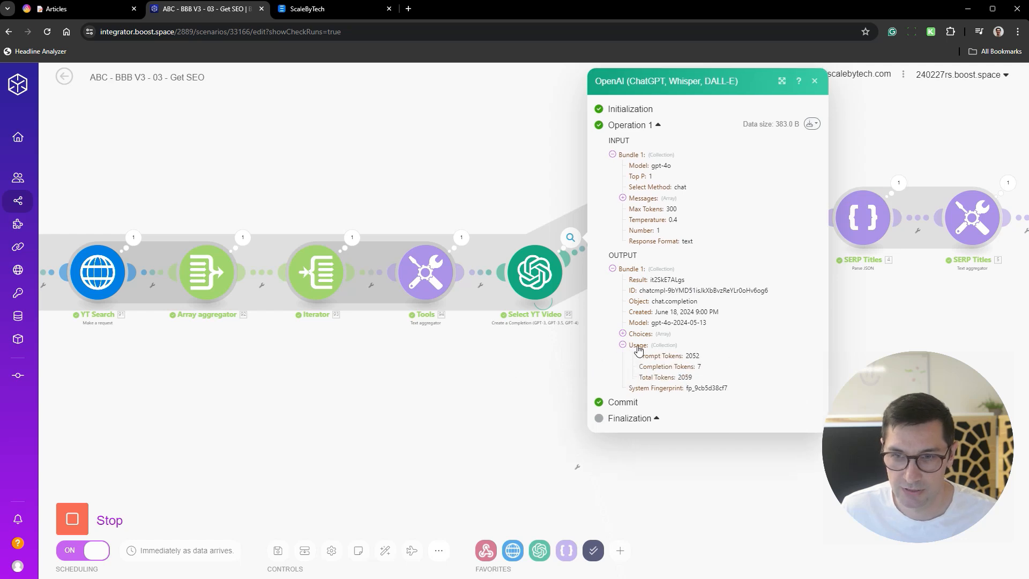
left_click(623, 335)
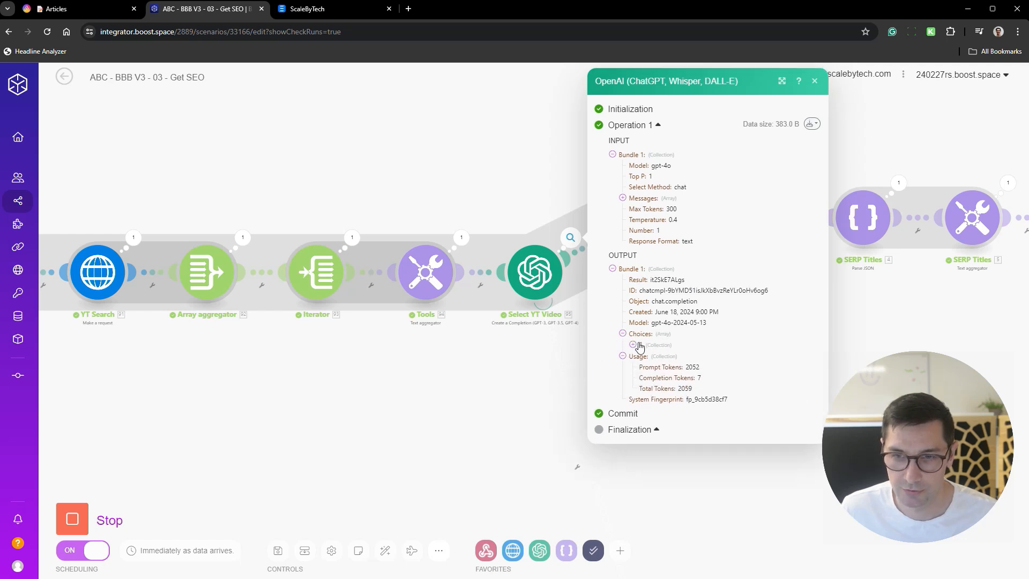
left_click(637, 344)
left_click(515, 364)
- Inspect the YouTube link in the YT Video Link module's input and output
left_click_drag(591, 320, 440, 336)
left_click_drag(540, 329, 396, 380)
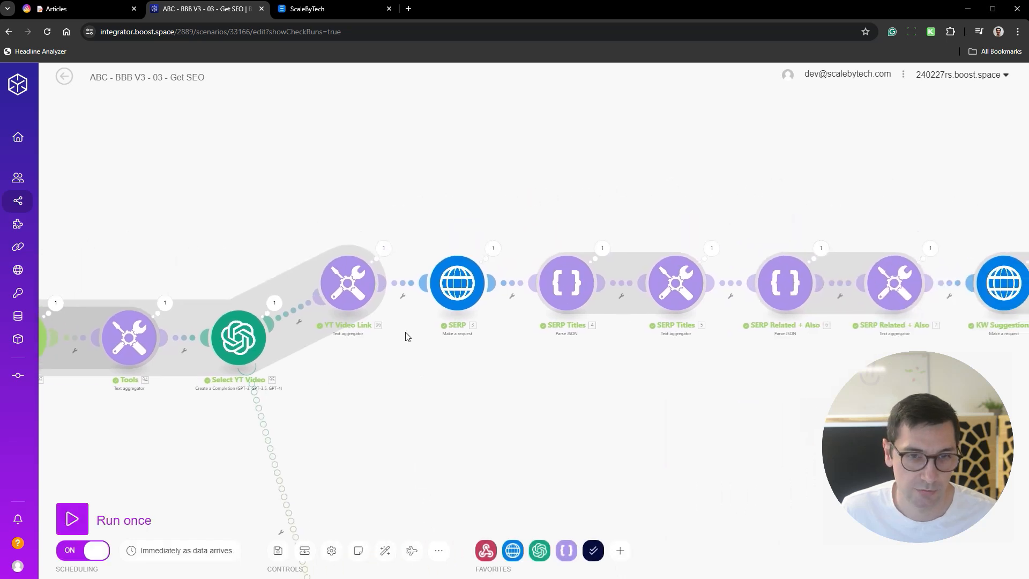
left_click_drag(432, 441, 502, 399)
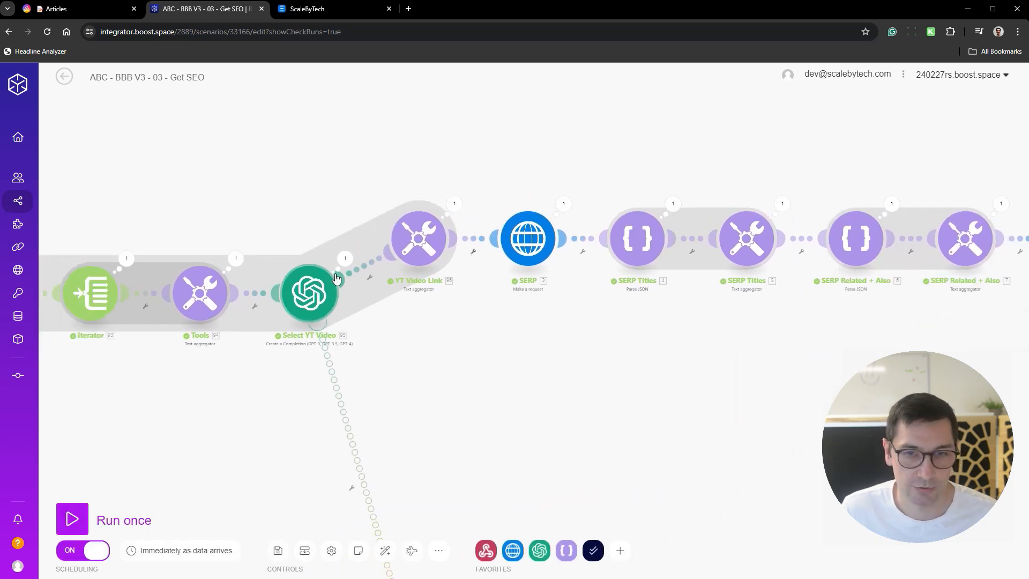
left_click_drag(674, 369, 652, 370)
scroll(627, 343, "down", 5)
scroll(595, 355, "up", 5)
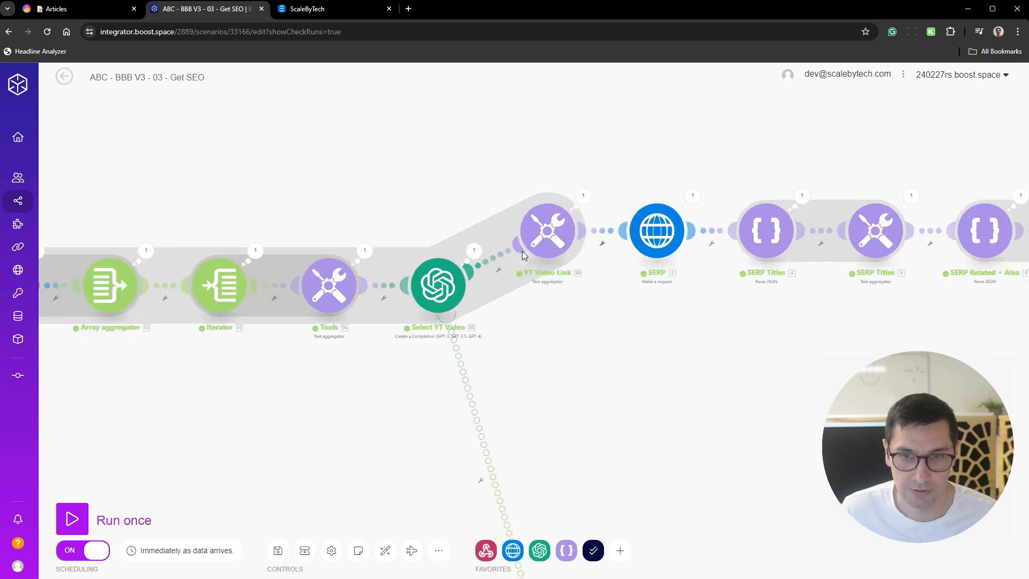
left_click(583, 195)
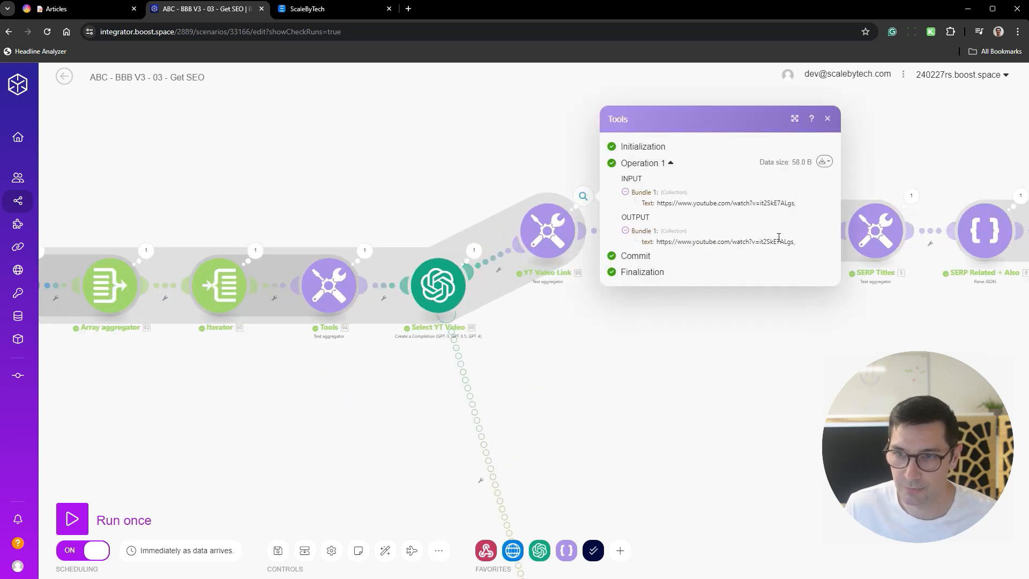
left_click_drag(712, 352, 533, 365)
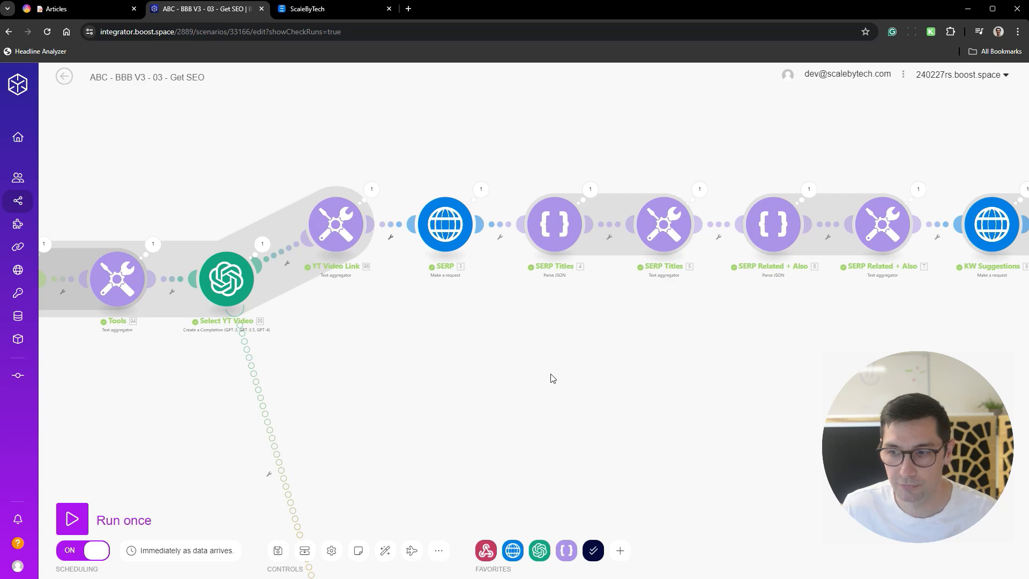
- Look over the remaining SERP, keyword and competitor scraping modules of the Get SEO run, and leave the scenario editor
left_click_drag(604, 407, 500, 408)
scroll(592, 413, "down", 3)
left_click_drag(593, 413, 411, 365)
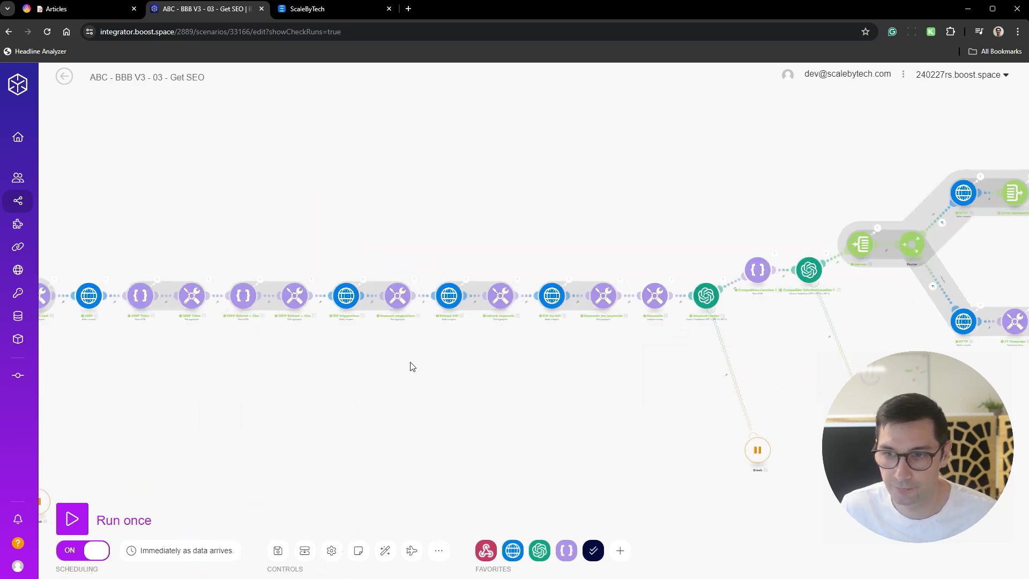
left_click_drag(577, 378, 118, 361)
left_click_drag(618, 236, 354, 279)
left_click_drag(628, 350, 411, 301)
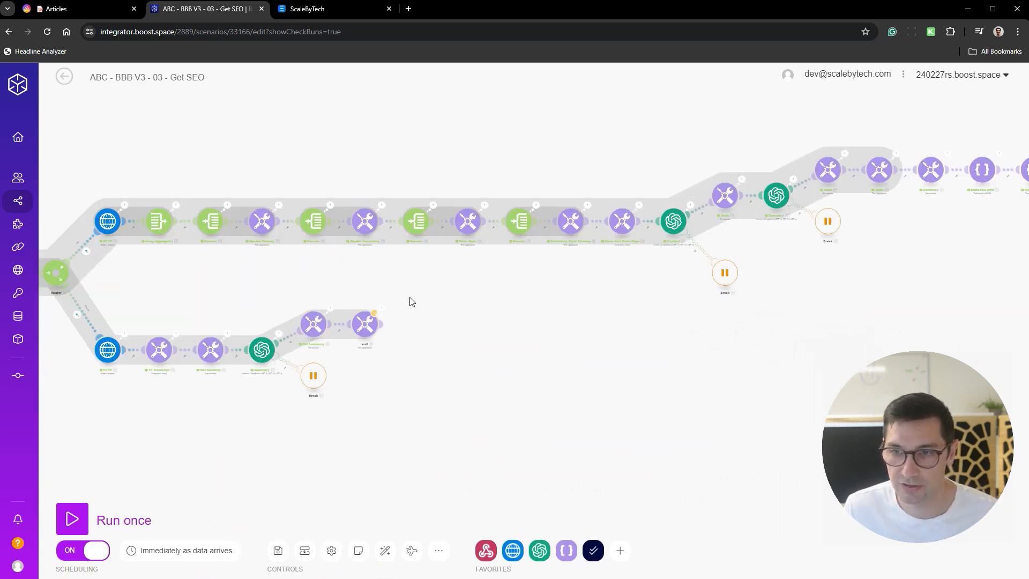
left_click(65, 77)
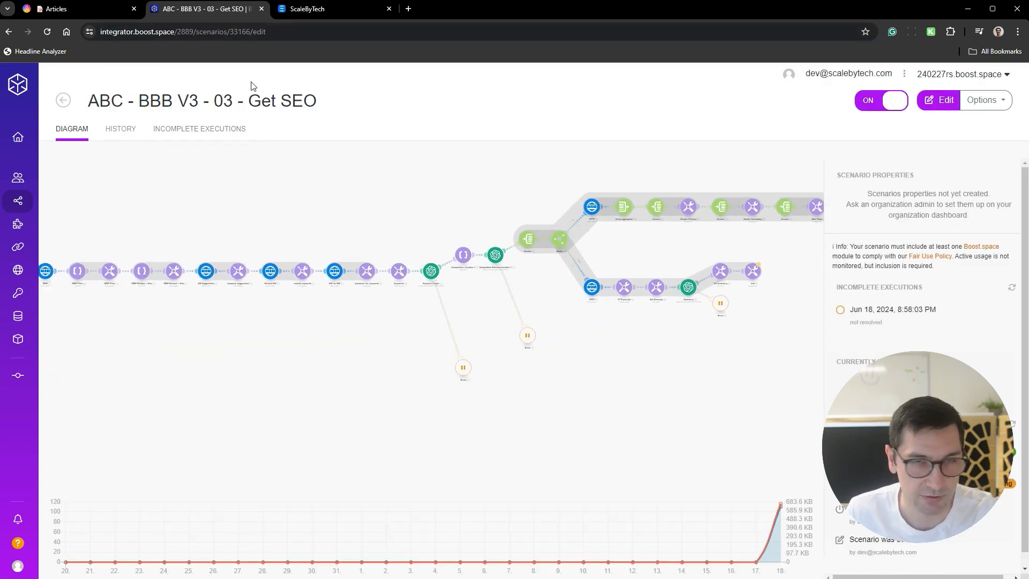
- Switch to AITable, check the texas hunting licenses status, and expand the record from its SEO Main Info cell
left_click(88, 11)
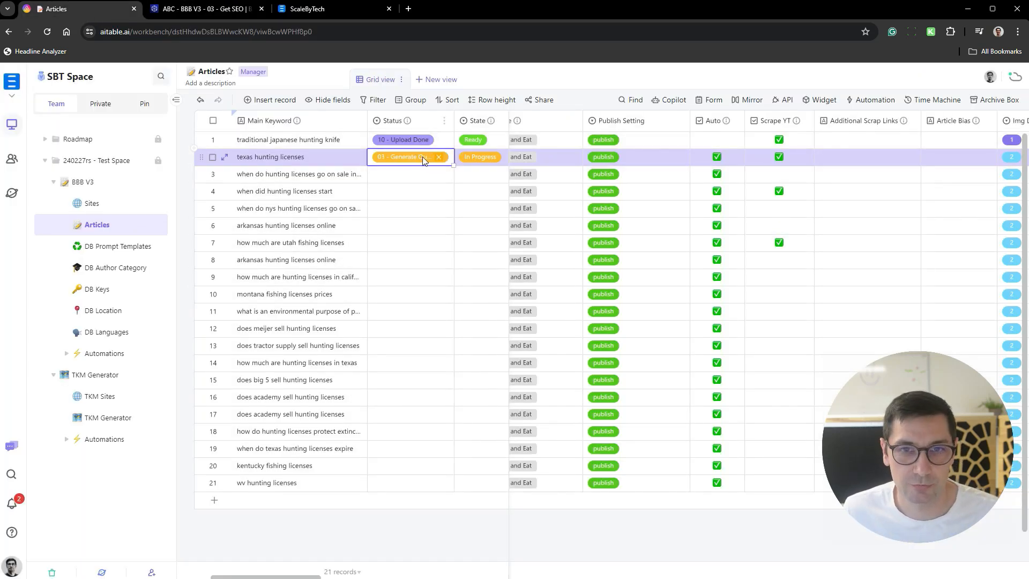
scroll(465, 150, "right", 5)
scroll(590, 153, "right", 10)
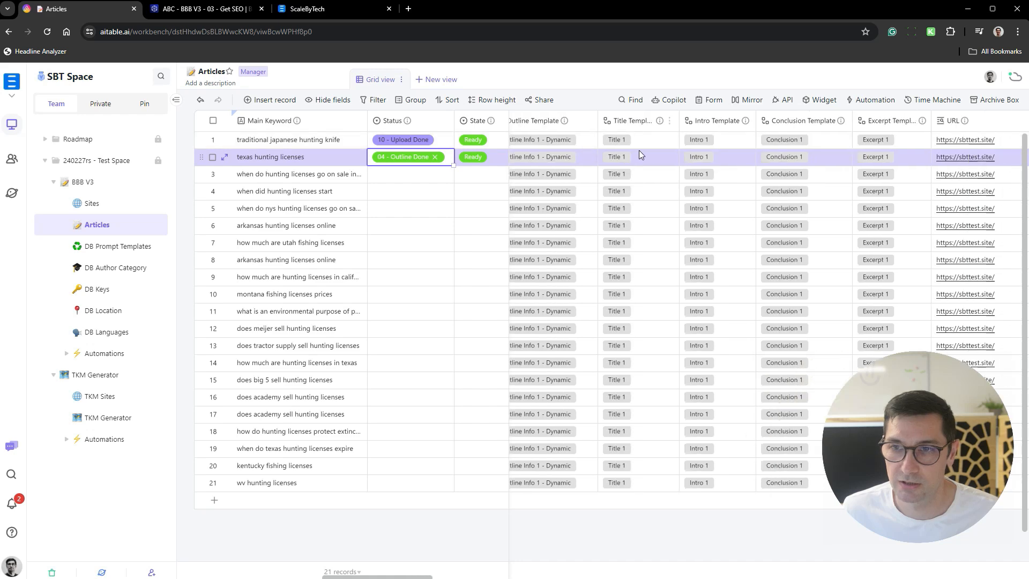
scroll(661, 163, "right", 2)
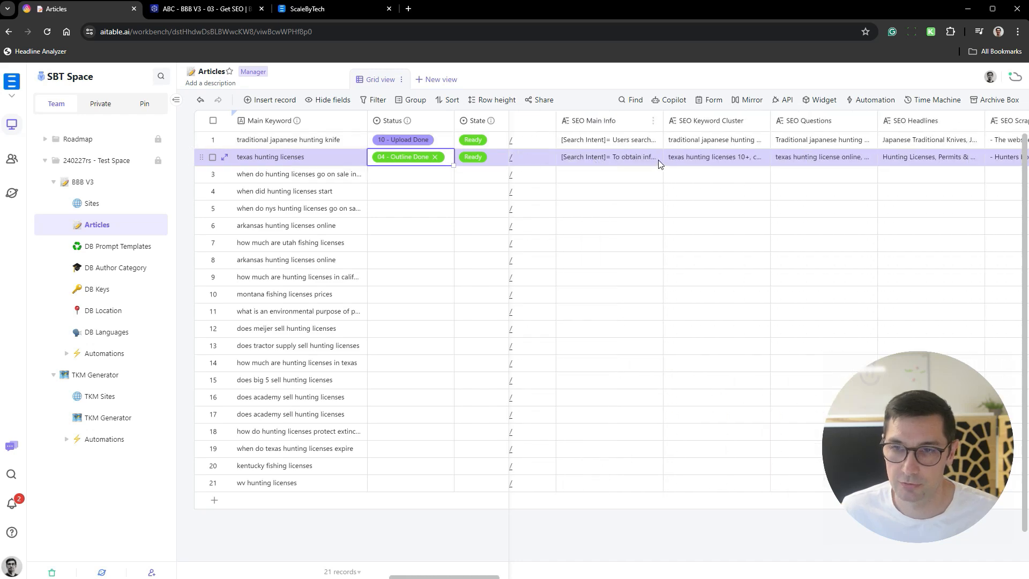
left_click(626, 161)
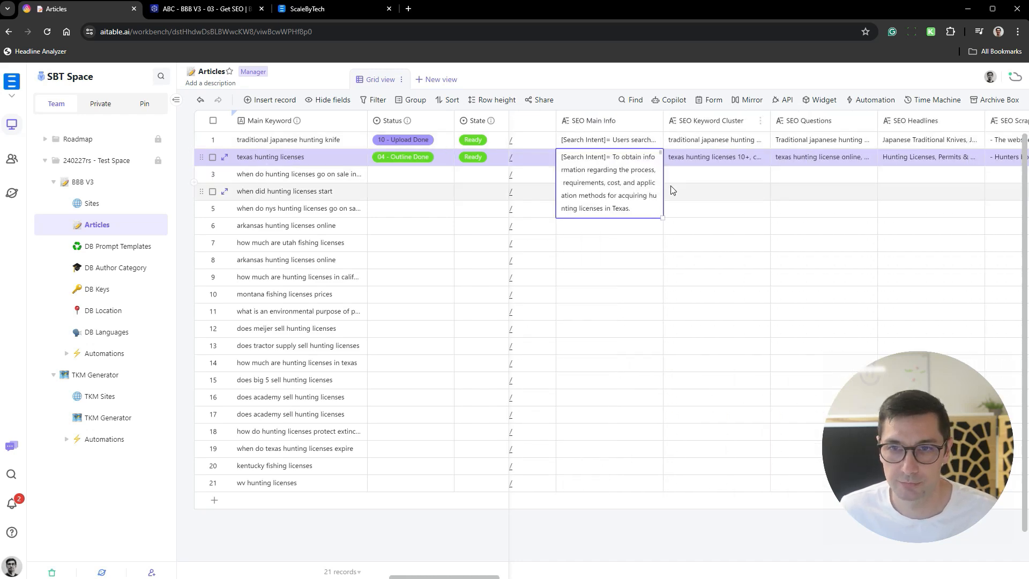
key("space")
- Read the search intent and content expectations in the SEO Main Info field of the texas hunting licenses record
scroll(333, 310, "down", 4)
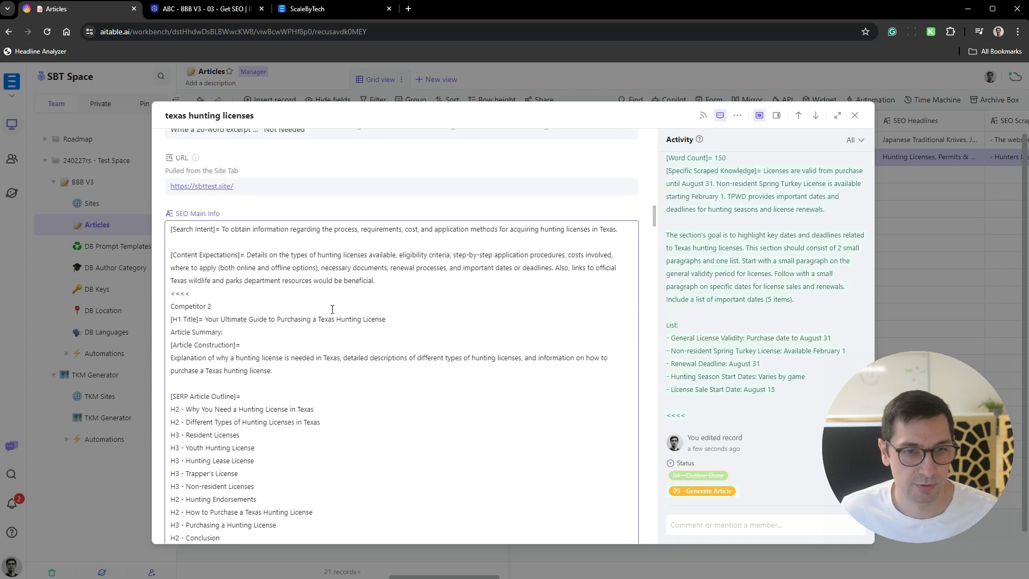
scroll(276, 180, "up", 2)
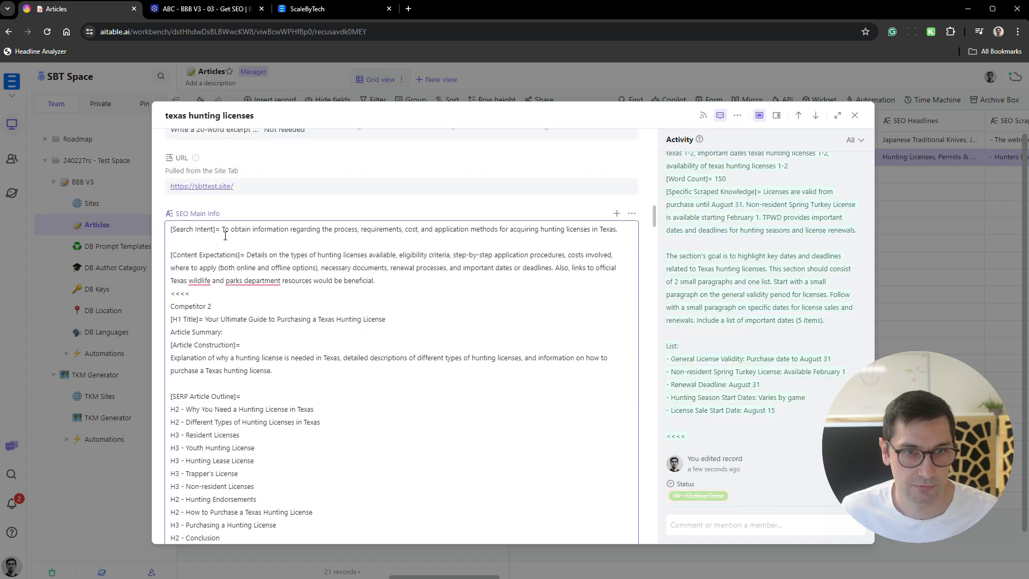
left_click_drag(224, 229, 548, 229)
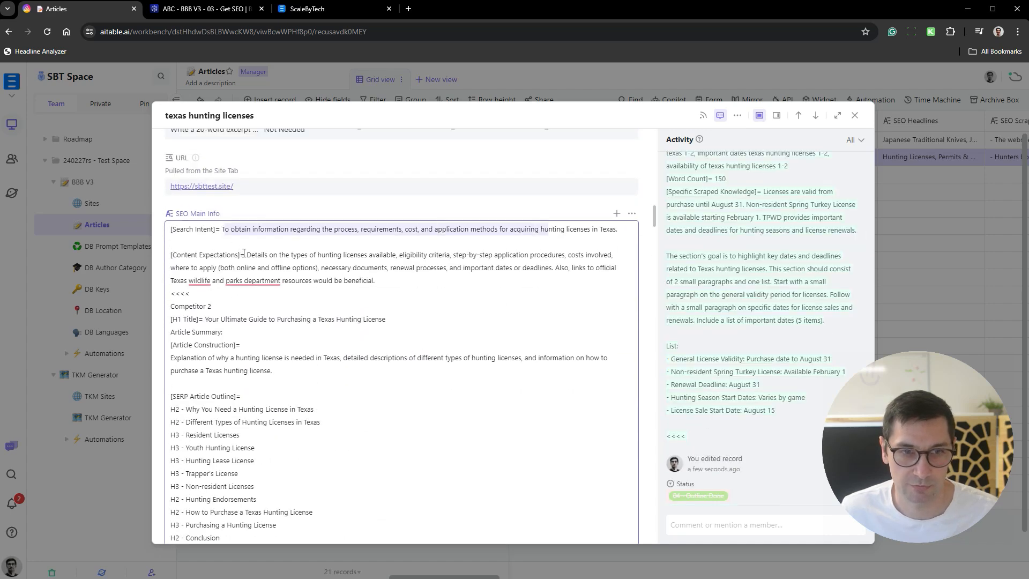
left_click_drag(246, 254, 378, 284)
scroll(363, 271, "down", 2)
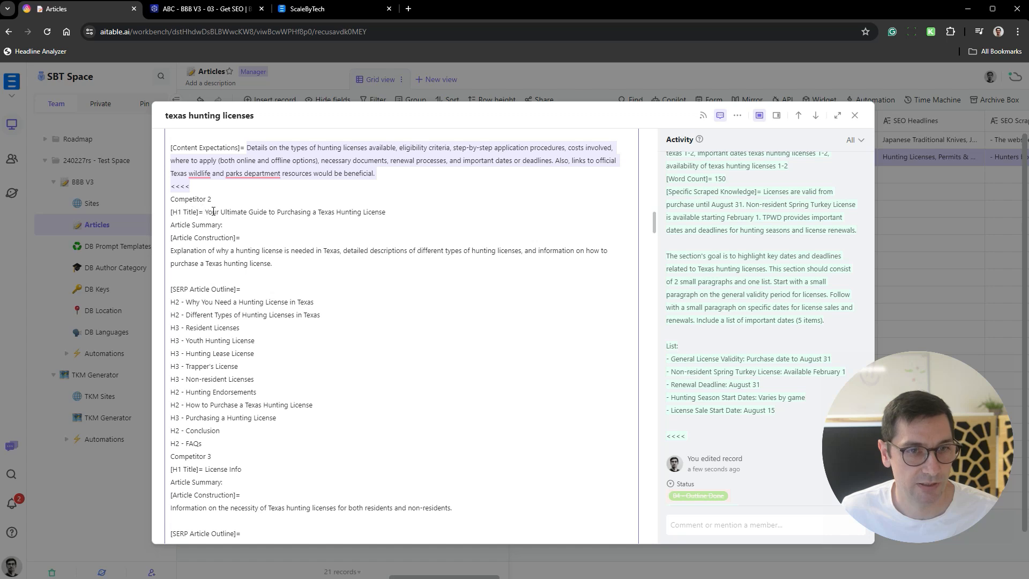
- Review the competitor H1 titles, article construction summaries and SERP article outlines in the SEO Main Info field
left_click_drag(213, 211, 396, 209)
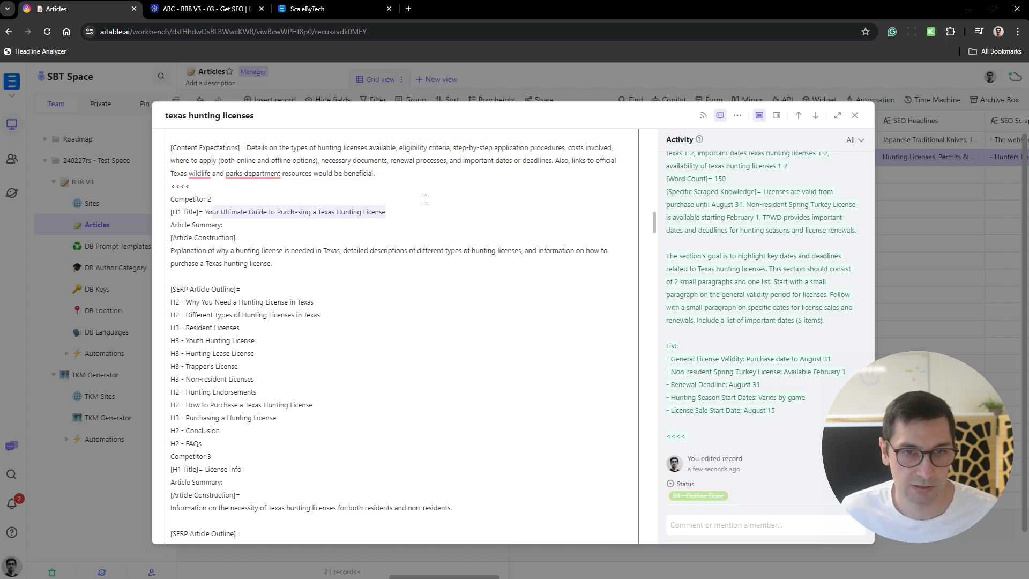
scroll(425, 197, "down", 1)
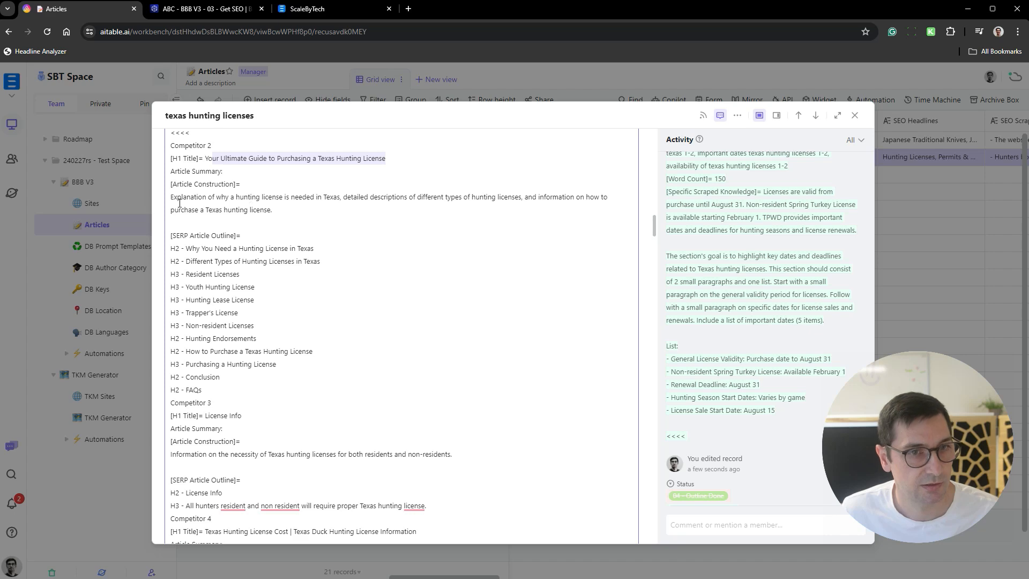
left_click_drag(171, 198, 282, 203)
scroll(308, 188, "down", 4)
scroll(271, 174, "up", 2)
left_click_drag(205, 180, 263, 257)
scroll(363, 224, "down", 2)
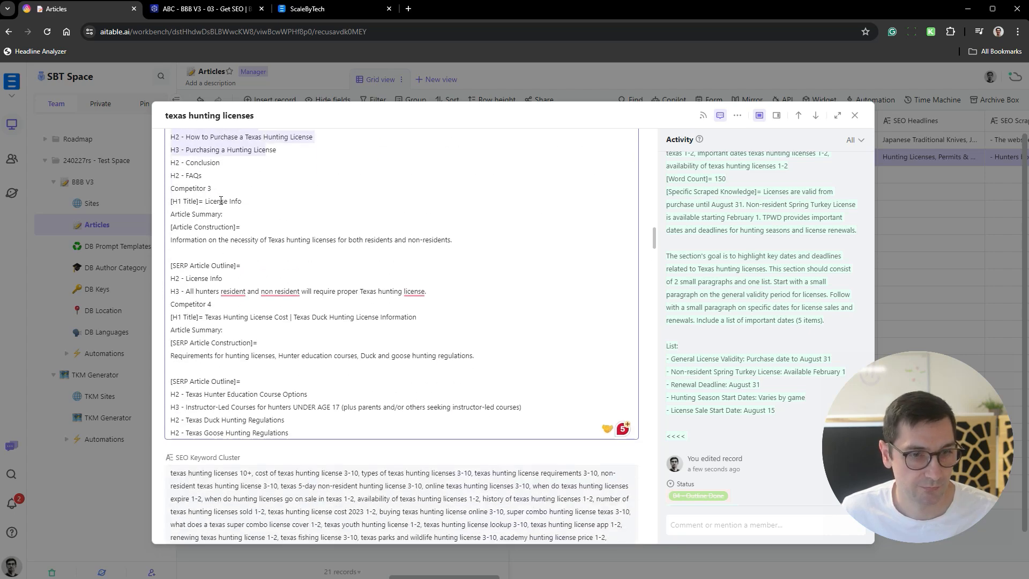
scroll(221, 201, "down", 3)
left_click_drag(203, 144, 294, 254)
scroll(376, 202, "down", 3)
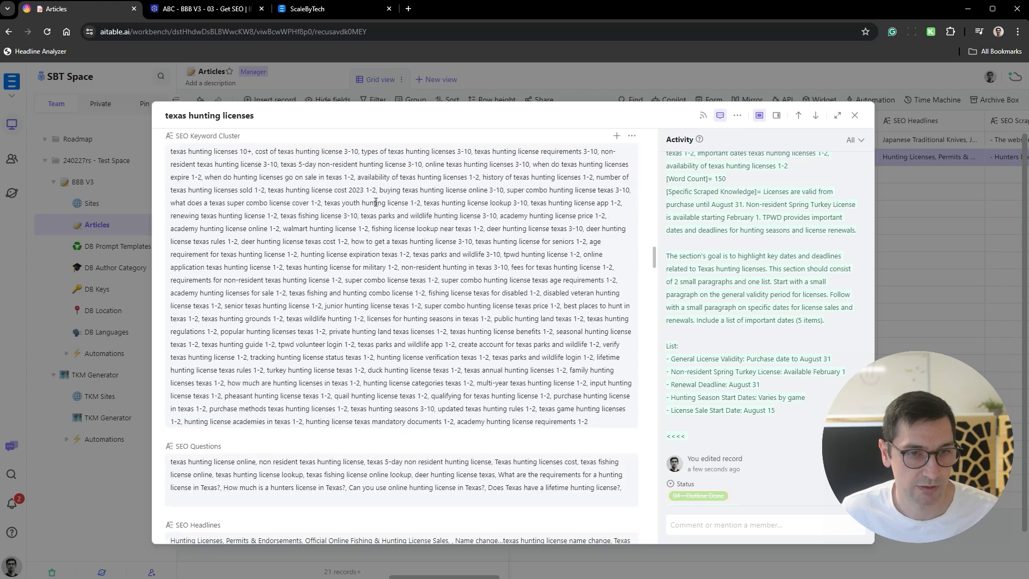
- Look over the record's SEO Keyword Cluster, SEO Questions and SEO Headlines fields
left_click(357, 306)
scroll(185, 188, "down", 5)
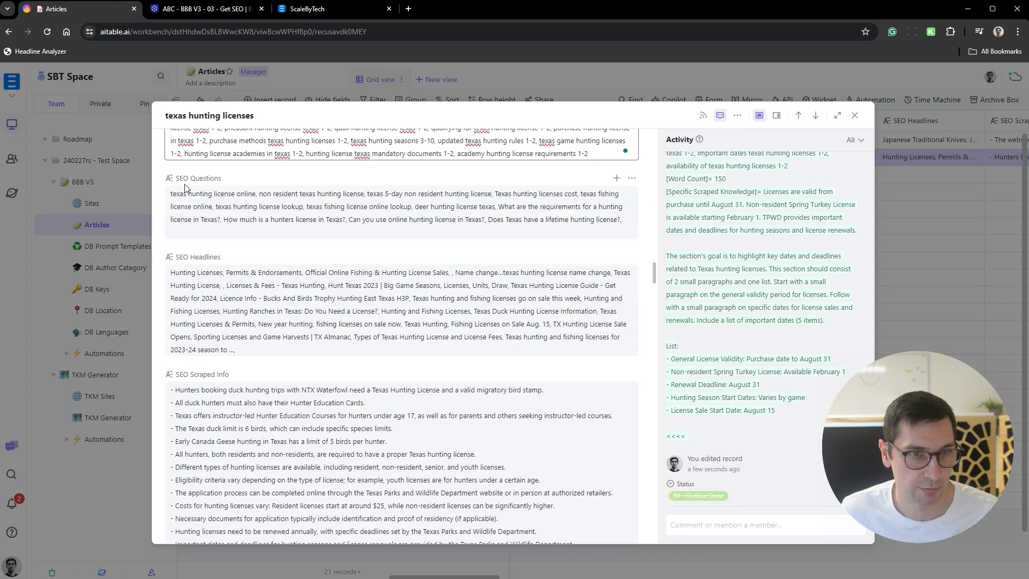
left_click_drag(178, 196, 460, 220)
left_click(459, 220)
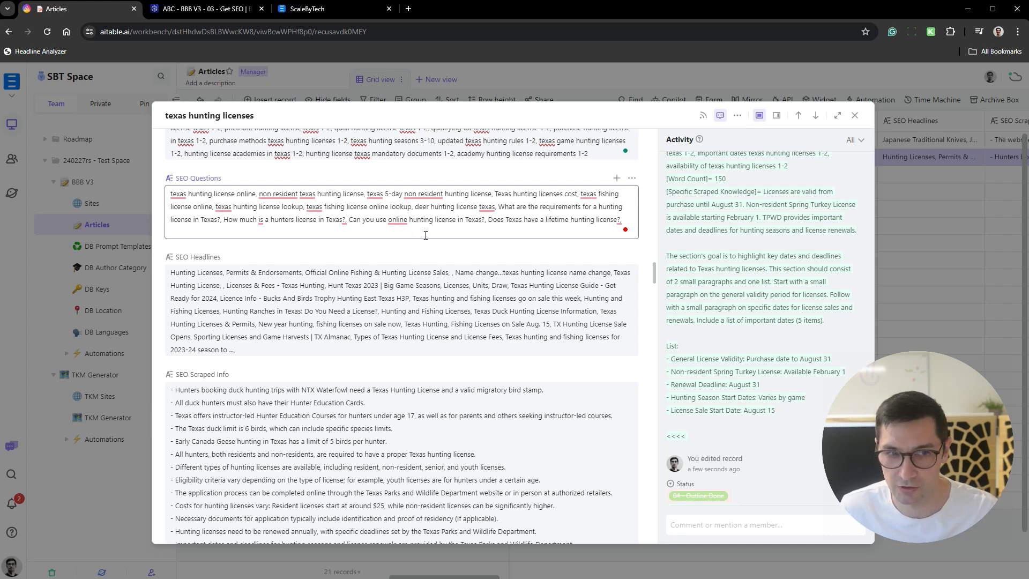
left_click(429, 324)
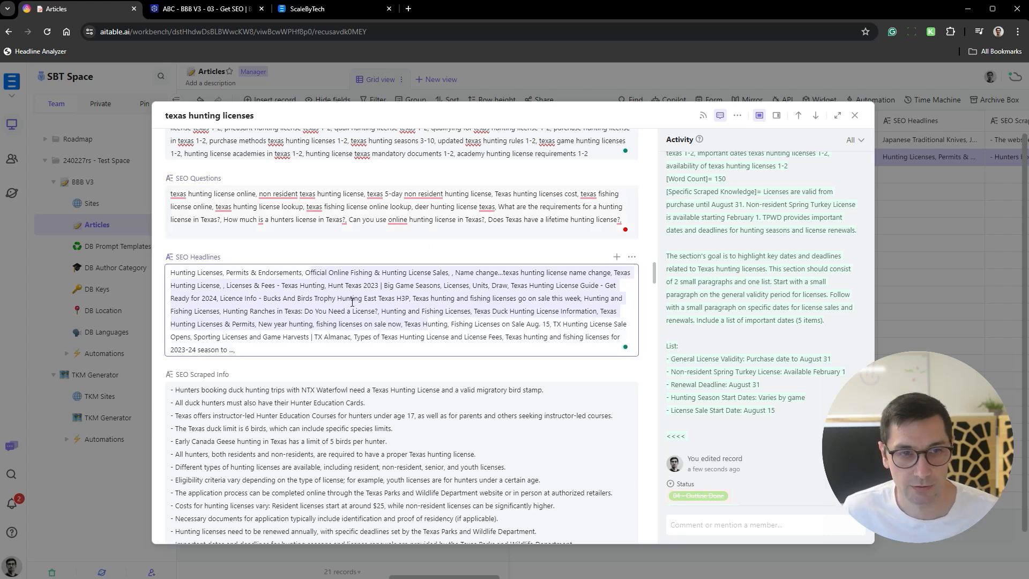
scroll(347, 291, "down", 3)
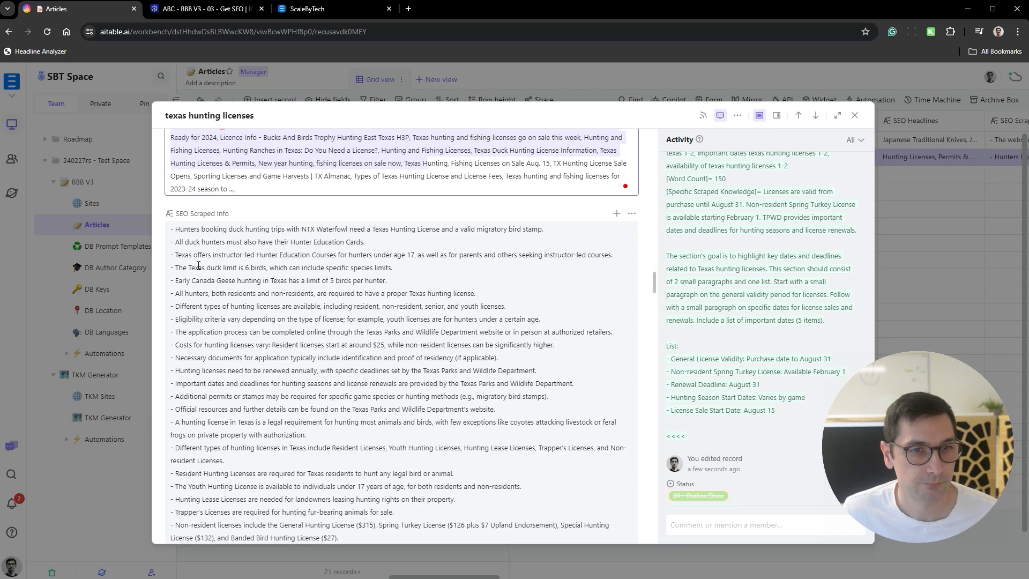
- Read through the full list of facts in the SEO Scraped Info field
left_click(262, 241)
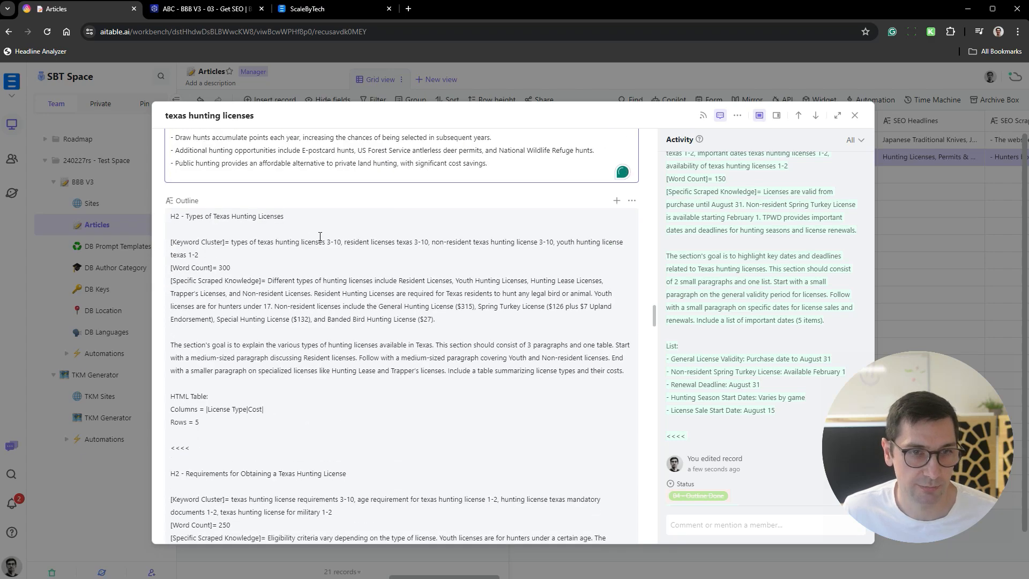
scroll(337, 259, "up", 10)
scroll(338, 258, "up", 1)
scroll(333, 259, "down", 1)
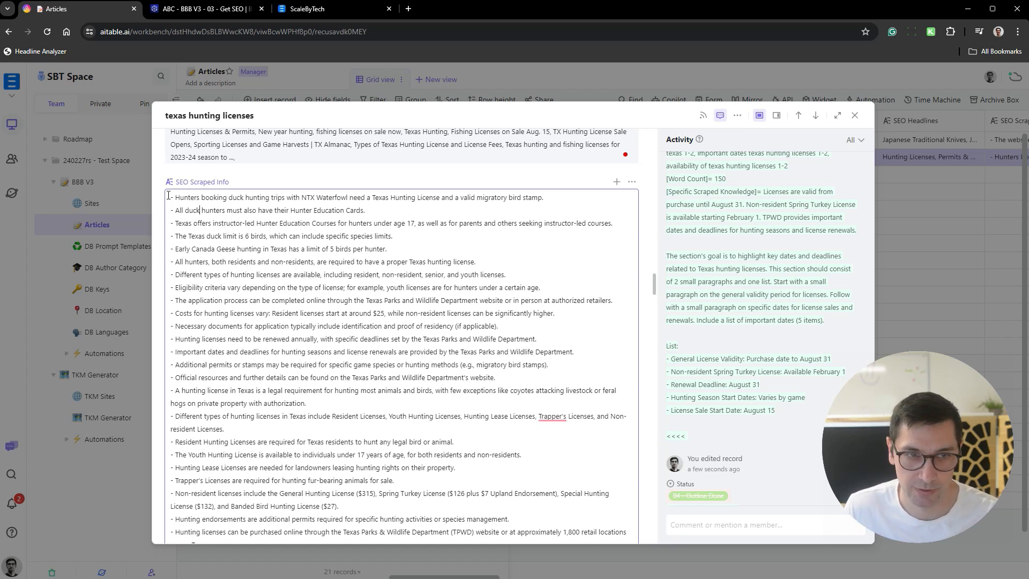
left_click_drag(173, 197, 533, 381)
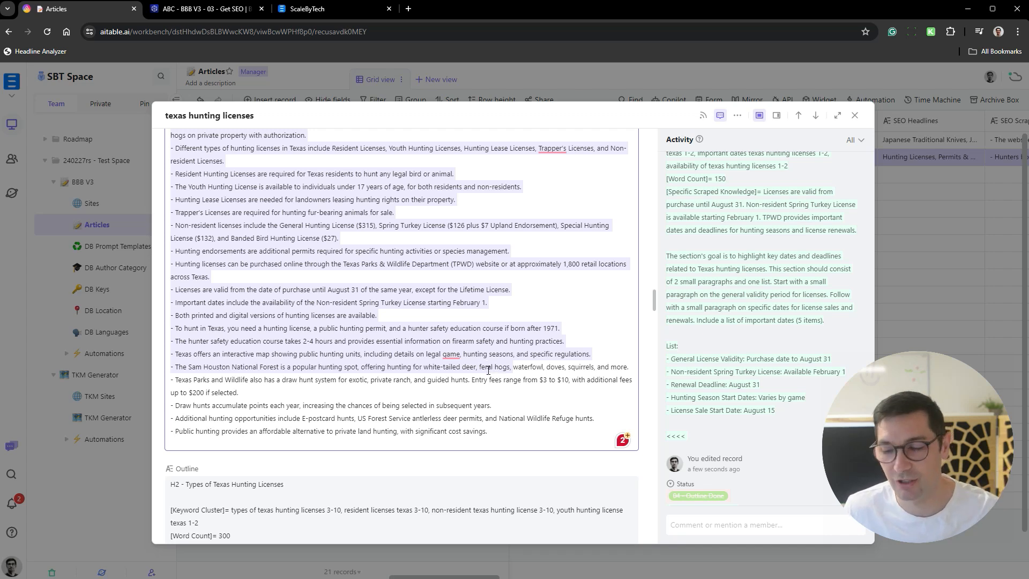
left_click(460, 358)
scroll(359, 298, "up", 2)
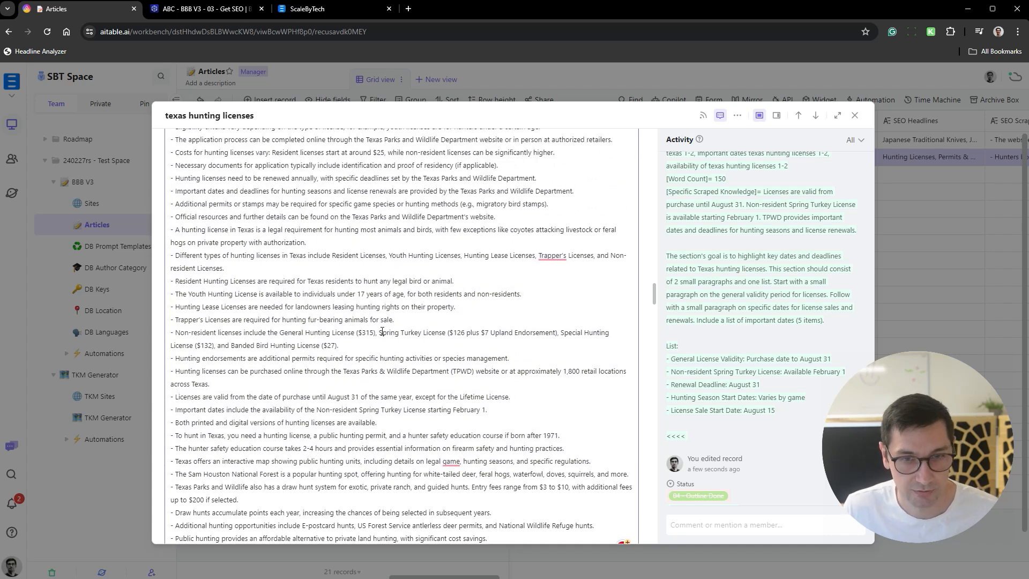
- Examine the scraped facts on license costs, legal requirements, youth licenses and trapper's licenses in detail
left_click_drag(378, 333, 292, 332)
scroll(375, 335, "up", 3)
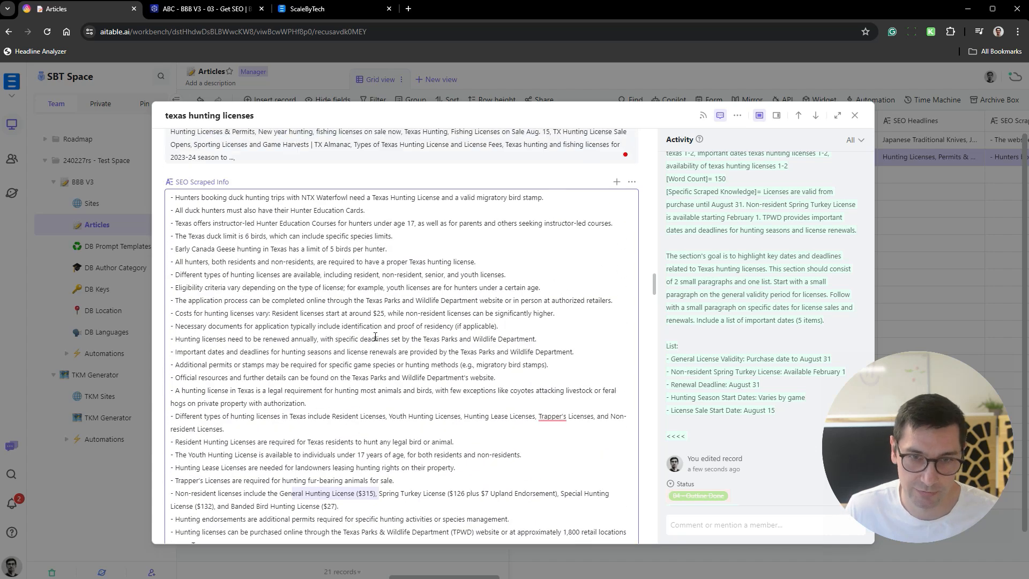
left_click_drag(320, 315, 419, 314)
scroll(263, 227, "down", 3)
left_click_drag(262, 226, 352, 236)
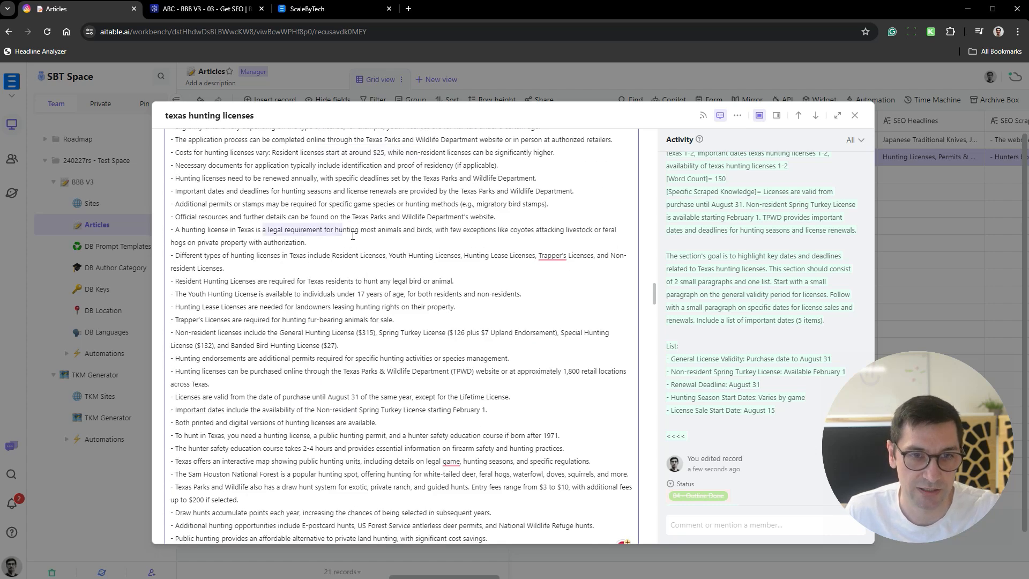
left_click_drag(234, 294, 336, 294)
left_click_drag(258, 322, 394, 321)
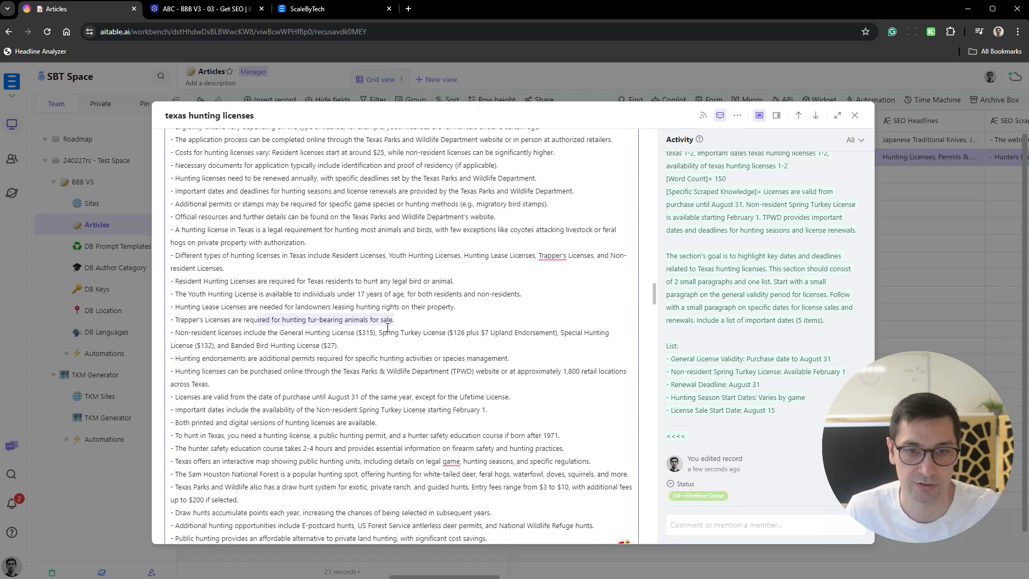
left_click(539, 286)
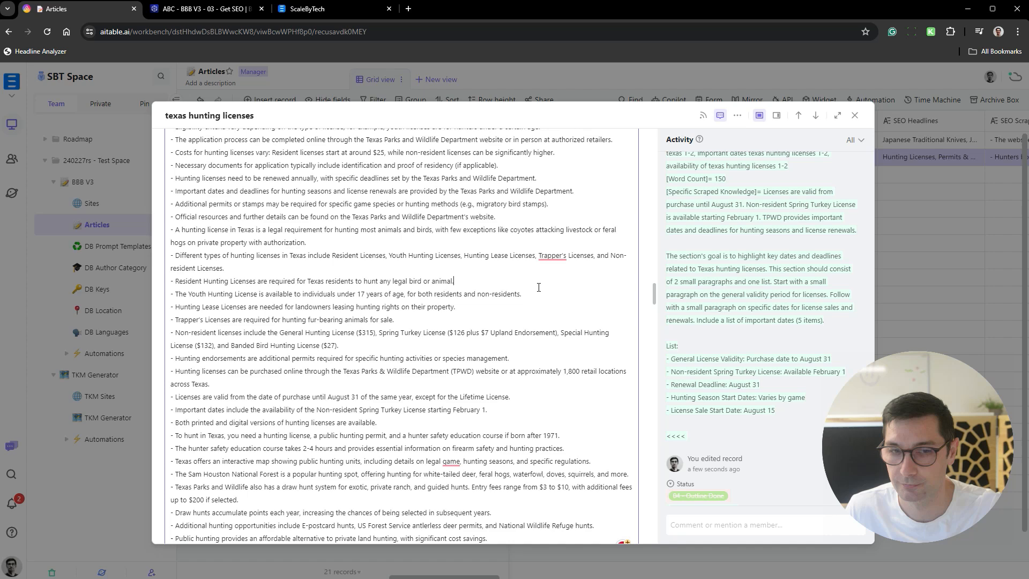
- Close the record, check the article's progress across the grid, and select the Outline cell of texas hunting licenses
left_click(914, 185)
left_click(817, 240)
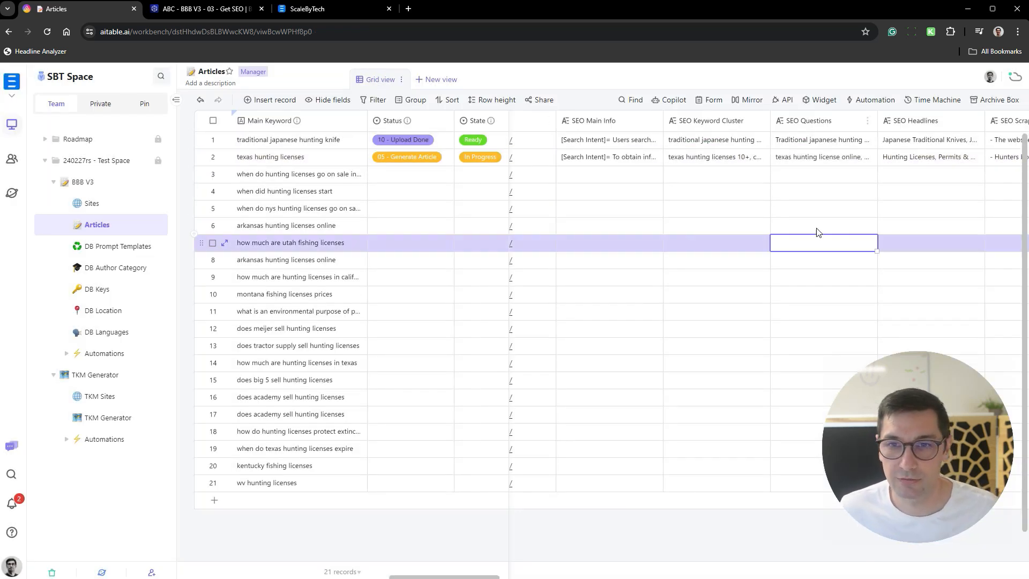
scroll(740, 177, "left", 3)
scroll(751, 166, "right", 10)
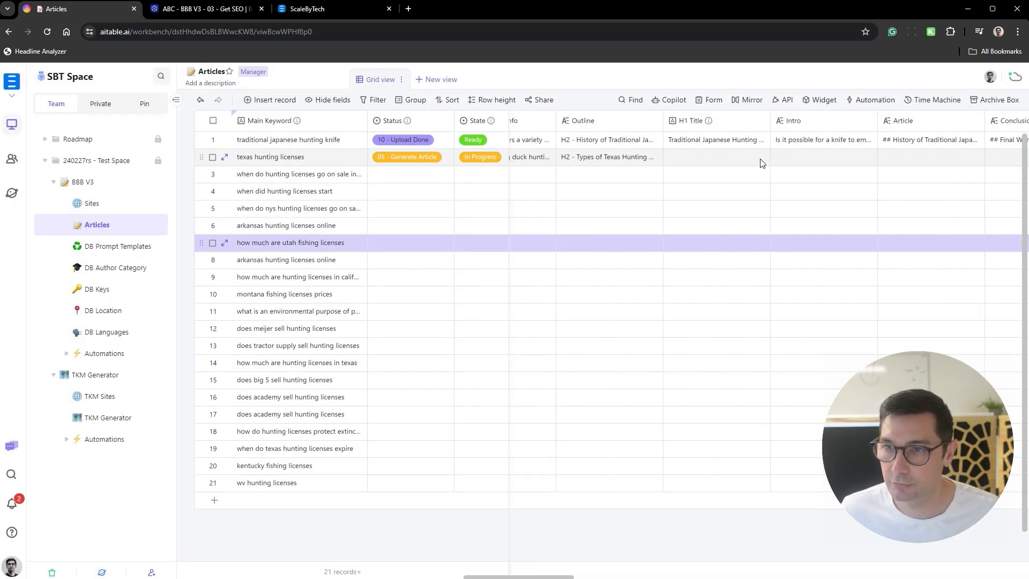
scroll(745, 161, "left", 1)
left_click(698, 164)
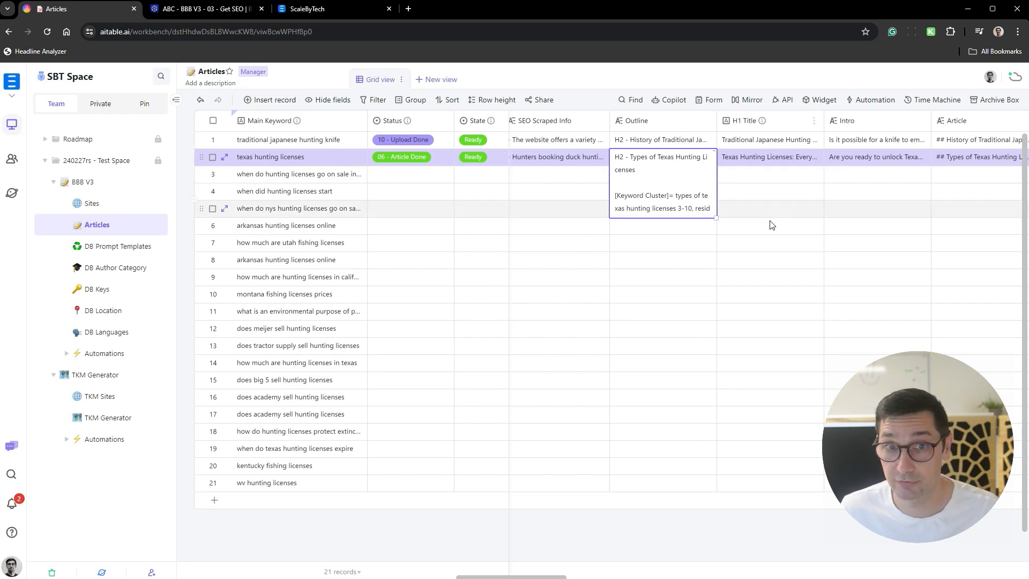
scroll(791, 181, "right", 5)
scroll(793, 184, "left", 5)
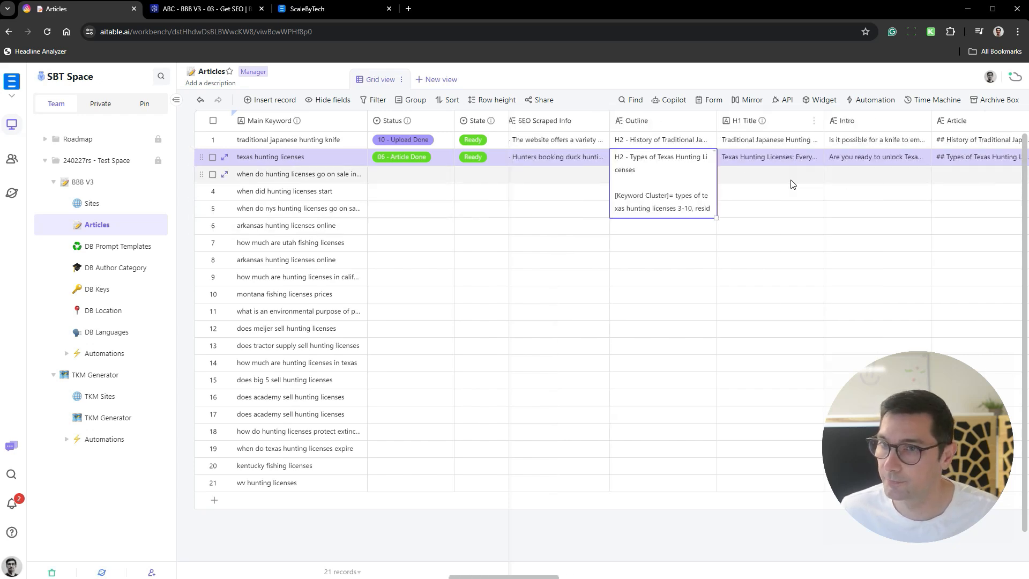
- Expand the record from its Outline cell and read the license types and requirements sections of the outline
key("space")
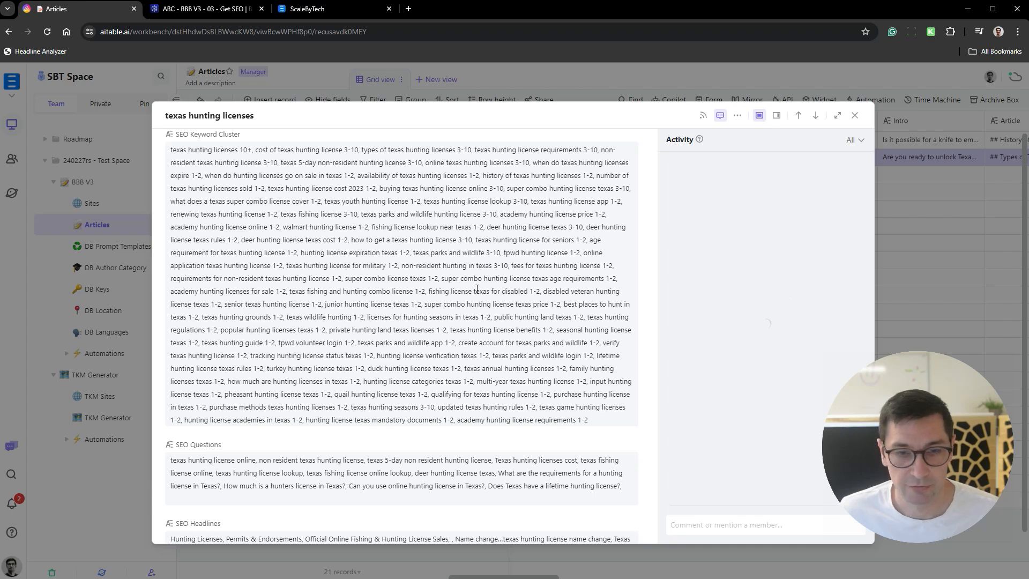
scroll(477, 289, "down", 20)
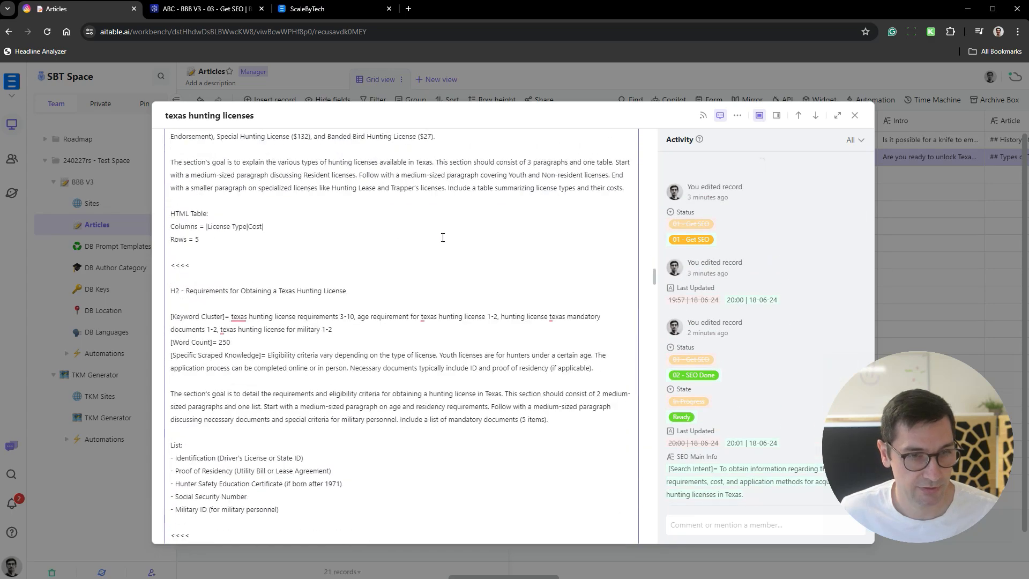
scroll(443, 238, "up", 3)
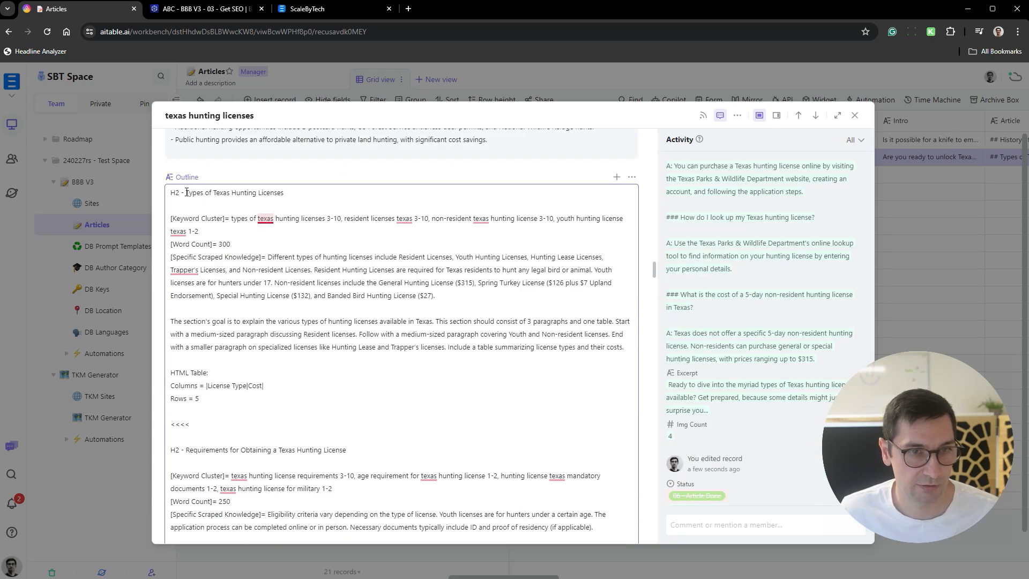
left_click_drag(186, 193, 283, 193)
scroll(318, 204, "down", 5)
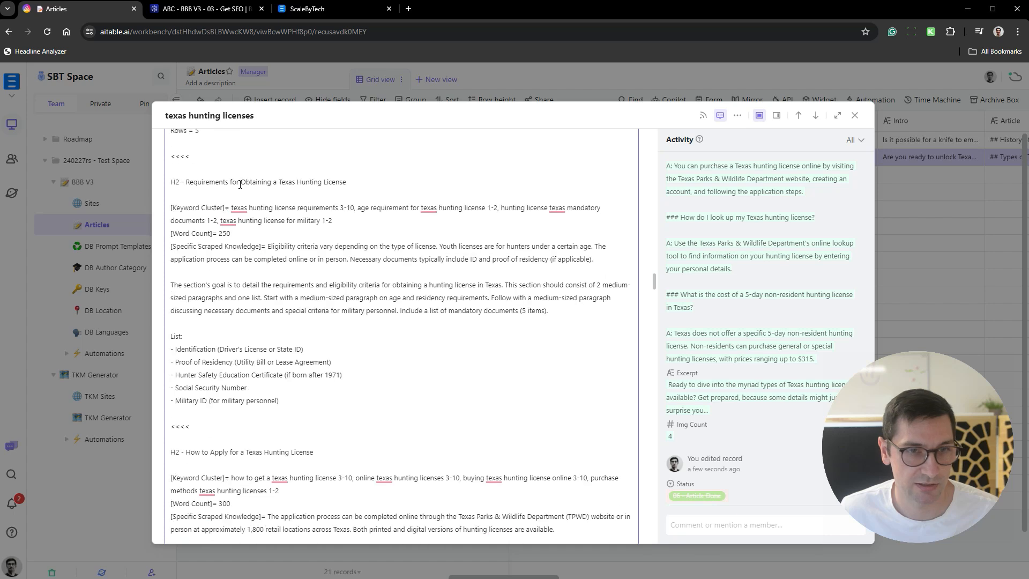
left_click_drag(188, 184, 379, 187)
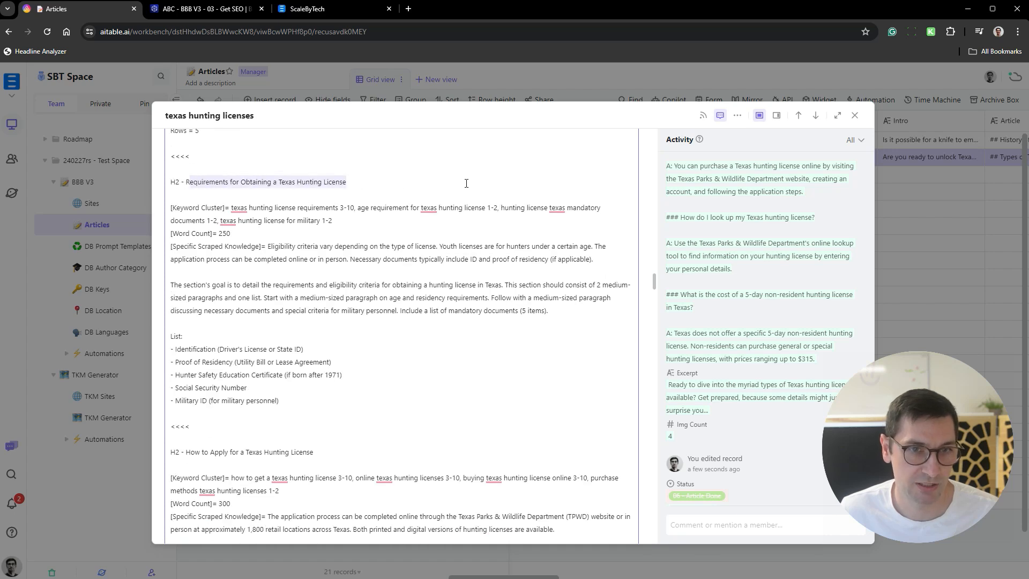
- Read the remaining outline sections, from how to apply through important dates and deadlines, and close the record
scroll(466, 183, "down", 3)
left_click_drag(185, 290, 314, 291)
scroll(264, 257, "down", 3)
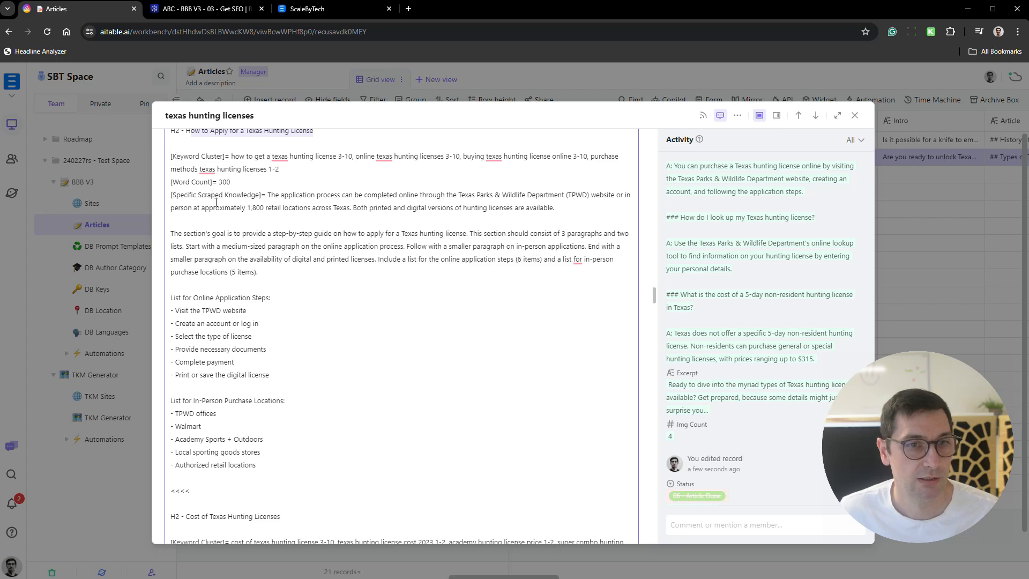
scroll(362, 359, "down", 7)
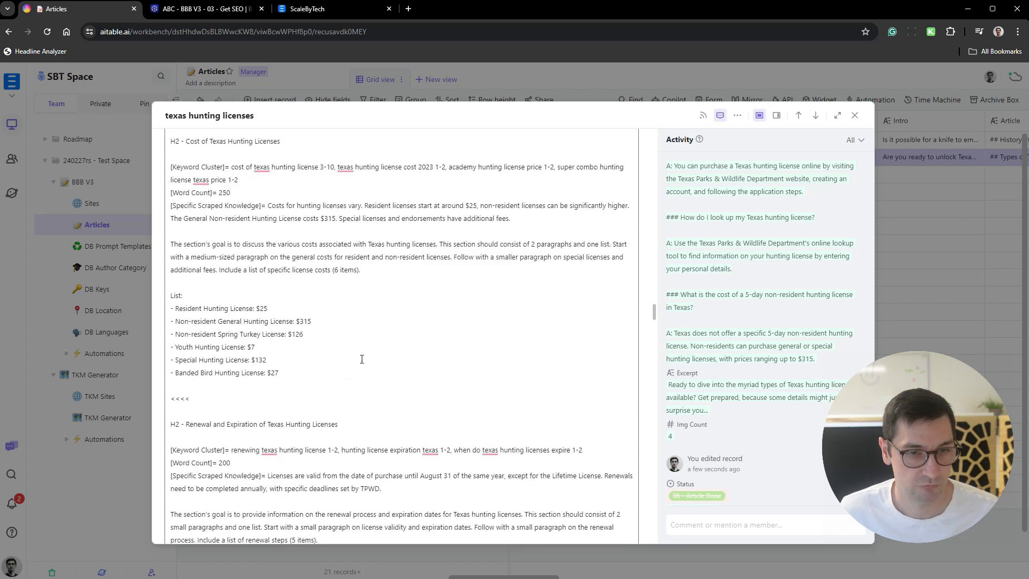
scroll(362, 359, "down", 10)
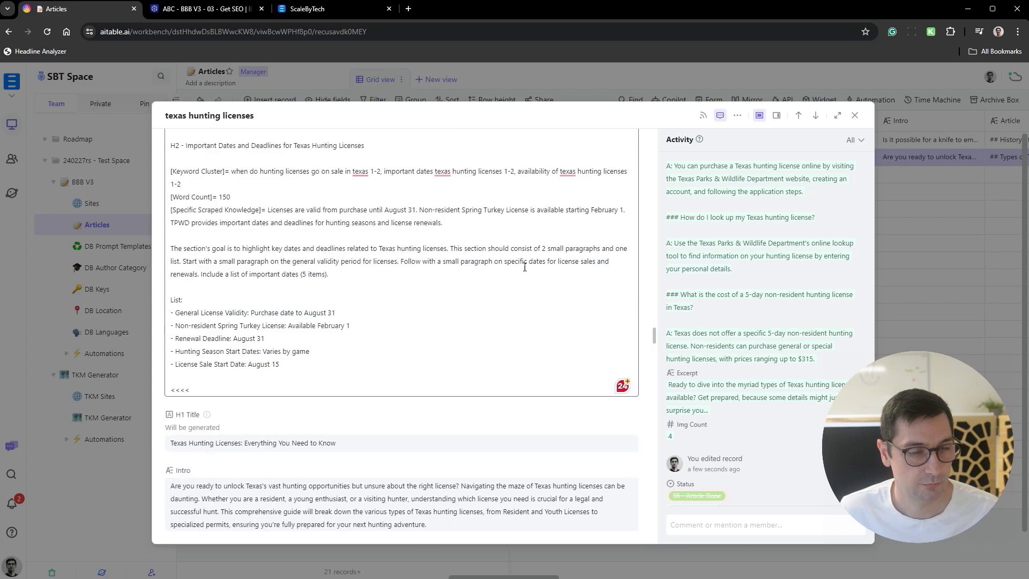
left_click(984, 226)
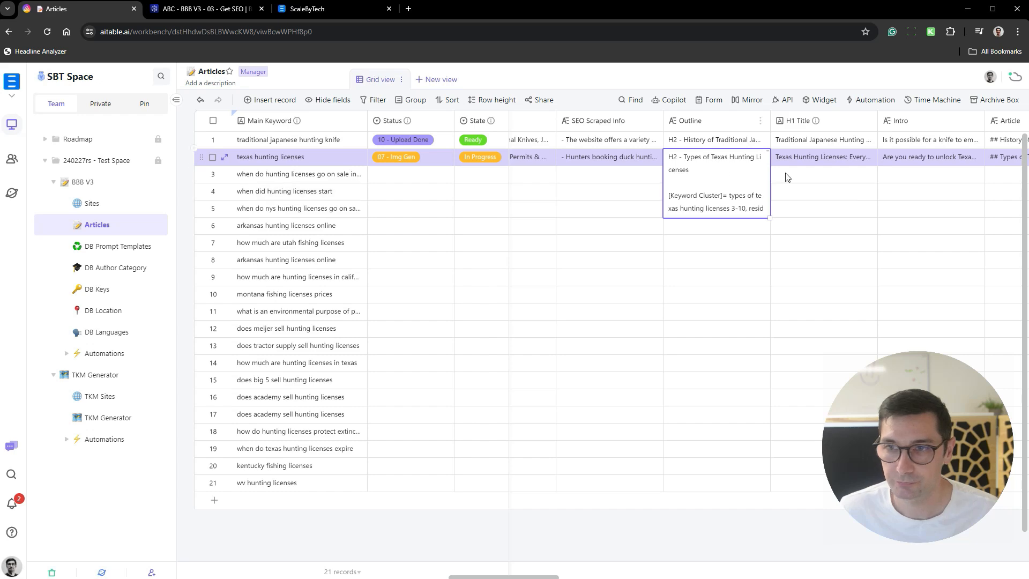
- Expand the texas hunting licenses record from its H1 Title cell
left_click(809, 191)
scroll(777, 181, "right", 4)
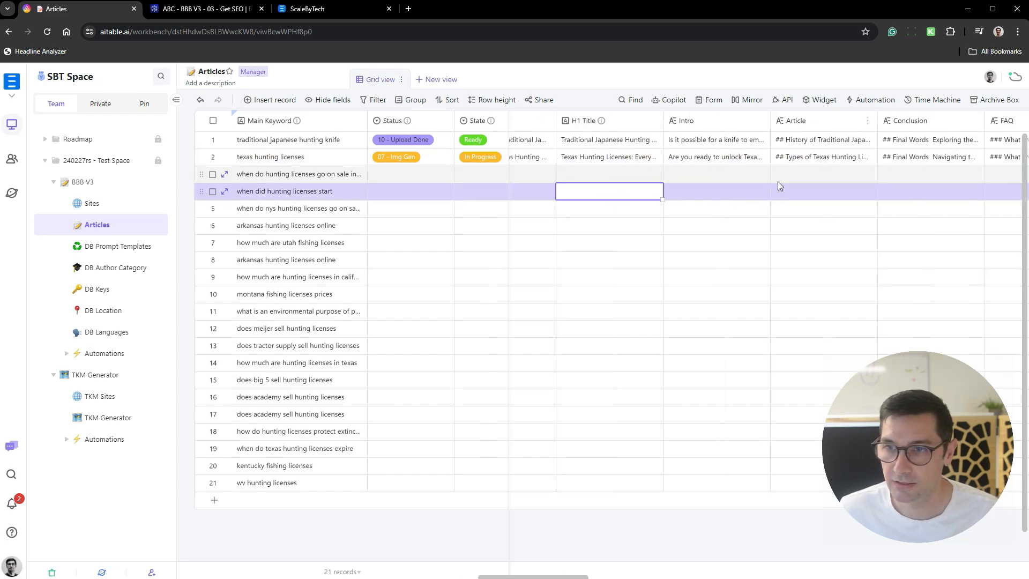
left_click(620, 160)
key("space")
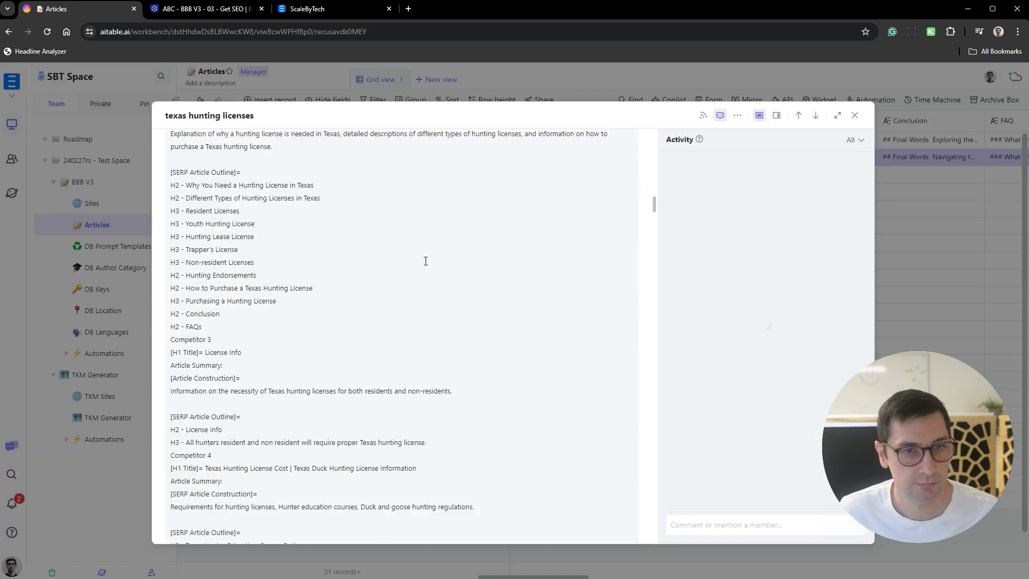
- Review the generated H1 title and intro in the record, highlighting "Everything You Need to Know" and "unlock", and close the record
scroll(287, 205, "down", 20)
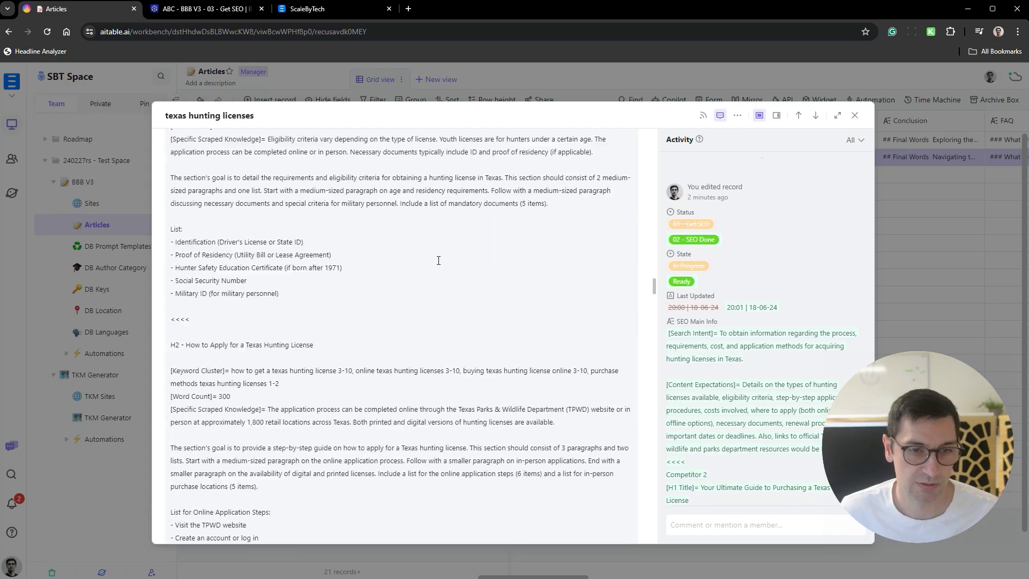
scroll(426, 256, "down", 12)
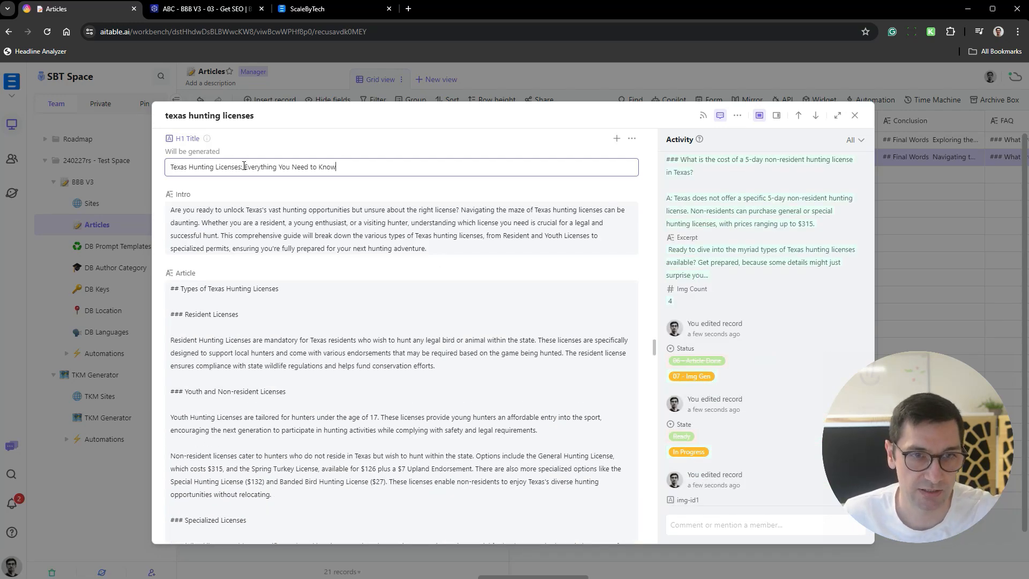
left_click_drag(245, 166, 368, 162)
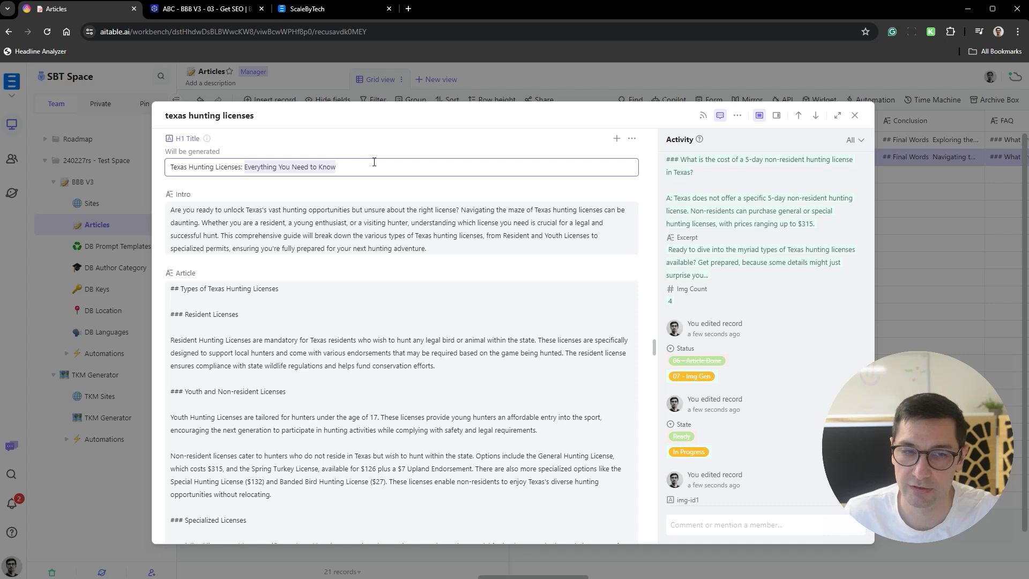
left_click(375, 163)
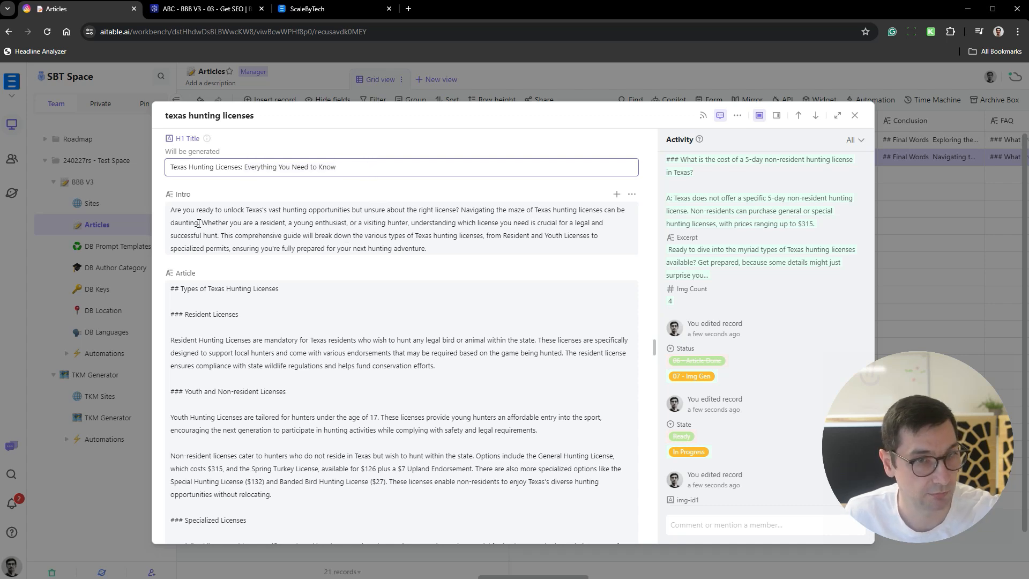
double_click(238, 209)
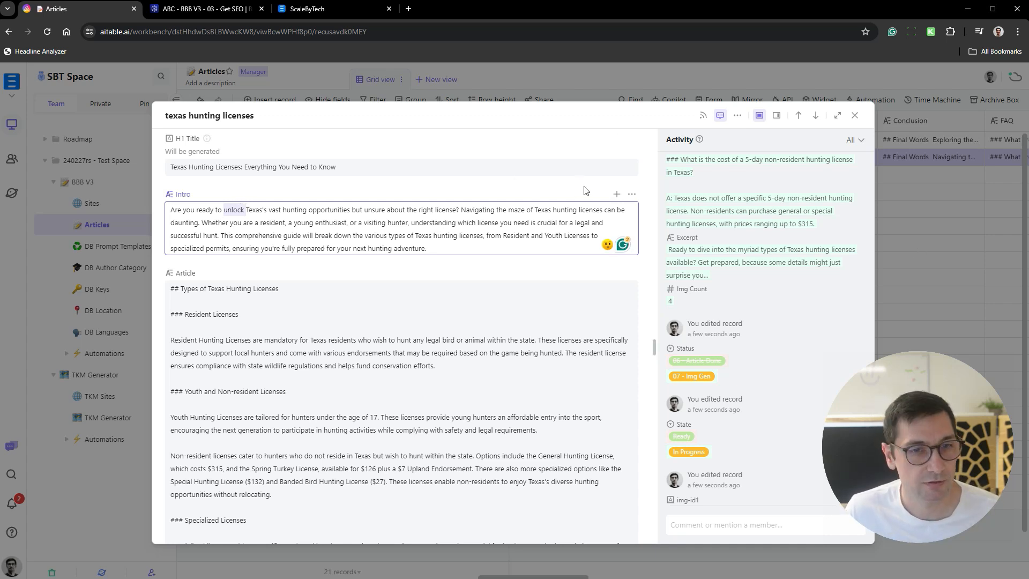
left_click(1019, 261)
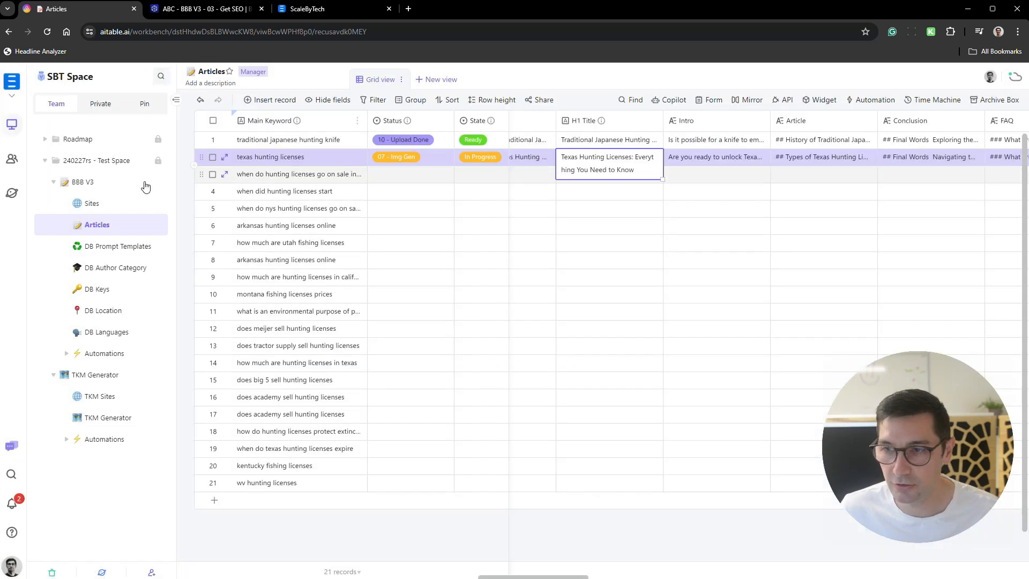
- In the Sites table, add "Unlock" at the end of the Avoid Words list for Hunt and Eat
left_click(103, 207)
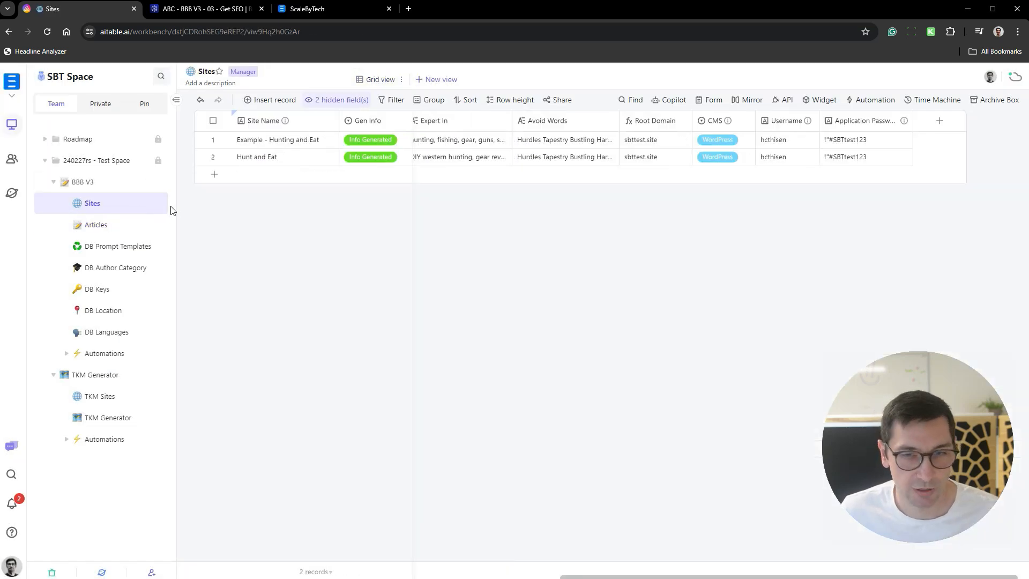
left_click(568, 158)
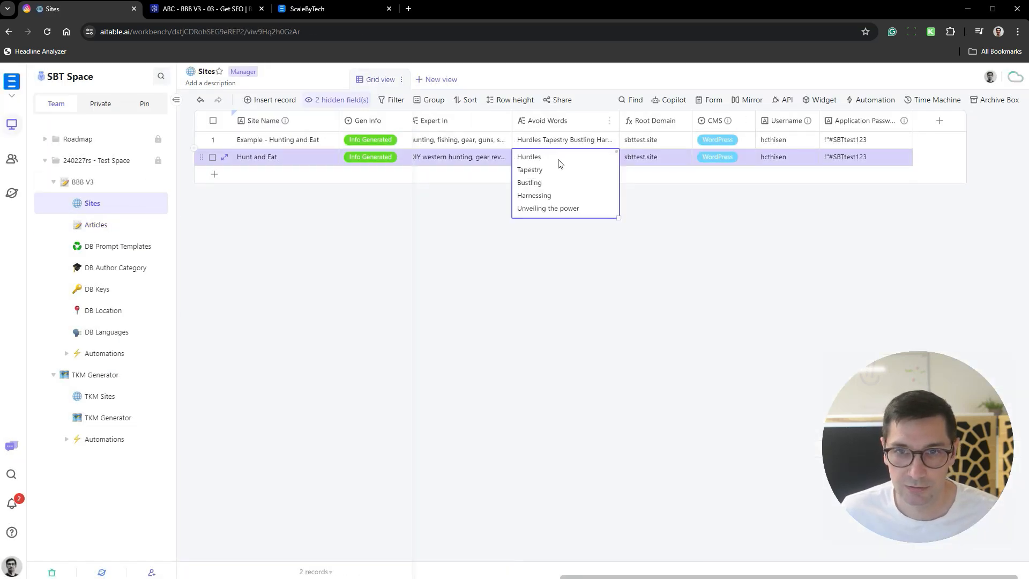
left_click(560, 166)
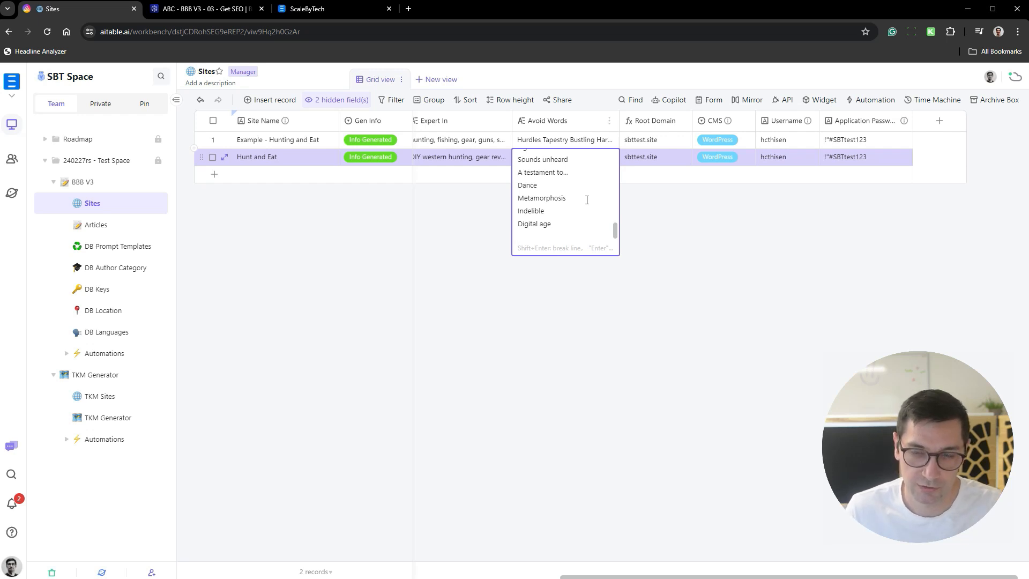
type("ock")
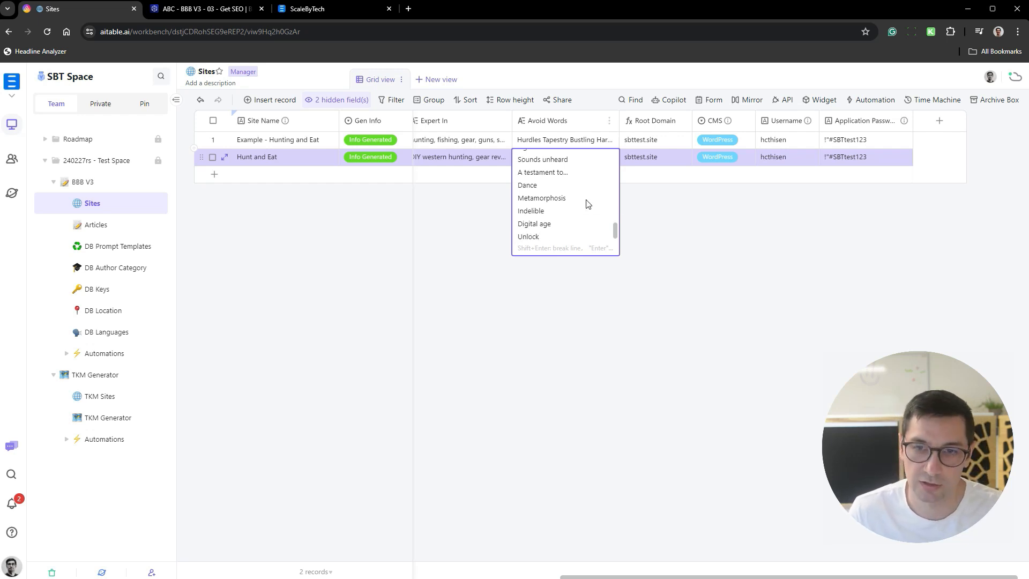
key("Return")
left_click(608, 265)
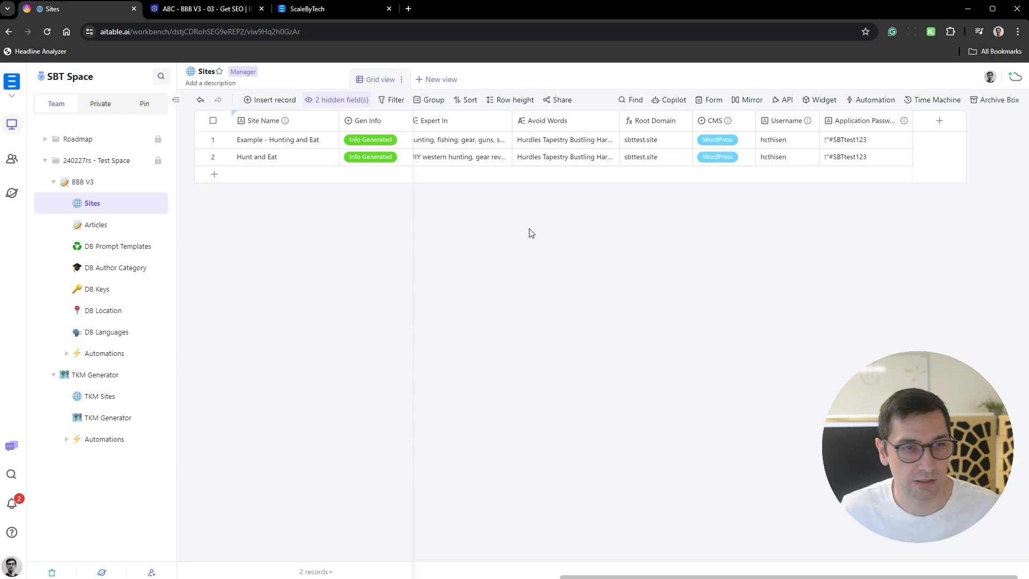
- Return to the Articles table and check the Intro, H1 Title and Article cells of texas hunting licenses
left_click(131, 228)
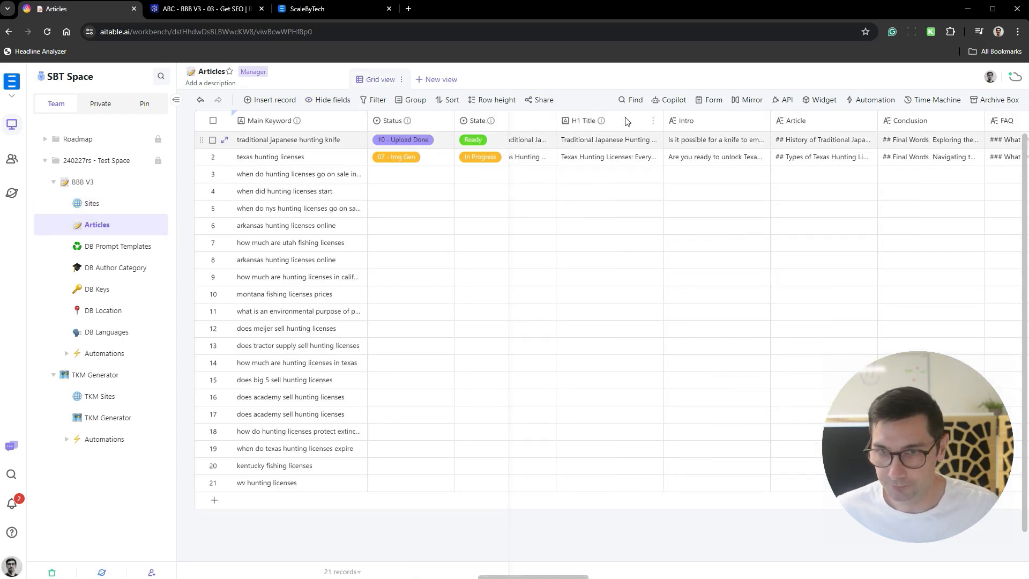
left_click(726, 157)
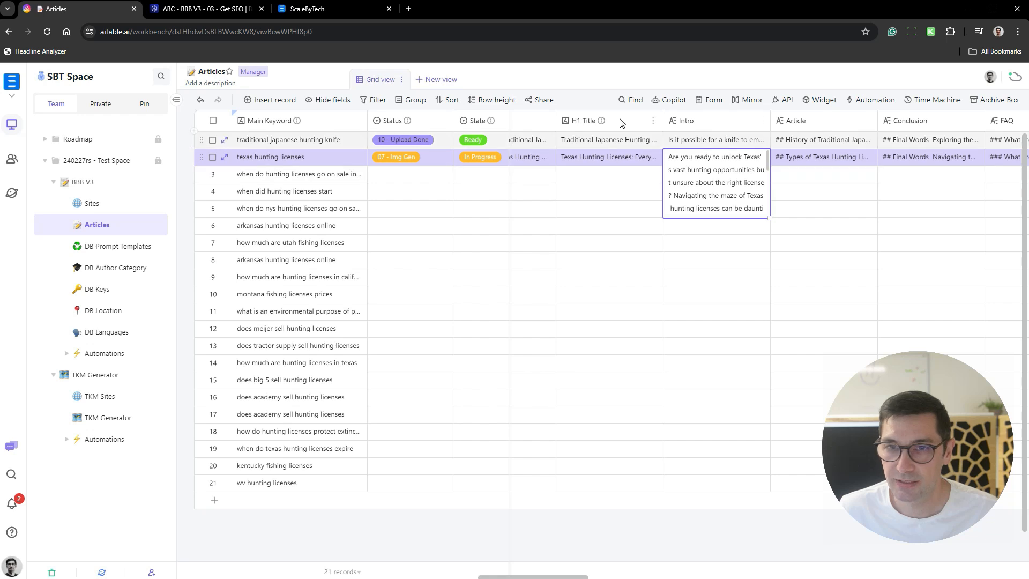
left_click(623, 157)
left_click(735, 157)
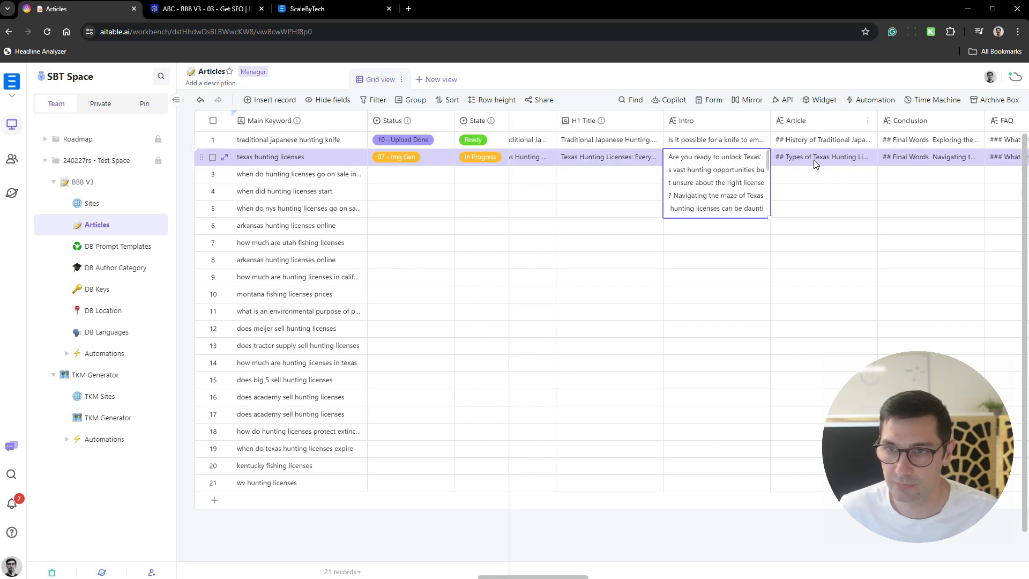
left_click(840, 161)
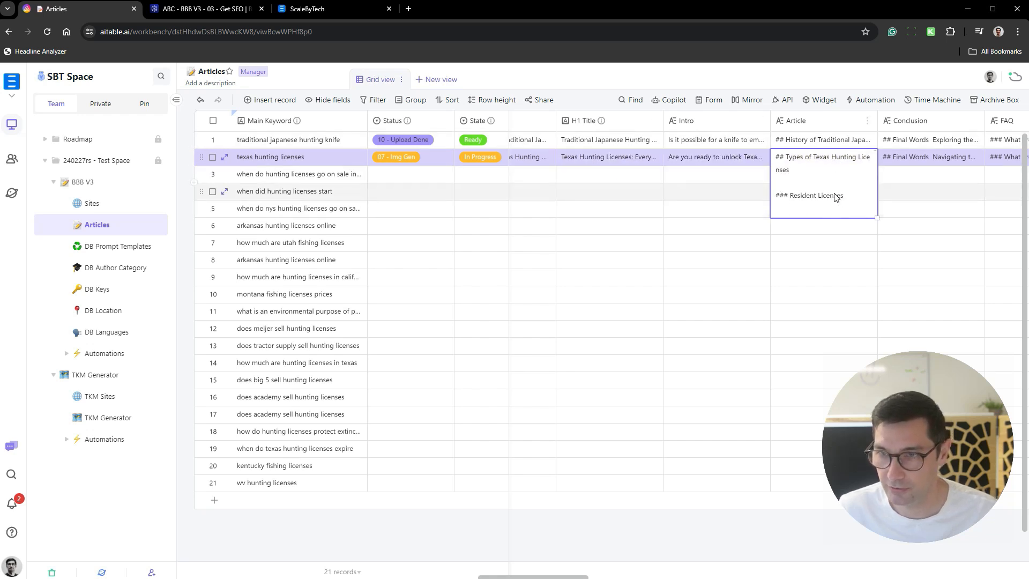
left_click(528, 528)
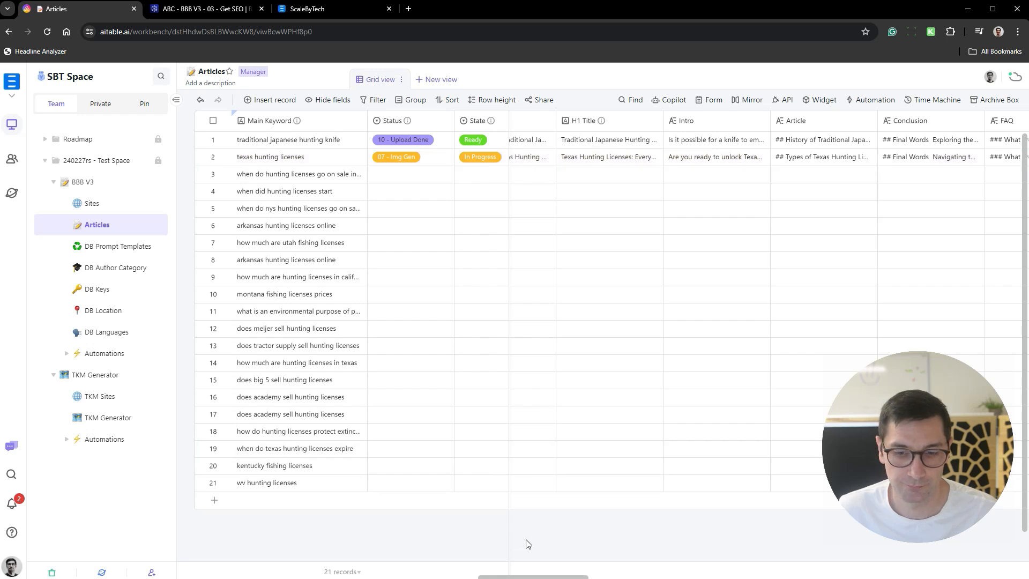
- Check the FAQ, Excerpt and slug cells of texas hunting licenses and bring its image columns into view
left_click_drag(546, 575, 589, 573)
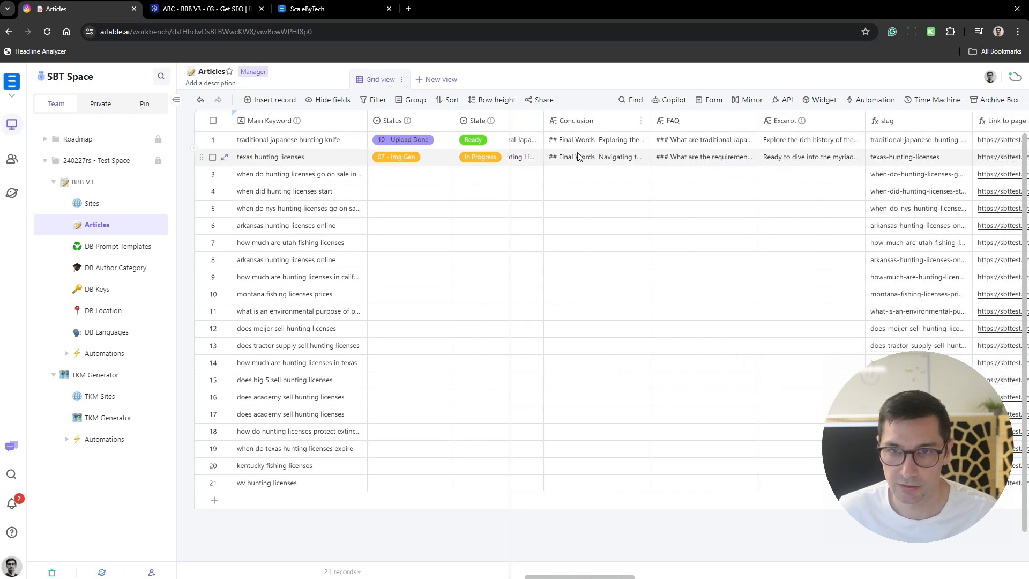
left_click(711, 159)
left_click(810, 159)
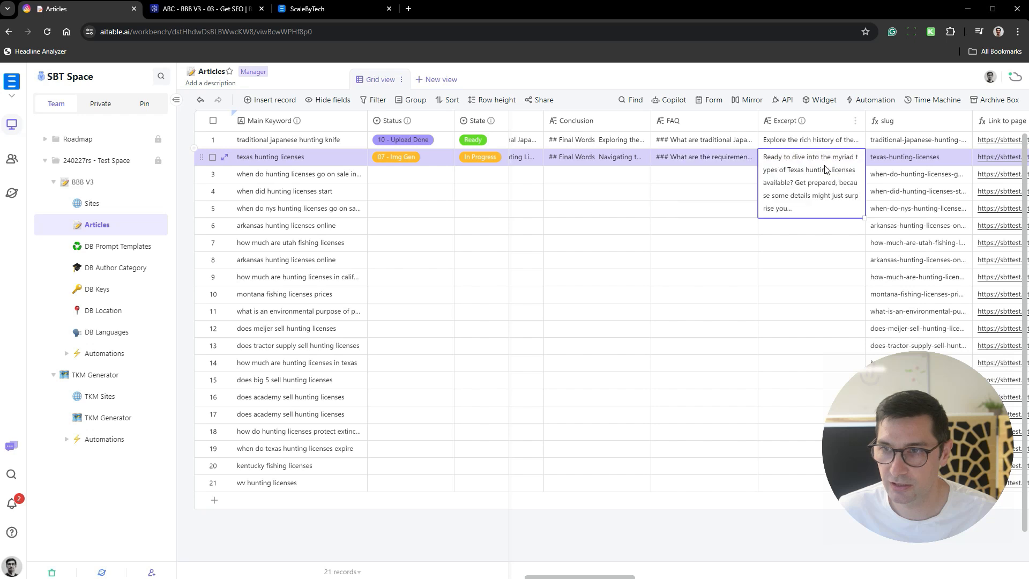
left_click(908, 156)
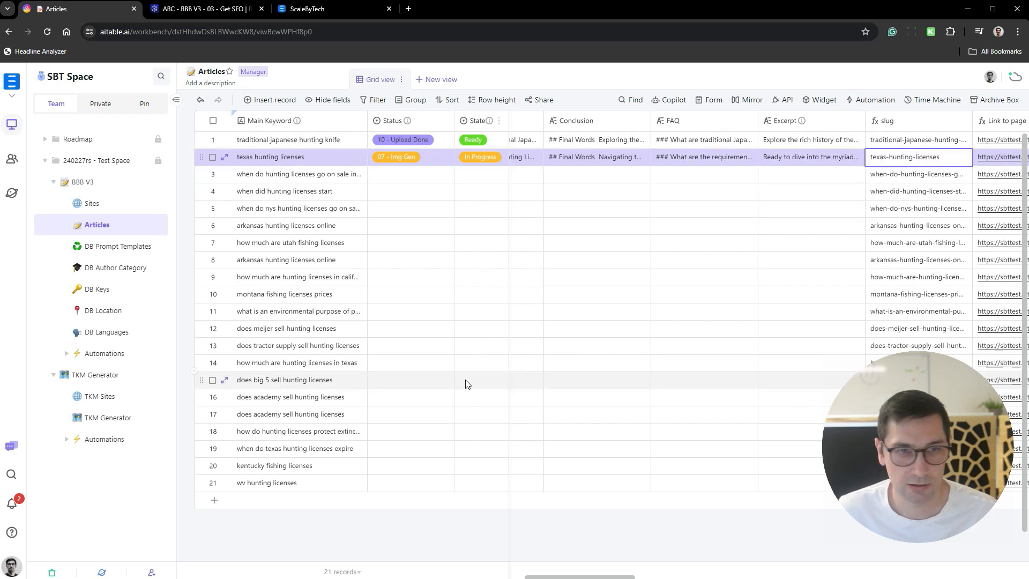
left_click_drag(619, 576, 647, 574)
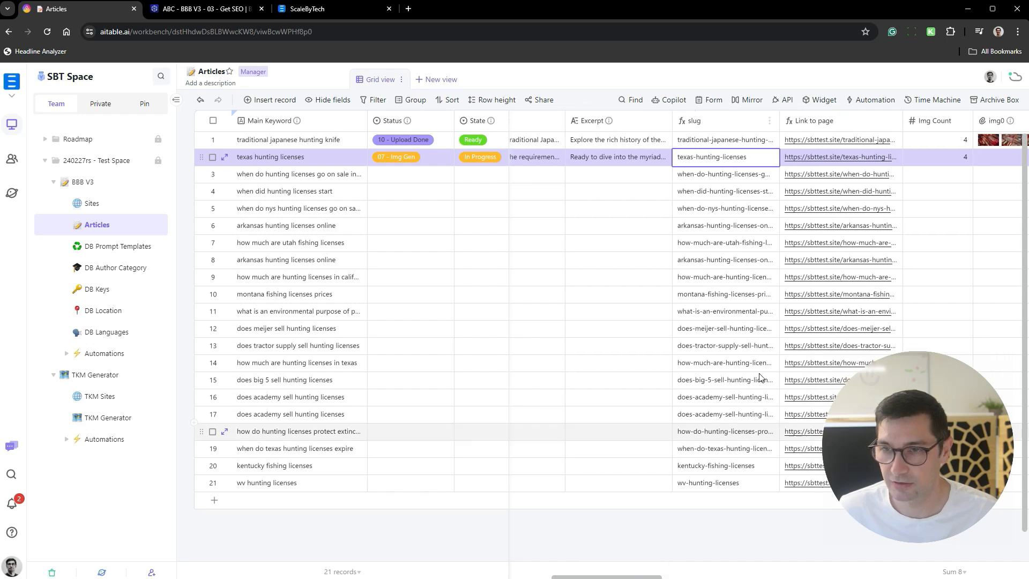
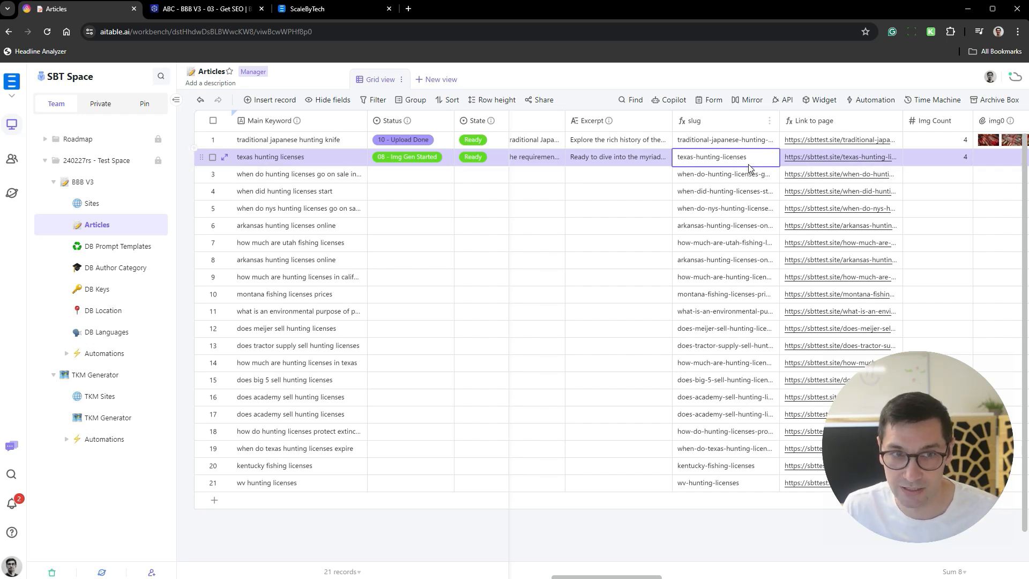
- Check the Img Count, img0, img1 and img2 cells of texas hunting licenses
scroll(716, 215, "right", 8)
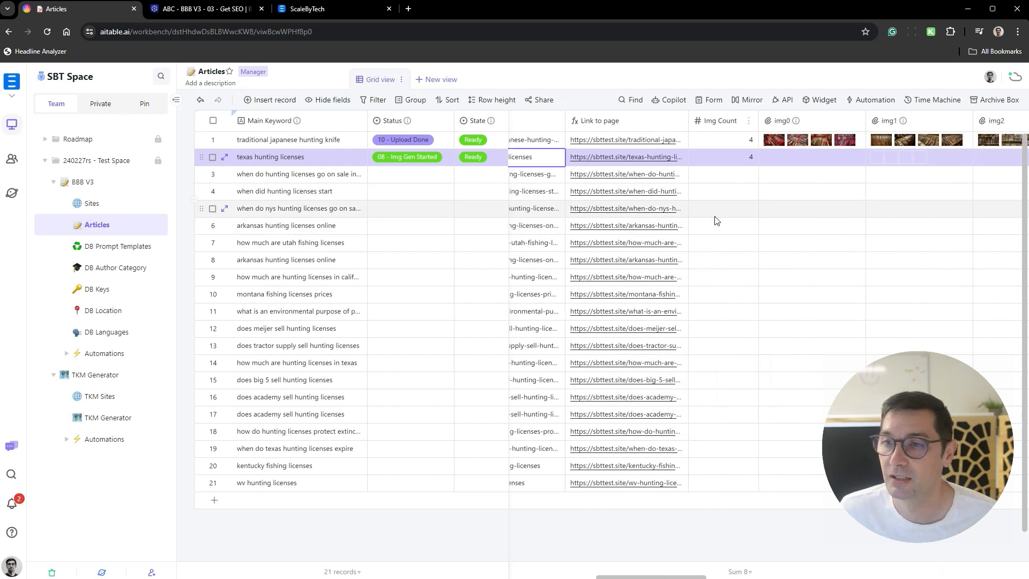
scroll(750, 252, "left", 3)
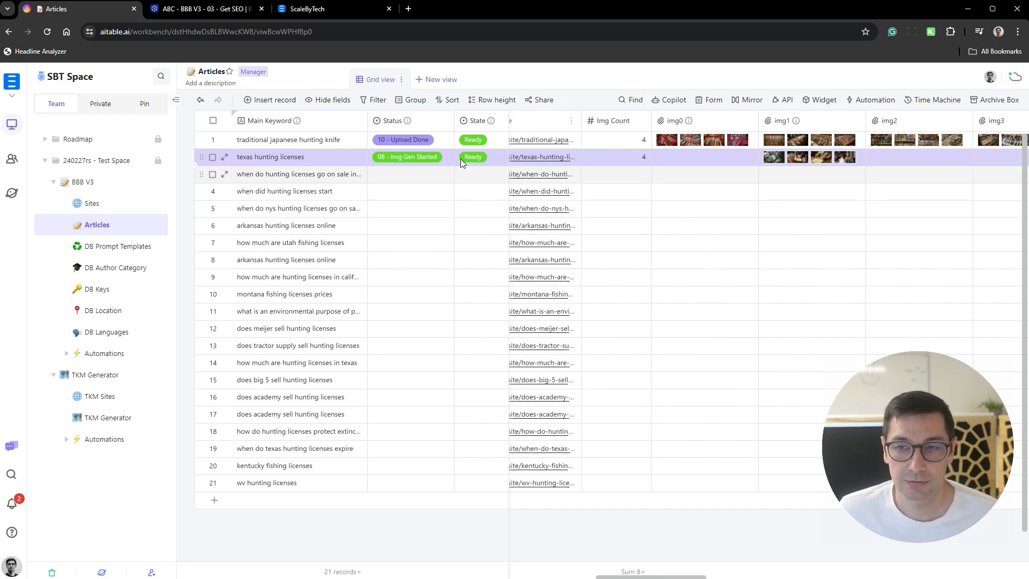
left_click(643, 162)
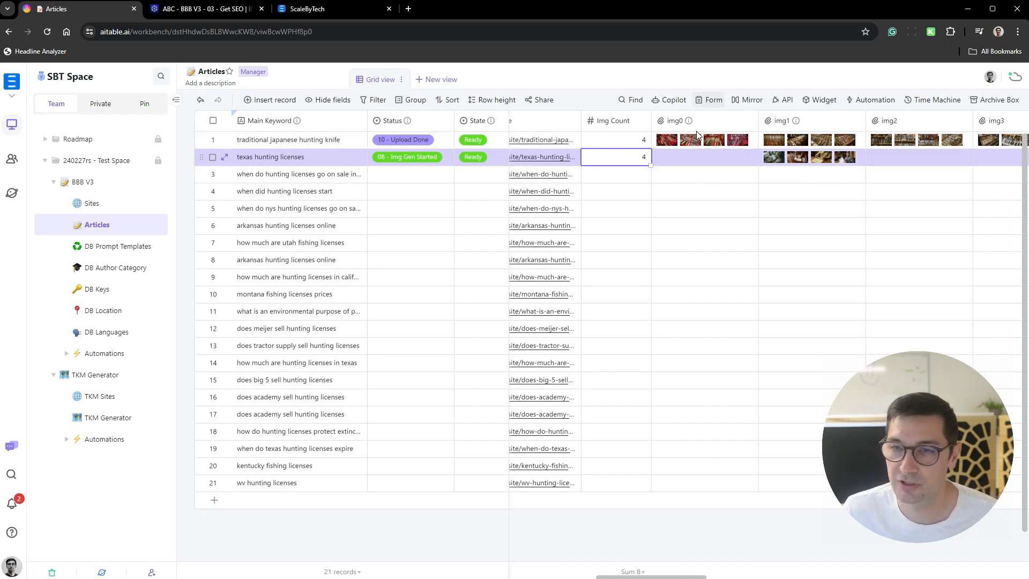
left_click(689, 158)
scroll(689, 159, "right", 2)
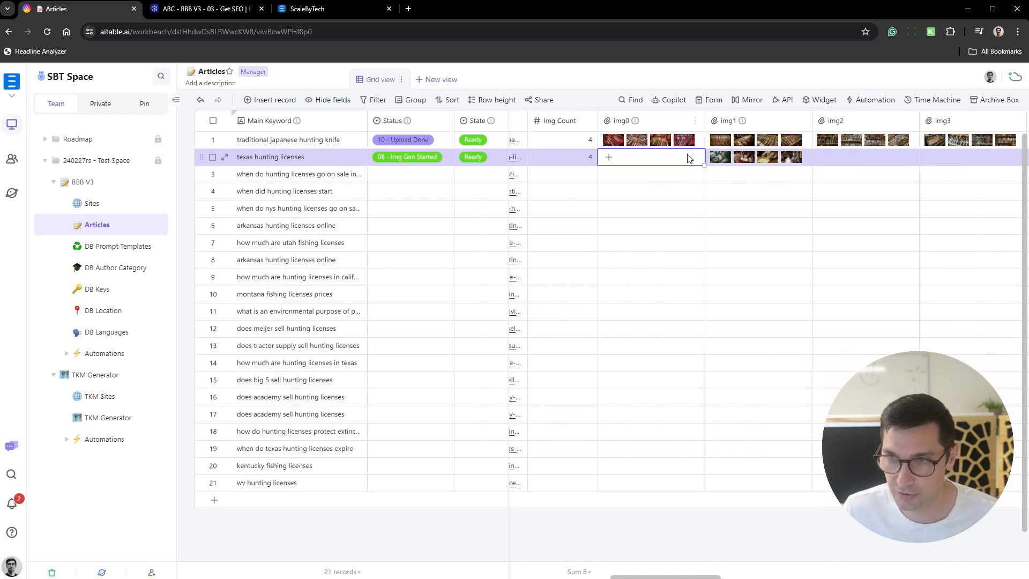
left_click(813, 159)
left_click(708, 157)
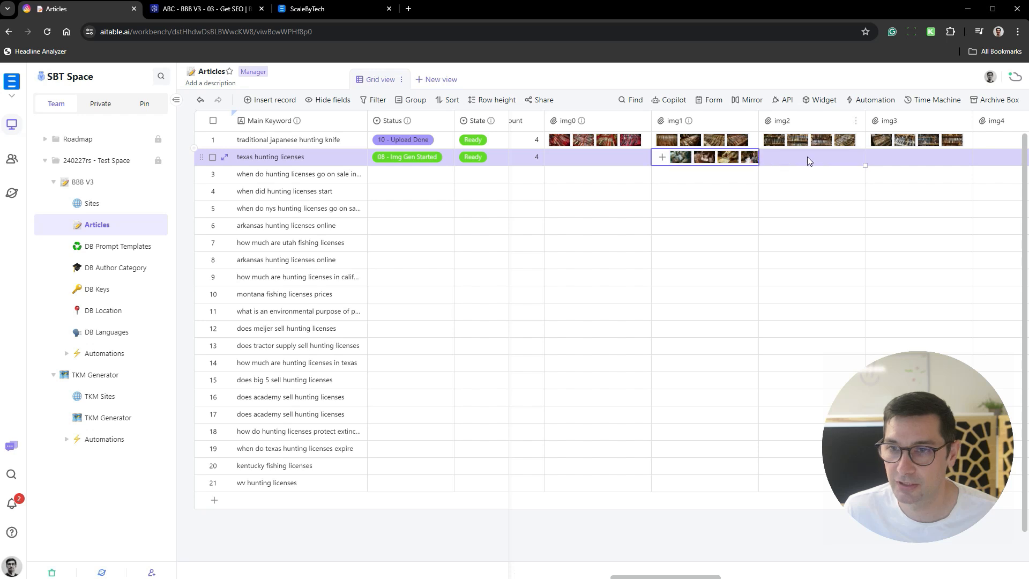
left_click(842, 174)
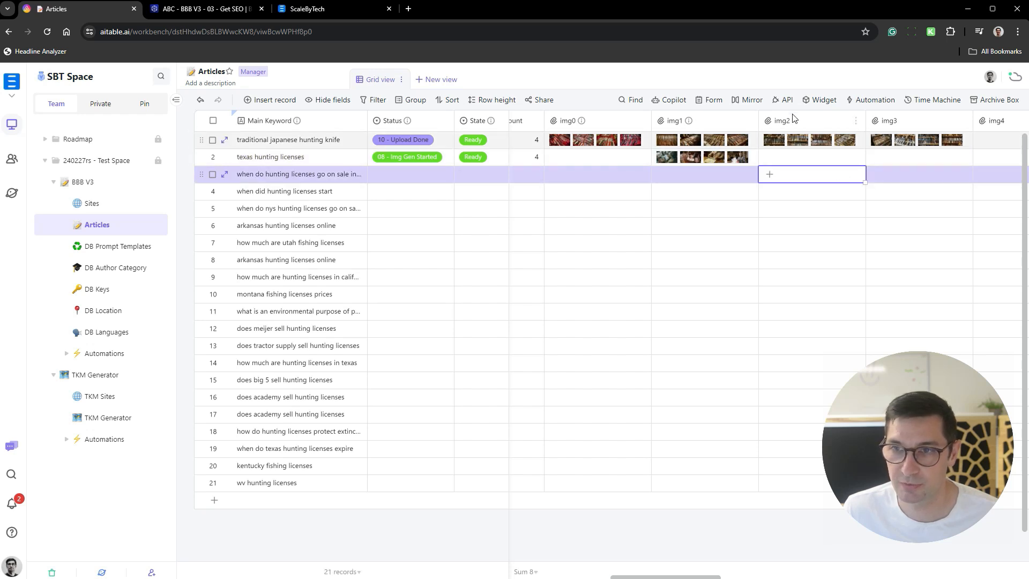
scroll(751, 156, "left", 2)
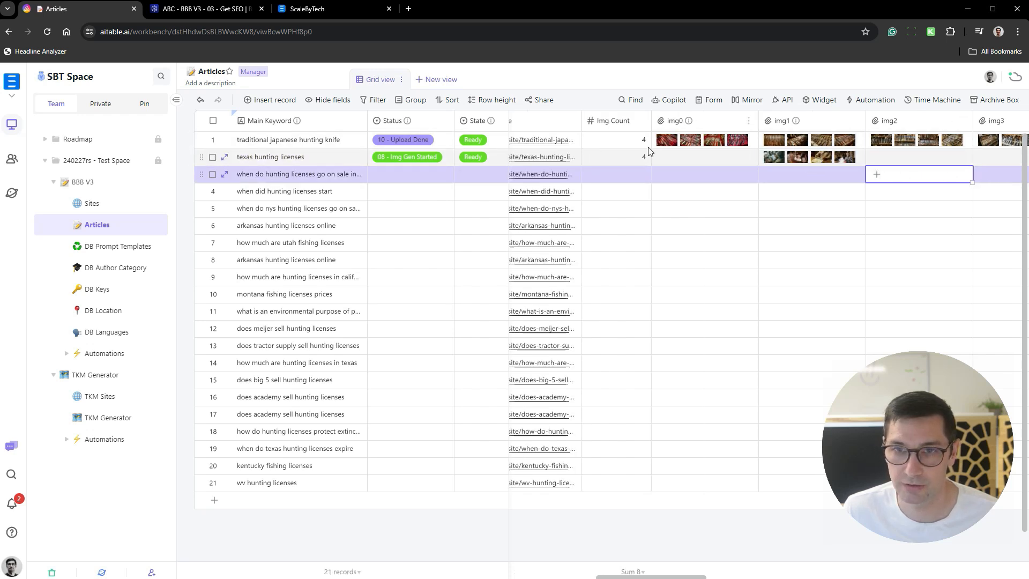
- Open the img1 attachments of texas hunting licenses and view its four generated images at full size, from the fourth back to the first
left_click(798, 161)
left_click(878, 176)
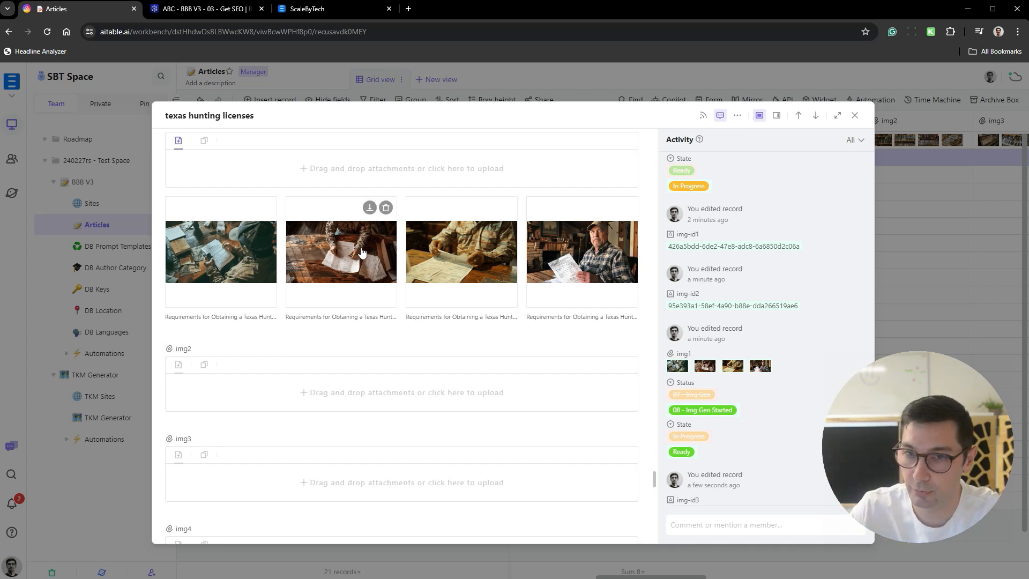
left_click(603, 252)
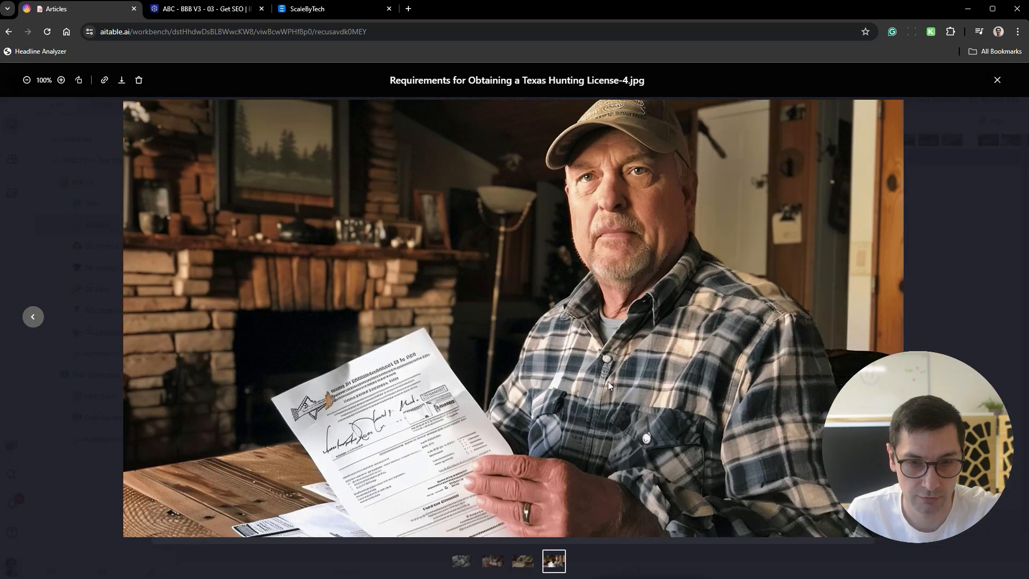
left_click(34, 317)
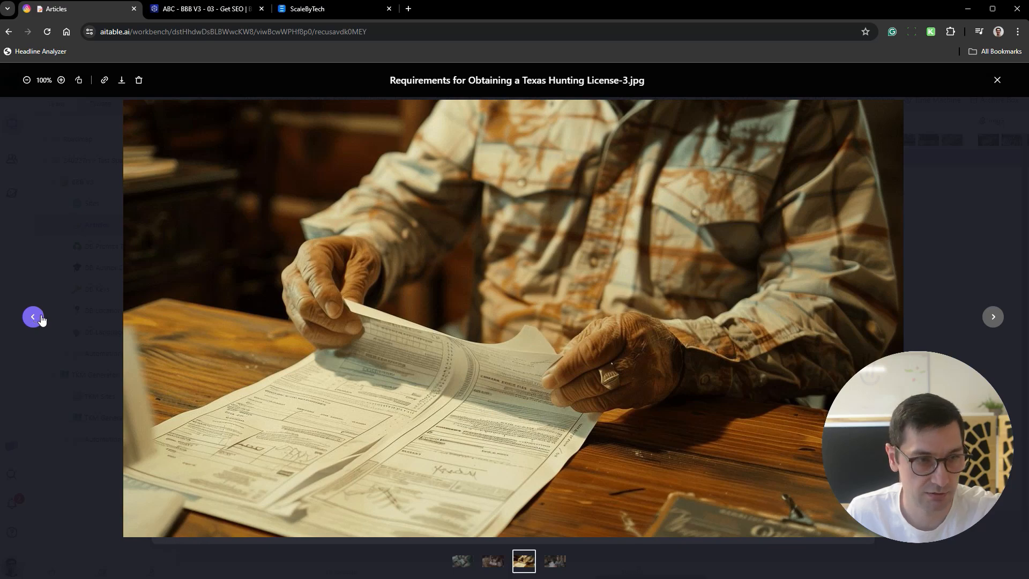
left_click(33, 317)
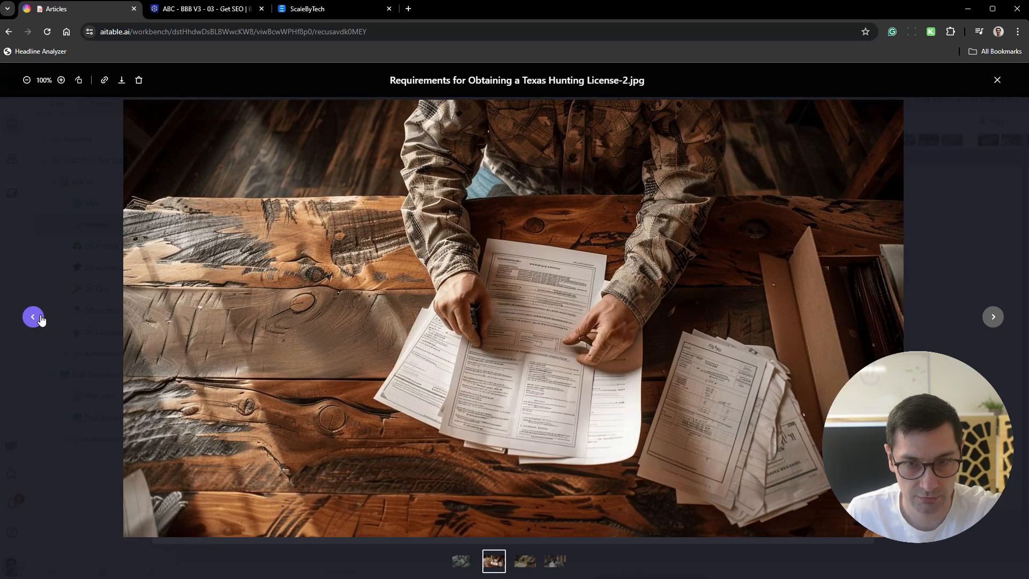
left_click(33, 316)
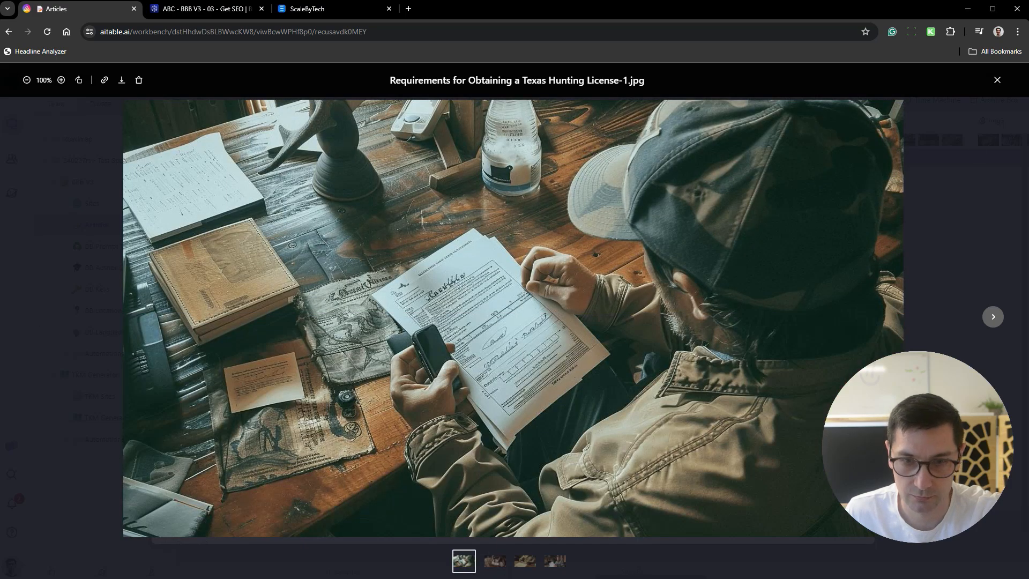
left_click(966, 206)
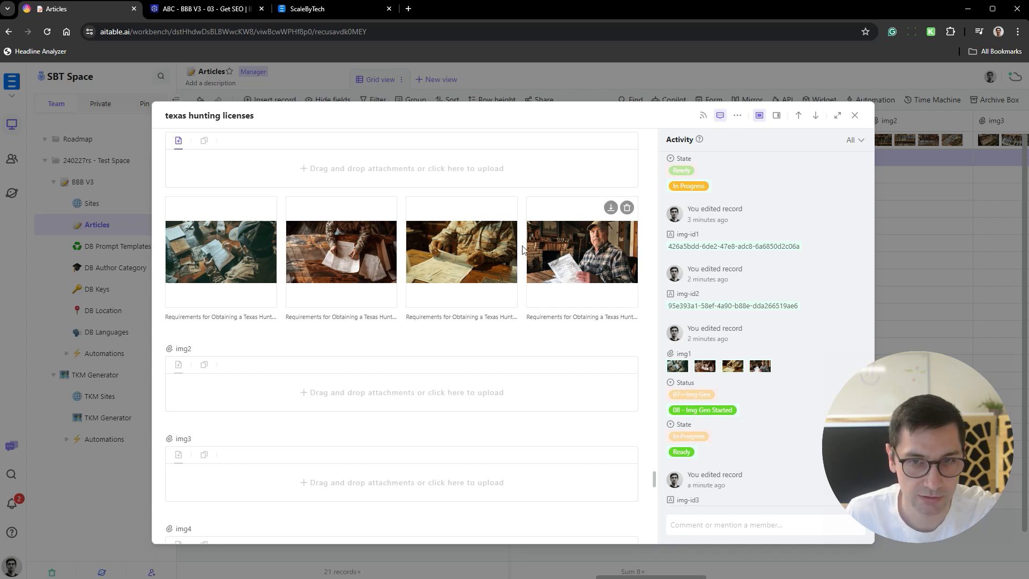
- Reorder the img1 attachments so the image of the man in the plaid shirt comes first, and close the record
left_click_drag(602, 257, 225, 252)
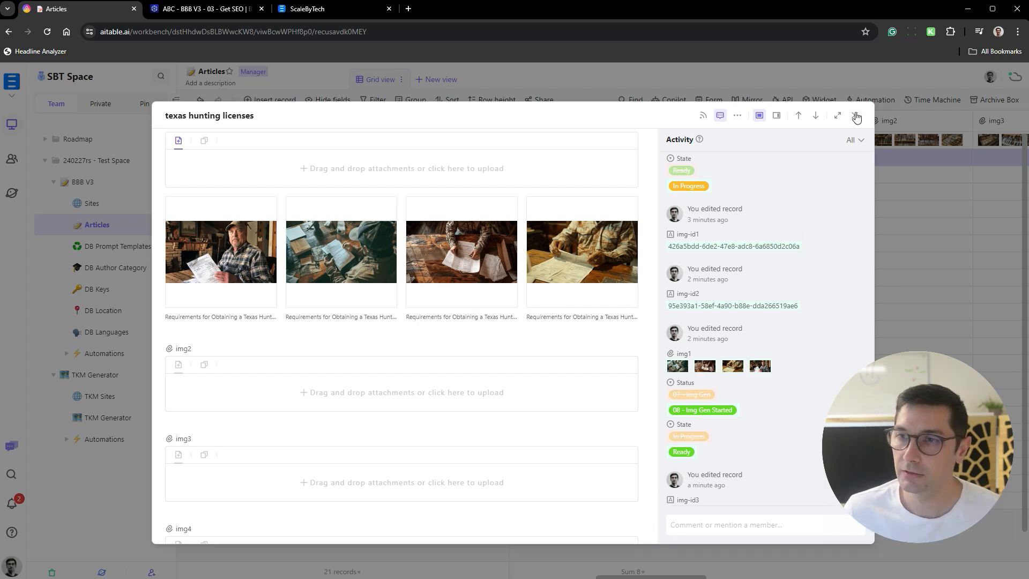
left_click(857, 116)
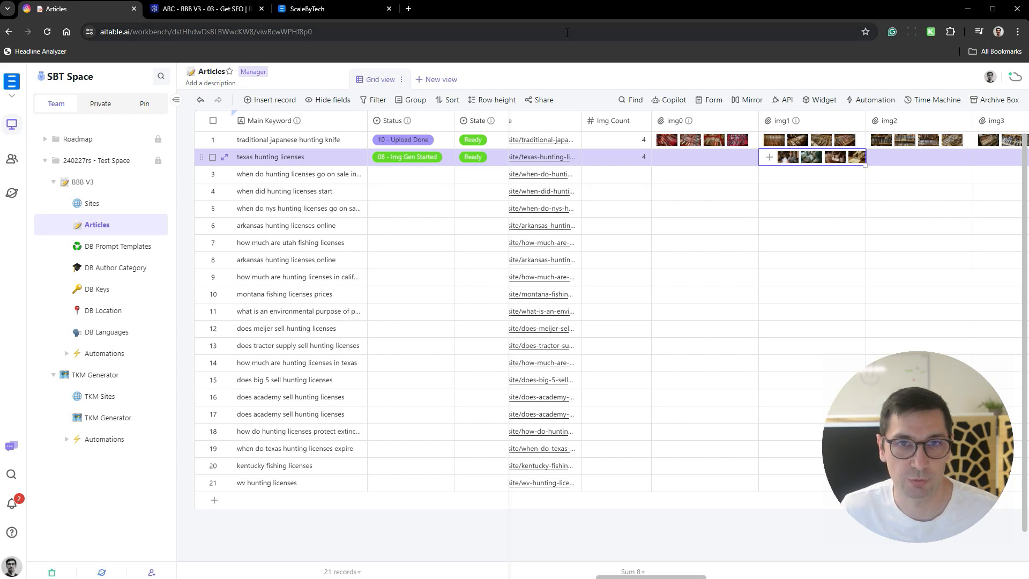
- Open goapi.ai in a new browser tab and go to its Midjourney API page
left_click(408, 8)
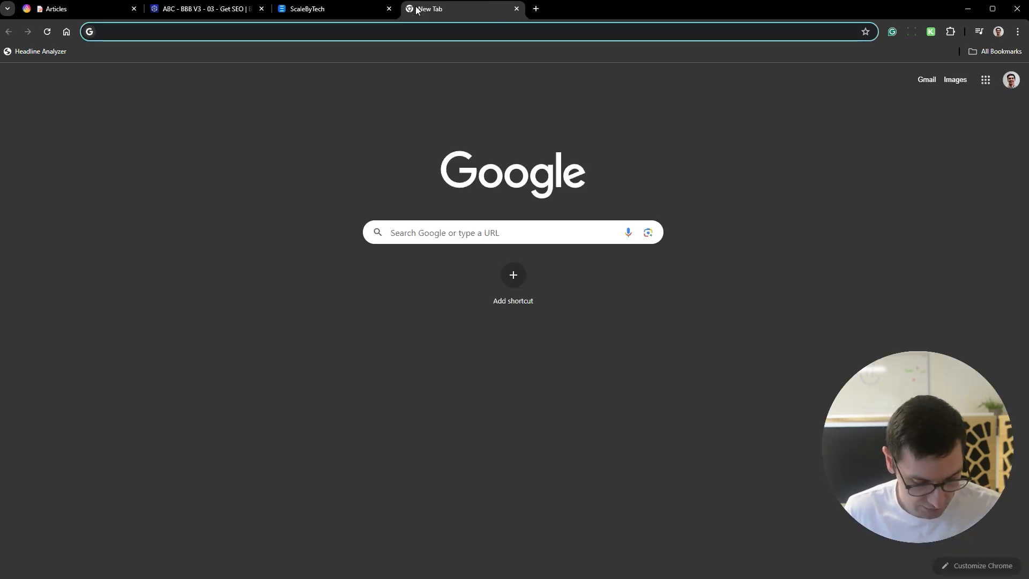
type("goapi.ai")
key("Return")
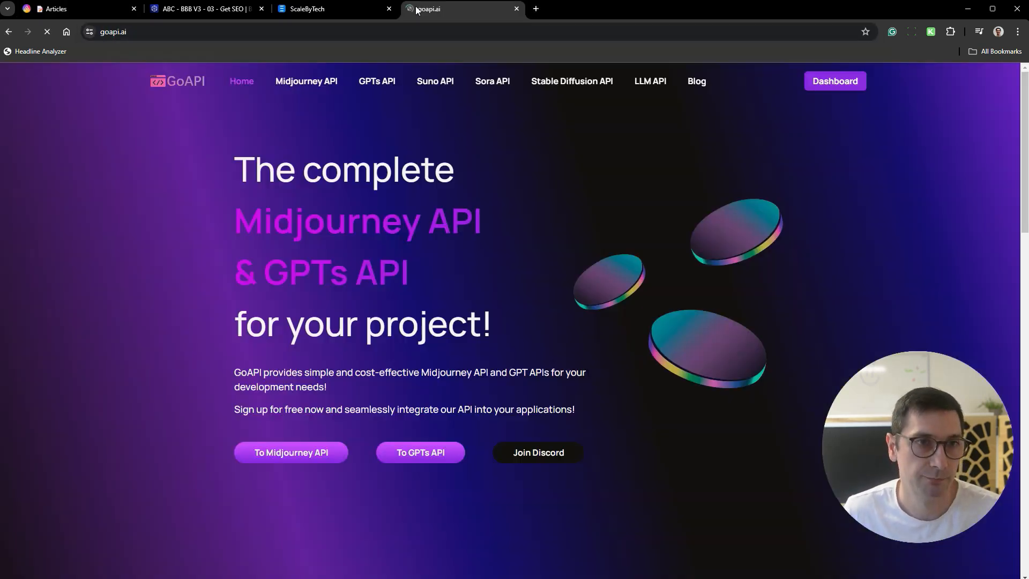
left_click(338, 80)
- Review the two Midjourney account options, highlighting "Use our Midjourney accounts" and "PPU (pay-per-use)"
scroll(542, 195, "down", 2)
scroll(586, 191, "down", 10)
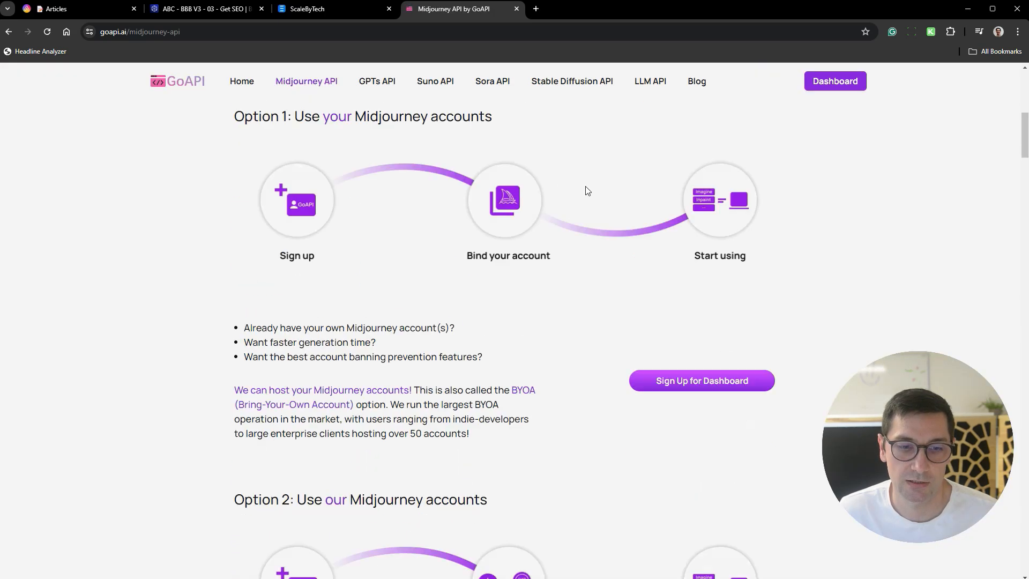
scroll(669, 174, "up", 5)
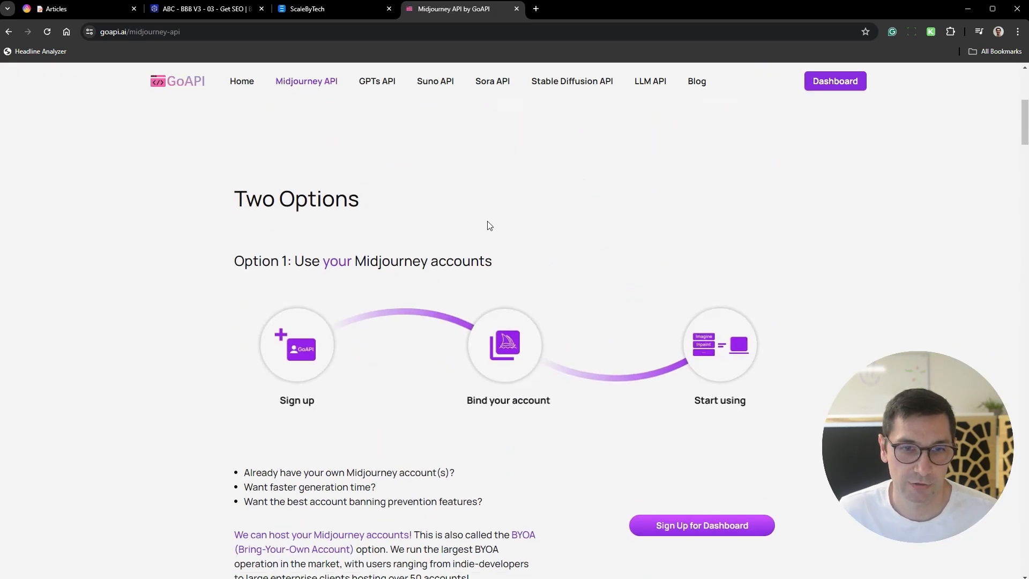
scroll(562, 195, "down", 6)
scroll(377, 172, "up", 3)
left_click_drag(306, 105, 493, 107)
left_click(498, 110)
scroll(585, 189, "down", 5)
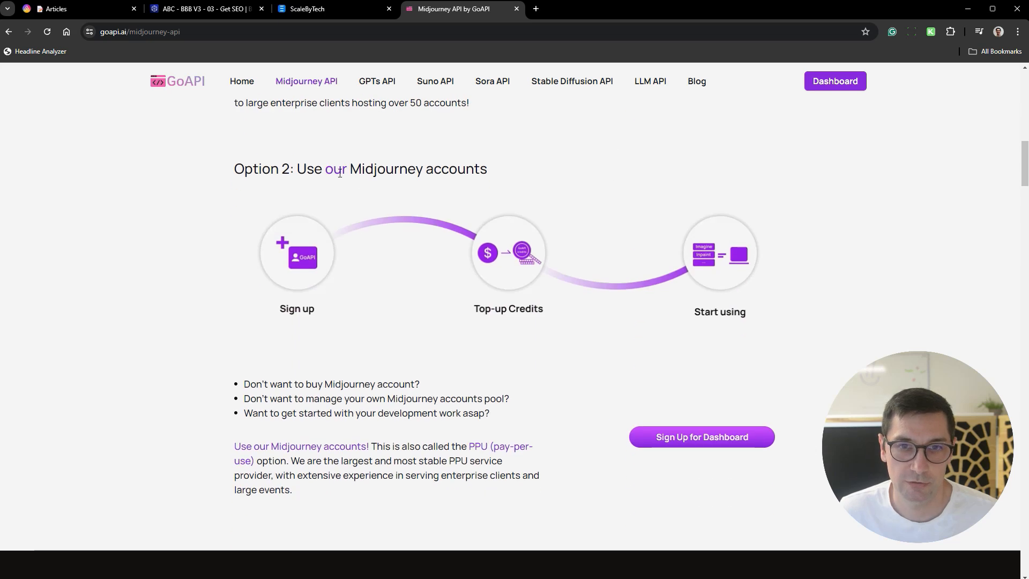
left_click_drag(294, 170, 516, 177)
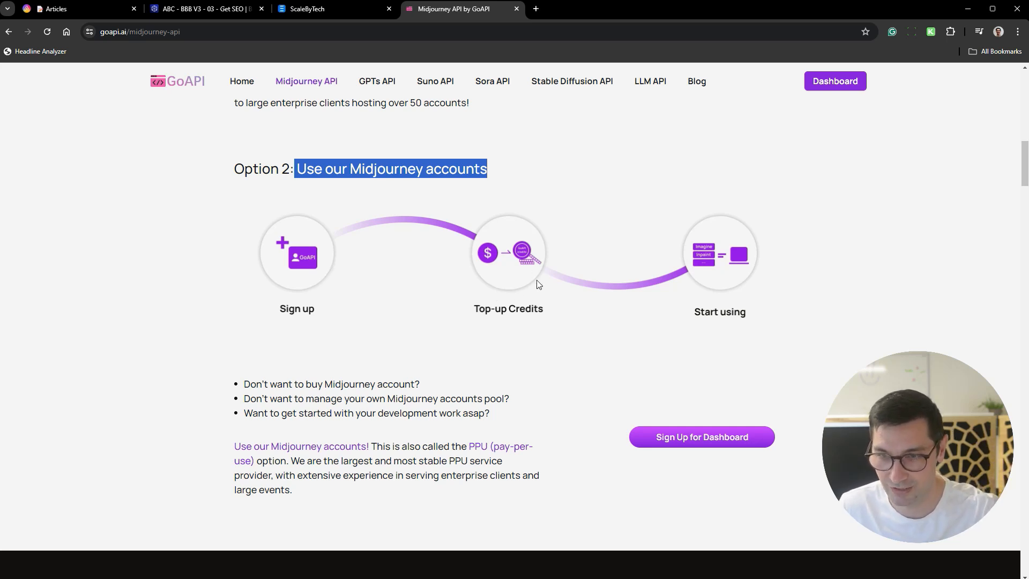
scroll(536, 340, "down", 2)
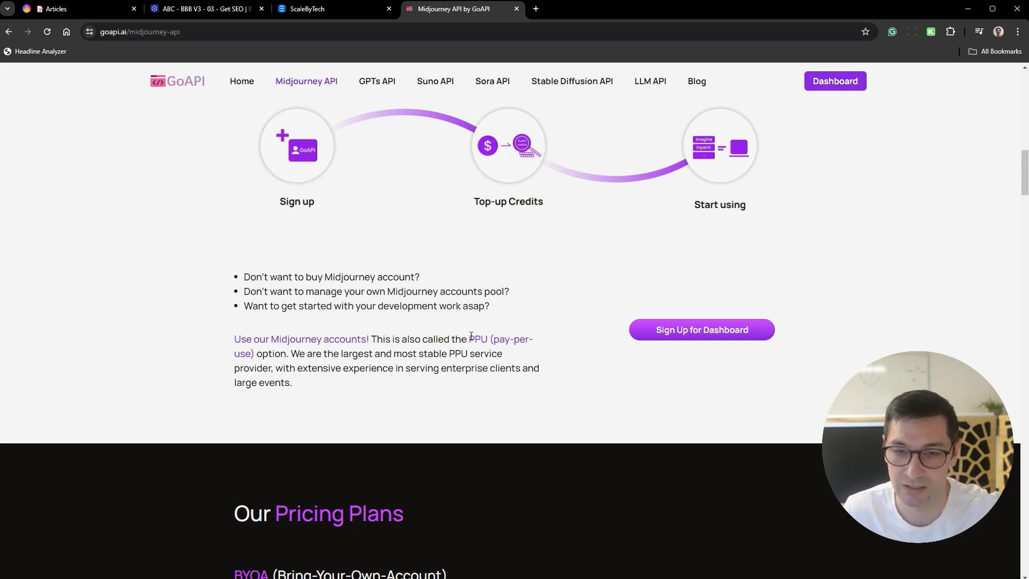
left_click_drag(469, 338, 254, 354)
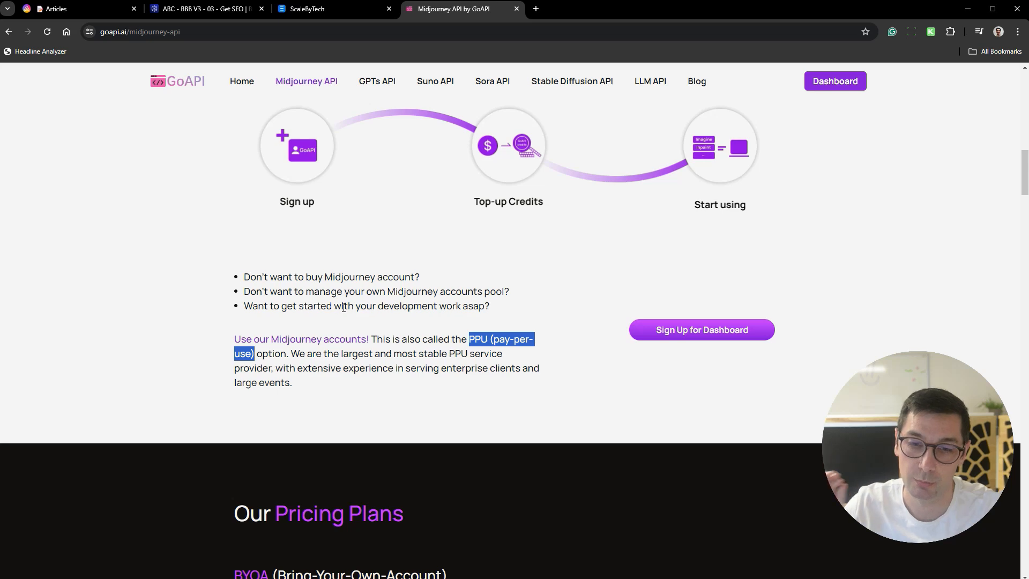
- Open the GoAPI dashboard and check the total balance and the Auto Recharge setting
left_click(834, 82)
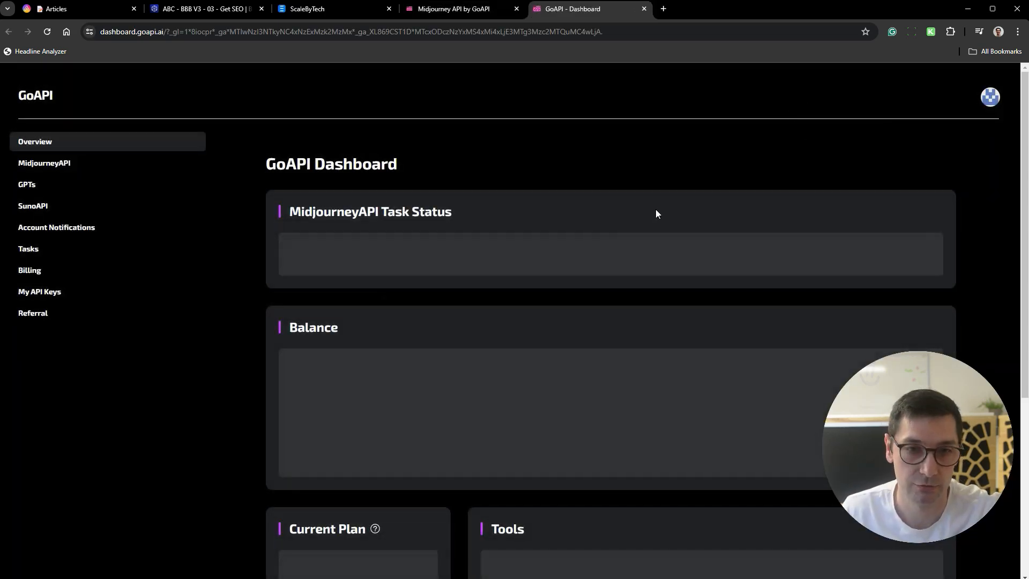
scroll(825, 209, "down", 4)
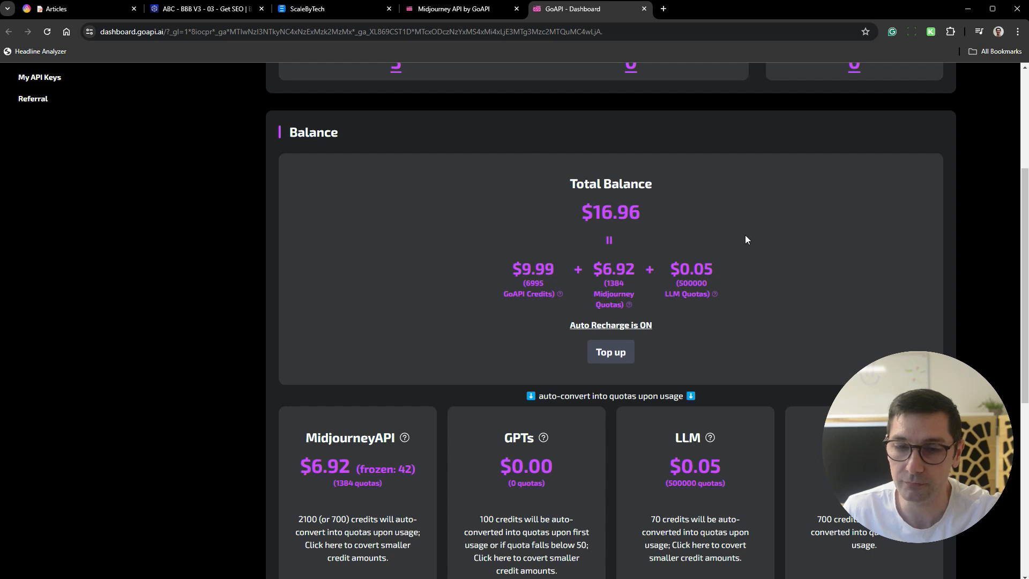
scroll(803, 251, "up", 4)
scroll(820, 282, "down", 3)
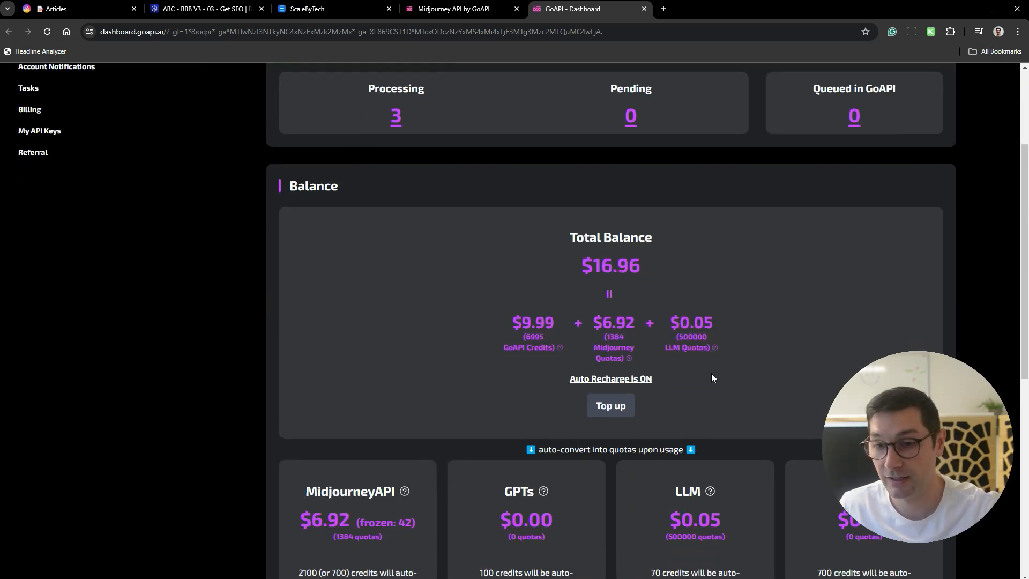
left_click_drag(653, 374, 590, 379)
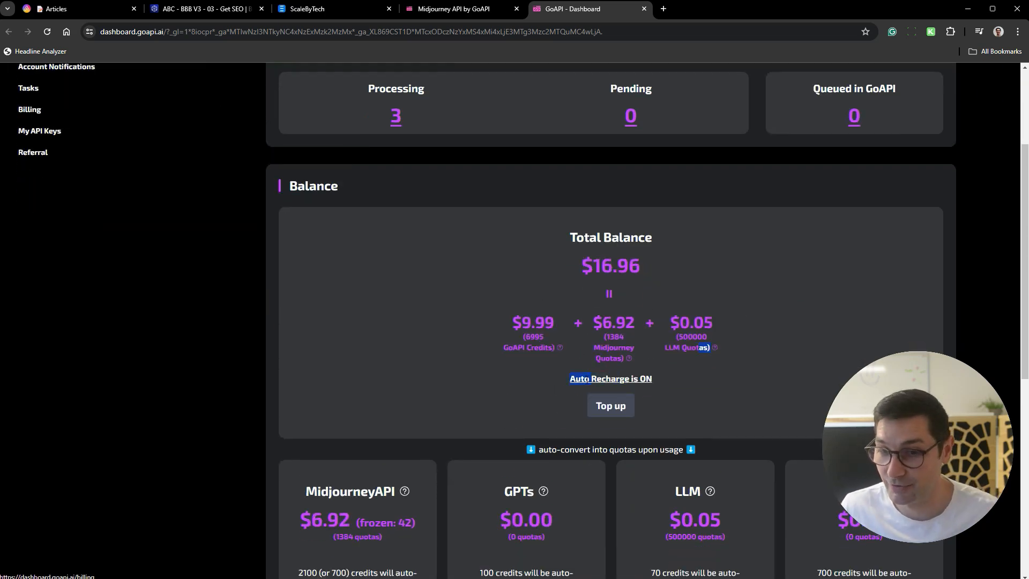
left_click(677, 381)
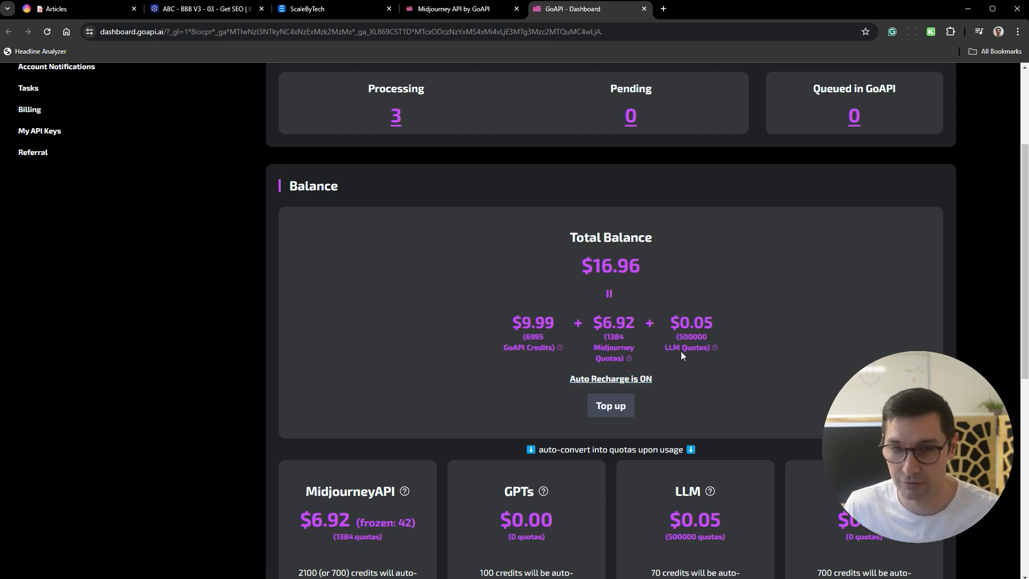
scroll(680, 346, "up", 3)
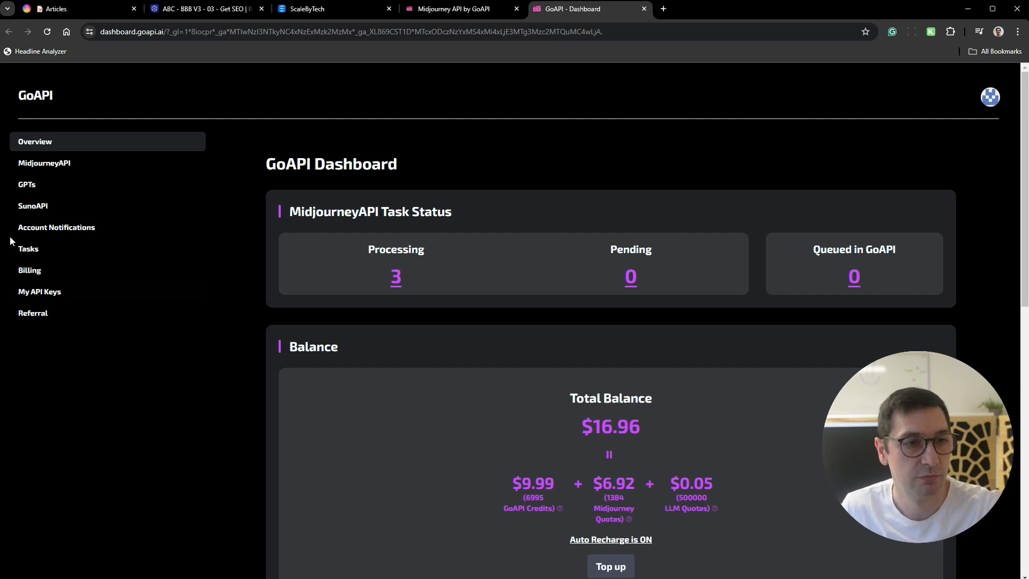
- Open the GoAPI Tasks page and review the status and quota usage of the Midjourney tasks
left_click(67, 249)
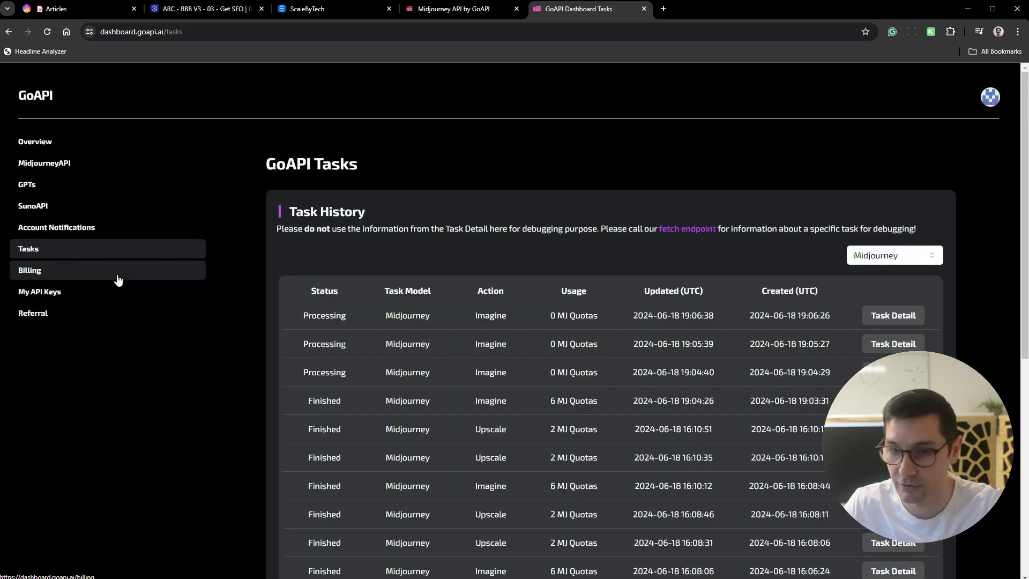
scroll(720, 242, "down", 3)
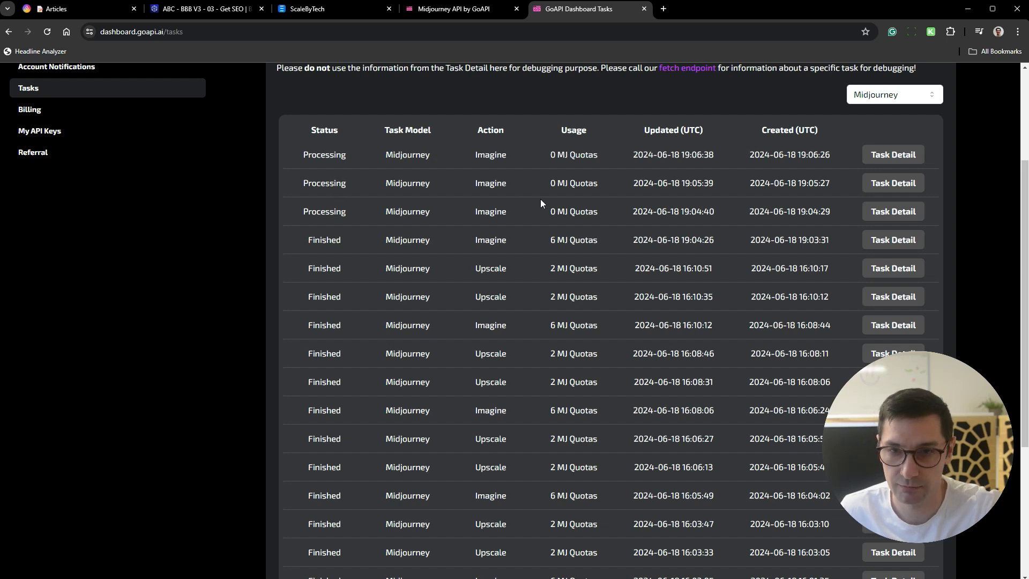
scroll(635, 251, "up", 2)
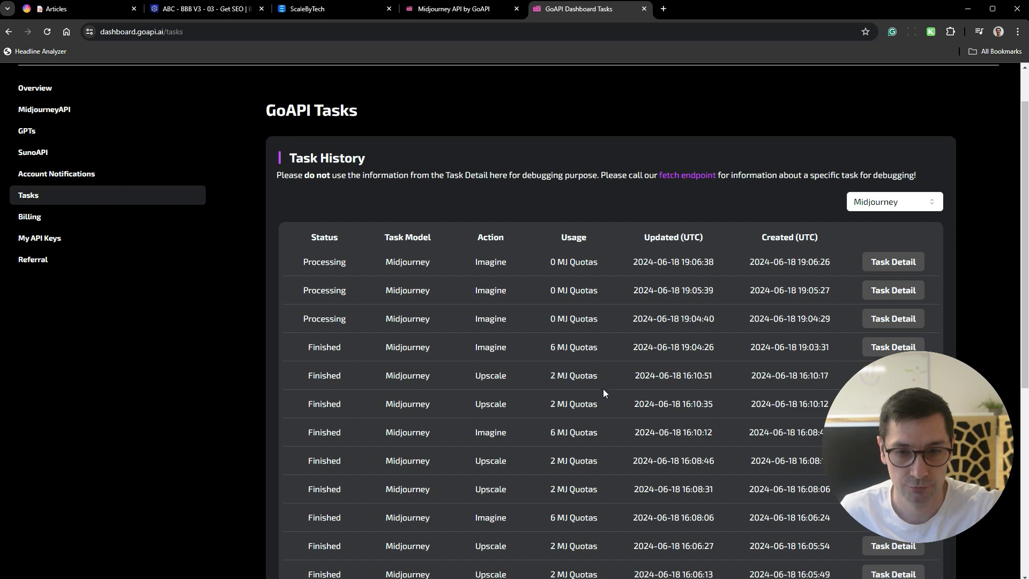
- Switch back to the Articles table in AITable and bring the img-id columns into view
left_click(123, 9)
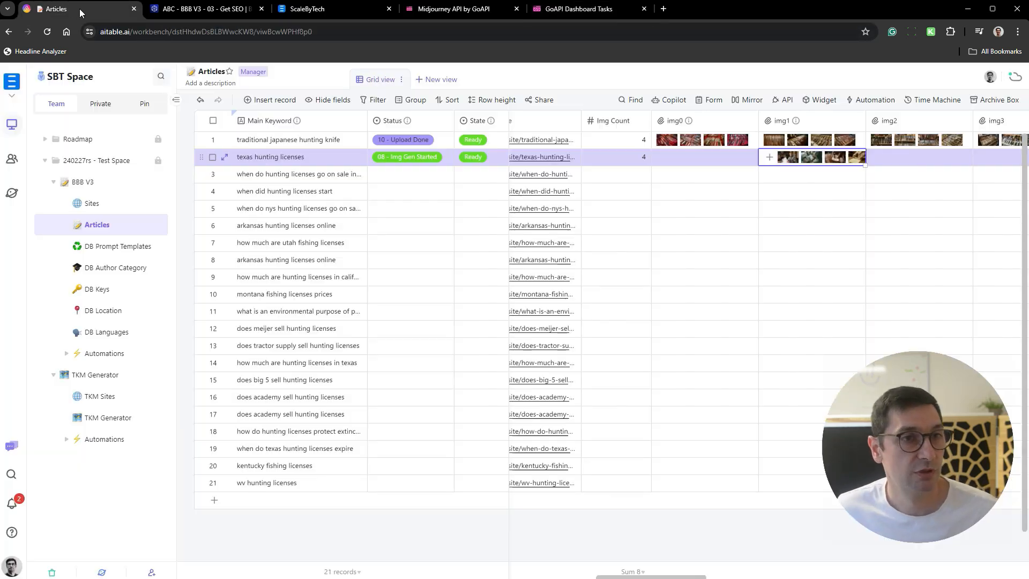
left_click(678, 190)
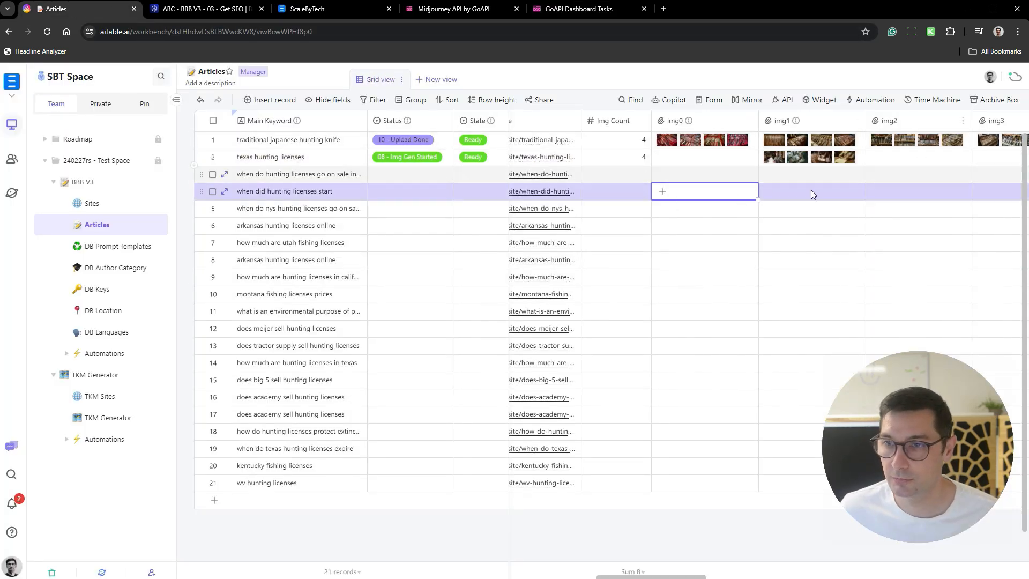
scroll(788, 193, "right", 10)
scroll(785, 197, "right", 5)
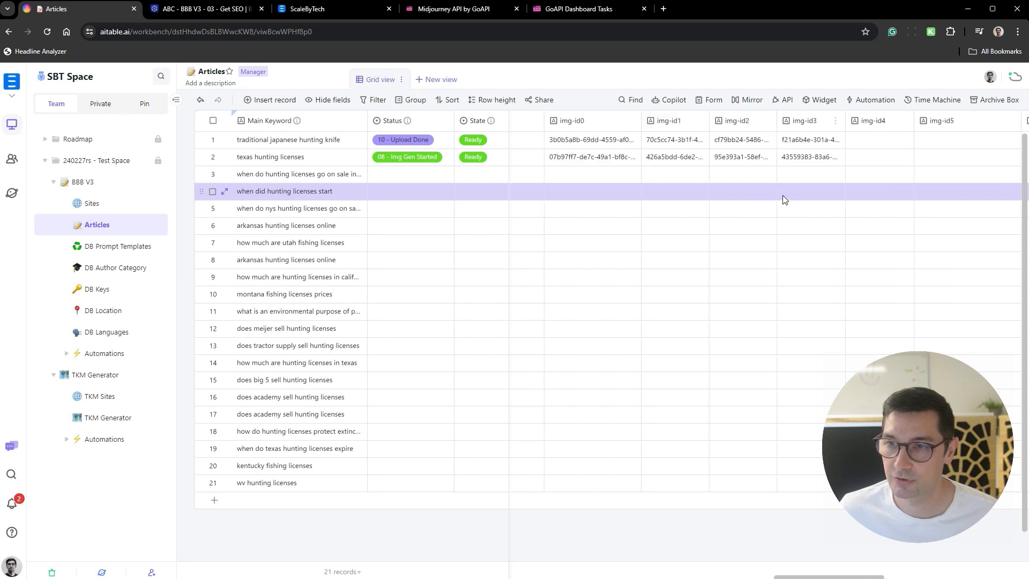
- Check the texas hunting licenses row's img-id values and compare them with the images in its img0 to img3 fields
left_click(661, 161)
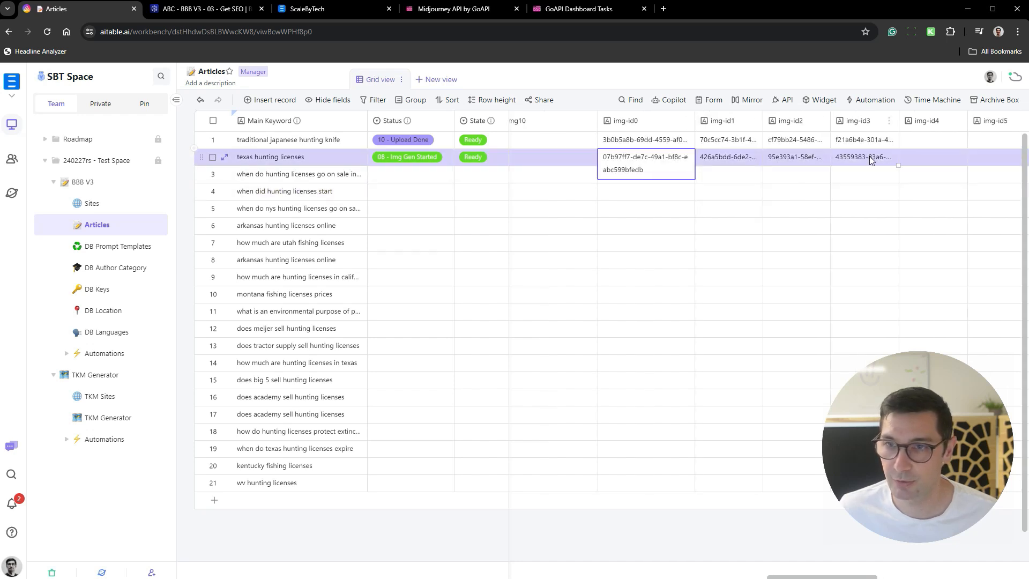
left_click(844, 224)
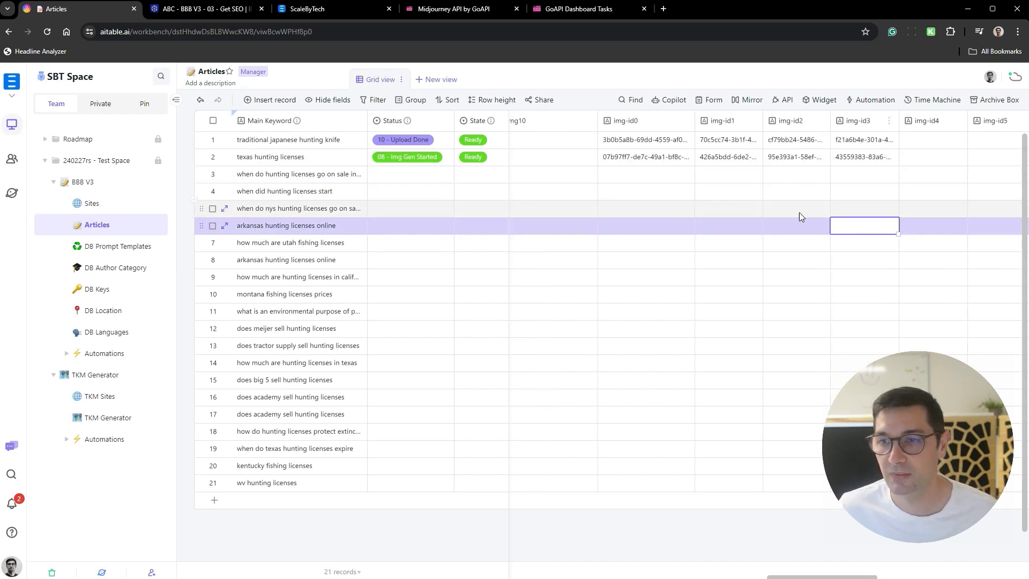
scroll(793, 185, "left", 5)
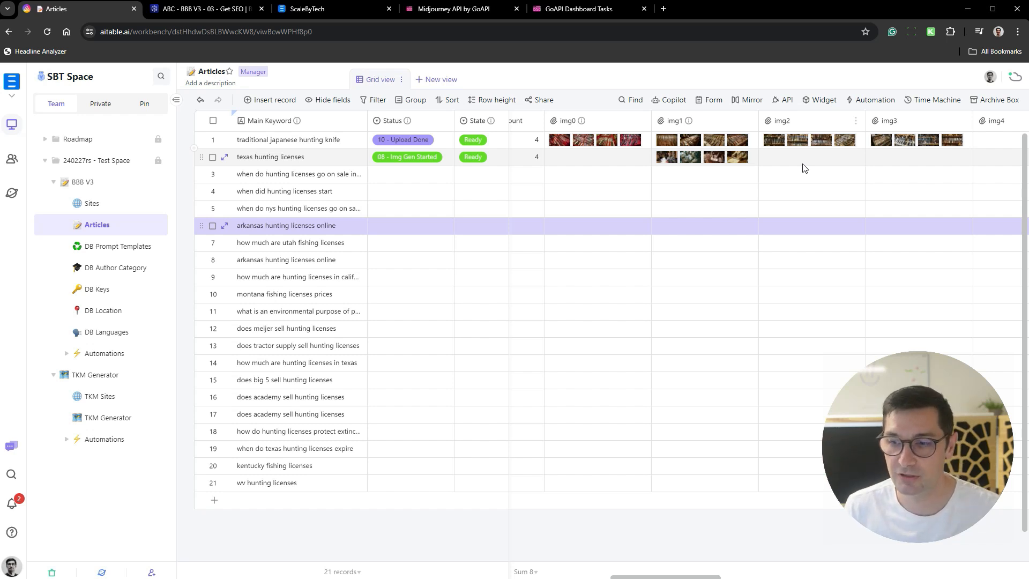
left_click(900, 156)
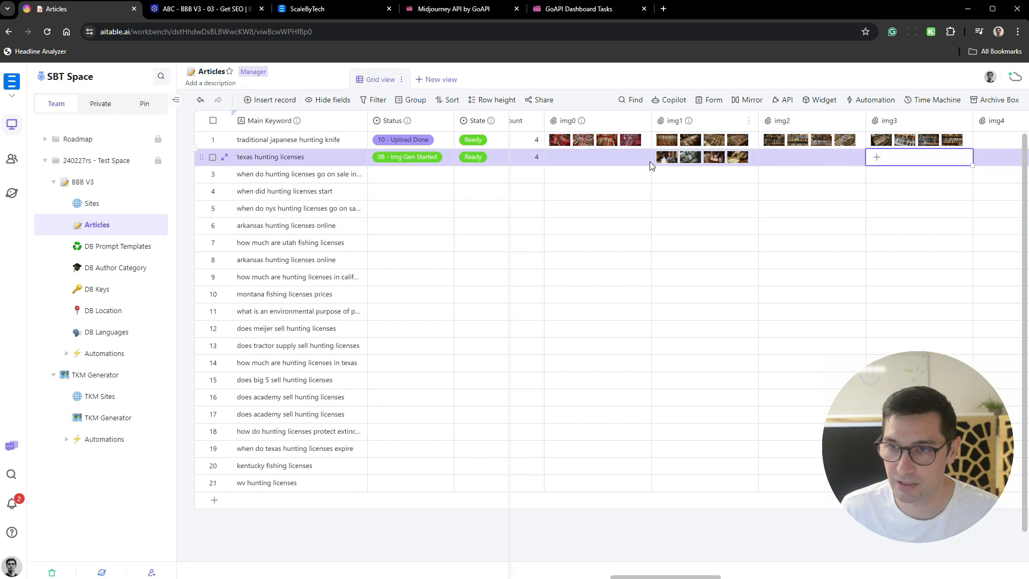
left_click(624, 193)
- Review the Status options of the texas hunting licenses article, including 07 - Img Gen and 07 - Img Re-Fetch
left_click(445, 160)
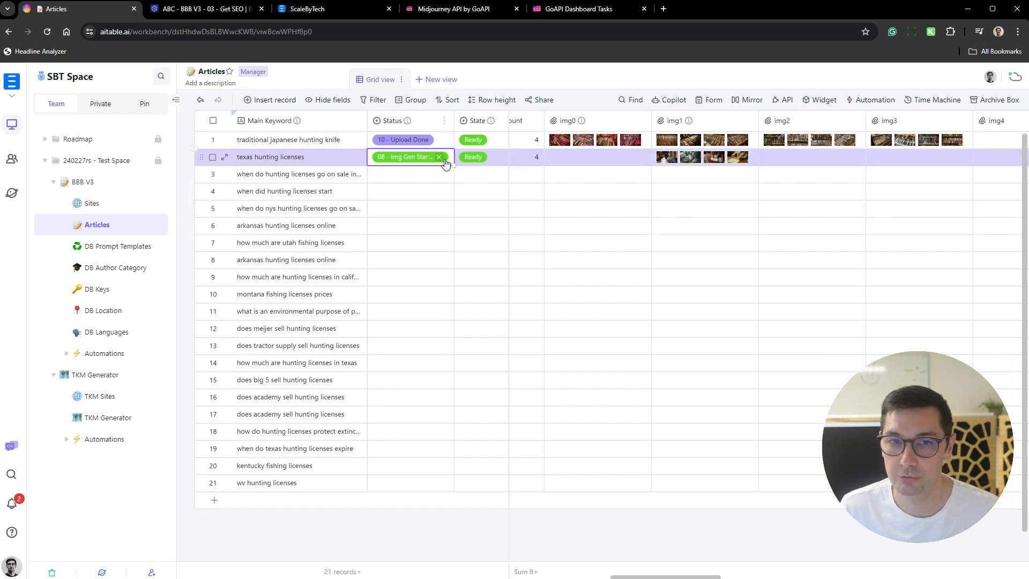
left_click(448, 160)
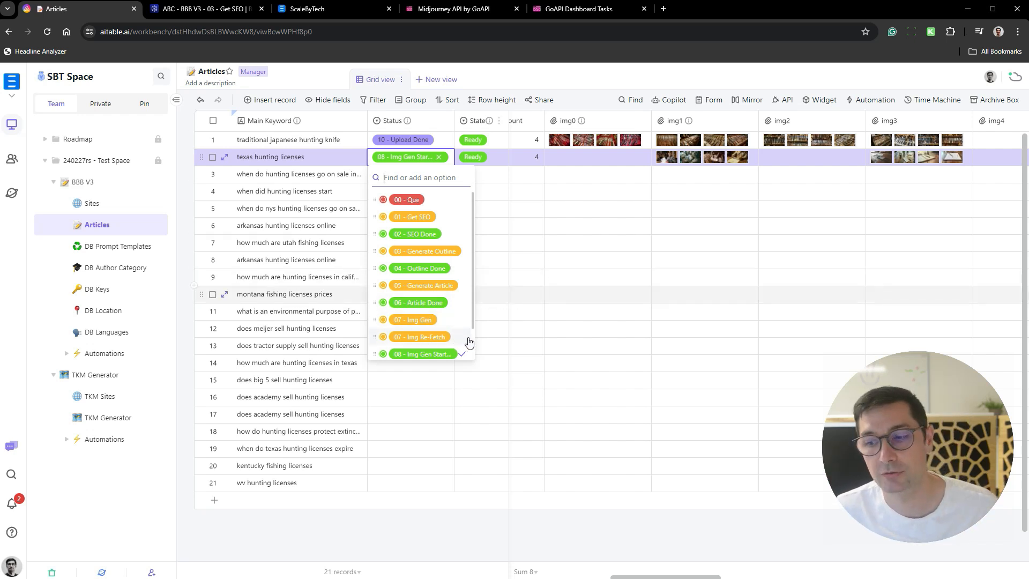
left_click(579, 245)
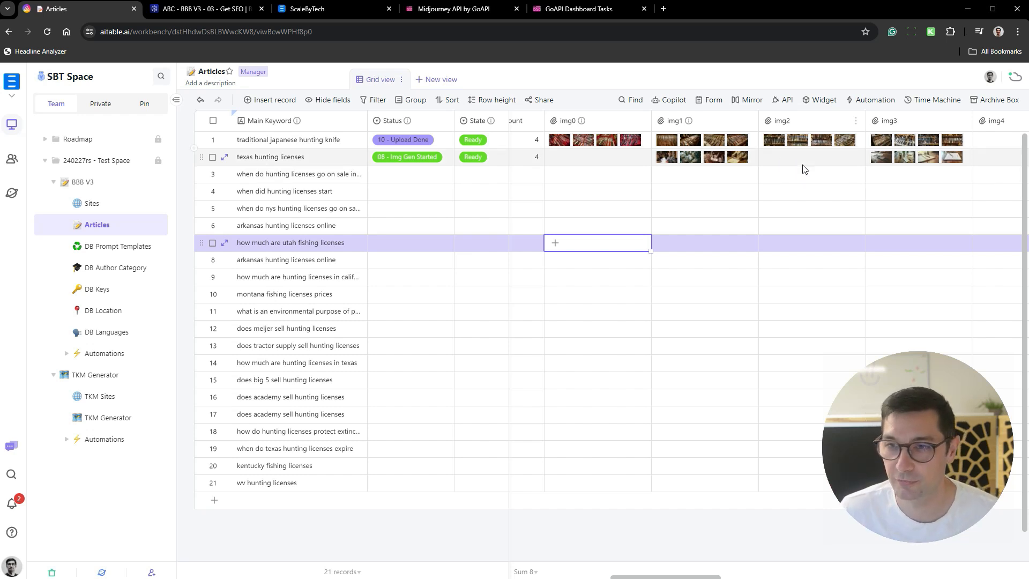
left_click(449, 156)
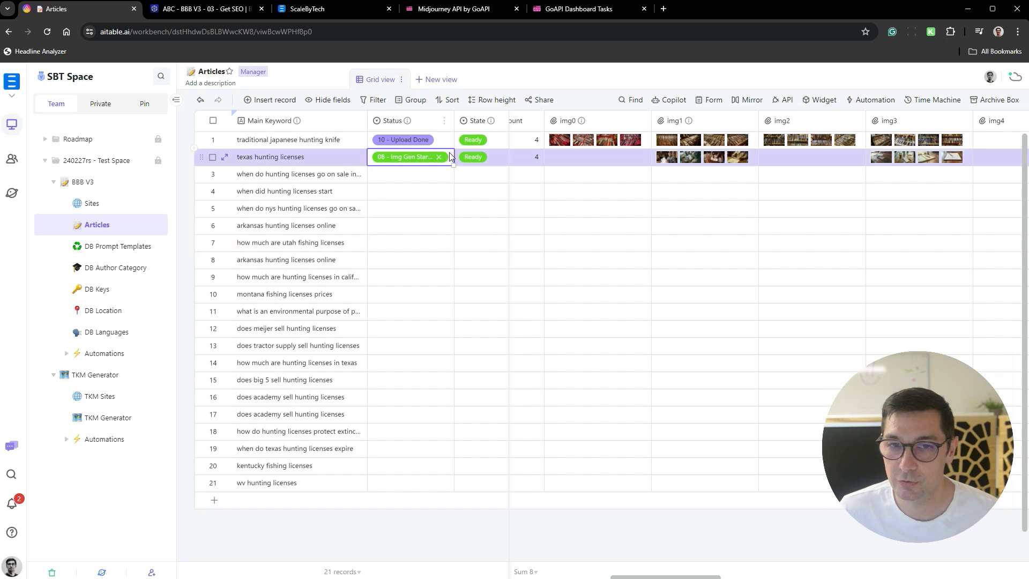
left_click(449, 156)
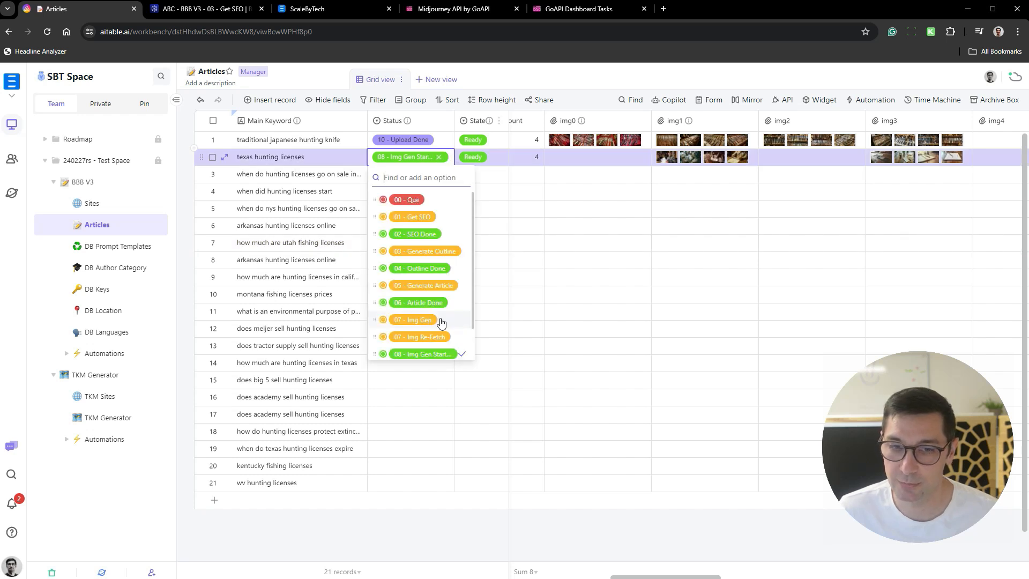
left_click(664, 276)
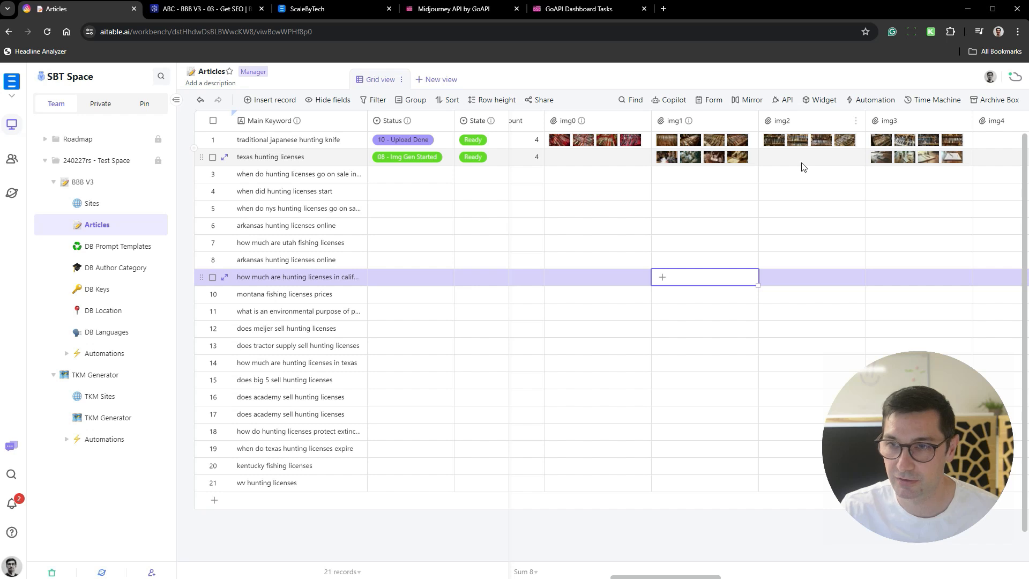
- Check the remaining image and img-id columns of the Articles table and return to the img0 to img3 columns
scroll(832, 174, "down", 1)
scroll(831, 174, "right", 10)
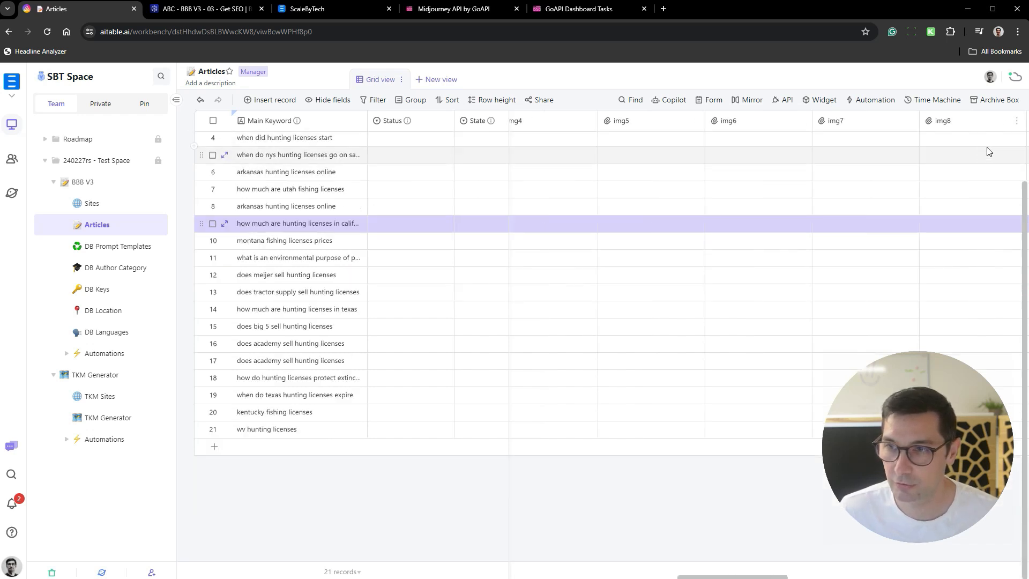
scroll(911, 177, "right", 10)
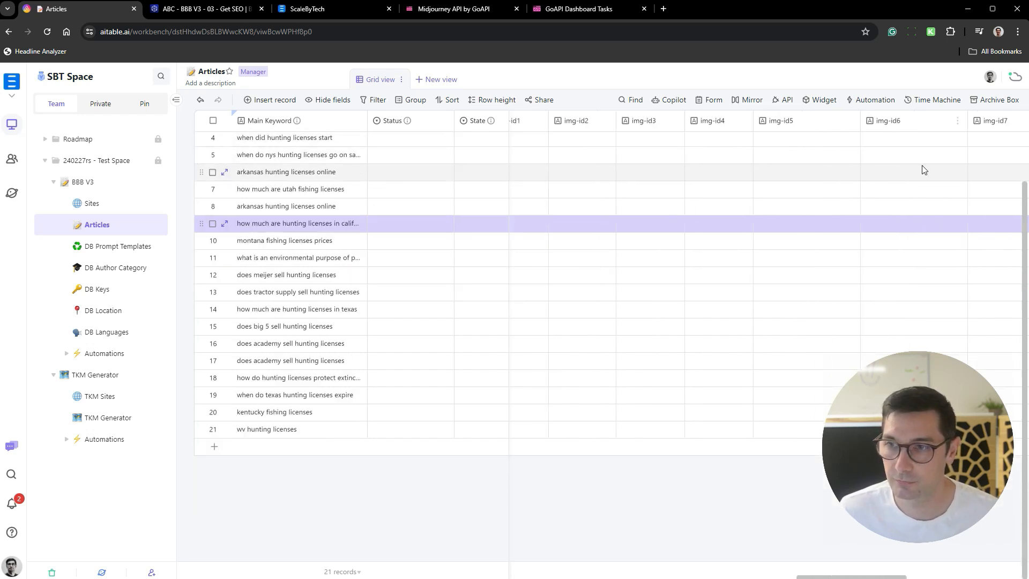
scroll(888, 203, "up", 1)
scroll(868, 190, "left", 10)
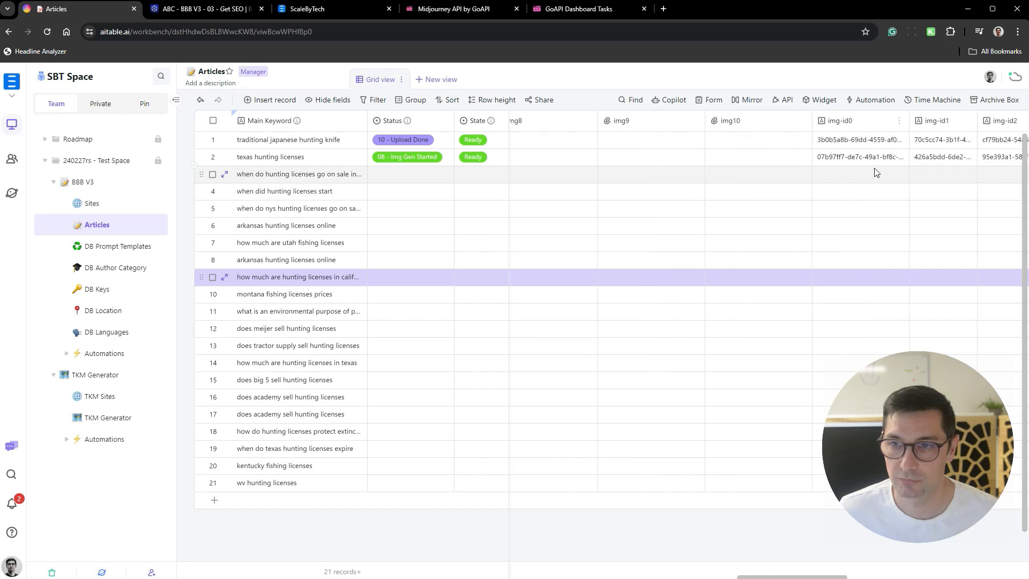
scroll(890, 160, "left", 10)
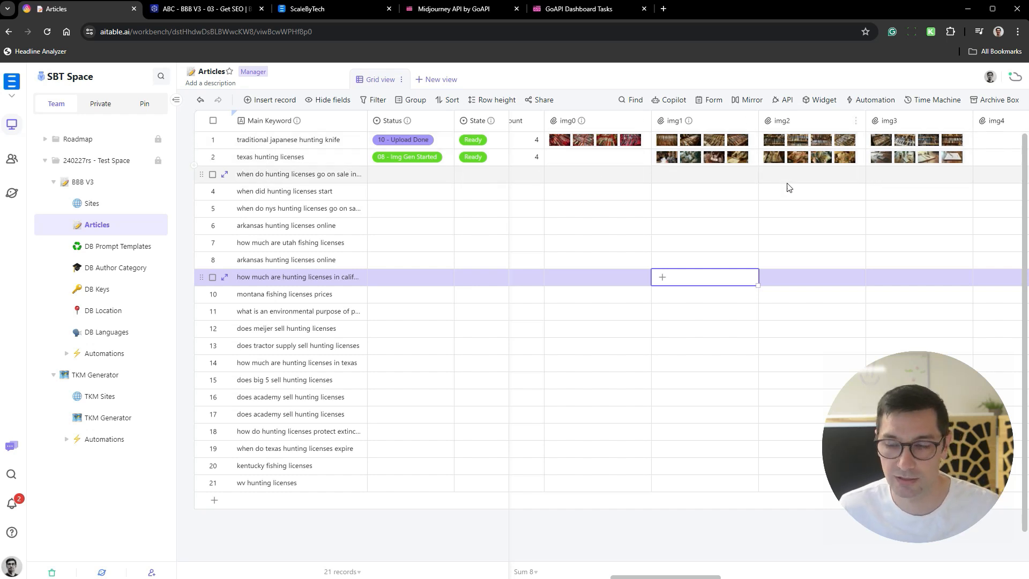
- Compare the Img Count and Img Density settings of the first two articles with their generated images
scroll(638, 182, "left", 3)
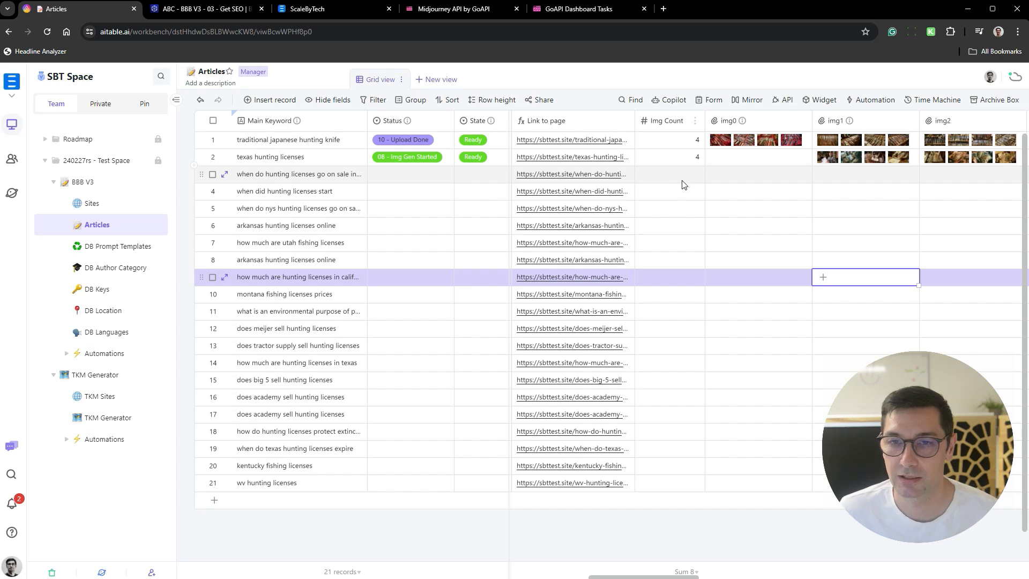
scroll(665, 185, "right", 5)
scroll(691, 188, "left", 10)
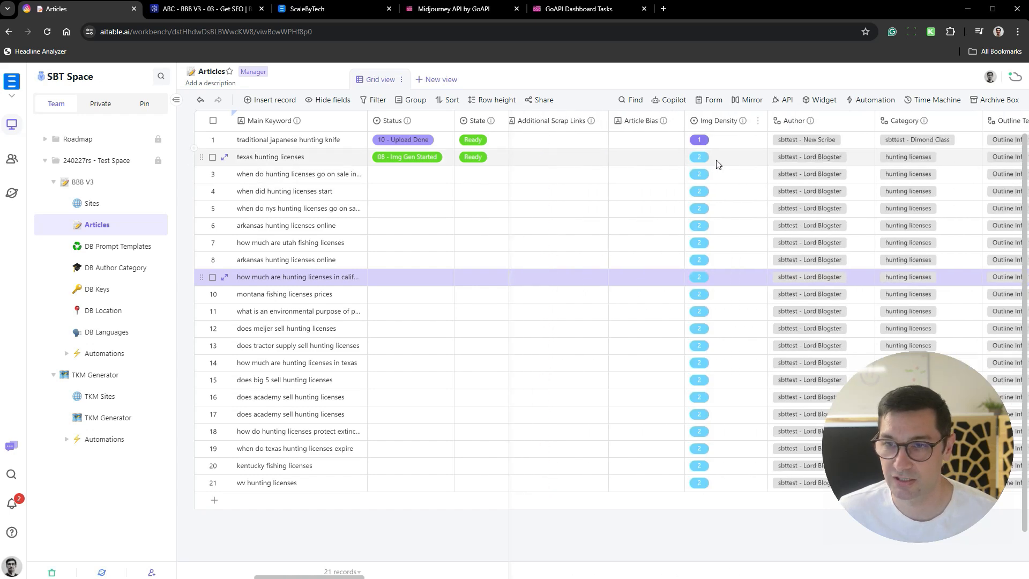
scroll(718, 163, "right", 10)
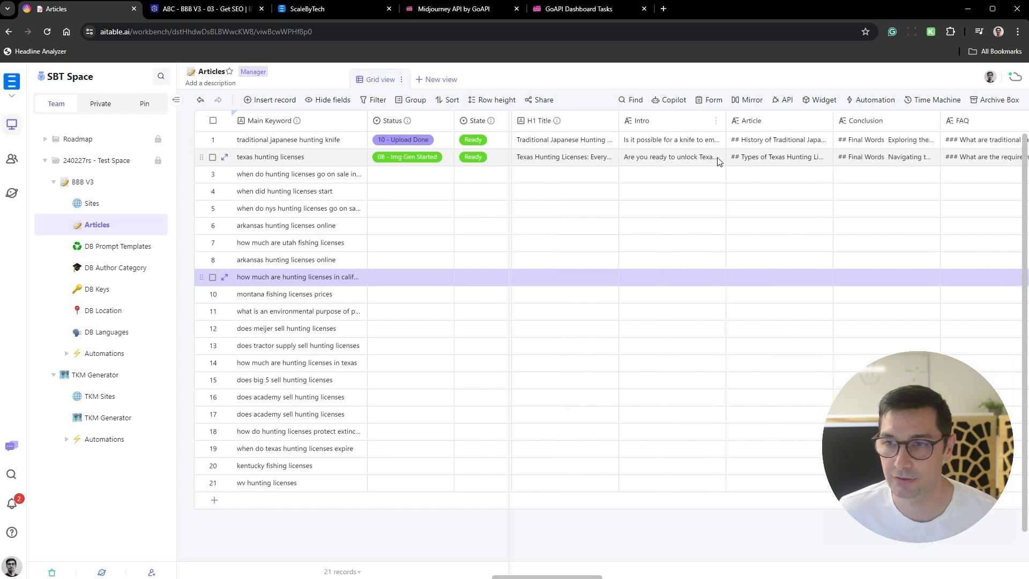
scroll(718, 162, "right", 10)
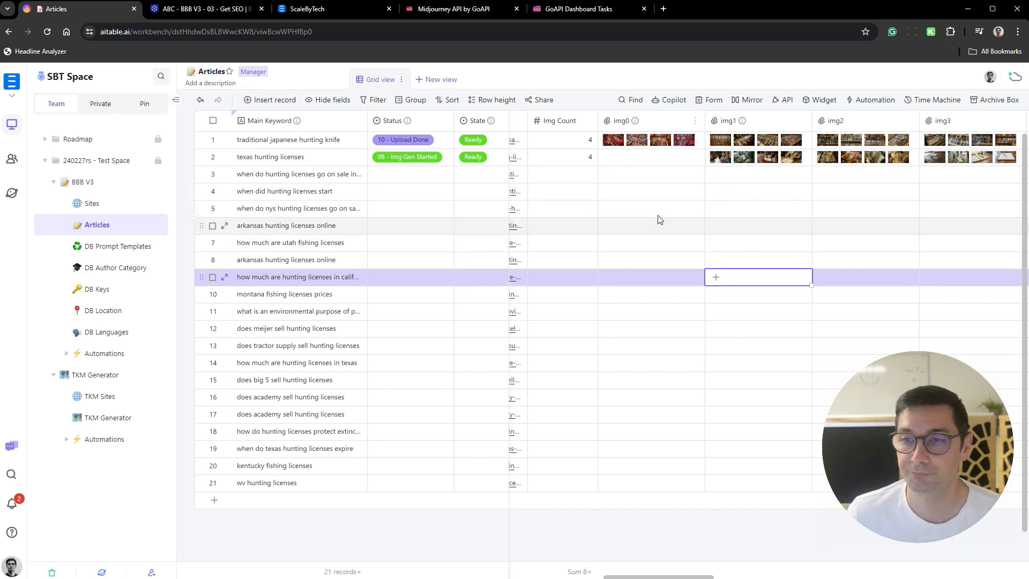
- Open the texas hunting licenses record and review the generated images in its img2 and img3 fields
scroll(804, 158, "right", 1)
left_click(836, 157)
key("space")
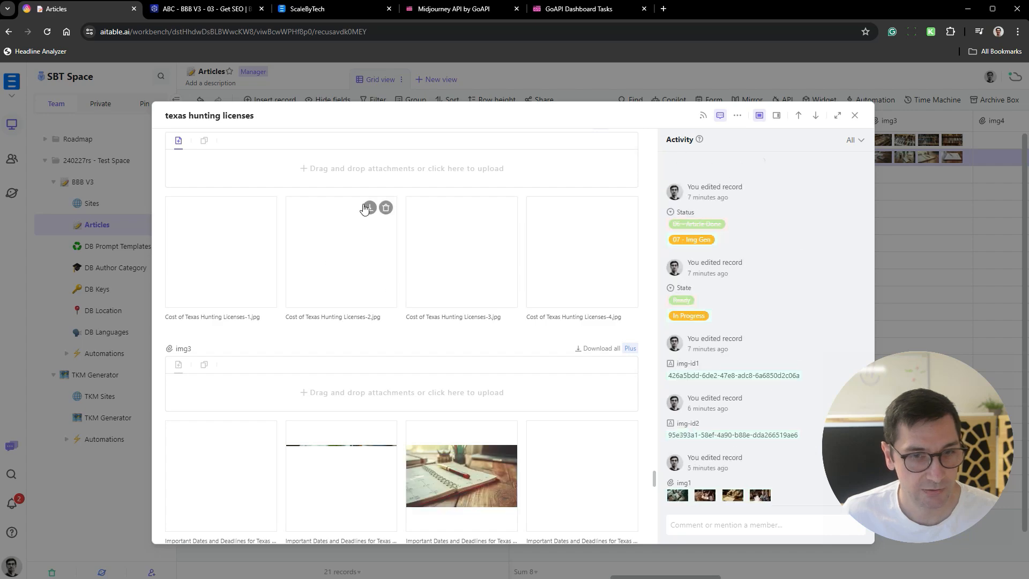
scroll(335, 200, "up", 5)
scroll(349, 212, "down", 5)
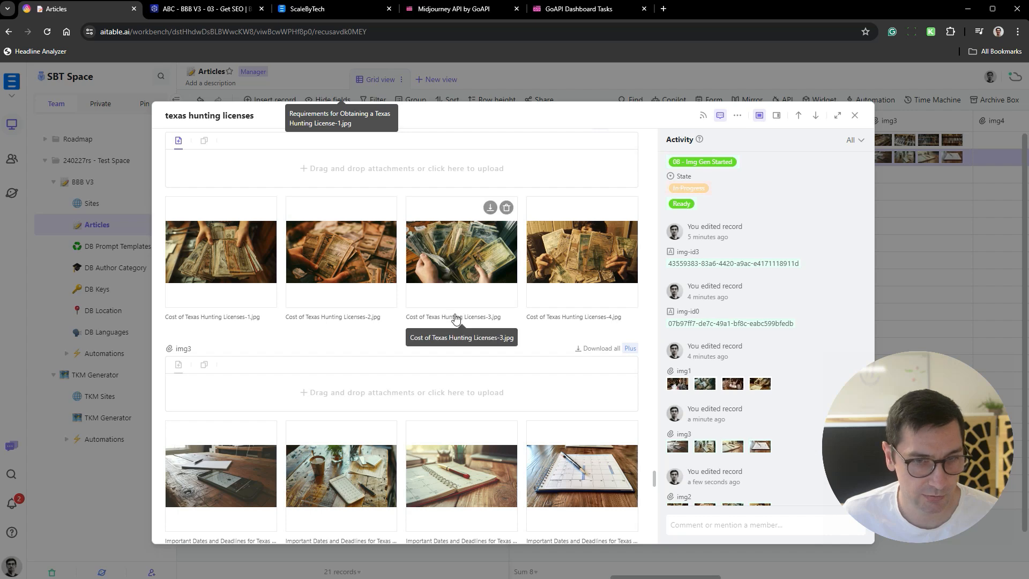
- Preview the img2 images and reorder them so Cost of Texas Hunting Licenses-1.jpg comes first, followed by Cost of Texas Hunting Licenses-3.jpg
left_click_drag(474, 259, 226, 278)
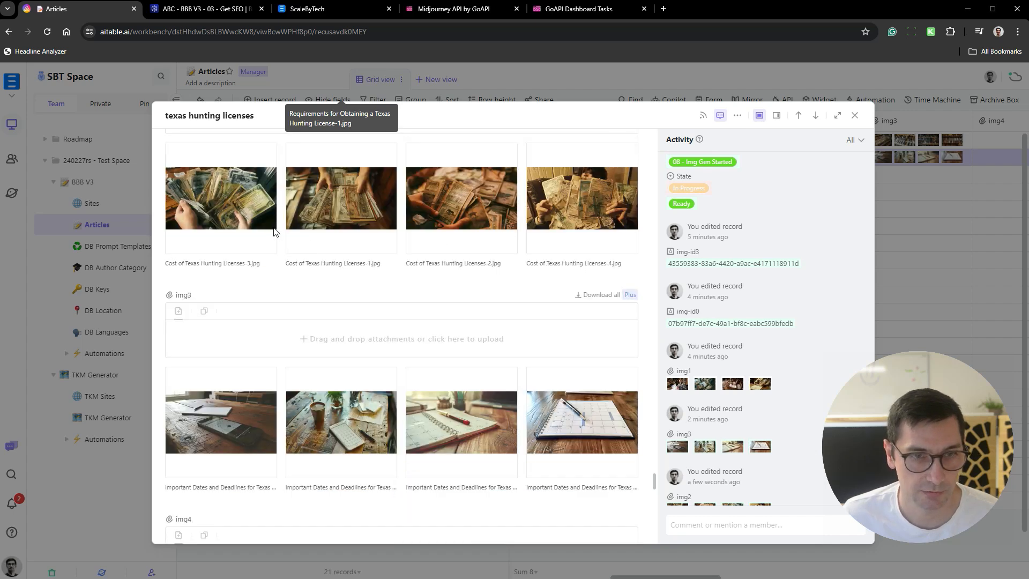
left_click(244, 232)
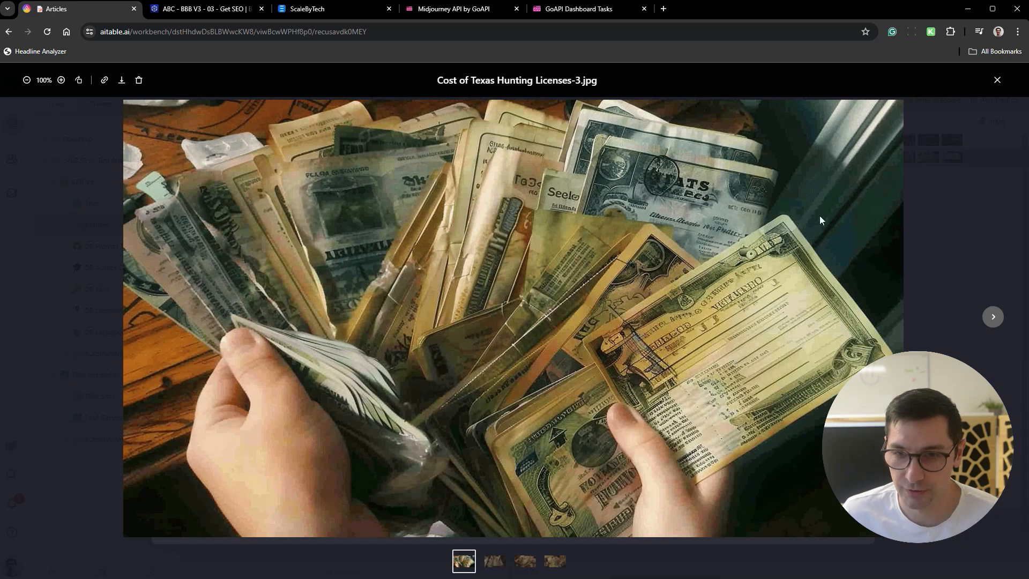
left_click(995, 317)
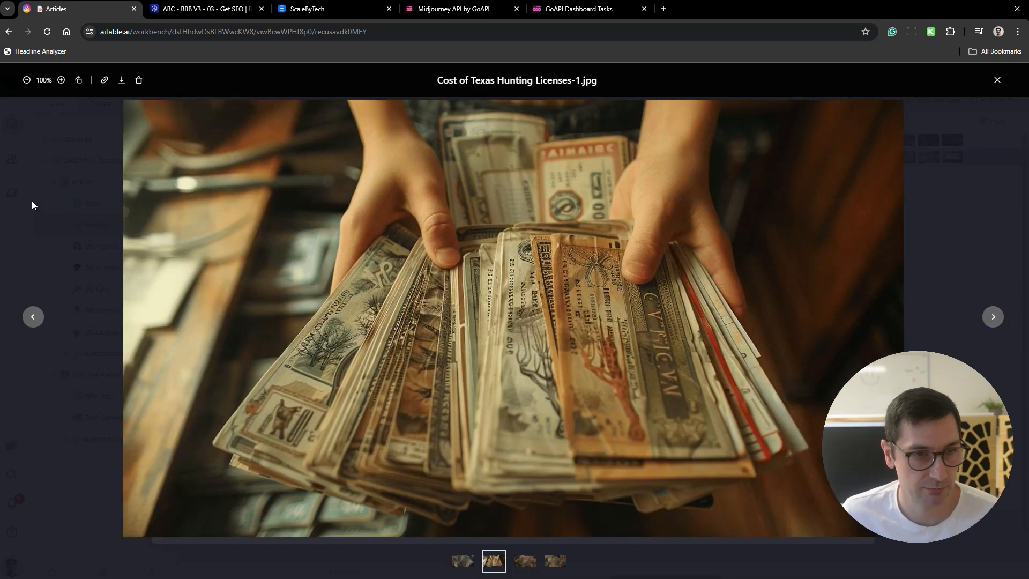
left_click(53, 200)
left_click_drag(354, 198, 264, 200)
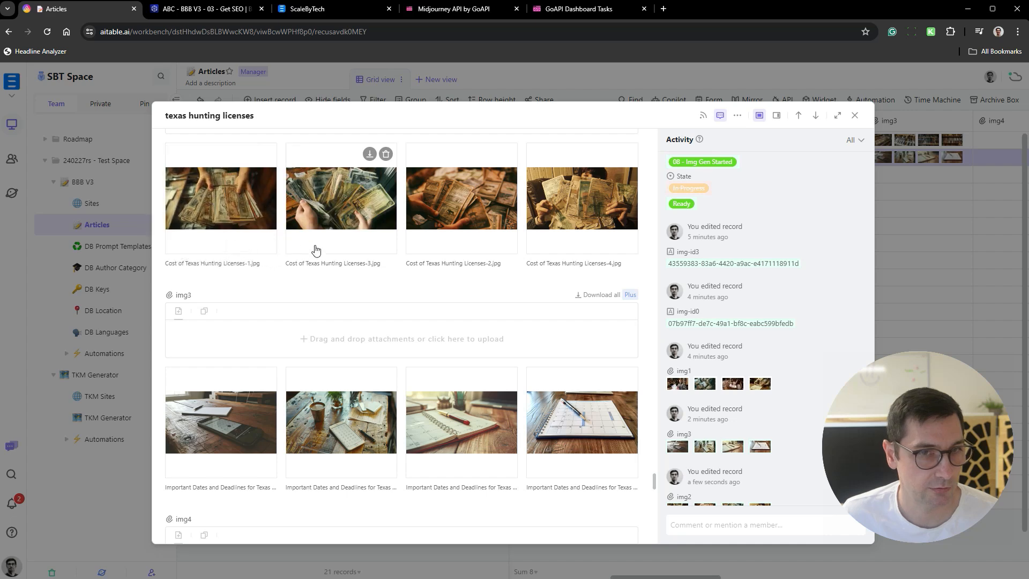
- Preview the img3 images and move Important Dates and Deadlines for Texas Hunting Licenses-3.jpg to the first position
scroll(375, 252, "down", 2)
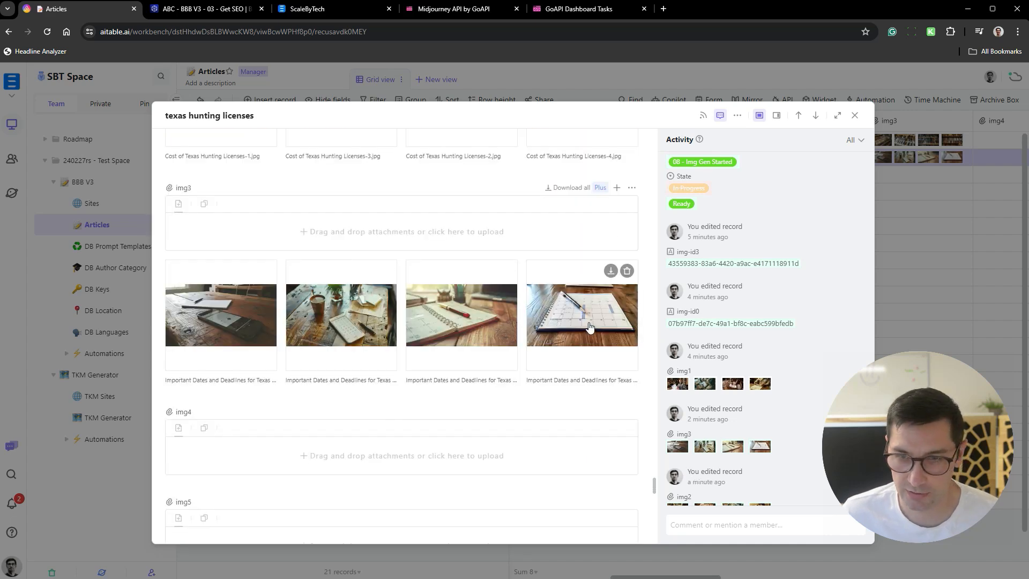
left_click(496, 333)
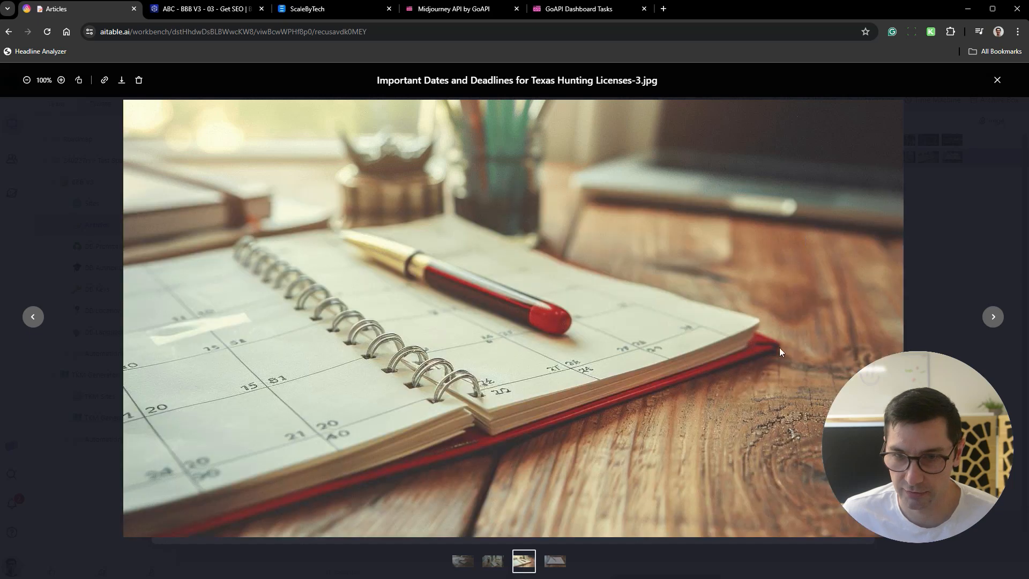
left_click(993, 317)
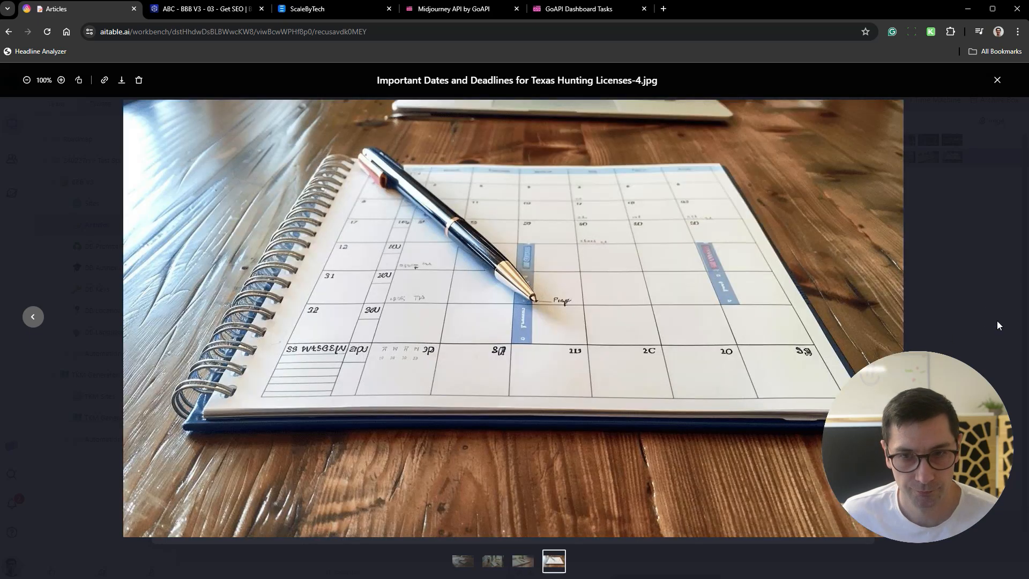
left_click(33, 317)
left_click(78, 375)
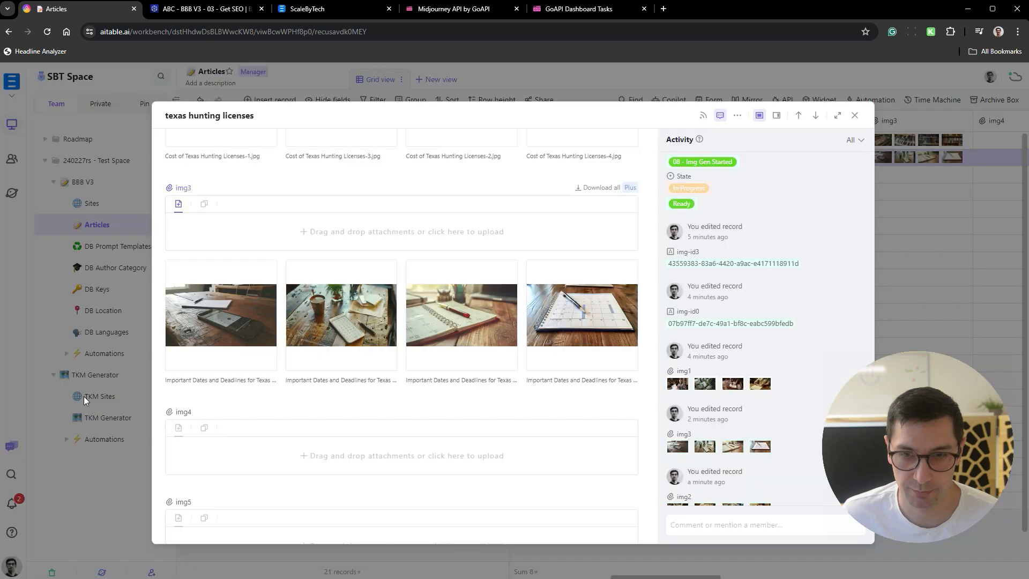
left_click(459, 317)
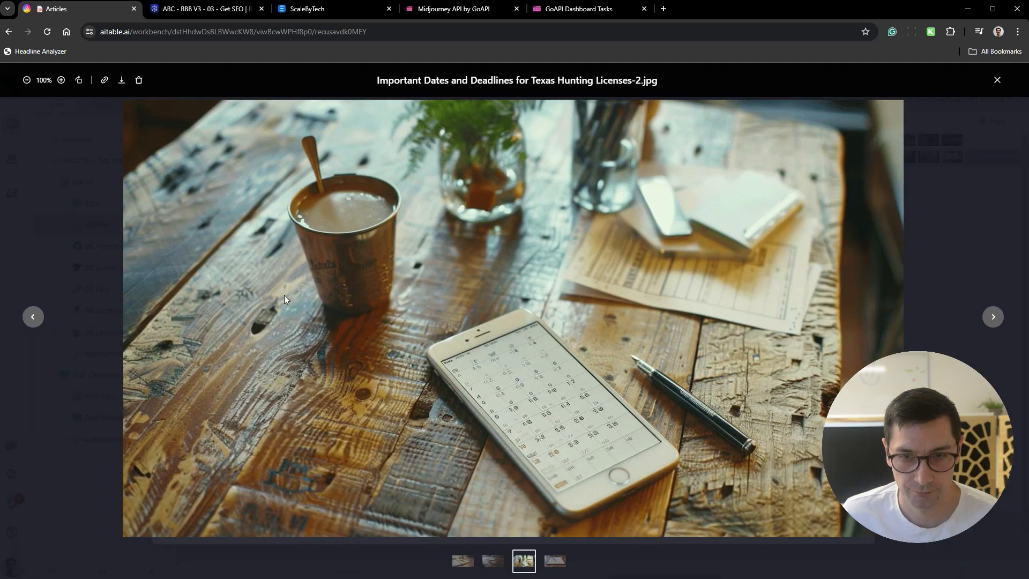
left_click(92, 372)
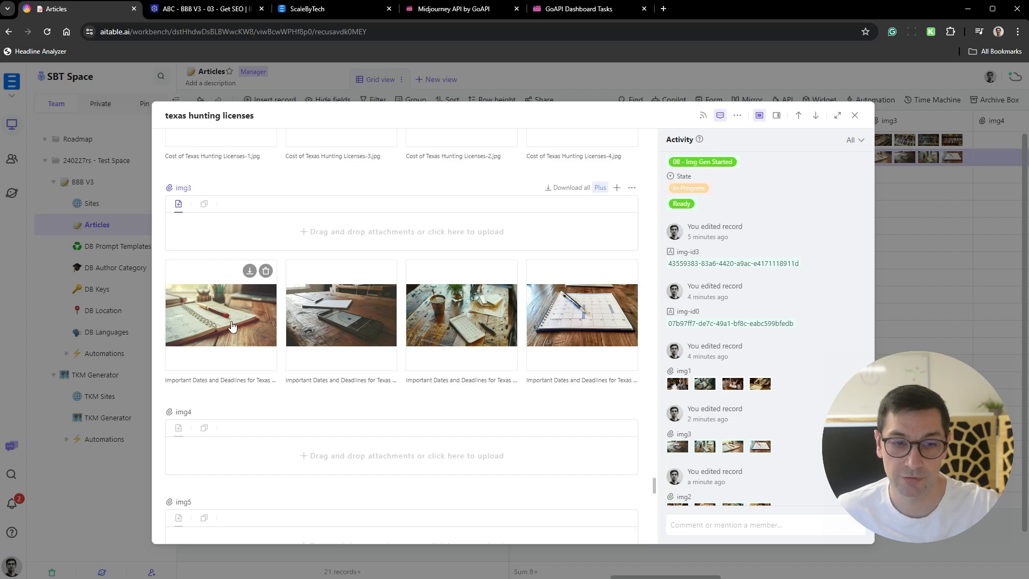
- Close the texas hunting licenses record, reopen it from its Article field and review the Outline sections
scroll(600, 316, "up", 7)
scroll(526, 326, "up", 10)
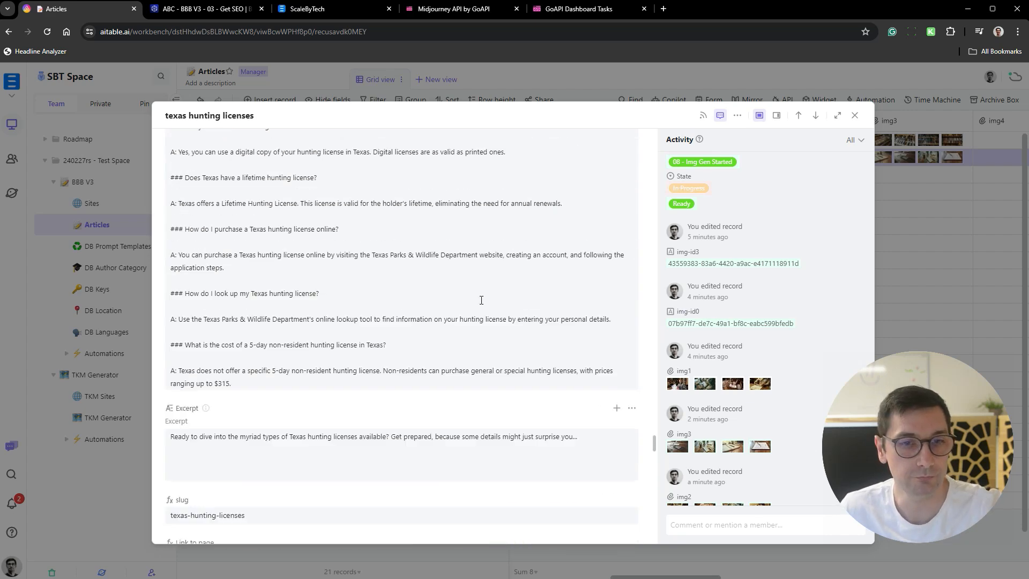
key("Escape")
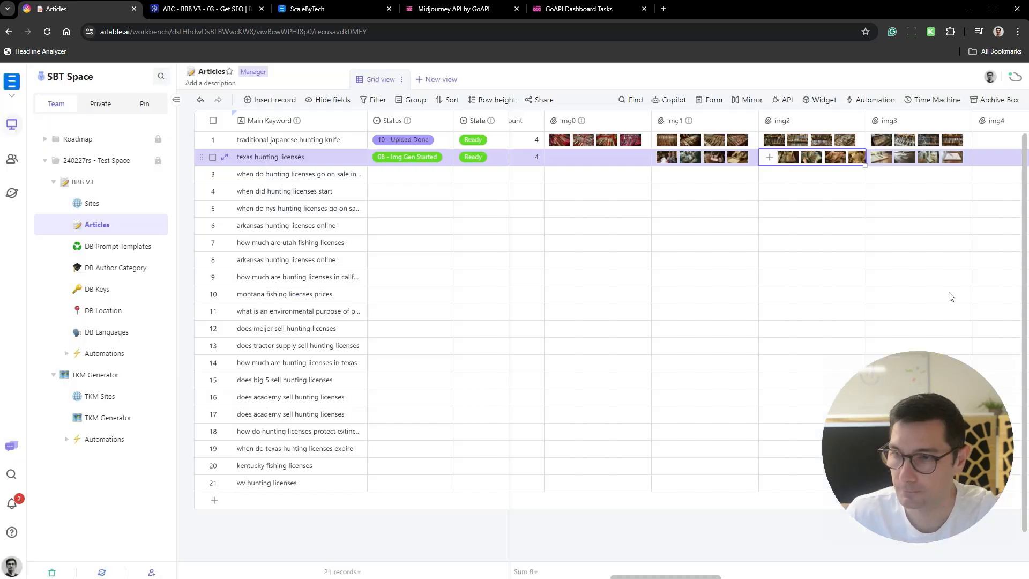
scroll(600, 170, "left", 10)
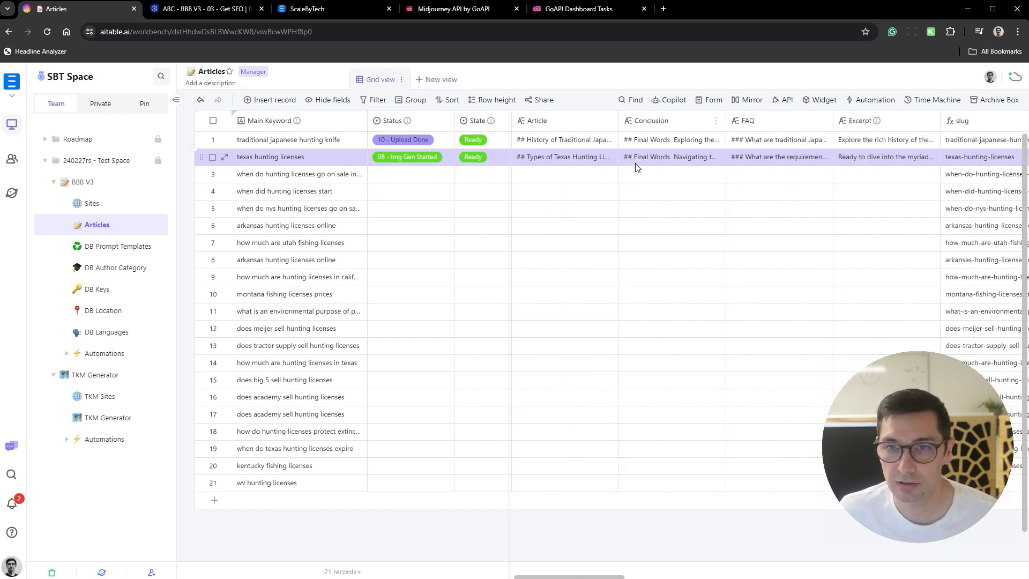
left_click(592, 158)
key("space")
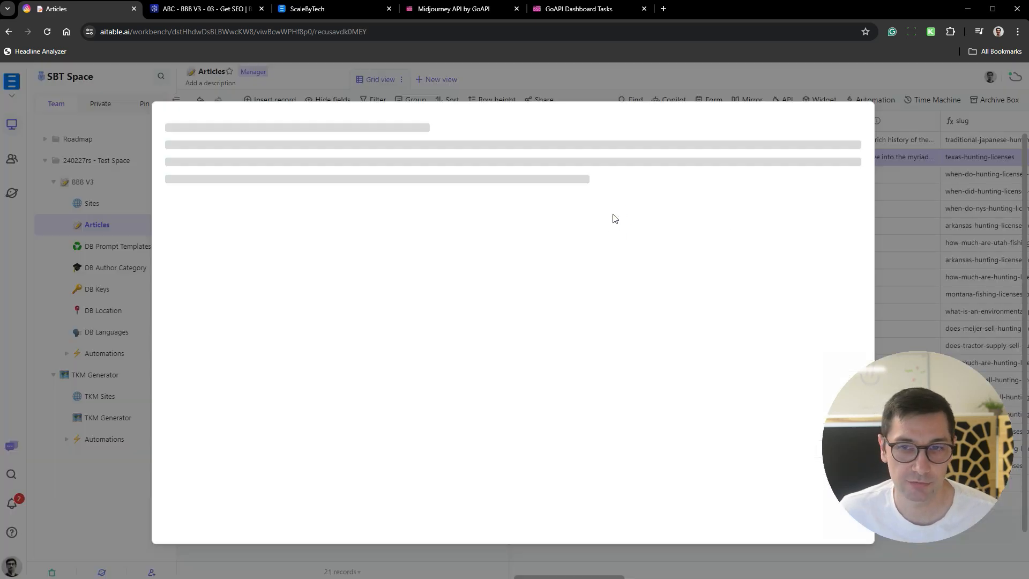
scroll(381, 276, "down", 6)
scroll(381, 276, "down", 10)
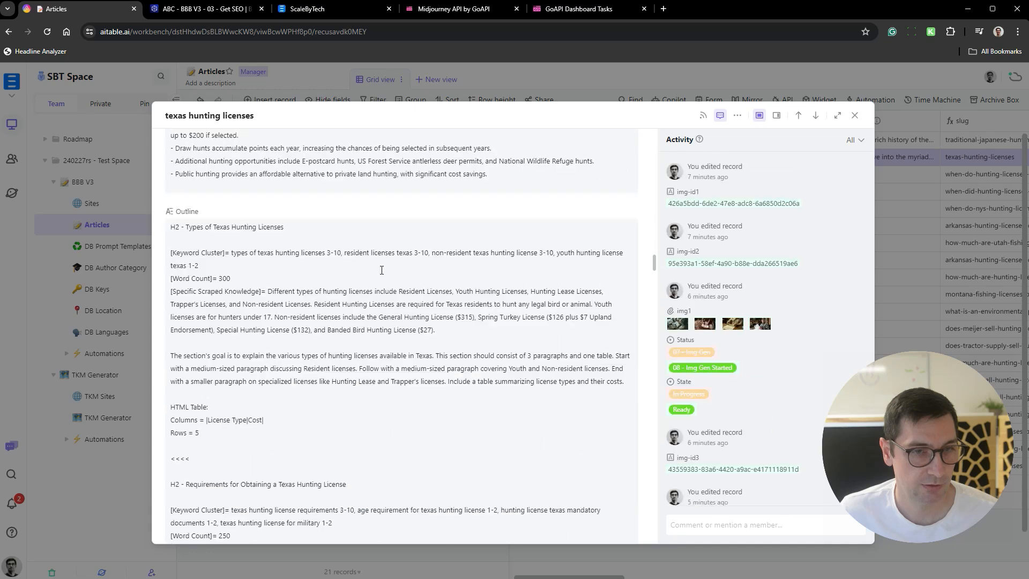
- Insert a blank line above the Necessary Documents and Military Criteria heading in the texas hunting licenses Article field
scroll(408, 210, "down", 5)
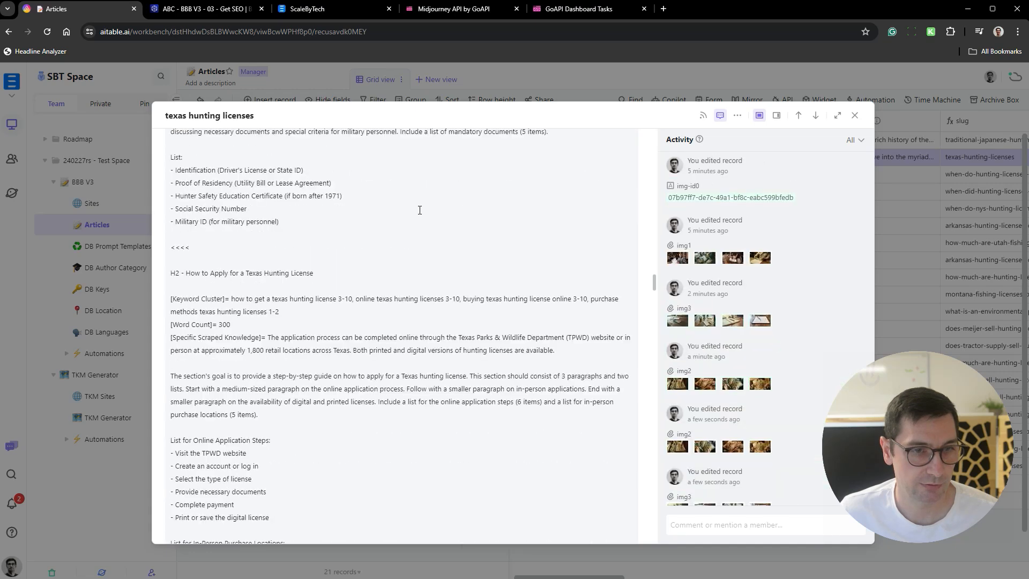
scroll(420, 209, "down", 8)
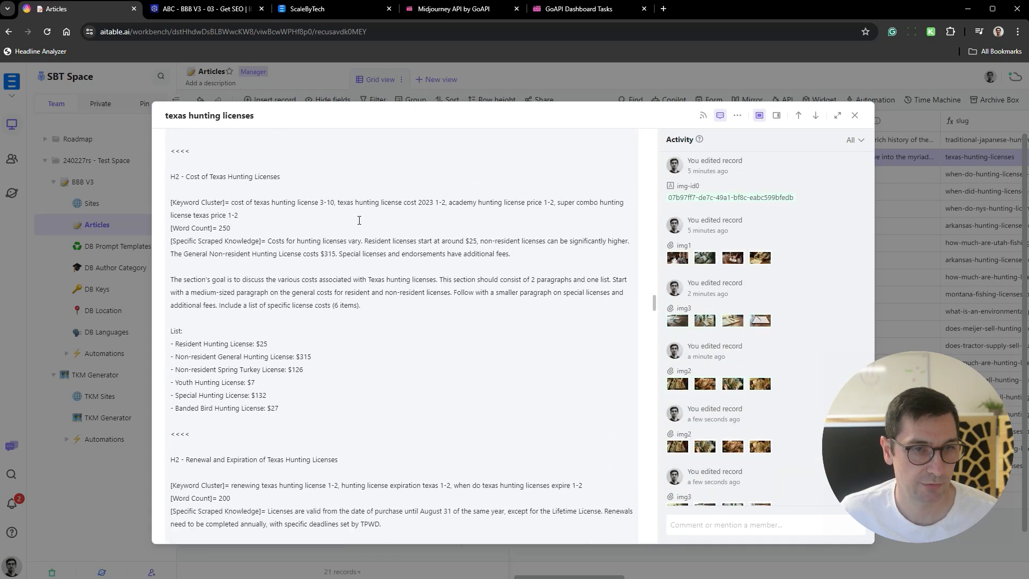
scroll(355, 217, "down", 20)
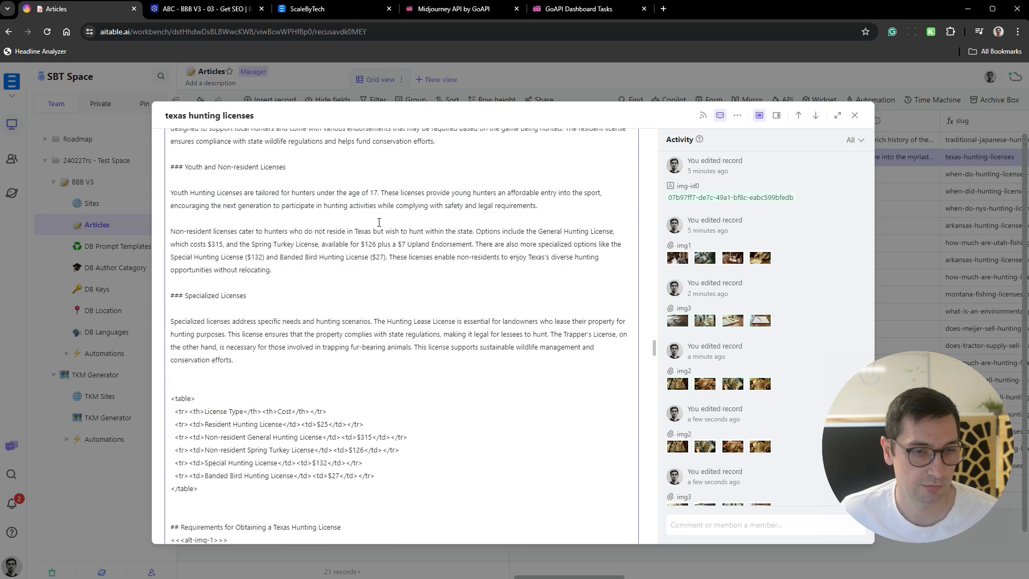
scroll(392, 217, "down", 3)
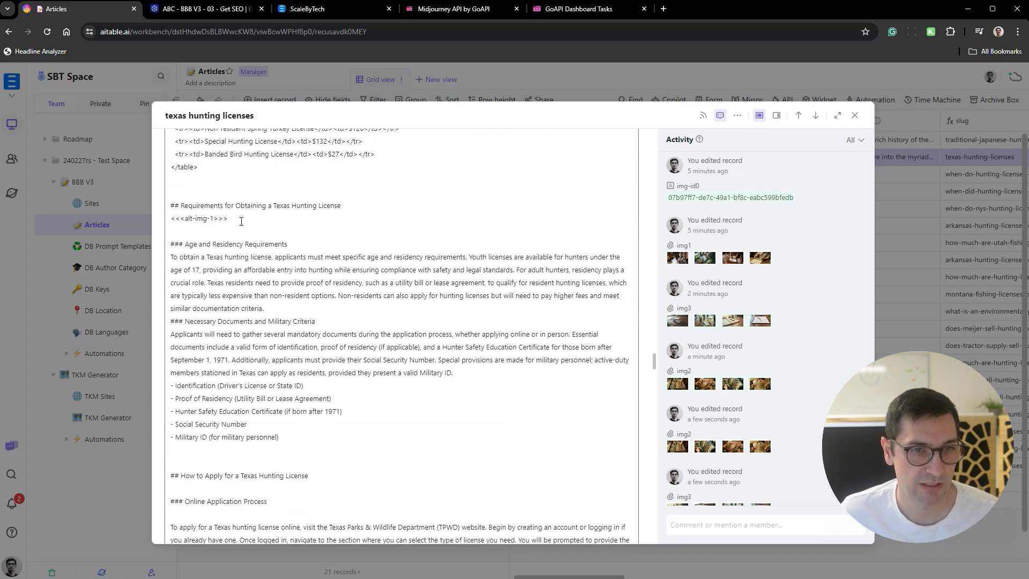
left_click_drag(241, 221, 170, 221)
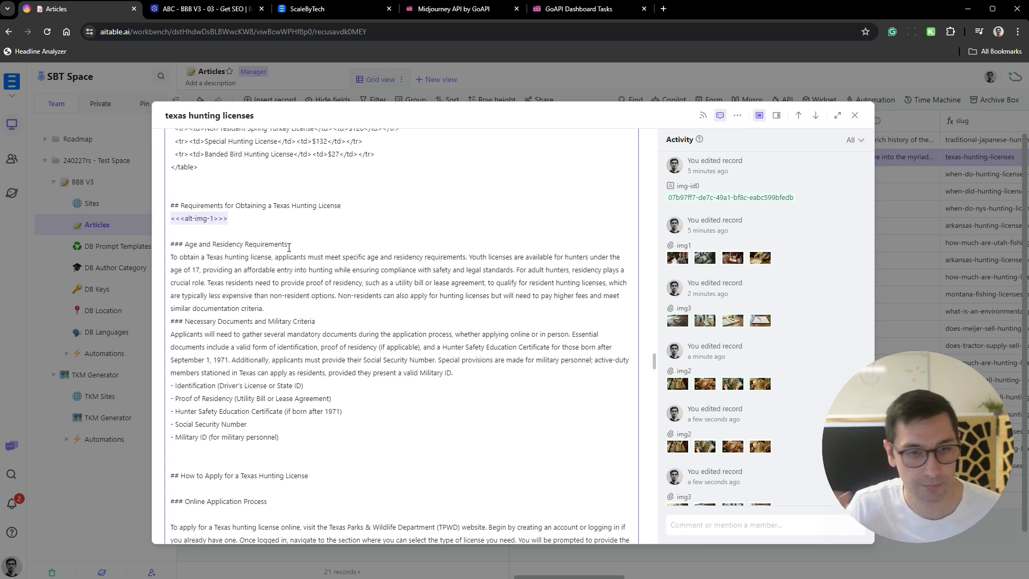
left_click(292, 309)
key("Return")
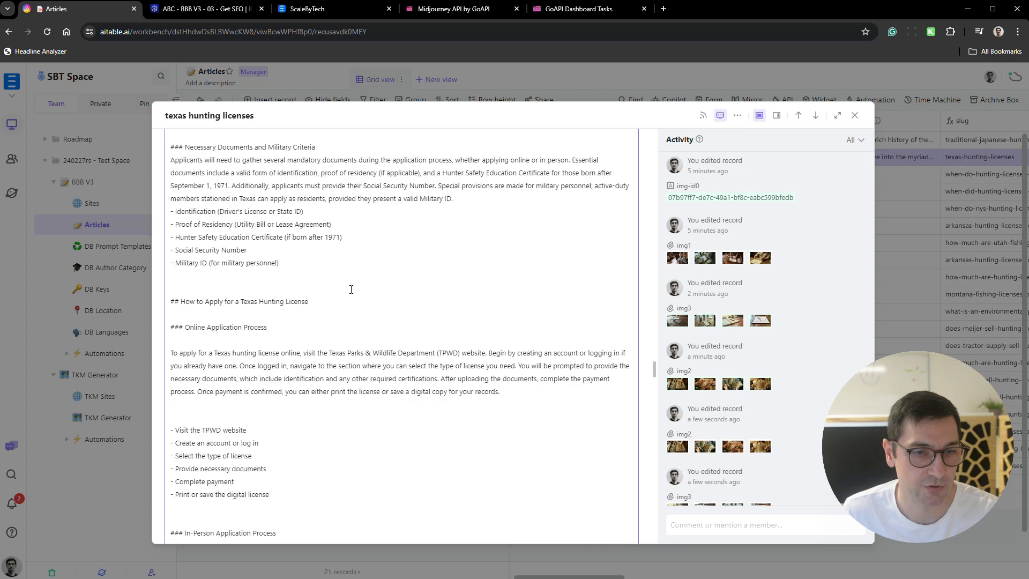
- Insert a blank line between the paragraphs and the list of dates in the Important Dates and Deadlines section of the article
scroll(356, 262, "up", 1)
scroll(358, 248, "down", 5)
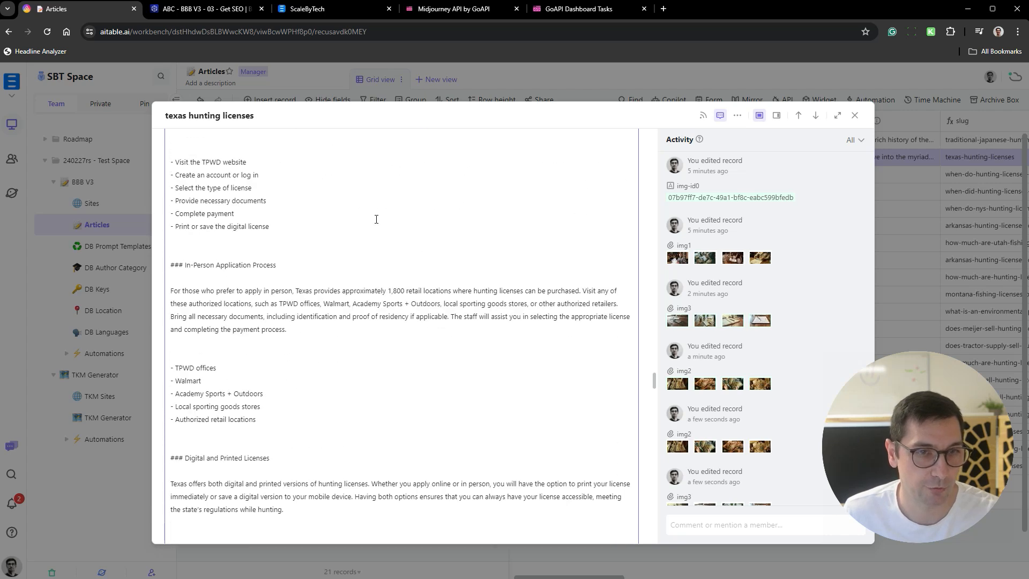
scroll(364, 228, "down", 4)
scroll(349, 249, "down", 2)
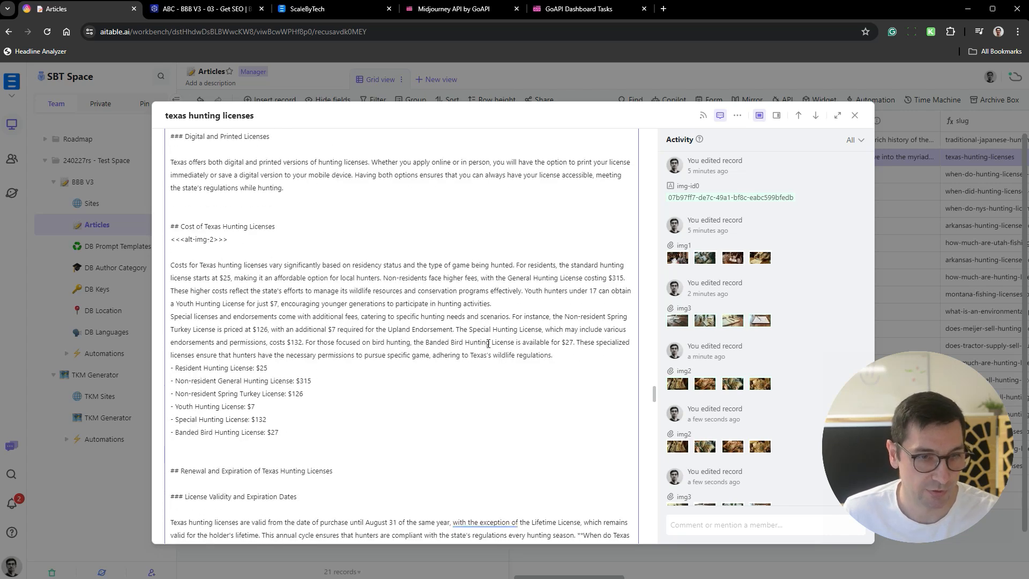
scroll(404, 370, "down", 5)
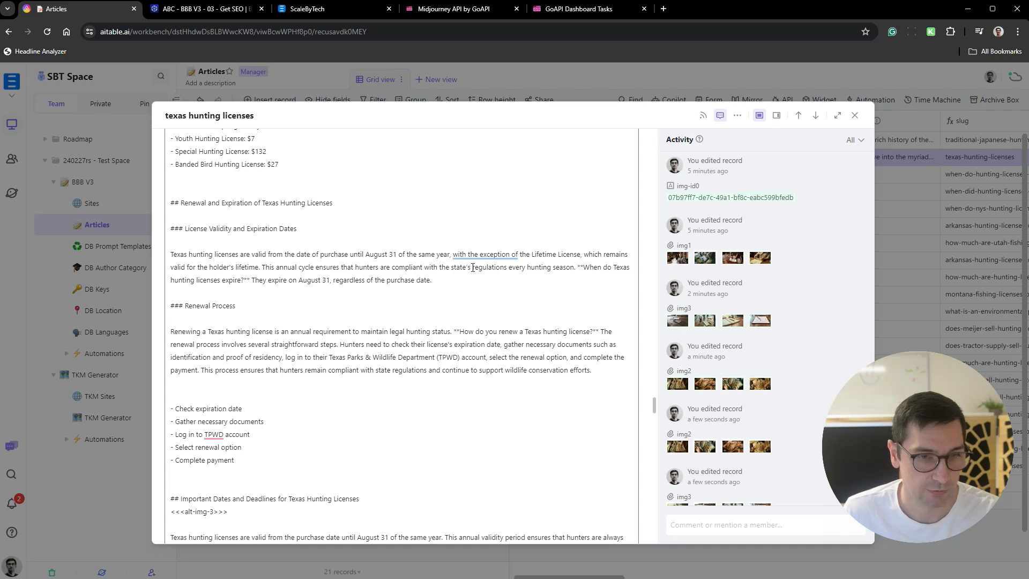
scroll(378, 210, "down", 5)
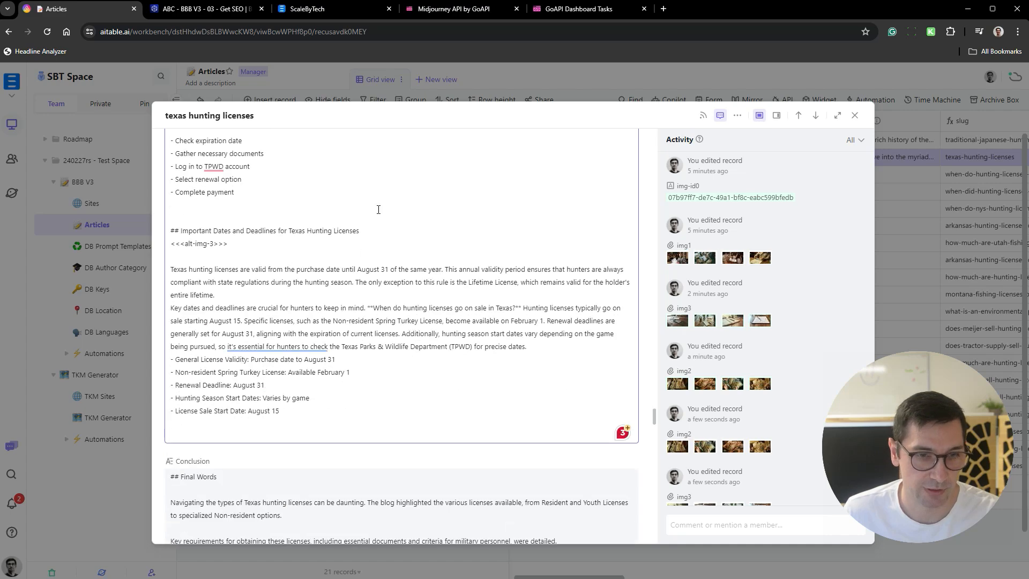
left_click(534, 348)
key("Return")
scroll(456, 321, "up", 5)
scroll(451, 316, "down", 5)
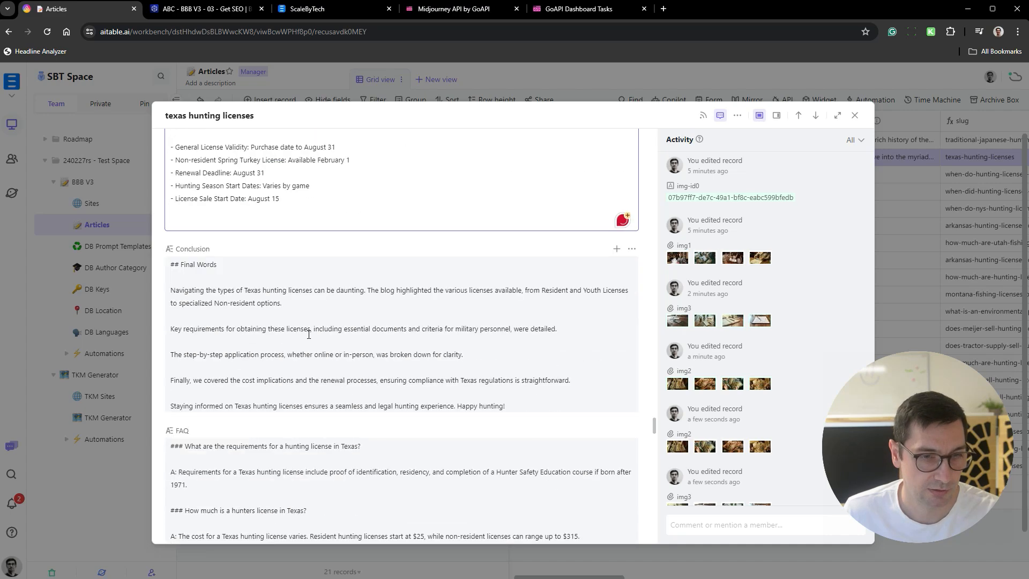
- Insert blank lines between the two paragraphs and before the price list in the Cost of Texas Hunting Licenses section
scroll(416, 325, "up", 7)
scroll(416, 325, "up", 10)
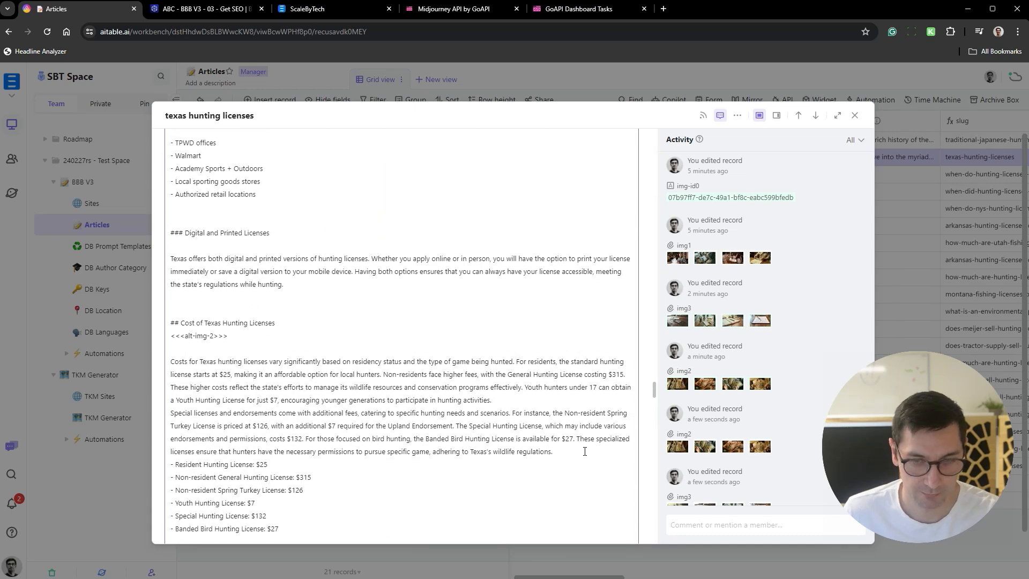
left_click(585, 451)
key("Return")
scroll(585, 451, "up", 4)
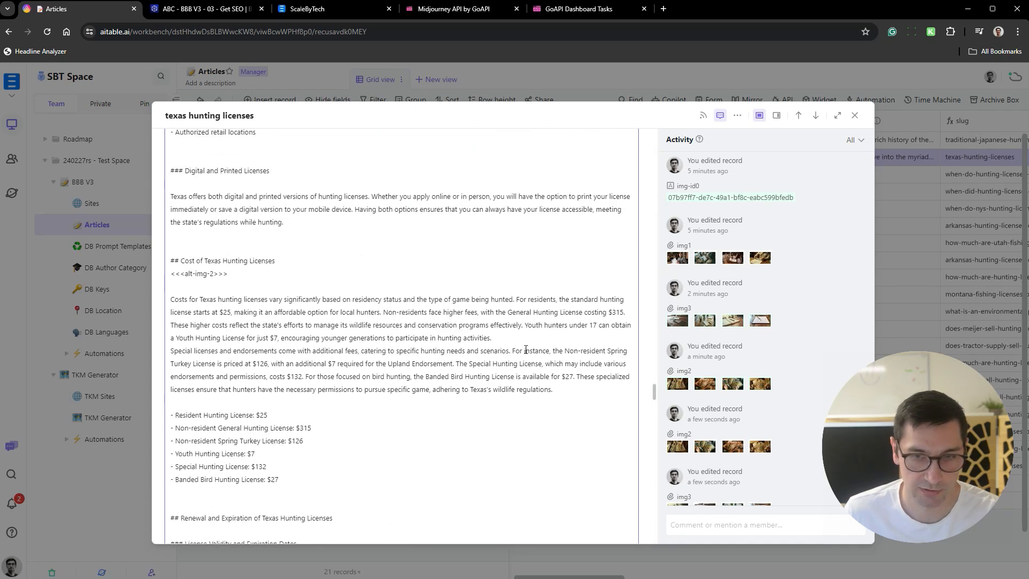
left_click(522, 340)
key("Return")
scroll(425, 383, "up", 7)
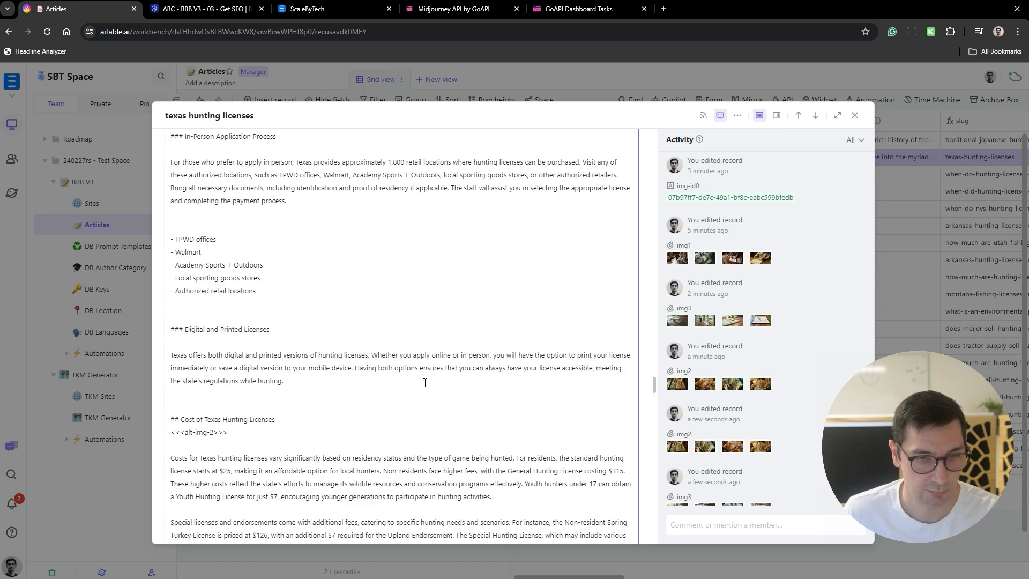
- Insert a blank line before the list of required documents in the Necessary Documents and Military Criteria section
scroll(425, 383, "up", 8)
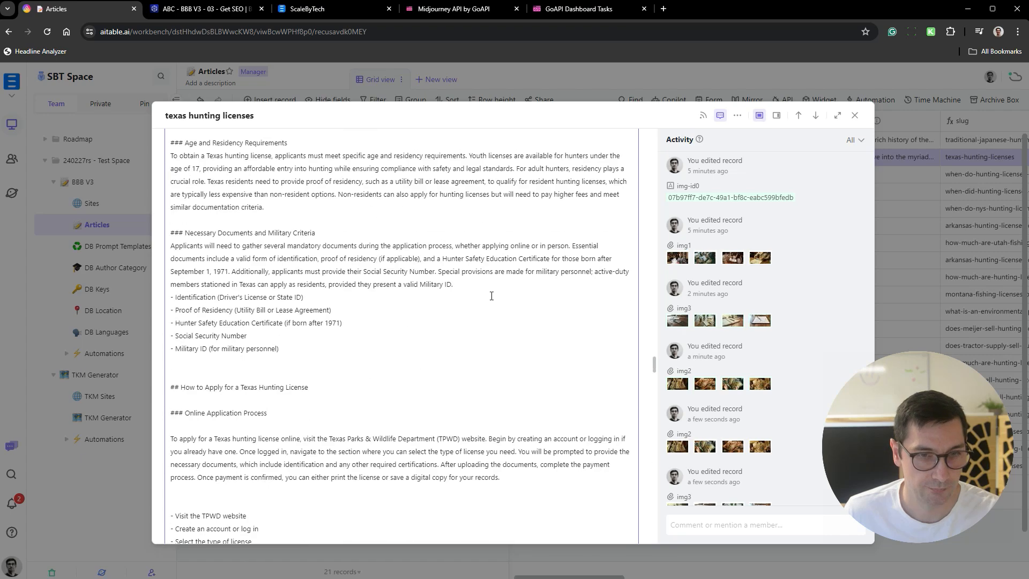
scroll(492, 286, "up", 10)
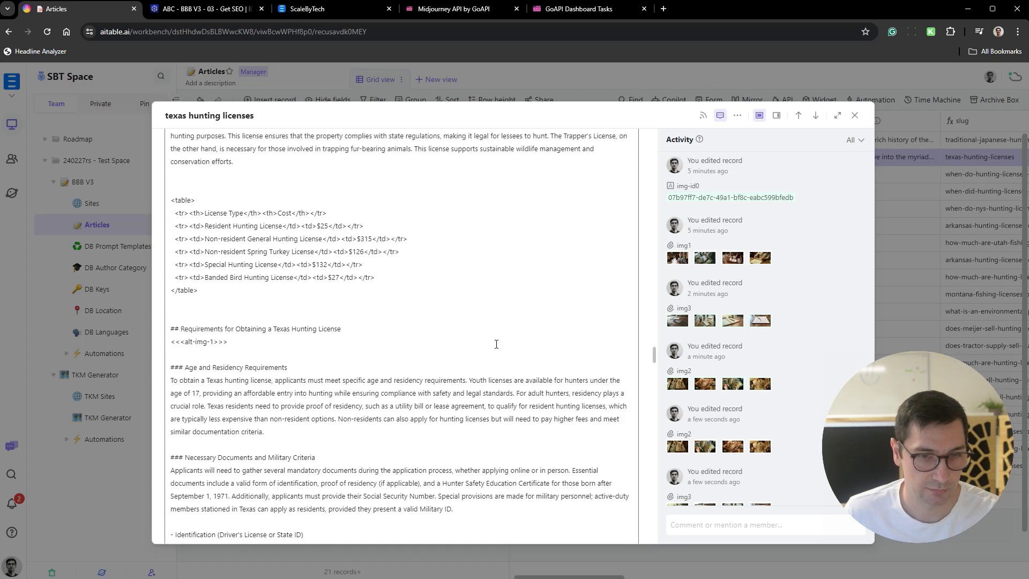
scroll(495, 335, "up", 5)
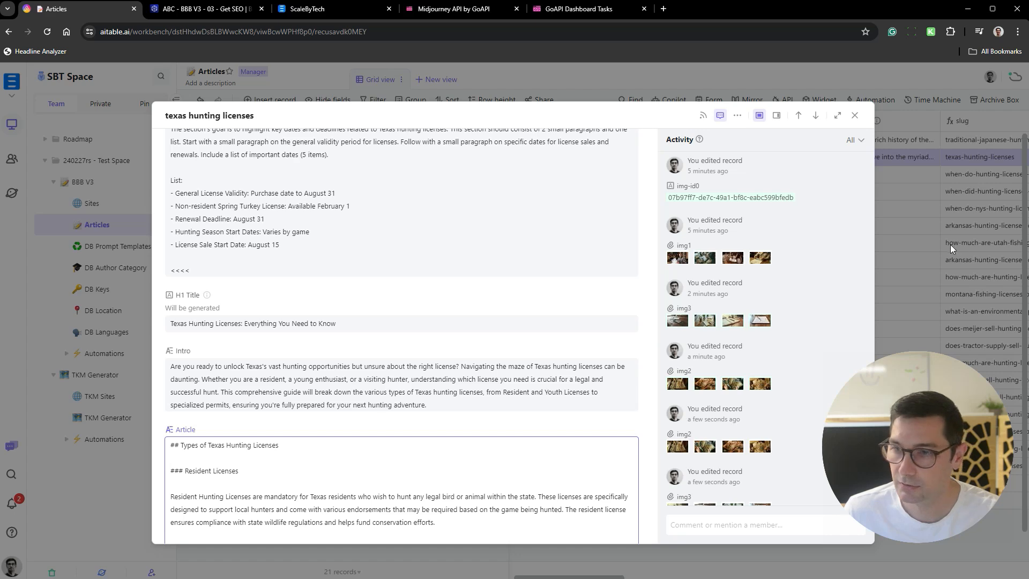
- Review the article's specific facts: the birth year for the Hunter Safety Education Certificate and the Non-resident, Special and Banded Bird license fees
scroll(344, 294, "down", 10)
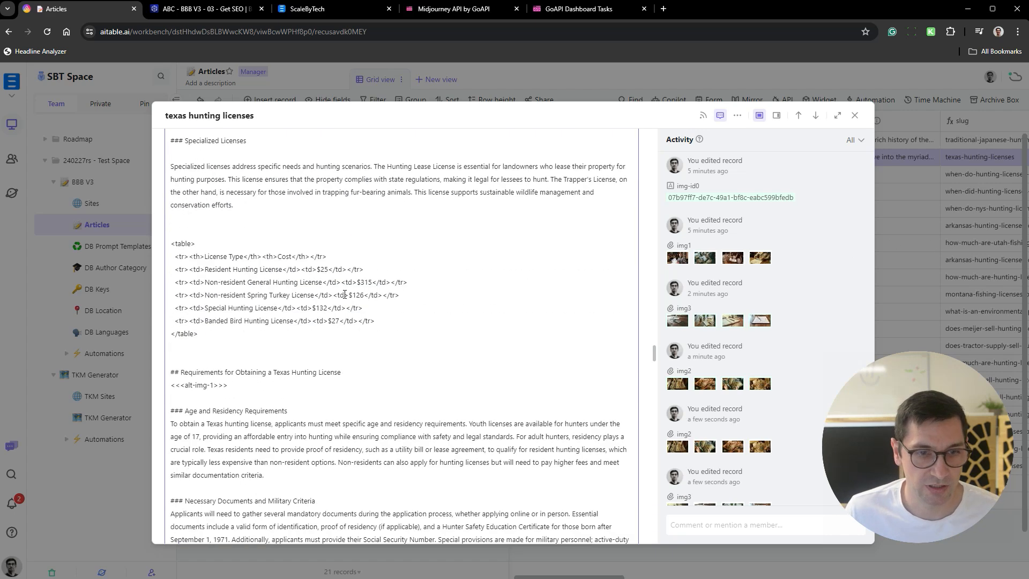
scroll(387, 381, "down", 5)
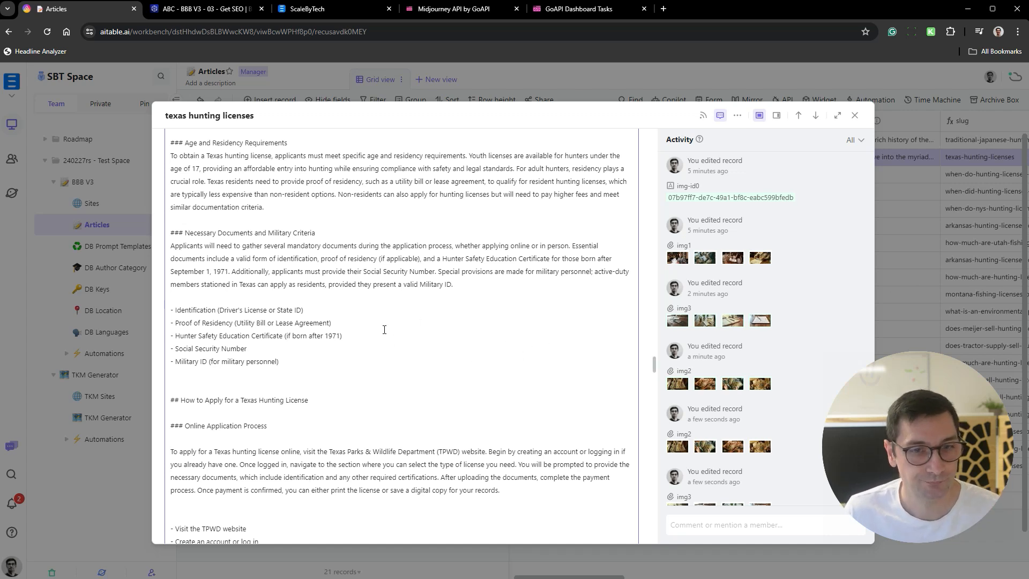
left_click_drag(348, 336, 170, 335)
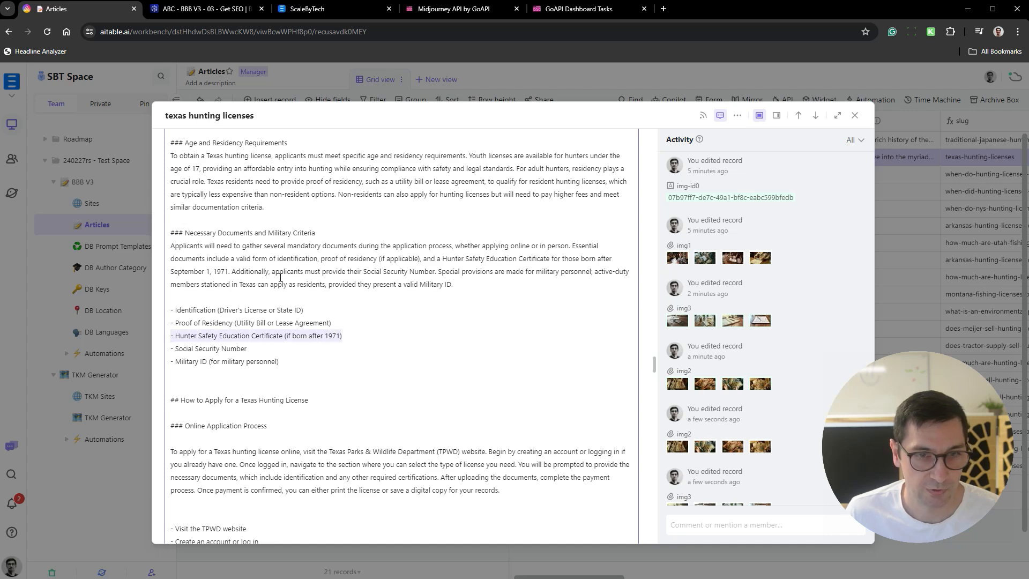
double_click(210, 272)
scroll(443, 294, "up", 4)
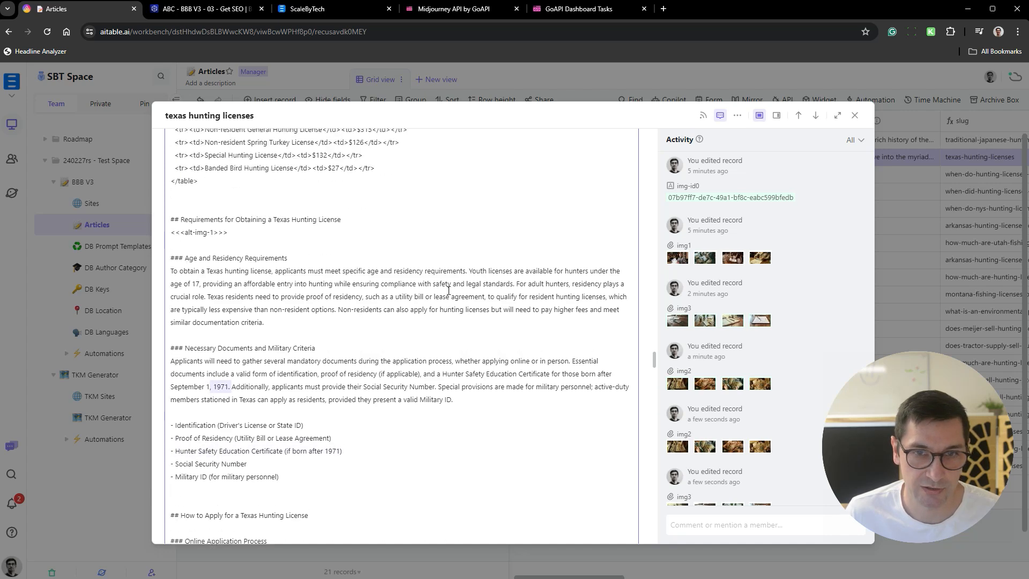
scroll(442, 295, "up", 4)
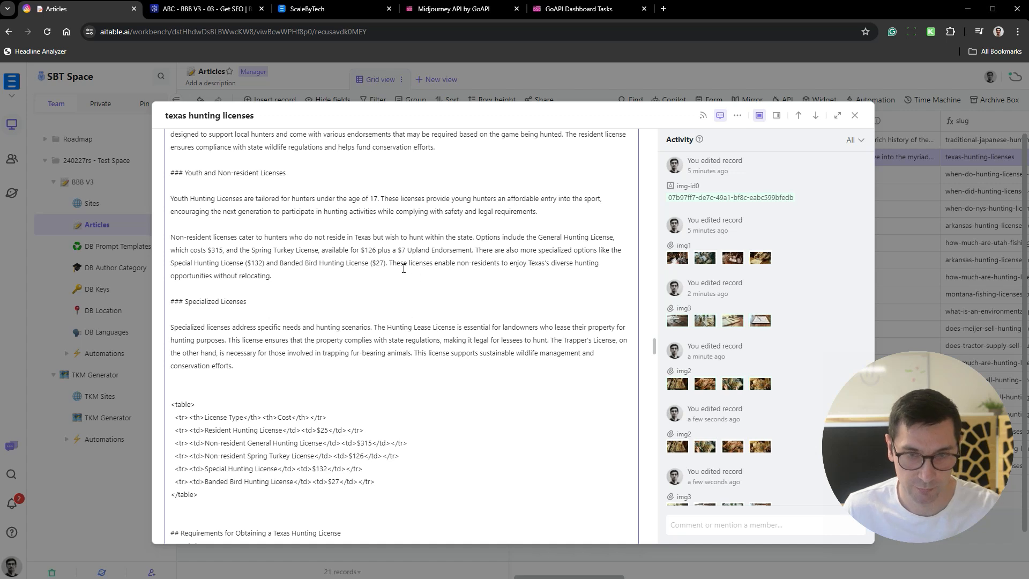
left_click_drag(396, 266, 329, 249)
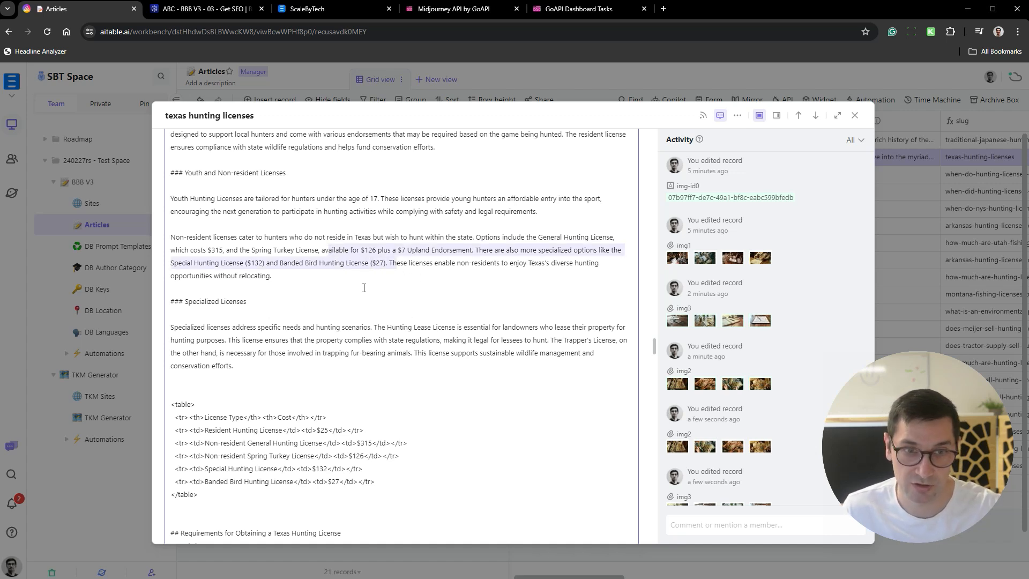
double_click(256, 262)
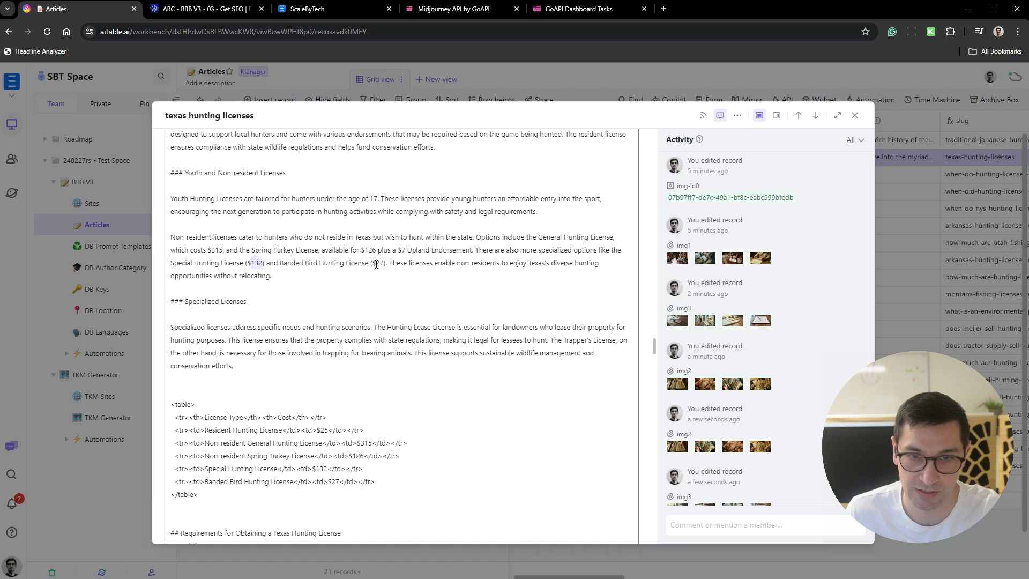
double_click(378, 263)
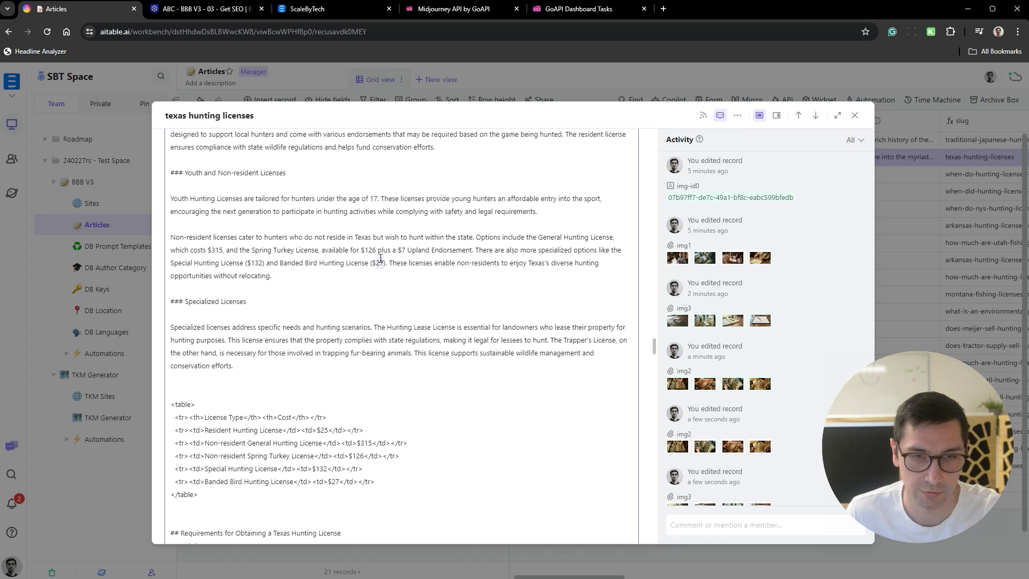
left_click_drag(280, 263, 388, 263)
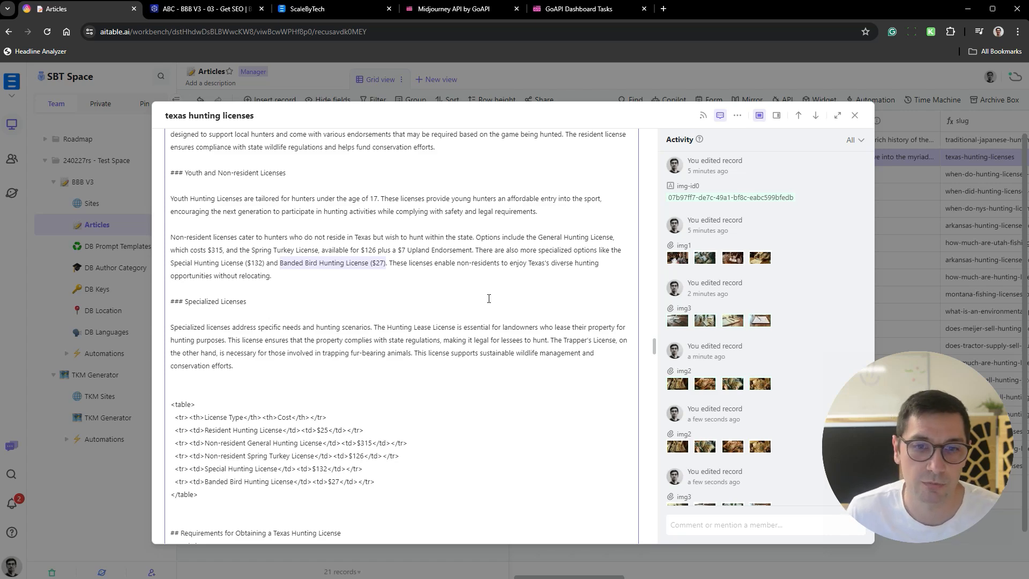
- Close the texas hunting licenses record and check its img0 to img3 columns in the Articles grid
left_click(969, 252)
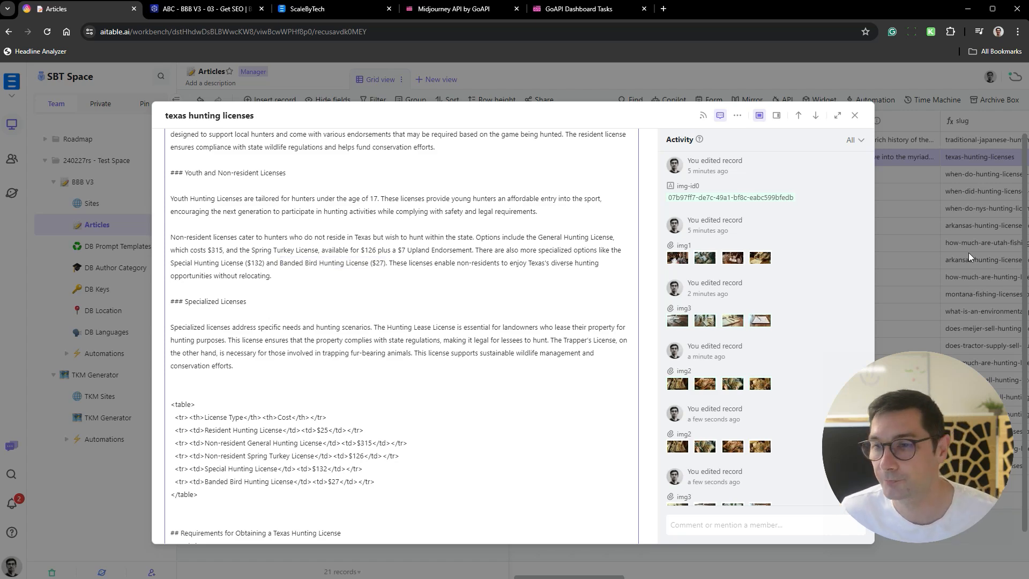
scroll(721, 212, "right", 10)
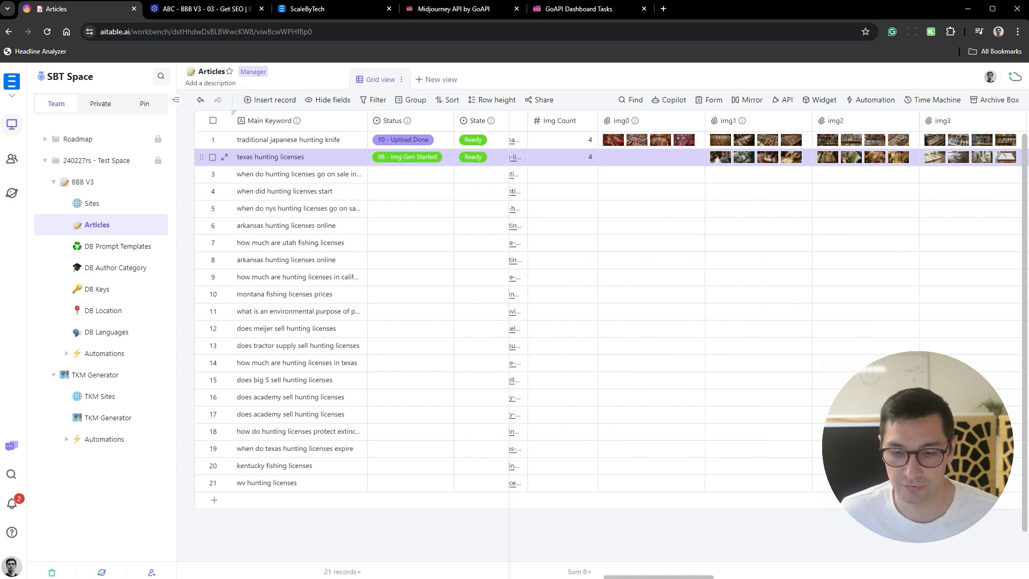
left_click(751, 208)
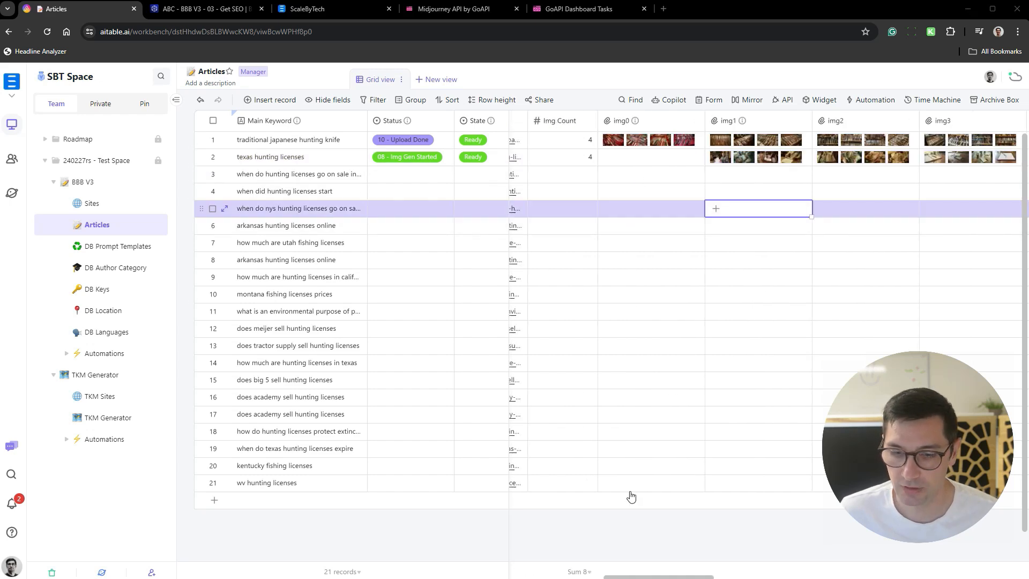
- Switch to the GoAPI Dashboard Tasks page and check the most recent Midjourney Imagine tasks in the task history
left_click(561, 10)
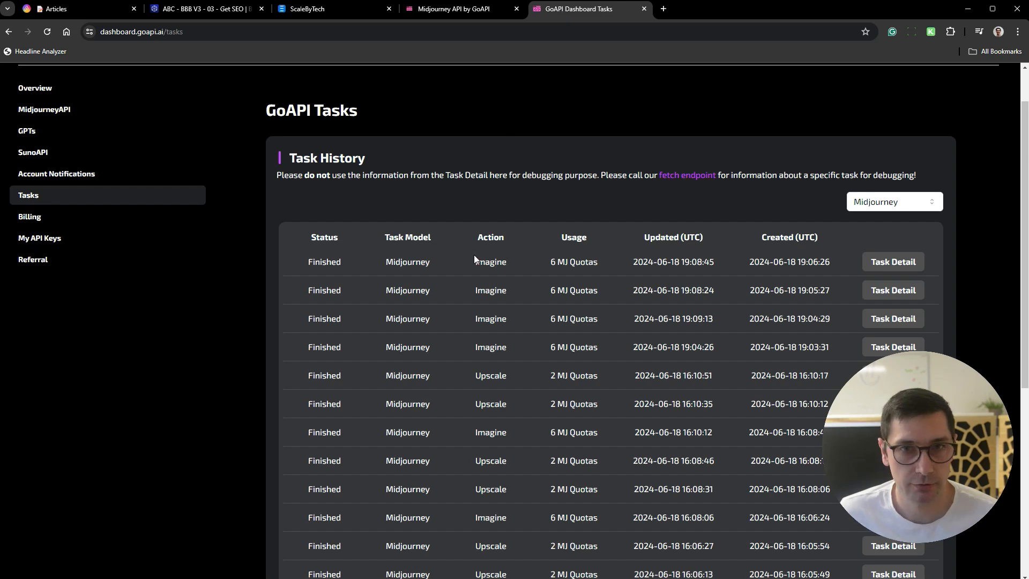
left_click_drag(307, 263, 629, 351)
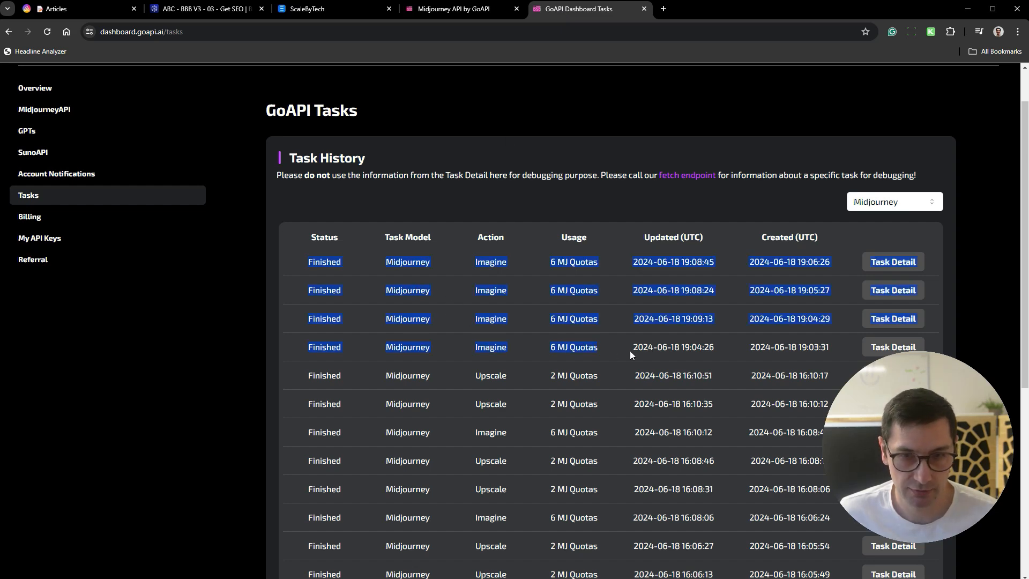
left_click(818, 350)
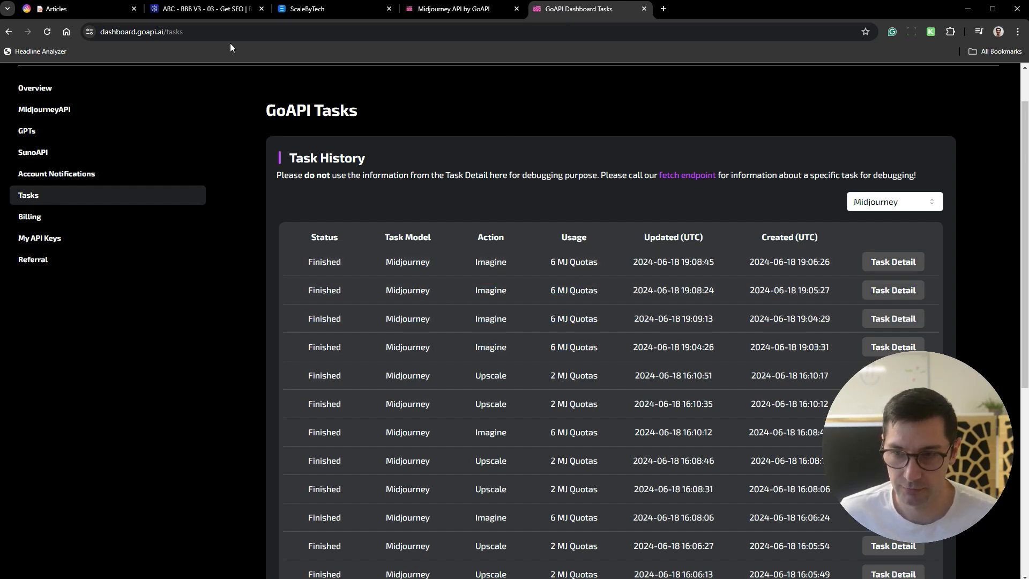
- Return to the Articles grid and set the texas hunting licenses record's status to 07 - Img Re-Fetch
left_click(64, 10)
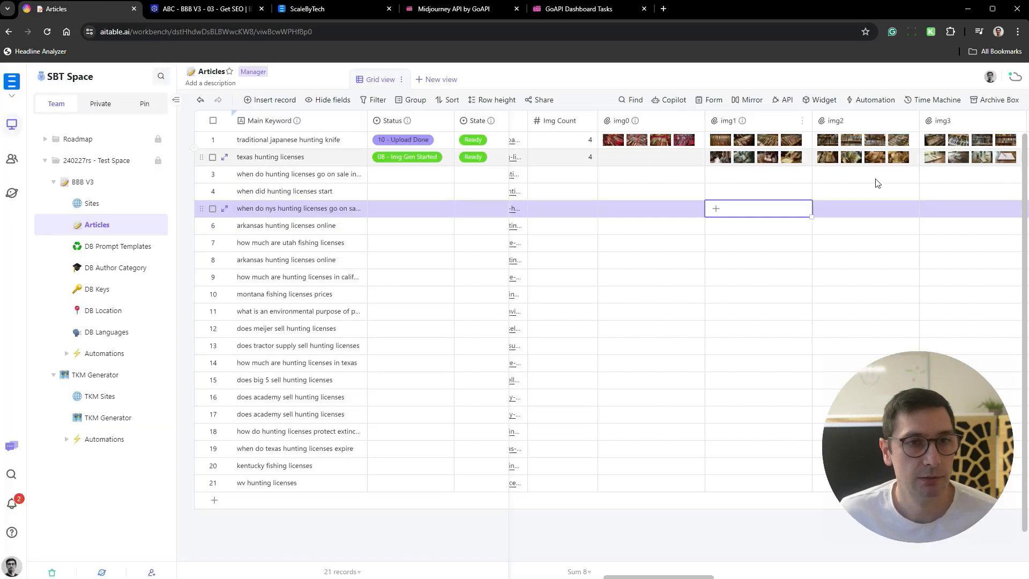
left_click(649, 164)
left_click(448, 155)
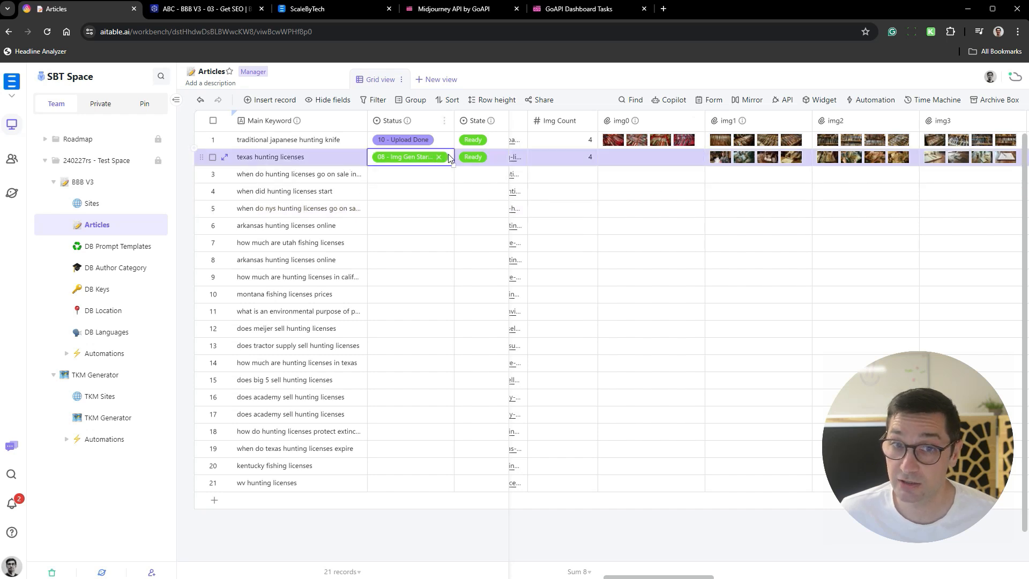
left_click(451, 152)
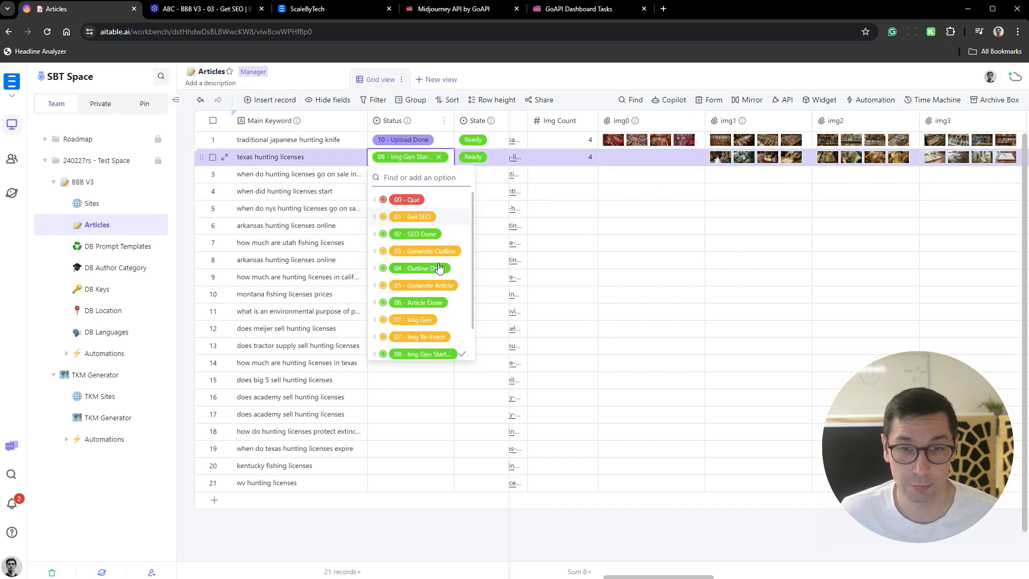
left_click(453, 341)
left_click(664, 226)
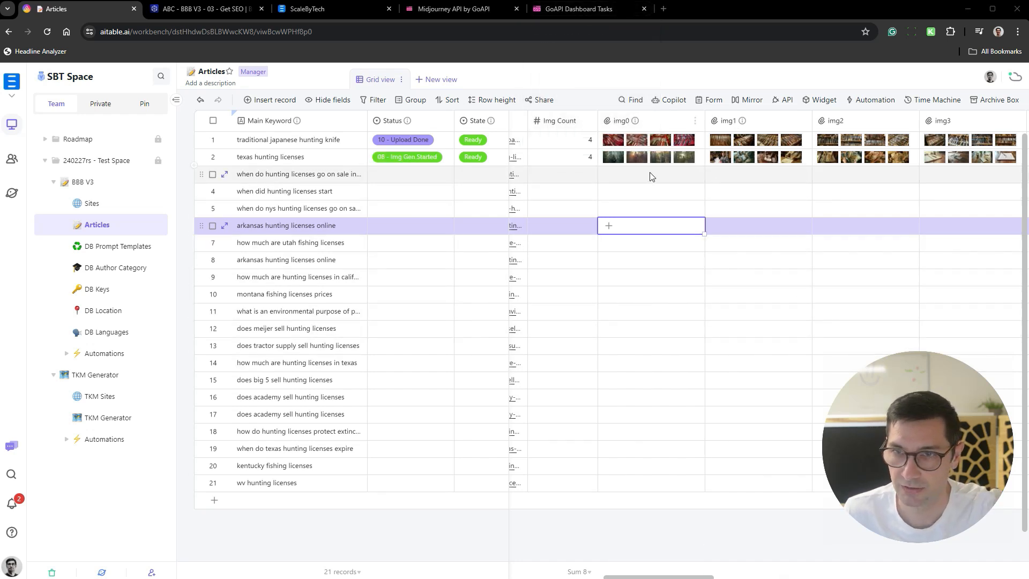
- Review the four img0 images of the texas hunting licenses record, move the second image to first place and close the record
left_click(642, 159)
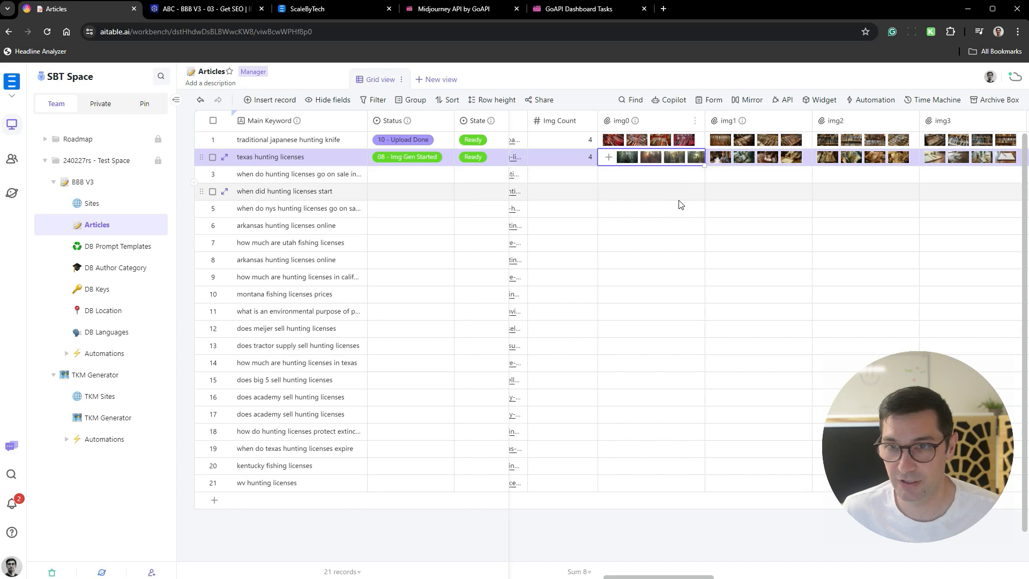
key("space")
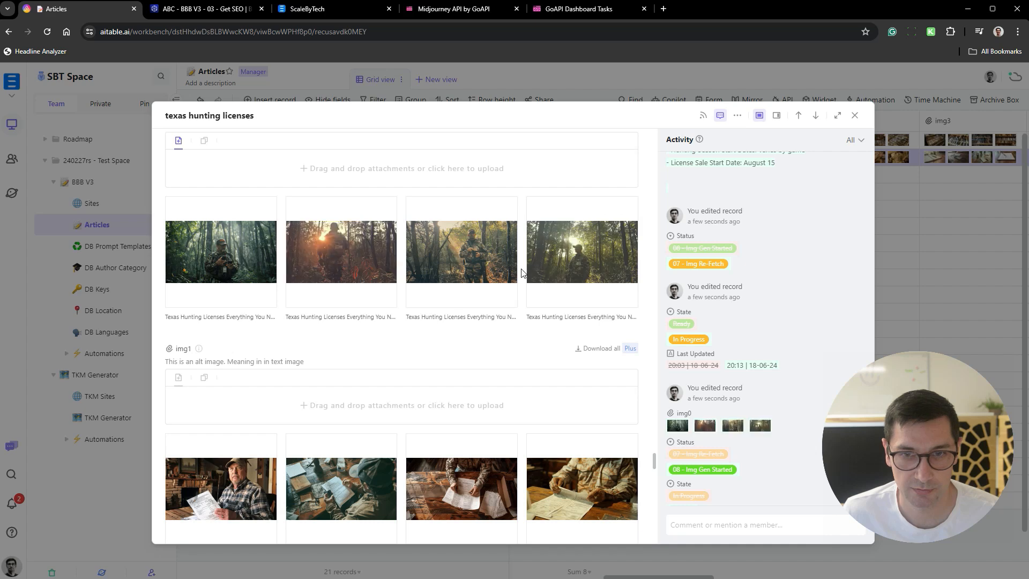
left_click(274, 258)
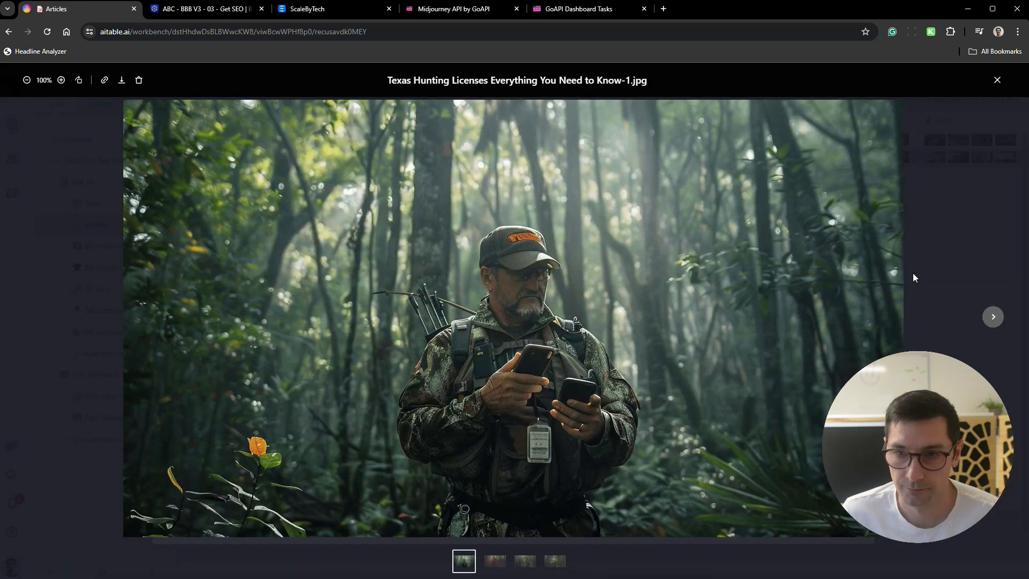
left_click(993, 317)
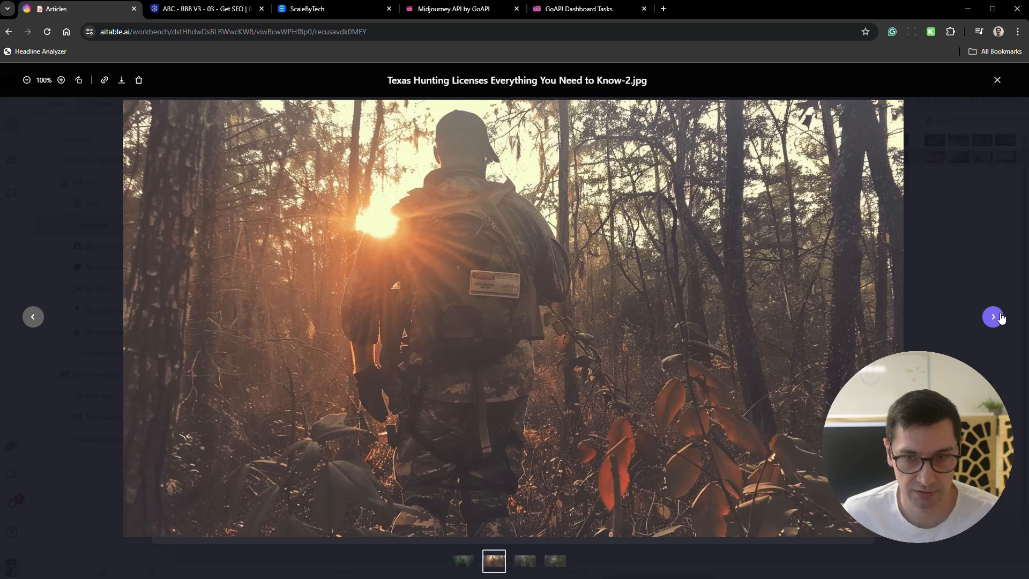
left_click(993, 316)
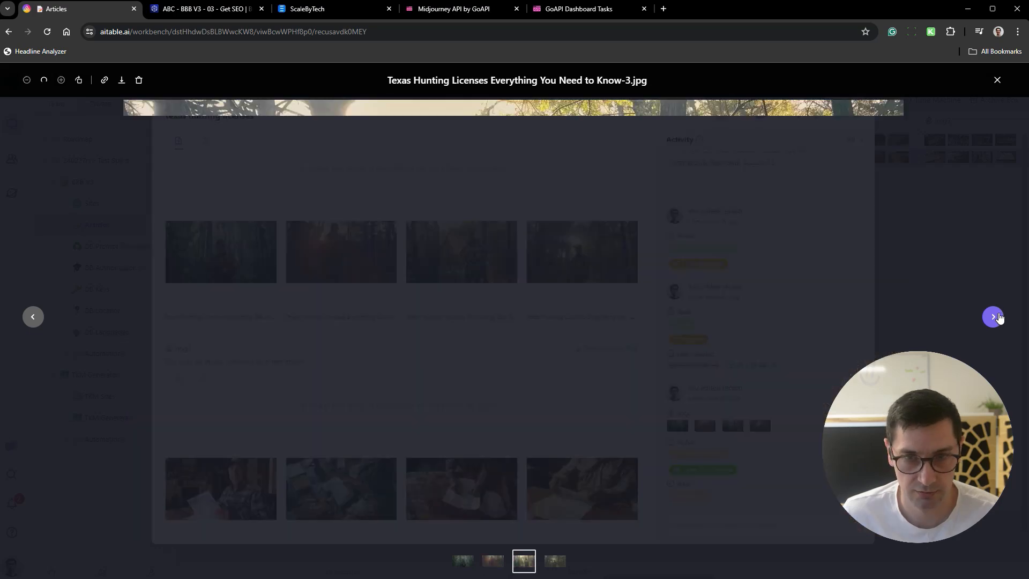
left_click(993, 317)
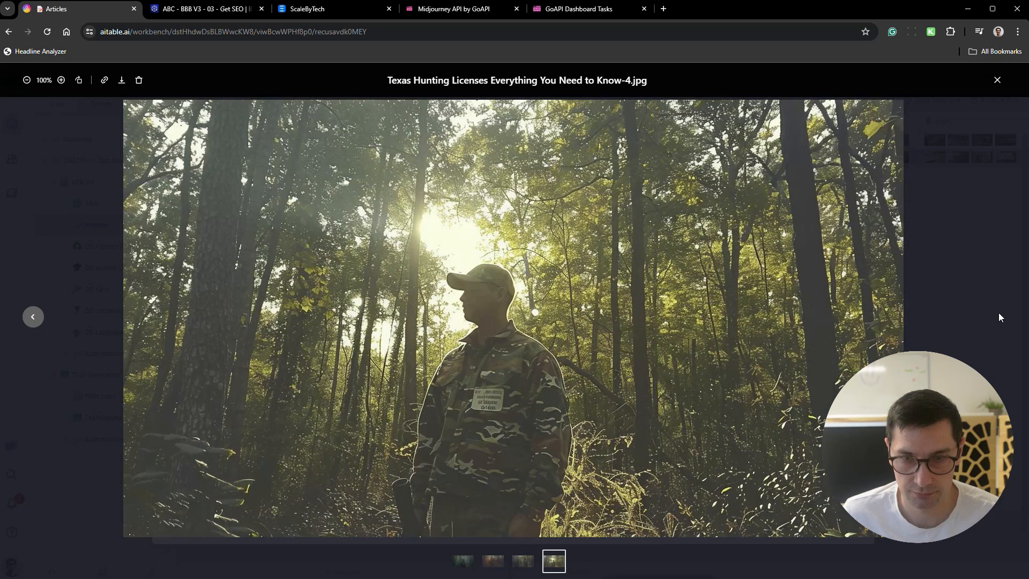
left_click(93, 228)
left_click_drag(356, 248, 284, 250)
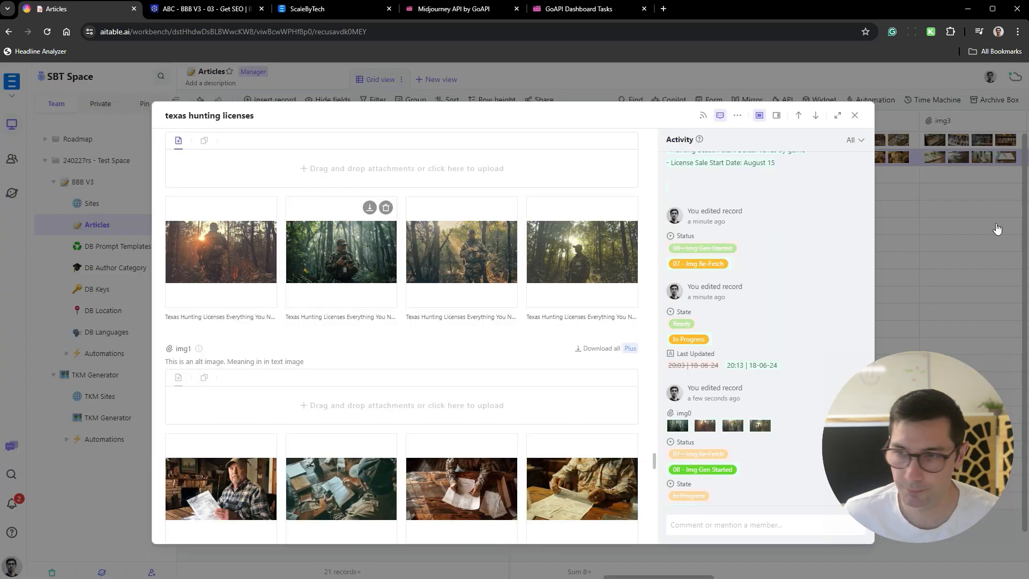
left_click(855, 115)
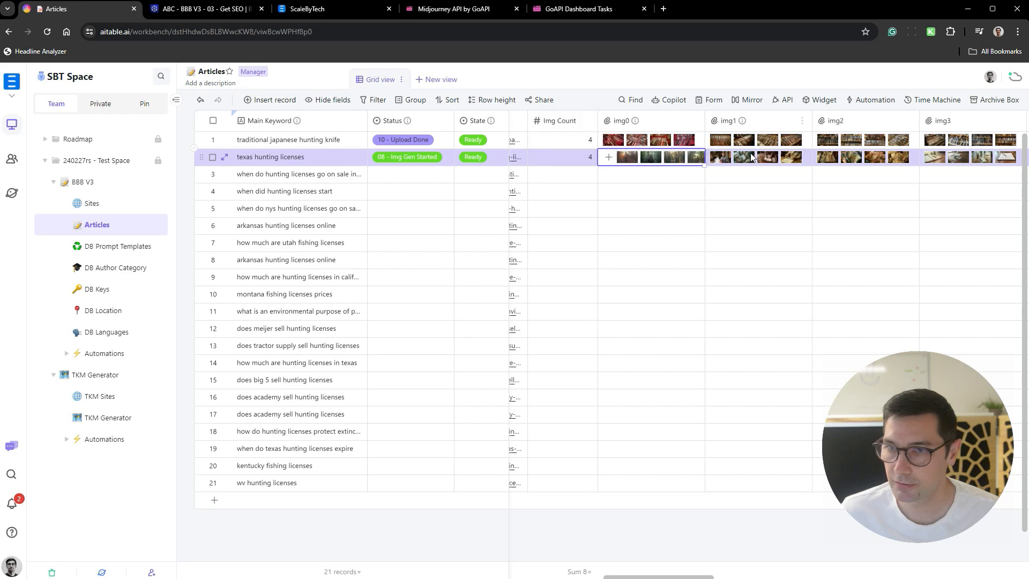
- Set the texas hunting licenses record's status to 09 - Article Upload
scroll(756, 156, "right", 5)
scroll(756, 155, "left", 20)
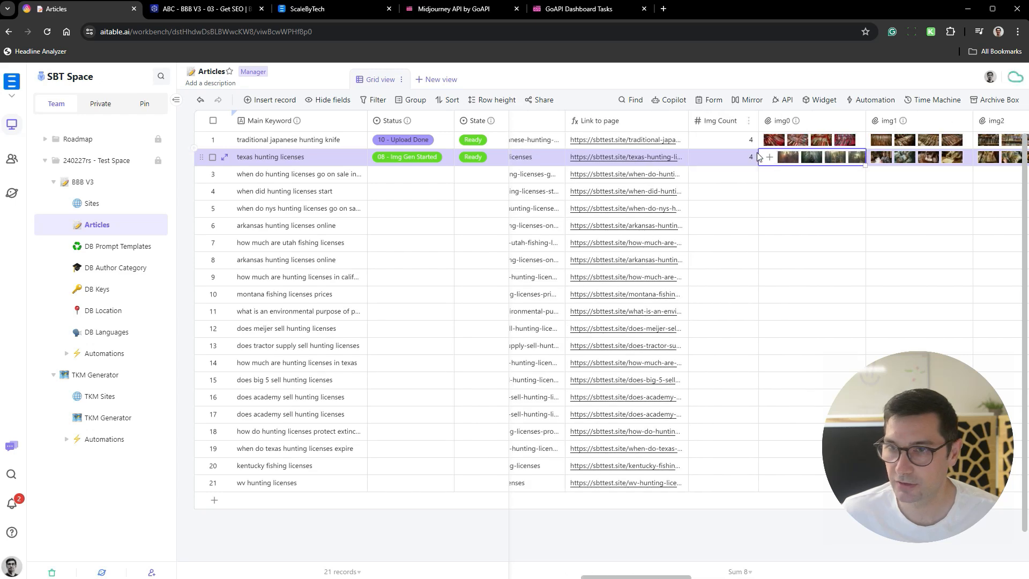
scroll(697, 161, "left", 15)
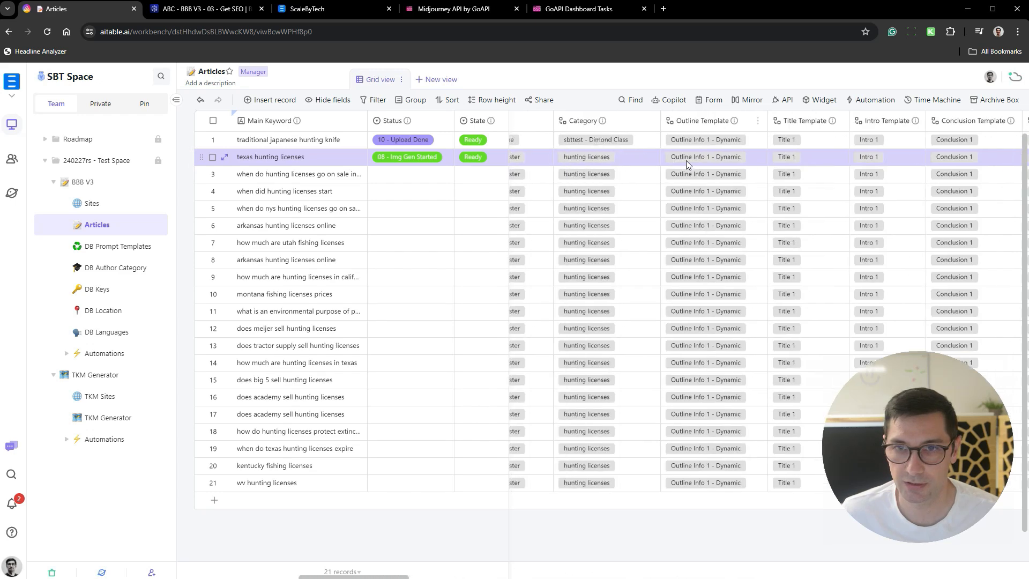
left_click(436, 160)
left_click(435, 161)
scroll(434, 300, "down", 2)
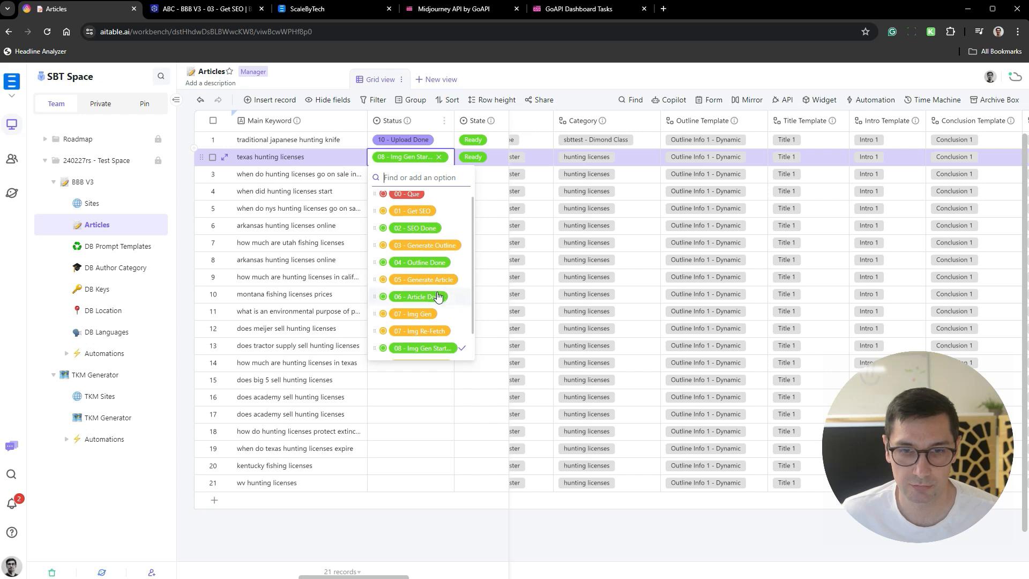
left_click(434, 335)
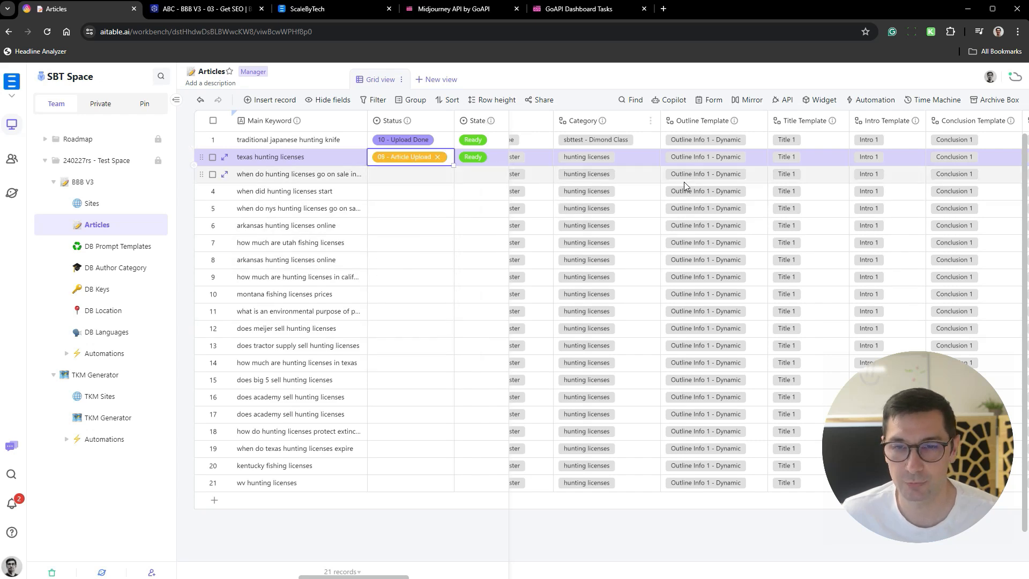
- Close the Midjourney API and GoAPI Dashboard Tasks pages in the browser
scroll(683, 181, "left", 10)
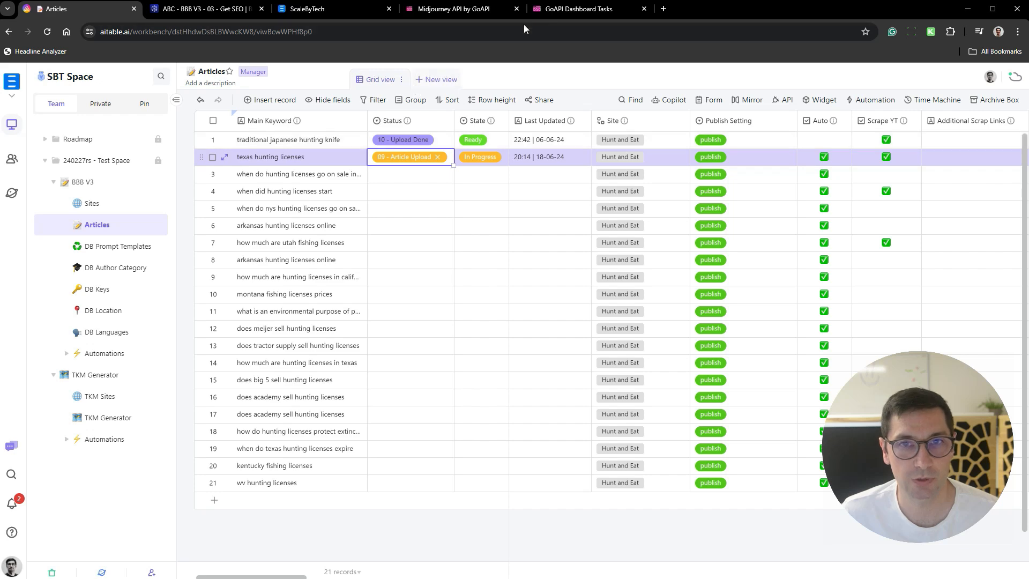
left_click(517, 9)
left_click(517, 8)
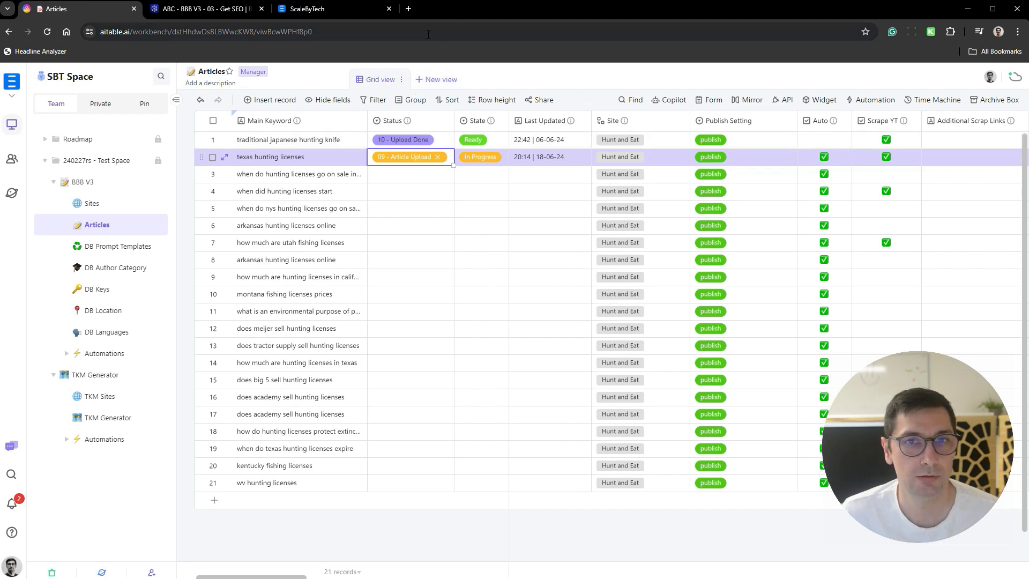
- Open the published article from the texas hunting licenses record's Link to page
scroll(637, 153, "right", 6)
scroll(669, 167, "right", 6)
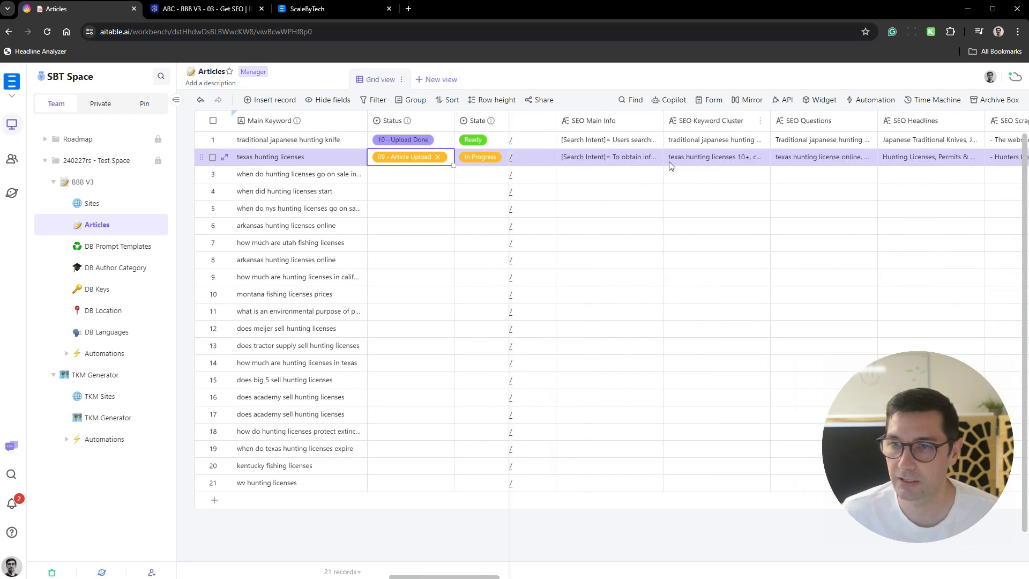
scroll(670, 161, "right", 8)
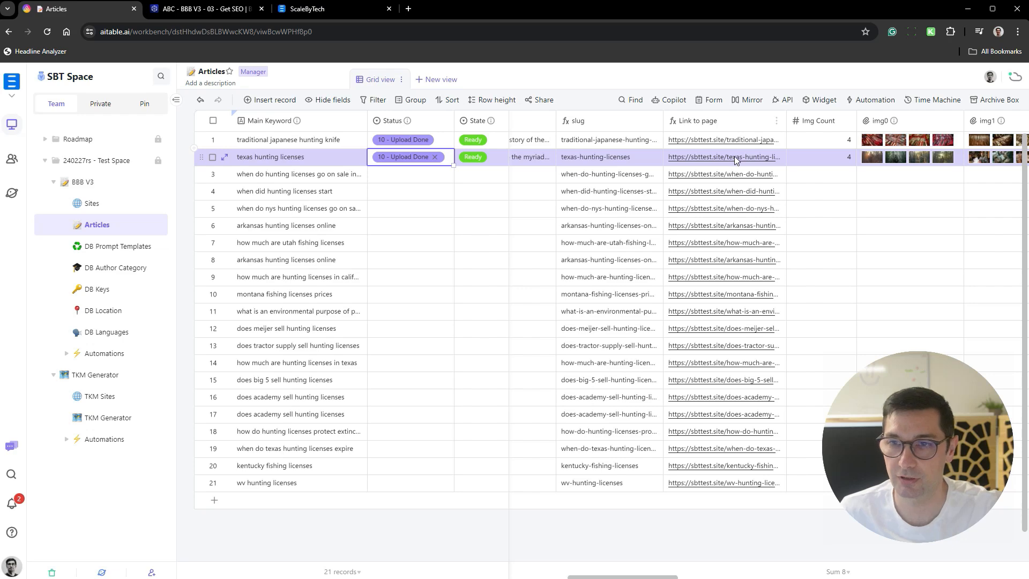
left_click(735, 157)
left_click(748, 161)
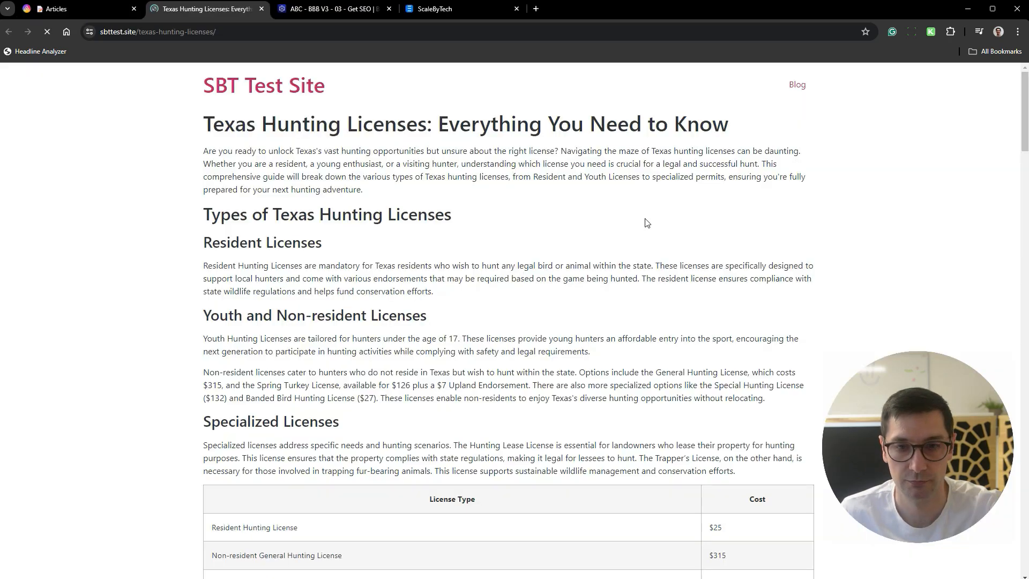
- Examine the published article's introduction, license type sections and the License Type and Cost table
scroll(504, 236, "down", 9)
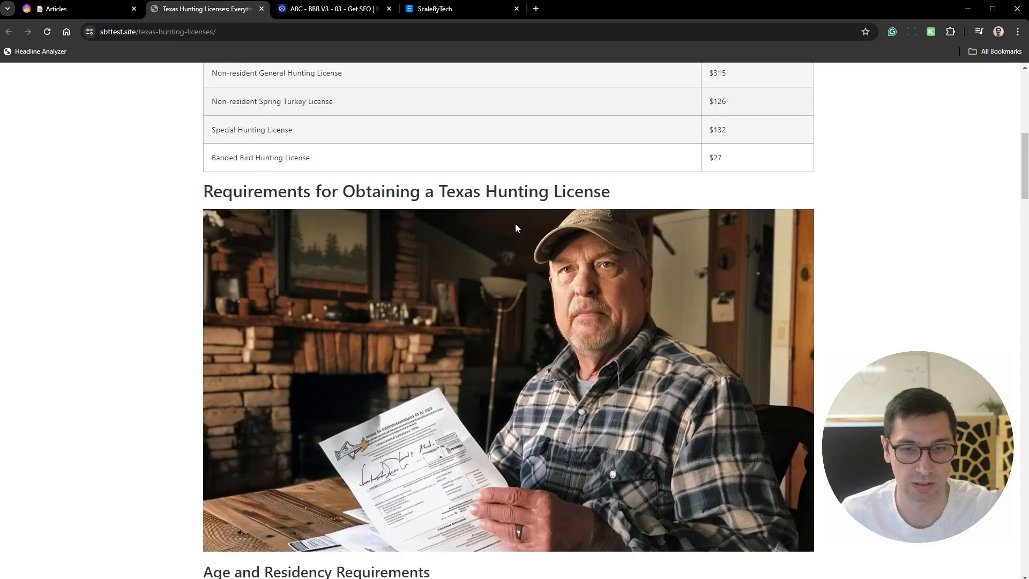
scroll(516, 224, "up", 10)
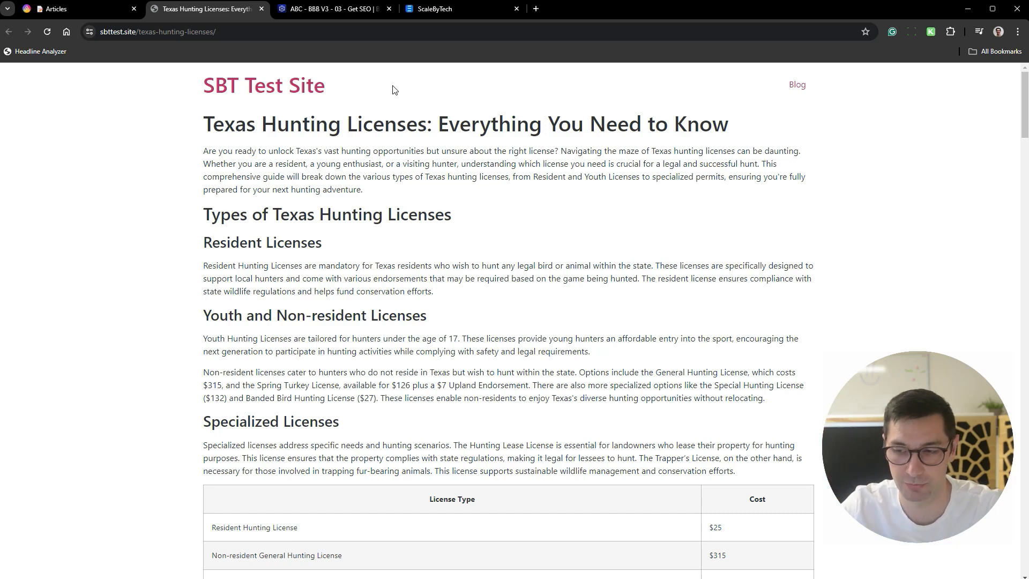
scroll(338, 175, "down", 4)
scroll(300, 238, "up", 4)
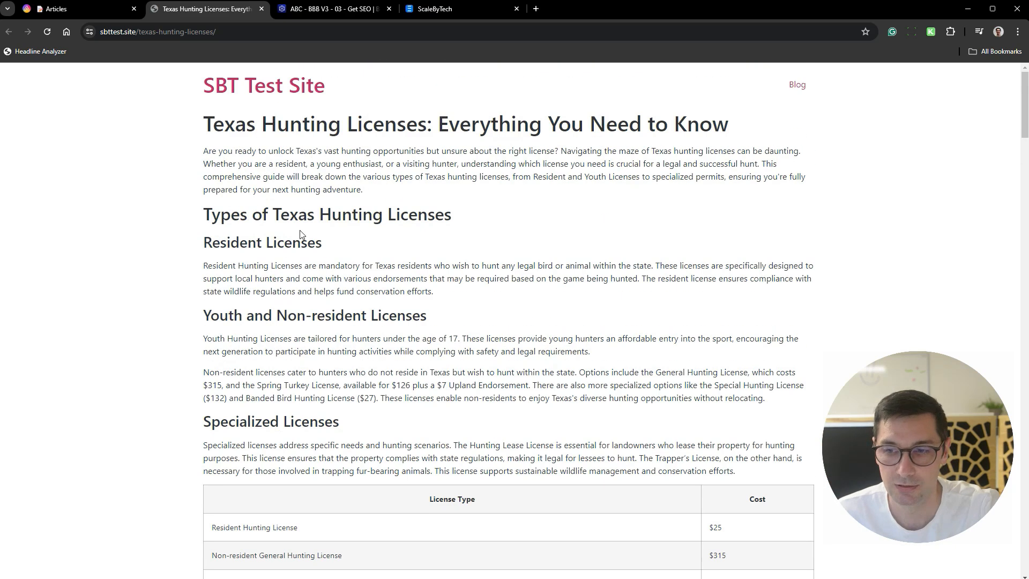
scroll(240, 125, "down", 2)
scroll(485, 156, "down", 2)
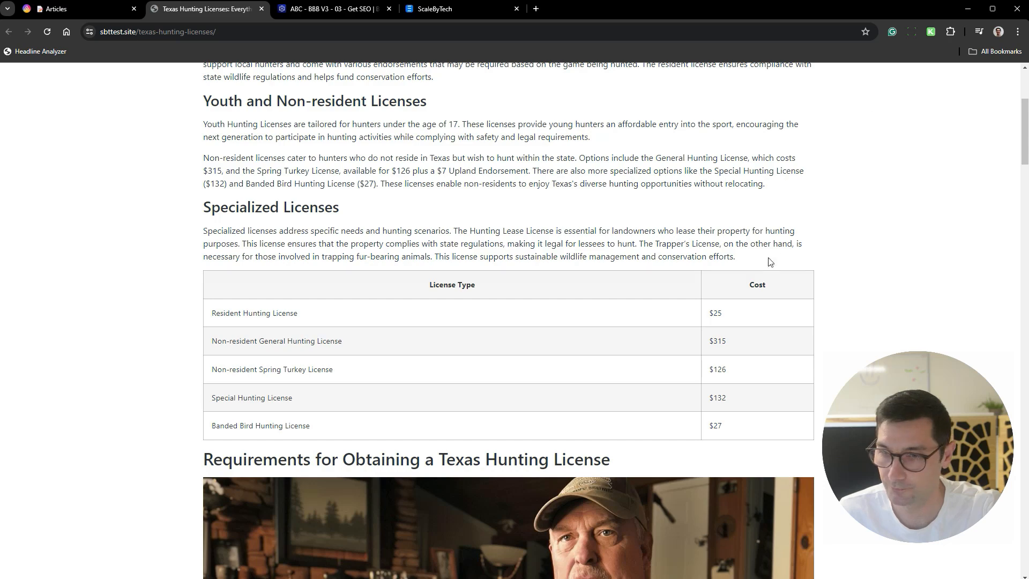
left_click_drag(207, 206, 763, 419)
left_click(763, 419)
- Check the images, bullet lists and license prices from the Requirements section through the Cost of Texas Hunting Licenses section
scroll(630, 281, "down", 6)
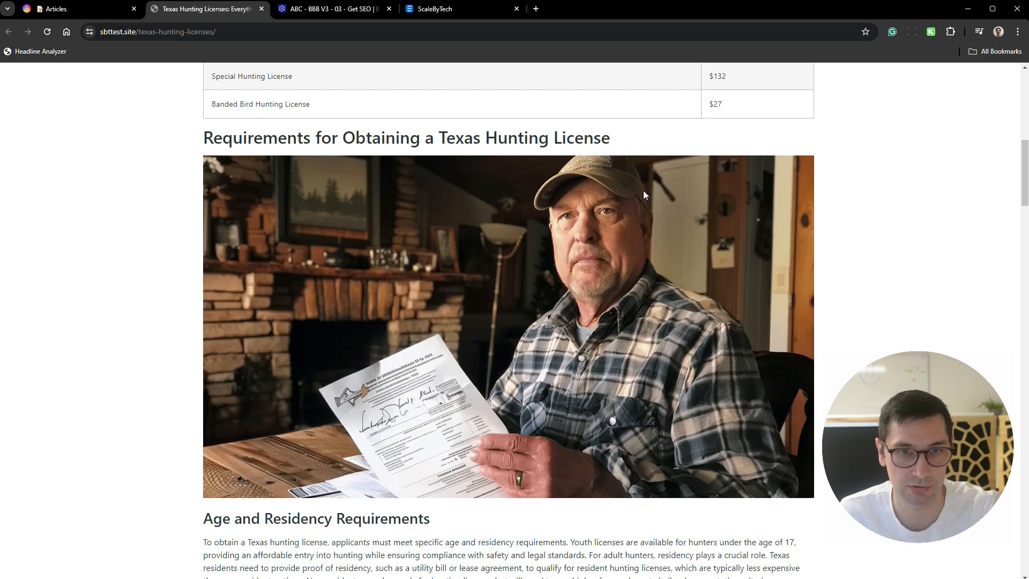
scroll(643, 194, "down", 9)
left_click_drag(218, 201, 390, 266)
scroll(285, 191, "down", 3)
scroll(285, 190, "down", 3)
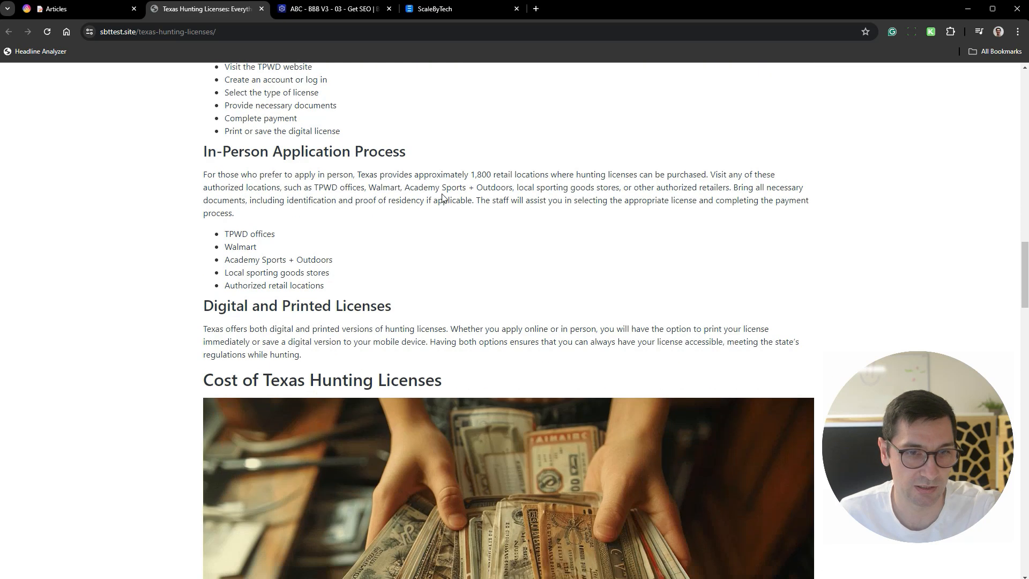
left_click_drag(221, 151, 381, 278)
scroll(410, 246, "down", 4)
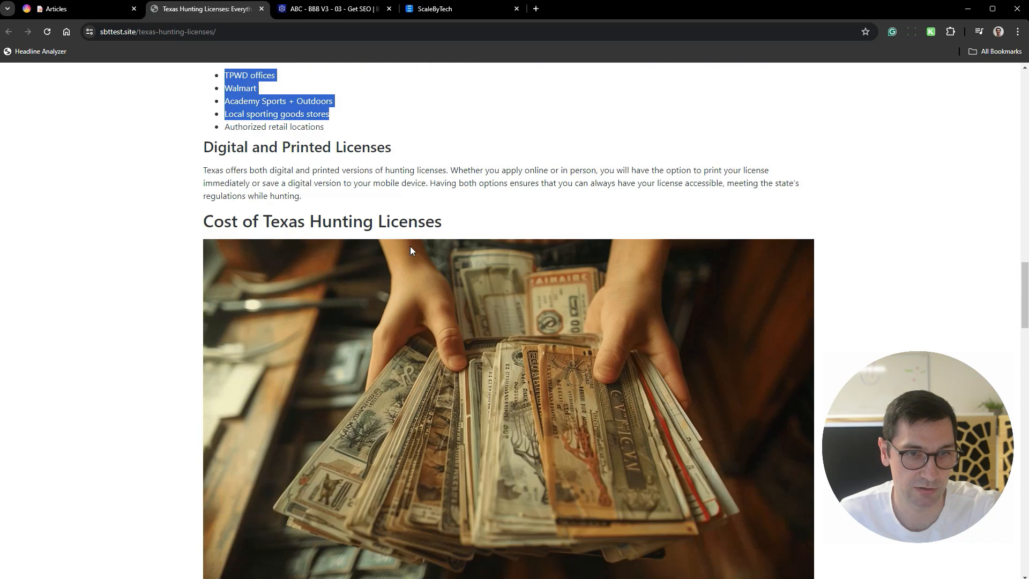
left_click_drag(201, 90, 411, 114)
scroll(504, 130, "down", 5)
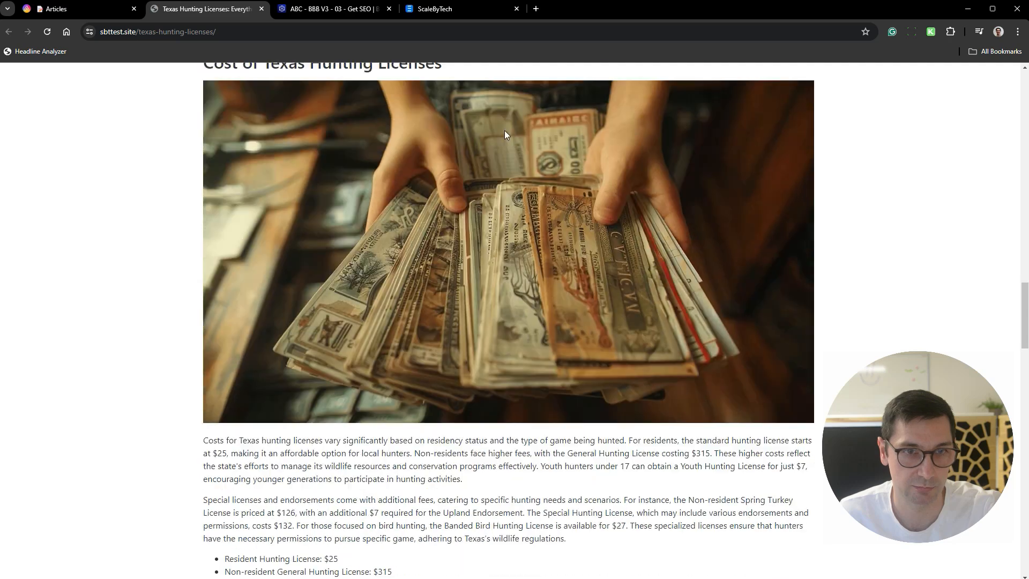
scroll(497, 143, "down", 3)
left_click_drag(215, 146, 411, 262)
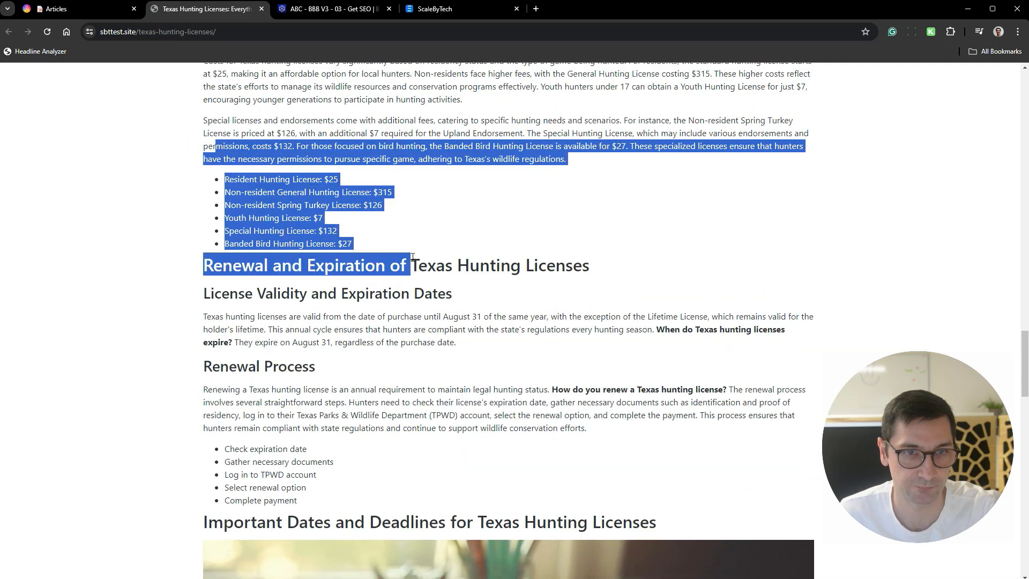
left_click(421, 235)
- Review the Renewal and Expiration, Important Dates, Final Words and FAQ sections, and return to the article's beginning
scroll(482, 253, "down", 3)
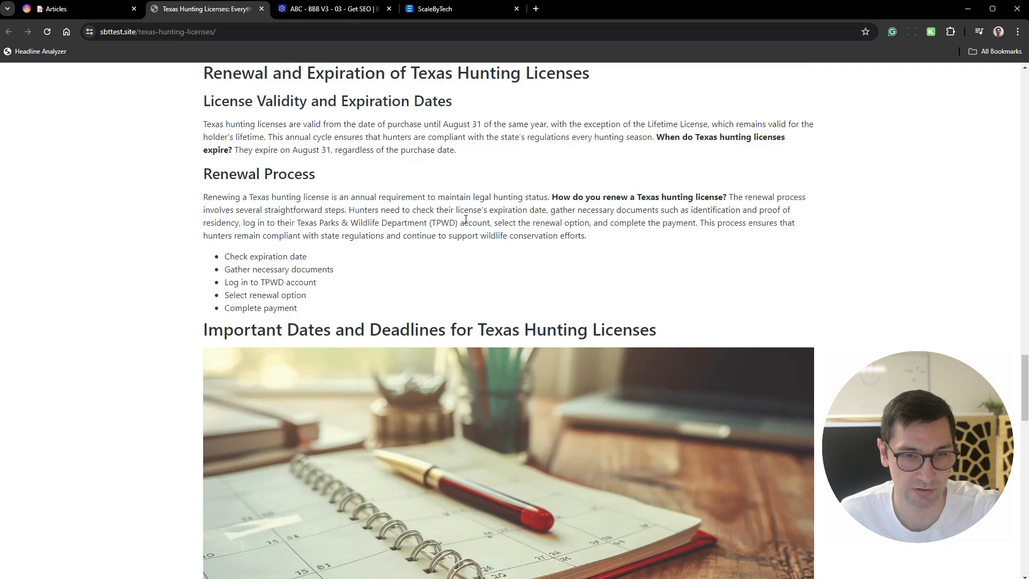
scroll(275, 159, "up", 1)
left_click_drag(211, 157, 547, 209)
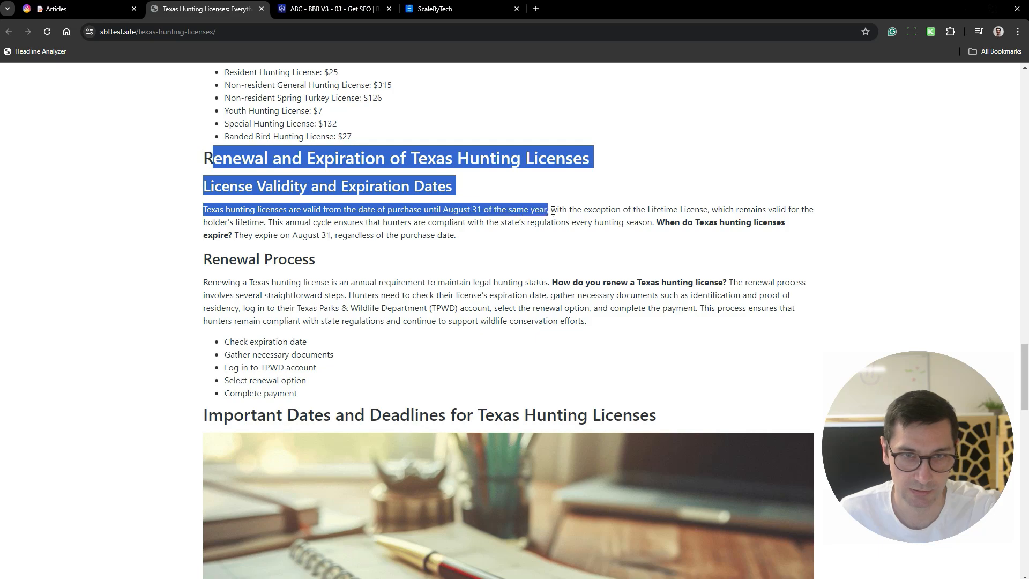
left_click(571, 209)
scroll(570, 209, "down", 10)
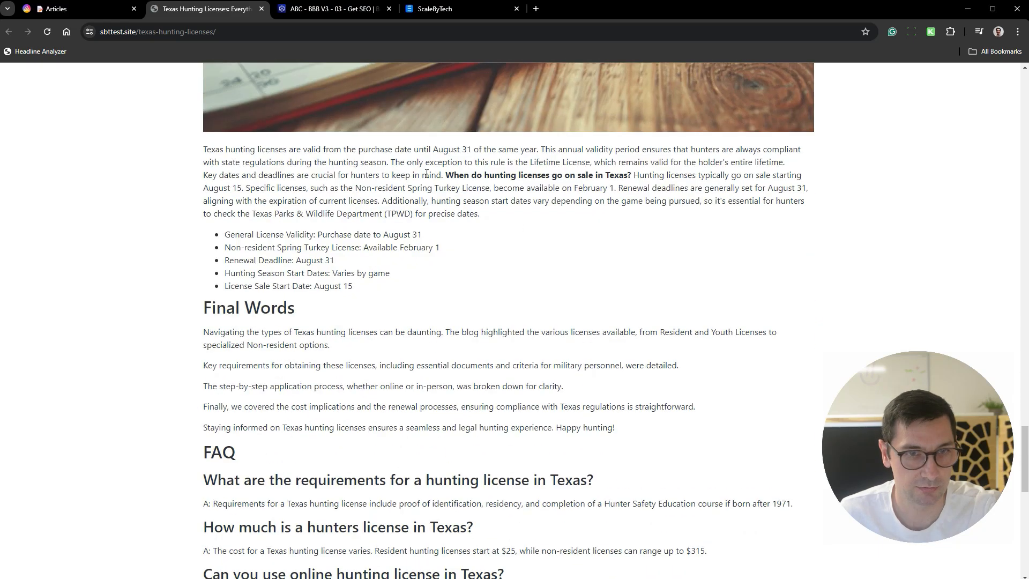
scroll(545, 299, "down", 5)
scroll(382, 141, "down", 2)
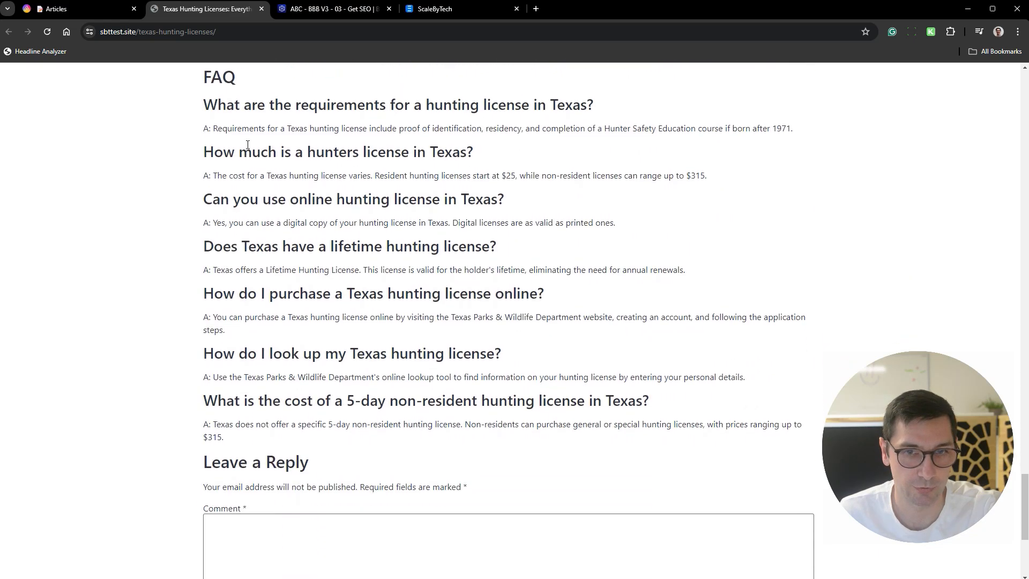
scroll(431, 435, "up", 13)
scroll(552, 364, "up", 20)
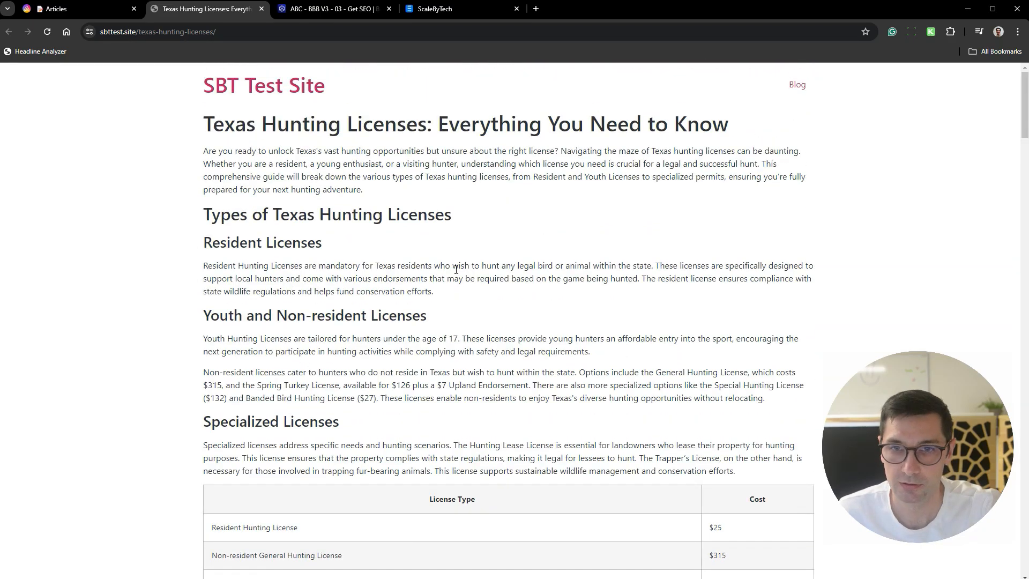
- Return to the Articles table and set the third record's Status, "when do hunting licenses go on sale", to 00 - Que
left_click(72, 11)
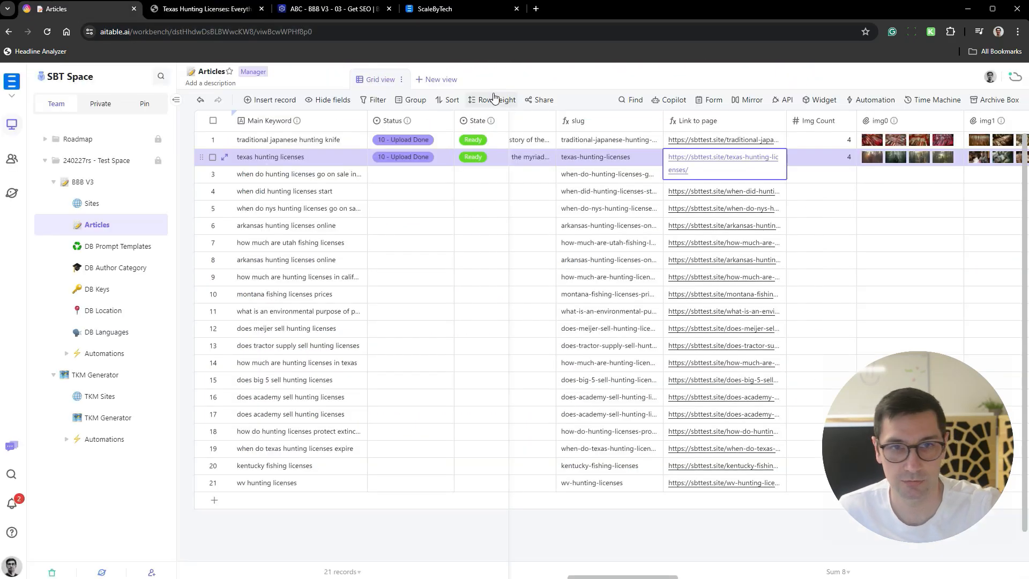
scroll(610, 364, "left", 10)
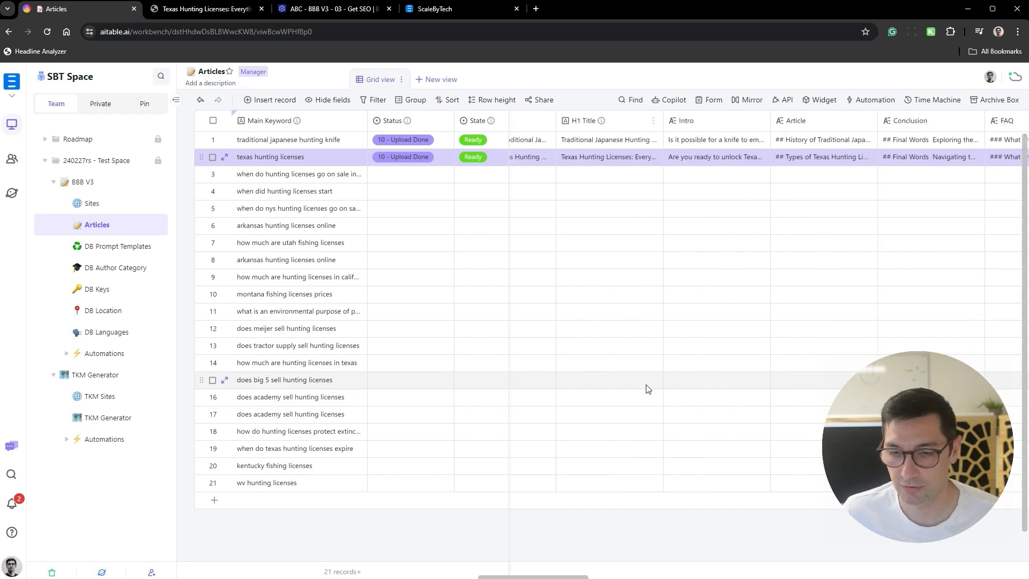
scroll(654, 374, "left", 5)
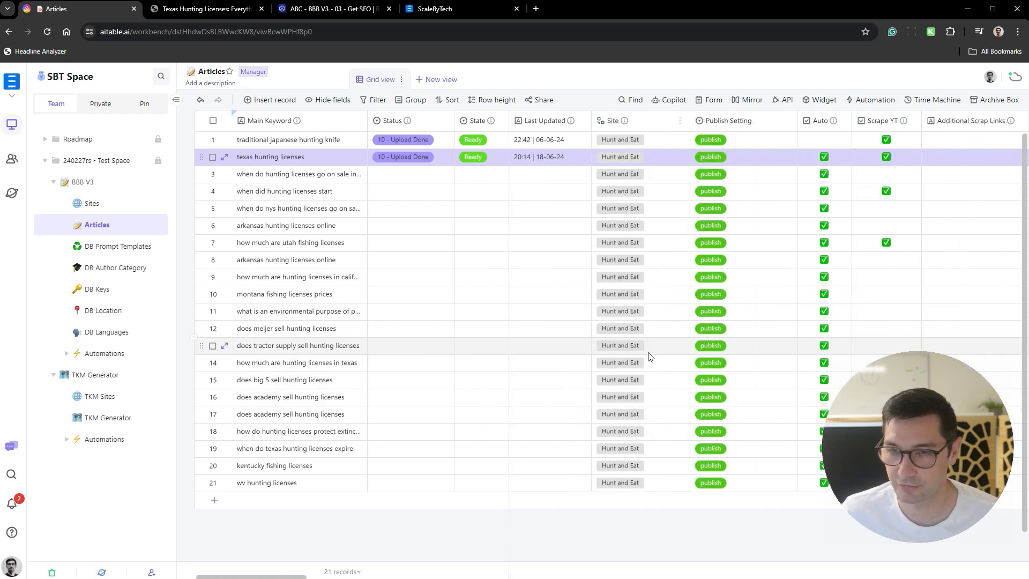
left_click(432, 175)
left_click(433, 177)
left_click(437, 217)
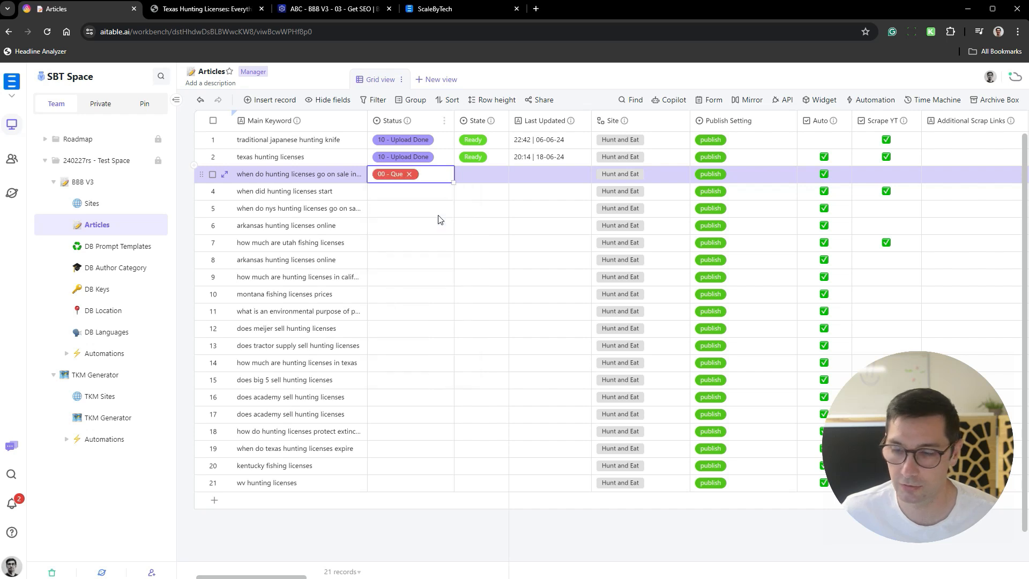
- Copy the 00 - Que status to all remaining article records from row 4 through row 21
key("ctrl+c")
key("Down")
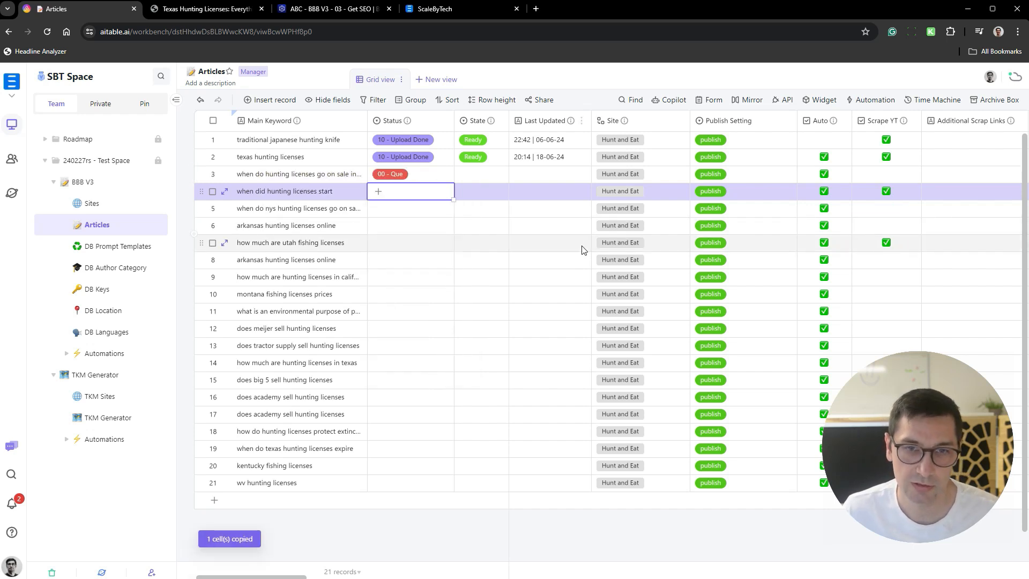
key("ctrl+shift+Down")
key("ctrl+v")
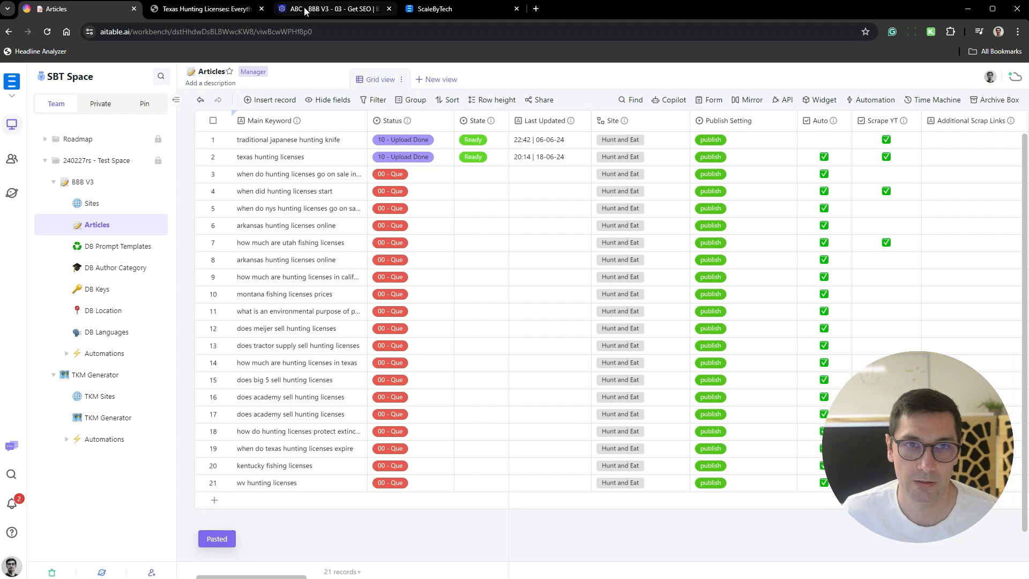
- Close the published article, activate the ABC - BBB V3 - 01 - Que scenario in Boost.space, and return to the Articles table
left_click(261, 9)
left_click(204, 8)
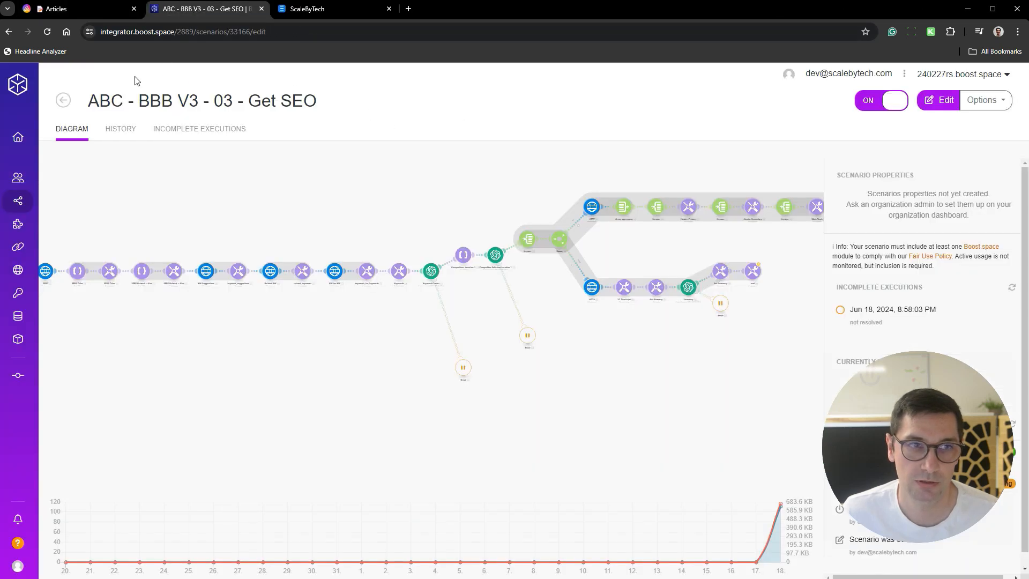
left_click(63, 101)
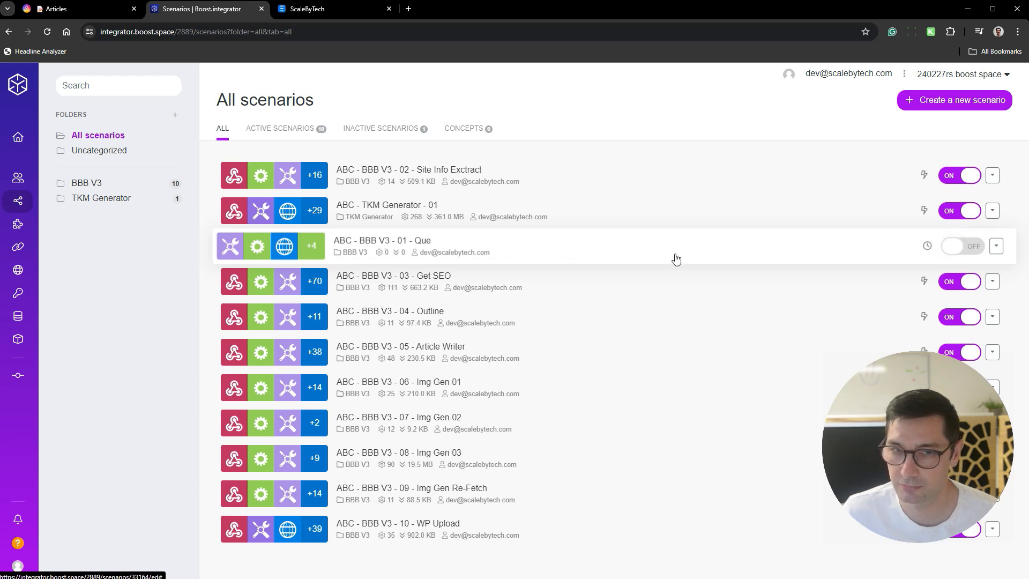
left_click(630, 246)
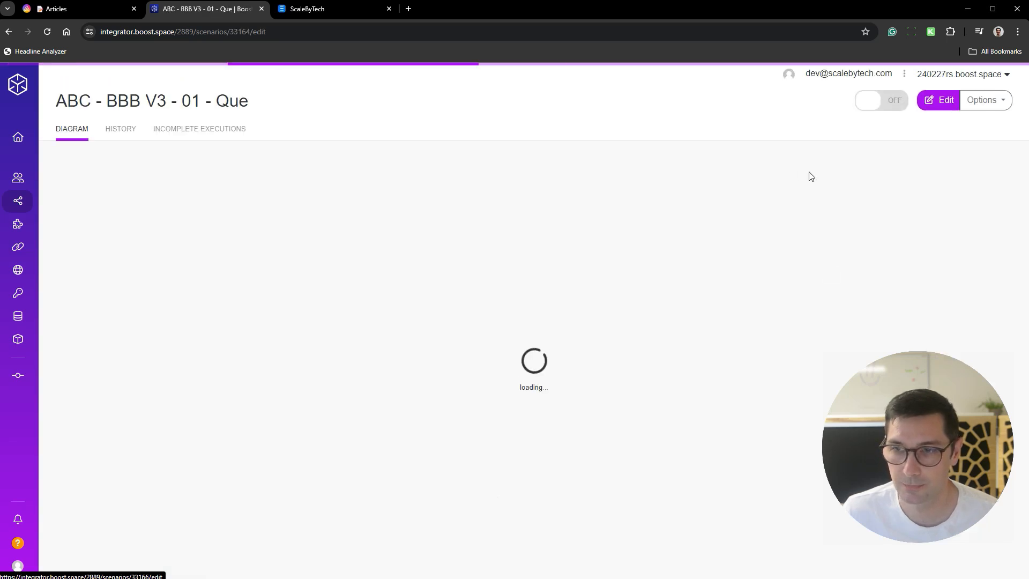
left_click(881, 104)
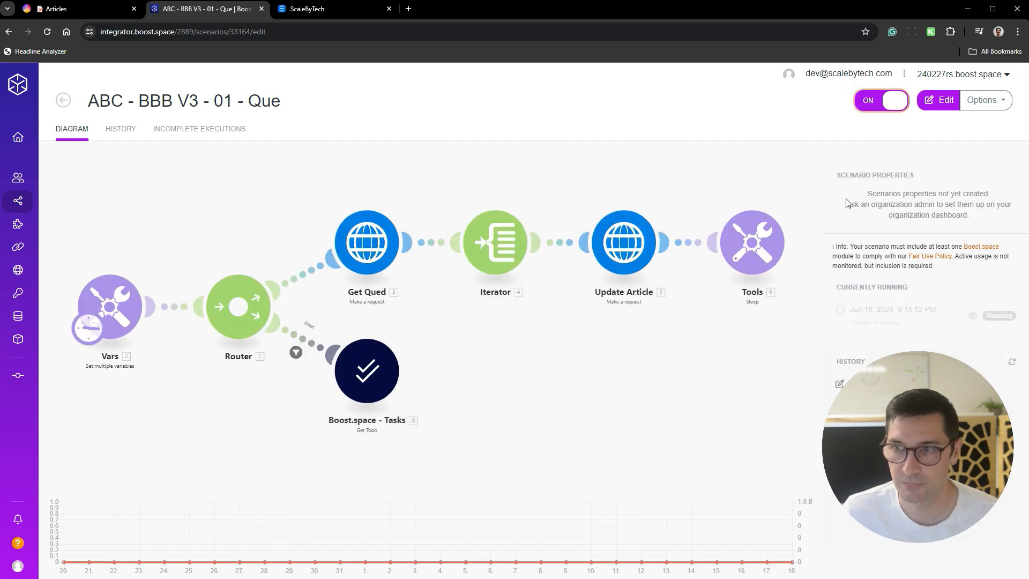
left_click(57, 11)
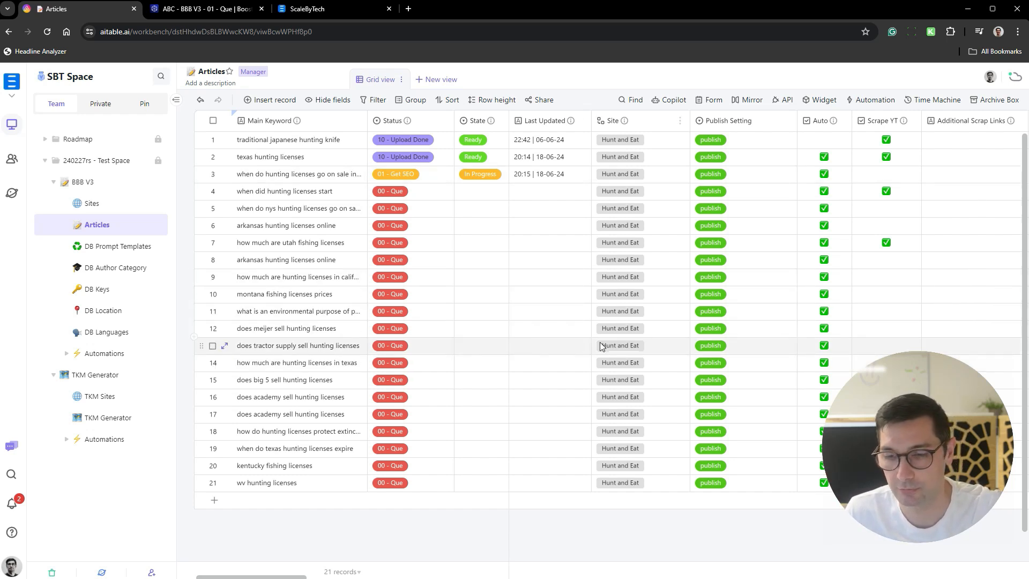
- Add five blank records to the Sites table below Hunt and Eat
left_click(113, 209)
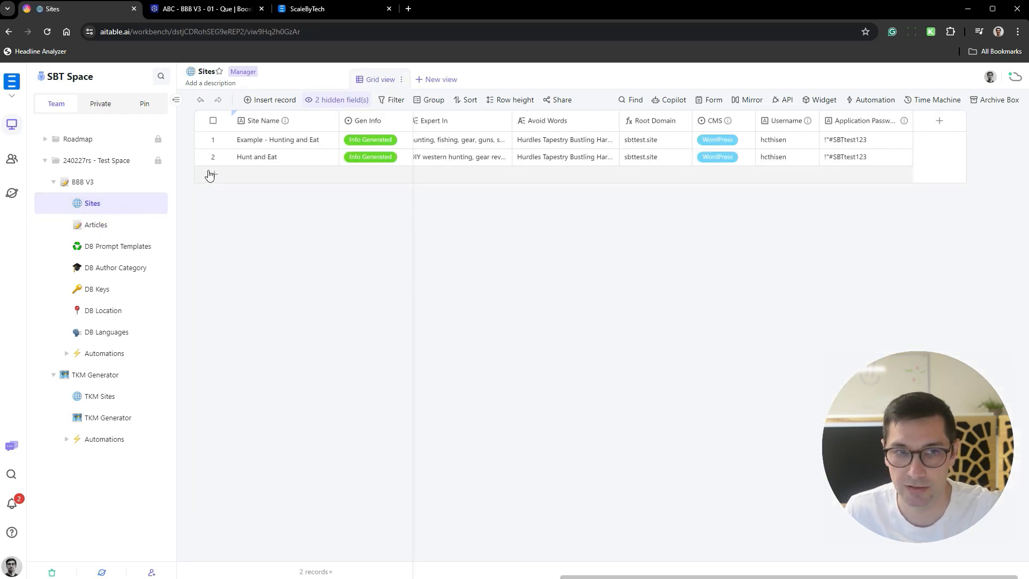
left_click(213, 174)
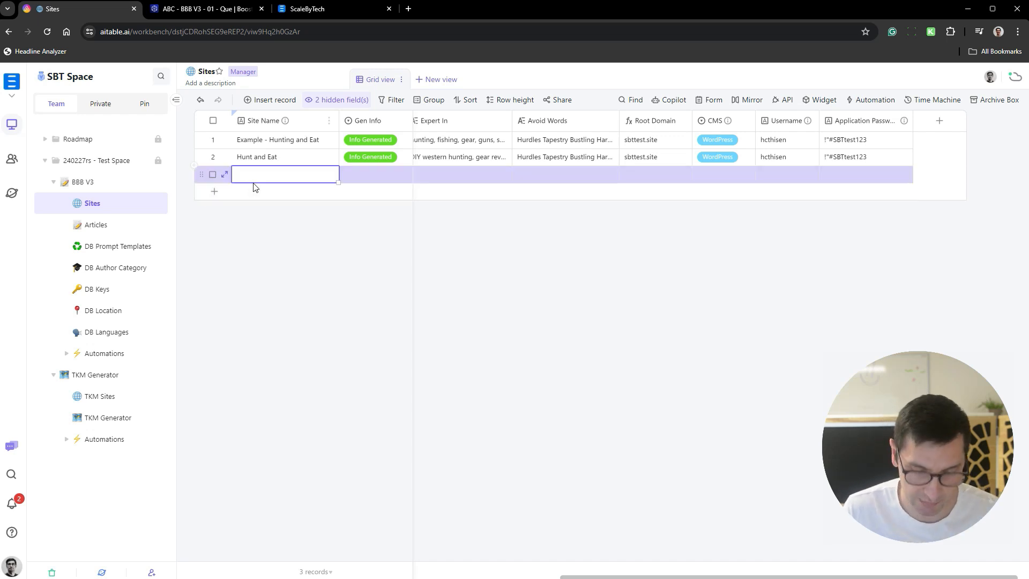
key("shift+Return")
key("shift+Return")
key("shift+Return")
key("shift+Return")
key("Up")
key("Up")
key("Up")
key("Up")
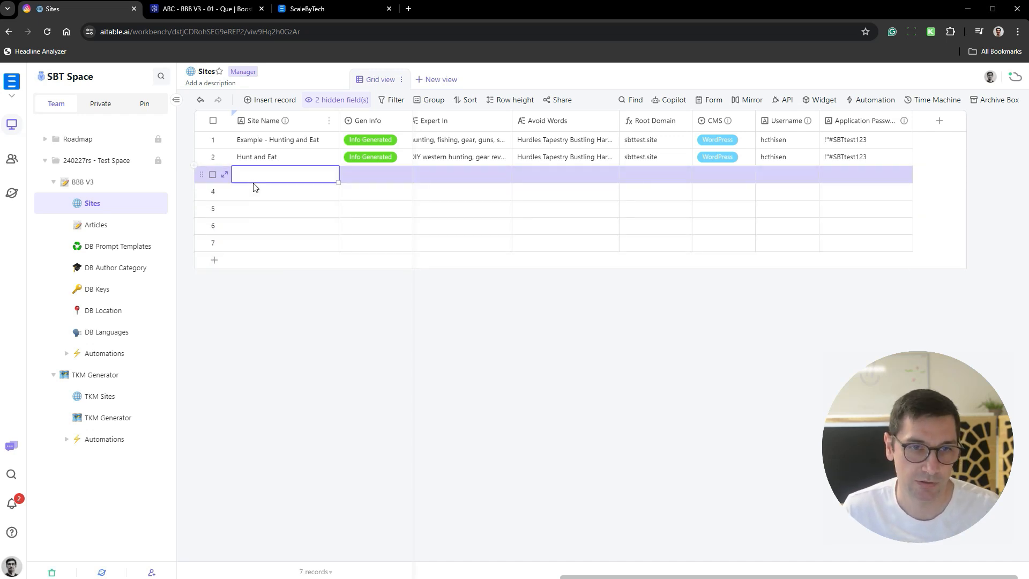
- Name the first two blank site records Client 1 and Client 2
type("Client 1")
key("Return")
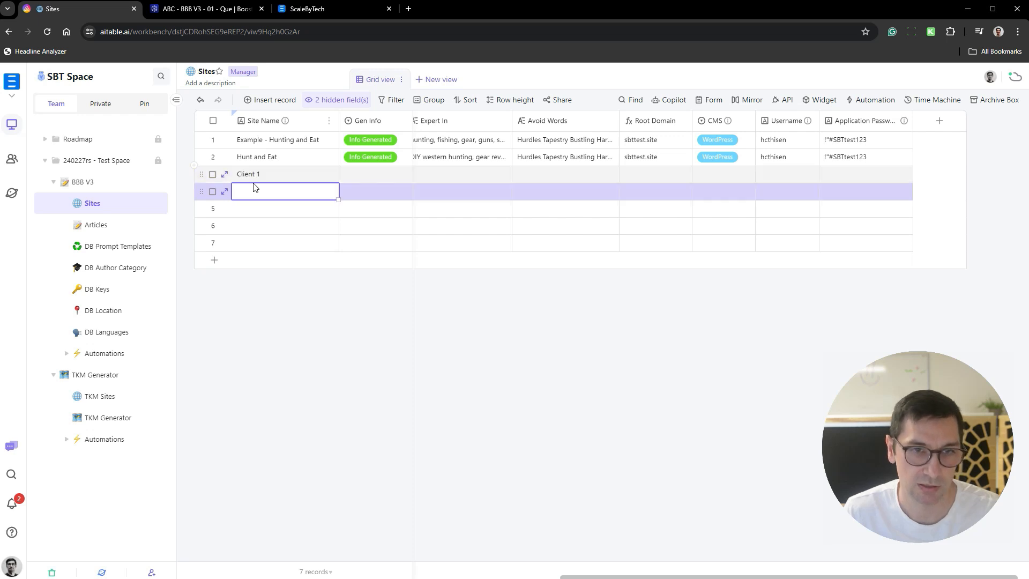
type("Clien t")
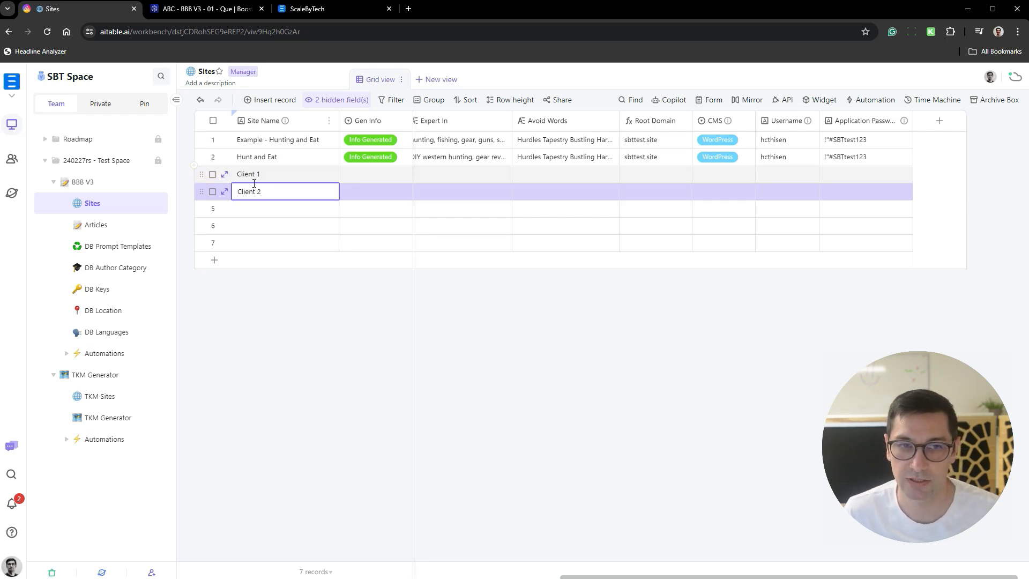
type("2")
key("Return")
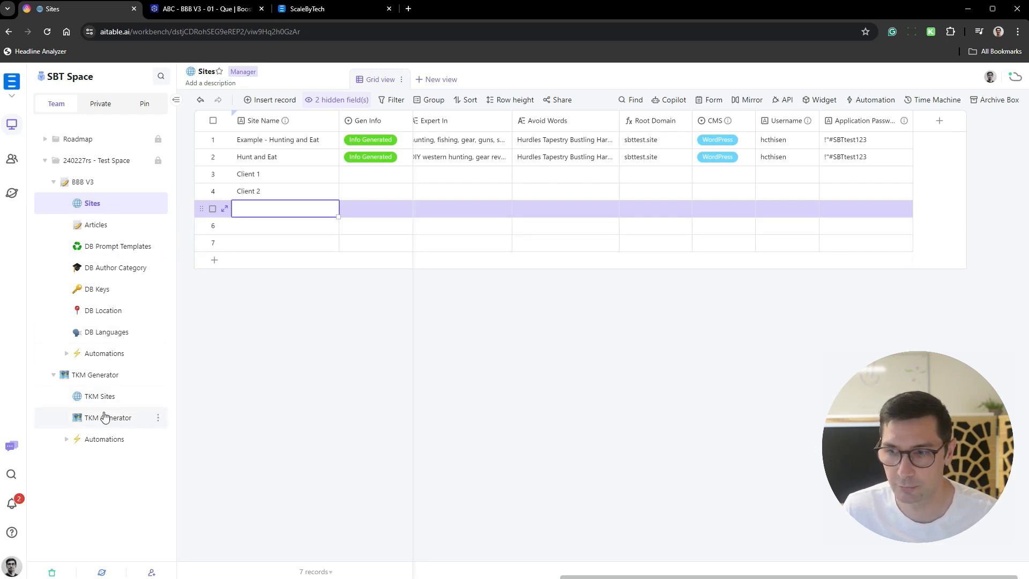
- Review the Articles table's template, SEO, link and image columns, and look at the DB Prompt Templates table
left_click(103, 227)
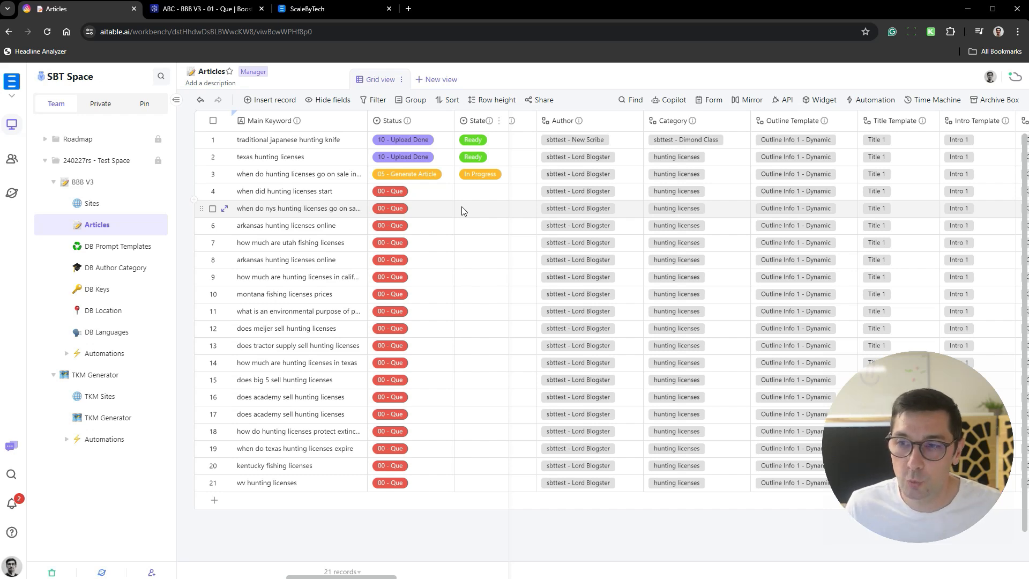
scroll(529, 211, "right", 10)
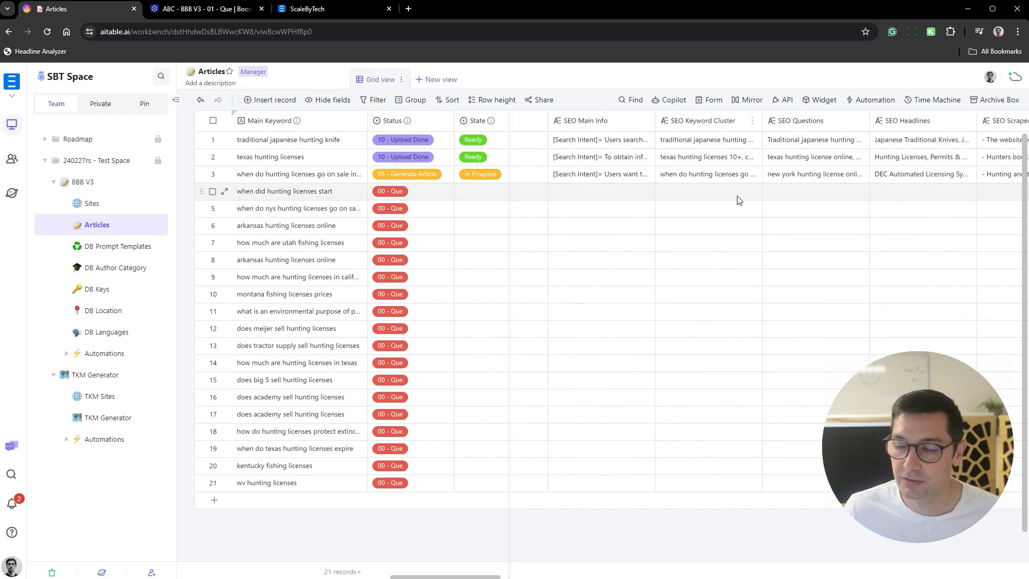
scroll(738, 200, "right", 15)
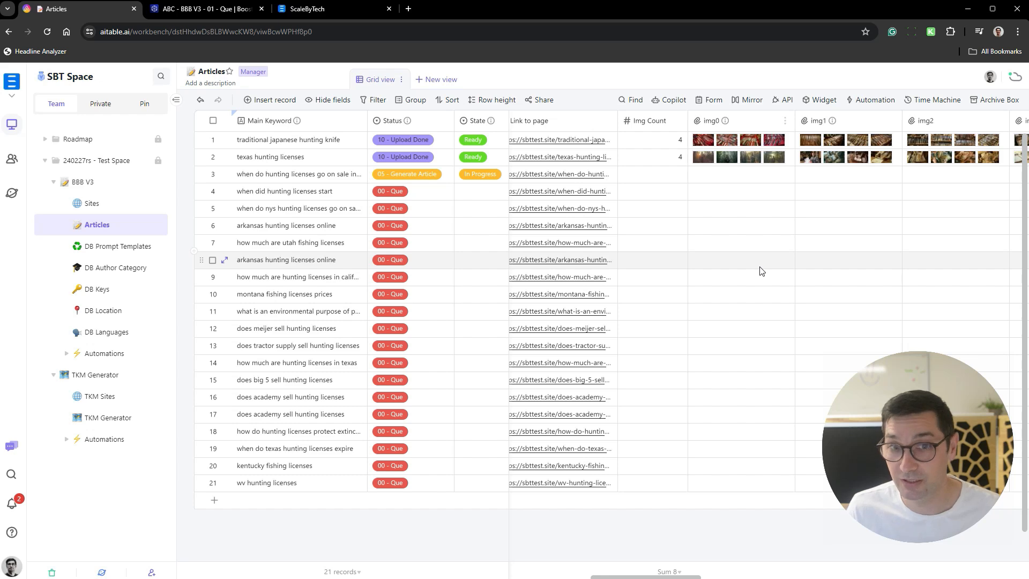
scroll(751, 266, "left", 5)
scroll(751, 266, "right", 5)
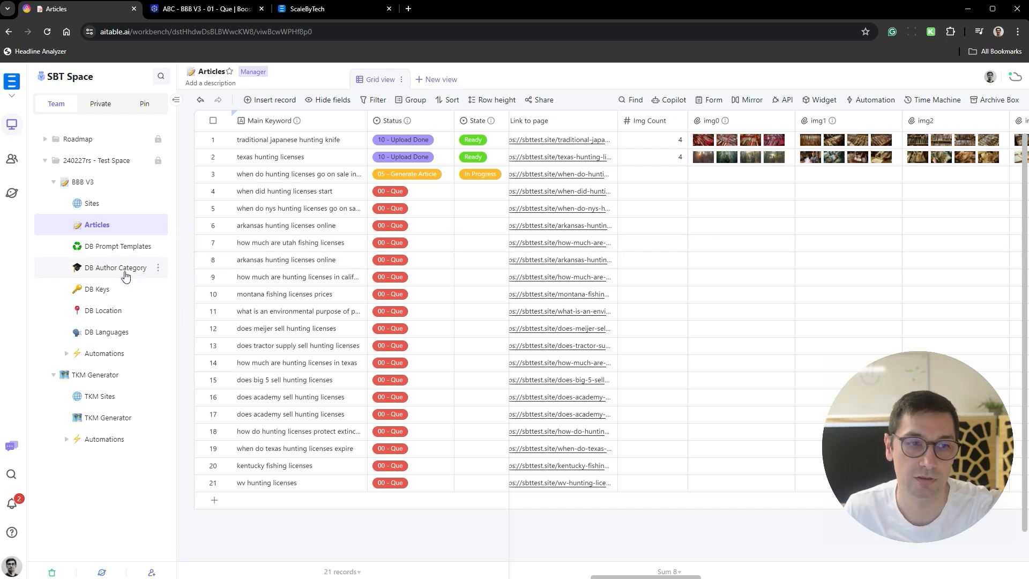
left_click(119, 246)
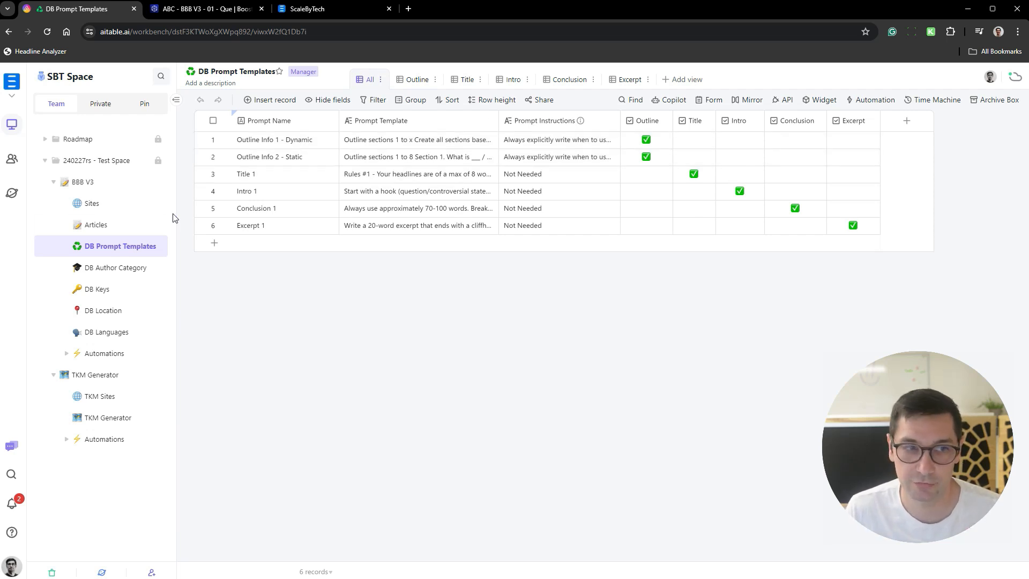
- Inspect the Tone of Voice of the Hunt and Eat site and the empty fields of Client 1 and Client 2
left_click(121, 207)
scroll(604, 154, "left", 10)
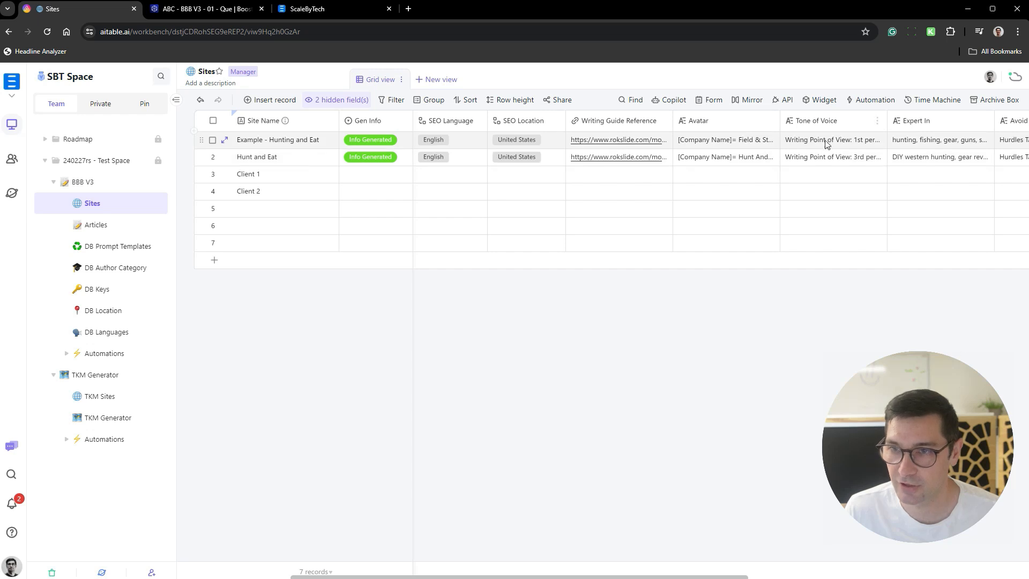
left_click(826, 157)
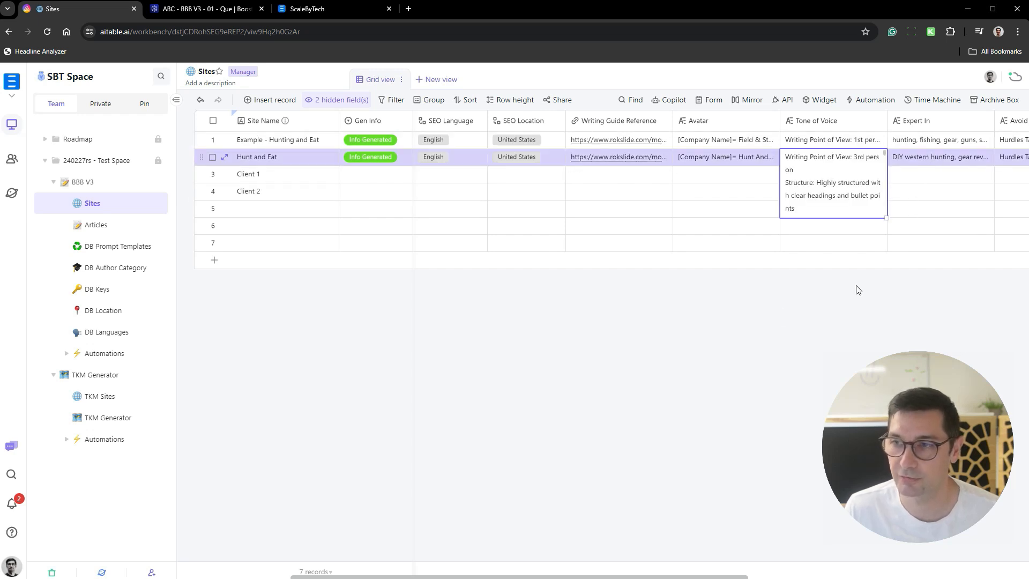
left_click(663, 351)
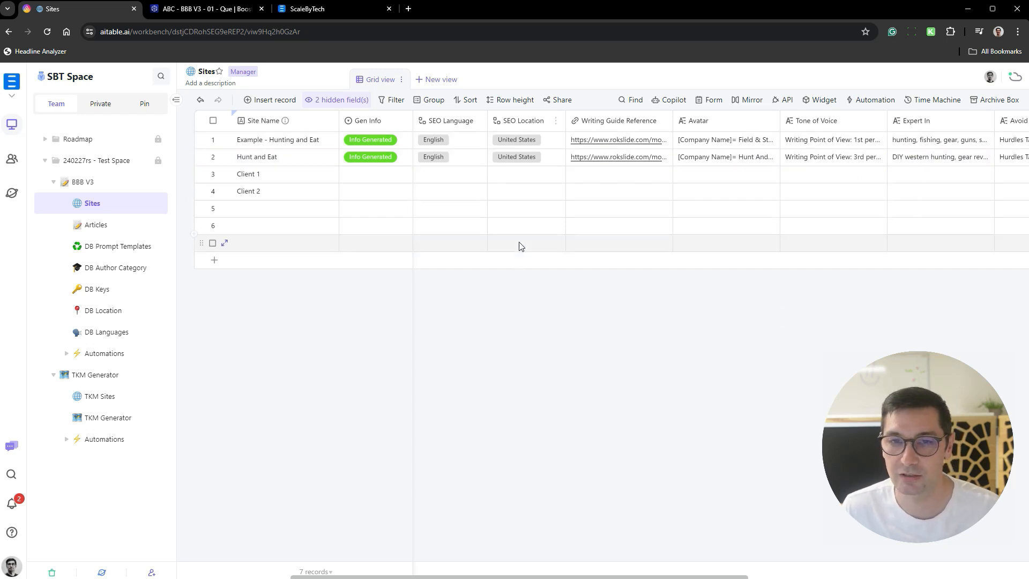
left_click_drag(303, 174, 847, 204)
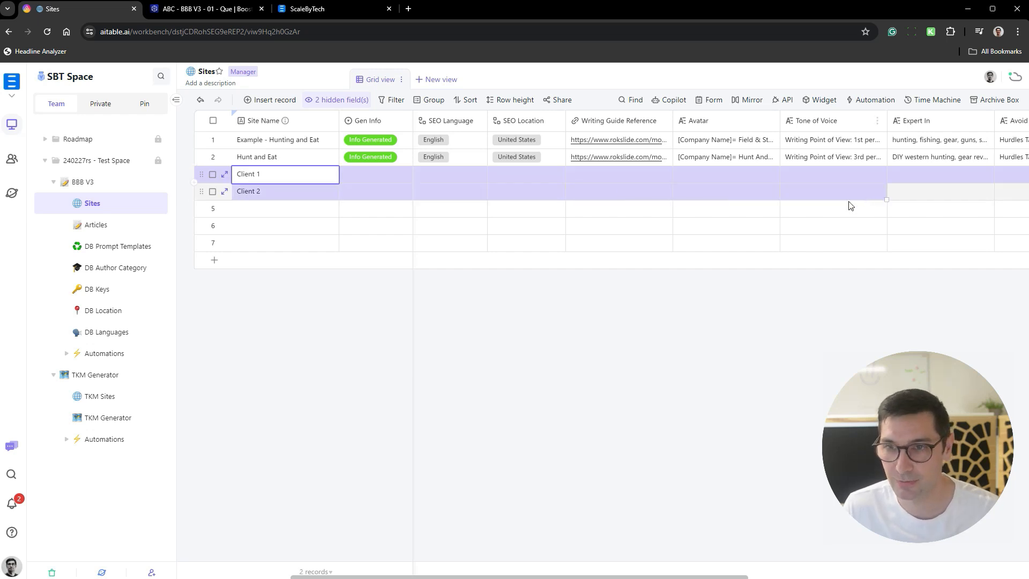
left_click(637, 355)
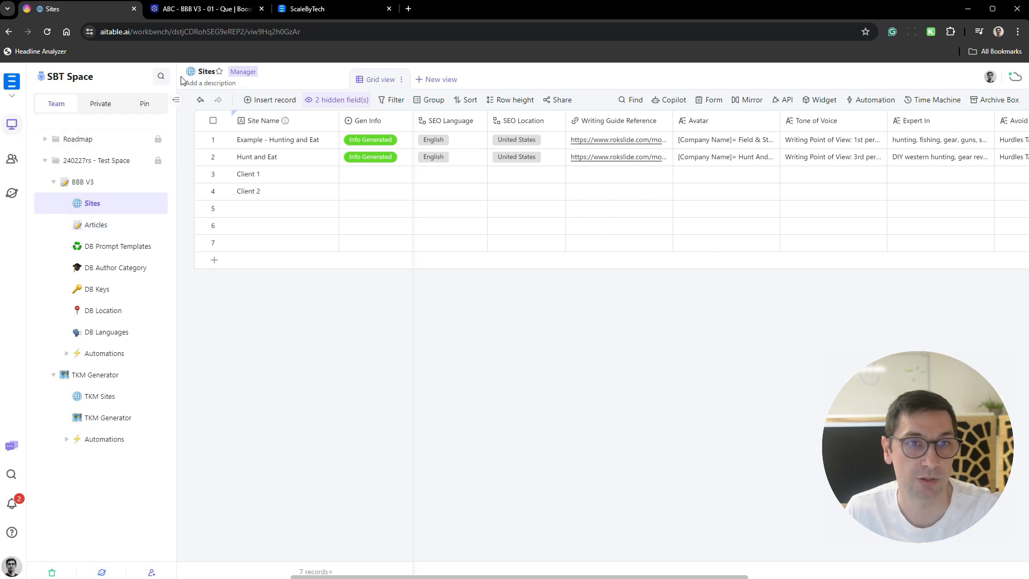
- Stop the running ABC - BBB V3 - 01 - Que scenario, switch it off, and return to the scenario list
left_click(194, 16)
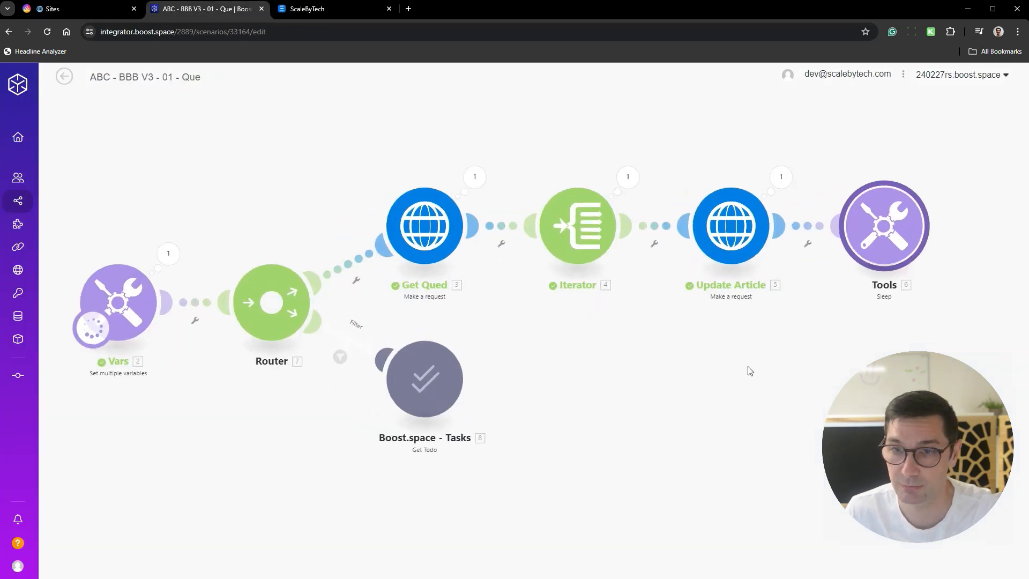
left_click(73, 522)
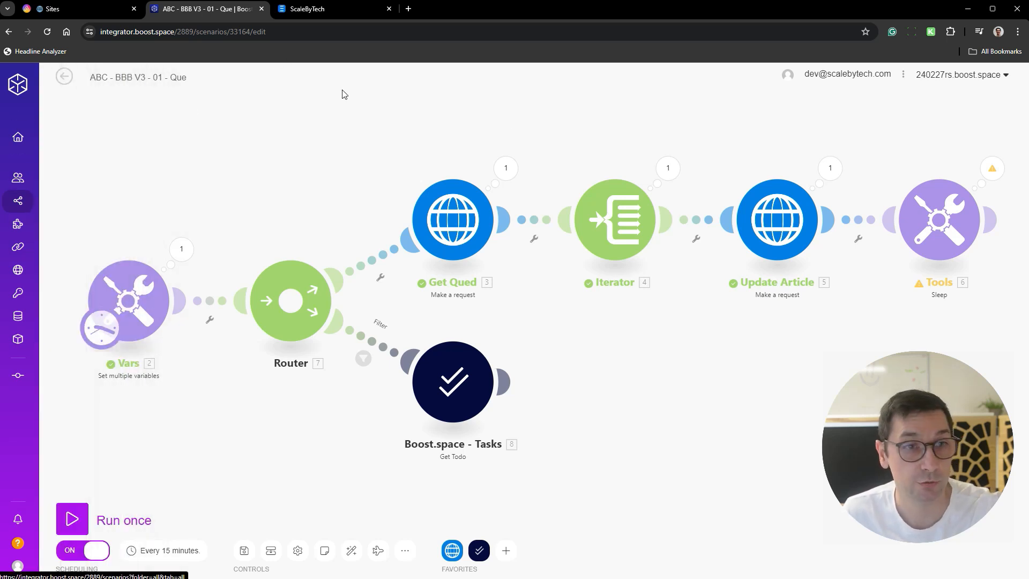
left_click(64, 78)
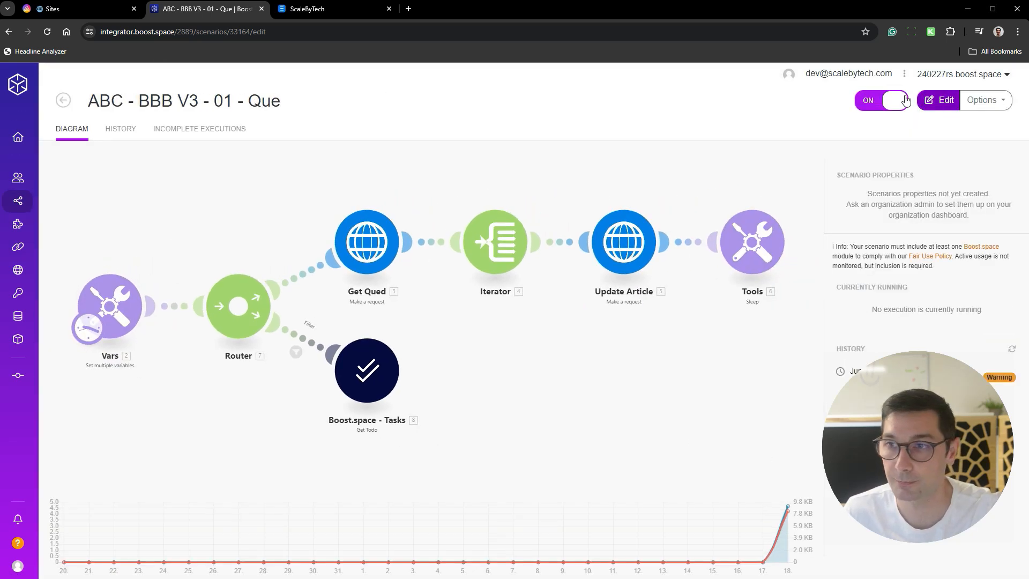
left_click(21, 201)
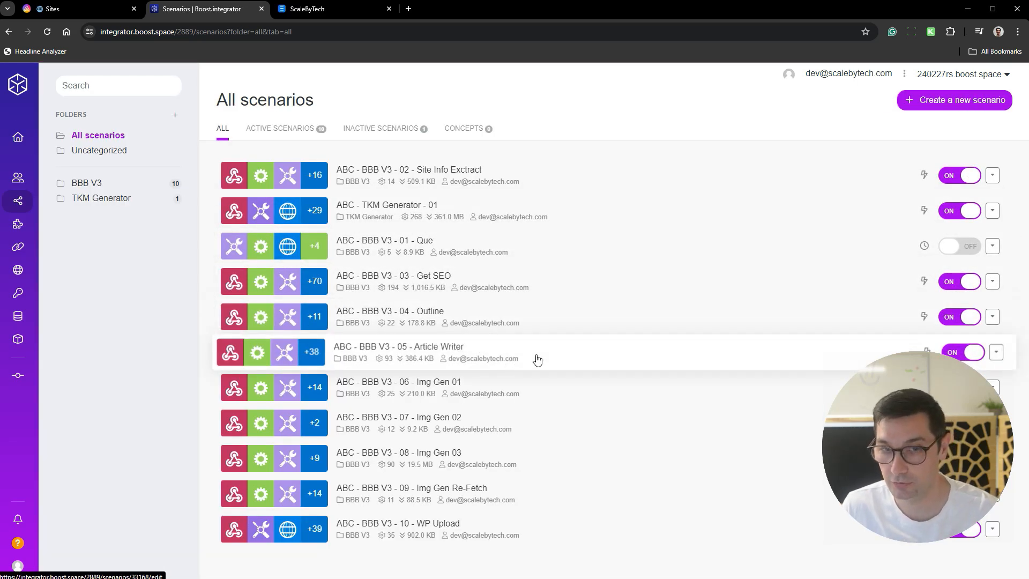
- Open the ABC - BBB V3 - 05 - Article Writer scenario for editing and clone its Intro module
left_click(538, 359)
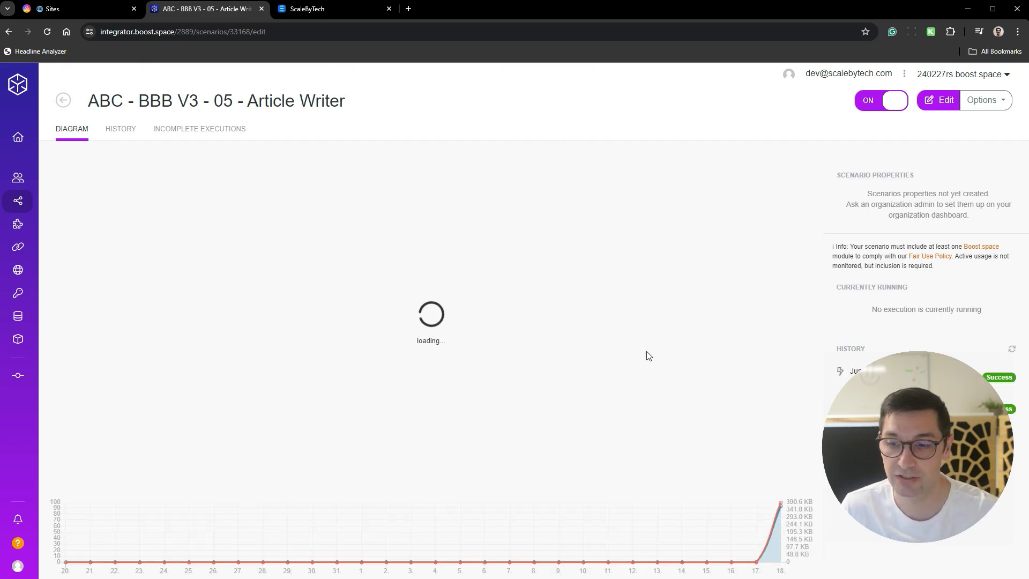
scroll(357, 295, "up", 5)
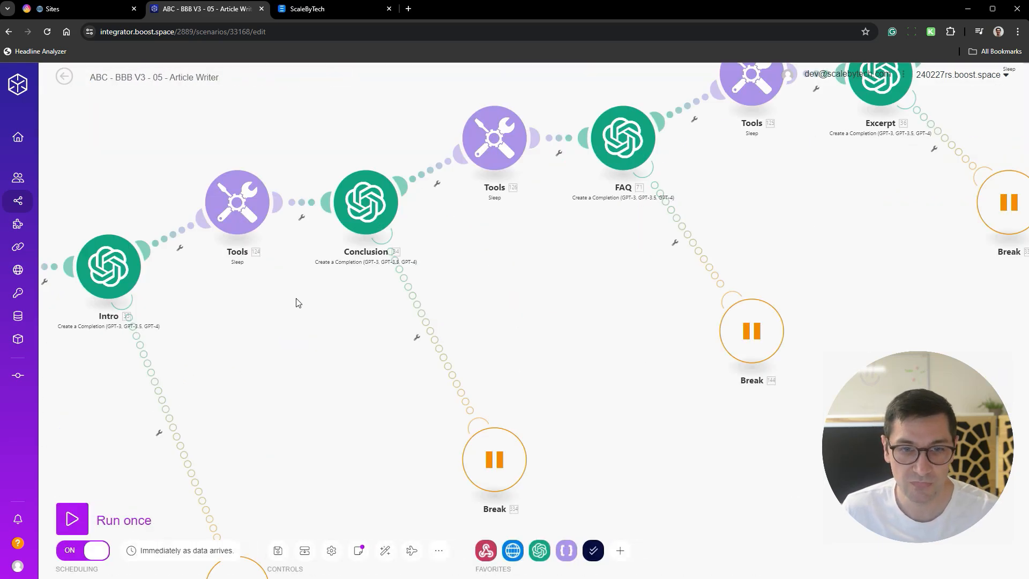
left_click_drag(298, 303, 682, 270)
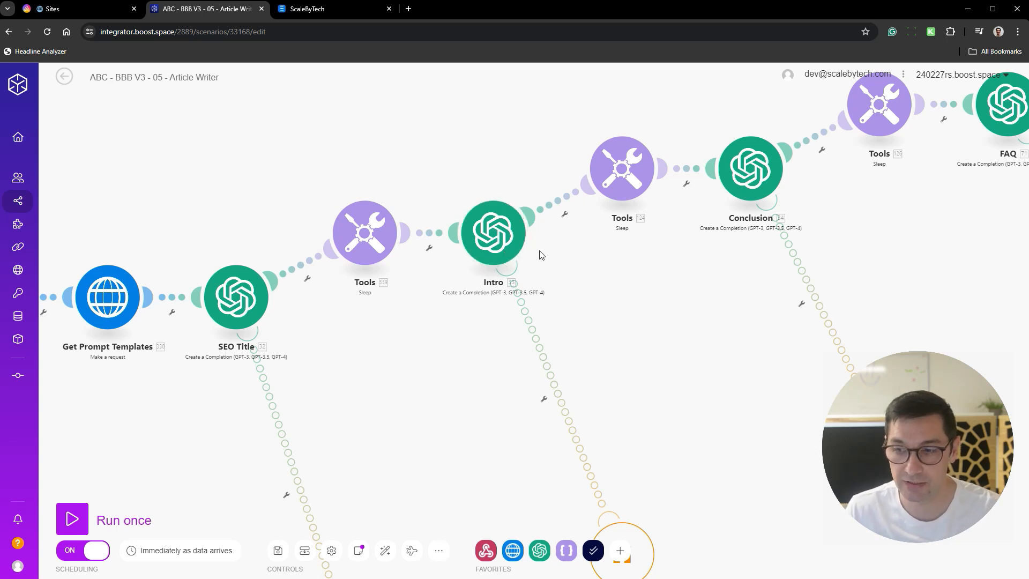
right_click(495, 246)
left_click(552, 304)
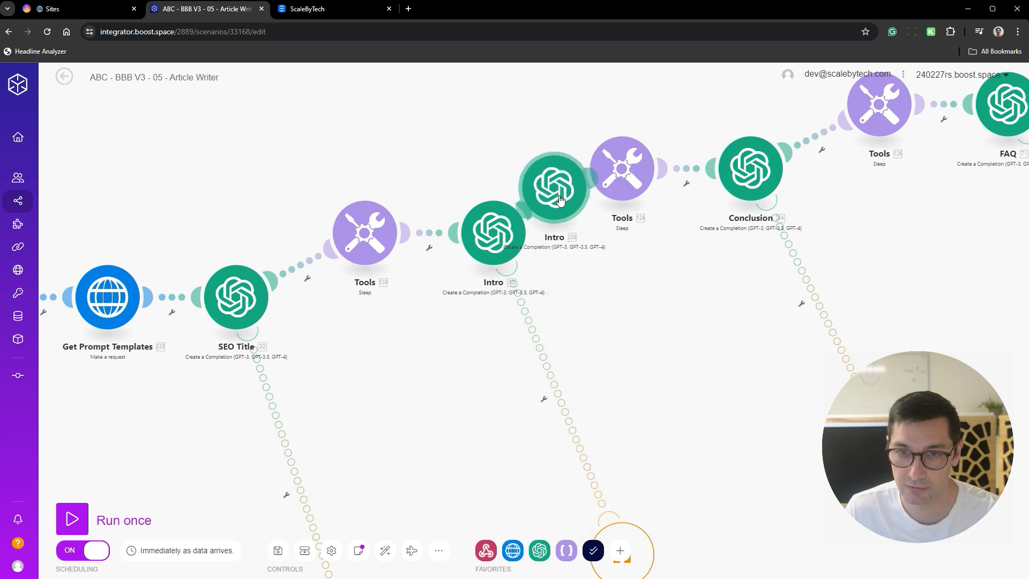
- Rename the cloned Intro module to TLDR
left_click(559, 199)
right_click(564, 204)
left_click(621, 268)
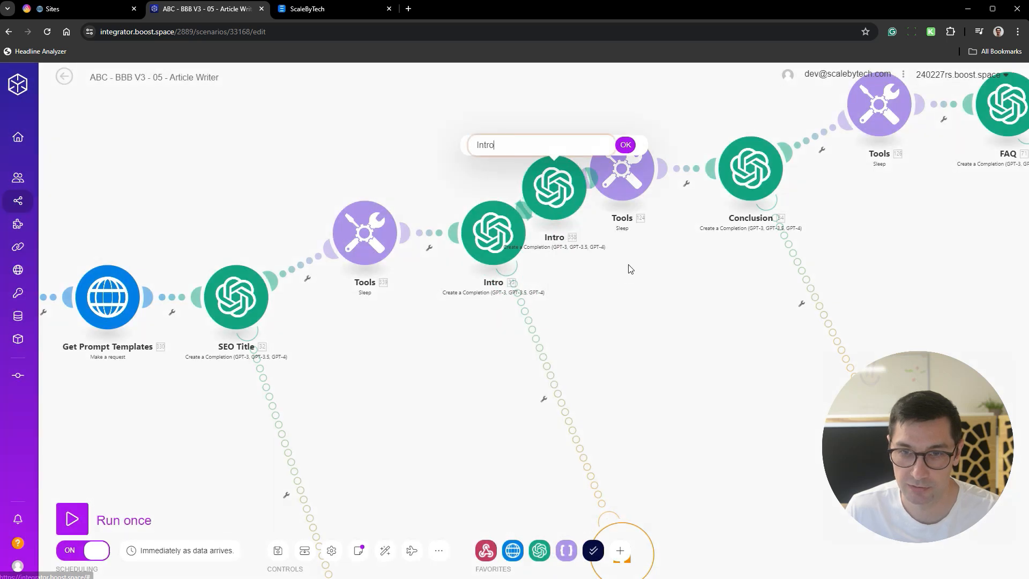
key("BackSpace")
key("BackSpace")
type("TLDR")
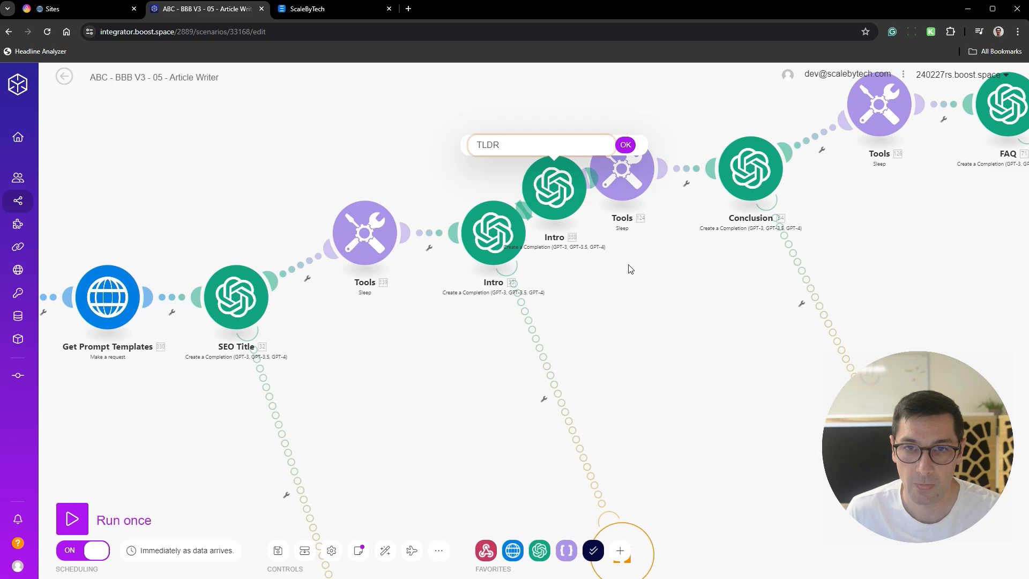
key("Return")
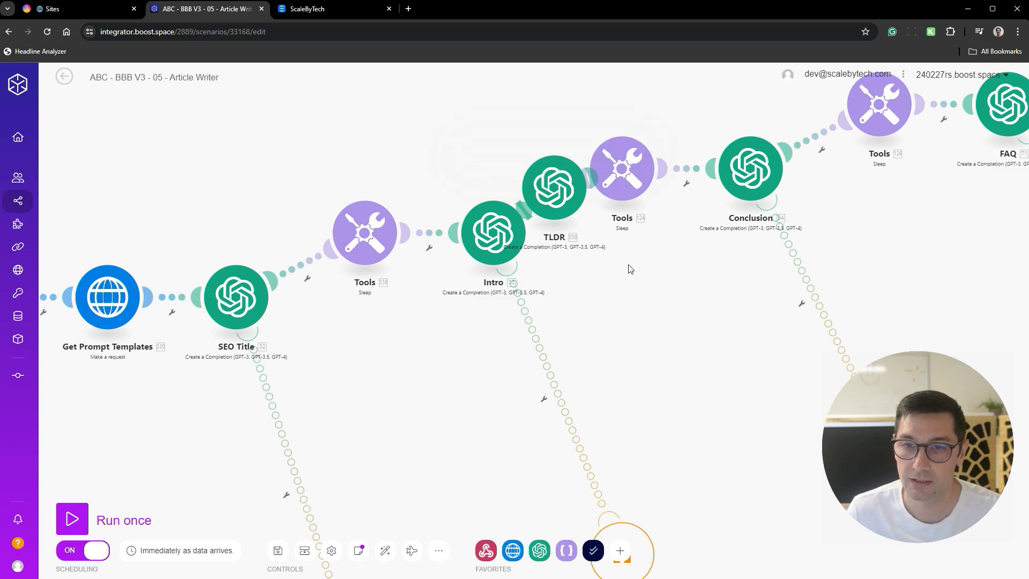
- Review the prompt messages of the cloned TLDR module, close its settings, and delete the module
left_click(565, 204)
scroll(732, 423, "down", 10)
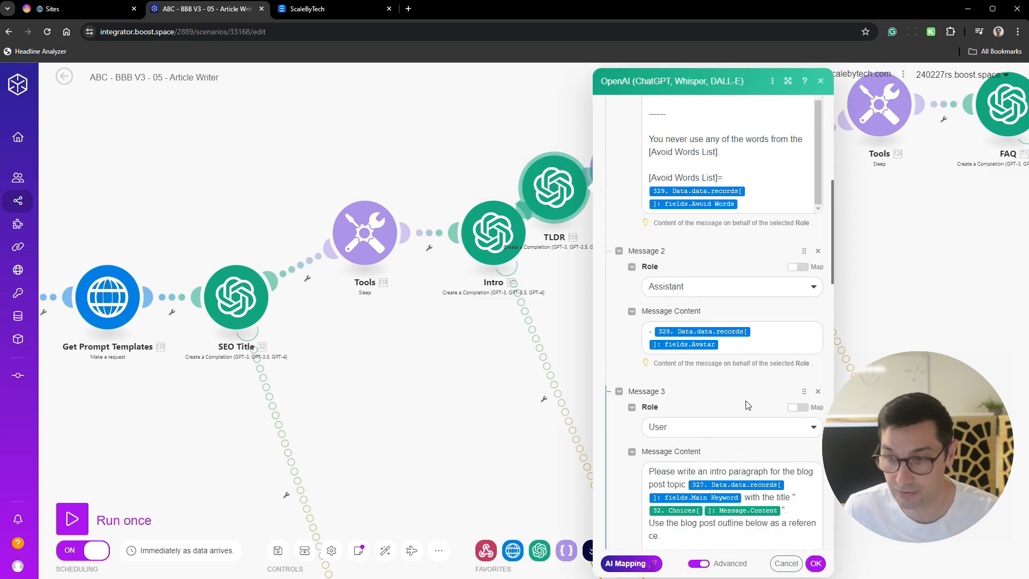
left_click(495, 407)
right_click(557, 200)
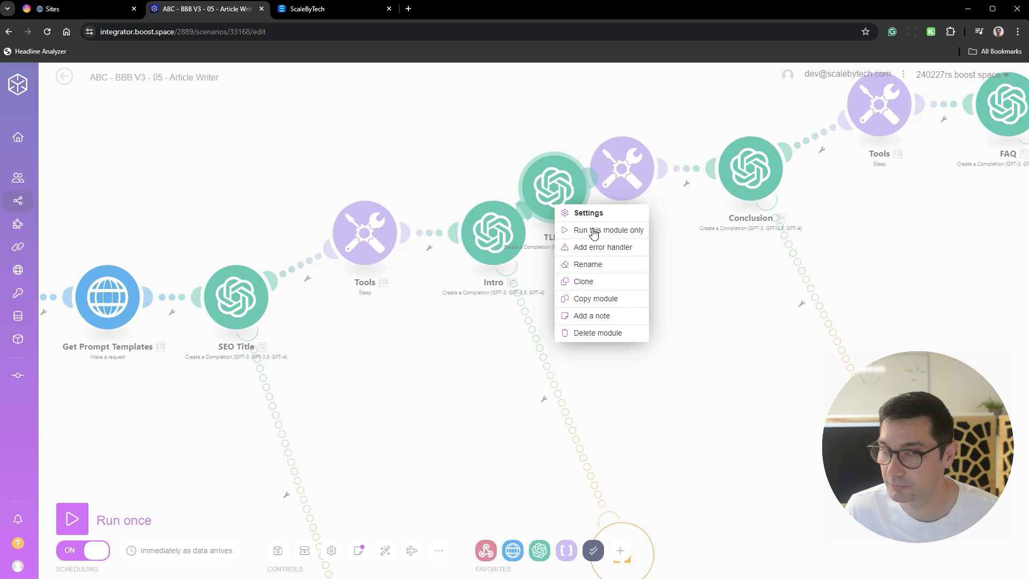
left_click(600, 335)
- Look over the Article Writer flow up to the Update Article module and leave the scenario editor
scroll(630, 337, "down", 5)
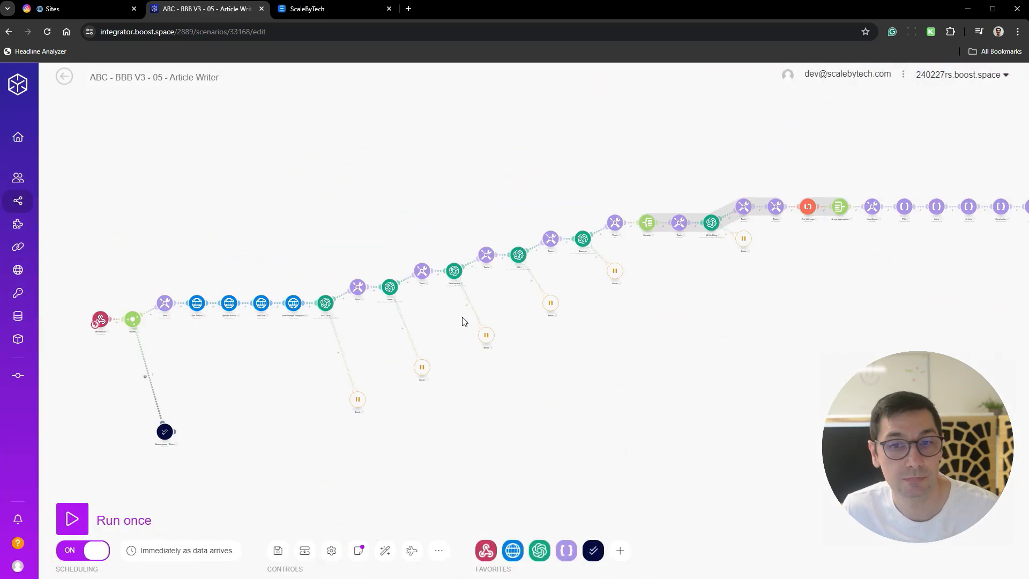
scroll(453, 325, "up", 5)
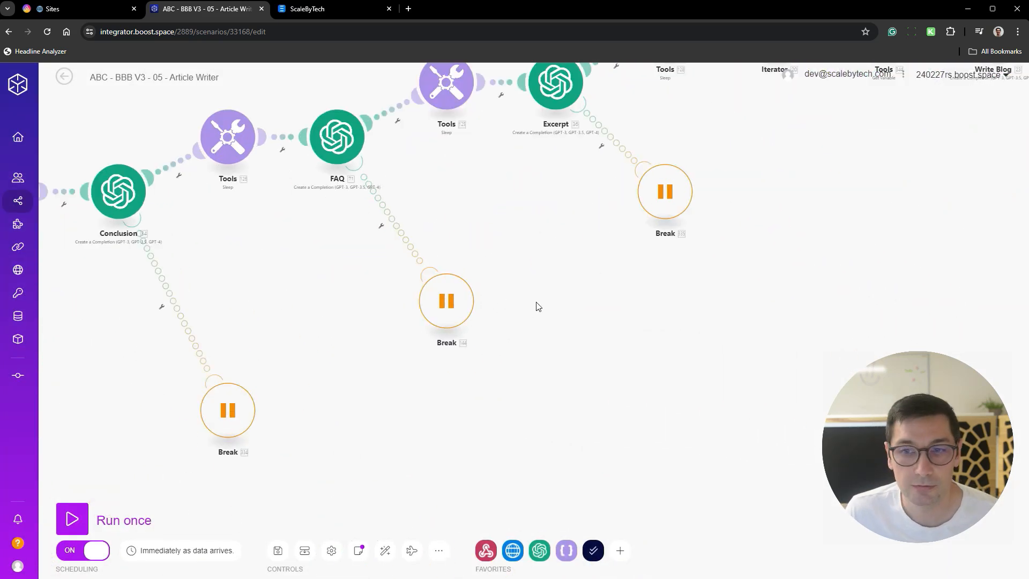
left_click_drag(536, 303, 359, 441)
left_click_drag(657, 257, 365, 322)
scroll(363, 322, "down", 3)
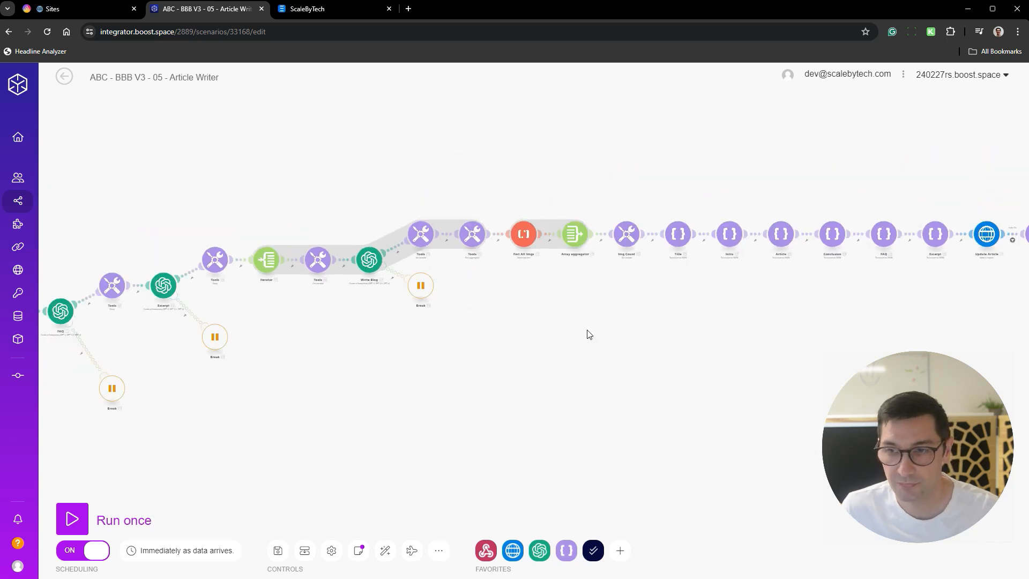
left_click(65, 78)
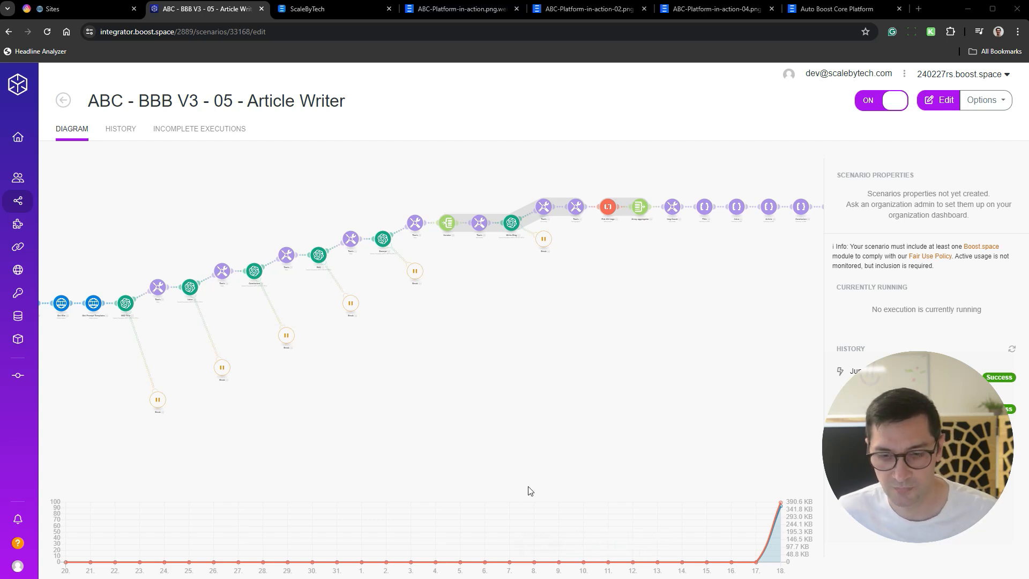
- View the ABC-Platform-in-action traffic screenshots, including images 02 and 04
left_click(460, 8)
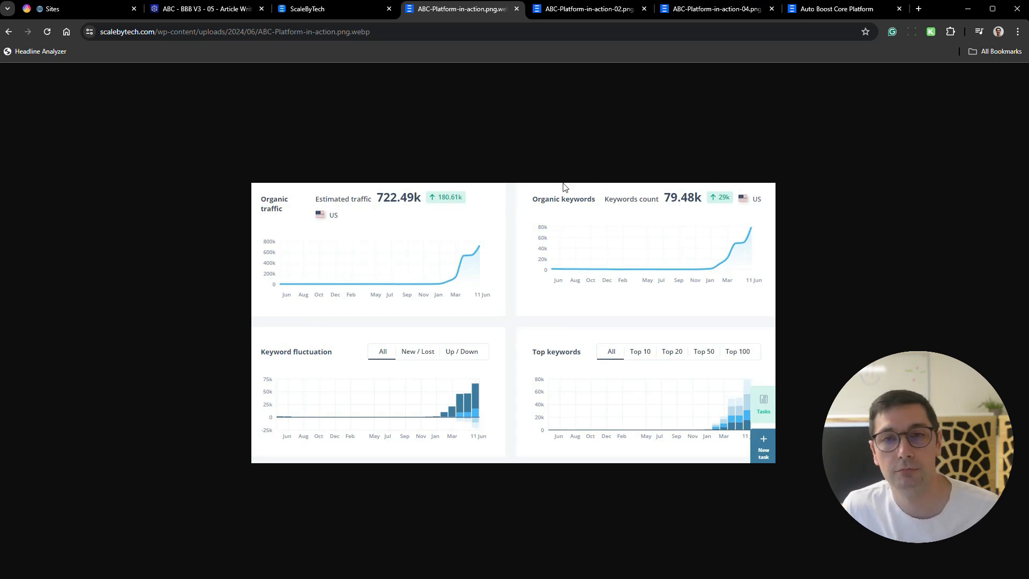
left_click(561, 11)
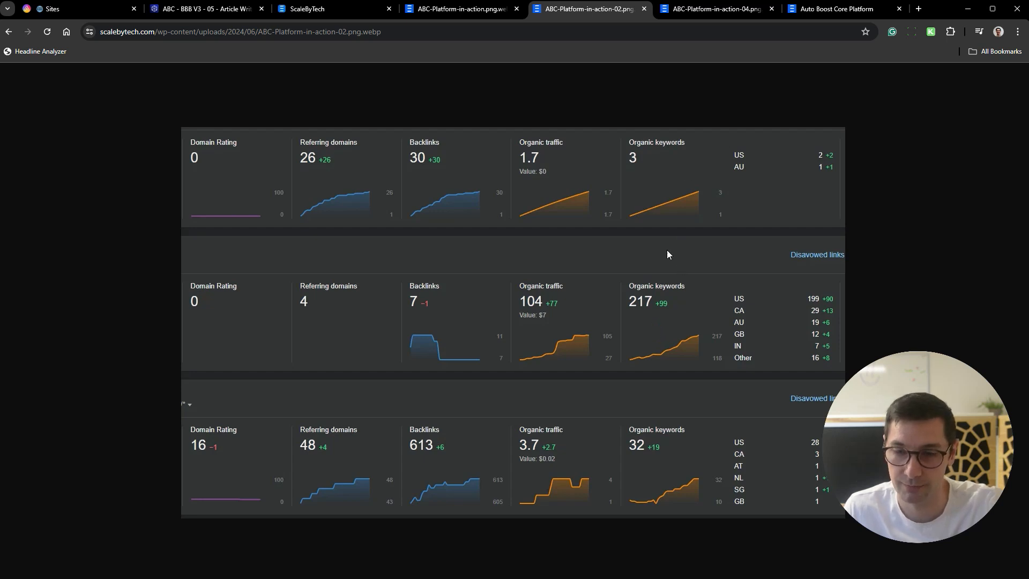
left_click(714, 10)
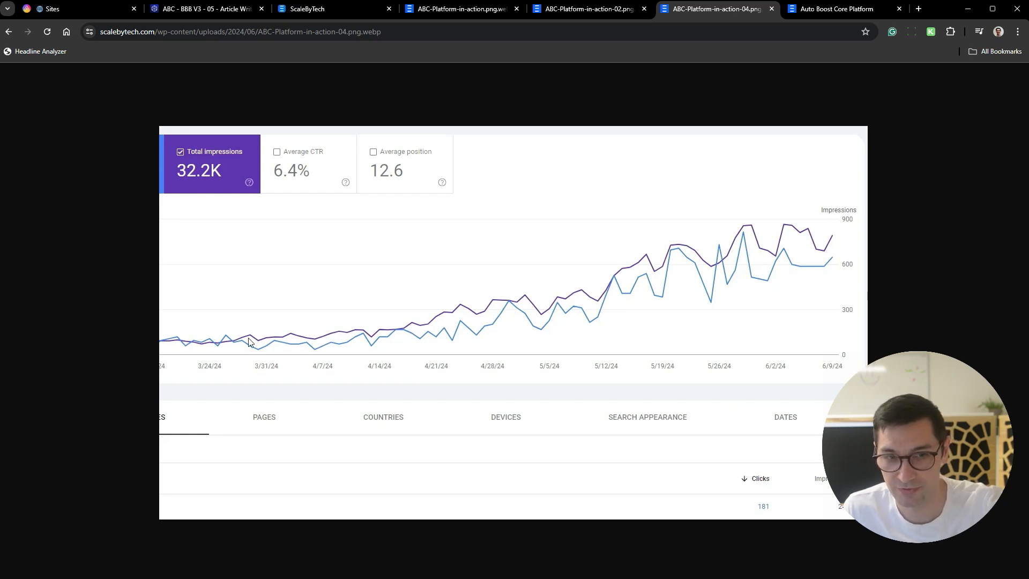
- Look at the automation results, intro video and introduction on the Auto Boost Core Platform page
left_click(813, 10)
scroll(662, 288, "up", 6)
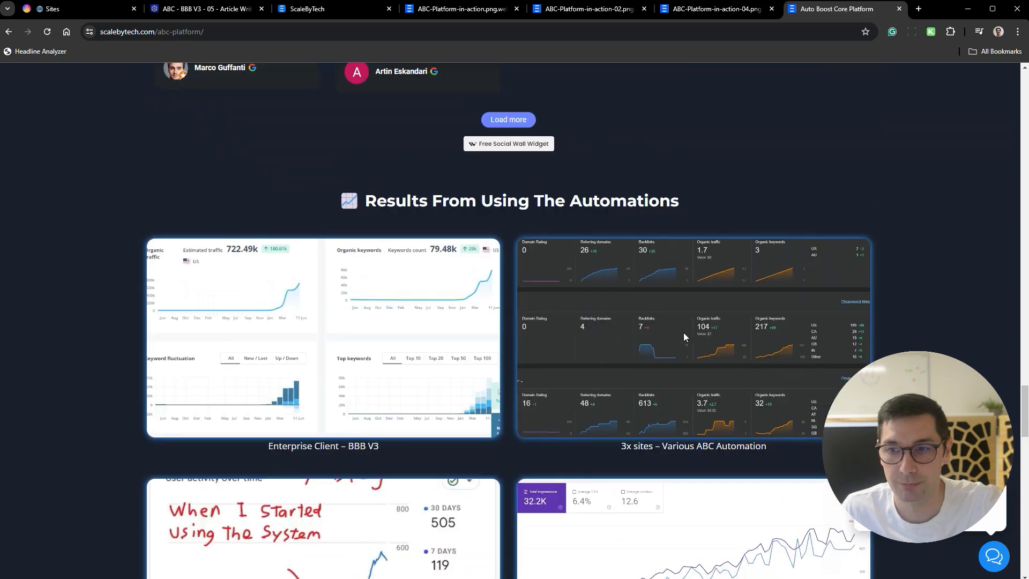
left_click_drag(1024, 408, 1010, 81)
scroll(221, 85, "down", 12)
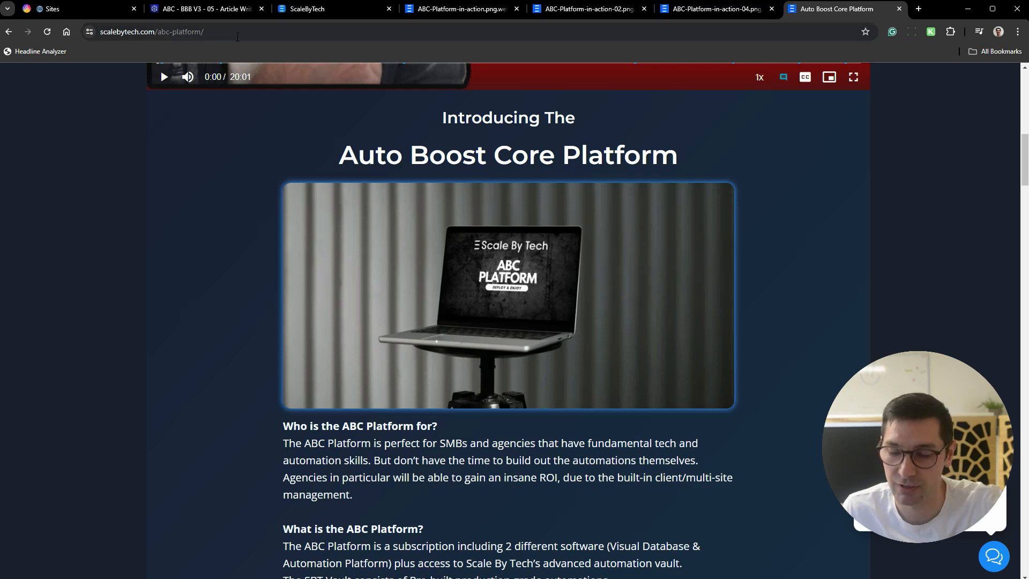
scroll(526, 203, "up", 8)
scroll(526, 203, "up", 1)
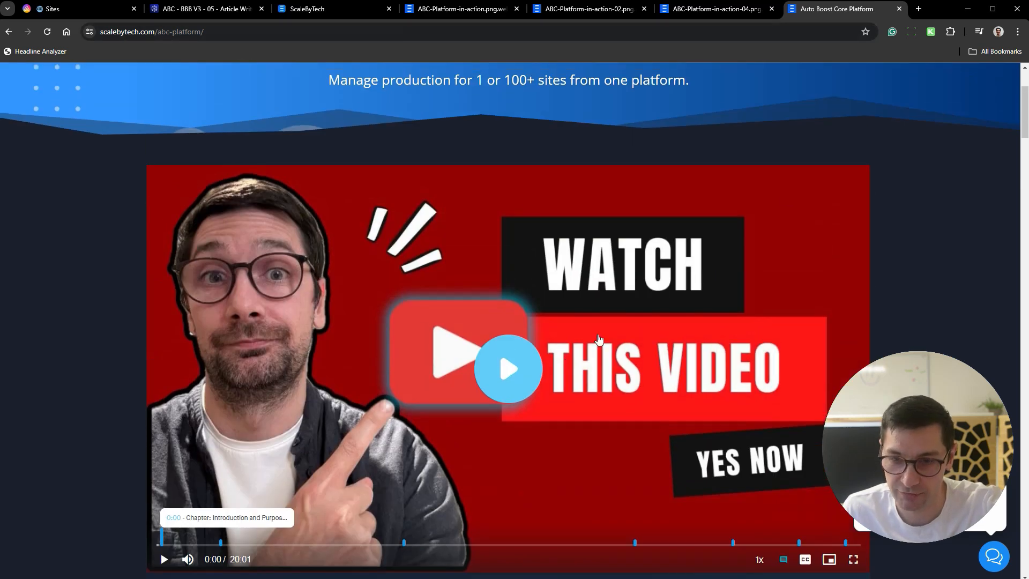
scroll(598, 337, "down", 9)
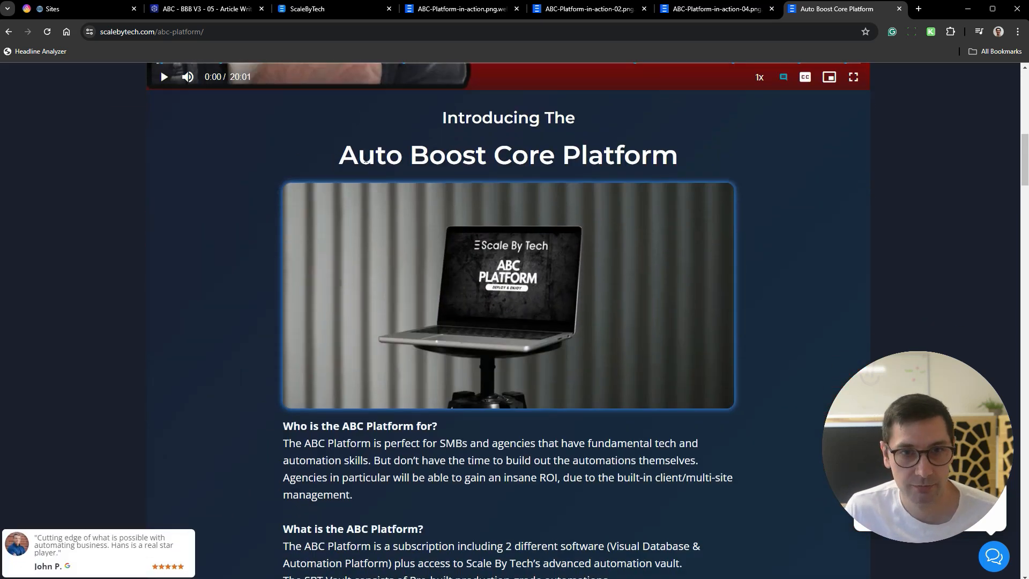
left_click_drag(442, 118, 757, 147)
left_click(757, 148)
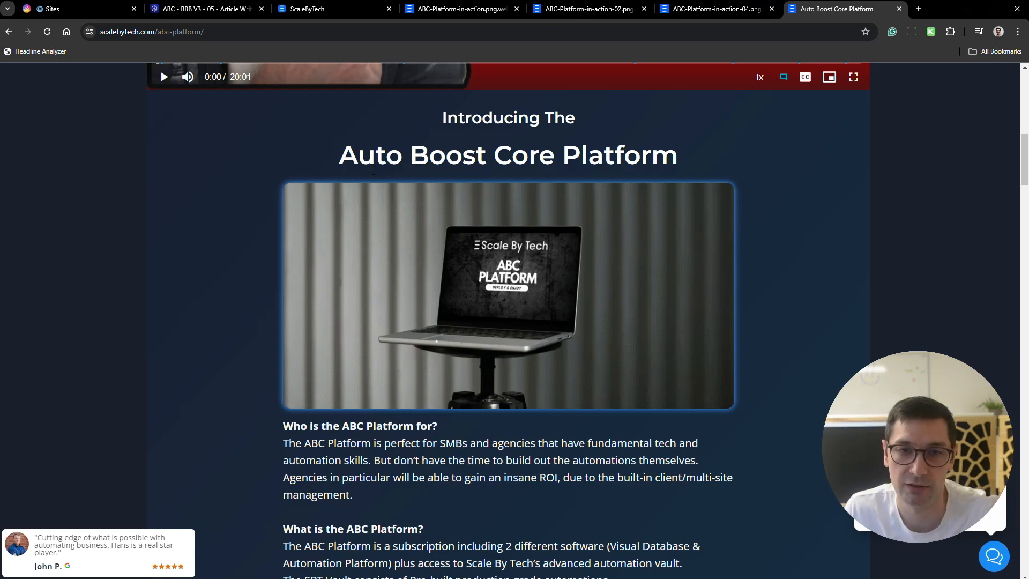
- Review the platform page's included software, pricing tiers, Vault Automations, customer reviews and results sections
scroll(522, 162, "down", 10)
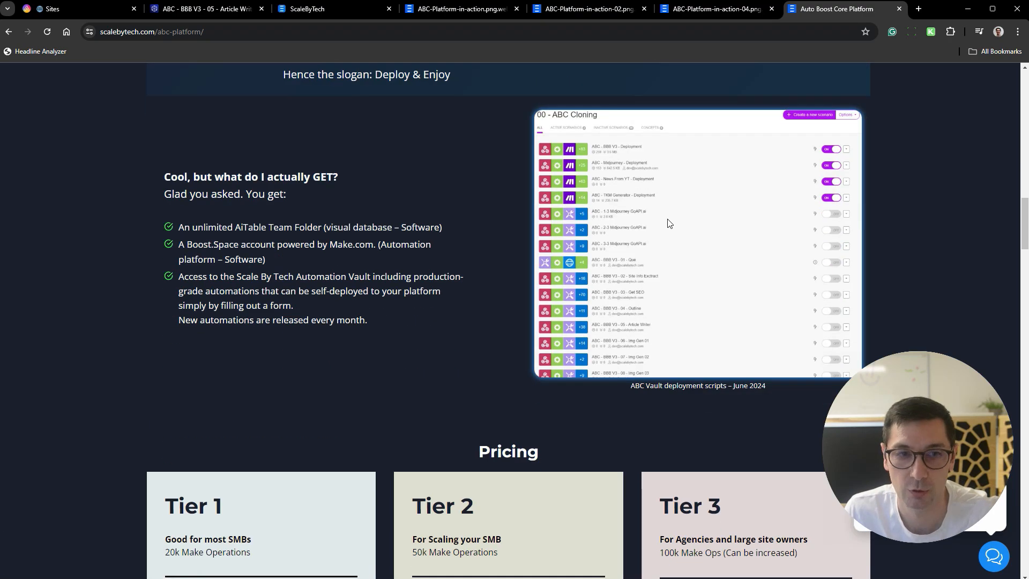
scroll(359, 321, "down", 10)
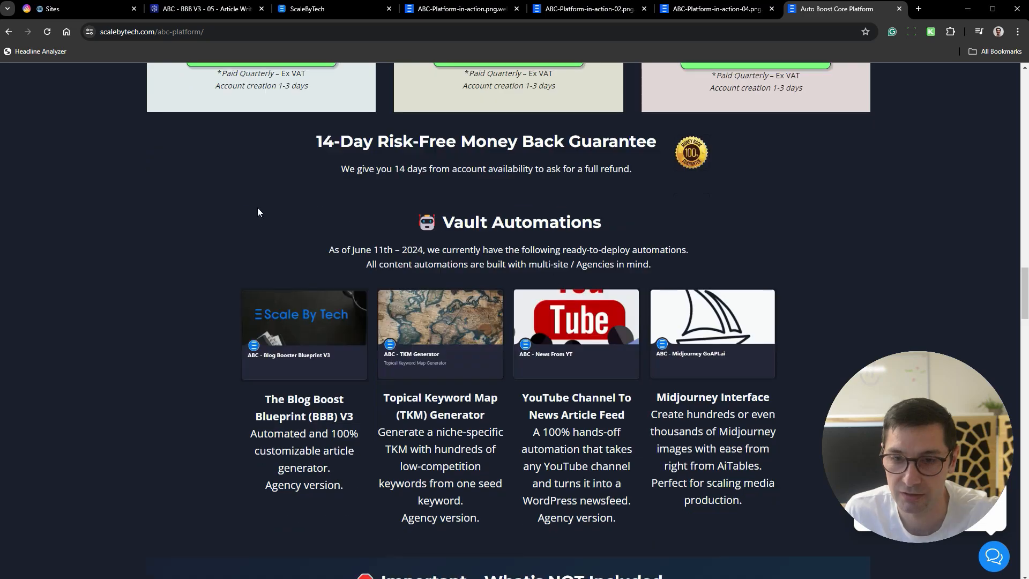
scroll(737, 147, "down", 9)
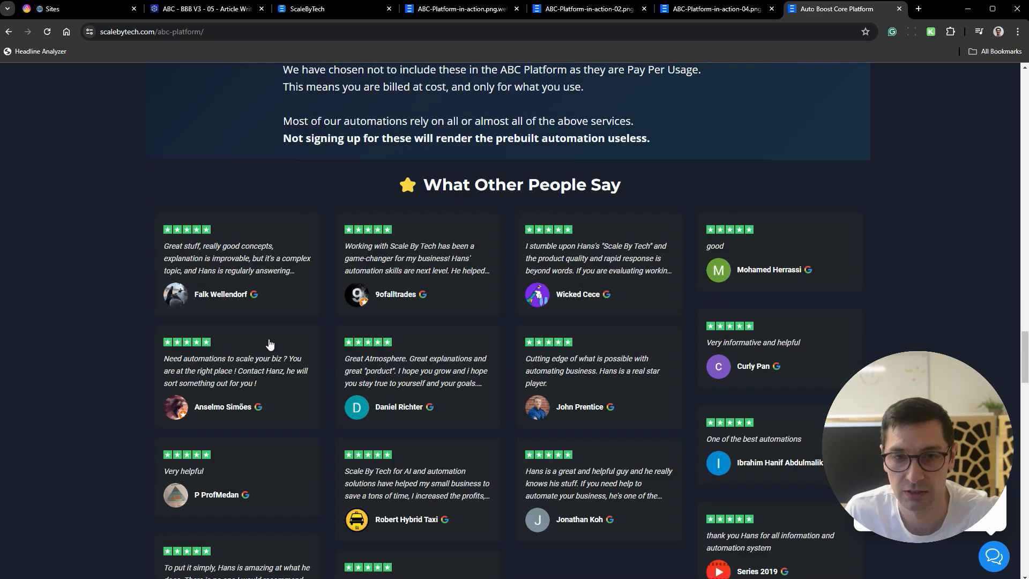
scroll(467, 284, "down", 5)
scroll(664, 227, "up", 5)
scroll(508, 270, "down", 5)
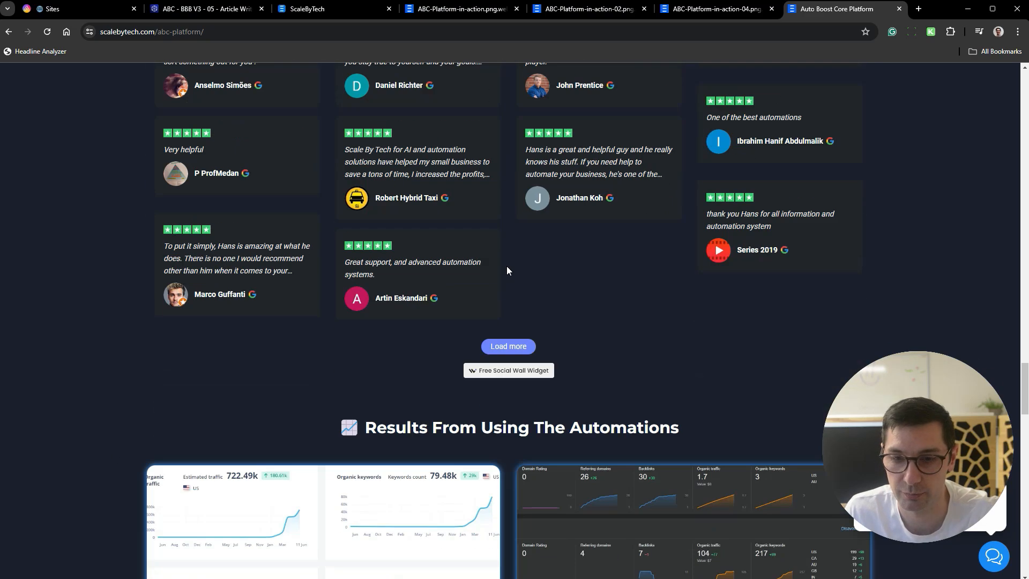
scroll(630, 257, "down", 3)
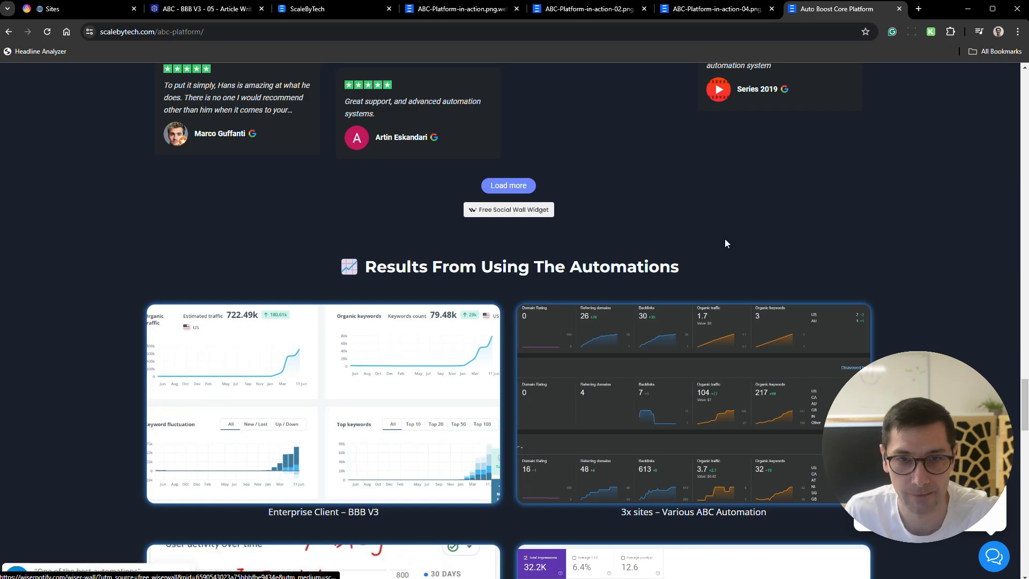
- Read through the FAQ About The ABC Platform and revisit the page's pricing tiers and platform description
scroll(638, 225, "down", 1)
scroll(680, 238, "down", 15)
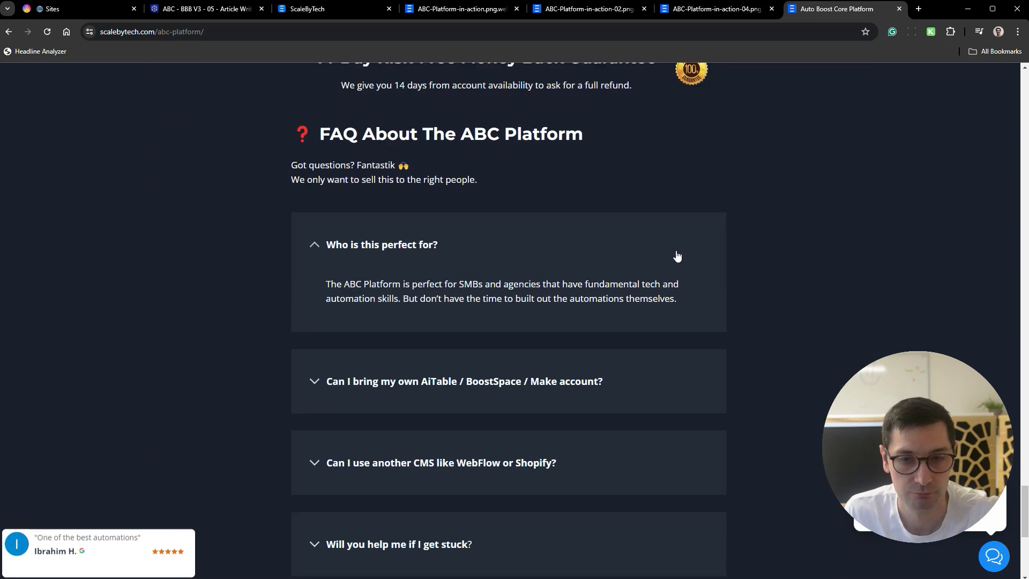
scroll(386, 403, "down", 4)
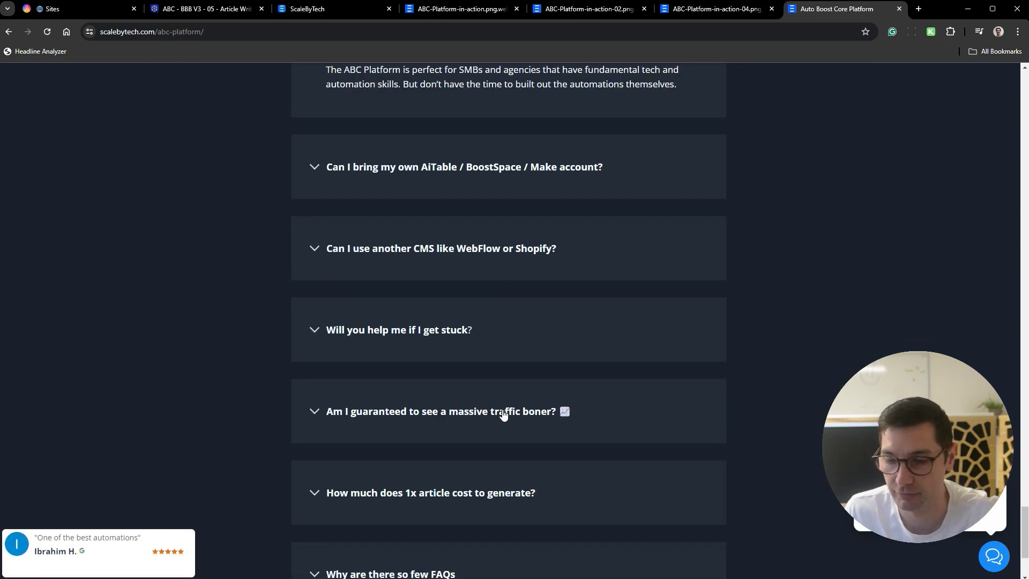
scroll(503, 414, "down", 3)
scroll(518, 449, "up", 14)
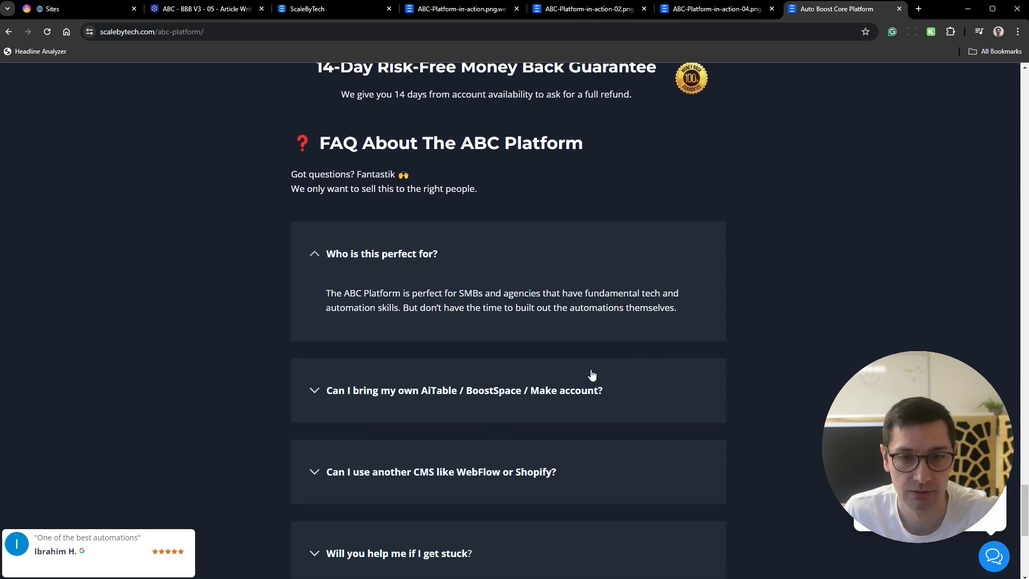
scroll(674, 360, "down", 2)
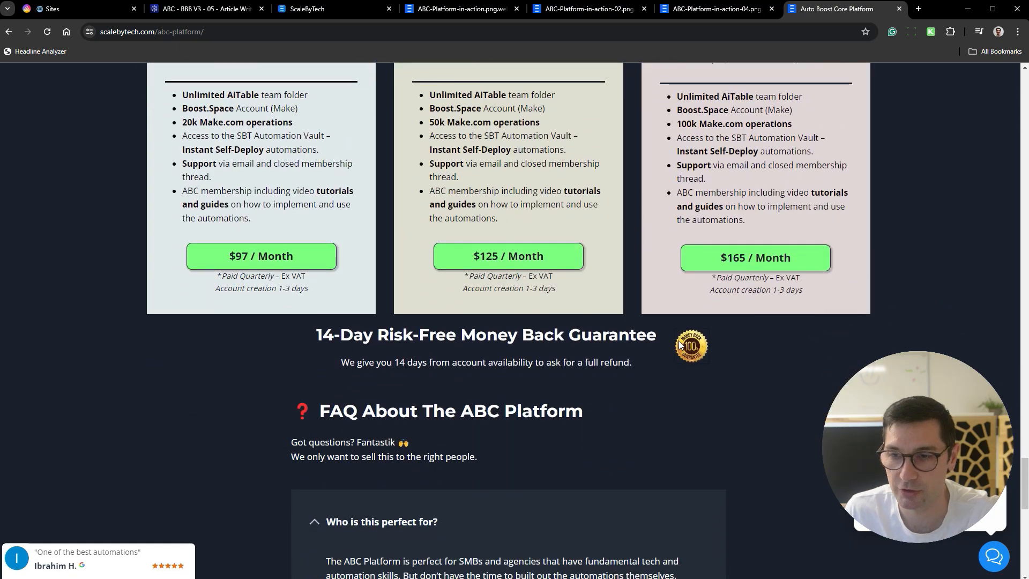
scroll(672, 343, "up", 20)
scroll(668, 318, "up", 20)
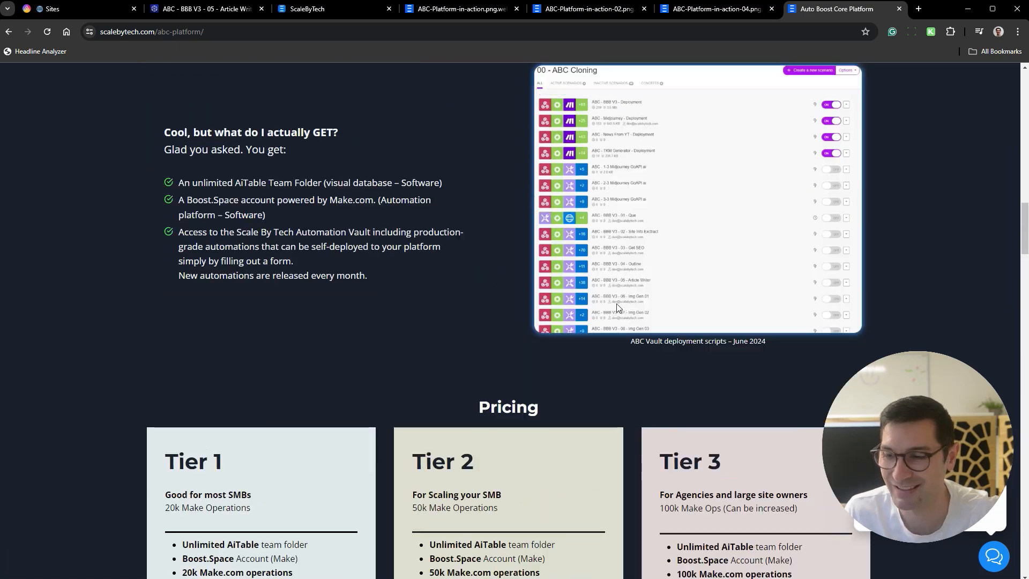
scroll(592, 287, "up", 1)
scroll(600, 292, "down", 14)
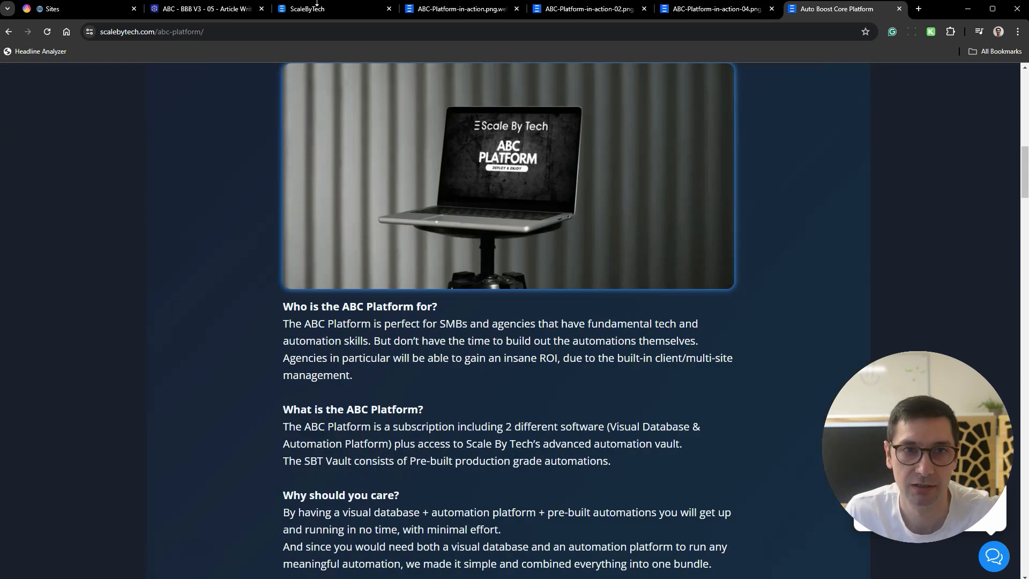
- Show the list of all scenarios in Boost.space and look at the Sites table in AiTable
left_click(226, 9)
left_click(32, 201)
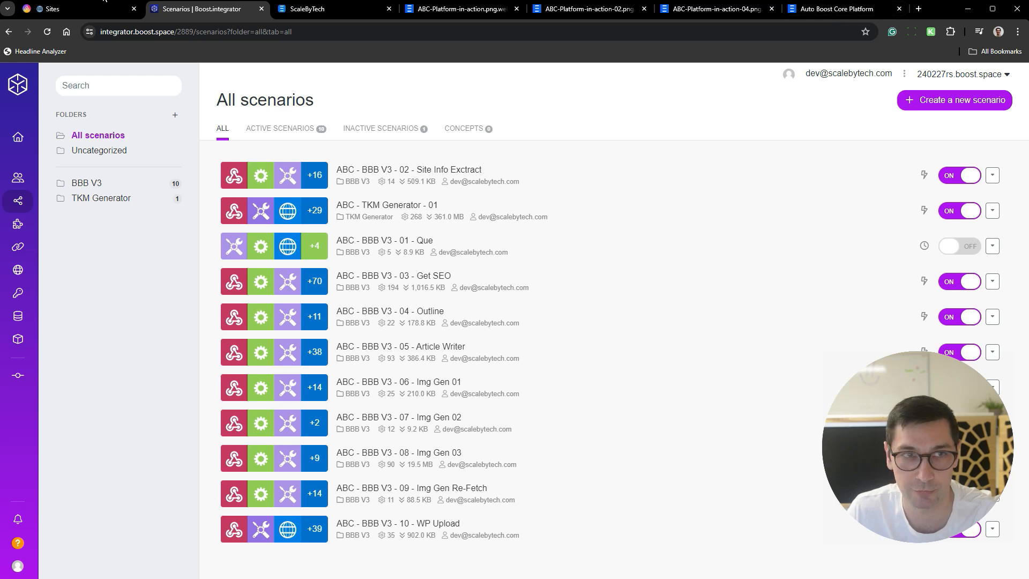
left_click(81, 9)
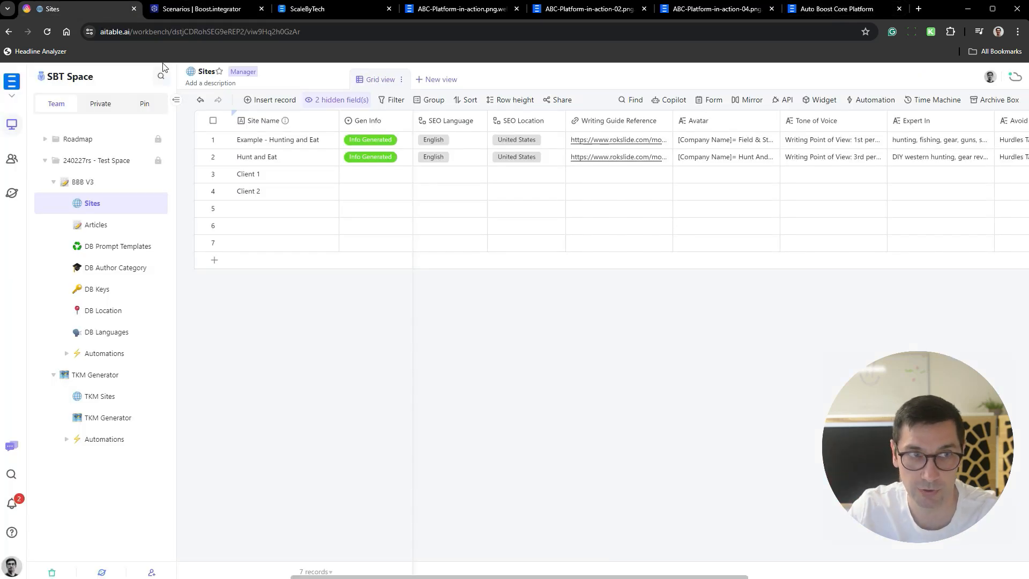
left_click(197, 9)
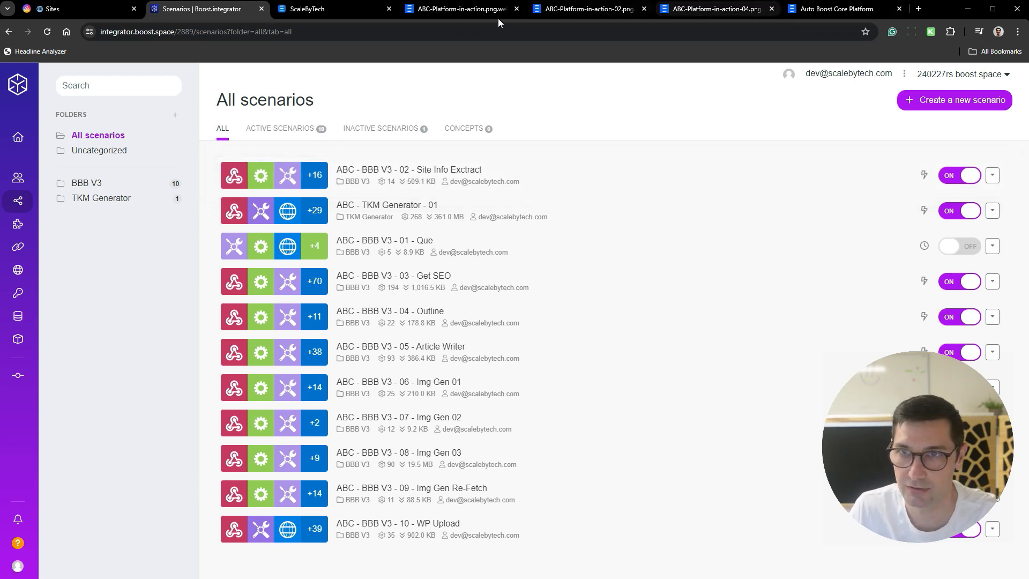
- Switch to the ScaleByTech member site and view the Deploy and Instructions pages of the Midjourney automation
left_click(326, 15)
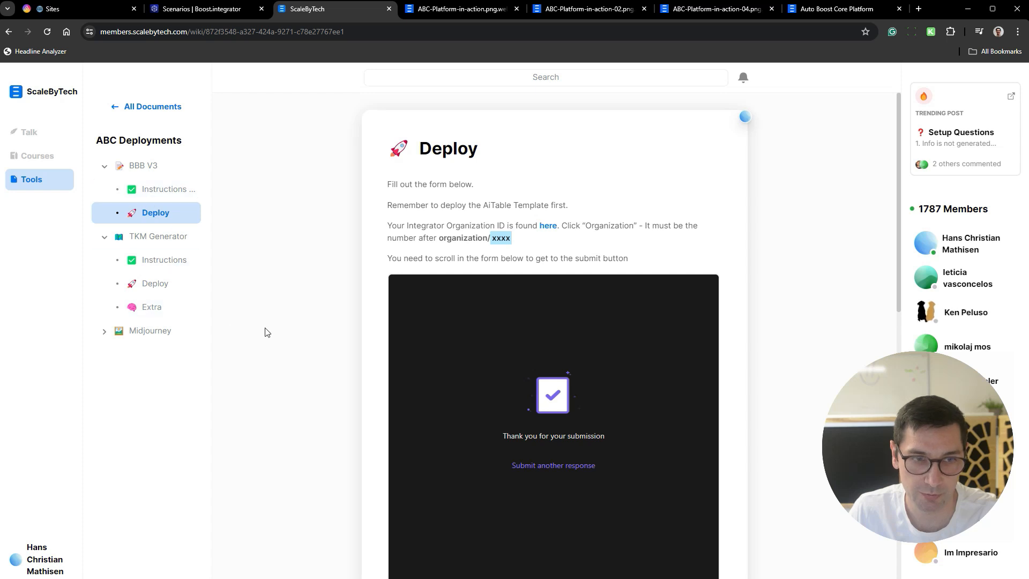
left_click(106, 333)
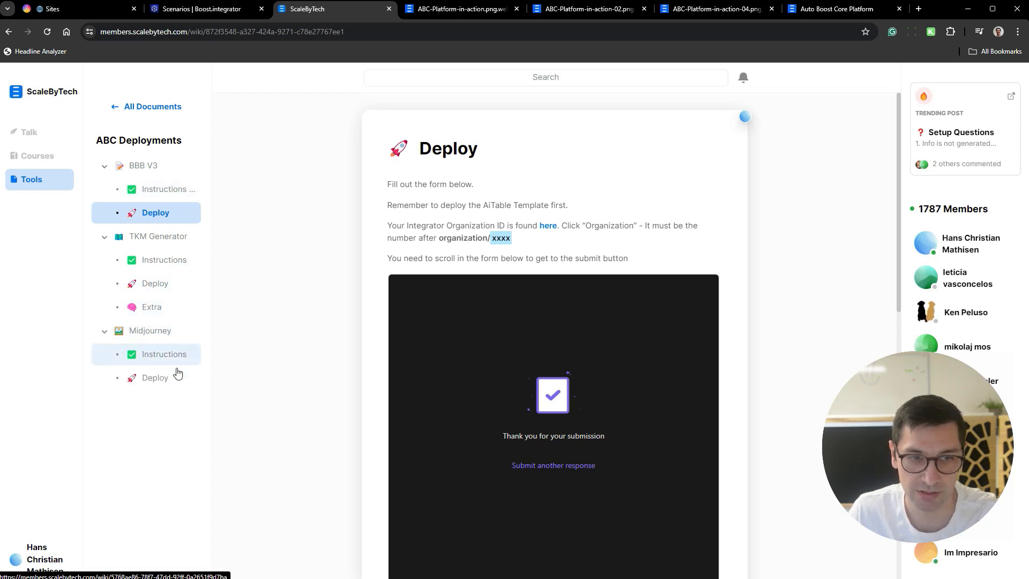
left_click(174, 374)
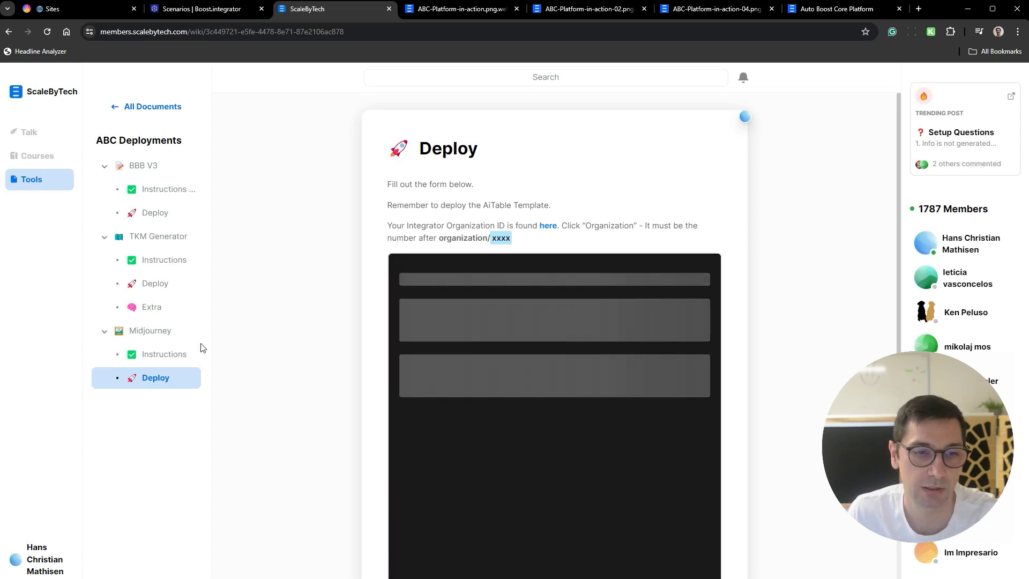
left_click(167, 363)
scroll(541, 195, "down", 5)
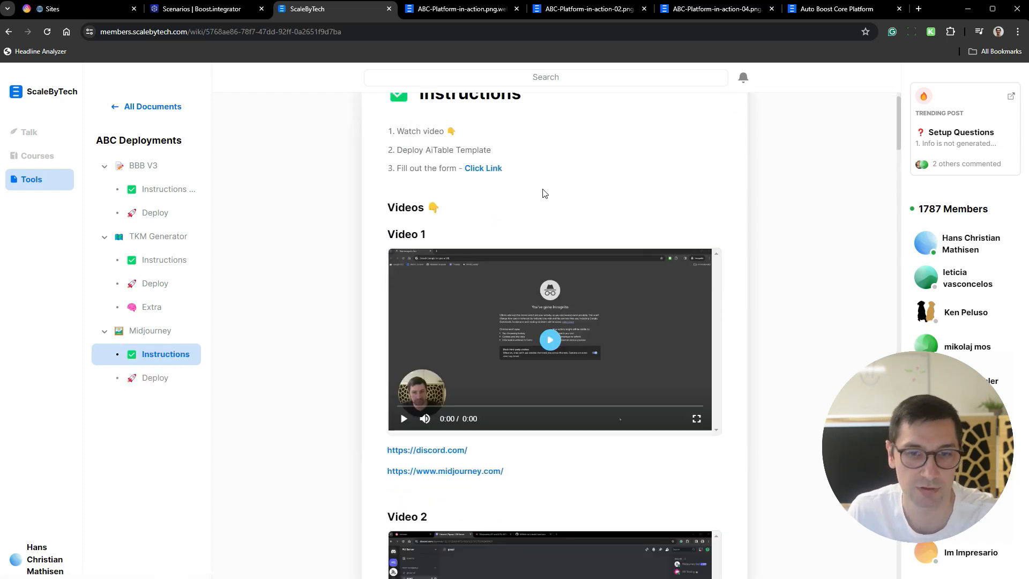
- Open the ScaleByTech course and look through its lessons, including the AI Blogging - BBB V3 and Midjourney Automation sections
scroll(590, 244, "up", 5)
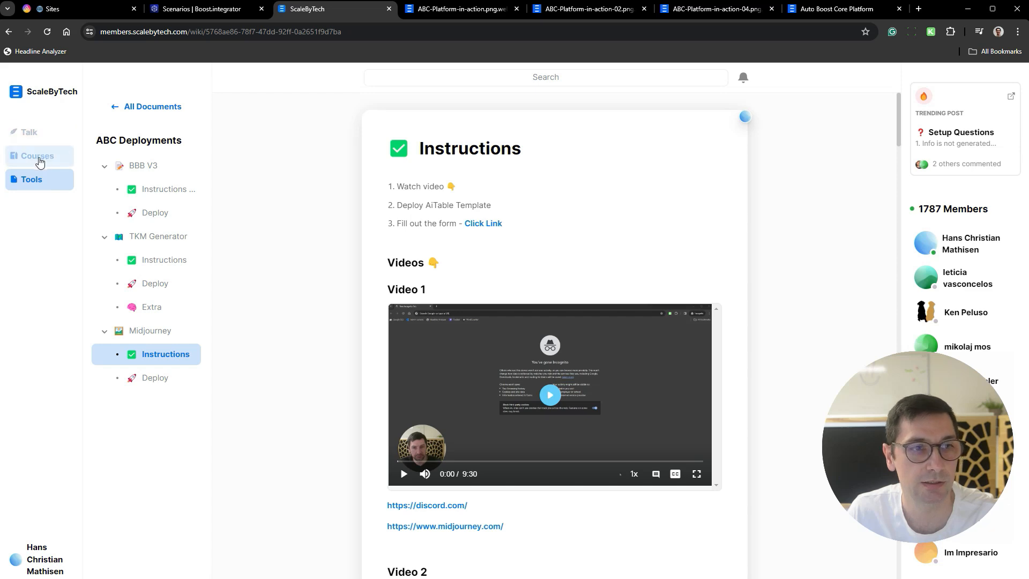
left_click(35, 161)
scroll(572, 209, "down", 6)
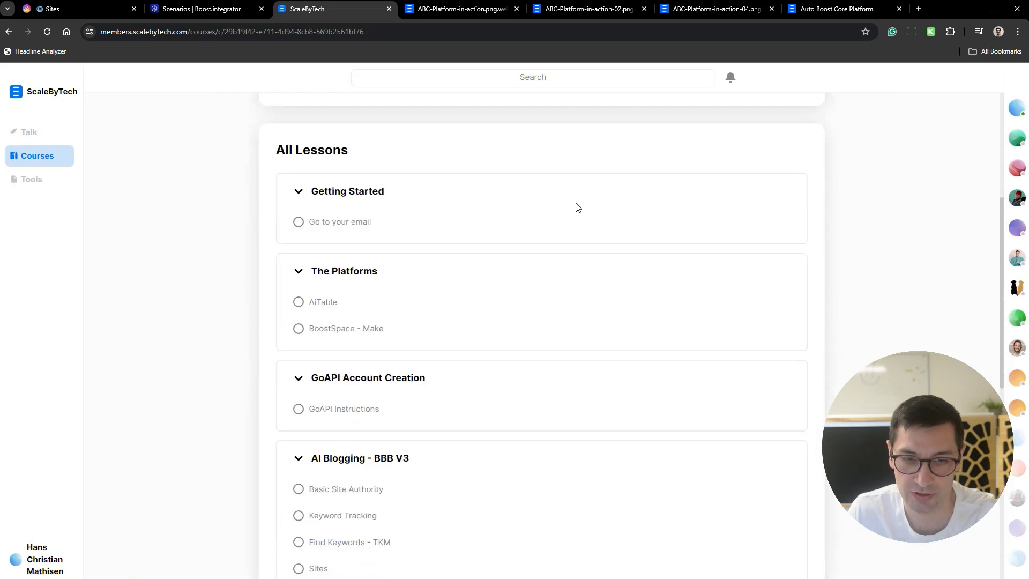
scroll(571, 210, "down", 3)
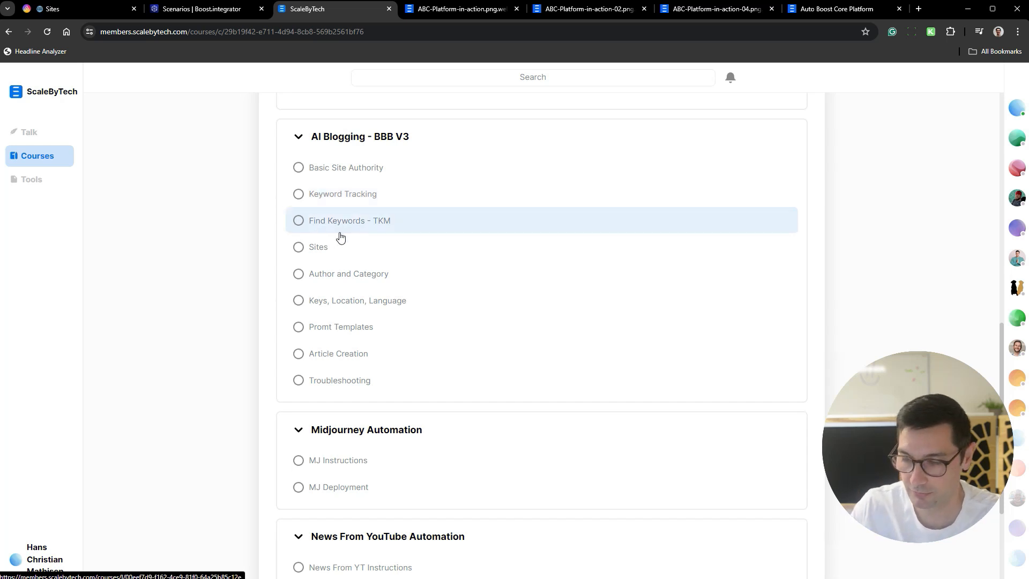
scroll(388, 236, "down", 3)
scroll(413, 353, "up", 4)
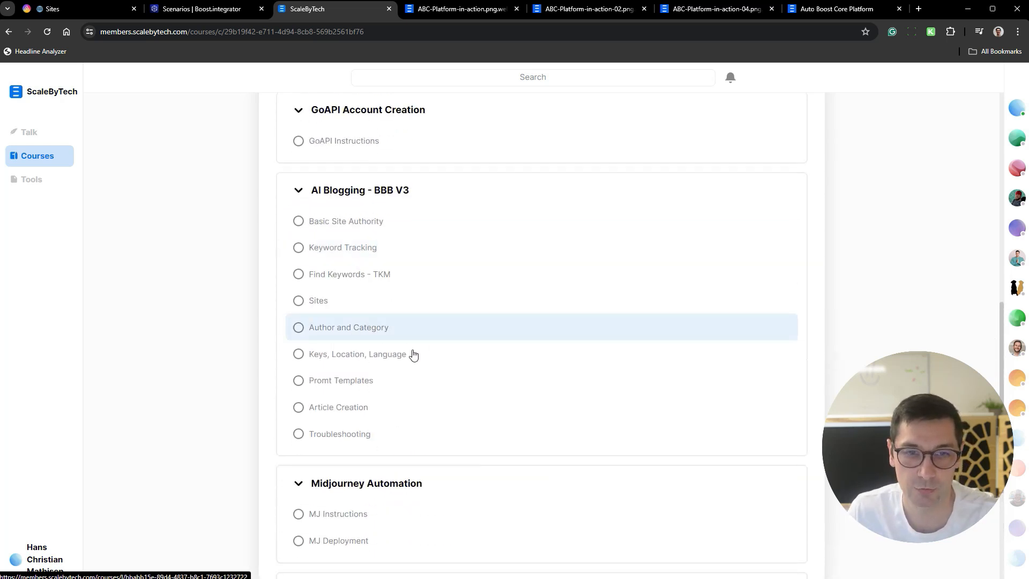
scroll(375, 435, "up", 3)
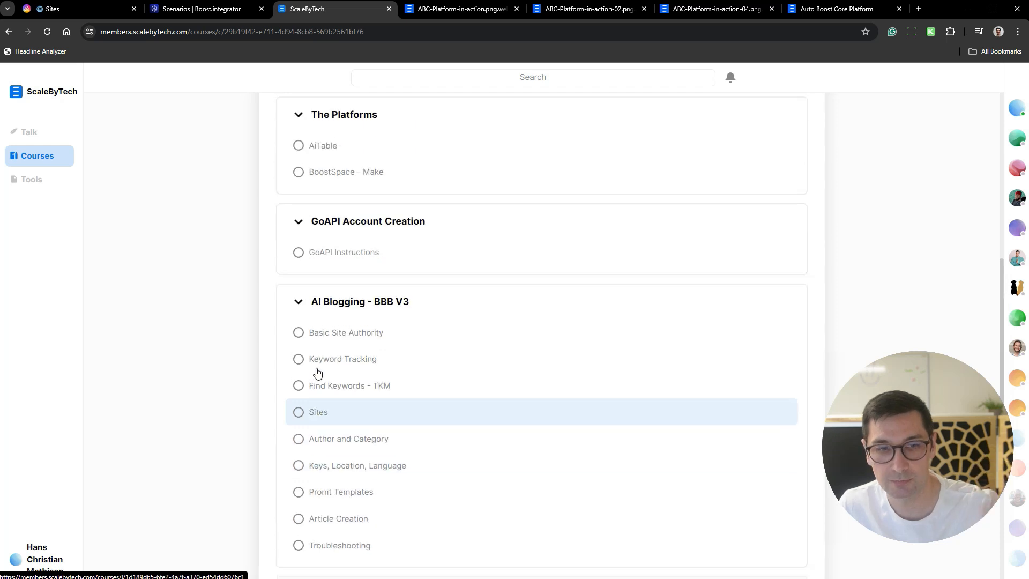
- View the Setup Questions channel in the community discussions, and switch to AiTable to show the DB Keys table
left_click(42, 137)
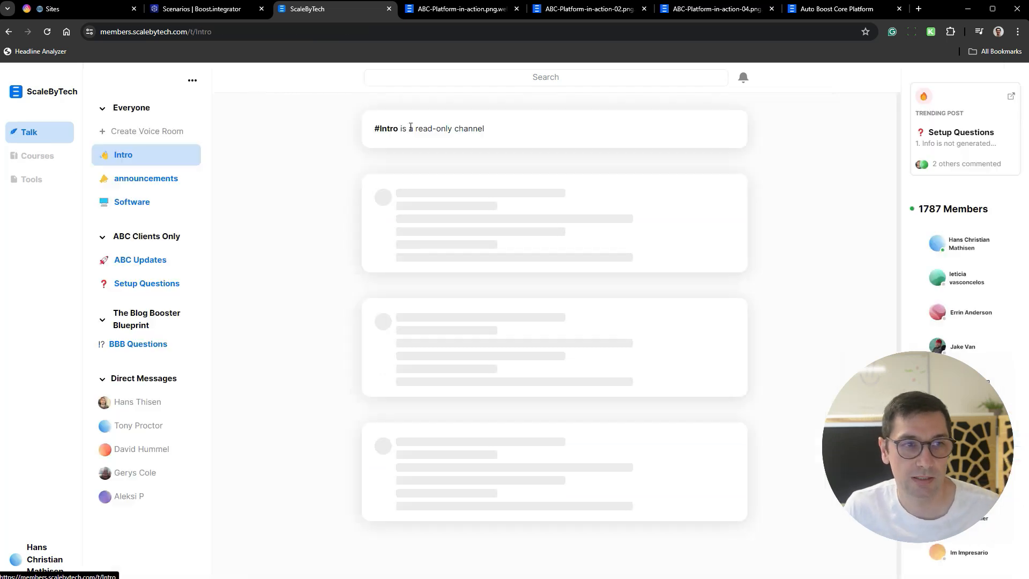
left_click(127, 286)
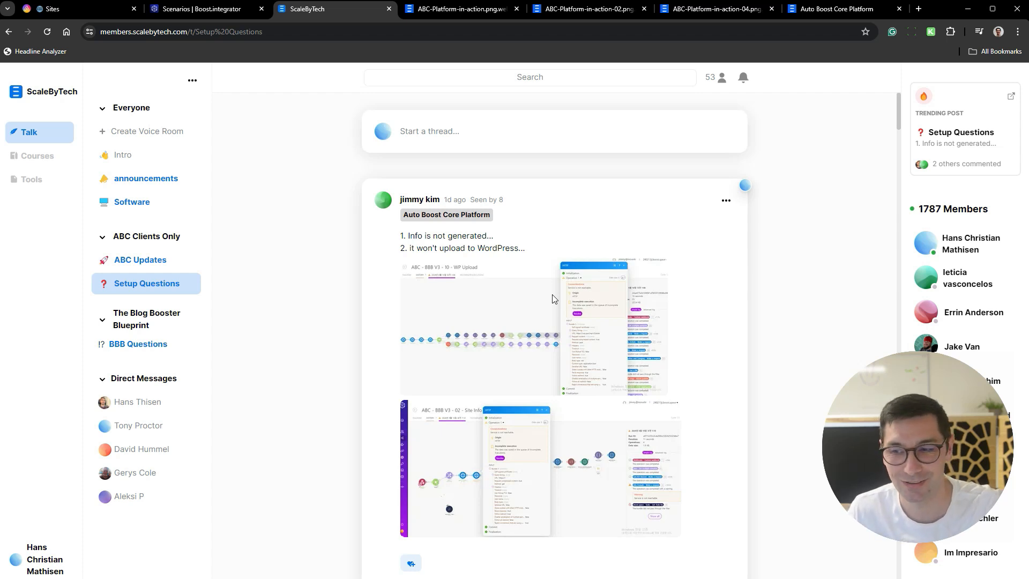
left_click(76, 9)
left_click(101, 289)
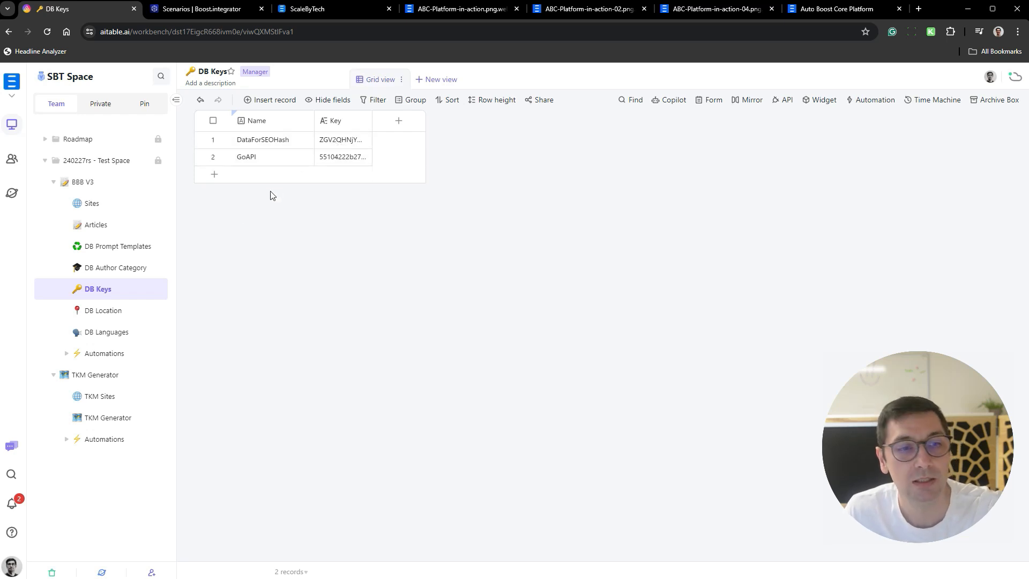
- Delete the Client 1 and Client 2 records and the three empty records below them from the Sites table
left_click(92, 205)
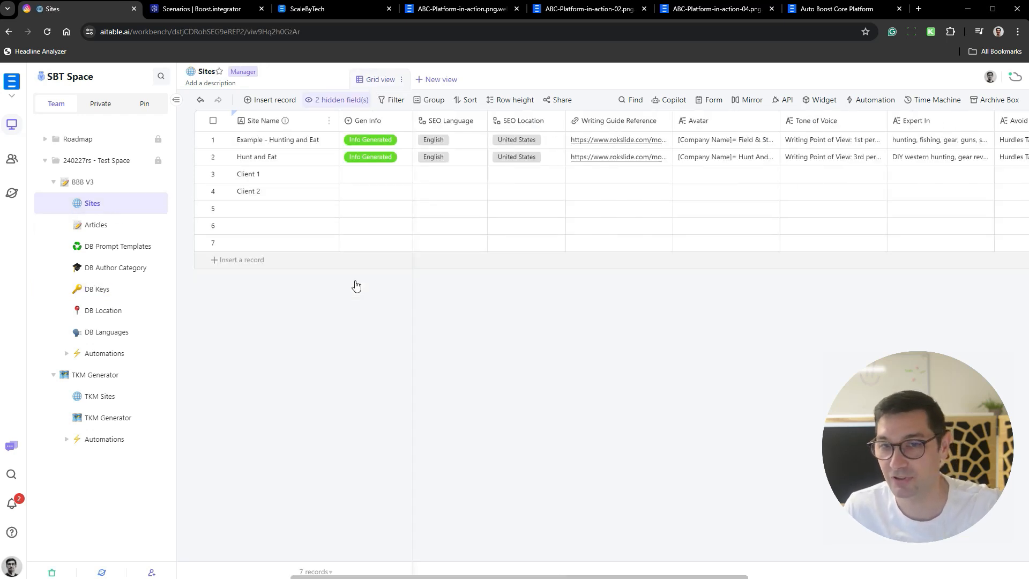
left_click(310, 179)
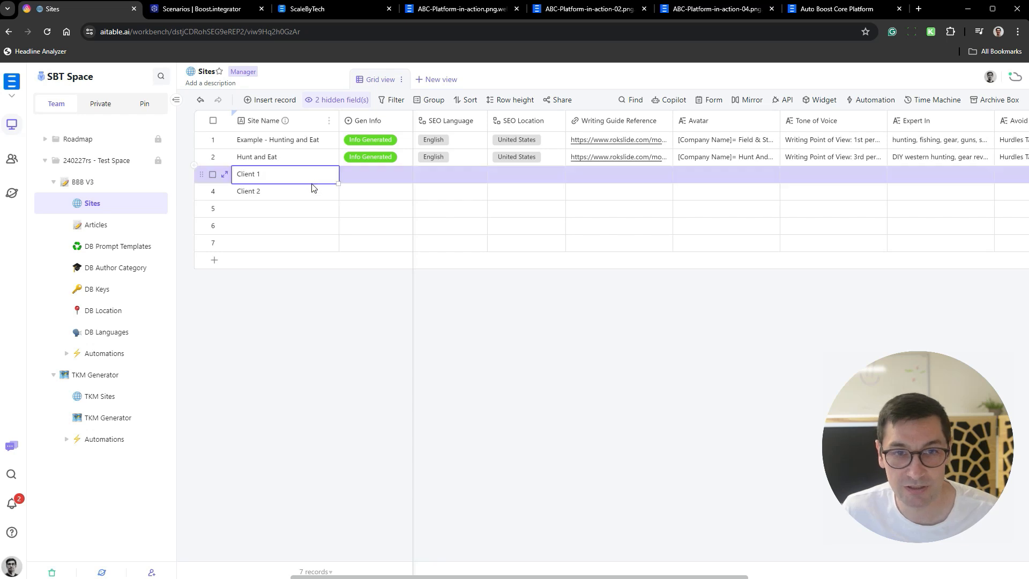
left_click(314, 245, "shift")
right_click(315, 248)
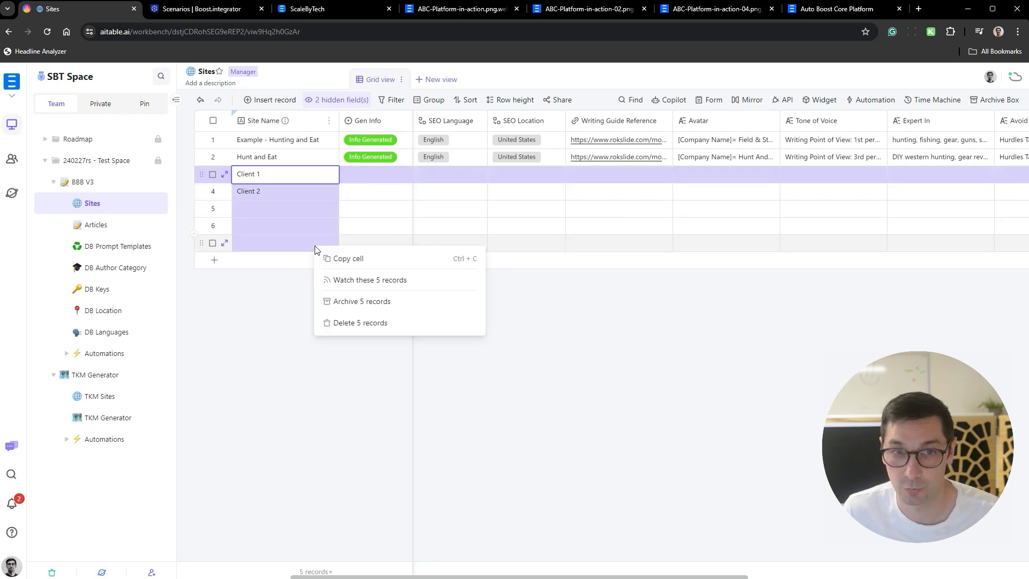
left_click(395, 320)
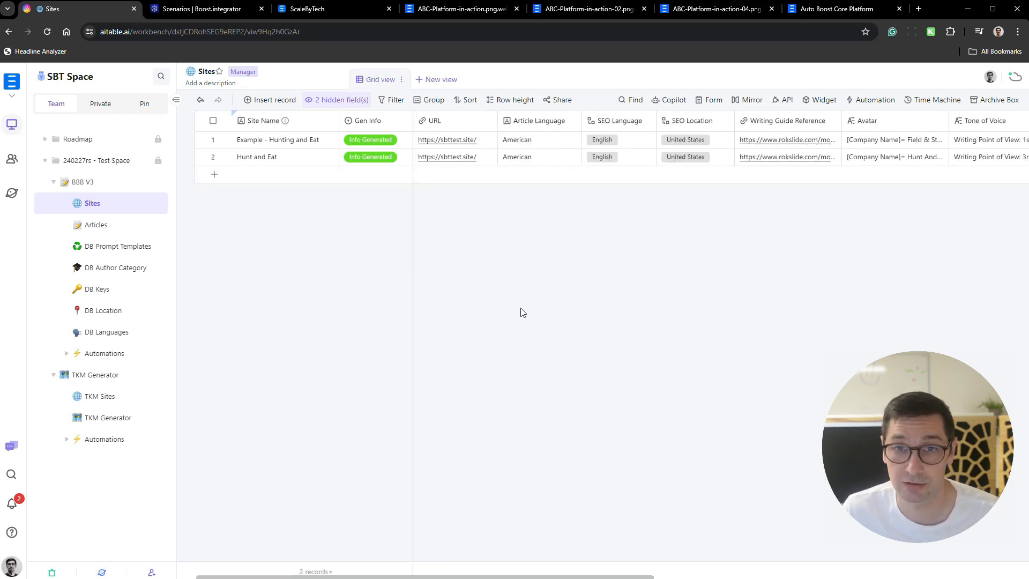
- Look at the image fields of the Articles table and browse the TKM Generator keywords down to the last record
left_click(119, 227)
scroll(601, 243, "right", 10)
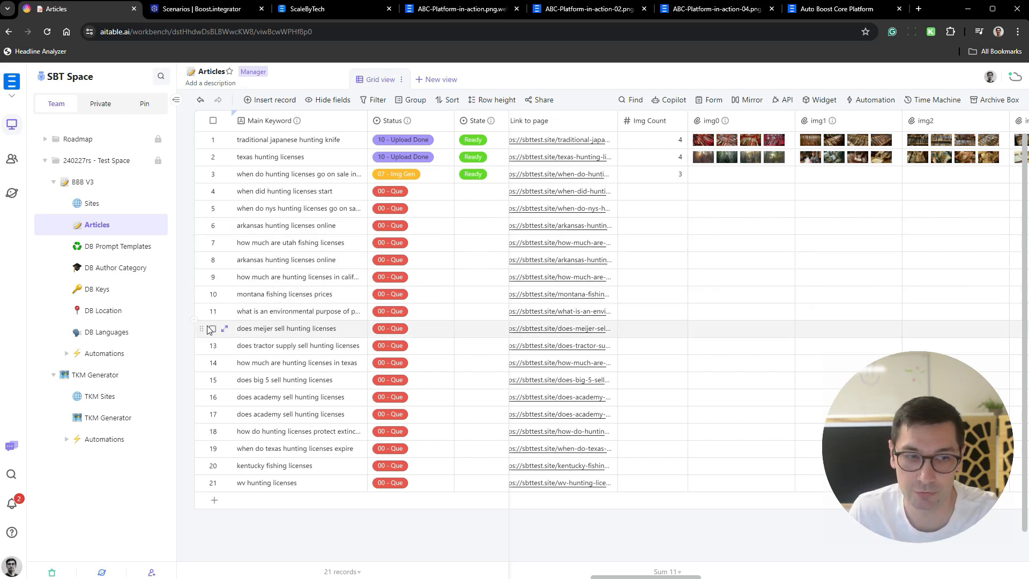
left_click(107, 418)
scroll(559, 311, "down", 20)
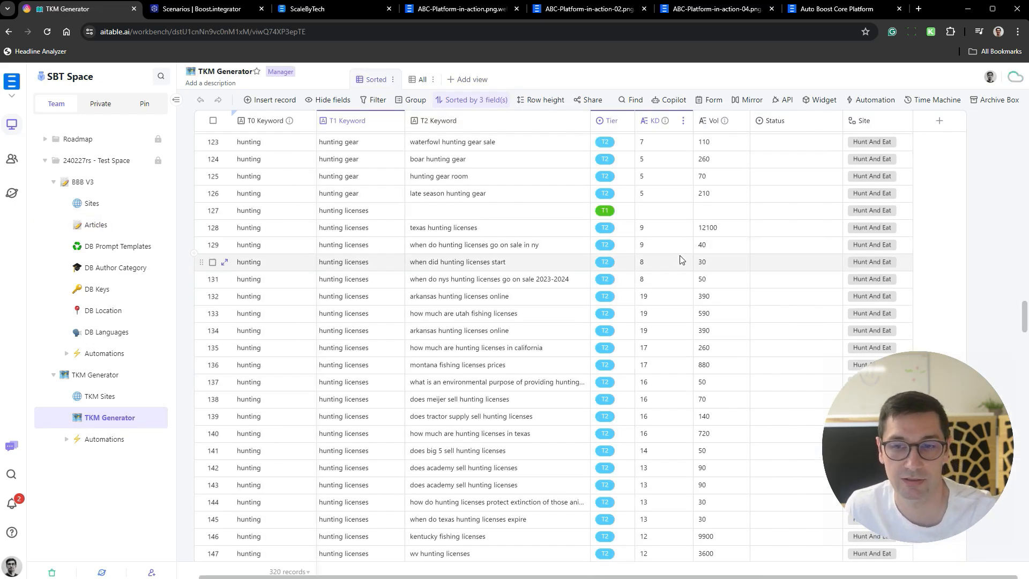
scroll(635, 266, "down", 20)
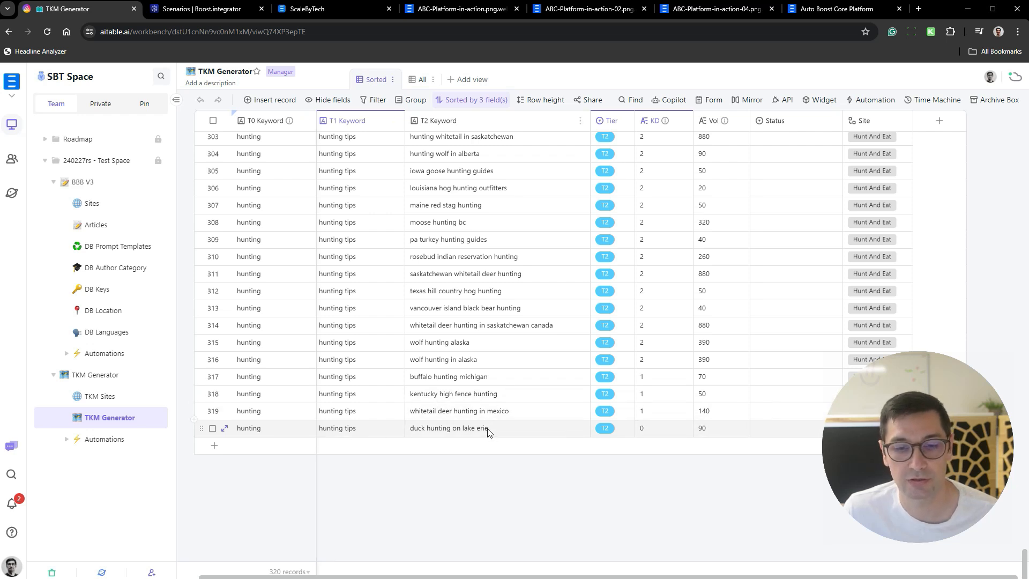
- Highlight the T2 keywords from "iowa goose hunting guides" to "duck hunting on lake erie", clear the selection and review the keywords' KD and Vol values
left_click_drag(487, 429, 480, 167)
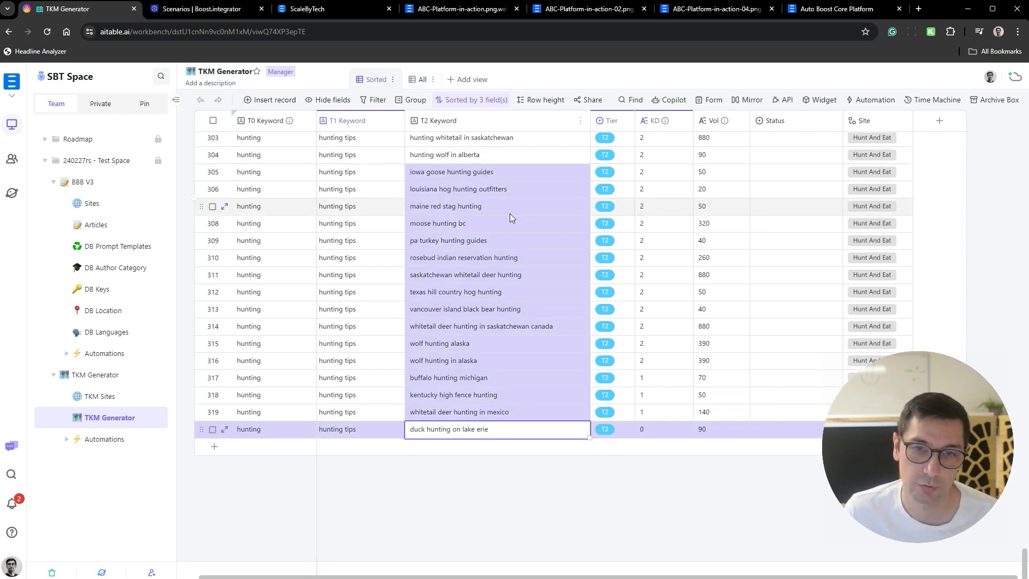
scroll(509, 215, "up", 1)
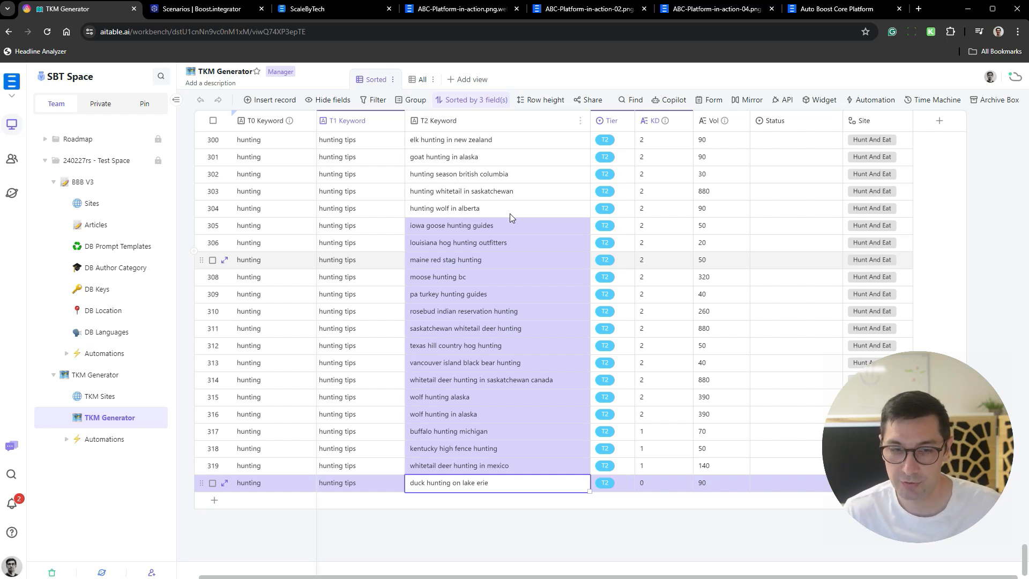
left_click(428, 537)
scroll(647, 367, "up", 1)
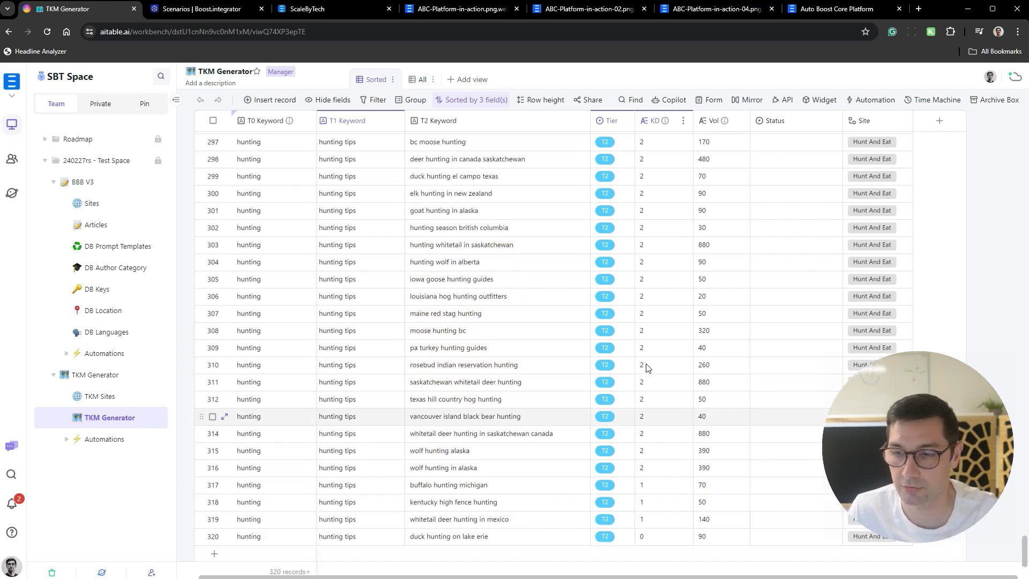
scroll(647, 367, "up", 20)
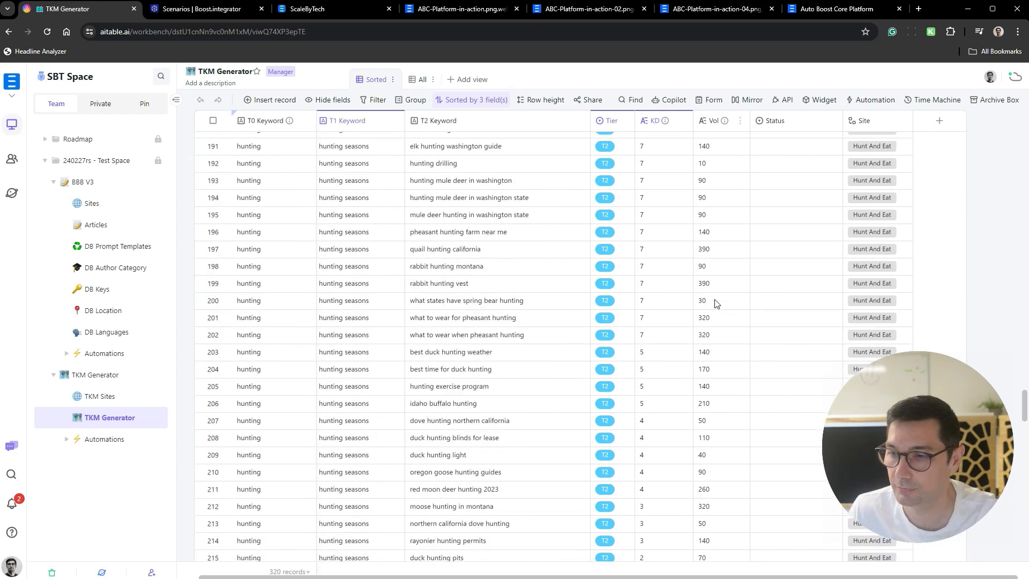
scroll(715, 303, "up", 2)
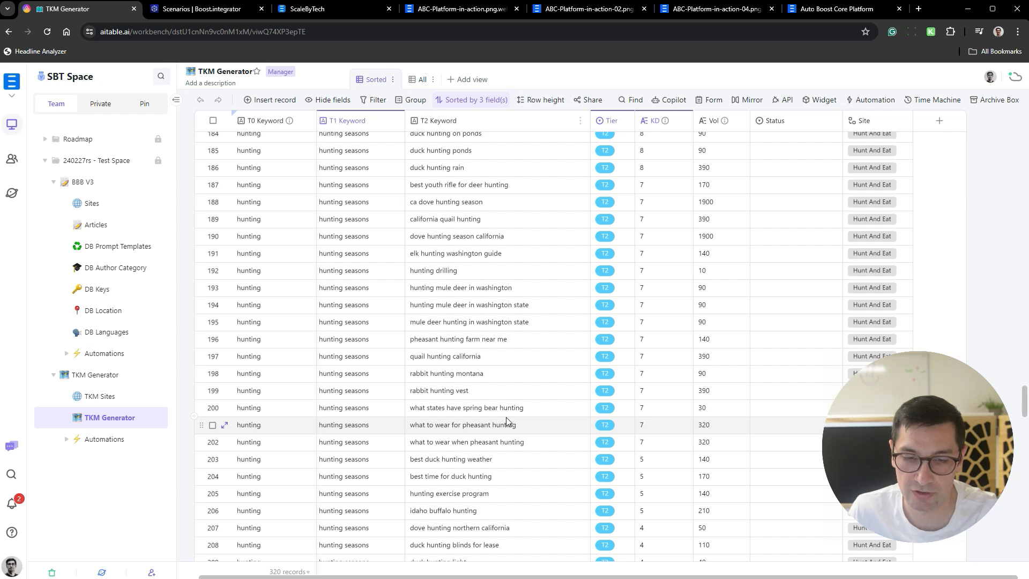
scroll(508, 422, "down", 10)
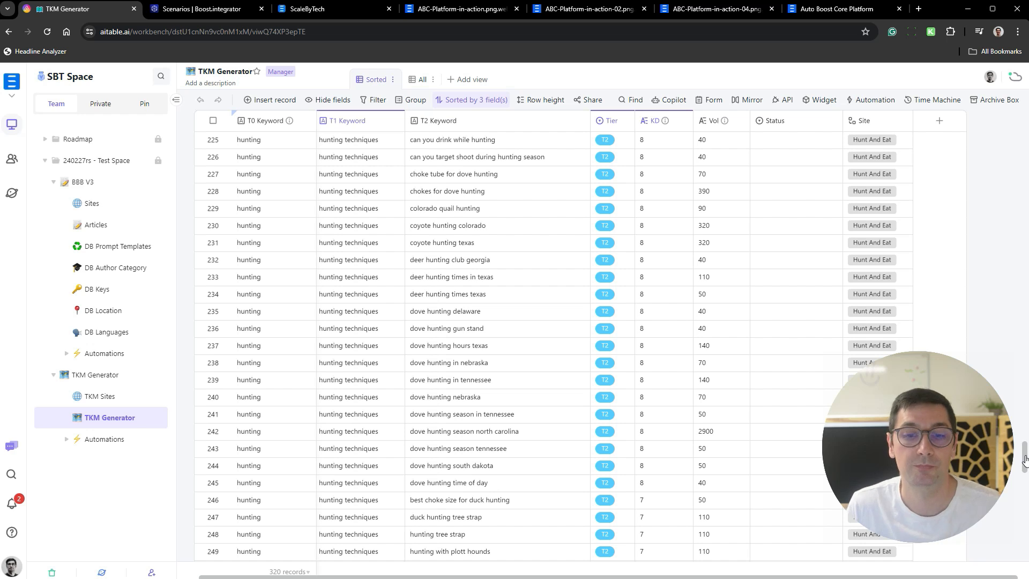
- View the full prompt template text of Outline Info 1 - Dynamic in the DB Prompt Templates table and close it without changes
left_click(120, 249)
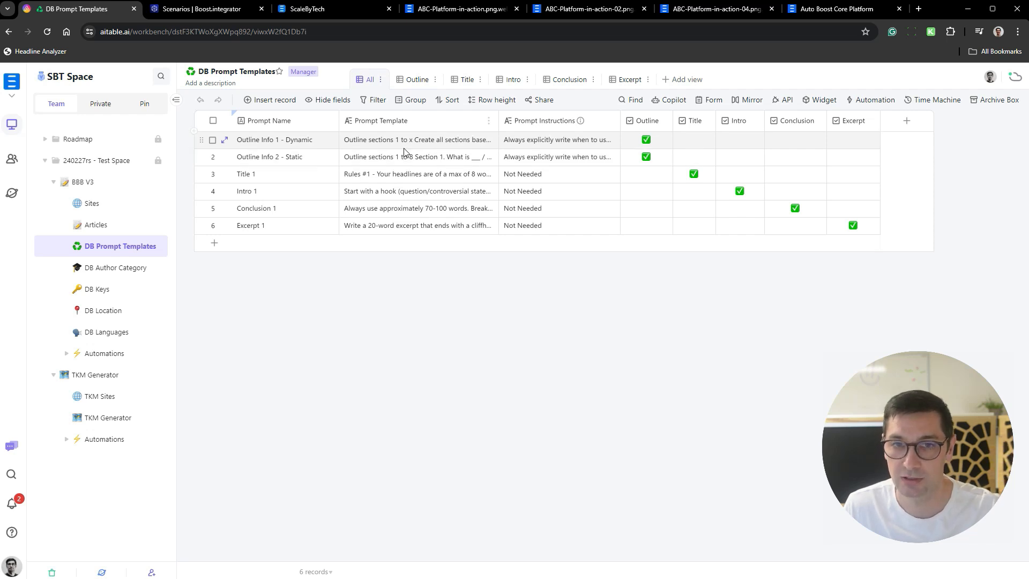
left_click(409, 149)
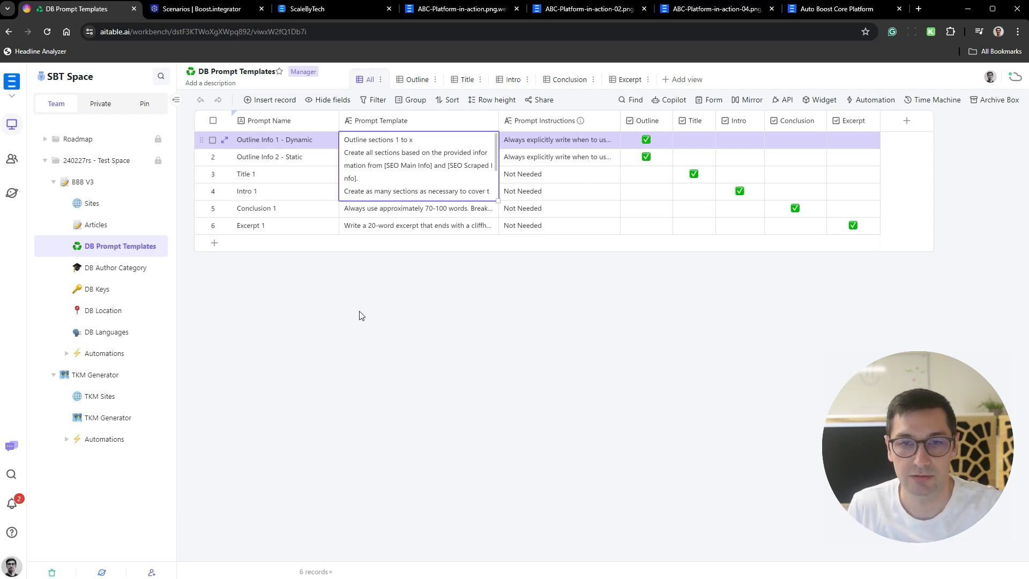
left_click(493, 342)
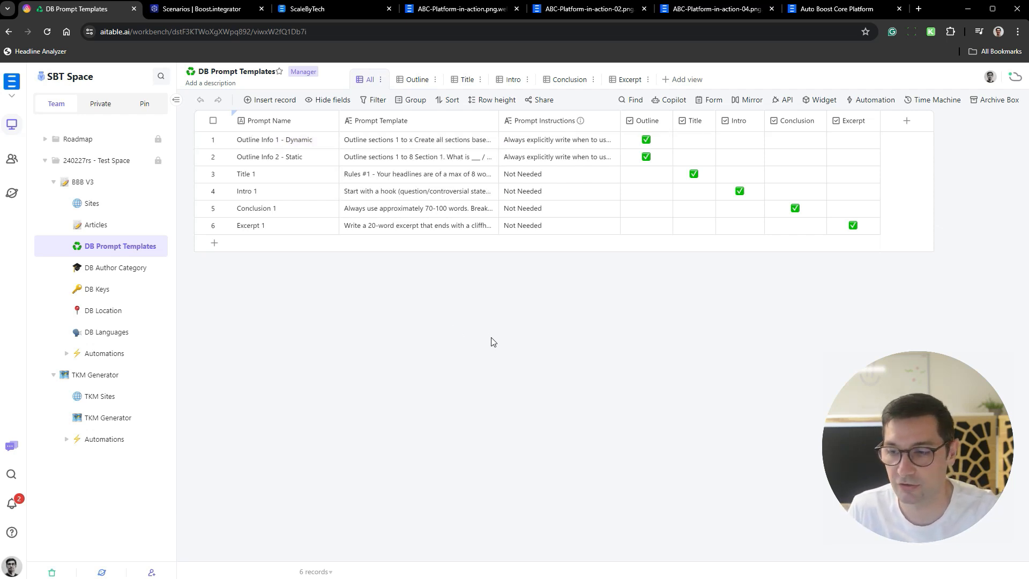